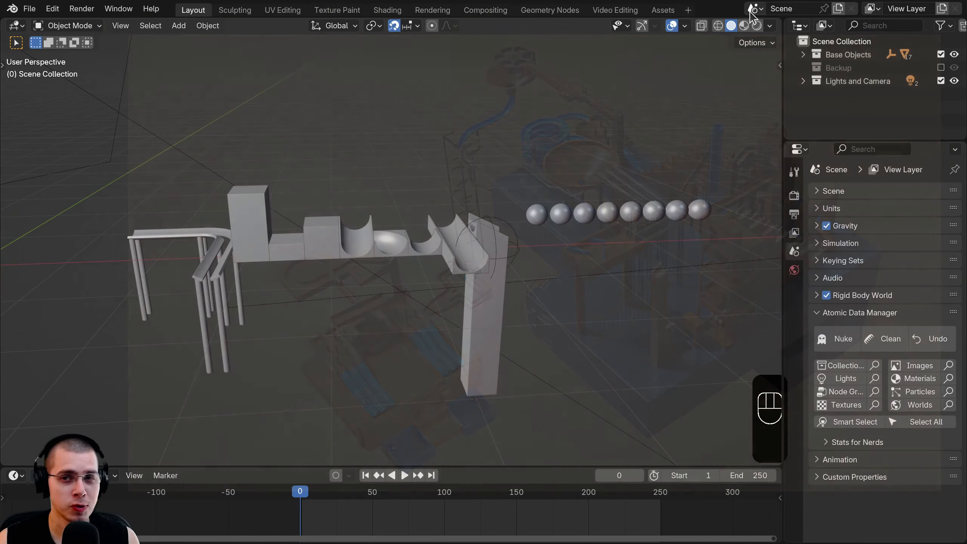
- Select the first marble and view the track straight from the front
left_click(752, 8)
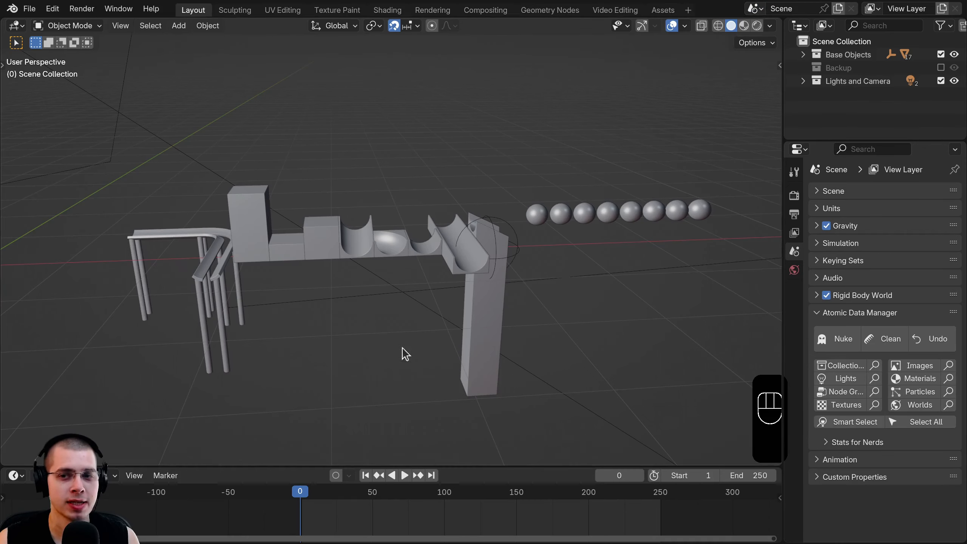
scroll(723, 162, "up", 2)
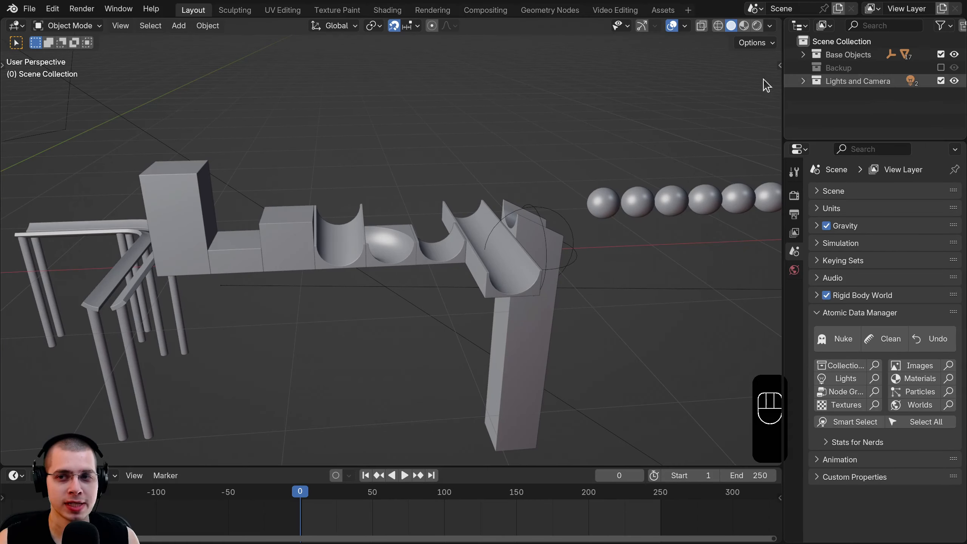
scroll(396, 227, "down", 2)
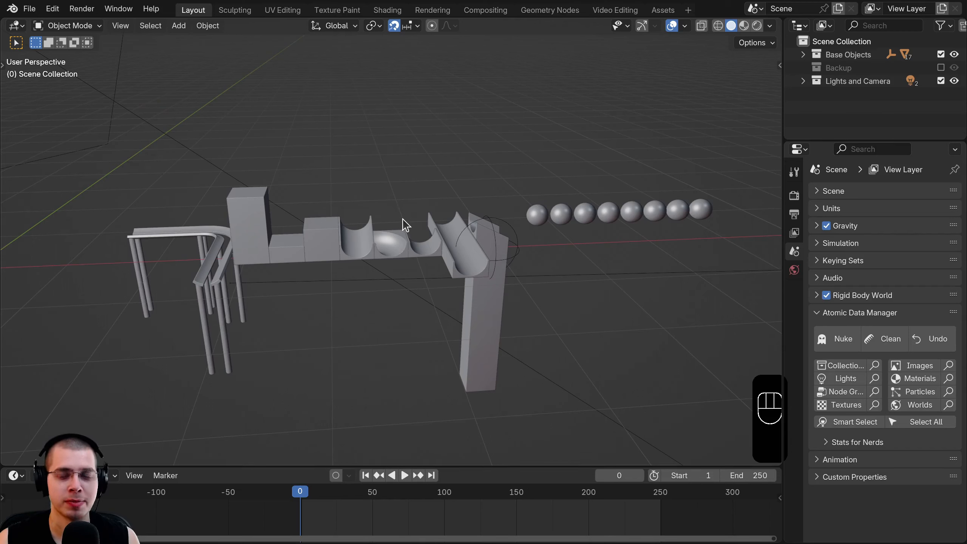
left_click(536, 216)
key("KP_1")
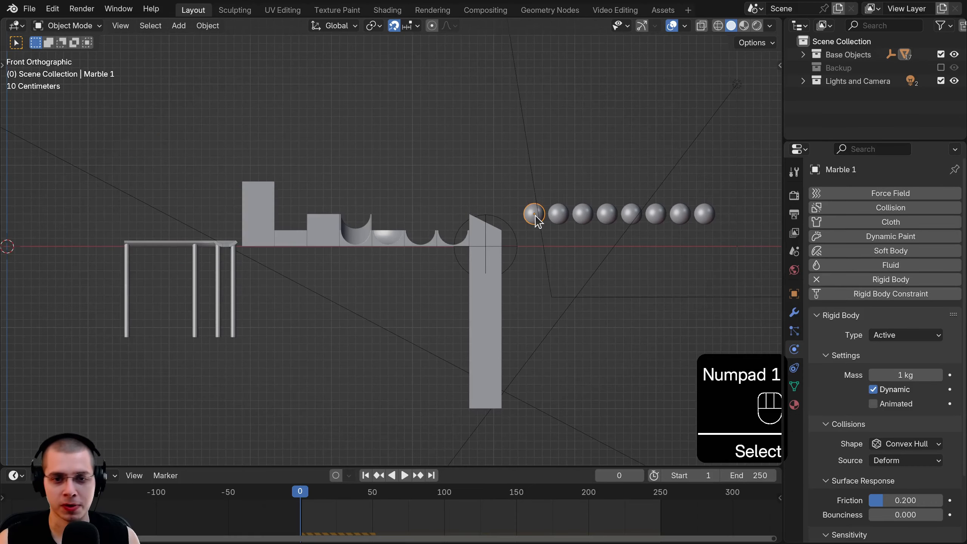
scroll(609, 197, "up", 3)
- Duplicate the marble and place the copy above the track
key("shift+d")
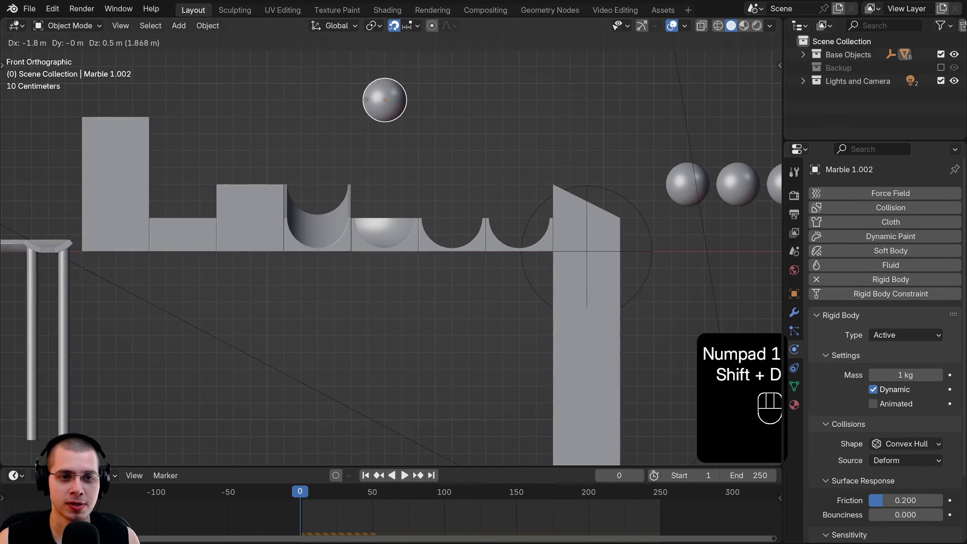
left_click(366, 101)
scroll(375, 126, "down", 3)
middle_click_drag(383, 148, 388, 153)
scroll(398, 213, "down", 4)
key("a")
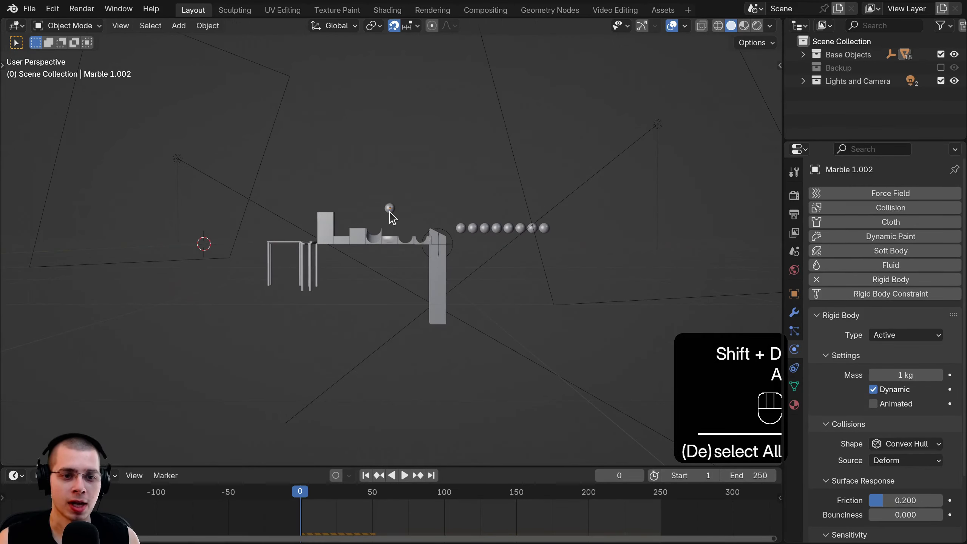
left_click(389, 210)
scroll(395, 172, "up", 2)
- Move the marble copy into a new collection named 1
key("m")
left_click(400, 154)
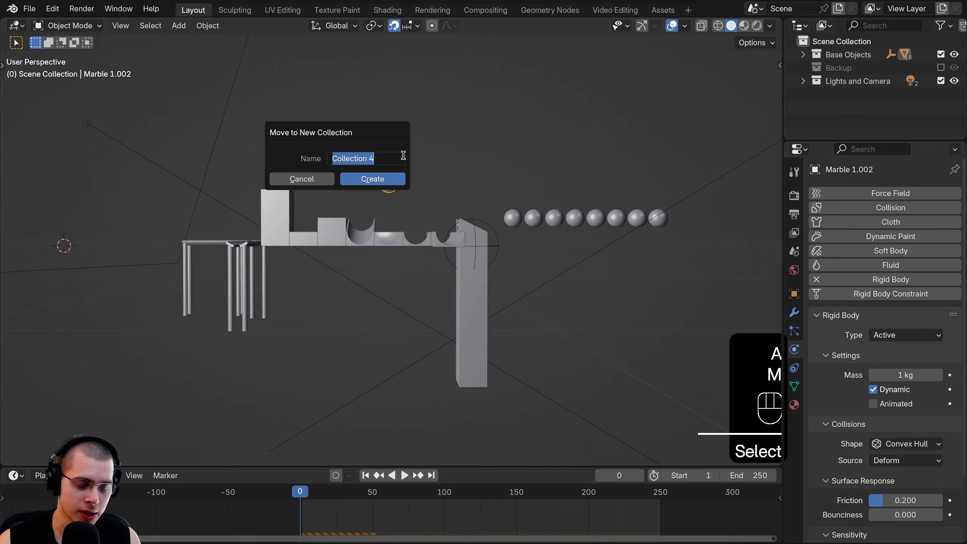
left_click(384, 179)
middle_click_drag(384, 181, 386, 206, "shift")
scroll(386, 205, "up", 1)
- Hide the Base Objects collection so only the marble copy stays visible
key("a")
key("b")
left_click_drag(737, 195, 143, 299)
key("a")
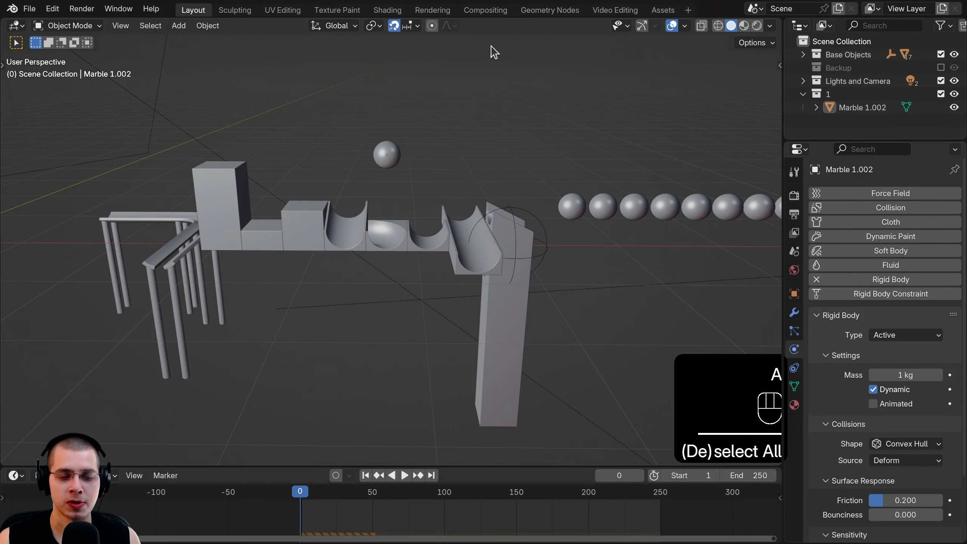
scroll(366, 332, "down", 5)
scroll(326, 206, "up", 2)
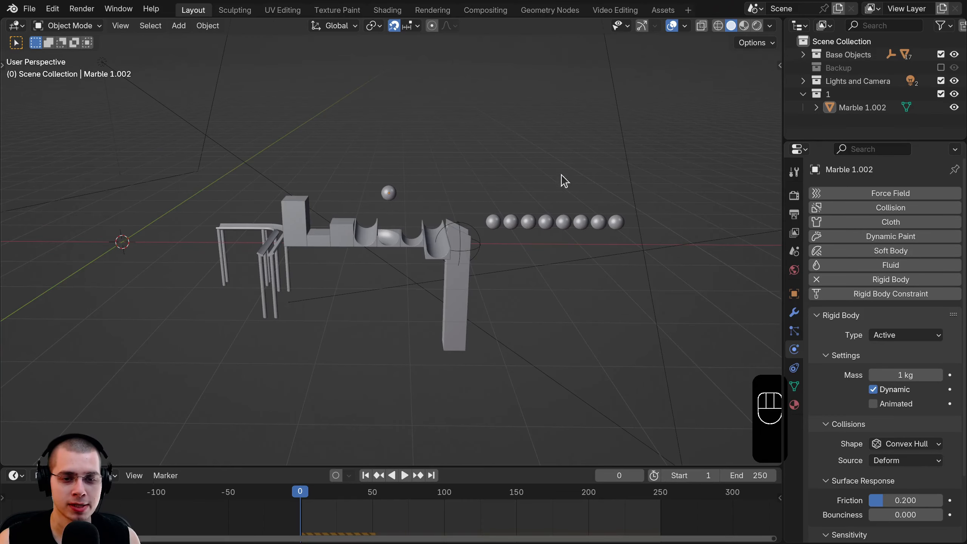
left_click(940, 55)
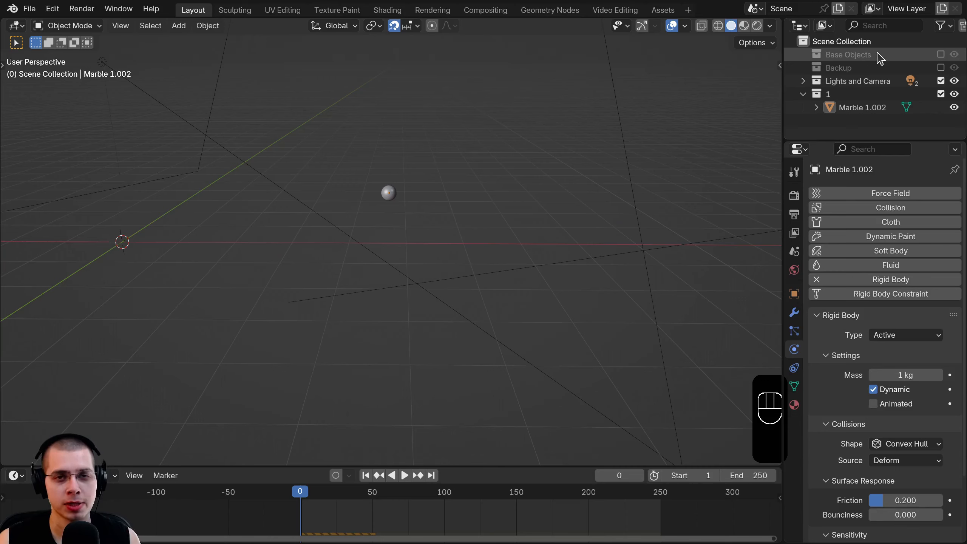
- Play the animation with Base Objects re-enabled to watch the marble copy drop onto the track
middle_click_drag(405, 158, 303, 403)
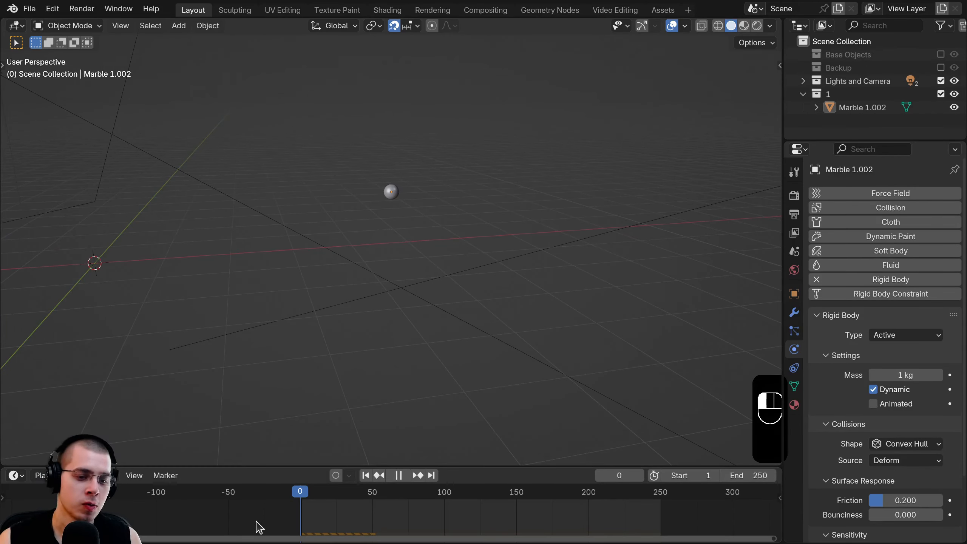
key("space")
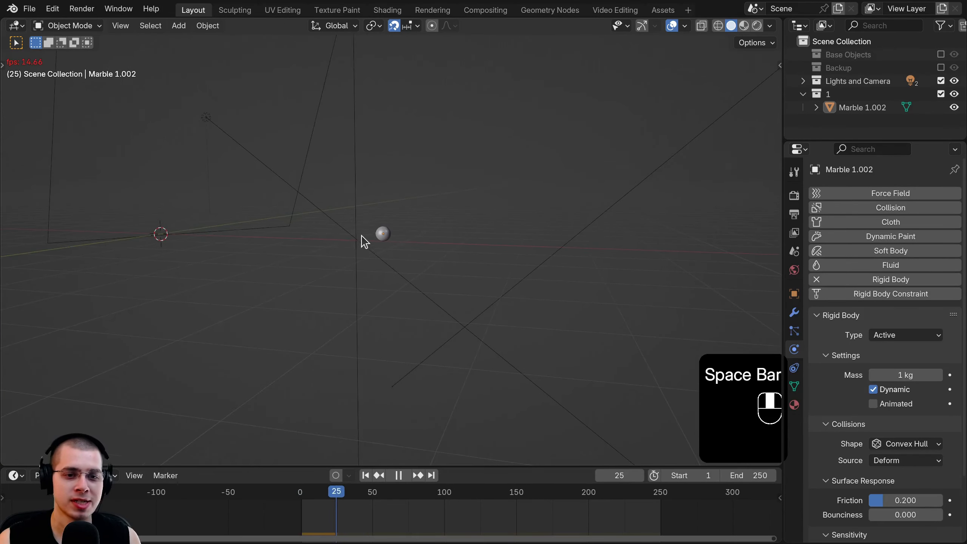
left_click(940, 54)
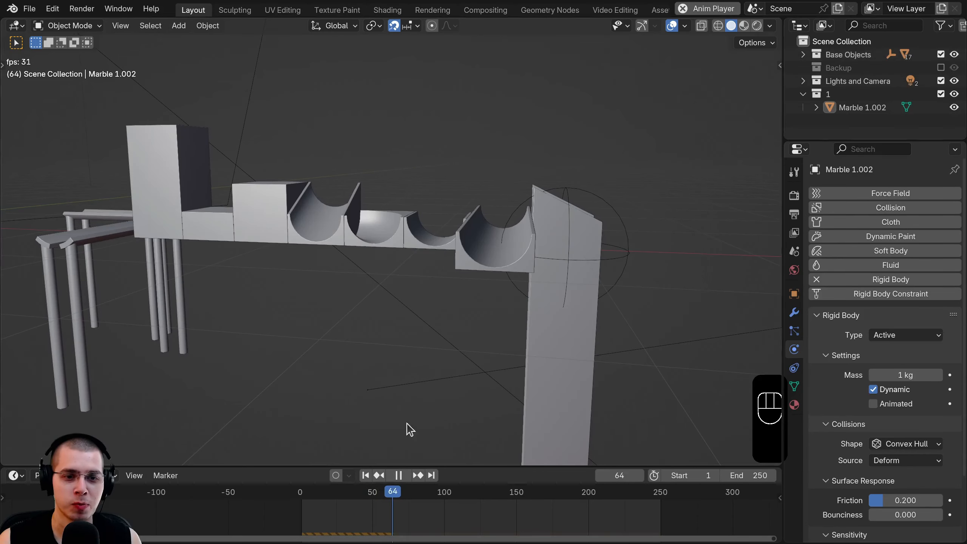
left_click(294, 517)
middle_click_drag(399, 134, 524, 165)
key("space")
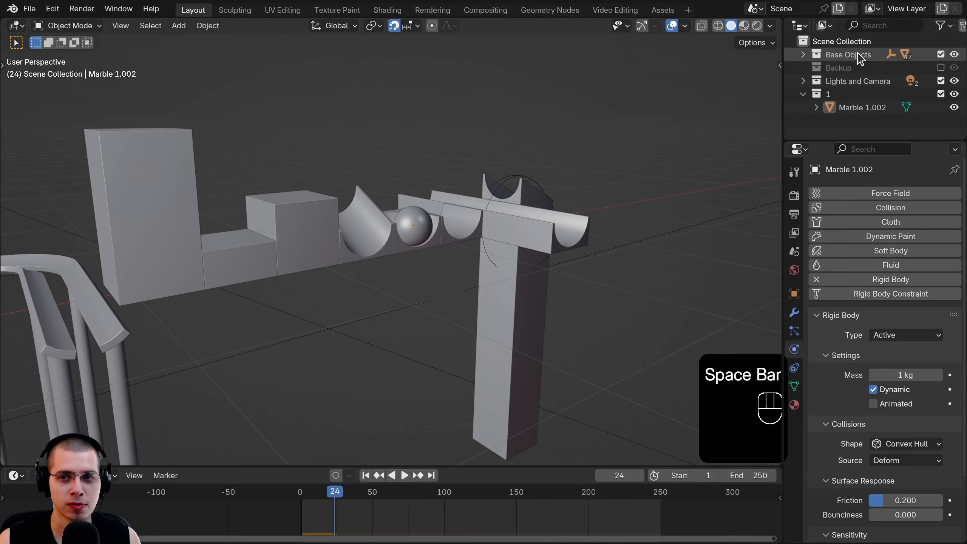
- Delete the marble copy Marble 1.002
key("x")
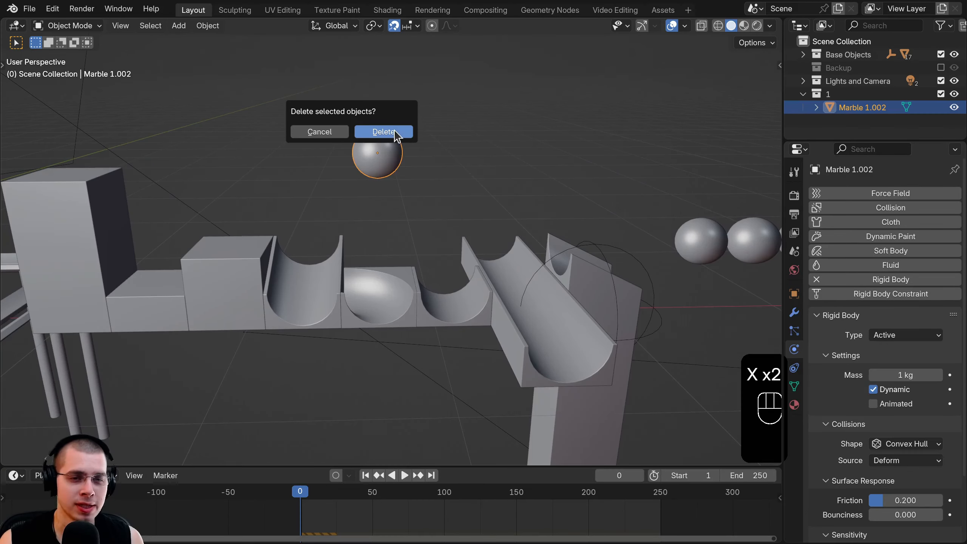
left_click(383, 132)
scroll(377, 341, "down", 6)
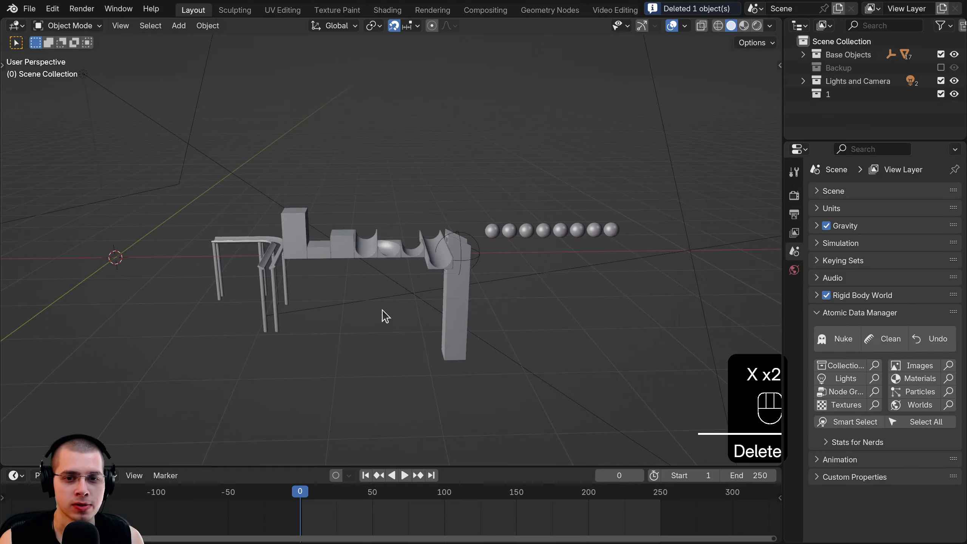
- Exclude the Lights and Camera collection and delete collection 1
left_click(940, 81)
left_click(861, 93)
right_click(839, 94)
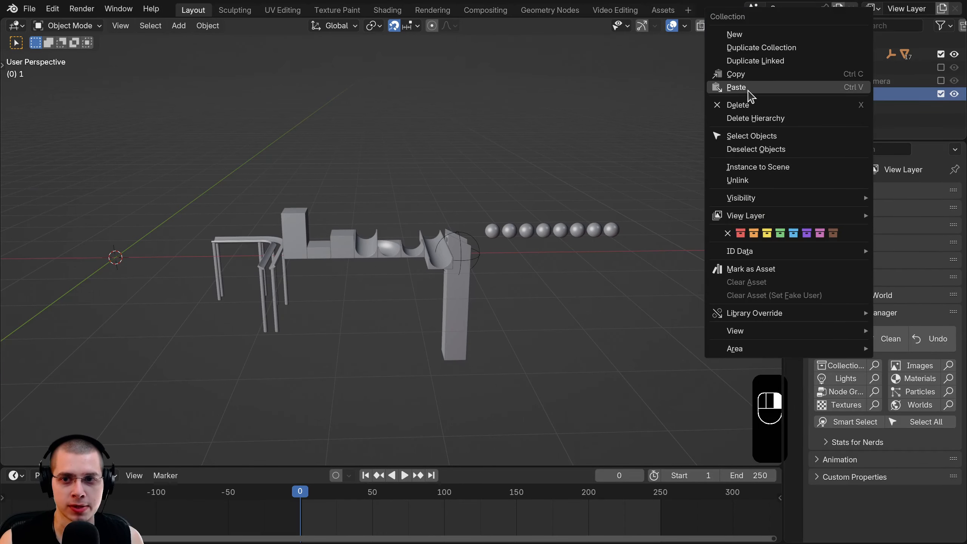
left_click(760, 106, "shift")
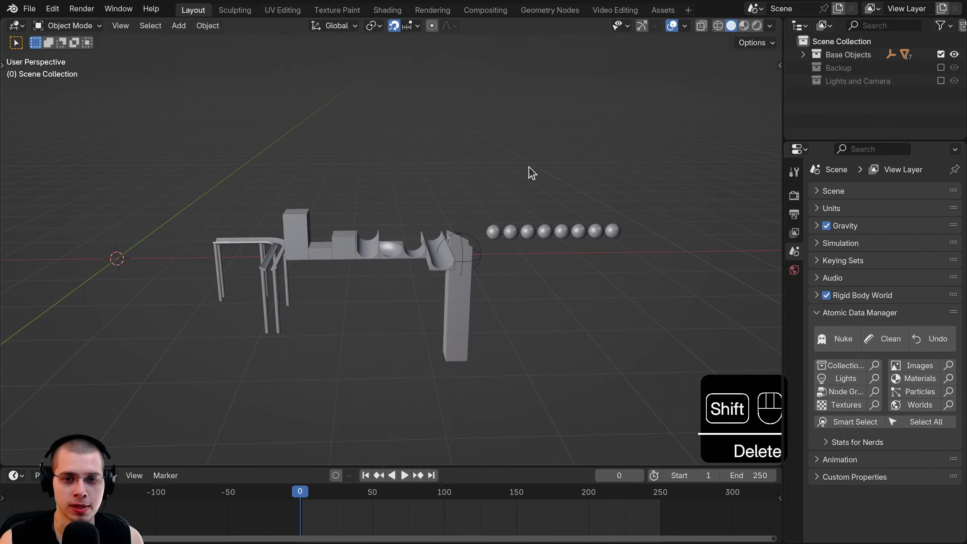
- Rename the current scene to Base Objects
key("a")
key("a")
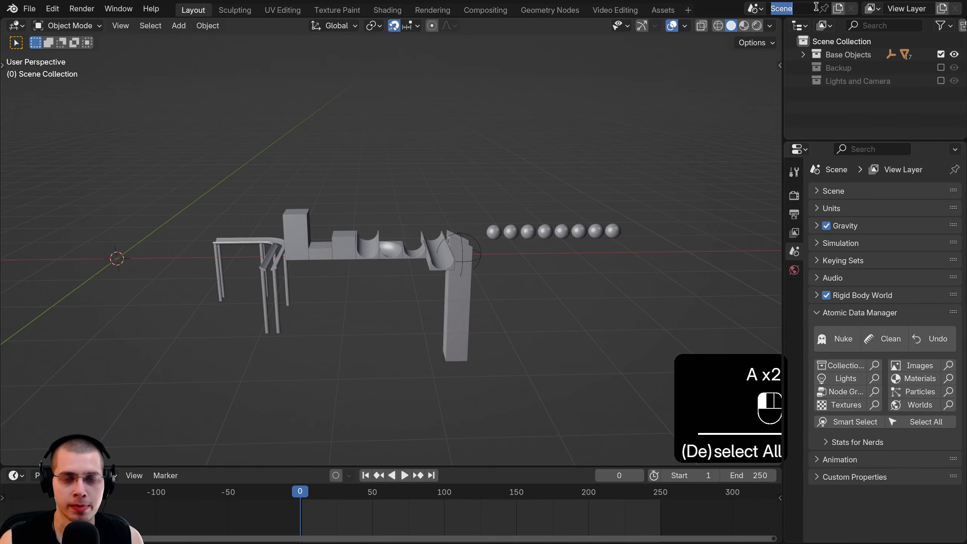
type("Base obje")
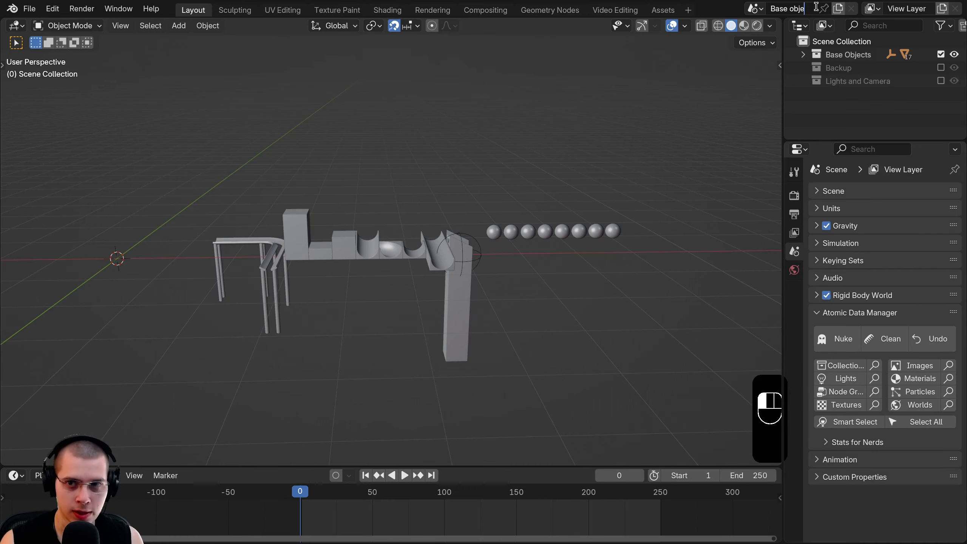
type("c")
key("BackSpace")
key("BackSpace")
key("BackSpace")
key("BackSpace")
key("BackSpace")
type("Objects")
key("Return")
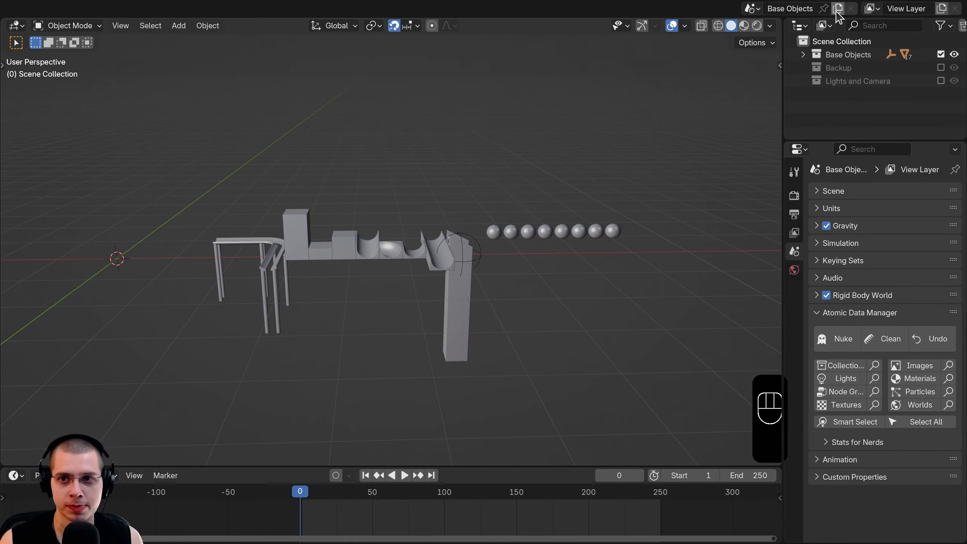
- Add a full-copy scene named Marble Run and rename its main collection Marble Run
left_click(839, 9)
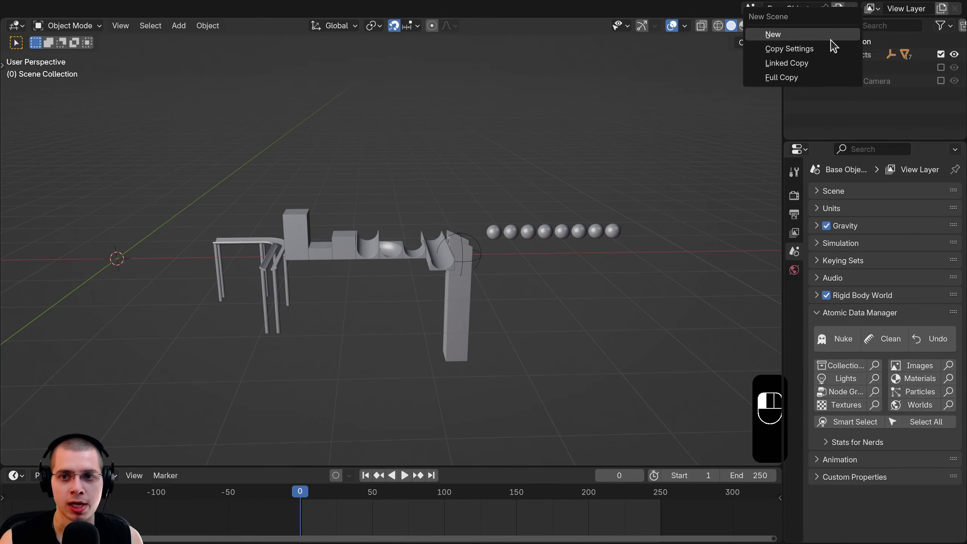
left_click(775, 80)
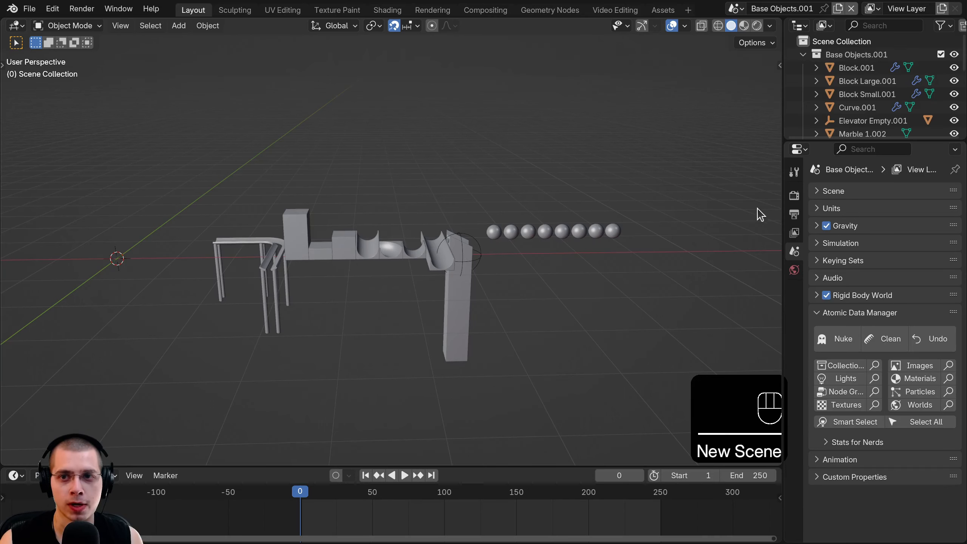
left_click(729, 9)
left_click(658, 27)
left_click(749, 8)
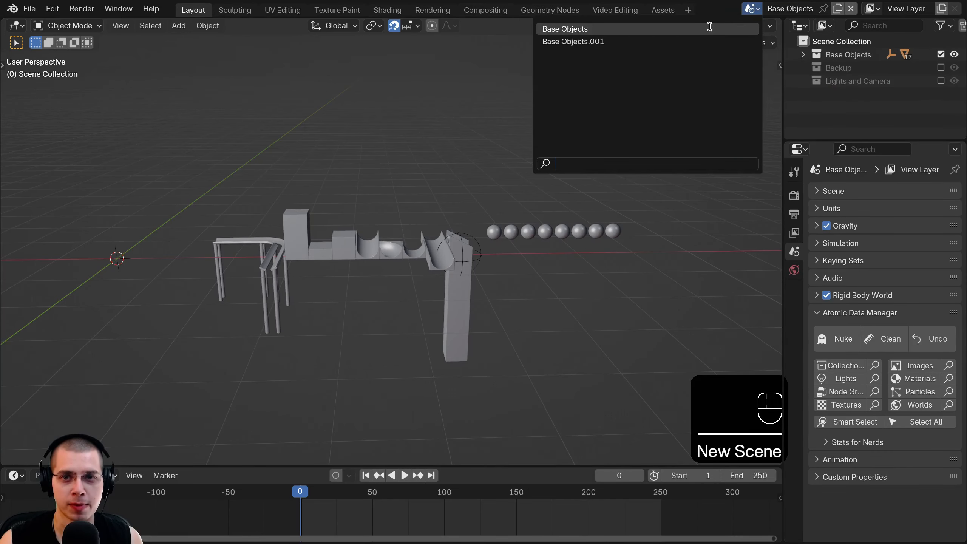
left_click(678, 41)
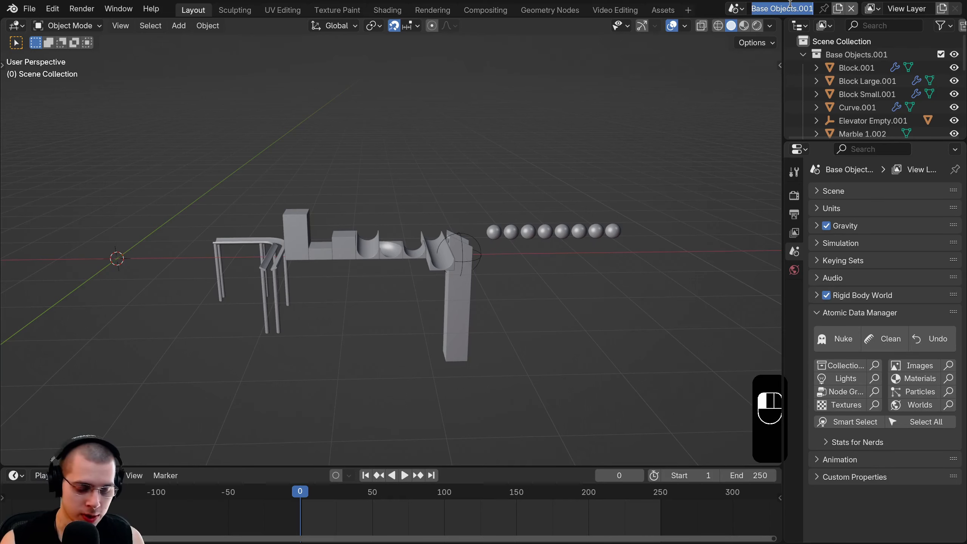
left_click(790, 4)
type("Marble Run")
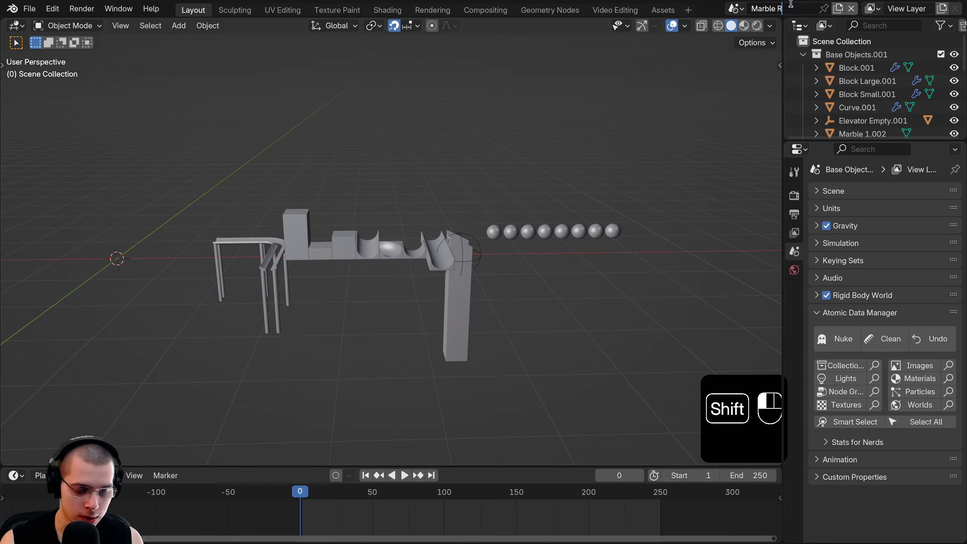
key("Return")
left_click(802, 54)
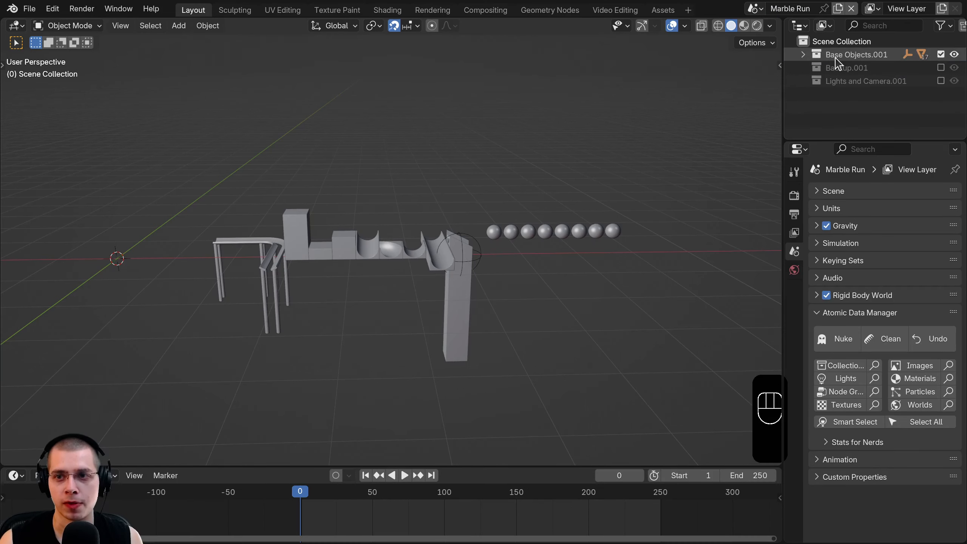
double_click(869, 53)
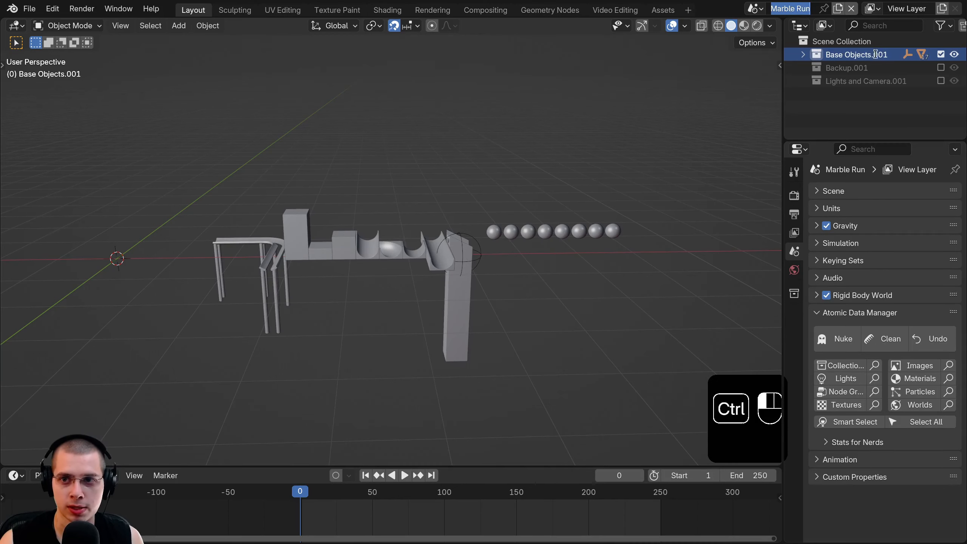
key("ctrl+v")
key("Return")
- Rename the copied collections Backup 1 and Lights and Camera 1, then return to the Base Objects scene
double_click(870, 71)
left_click_drag(870, 70, 853, 70)
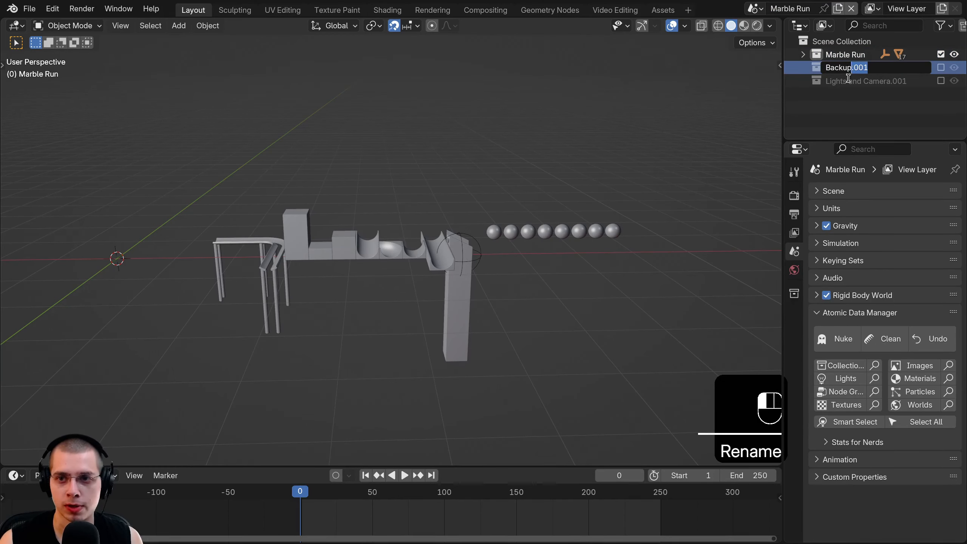
type("1")
key("Return")
double_click(895, 81)
left_click_drag(908, 81, 889, 80)
type("1")
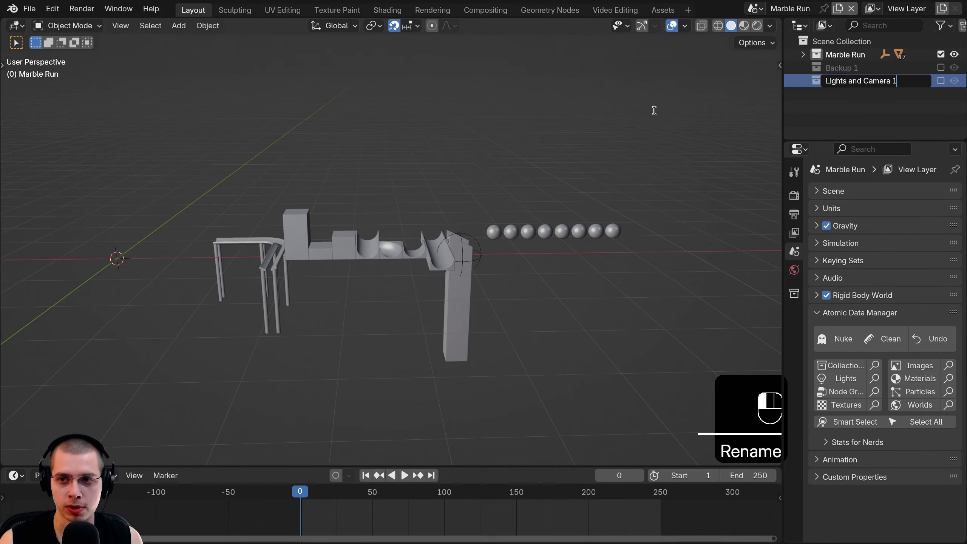
key("Return")
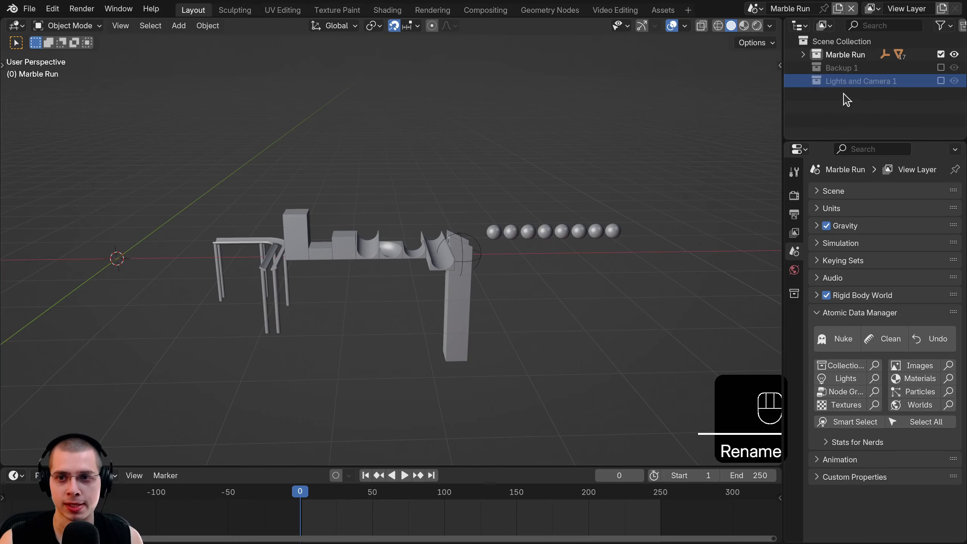
left_click(752, 9)
left_click(608, 26)
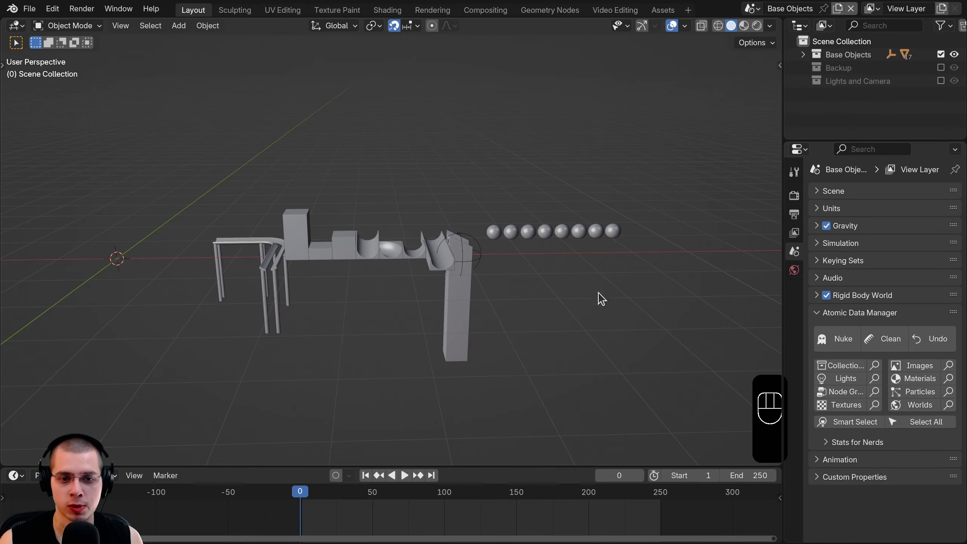
- Switch to the Marble Run scene and orbit and zoom to inspect its track, ramps and eight spheres
key("a")
scroll(392, 246, "up", 2)
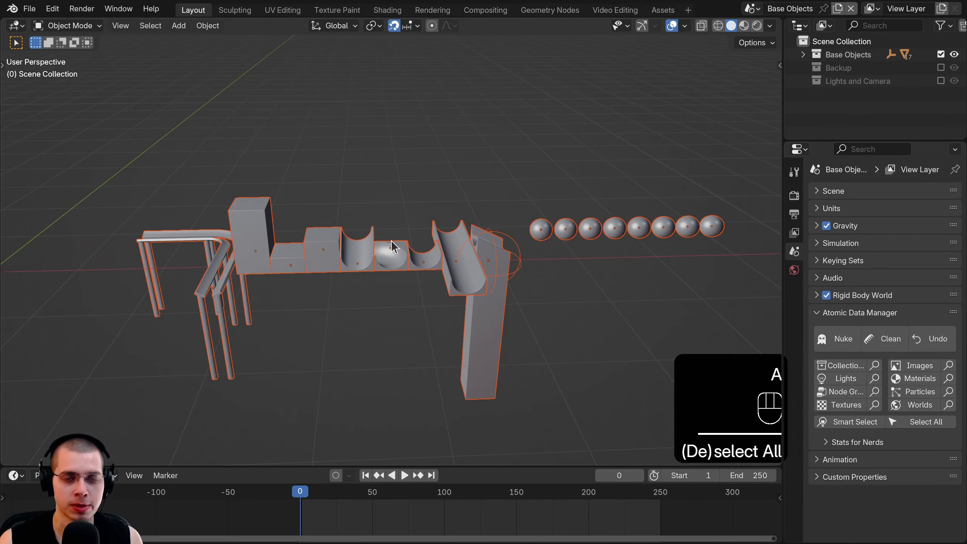
left_click(752, 10)
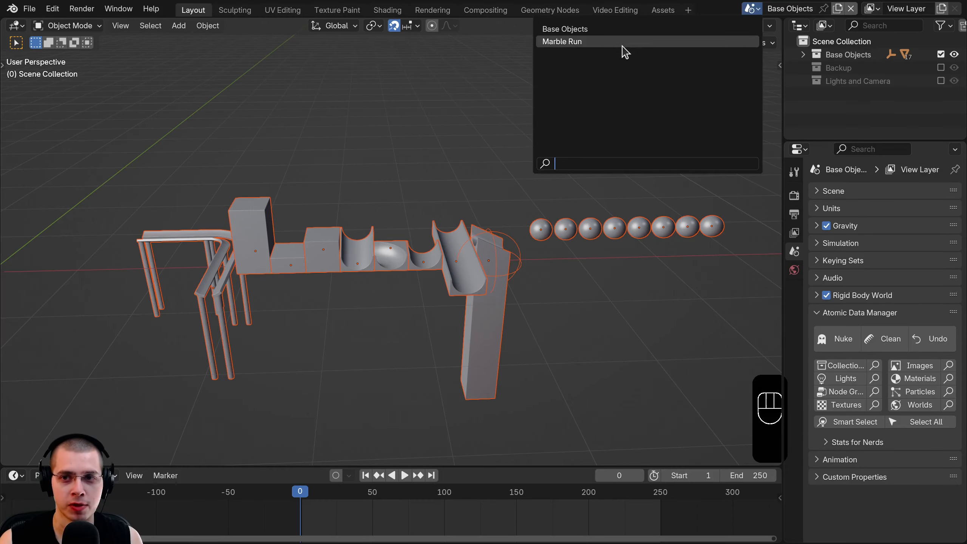
left_click(622, 46)
scroll(453, 280, "down", 5)
key("a")
scroll(452, 281, "up", 4)
middle_click_drag(451, 280, 417, 305)
key("a")
scroll(424, 278, "down", 2)
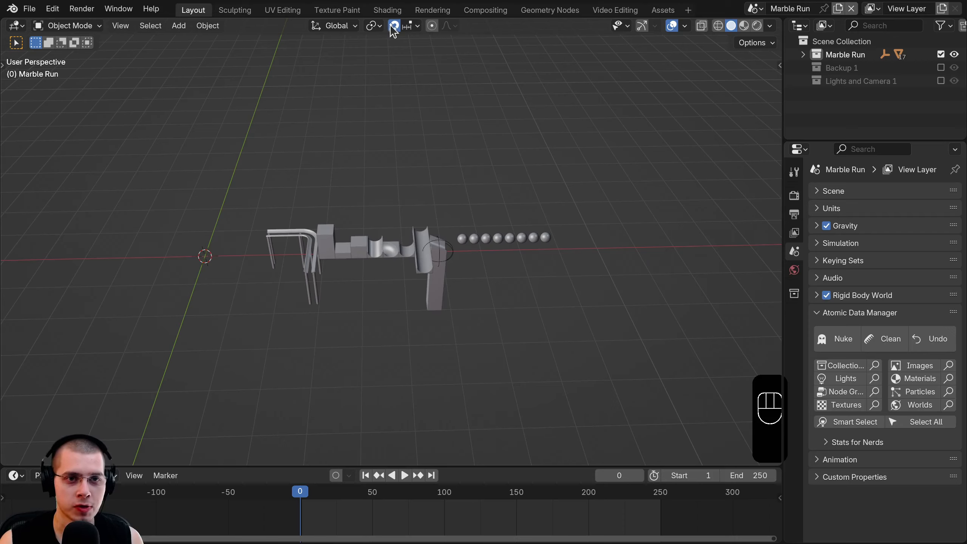
scroll(396, 213, "up", 2)
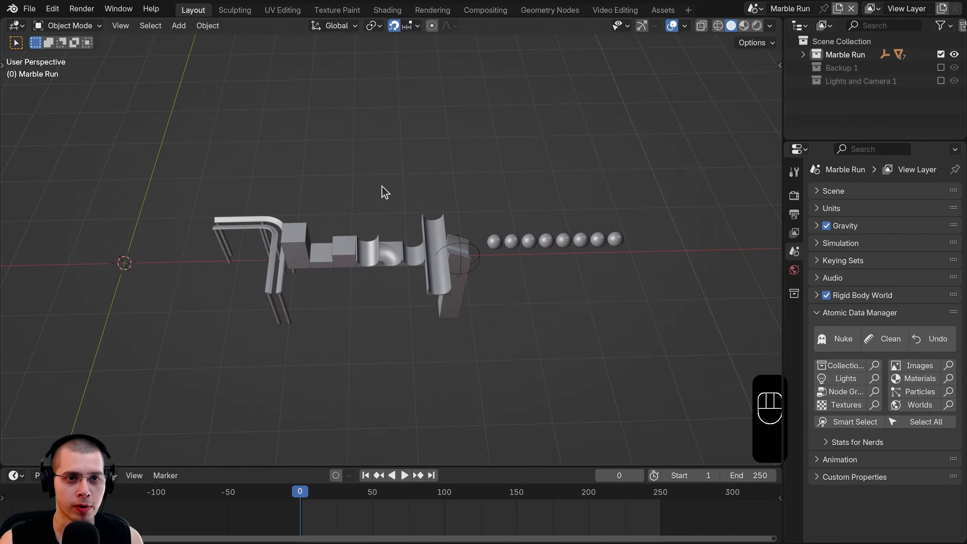
scroll(396, 283, "down", 2)
scroll(412, 263, "up", 6)
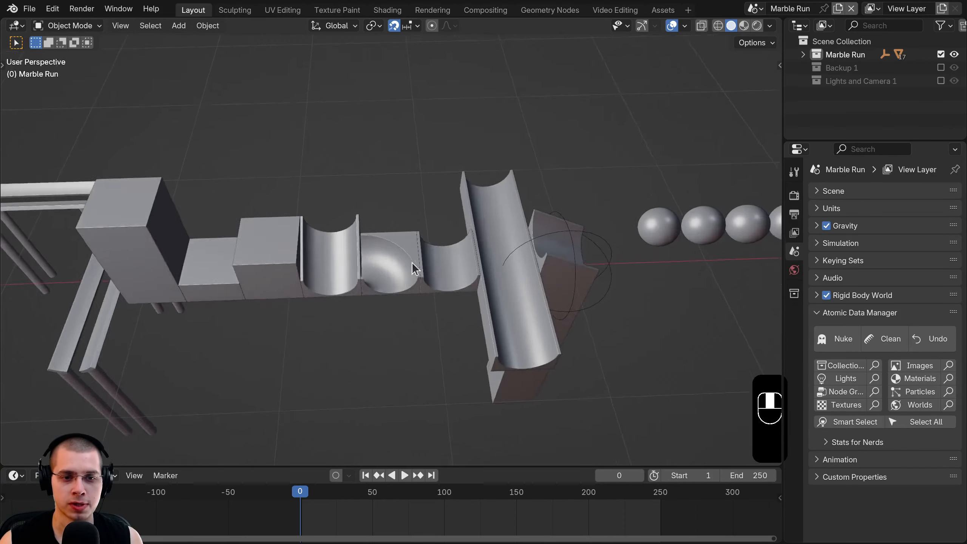
- Move Slope.001 up-left away from the track and rotate it 180°
left_click(340, 246)
scroll(336, 236, "down", 3)
key("KP_7")
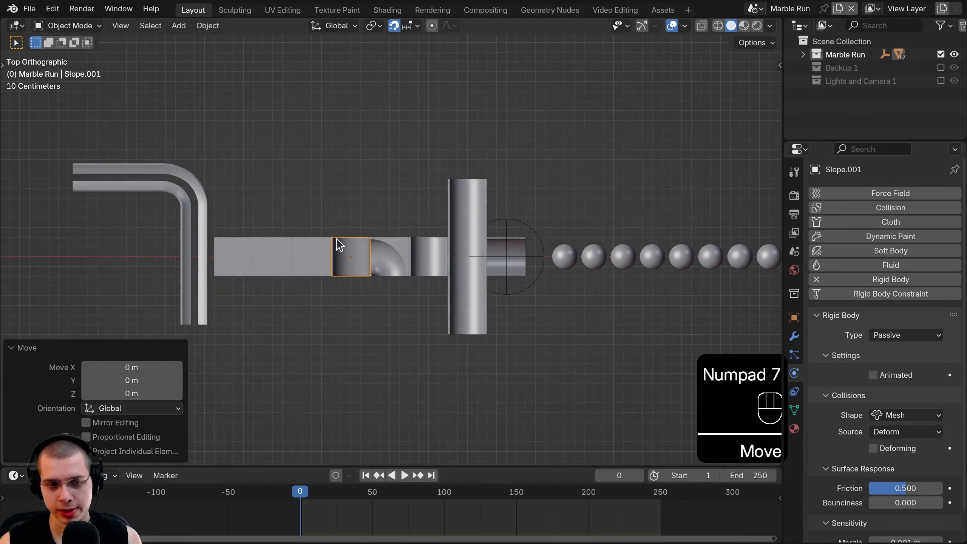
scroll(359, 244, "down", 3)
middle_click_drag(359, 243, 634, 300, "shift")
key("g")
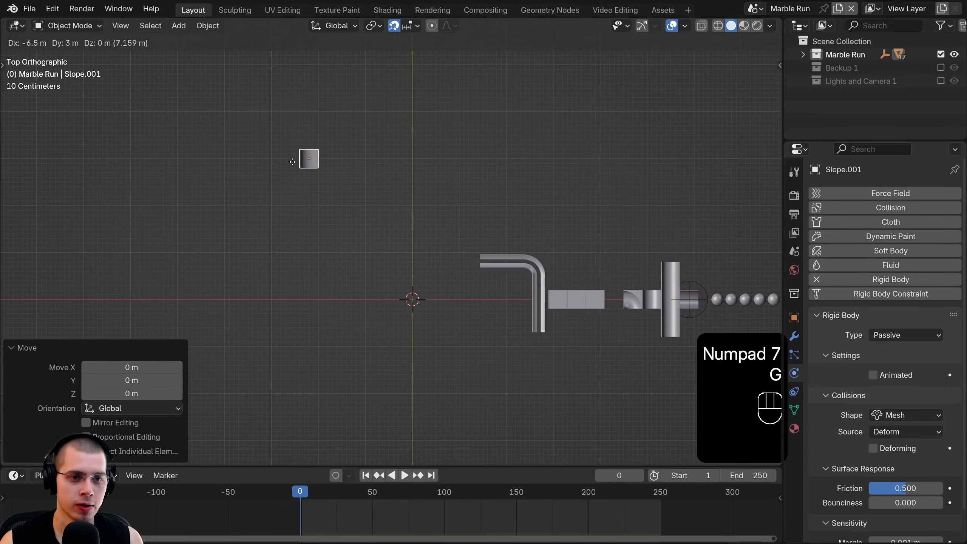
left_click(332, 161)
scroll(358, 117, "up", 4)
type("r")
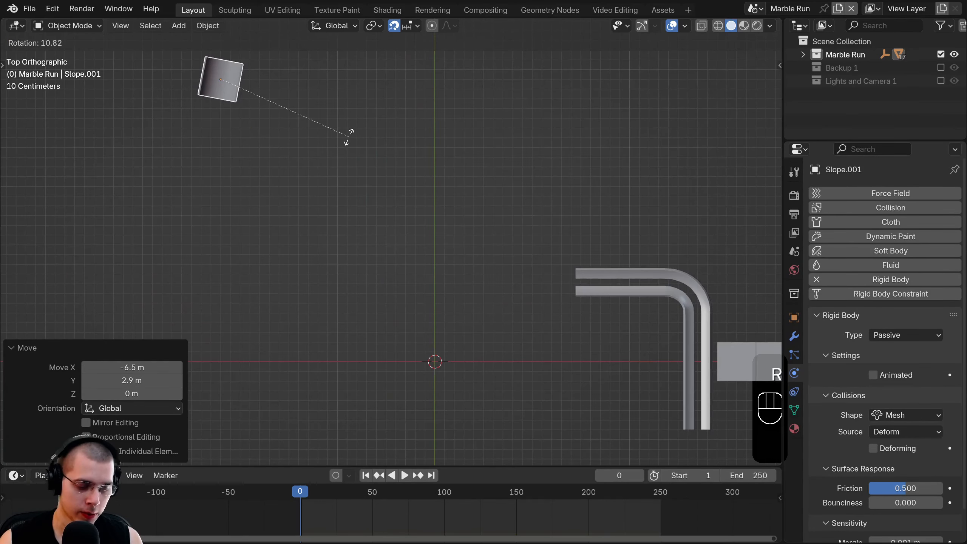
type("180")
left_click(351, 135)
- Reposition the turned slope closer to the origin, nudging it 0.1 m along Y
scroll(345, 151, "down", 5)
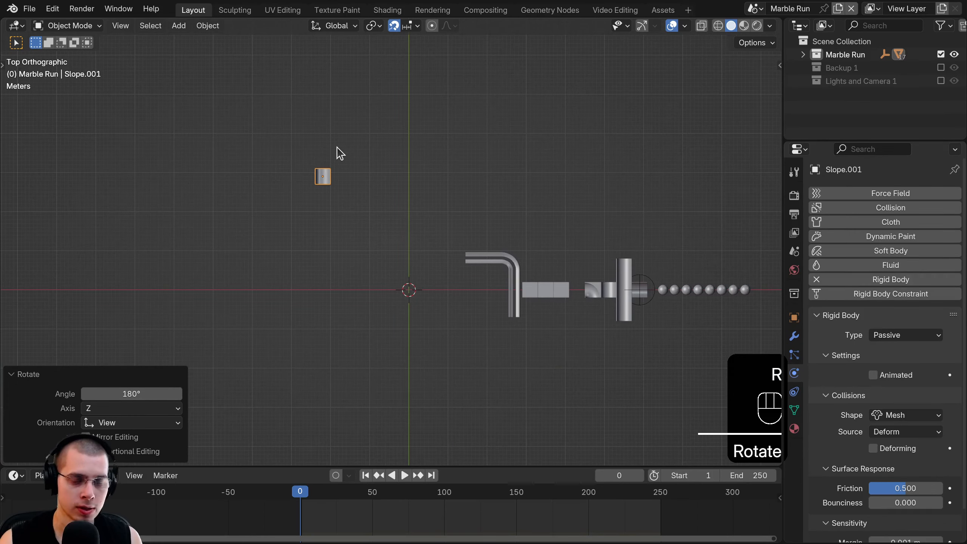
key("KP_7")
scroll(319, 196, "up", 1)
key("g")
left_click(286, 333)
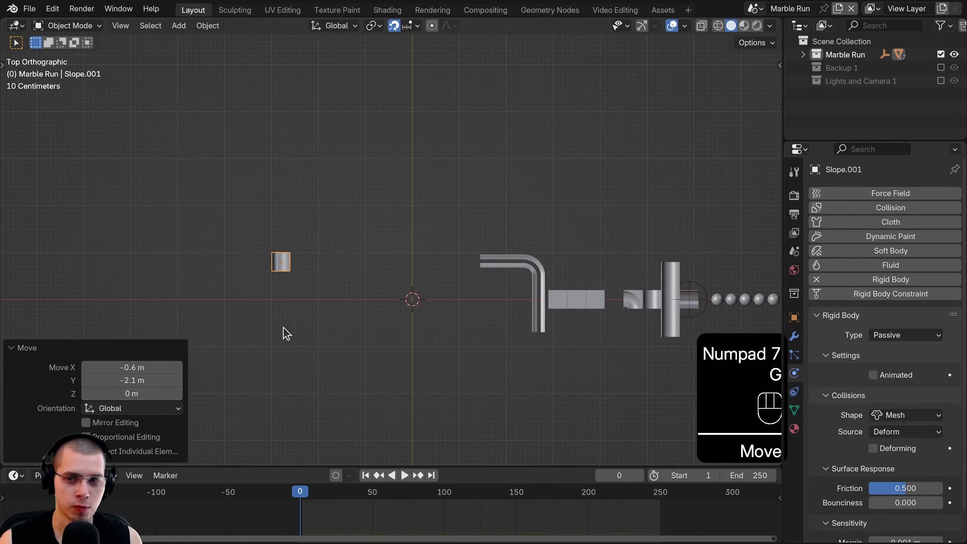
middle_click_drag(292, 267, 317, 272, "shift")
key("g")
middle_click_drag(461, 271, 396, 236, "shift")
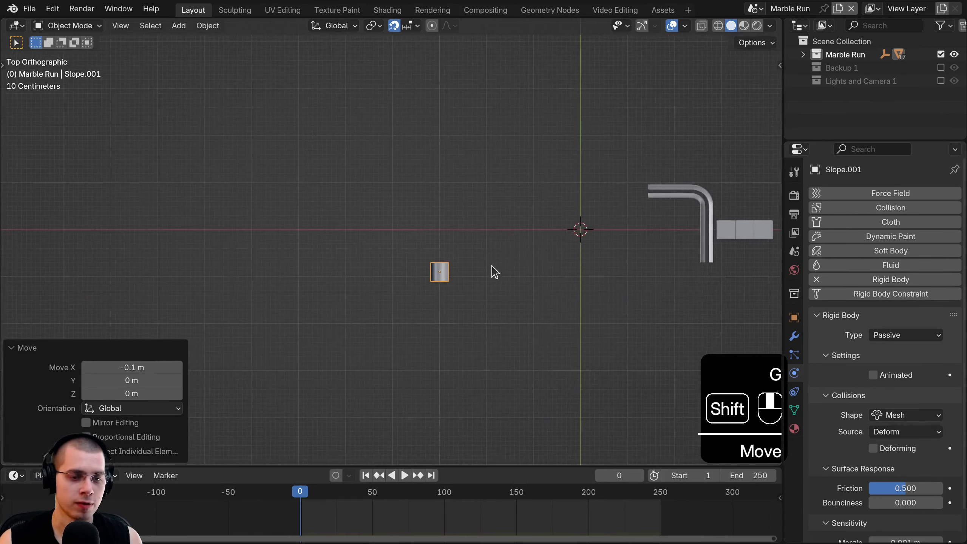
scroll(495, 273, "up", 4)
key("g")
left_click(470, 293)
key("g")
left_click(375, 299)
- Shift the slope 0.7 m down along the Y axis
scroll(392, 316, "down", 6)
middle_click_drag(325, 352, 345, 304)
key("KP_7")
scroll(438, 324, "up", 4)
key("g")
key("y")
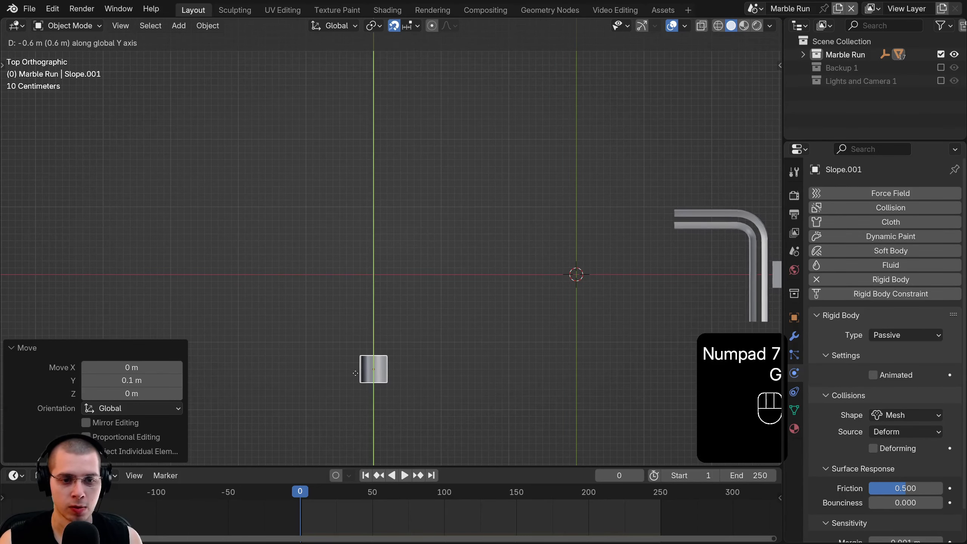
left_click(373, 385)
- Fine-tune the slope's Y position with 0.2 m and 0.1 m nudges
middle_click_drag(672, 332, 646, 279, "shift")
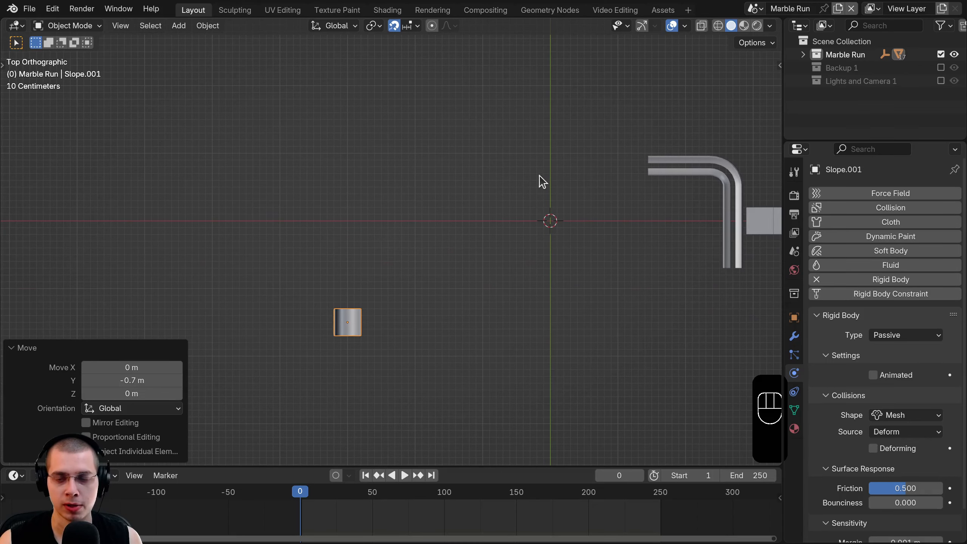
middle_click_drag(534, 208, 533, 277, "shift")
left_click(670, 230)
key("g")
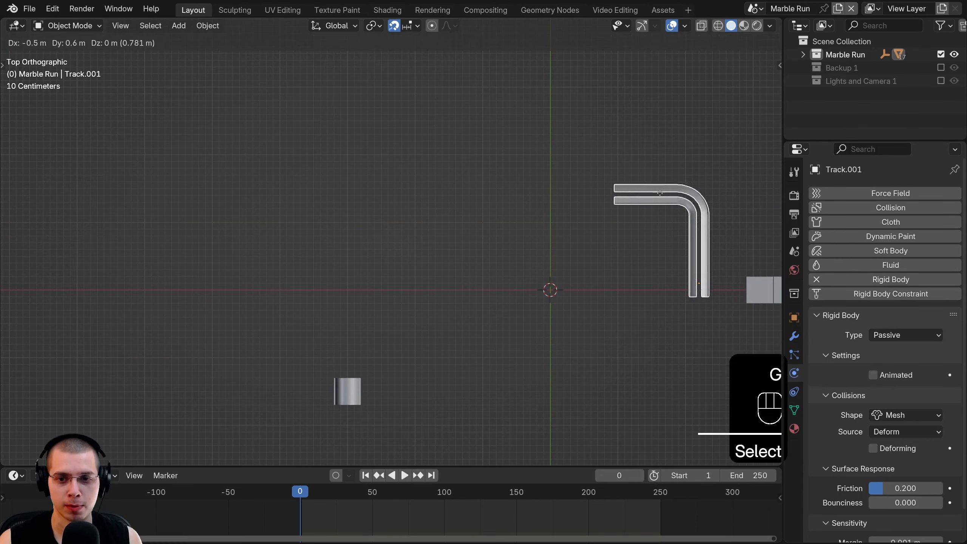
right_click(533, 178)
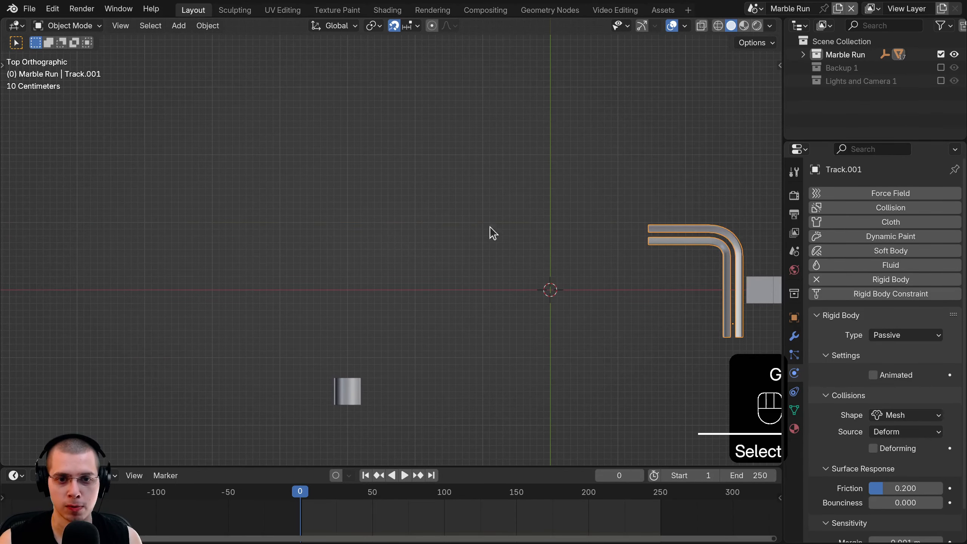
middle_click_drag(447, 299, 470, 242, "shift")
left_click(371, 339)
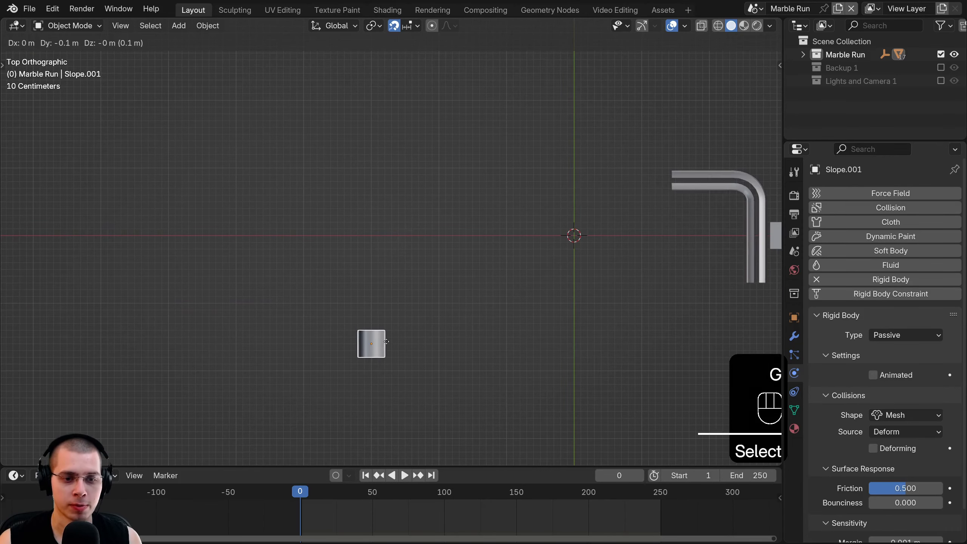
key("g")
left_click(388, 351, "shift")
key("g")
left_click(387, 354)
- Raise the slope 1.6 m in the front view
middle_click_drag(388, 335, 384, 307, "shift")
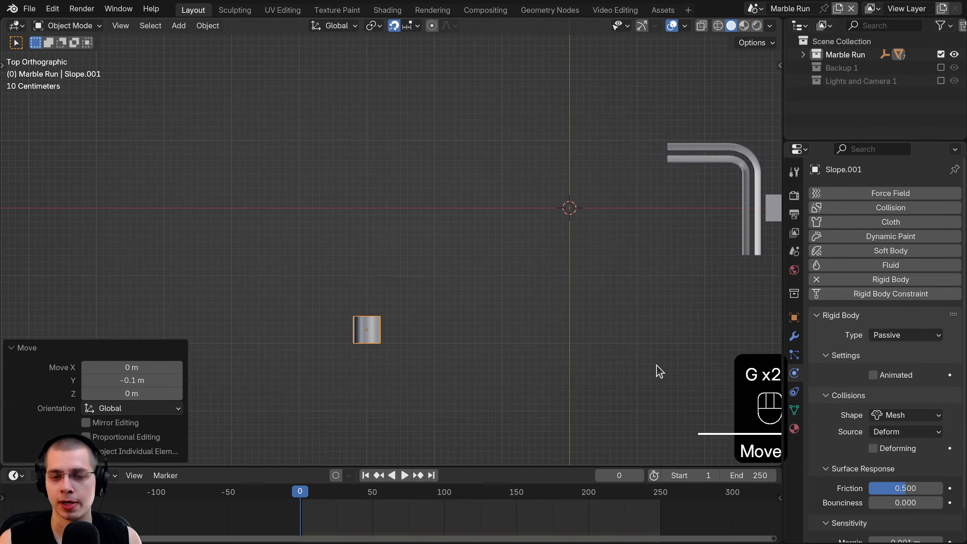
key("KP_1")
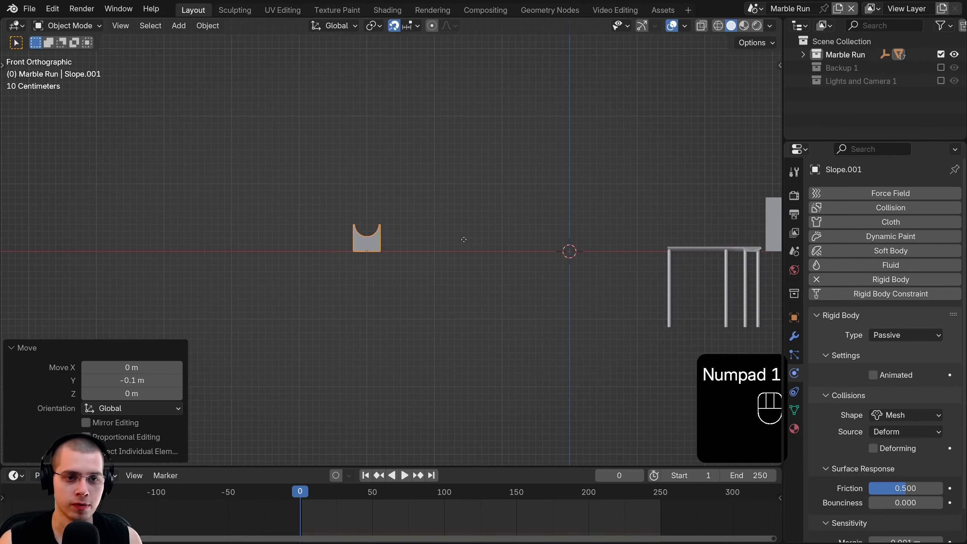
key("g")
left_click(463, 140)
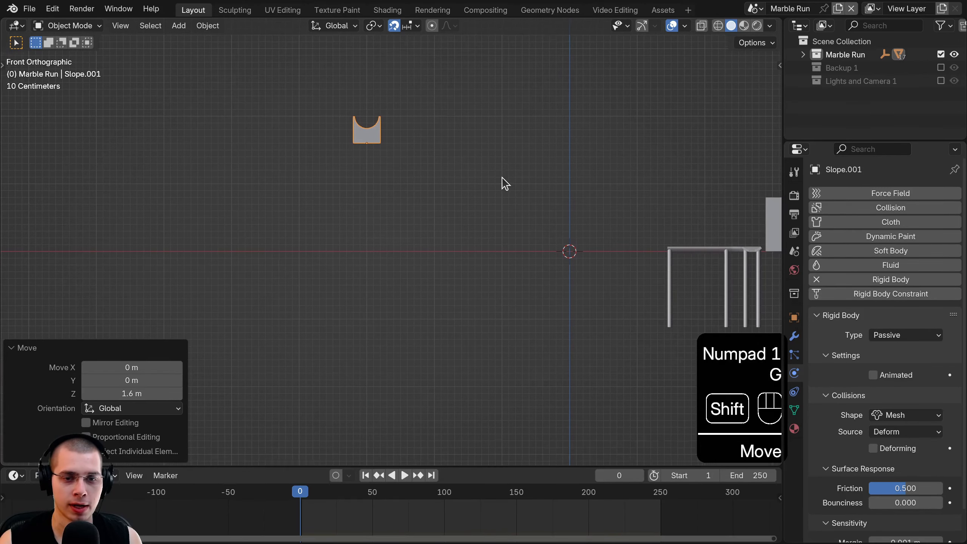
- Place the short straight piece end to end against the slope
middle_click_drag(502, 183, 483, 286, "shift")
left_click(570, 280)
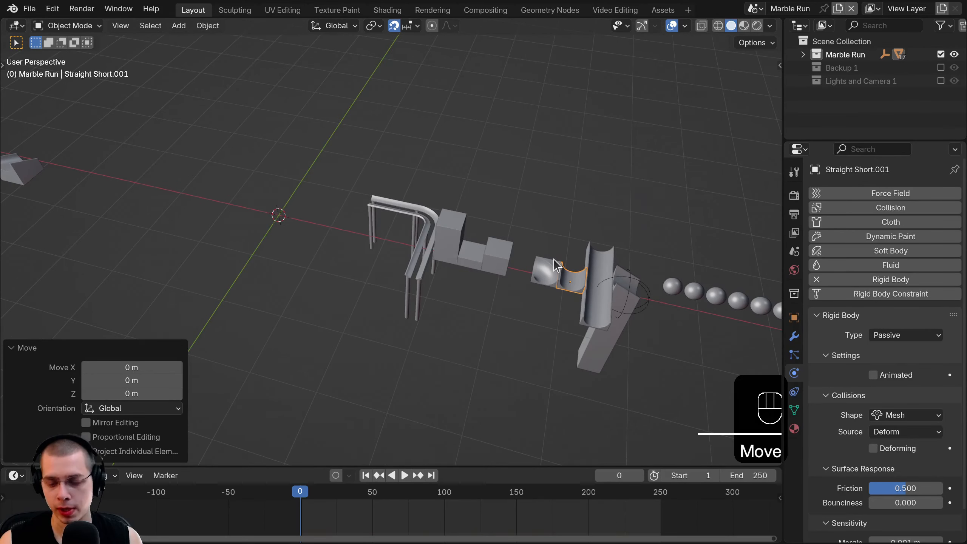
key("KP_7")
scroll(554, 261, "down", 2)
middle_click_drag(676, 251, 763, 262, "shift")
scroll(733, 273, "up", 4)
key("g")
left_click(336, 225)
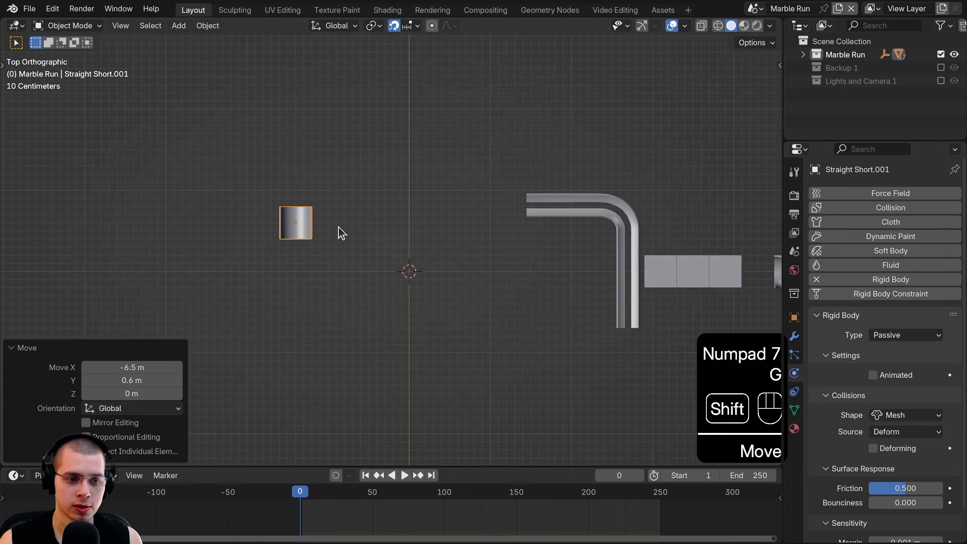
middle_click_drag(336, 225, 572, 129, "shift")
key("g")
left_click(453, 304)
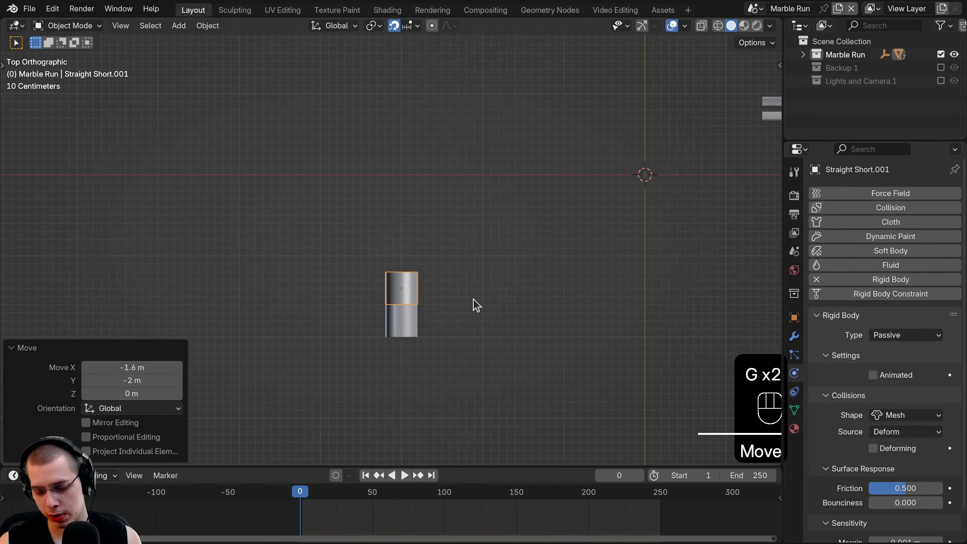
- Raise the short straight piece 1.6 m along Z to match the slope
key("KP_1")
middle_click_drag(472, 89, 609, 319, "shift")
key("g")
key("z")
left_click(434, 156)
left_click(496, 213)
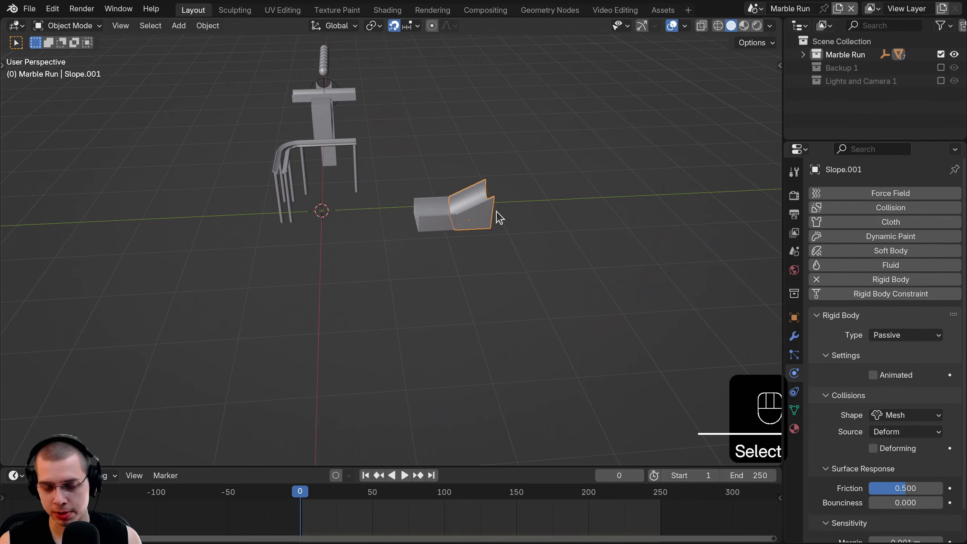
- Duplicate the slope just past the original and lower the copy 0.2 m
key("KP_7")
scroll(362, 337, "up", 4)
key("shift+d")
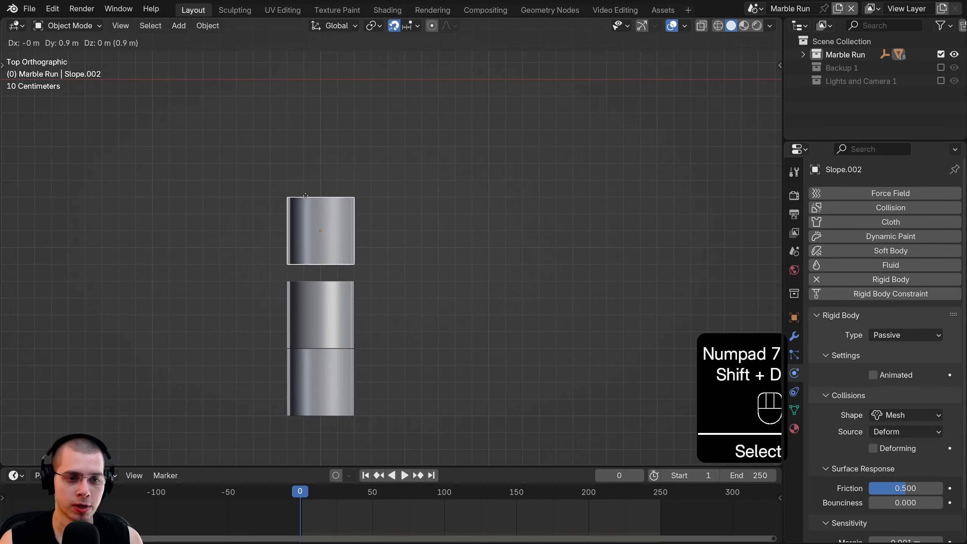
left_click(306, 208)
key("KP_3")
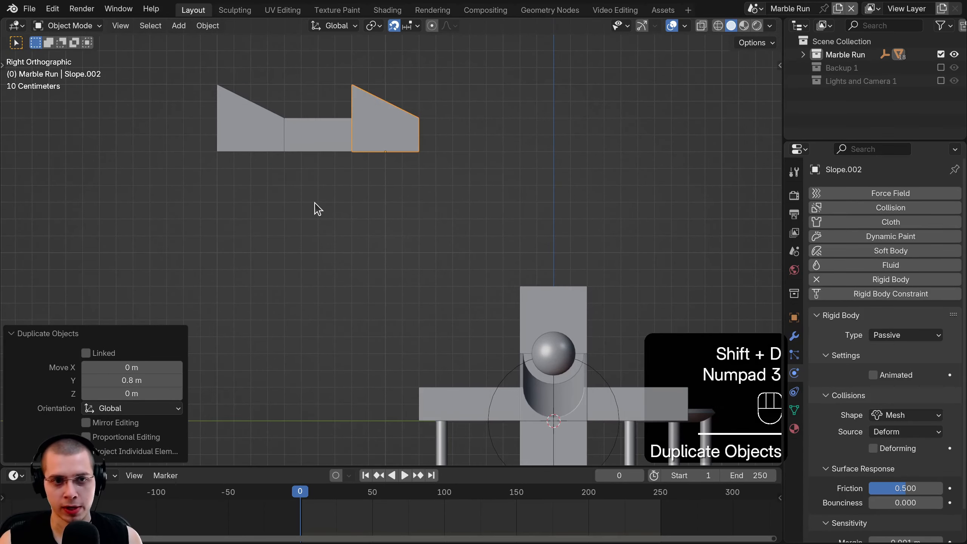
key("g")
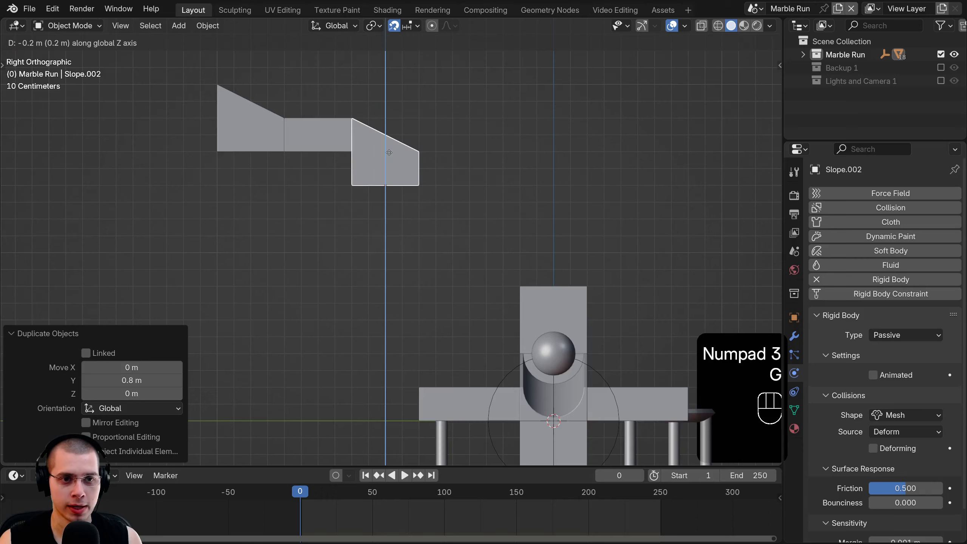
left_click(387, 146)
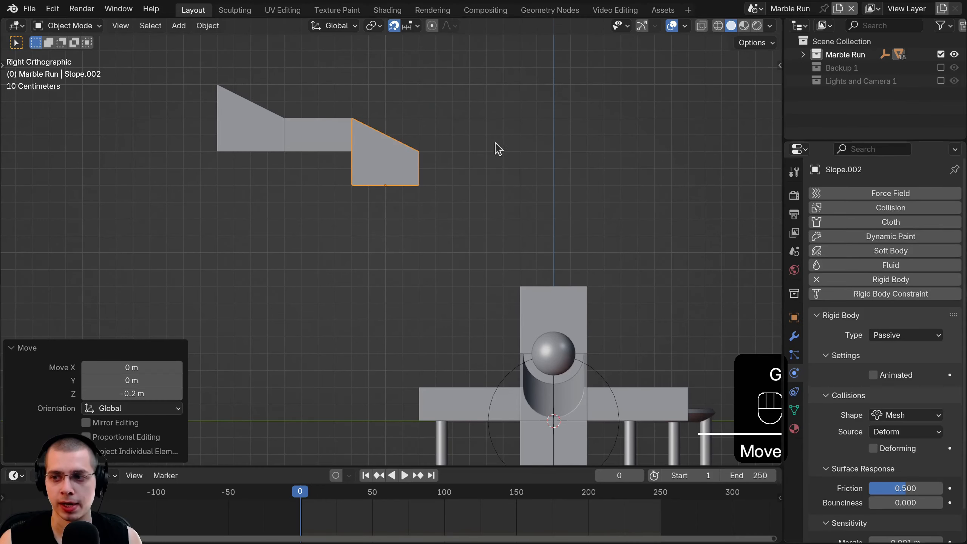
- Continue the stepped descent with copies of the straight, lower slope and straight pieces
left_click(319, 145)
key("shift+d")
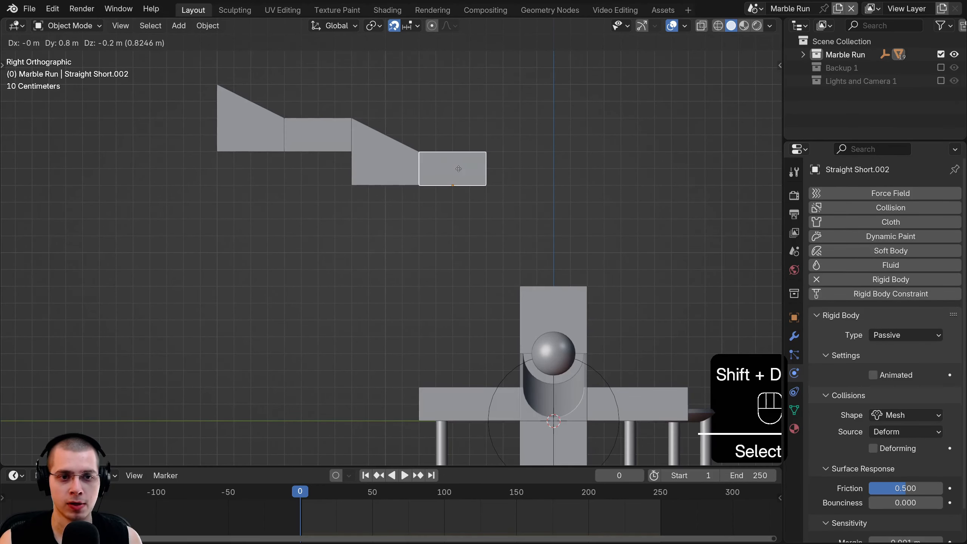
left_click(460, 170)
left_click(364, 148)
key("shift+d")
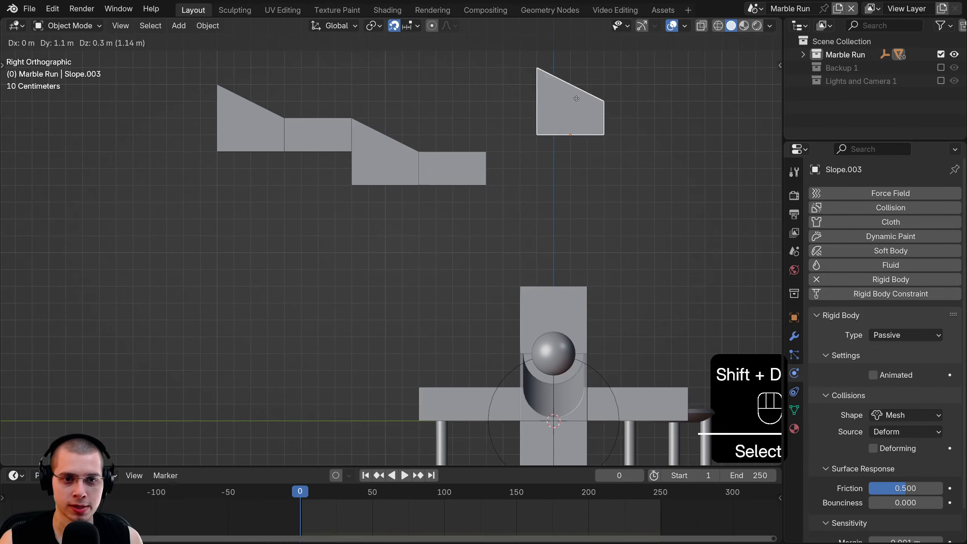
left_click(495, 171)
left_click(463, 159)
key("d")
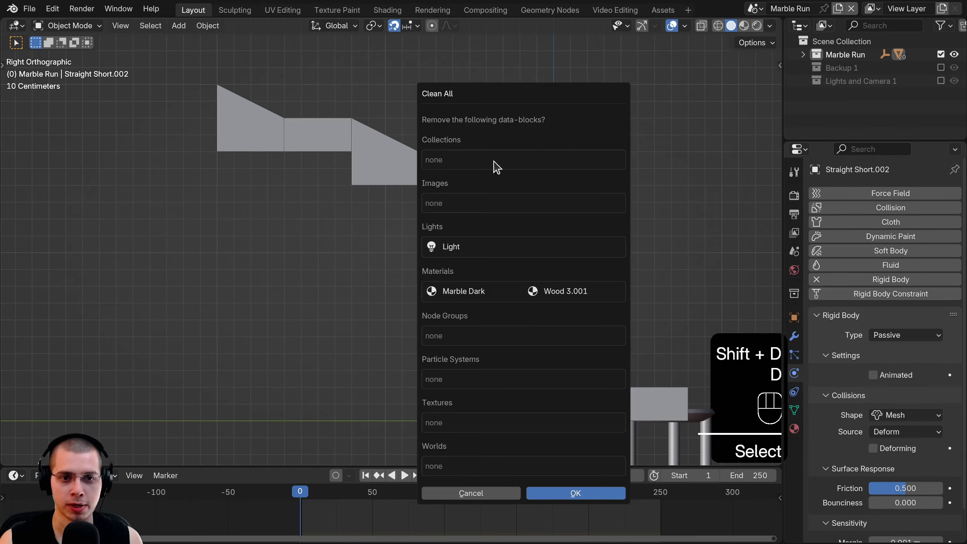
key("shift+d")
left_click(496, 204)
- Add two more short straight copies at the track end
middle_click_drag(496, 205, 445, 296)
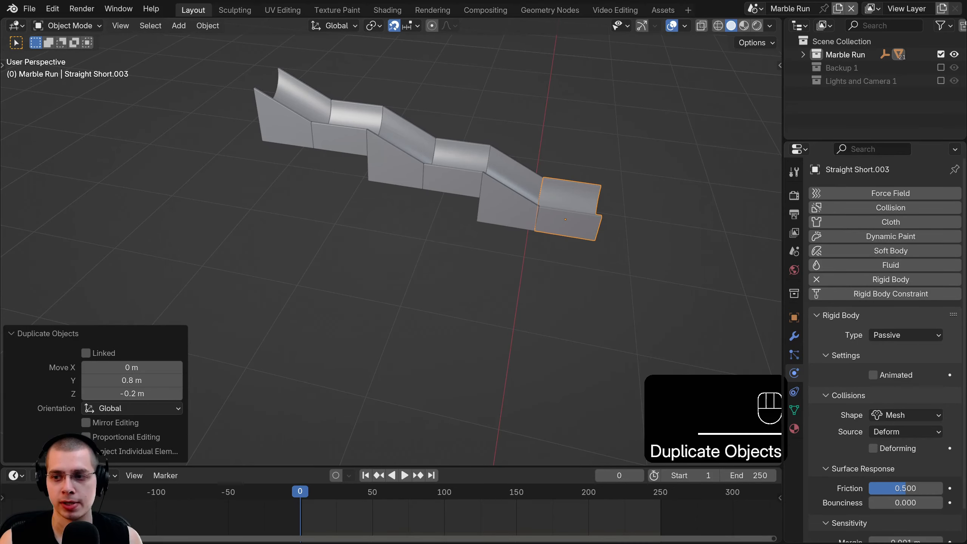
key("KP_1")
key("KP_3")
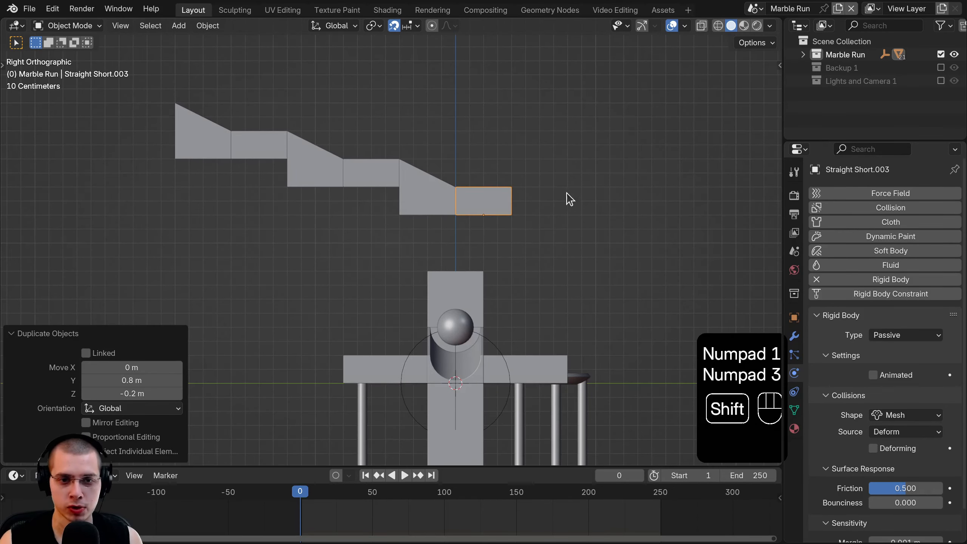
middle_click_drag(566, 198, 225, 240, "shift")
key("shift+d")
left_click(289, 212)
key("d")
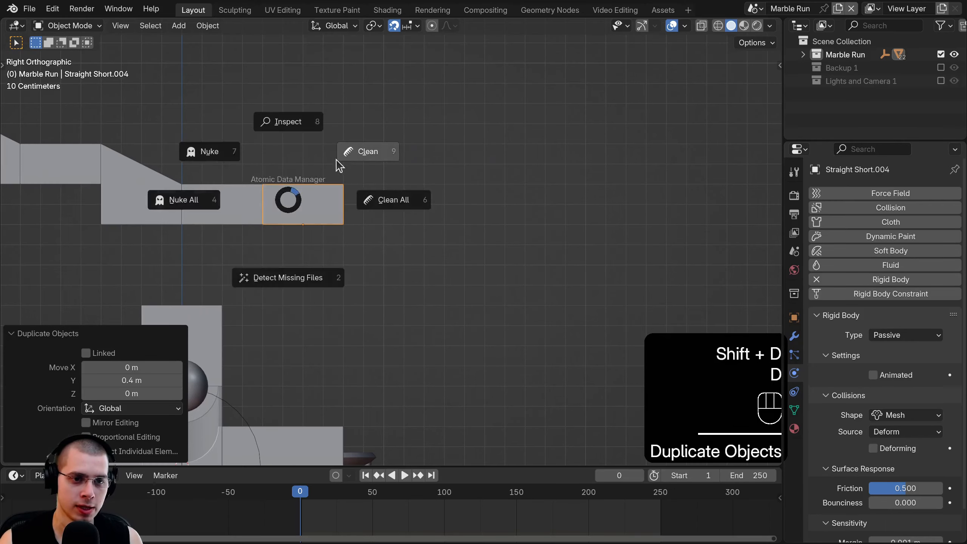
key("Escape")
key("shift+d")
left_click(425, 167)
- Inspect the whole layout and select the small curved corner piece
scroll(453, 198, "down", 2)
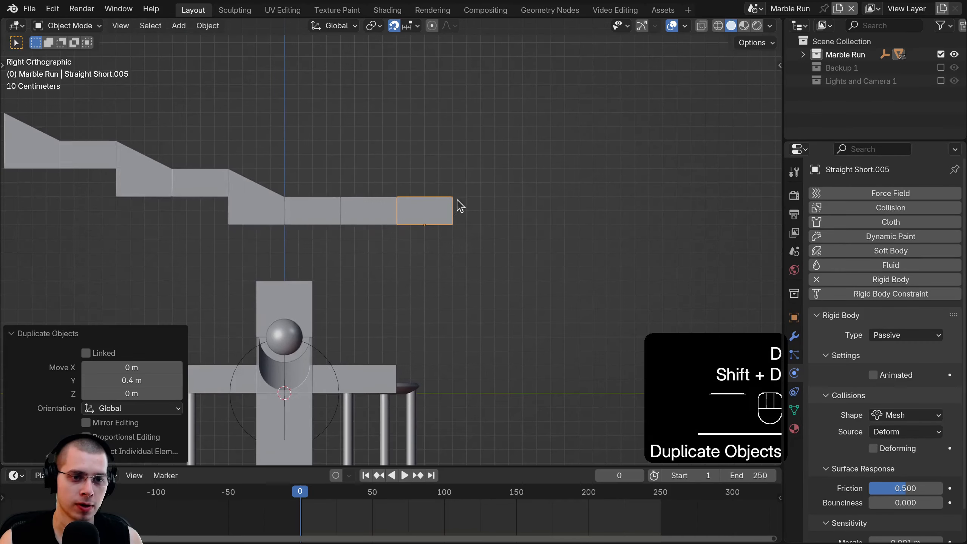
middle_click_drag(457, 206, 465, 266)
middle_click_drag(464, 266, 629, 322, "shift")
scroll(491, 228, "down", 4)
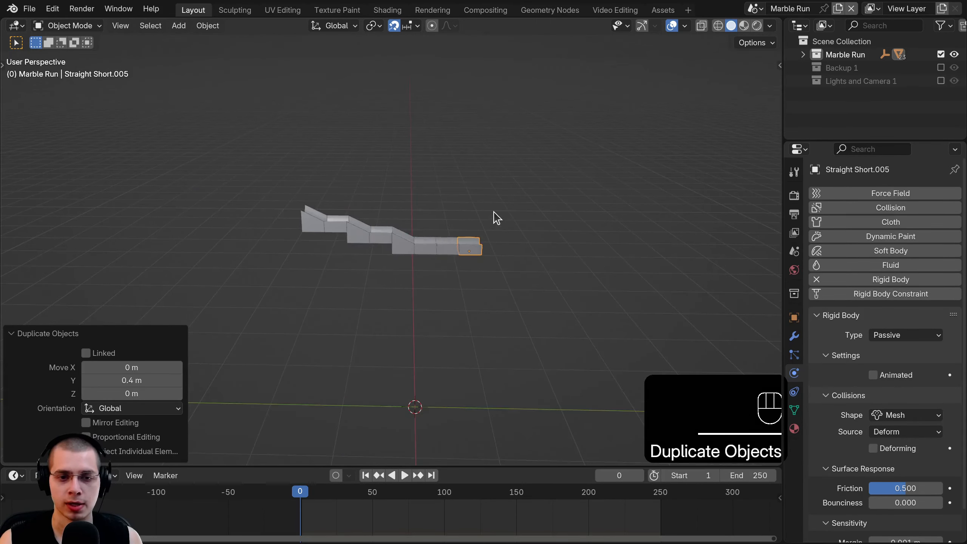
middle_click_drag(496, 216, 392, 378)
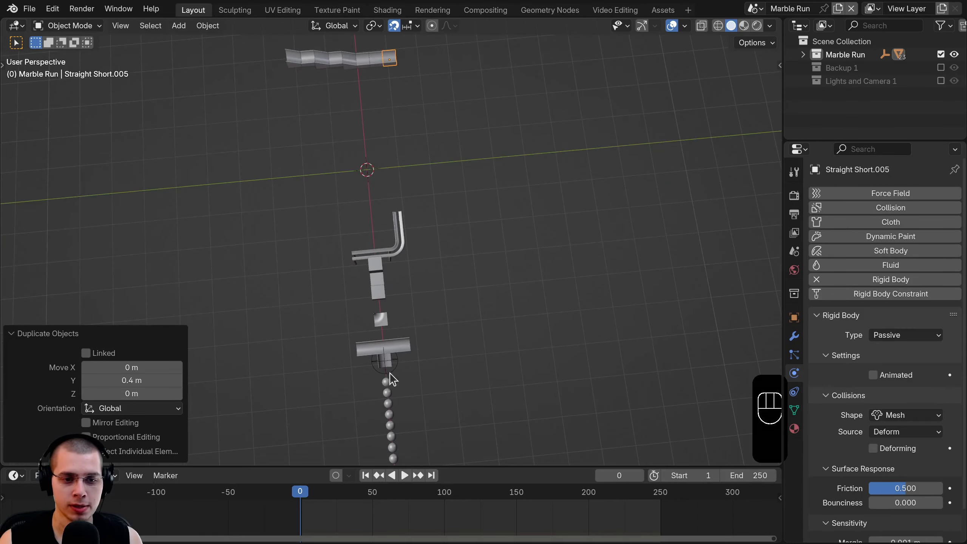
left_click(380, 317)
- Seat Curve.001 on the column top, rotated -90°
key("KP_7")
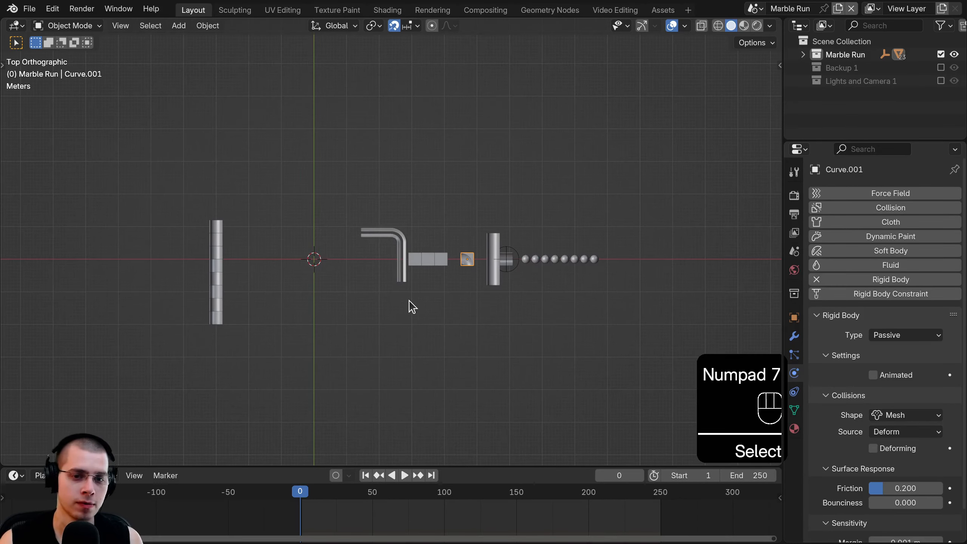
middle_click_drag(410, 306, 635, 337, "shift")
key("g")
left_click(339, 249)
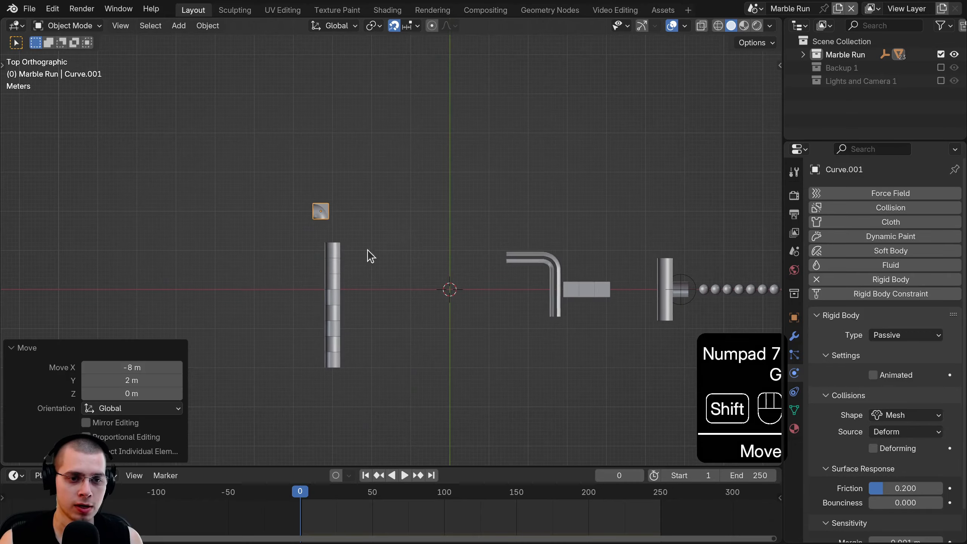
scroll(438, 264, "up", 5)
type("r90")
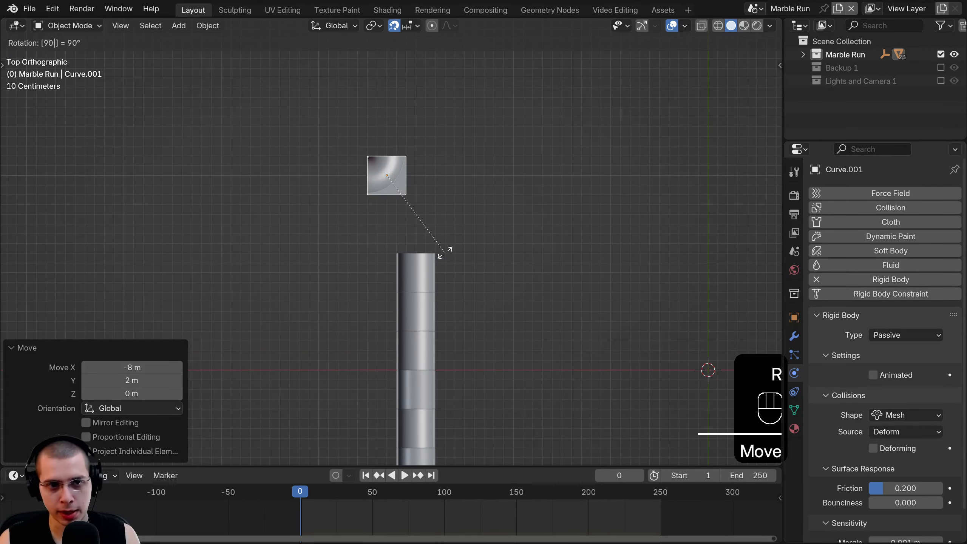
key("minus")
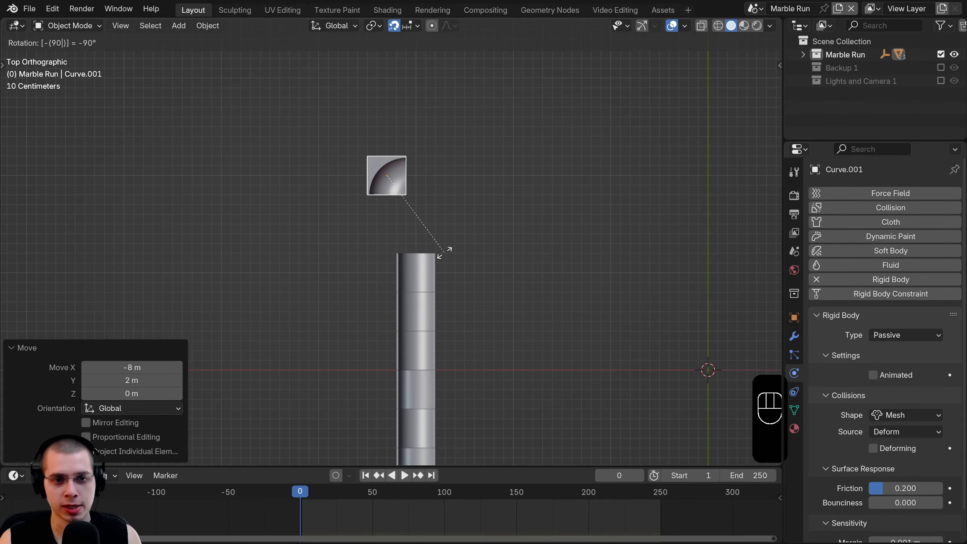
left_click(443, 253)
scroll(420, 164, "up", 3)
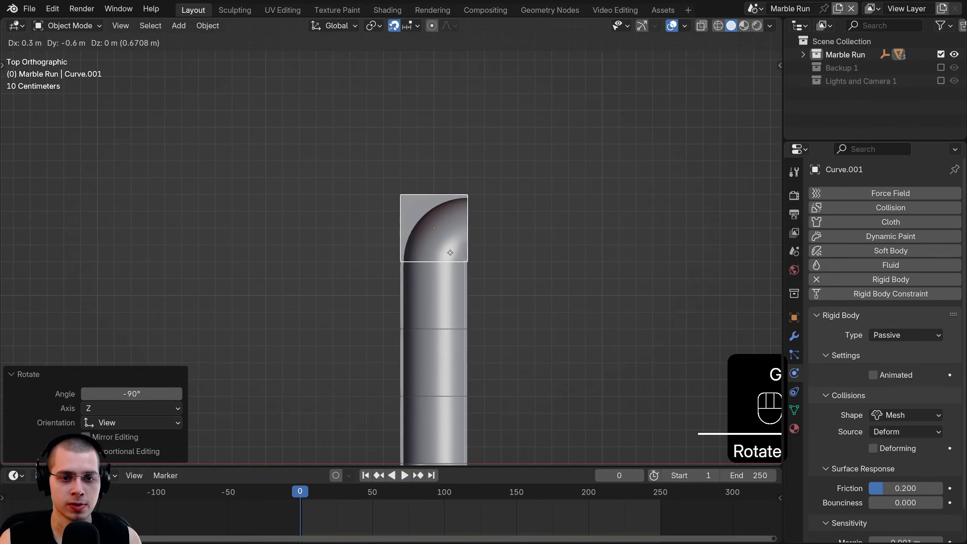
left_click(449, 258)
- Duplicate the first slope beside the corner and rotate the copy 90°
scroll(494, 295, "down", 4)
middle_click_drag(501, 300, 486, 293, "shift")
scroll(457, 346, "down", 2)
middle_click_drag(457, 346, 247, 201, "shift")
left_click(223, 182)
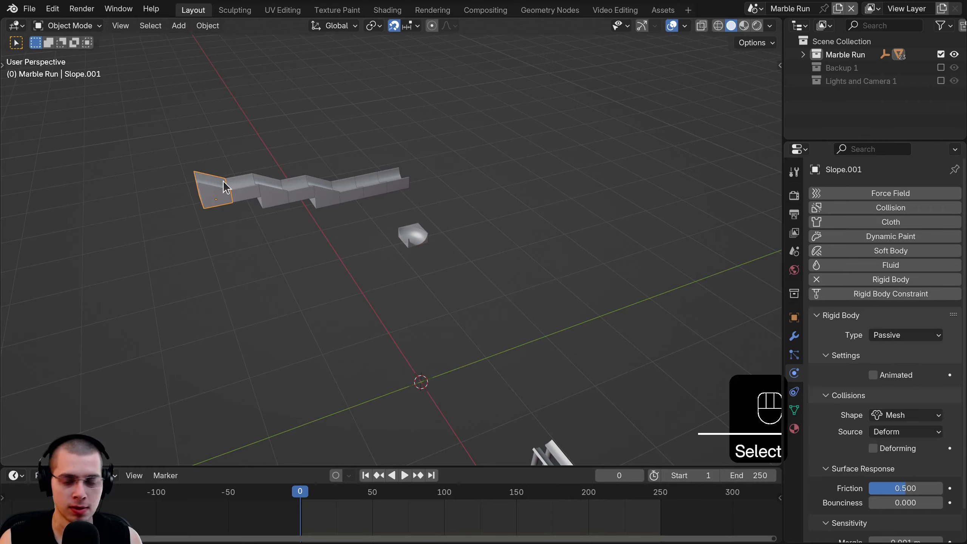
key("KP_7")
key("shift+d")
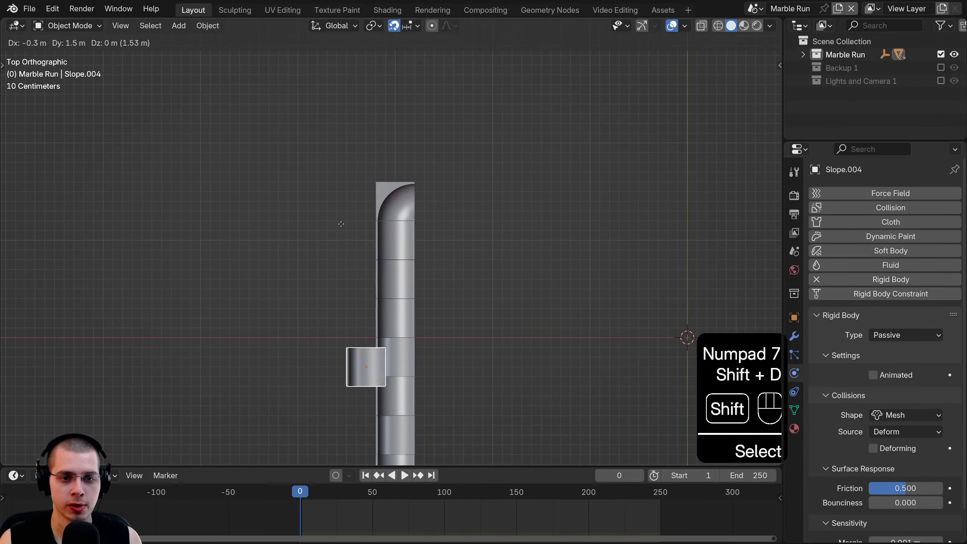
left_click(416, 129)
middle_click_drag(391, 160, 373, 128, "shift")
scroll(426, 142, "up", 4)
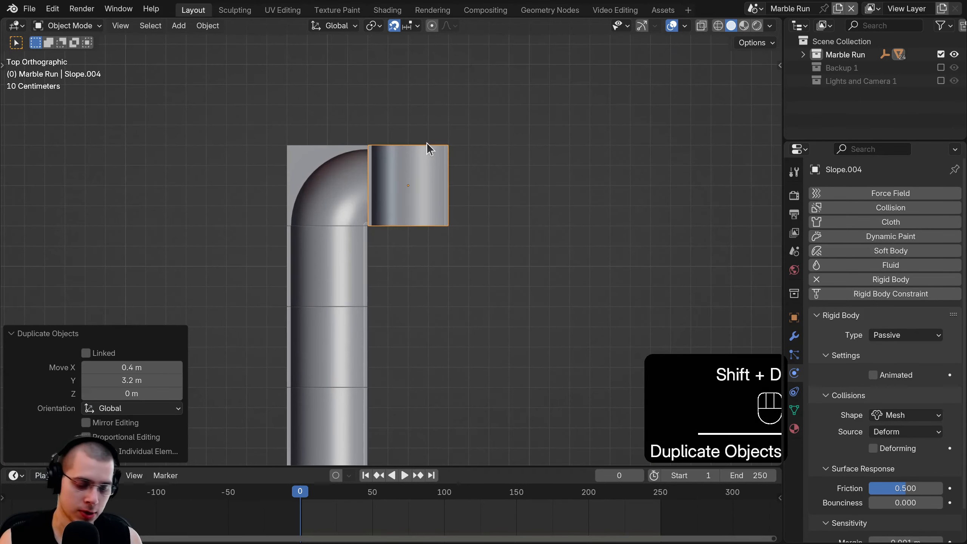
type("r90")
left_click(438, 160)
- Raise the corner piece 1.2 m vertically to track height
middle_click_drag(460, 197, 407, 90)
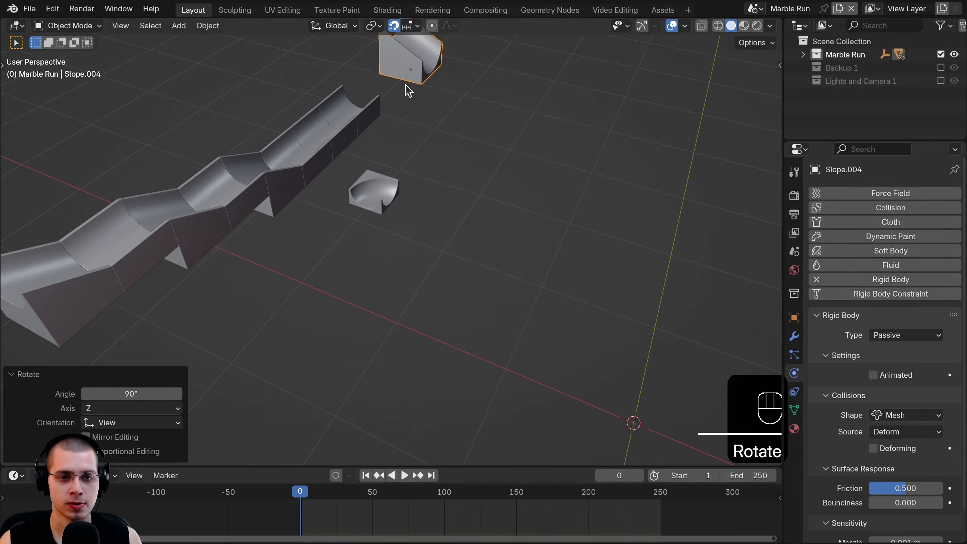
key("KP_3")
left_click(445, 221)
key("g")
middle_click(445, 179)
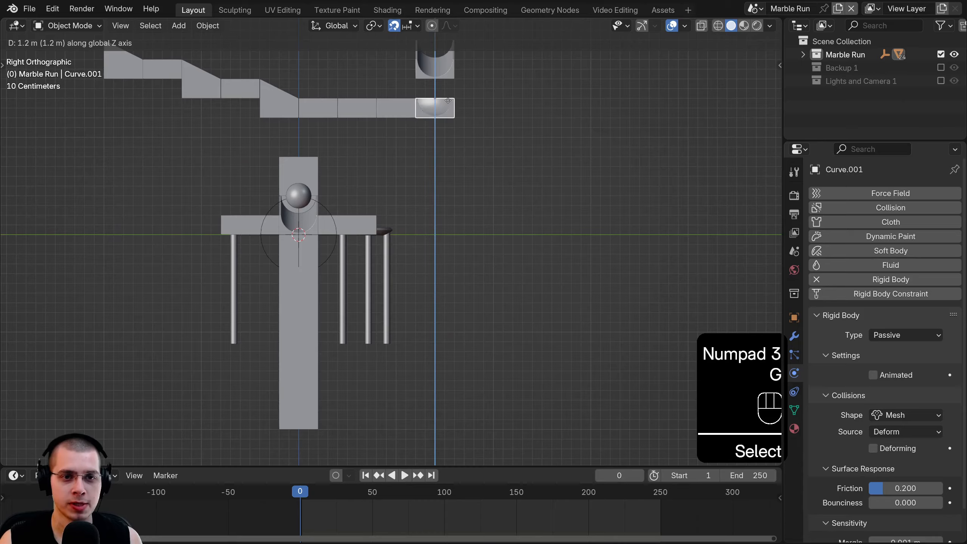
left_click(447, 99)
- Lower the slope copy 0.6 m vertically in line with the track
middle_click_drag(437, 73, 469, 143, "shift")
scroll(468, 142, "up", 3)
left_click(469, 149)
key("g")
middle_click(468, 156)
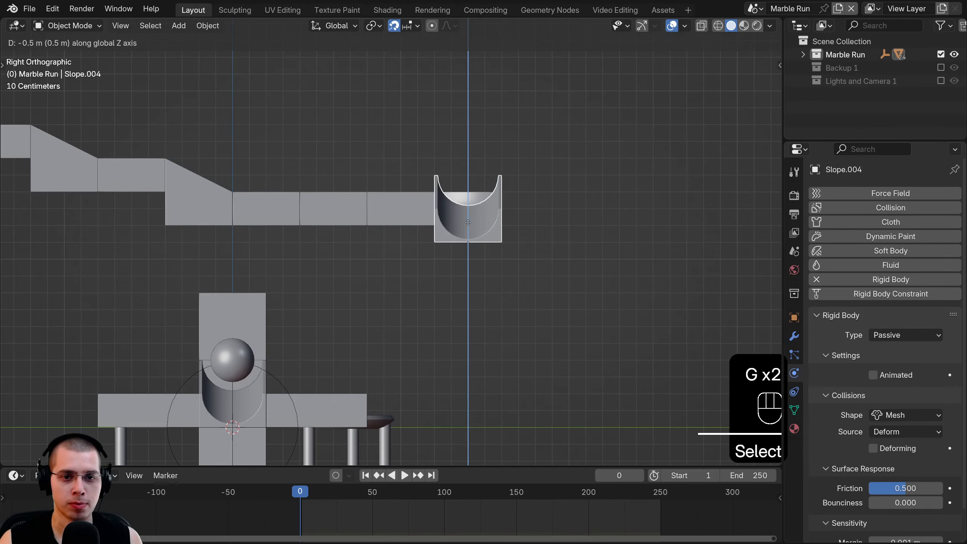
left_click(471, 238)
- Deselect everything and orbit to inspect the joined corner and slope
scroll(470, 241, "down", 4)
middle_click_drag(471, 244, 240, 328)
scroll(428, 308, "up", 4)
key("a")
middle_click_drag(428, 308, 323, 57)
scroll(358, 262, "down", 4)
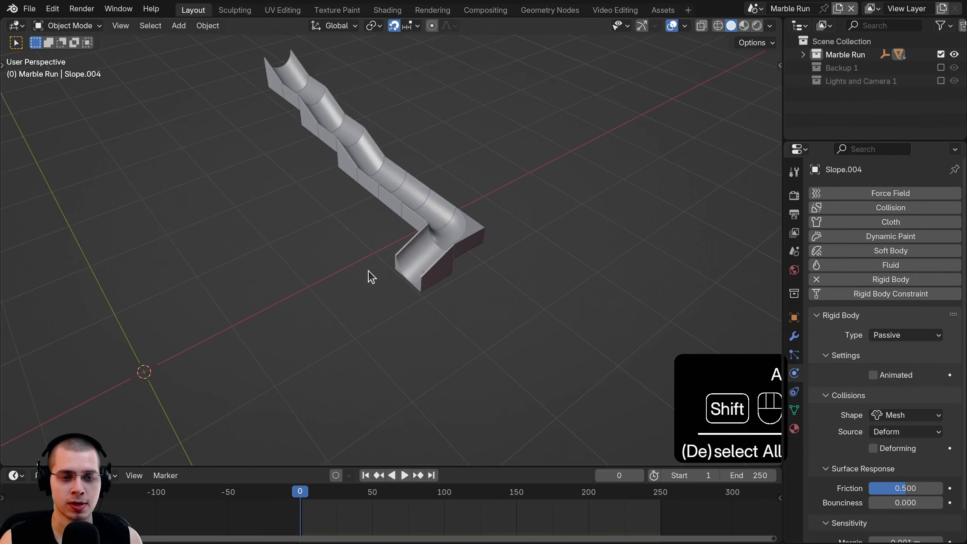
middle_click_drag(368, 273, 368, 293, "shift")
- Duplicate the end slope piece and place the copy lower down the track
middle_click_drag(306, 232, 400, 221)
scroll(431, 251, "up", 2)
scroll(380, 250, "down", 2)
scroll(465, 223, "up", 1)
middle_click_drag(400, 221, 428, 202)
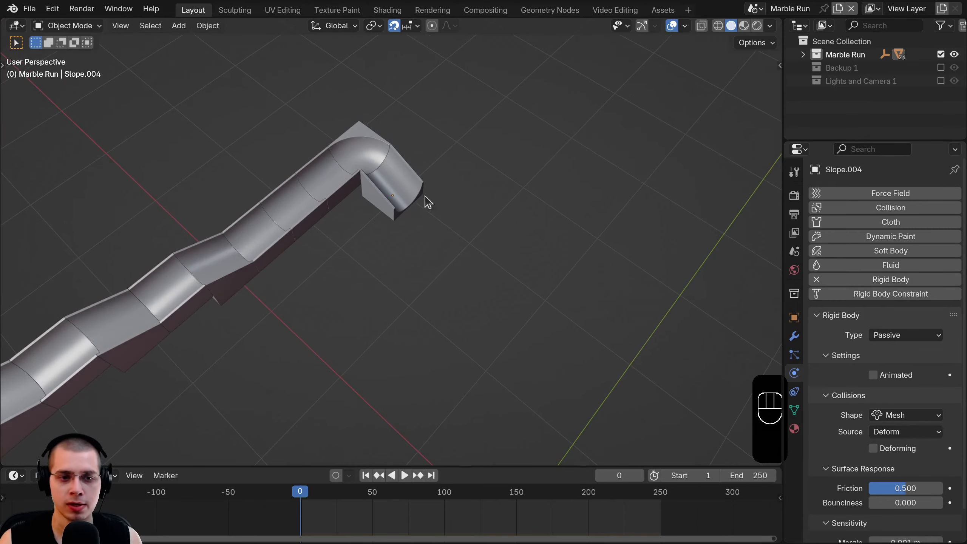
key("KP_1")
scroll(415, 206, "up", 3)
key("shift+d")
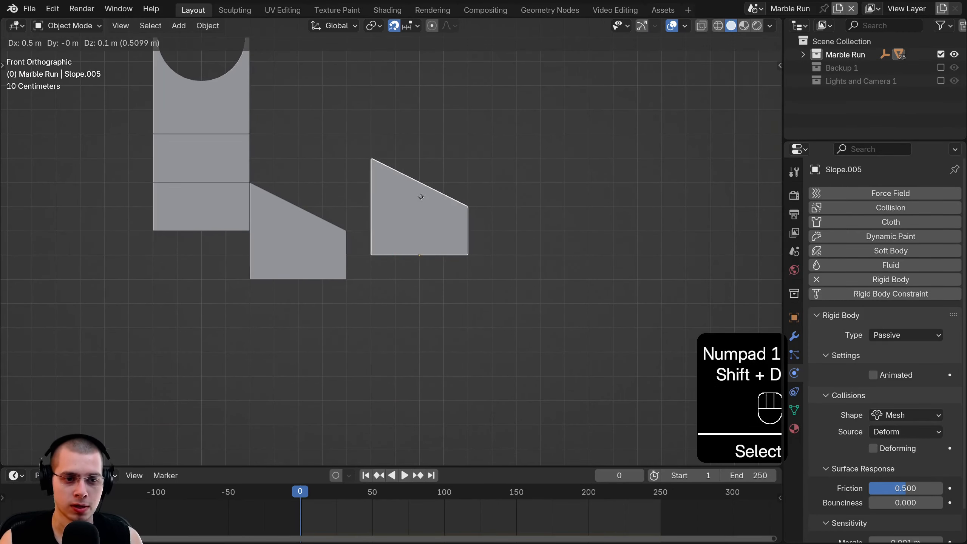
left_click(383, 263)
middle_click_drag(340, 215, 242, 124, "shift")
key("shift+d")
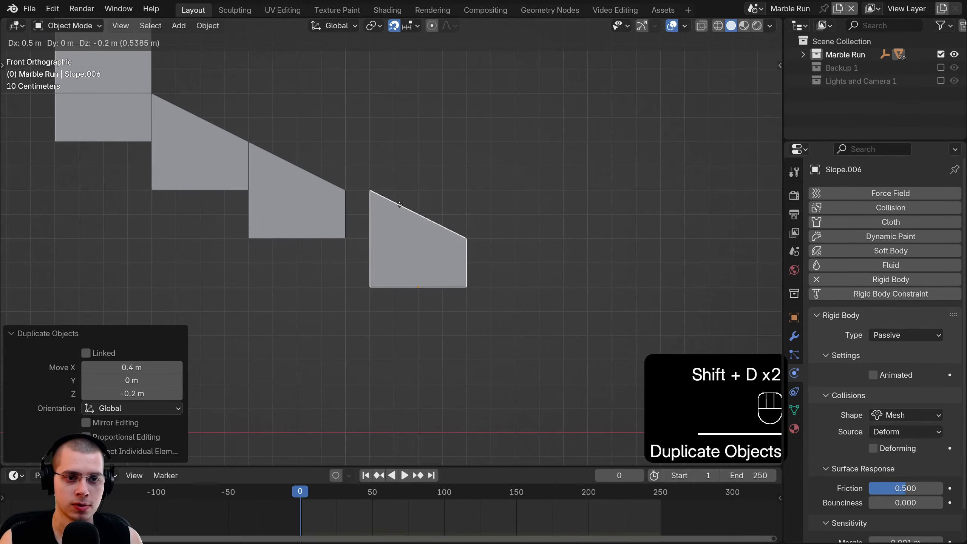
right_click(379, 188, "shift")
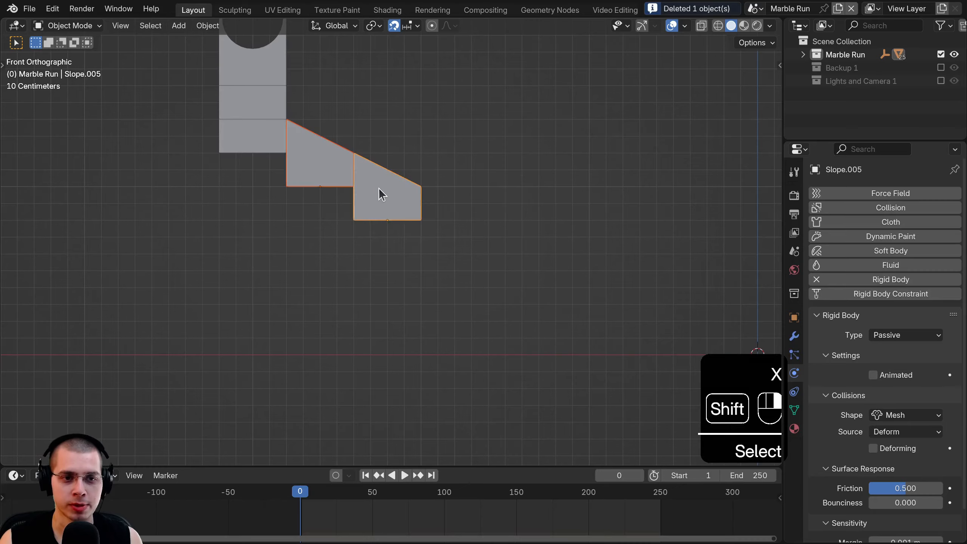
scroll(337, 212, "down", 7)
key("a")
scroll(361, 296, "up", 4)
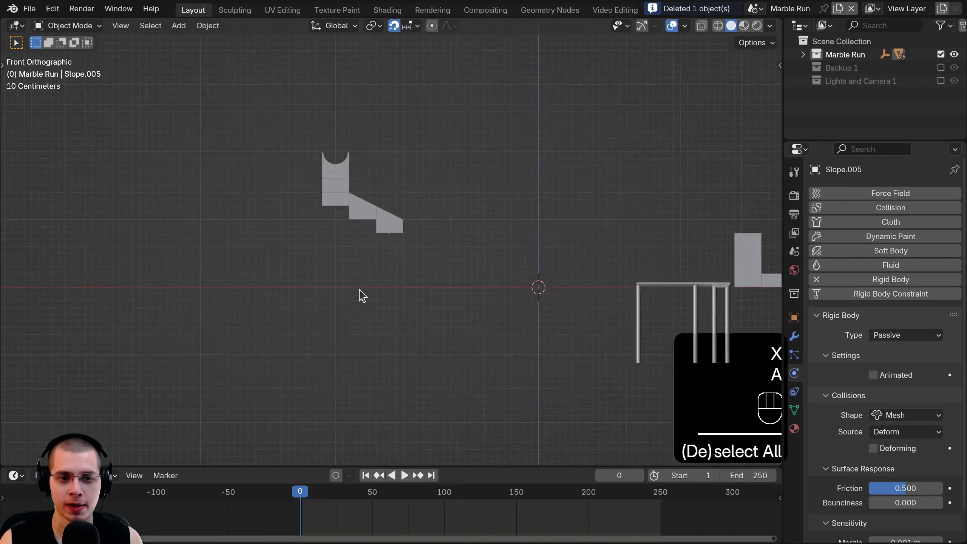
middle_click_drag(323, 141, 314, 197)
- Duplicate a short straight pipe section, turn it, and set it at the top pipe's end
right_click(312, 191)
key("KP_7")
scroll(315, 194, "up", 5)
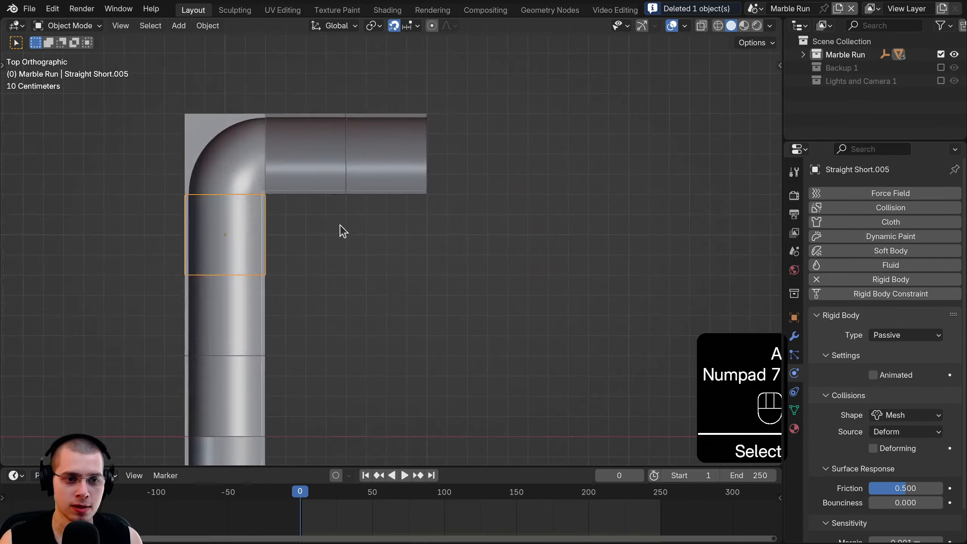
key("shift+d")
left_click(626, 144)
key("r")
left_click(553, 160)
key("g")
left_click(529, 97)
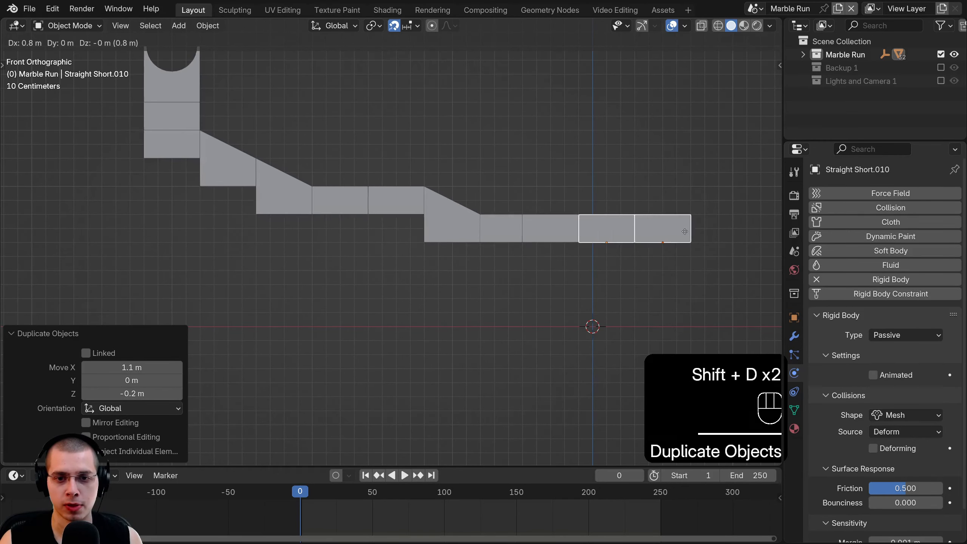
- Place another straight copy at the track end and delete the surplus piece
left_click(684, 231)
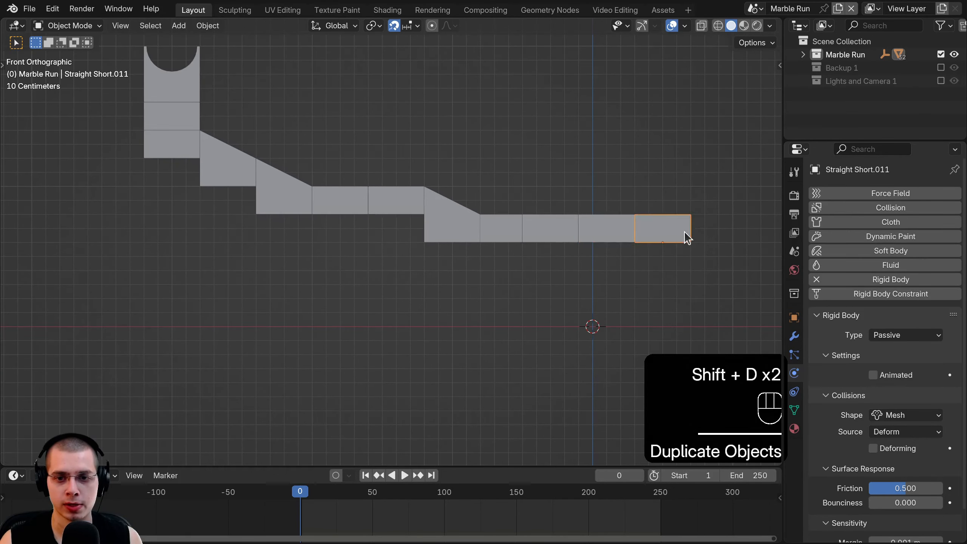
key("x")
left_click(487, 212)
key("x")
- Copy the curved corner piece to the pipe's right end, turned 90°
left_click(659, 239)
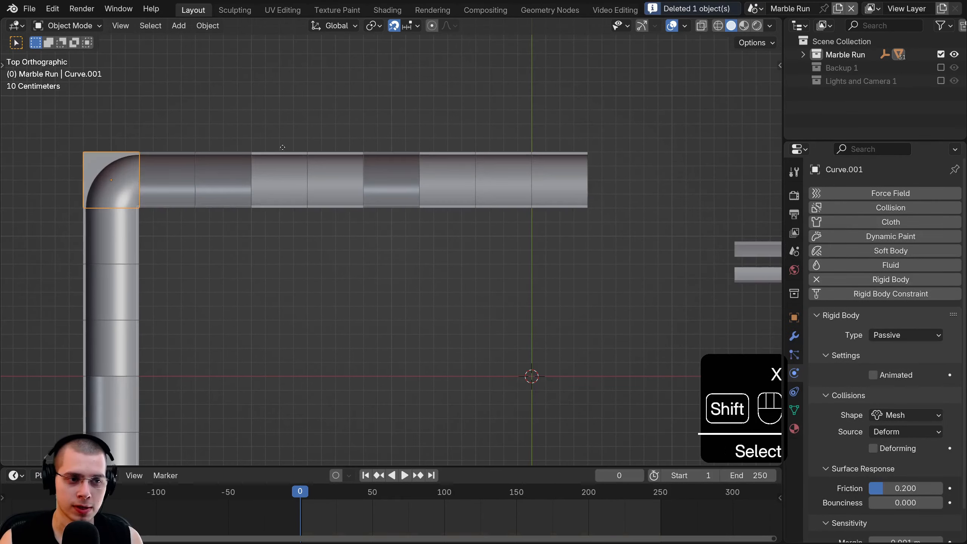
key("shift+d")
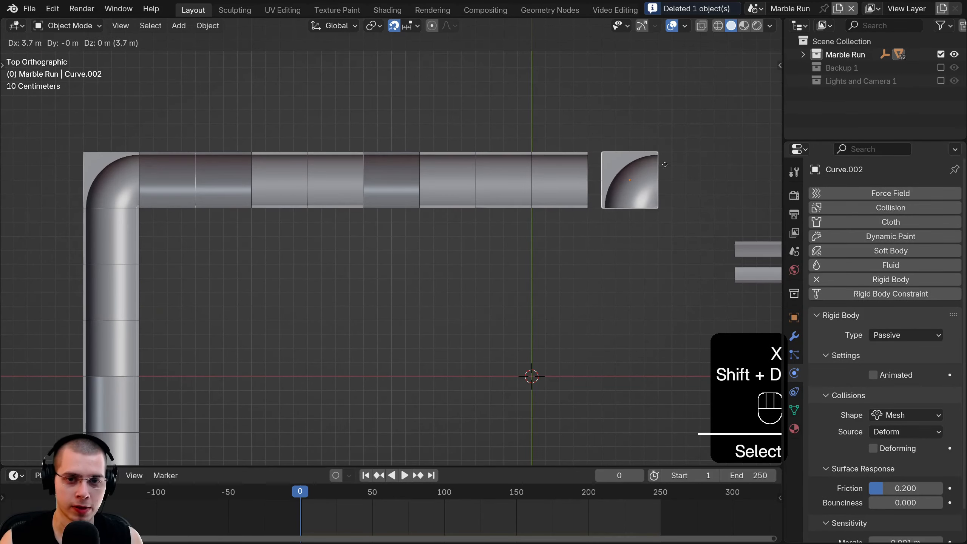
left_click(651, 169)
left_click(638, 176)
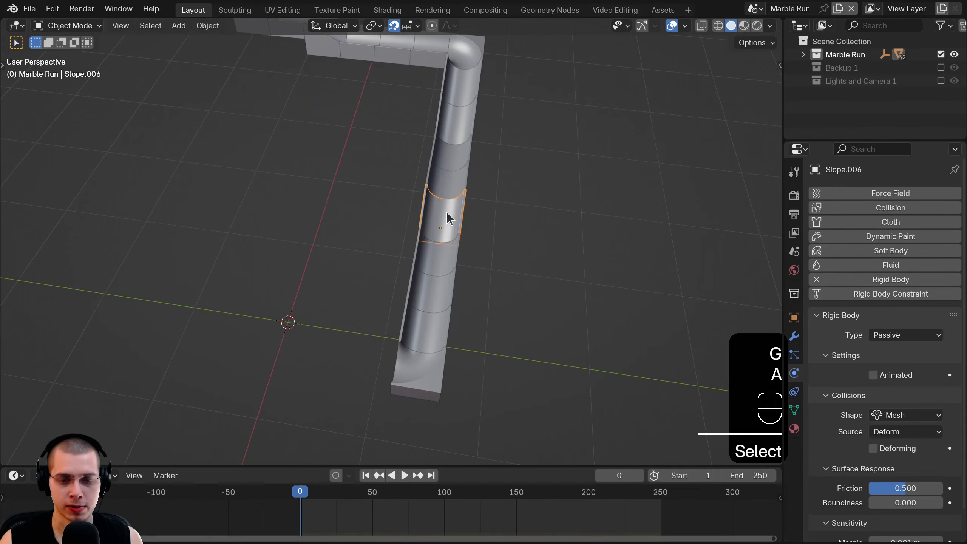
- Add a slope copy turned 90° and set it against the new corner
key("KP_7")
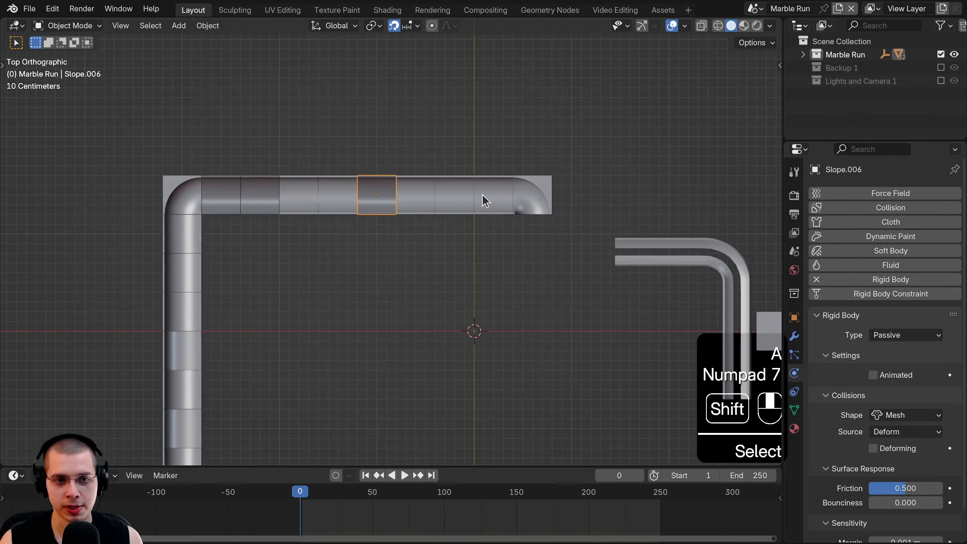
middle_click_drag(481, 193, 395, 224, "shift")
key("shift+d")
left_click(509, 313)
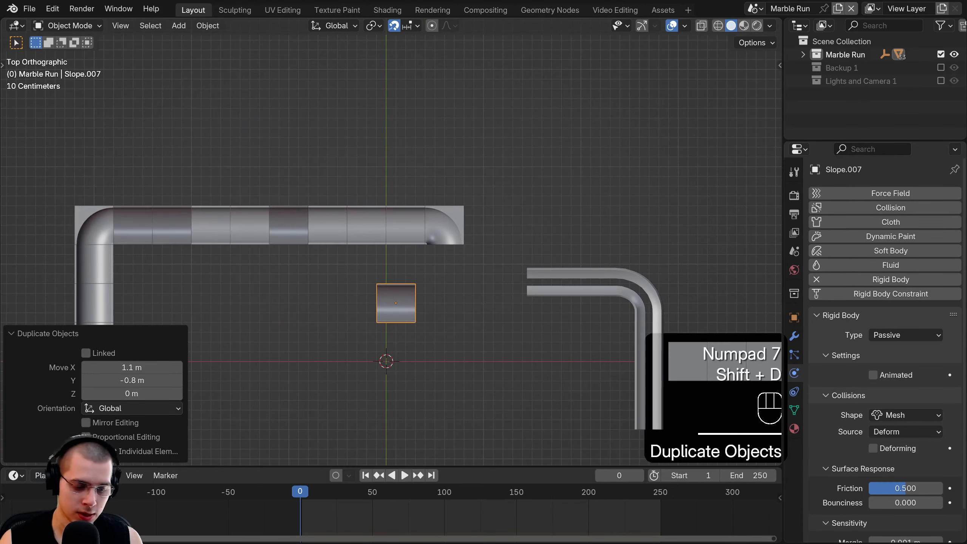
left_click(487, 287)
scroll(420, 323, "up", 3)
key("g")
left_click(502, 264)
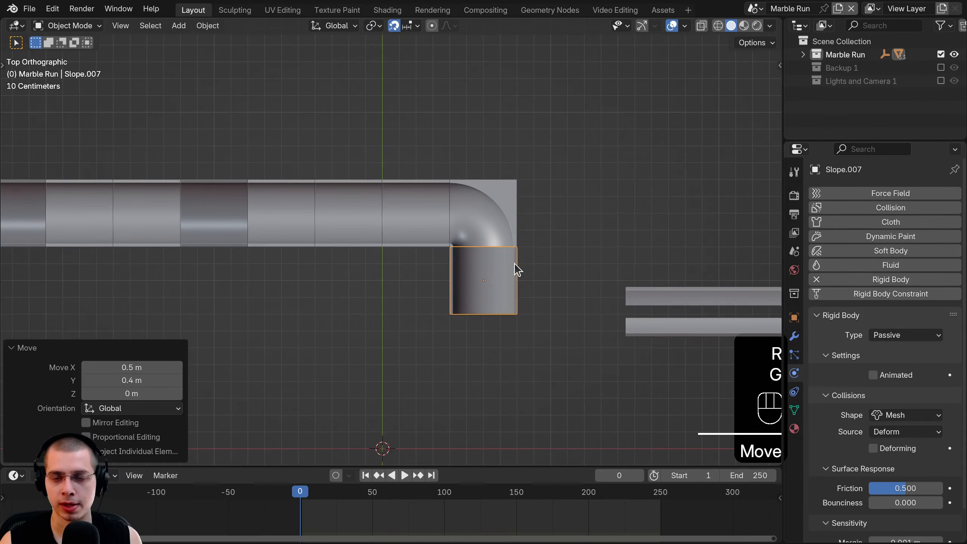
- Lower the selected elevator pieces along the Z axis in side view
key("KP_3")
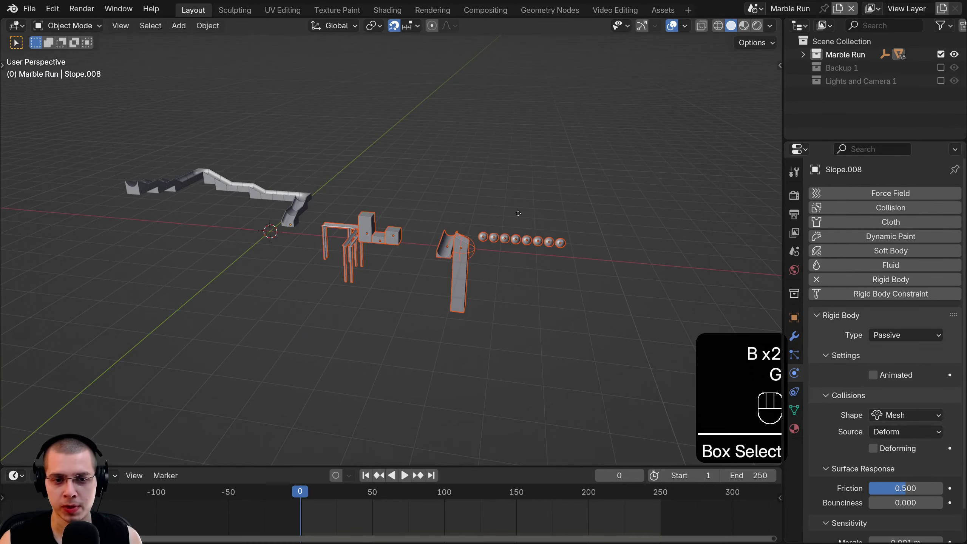
key("g")
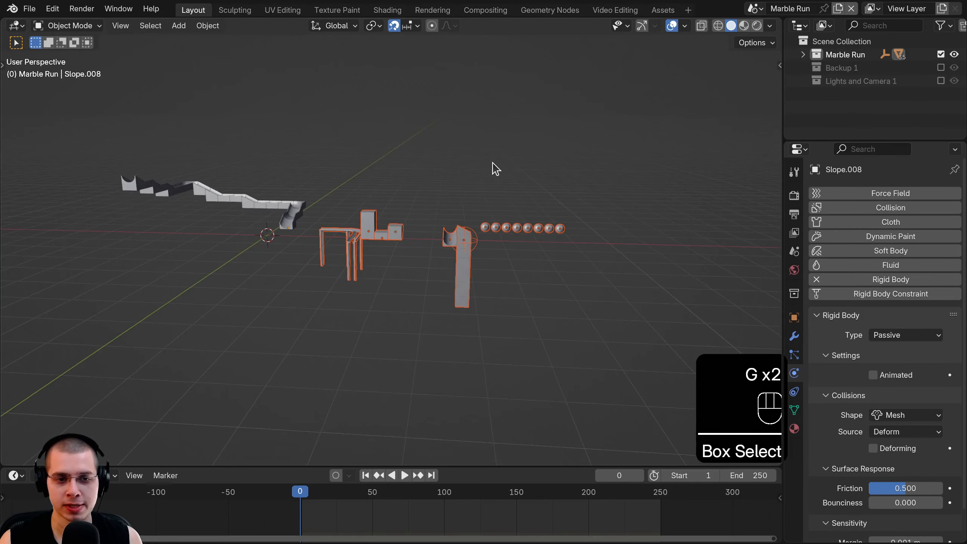
key("g")
key("z")
left_click(475, 281)
key("a")
- Move the long straight trough near the start of the track
middle_click_drag(329, 345, 399, 213)
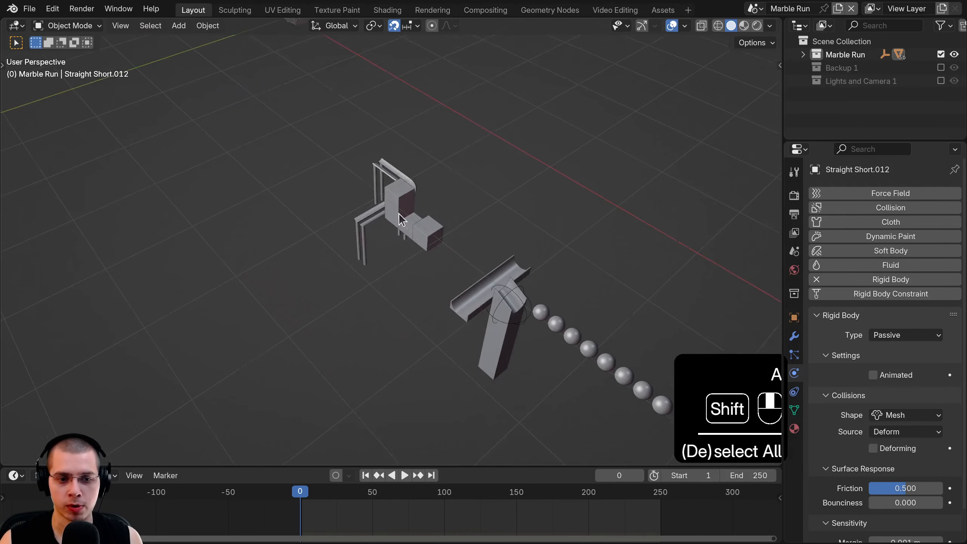
left_click(483, 288)
middle_click_drag(483, 288, 486, 387, "shift")
key("g")
left_click(292, 209)
key("KP_1")
key("KP_3")
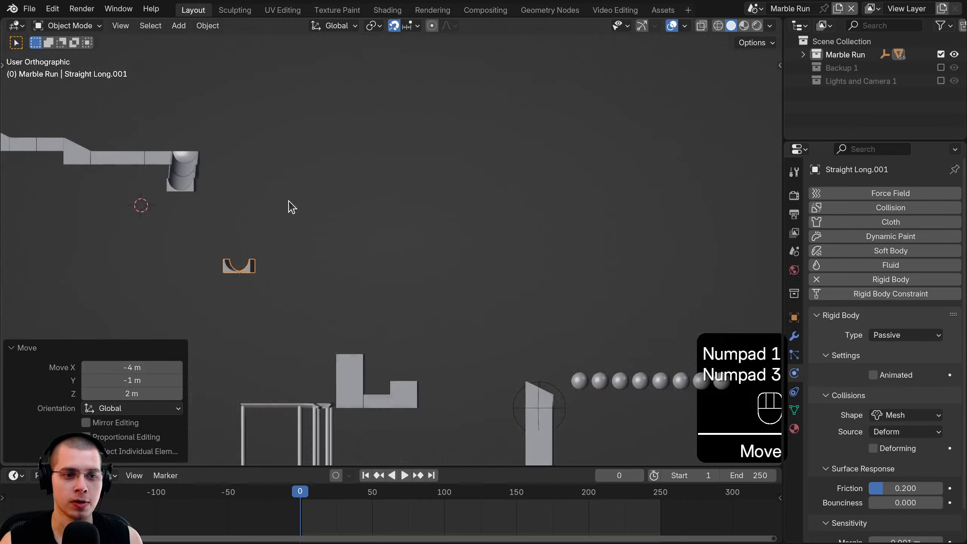
key("g")
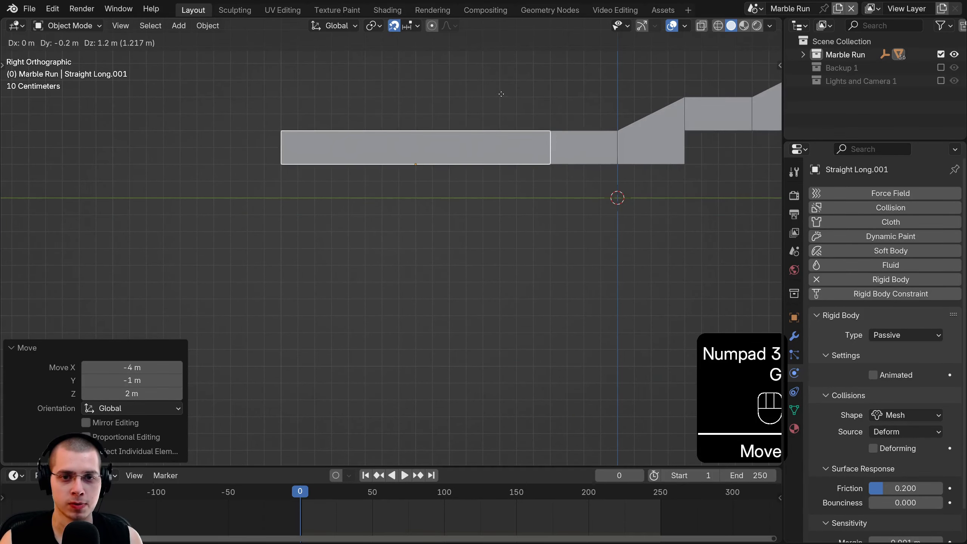
scroll(886, 267, "down", 2)
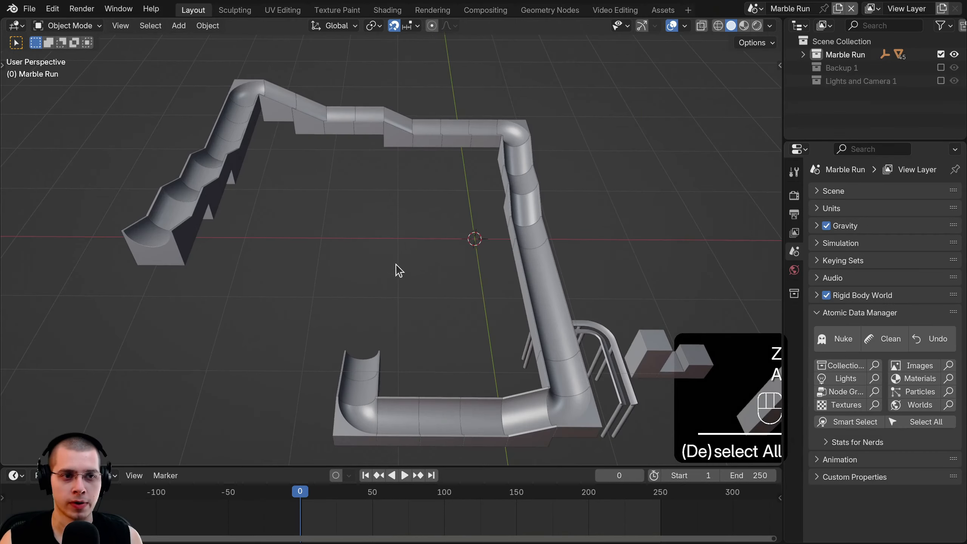
- Select the long straight track piece and inspect the loop from several angles
middle_click_drag(281, 209, 198, 205)
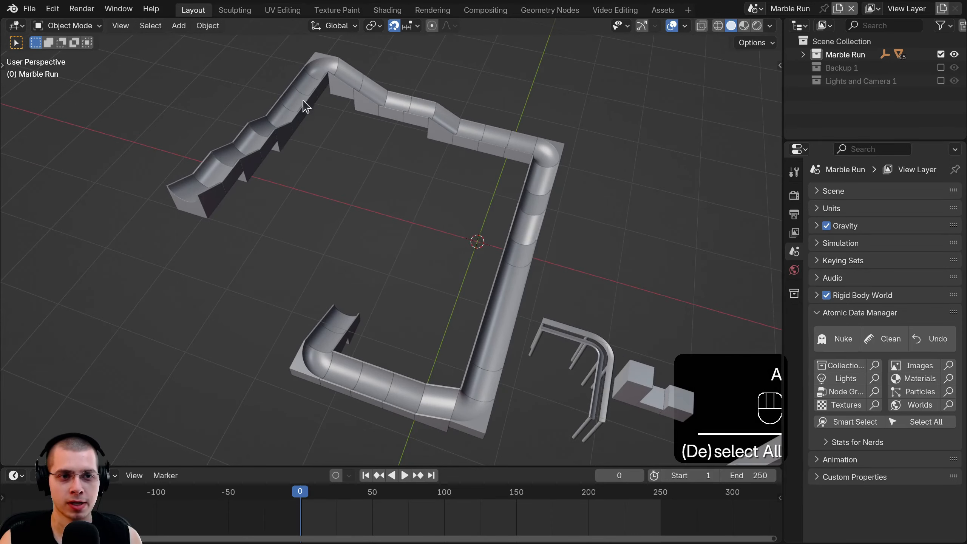
middle_click_drag(531, 159, 384, 381)
left_click(384, 380)
middle_click_drag(281, 382, 344, 339)
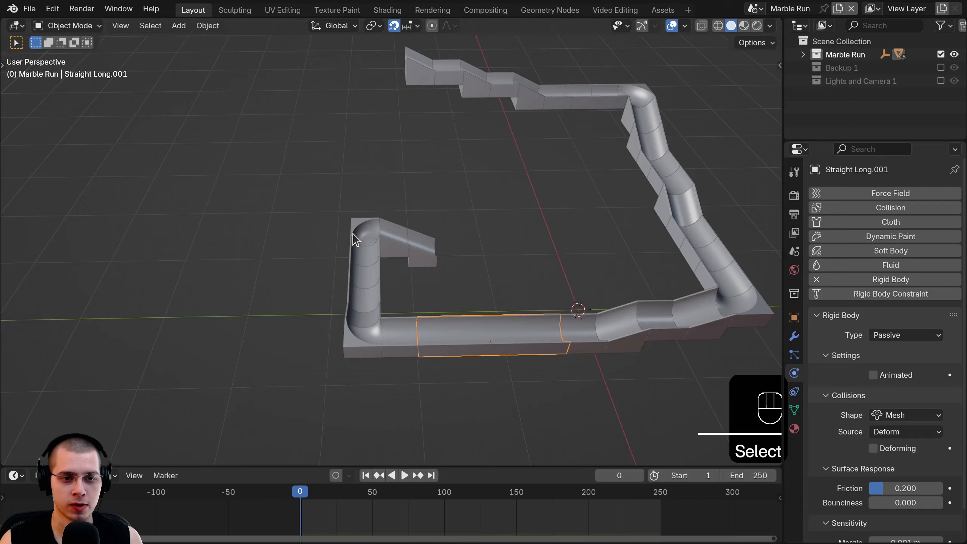
middle_click_drag(354, 238, 543, 442)
scroll(380, 282, "down", 3)
- Move the elevator empty and small box under the track end, rotated 90°
left_click(490, 395)
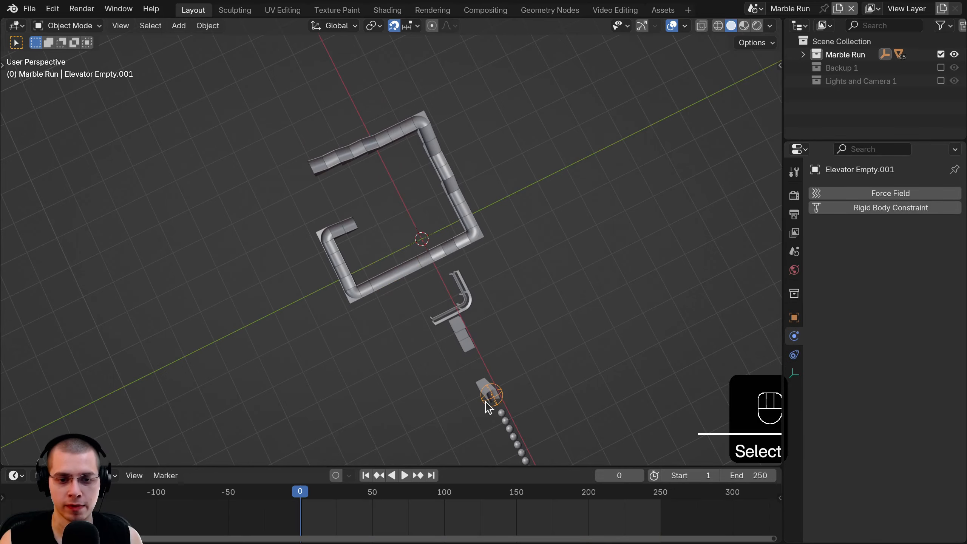
left_click_drag(481, 391, 492, 398, "shift")
left_click(367, 220)
key("KP_7")
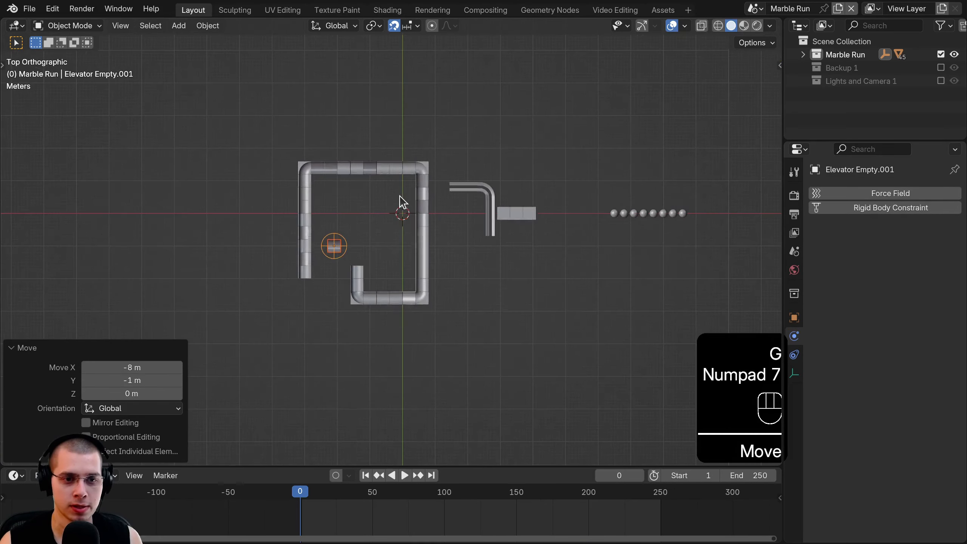
scroll(399, 200, "up", 5)
key("g")
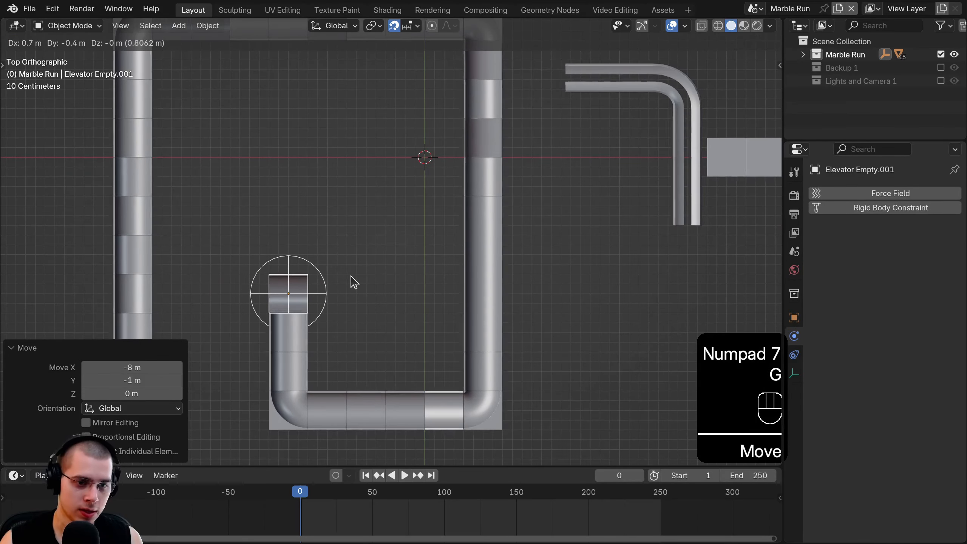
left_click(354, 281)
key("r")
left_click(354, 281)
middle_click_drag(354, 282, 265, 195)
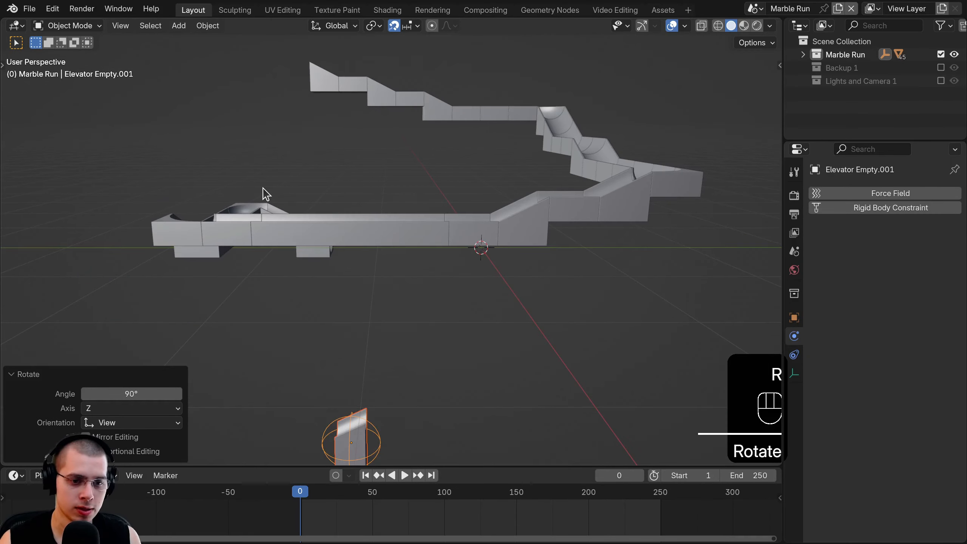
- Raise the elevator pieces 2.6 m and turn them 180° about Z
key("KP_3")
key("g")
key("z")
left_click(341, 115)
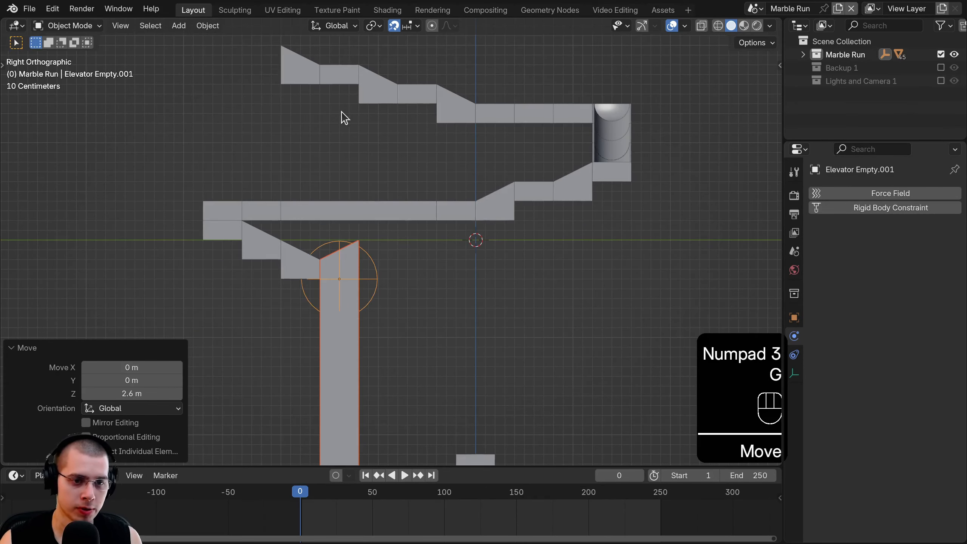
key("r")
key("z")
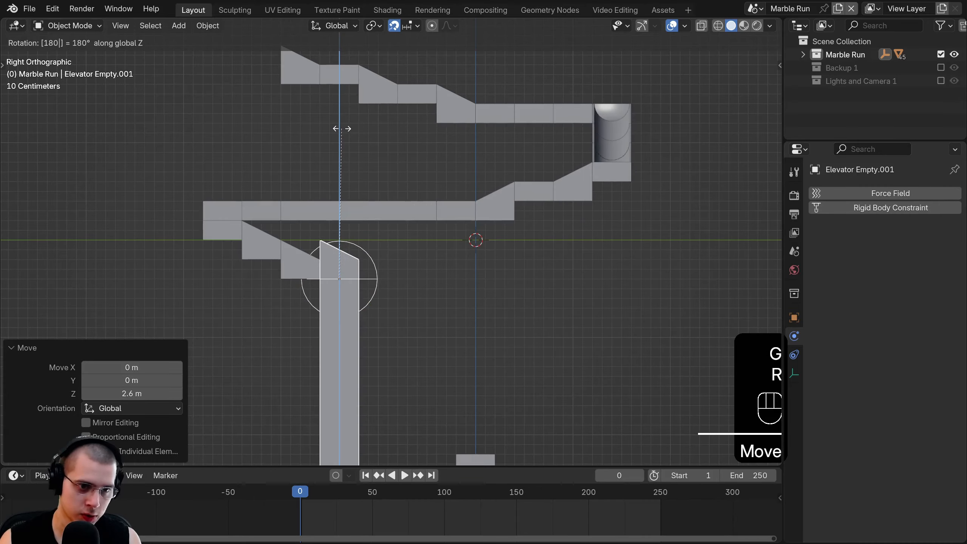
left_click(355, 134)
- Lower the elevator 0.2 m so its sloped top meets the track
key("KP_7")
key("KP_3")
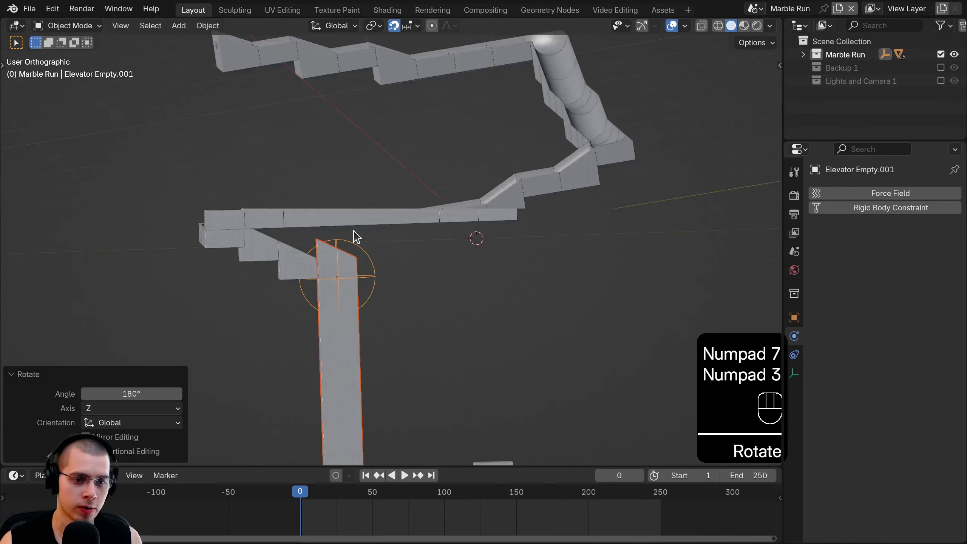
scroll(250, 278, "up", 5)
middle_click_drag(251, 278, 404, 192, "shift")
key("g")
key("z")
left_click(448, 220)
middle_click_drag(448, 220, 237, 238)
scroll(321, 309, "down", 3)
- Inspect the track from several angles and select a support block
key("a")
middle_click_drag(322, 309, 348, 324)
middle_click_drag(349, 324, 472, 267, "shift")
scroll(361, 291, "down", 5)
middle_click_drag(472, 267, 467, 208, "shift")
scroll(280, 122, "up", 4)
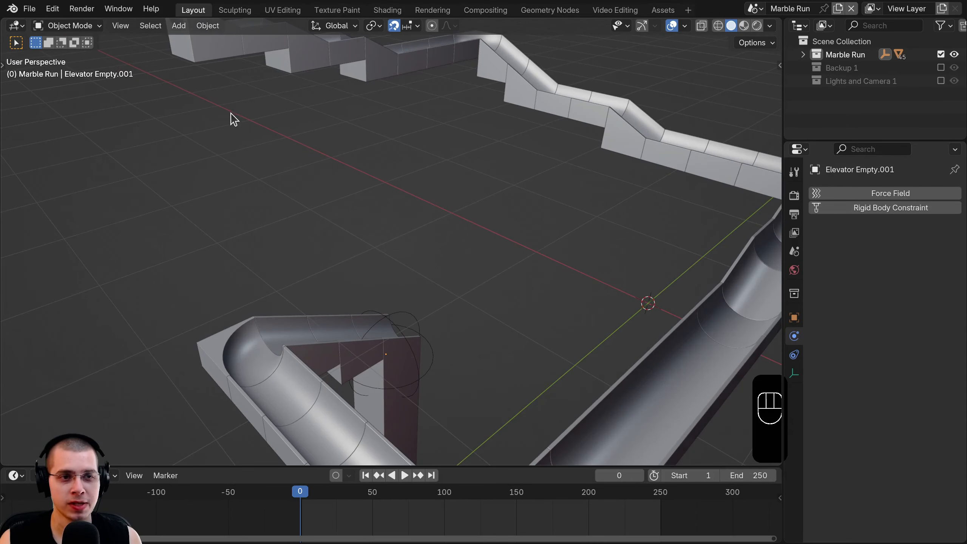
middle_click_drag(221, 189, 216, 231, "shift")
left_click(194, 62)
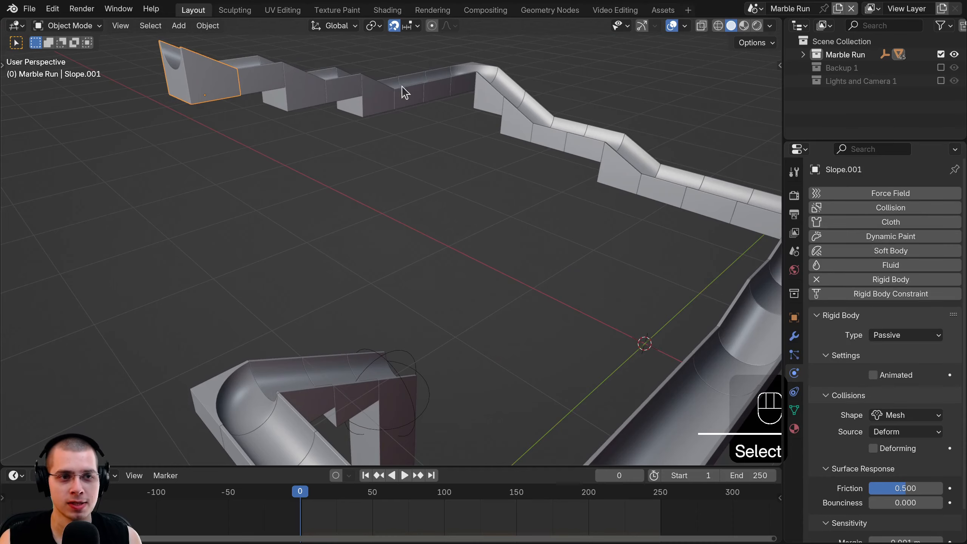
scroll(354, 224, "down", 5)
middle_click_drag(353, 224, 498, 243)
left_click(510, 277)
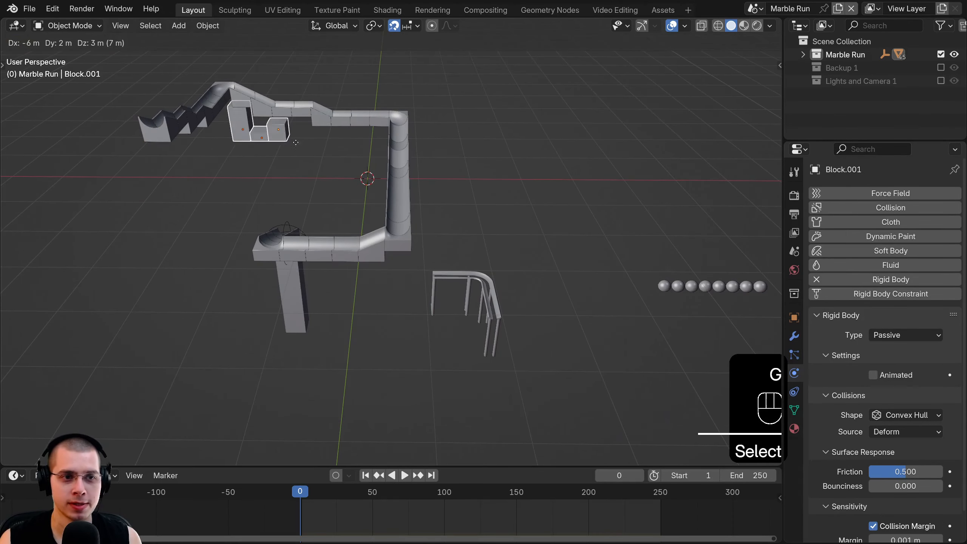
- Place the block beside the track and raise it 0.1 m
left_click(248, 168)
key("KP_8")
key("KP_7")
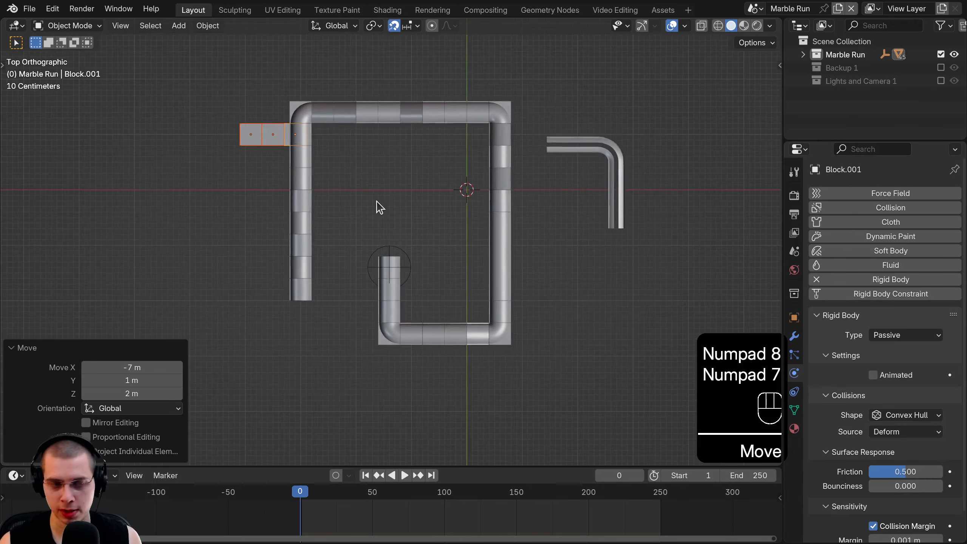
middle_click_drag(375, 200, 430, 181, "shift")
key("g")
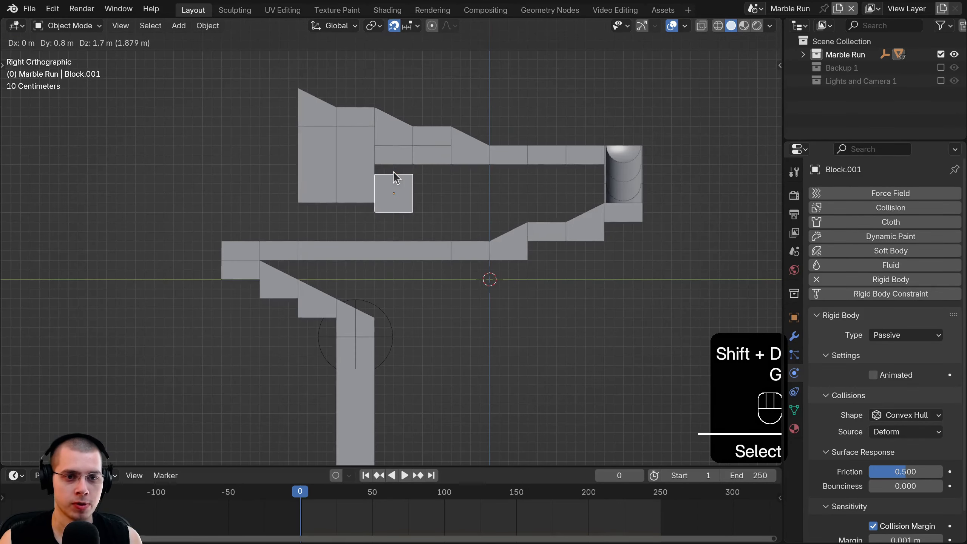
left_click(394, 172)
key("g")
left_click(394, 166)
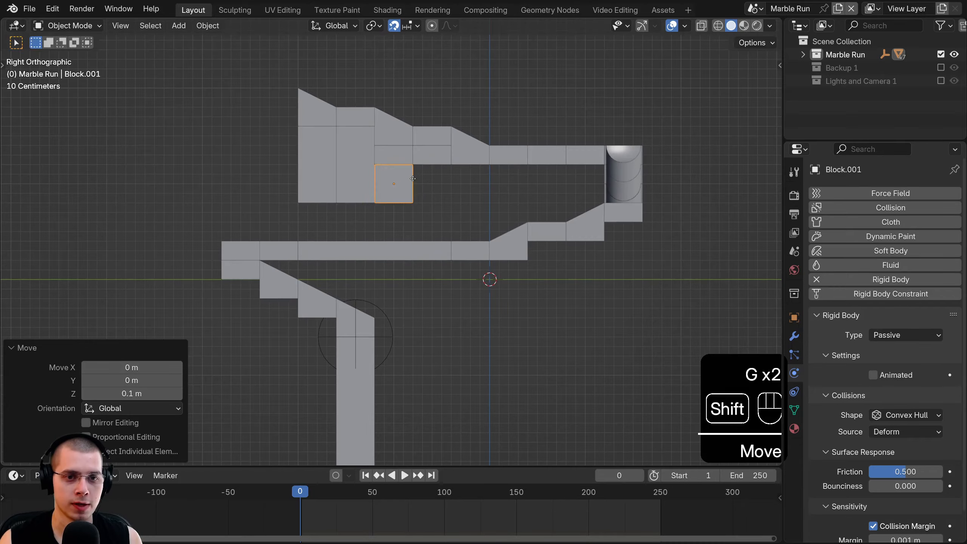
- Duplicate the block 0.4 m along to start a support column
key("shift+d")
left_click(438, 178)
middle_click_drag(439, 178, 567, 280)
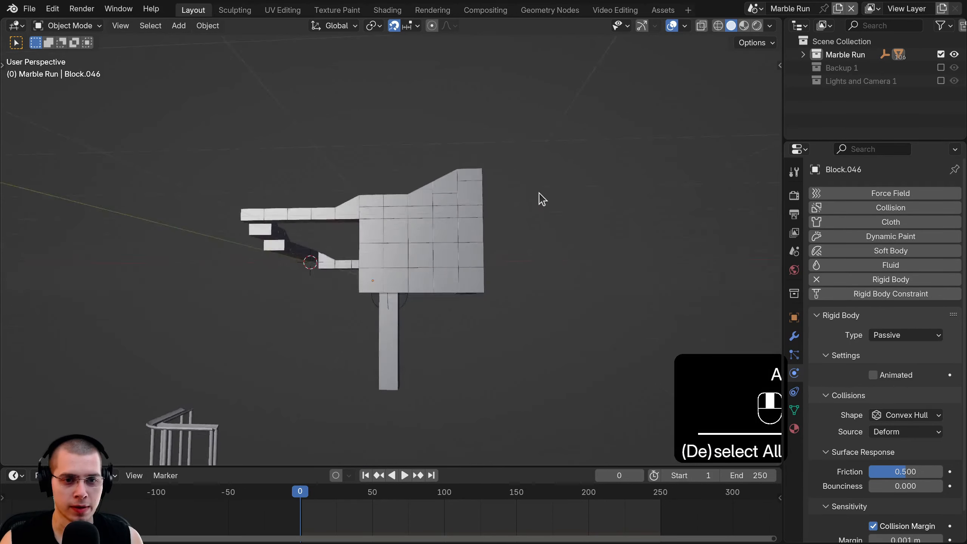
middle_click_drag(539, 199, 384, 225)
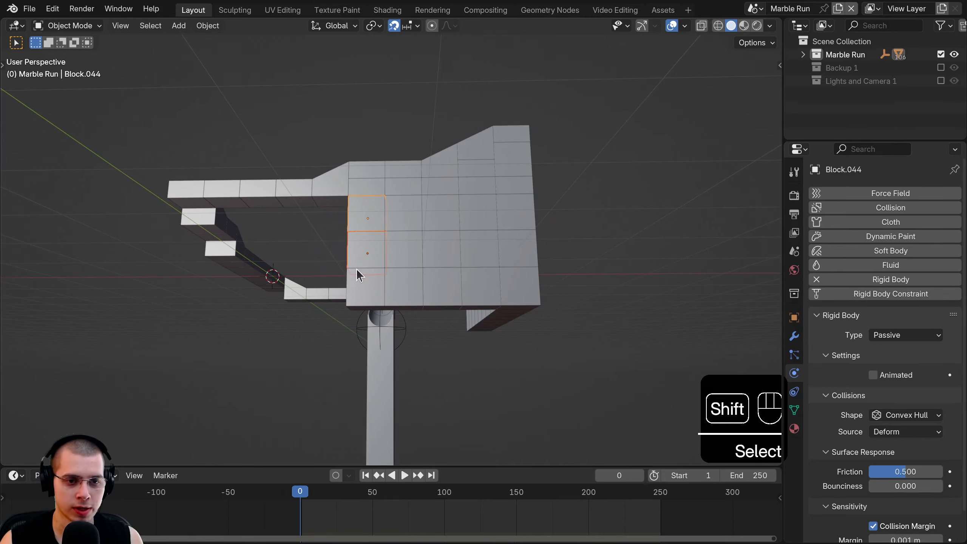
- Copy the block column repeatedly along the track in front view
key("KP_3")
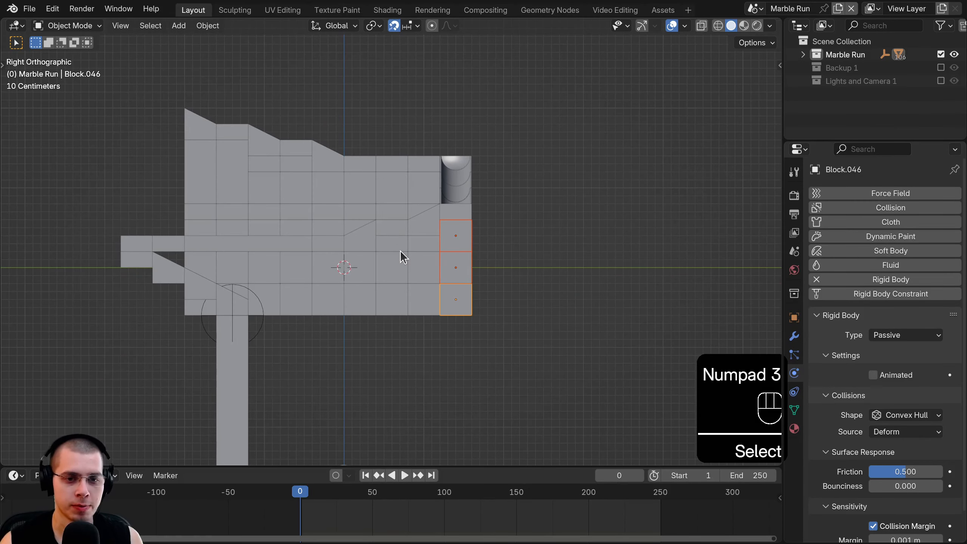
key("KP_1")
scroll(400, 251, "up", 4)
key("shift+d")
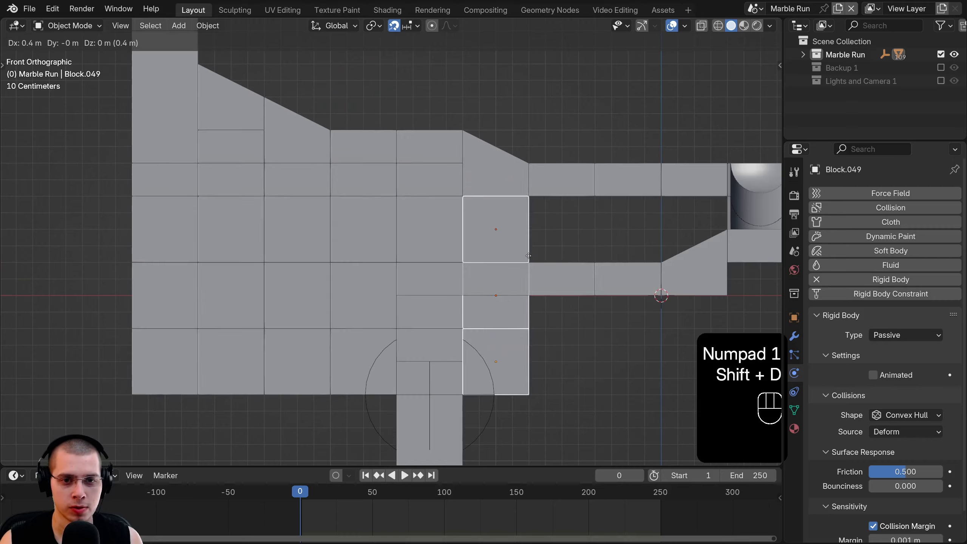
left_click(547, 245)
key("shift+d")
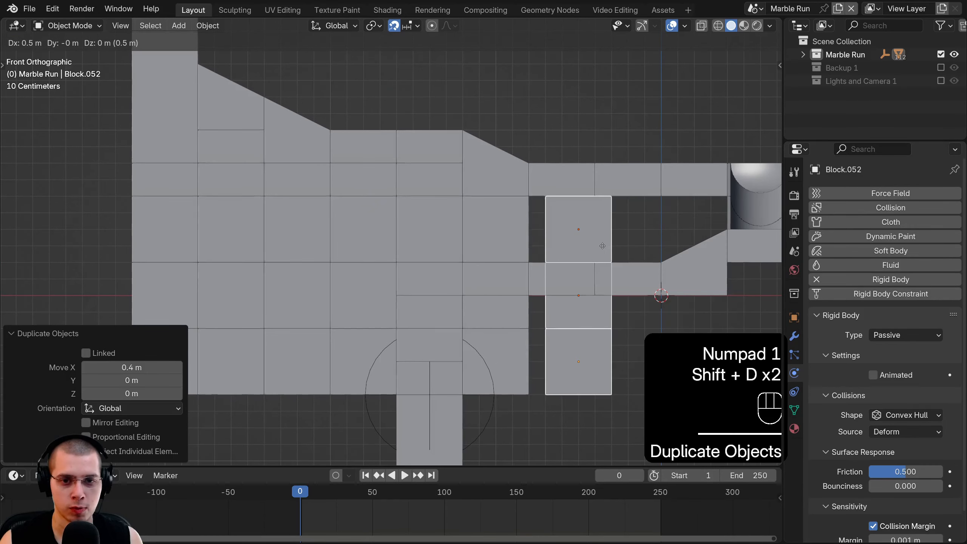
left_click(603, 246)
key("shift+d")
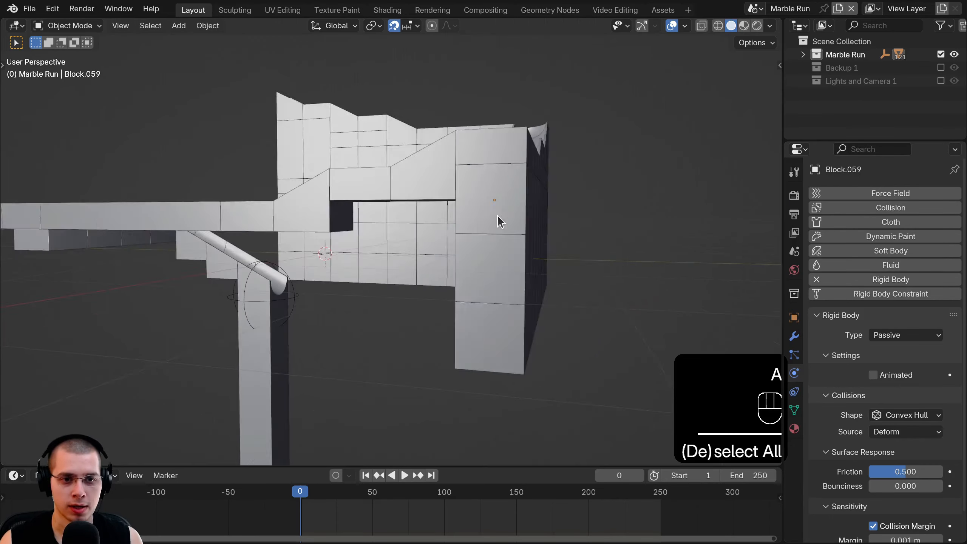
middle_click_drag(497, 215, 358, 115)
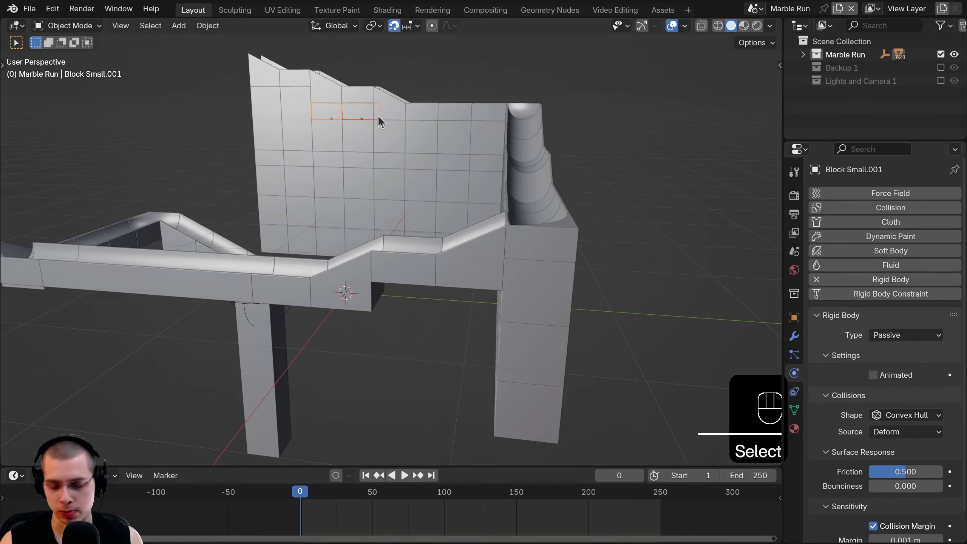
- Copy two blocks to the corner and lower them 0.7 m
key("KP_7")
key("shift+d")
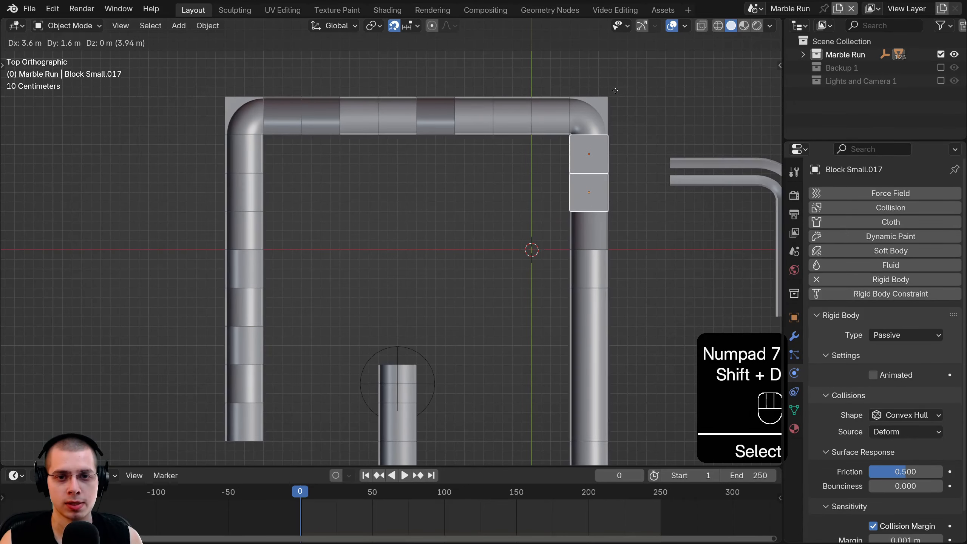
left_click(615, 90)
key("KP_3")
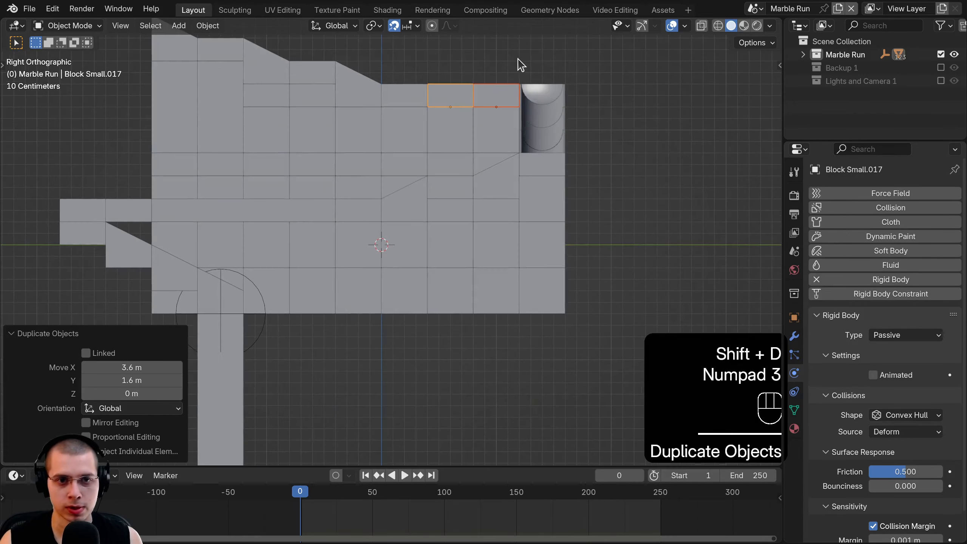
key("g")
left_click(518, 138)
middle_click_drag(518, 139, 504, 149)
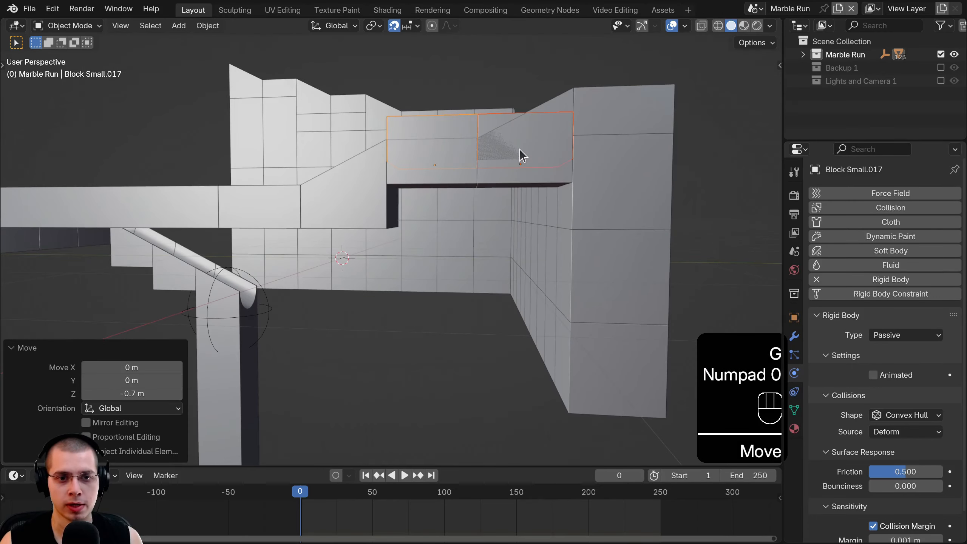
scroll(520, 148, "down", 5)
- Duplicate the selected blocks three more times in side view to fill the wall
key("a")
key("KP_3")
scroll(567, 251, "up", 4)
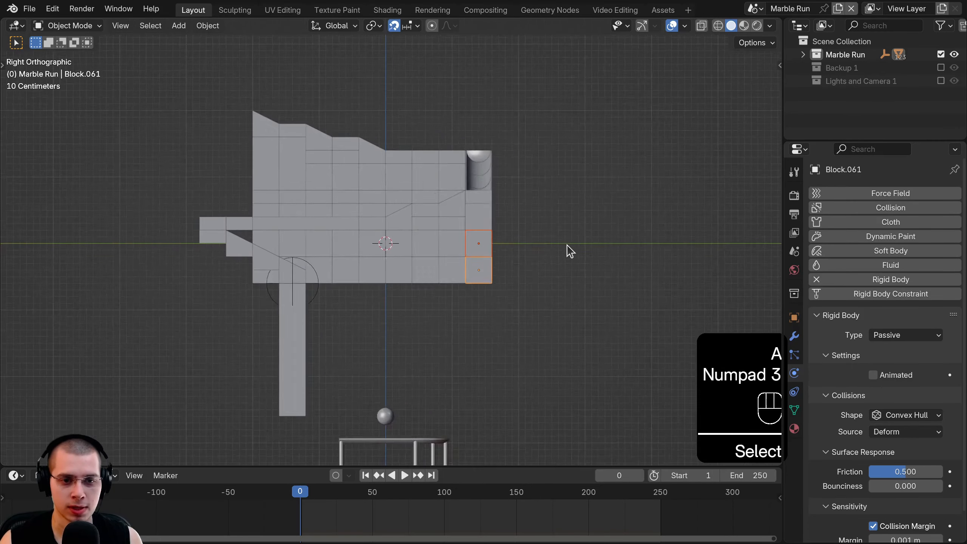
key("shift+d")
left_click(528, 245)
key("shift+d")
left_click(476, 245)
key("shift+d")
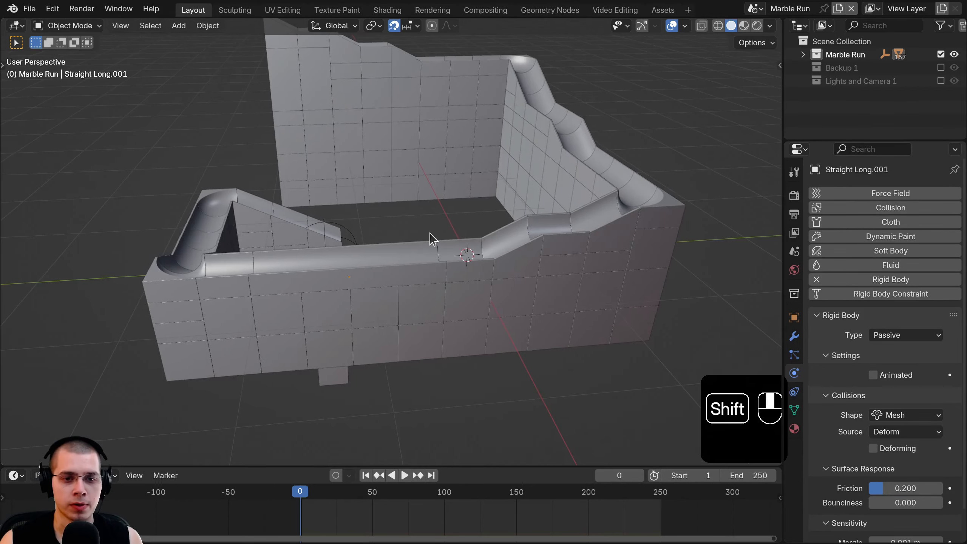
- Duplicate a track piece, turn the copy 180° and raise it 0.2 m
scroll(442, 255, "up", 5)
middle_click_drag(404, 324, 368, 284)
scroll(533, 217, "down", 3)
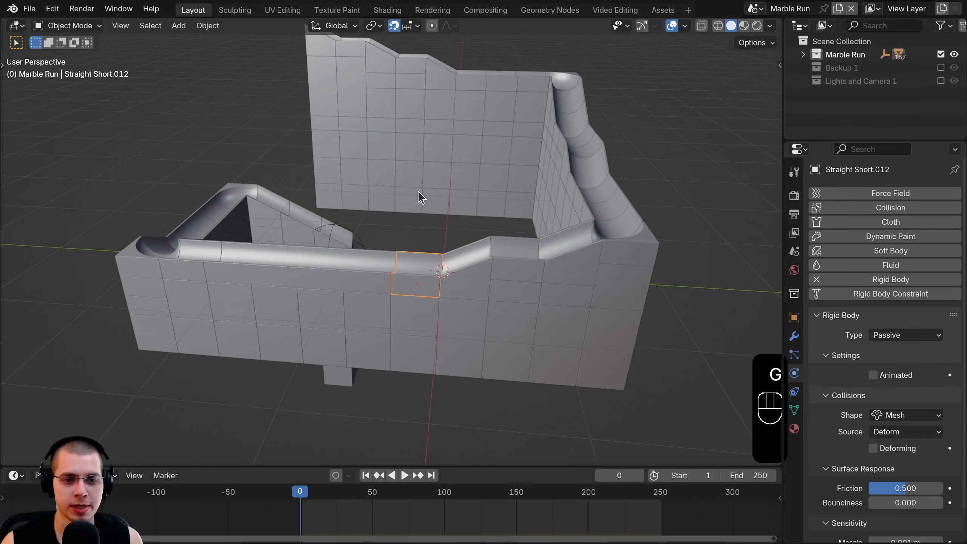
key("KP_1")
key("KP_3")
scroll(393, 332, "up", 5)
key("shift+d")
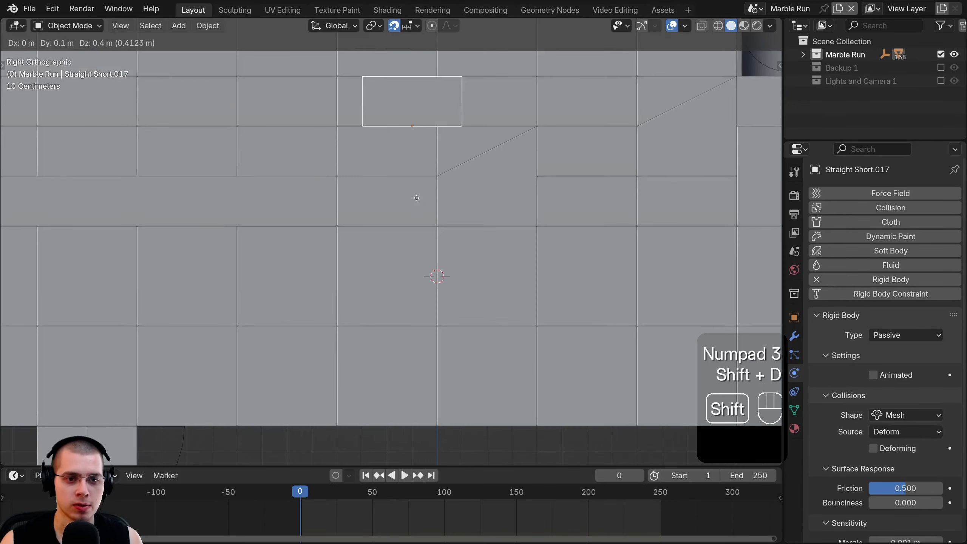
left_click(393, 245)
key("r")
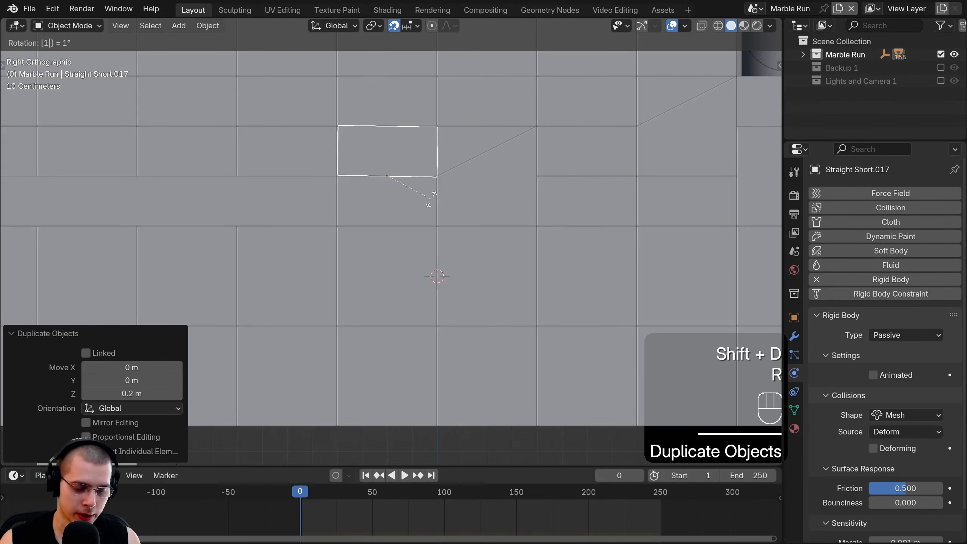
key("Return")
key("g")
left_click(428, 164)
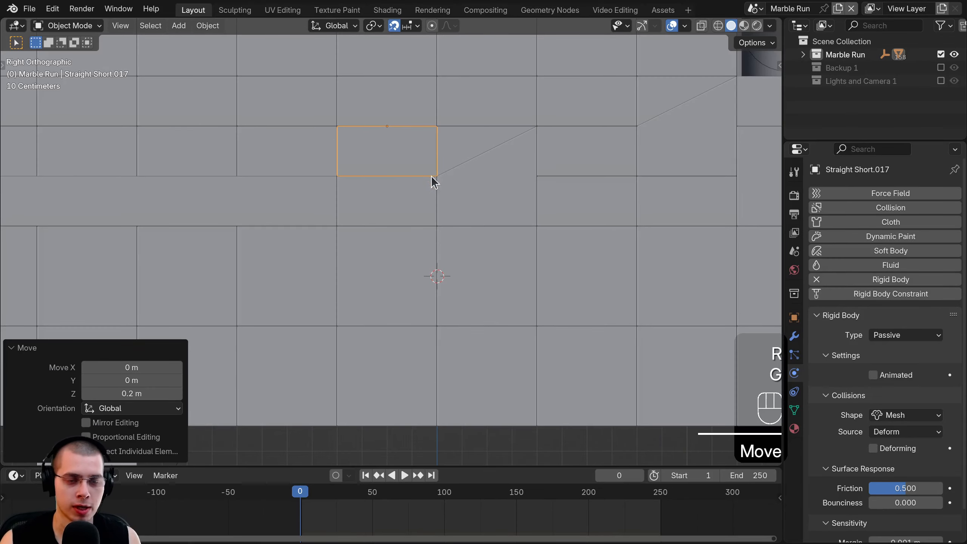
- Duplicate a block on the wall and place the copy 2 m along Y
key("z")
middle_click_drag(432, 179, 414, 291)
key("KP_Decimal")
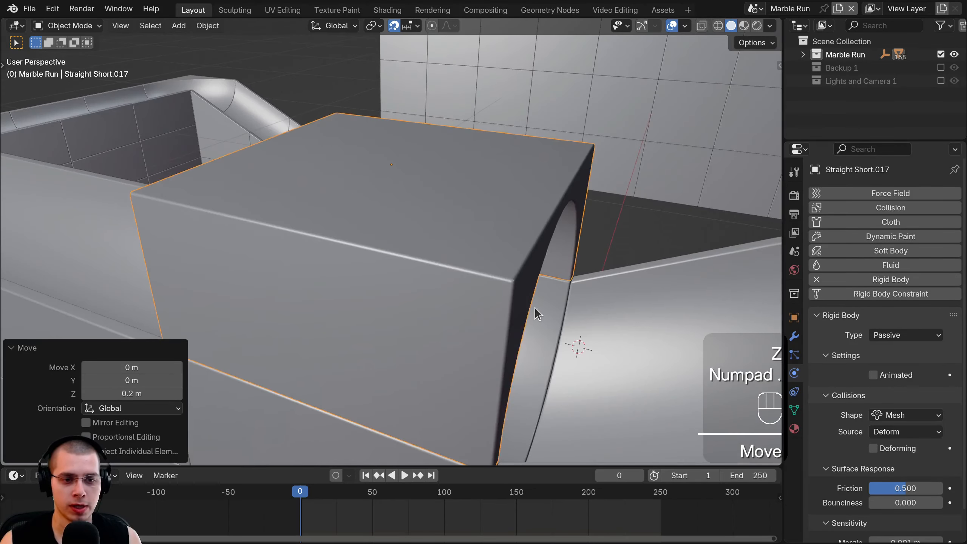
middle_click_drag(535, 307, 532, 277)
key("a")
left_click(404, 246)
scroll(407, 247, "down", 4)
middle_click_drag(472, 254, 591, 279, "shift")
key("shift+d")
middle_click_drag(586, 278, 365, 263)
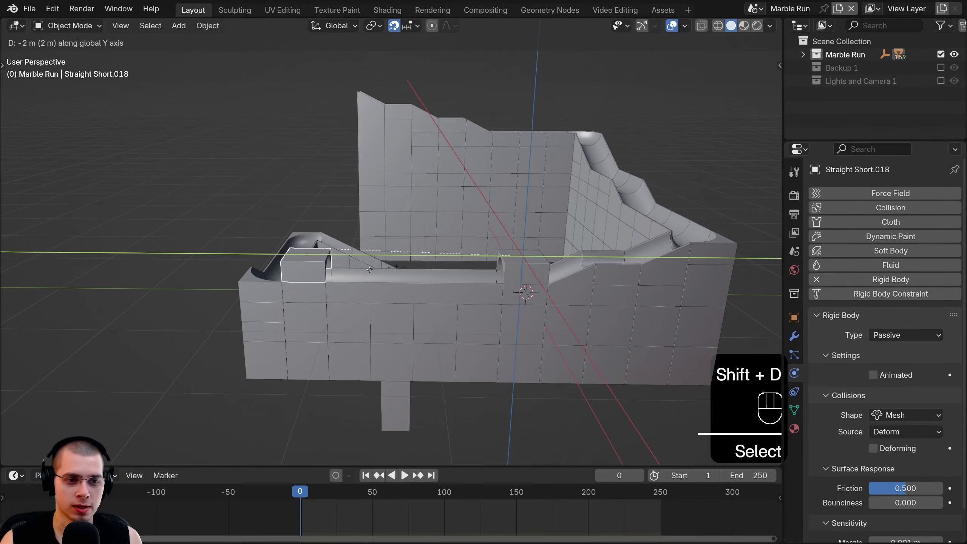
left_click(360, 262)
- Place straight pieces in the lower-left step and at Y 1.2 m
key("KP_1")
key("KP_3")
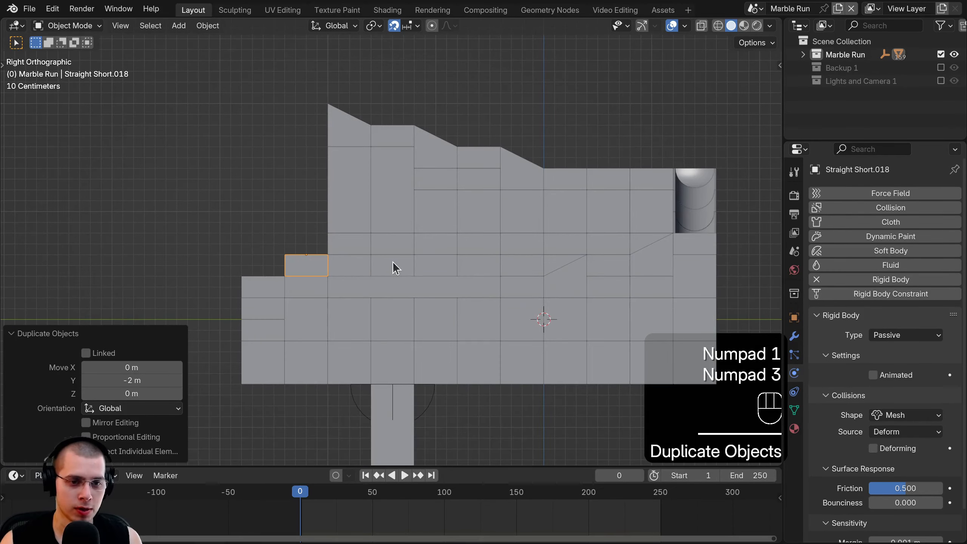
key("g")
left_click(291, 264)
key("shift+d")
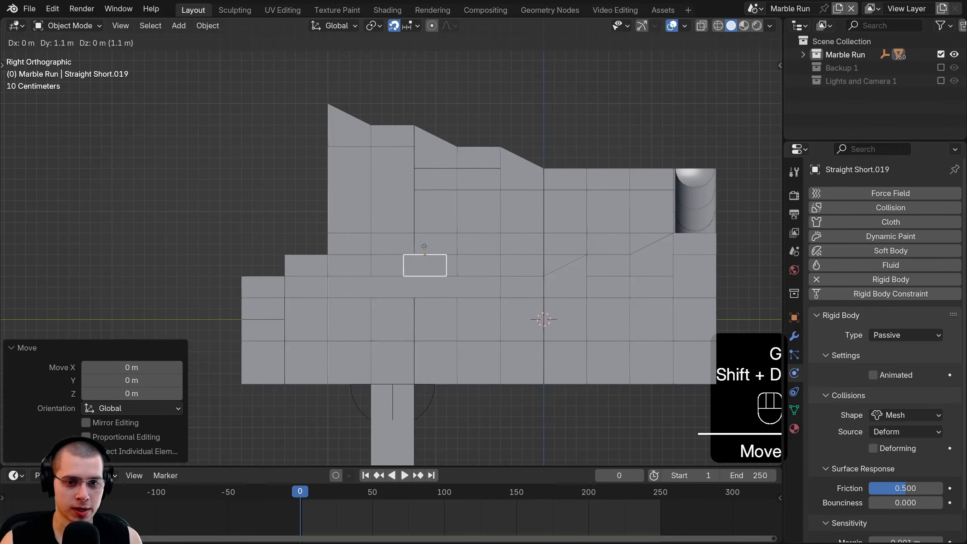
left_click(431, 250)
key("z")
middle_click_drag(633, 279, 601, 328)
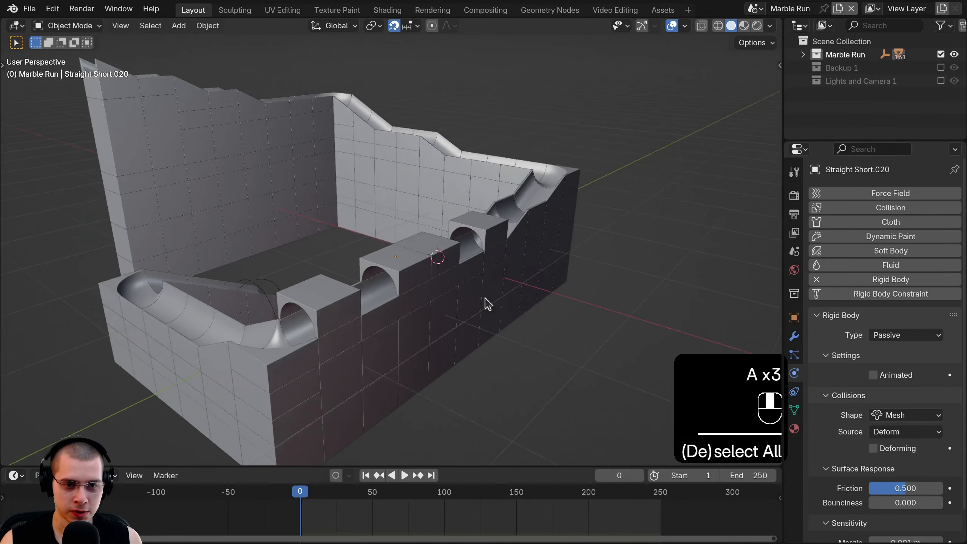
middle_click_drag(487, 304, 360, 303)
- Duplicate the end bend Curve.003, flip the copy 180° and set it 0.2 m lower
left_click(340, 321)
middle_click_drag(360, 336, 476, 355)
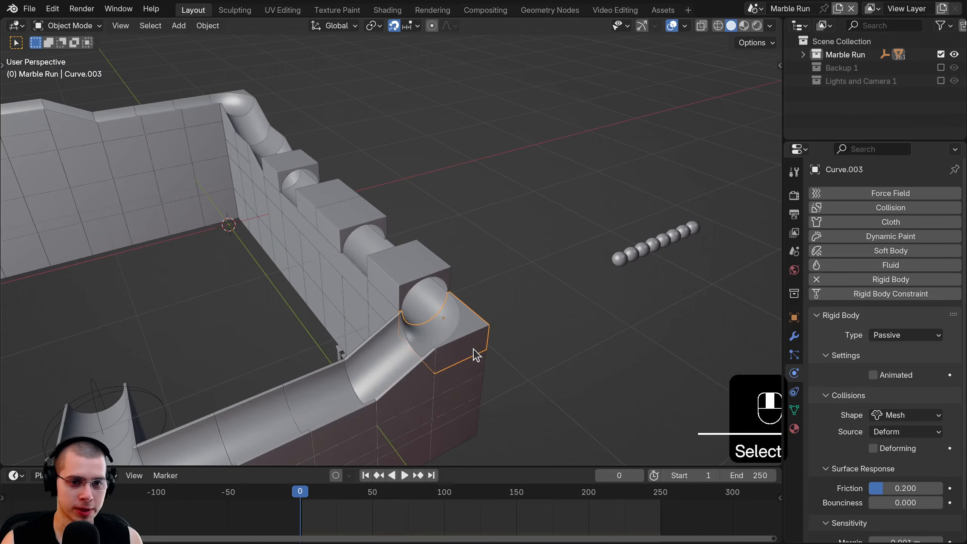
key("KP_3")
key("shift+d")
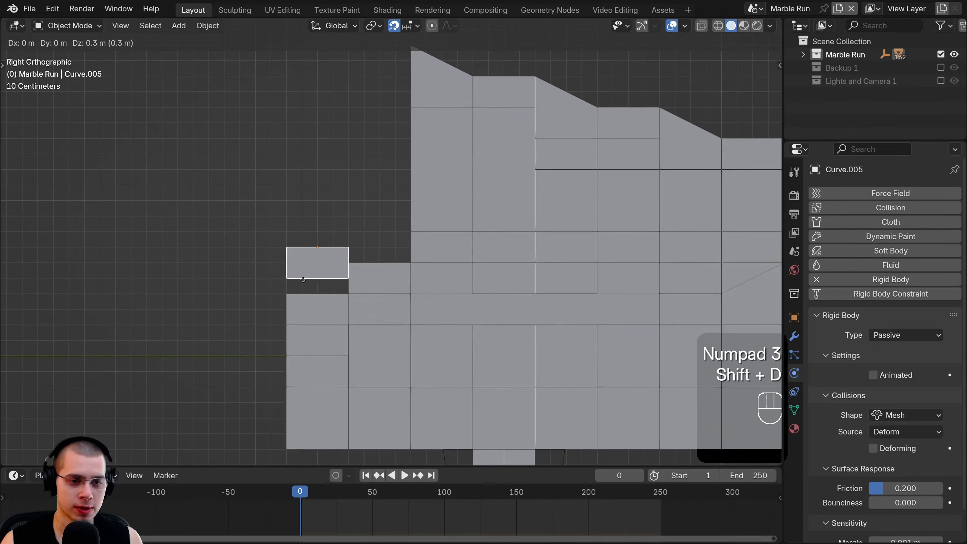
left_click(302, 280)
type("r180")
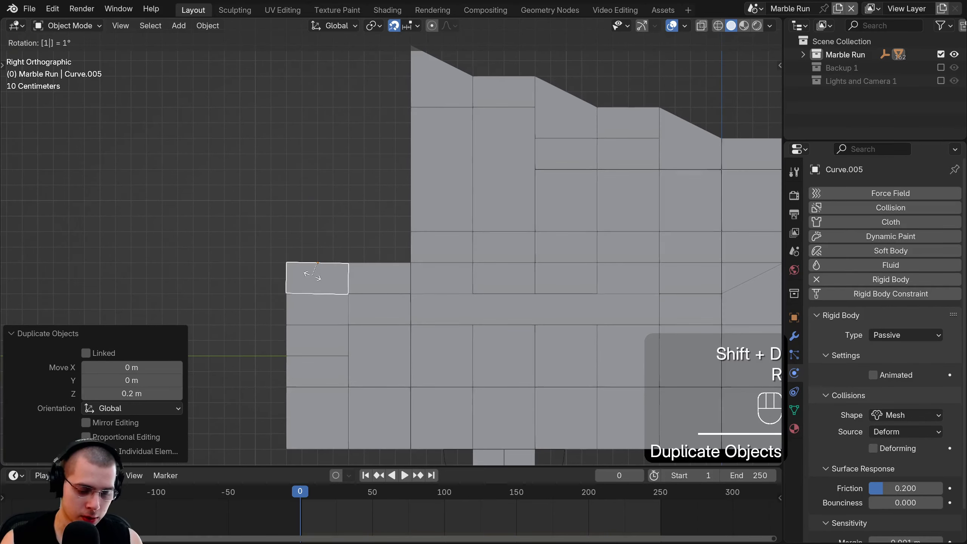
key("Return")
key("g")
left_click(337, 276)
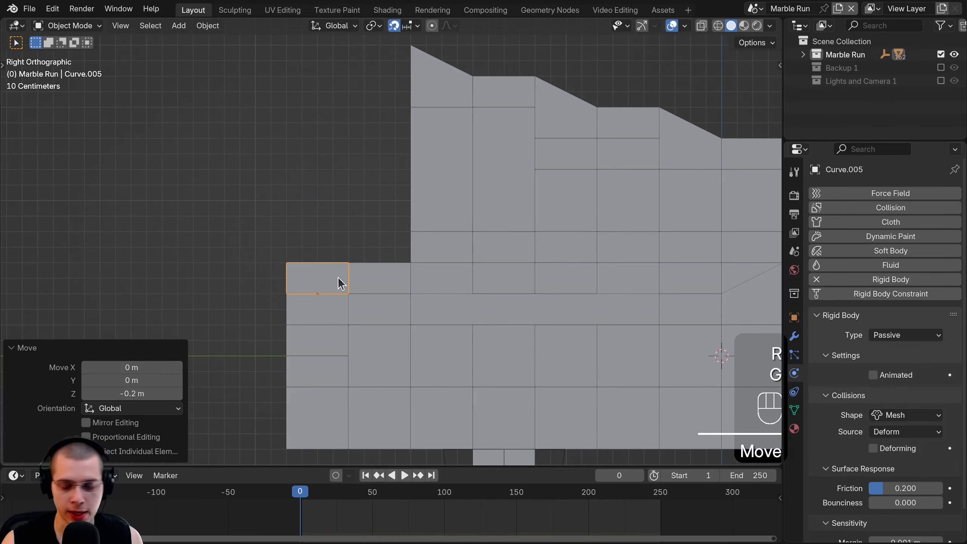
- In a wireframe top view, turn the copied bend 90°
key("KP_7")
key("z")
left_click(335, 307)
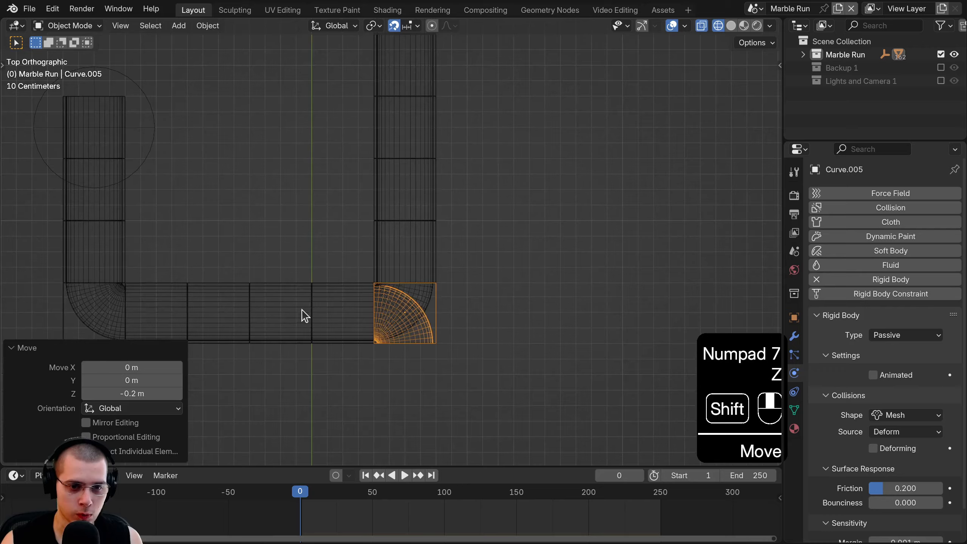
middle_click_drag(370, 311, 369, 247, "shift")
scroll(369, 247, "up", 5)
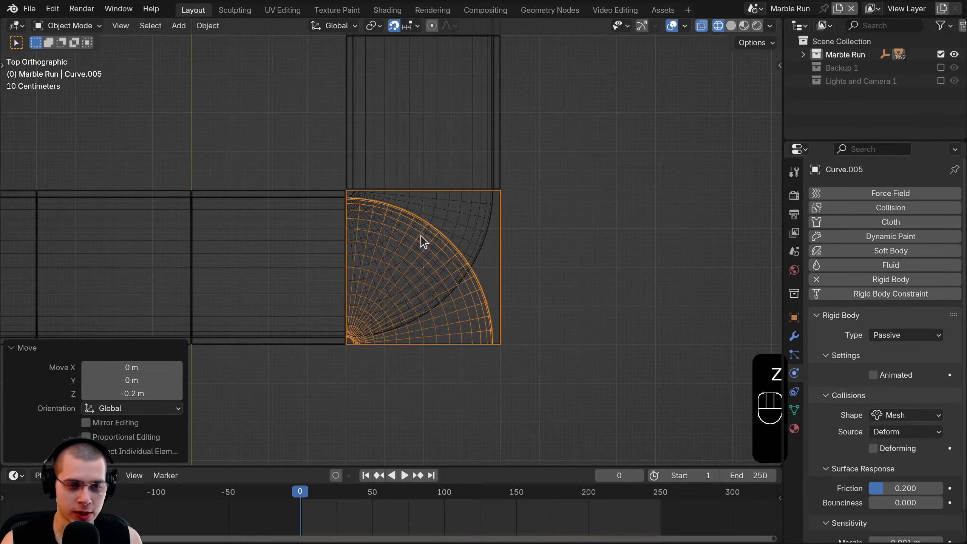
type("r90")
key("Return")
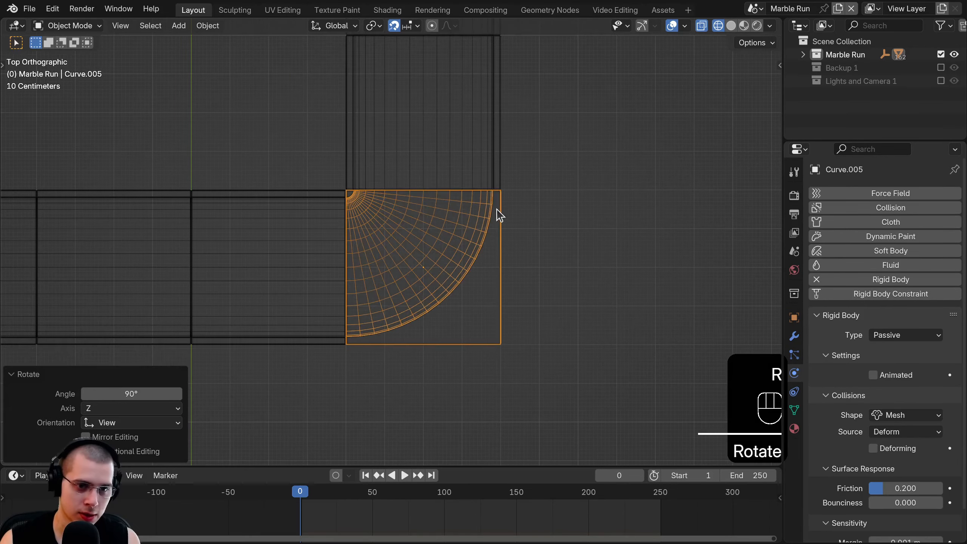
- Return to solid shading, deselect everything and orbit around the whole loop
middle_click_drag(360, 268, 421, 194)
key("z")
middle_click_drag(551, 259, 624, 208)
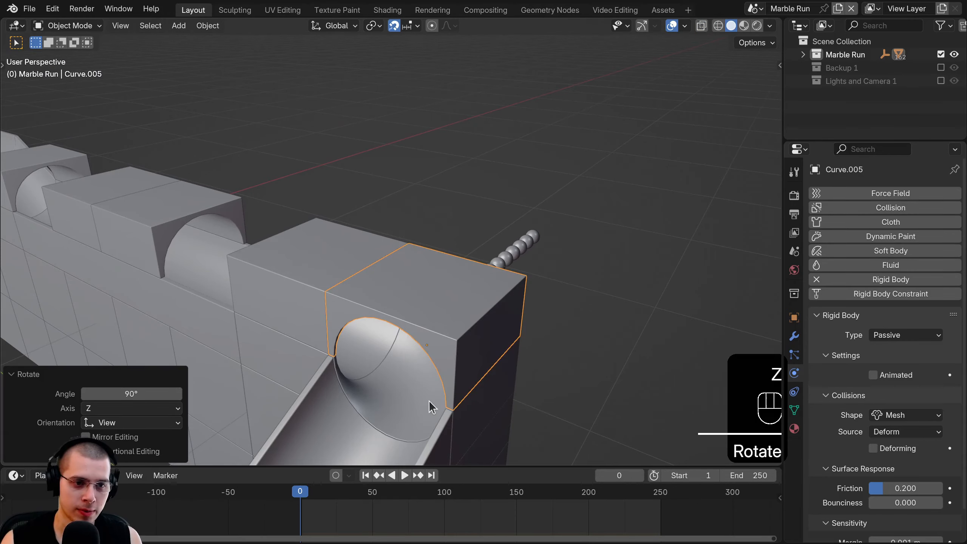
scroll(429, 401, "down", 3)
mouse_move(428, 400)
middle_mouse_down("shift")
mouse_move(420, 336)
mouse_move(511, 309)
mouse_move(503, 285)
mouse_move(471, 270)
mouse_move(255, 269)
mouse_move(276, 282)
middle_mouse_up("shift")
key("alt+a")
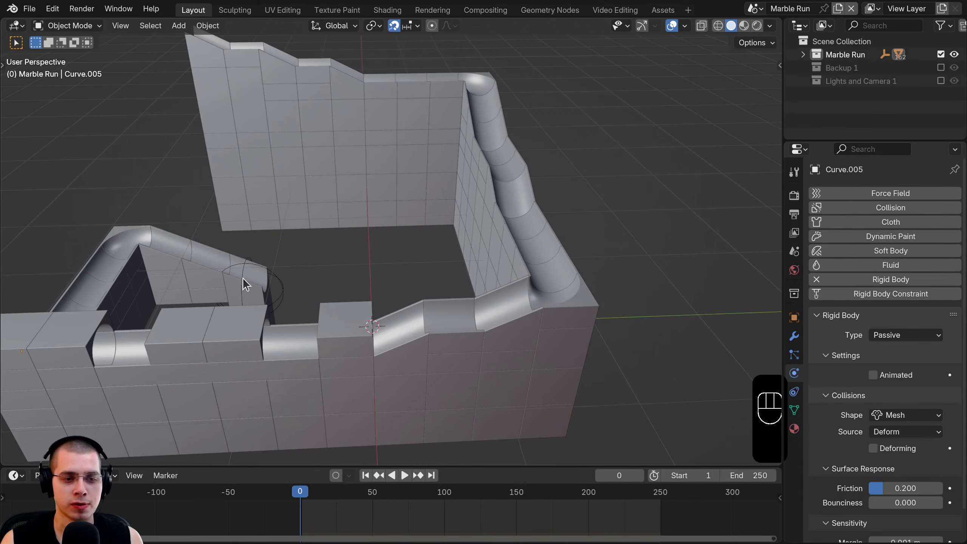
middle_click_drag(334, 274, 340, 277, "shift")
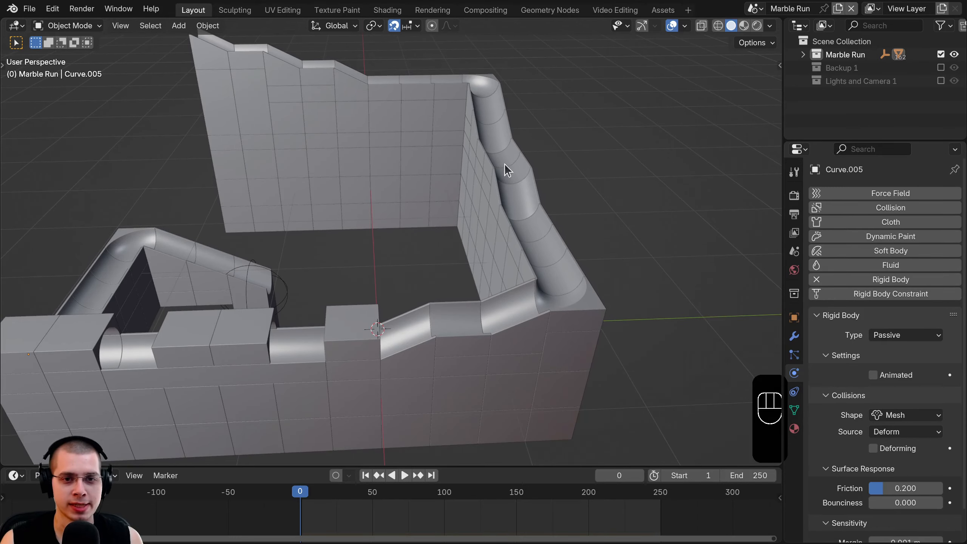
middle_click_drag(494, 139, 347, 301, "shift")
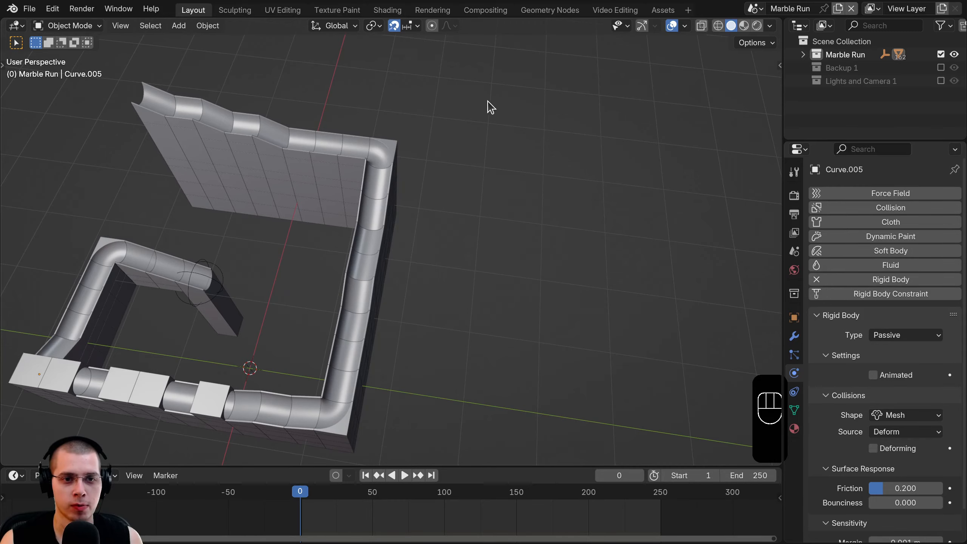
scroll(371, 193, "down", 3)
middle_click_drag(368, 194, 423, 151, "shift")
middle_click_drag(418, 336, 434, 295)
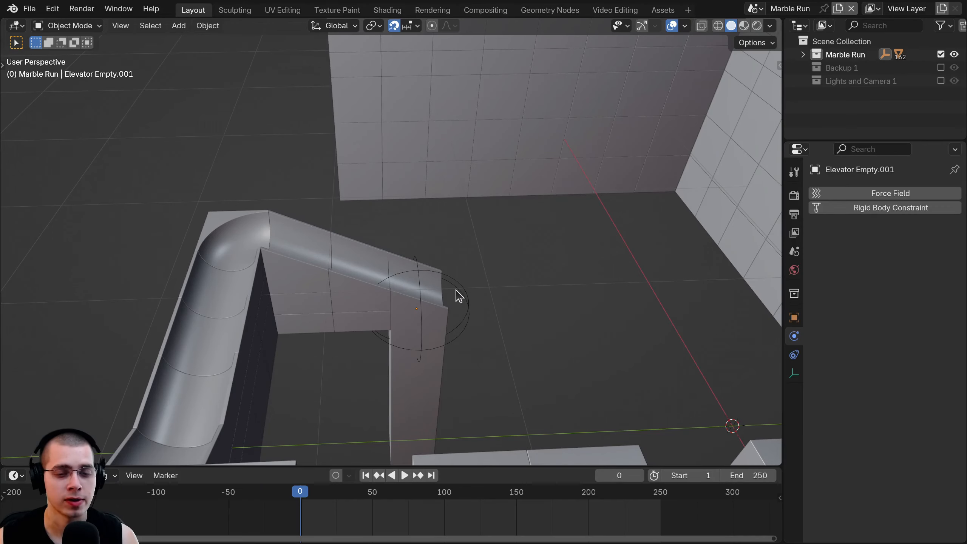
- Unparent the Elevator.001 column from Elevator Empty.001 while keeping its position
left_click(458, 287)
key("g")
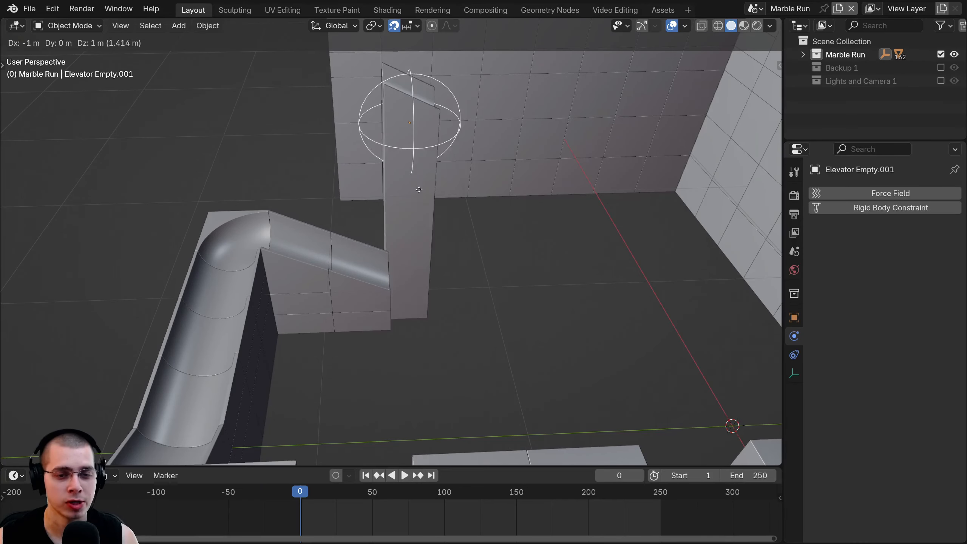
right_click(460, 203)
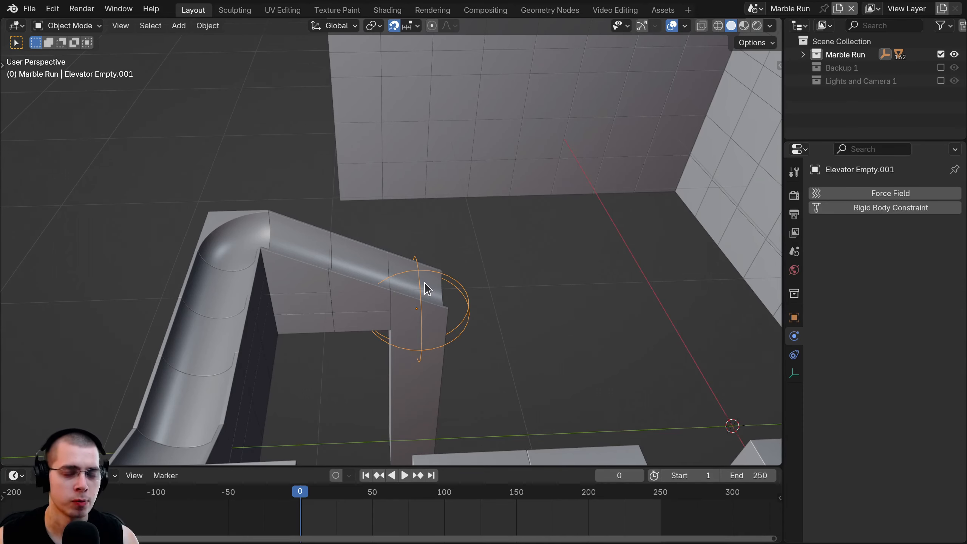
left_click(440, 273)
left_click(433, 277)
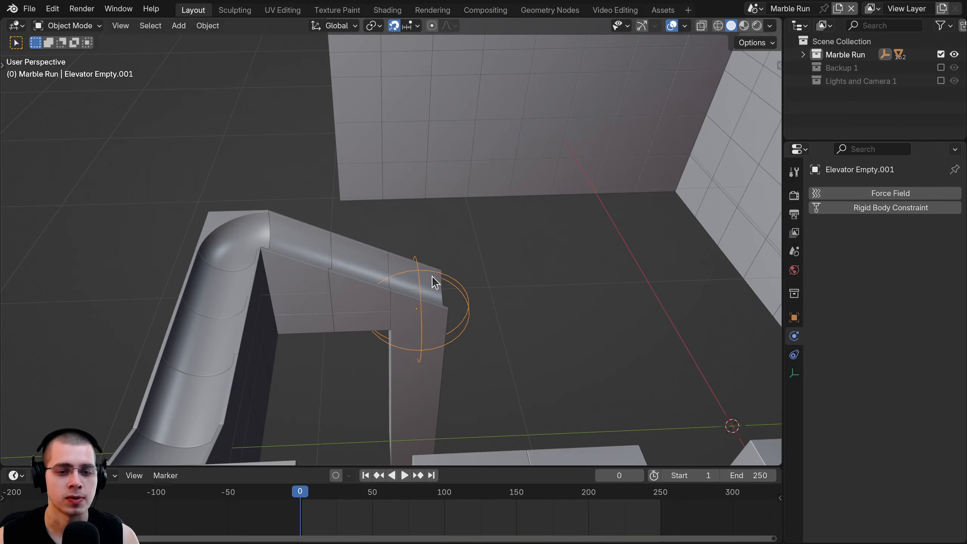
left_click(434, 282)
key("alt+p")
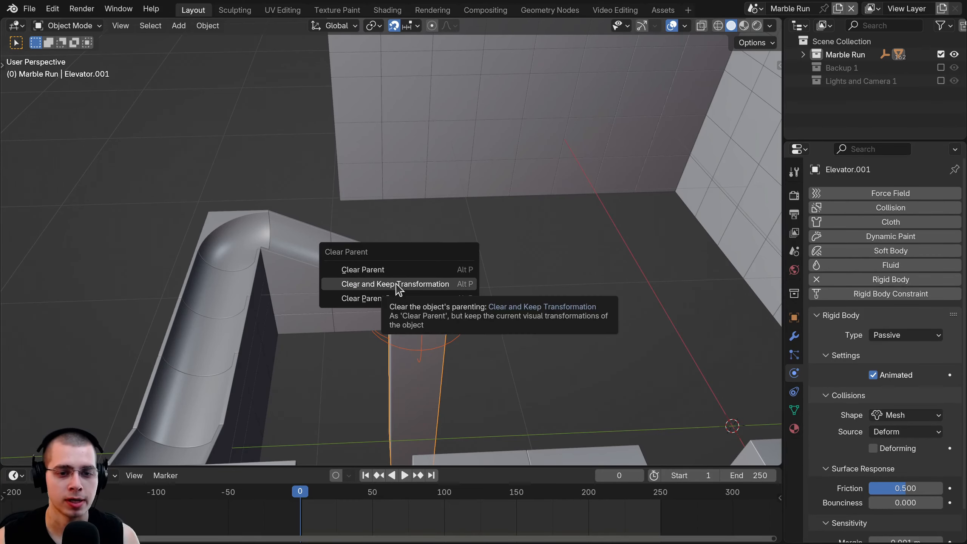
left_click(428, 283)
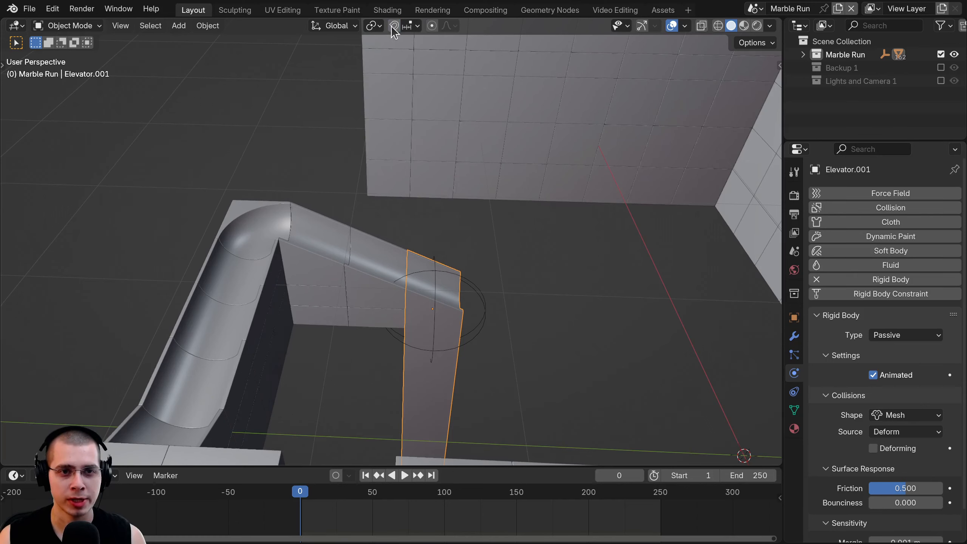
- Turn on snapping and split the timeline area into two
left_click(394, 26)
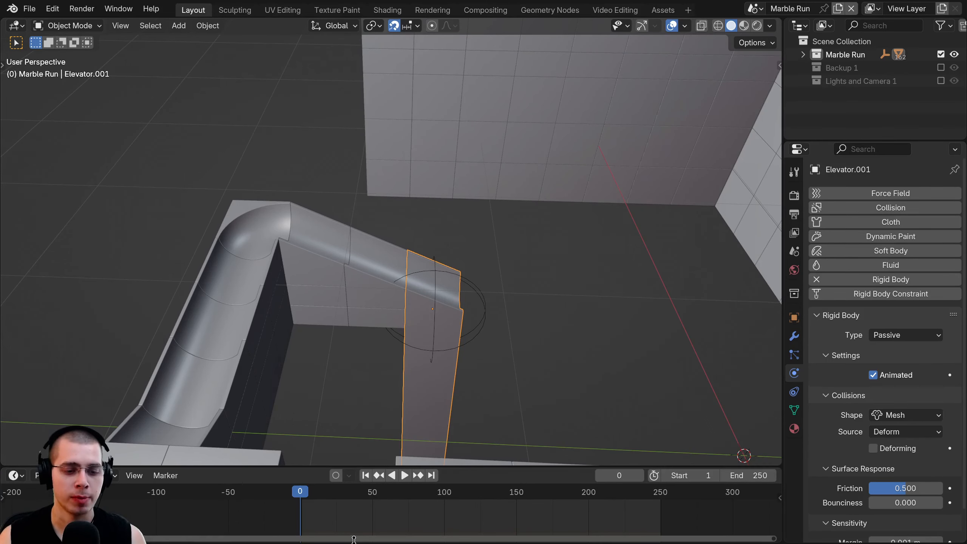
scroll(354, 538, "up", 3)
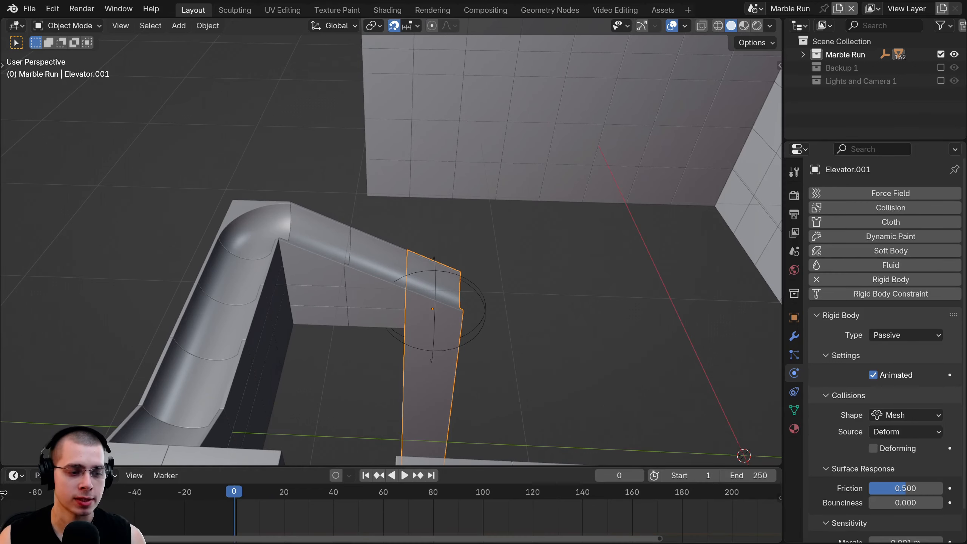
left_click_drag(4, 471, 137, 480)
- Keyframe the column's location at frame 0 and advance to frame 25
middle_click_drag(419, 339, 373, 317)
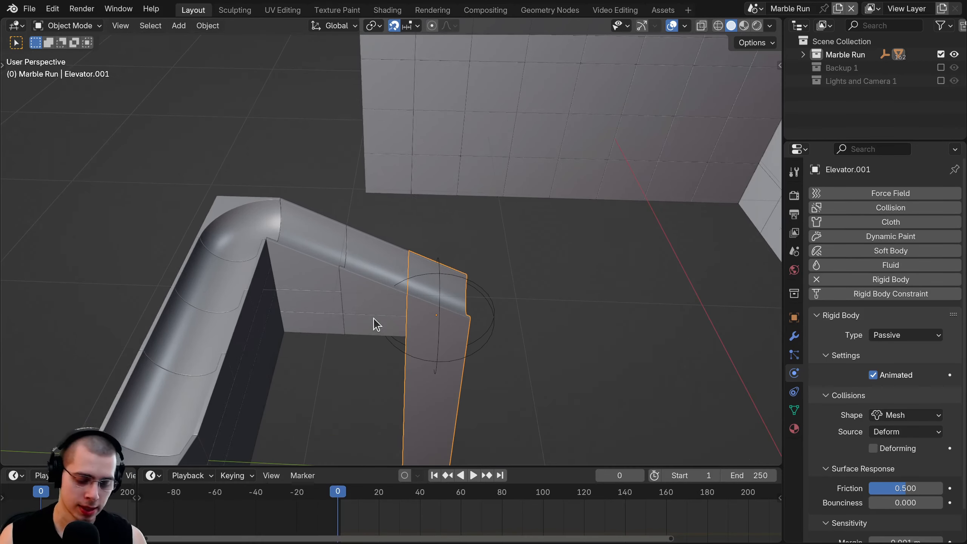
key("i")
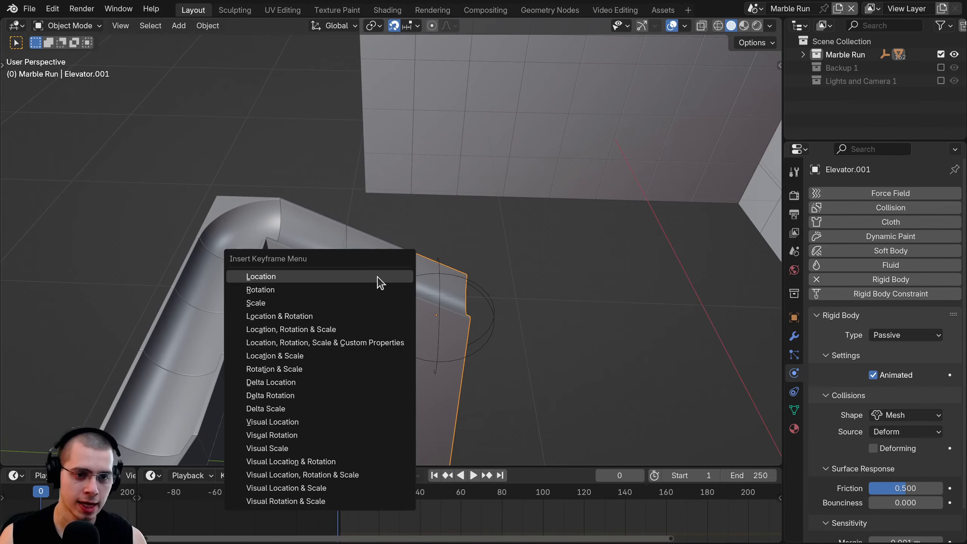
left_click(287, 280)
middle_click_drag(397, 298, 525, 360)
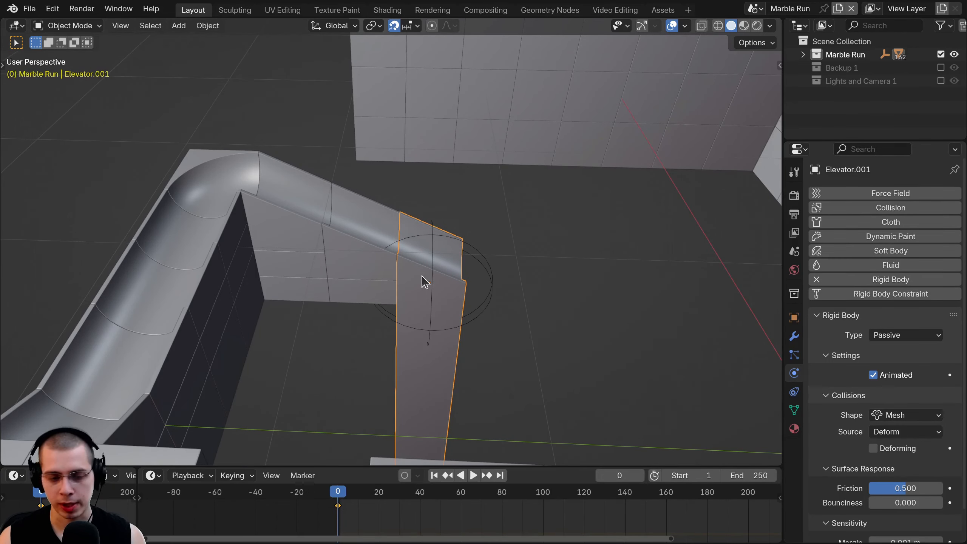
scroll(402, 527, "up", 5)
key("space")
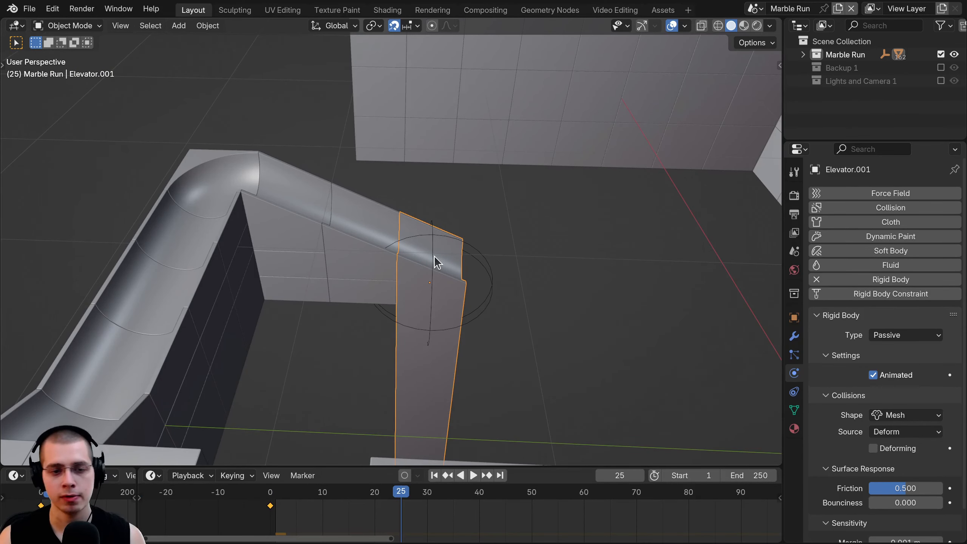
- In a wireframe side view, raise the column 0.8 m along Z
key("KP_3")
key("z")
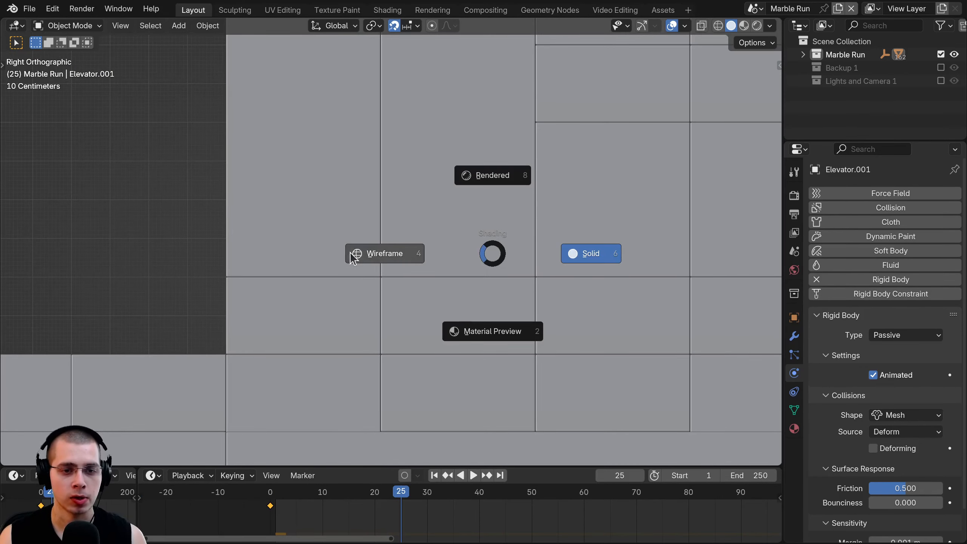
left_click(349, 252)
scroll(330, 250, "down", 5)
middle_click_drag(413, 283, 435, 142, "shift")
scroll(436, 171, "up", 1)
key("g")
right_click(438, 274)
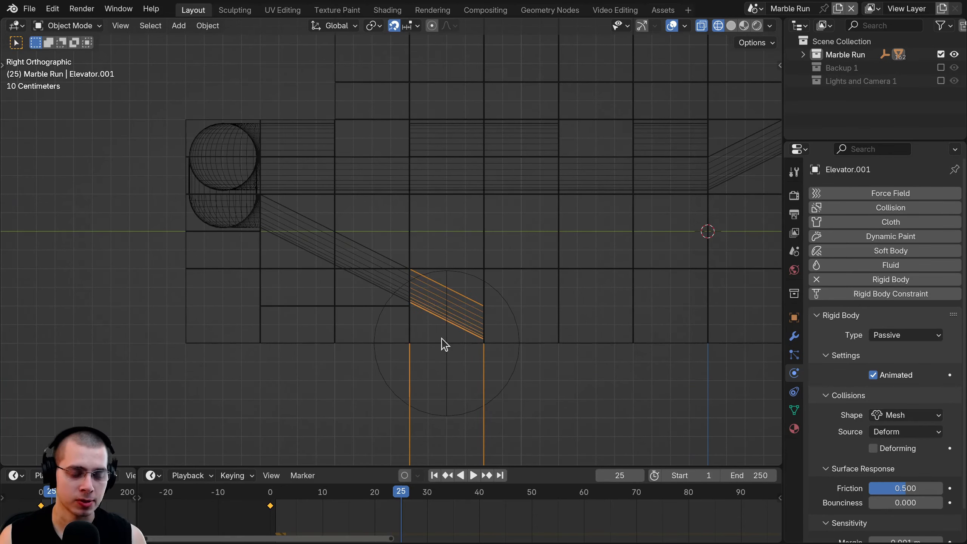
scroll(442, 339, "down", 1)
key("g")
key("z")
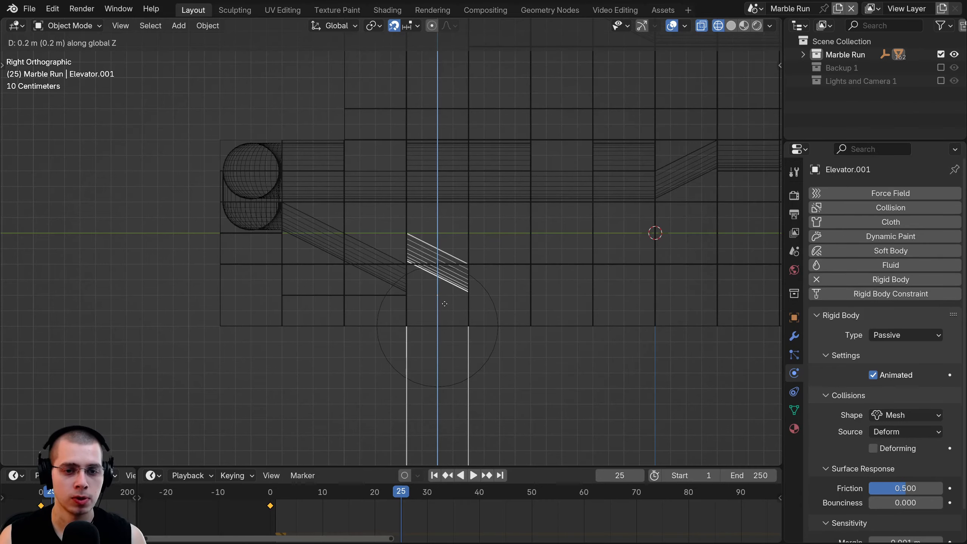
left_click(440, 216)
- Keyframe the raised location at frame 25 and save the file
mouse_move(440, 216)
middle_mouse_down()
mouse_move(469, 270)
mouse_move(449, 196)
mouse_move(352, 269)
mouse_move(356, 284)
middle_mouse_up()
key("shift+z")
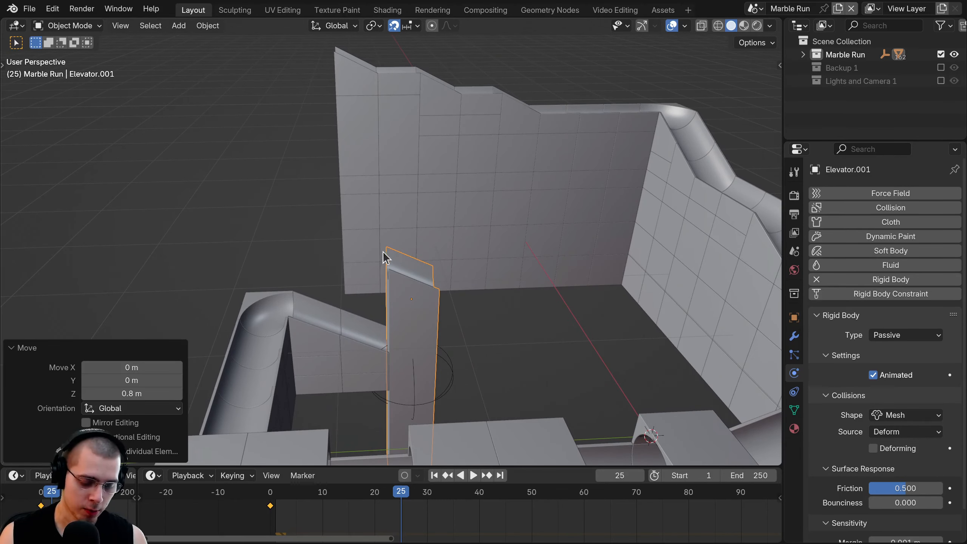
scroll(387, 239, "up", 1)
key("i")
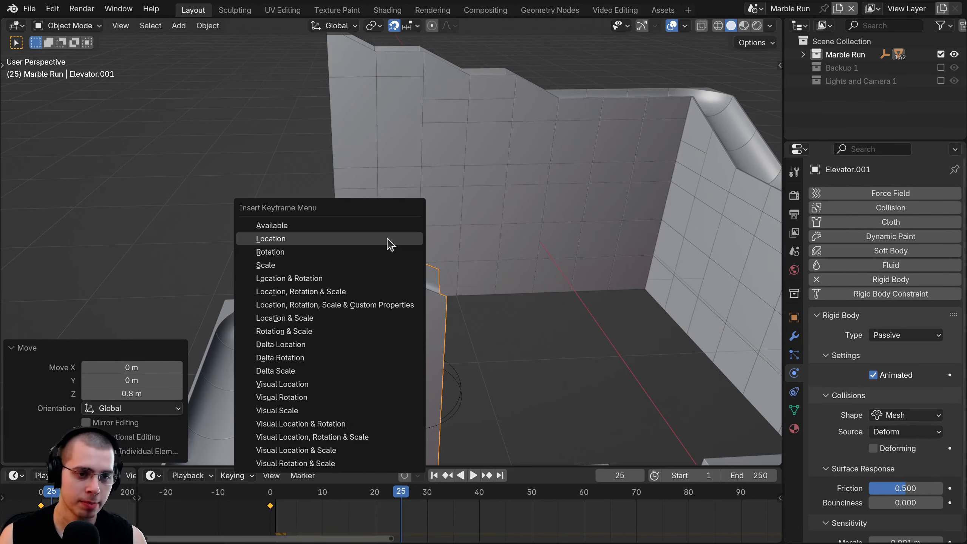
left_click(323, 238)
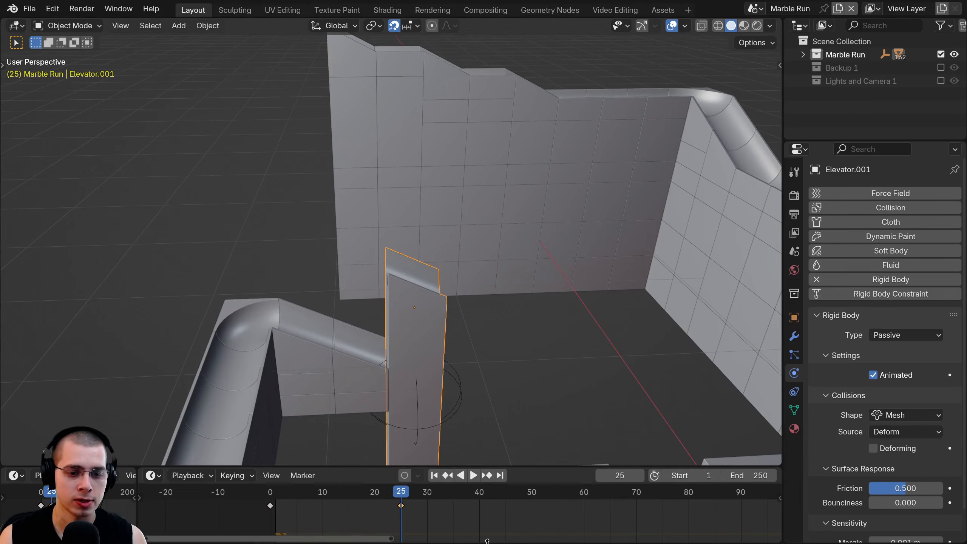
mouse_move(389, 503)
left_mouse_down()
mouse_move(275, 503)
mouse_move(400, 503)
left_mouse_up()
key("ctrl+s")
middle_click_drag(314, 521, 286, 521)
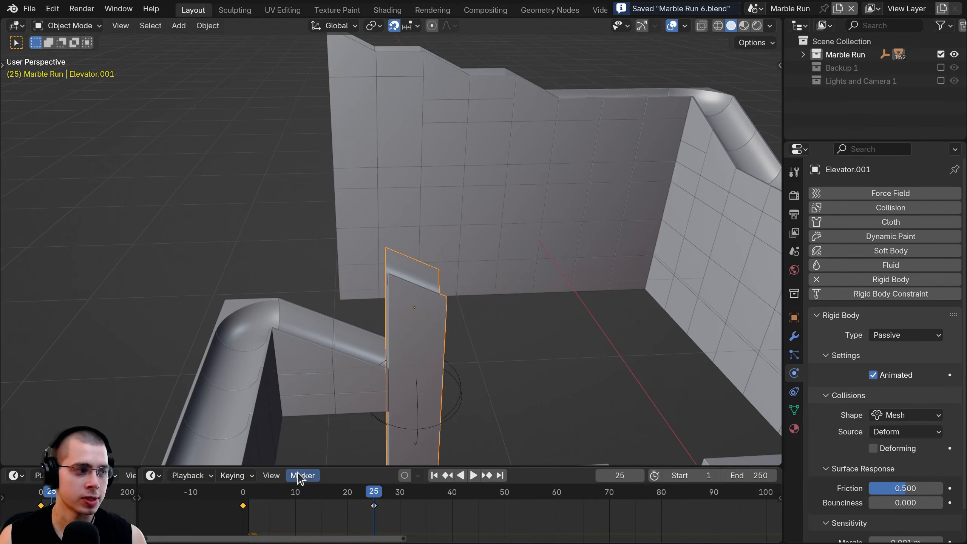
left_click_drag(323, 465, 324, 419)
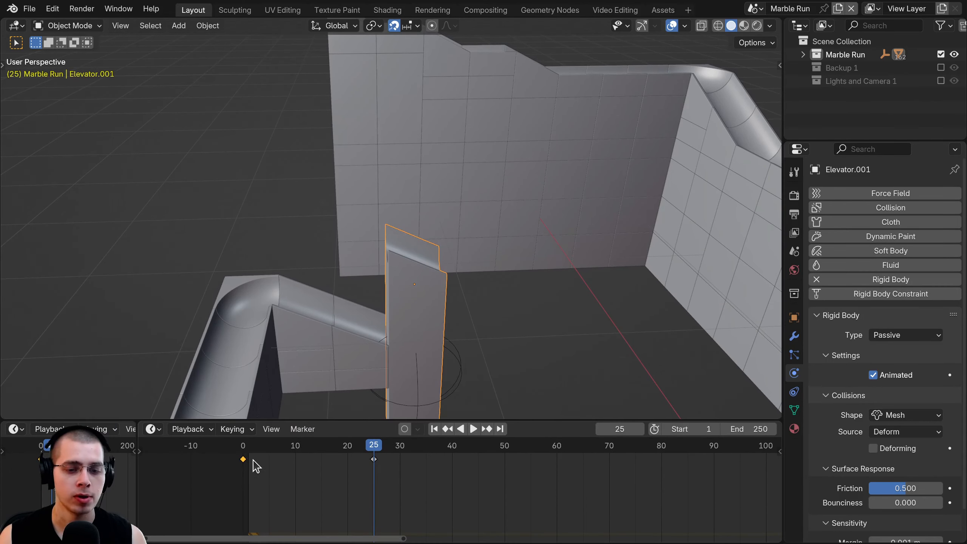
- Copy the frame-0 keyframe to frame 50 and play back the motion
key("shift+d")
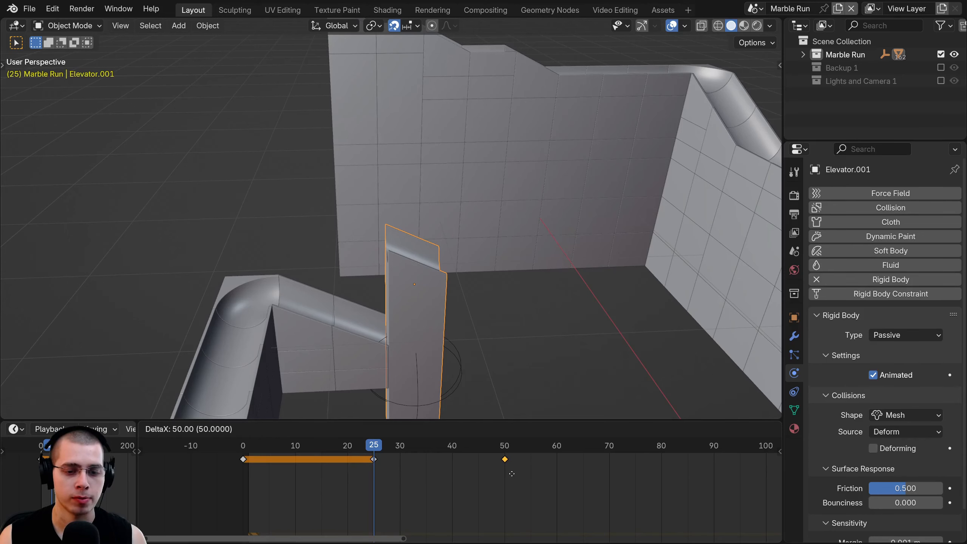
left_click(511, 473)
key("shift+Left")
key("space")
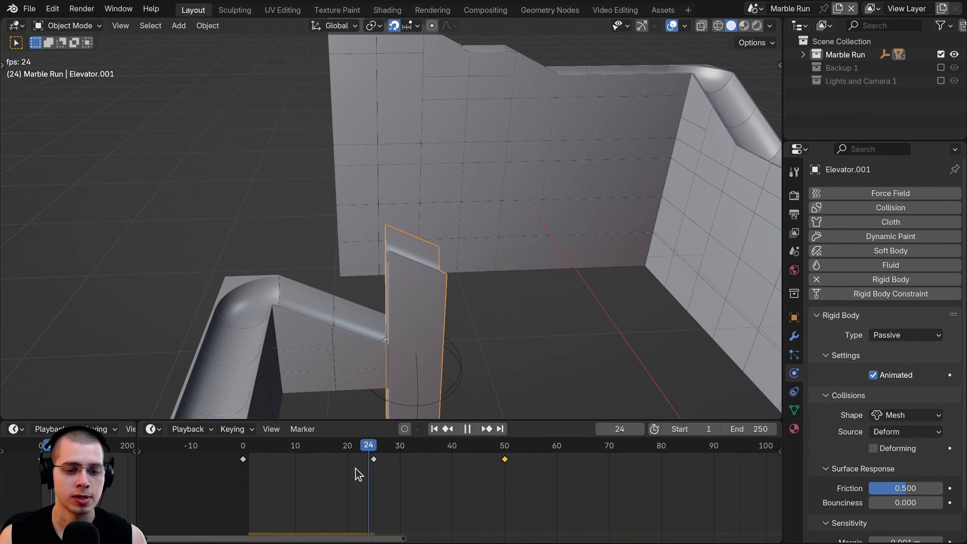
key("space")
scroll(432, 484, "down", 5)
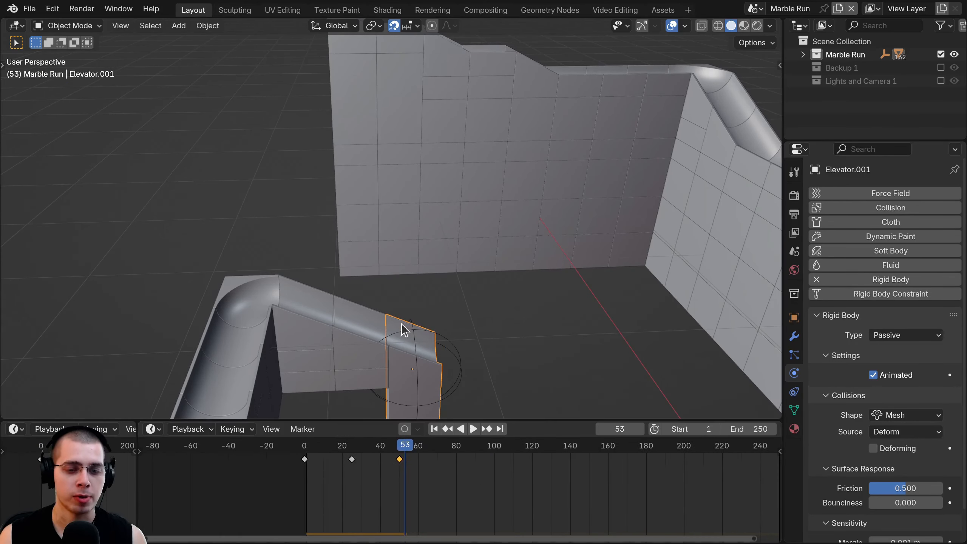
scroll(449, 387, "down", 5)
scroll(512, 295, "up", 1)
scroll(417, 458, "up", 2)
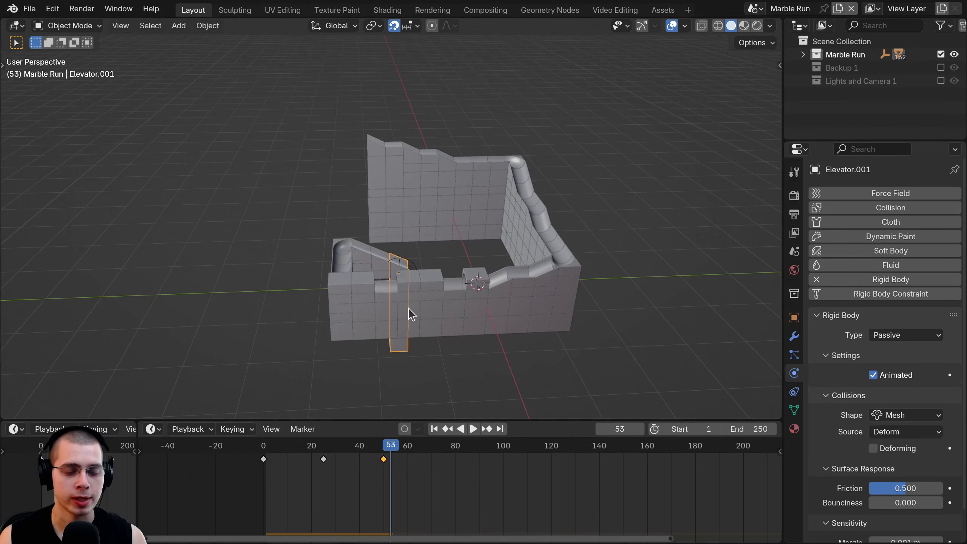
scroll(408, 308, "up", 3)
scroll(354, 477, "down", 1)
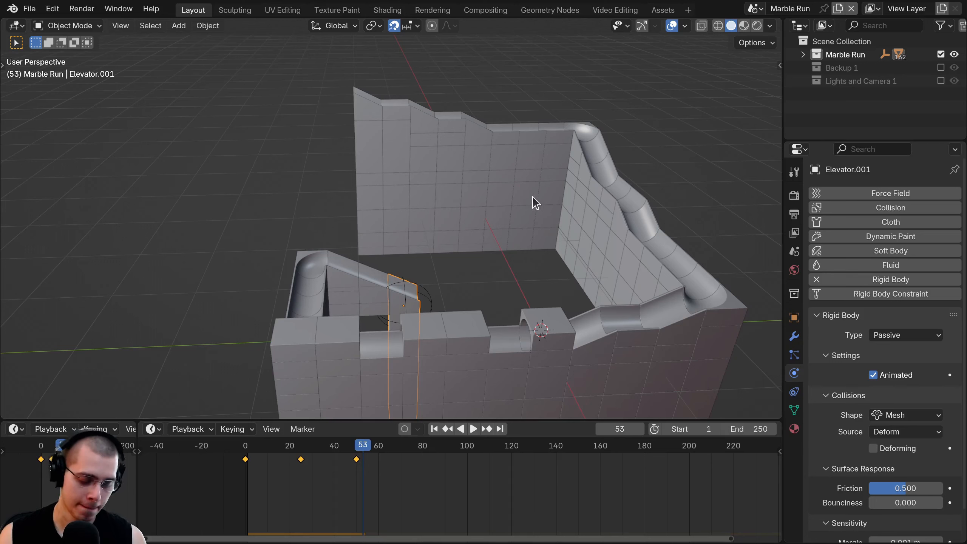
- Duplicate all of the elevator's keyframes 50 frames later
key("a")
key("shift+d")
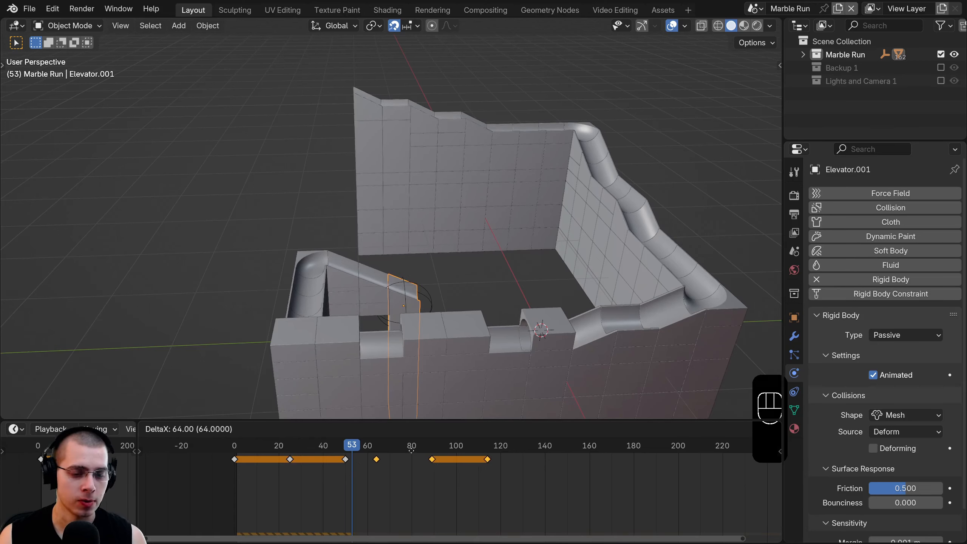
left_click(381, 458)
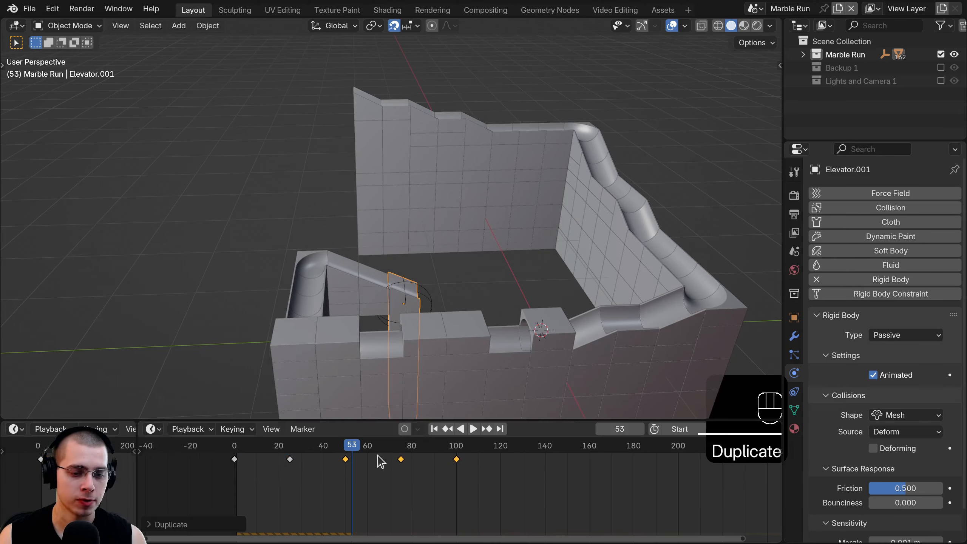
key("ctrl+z")
key("shift+d")
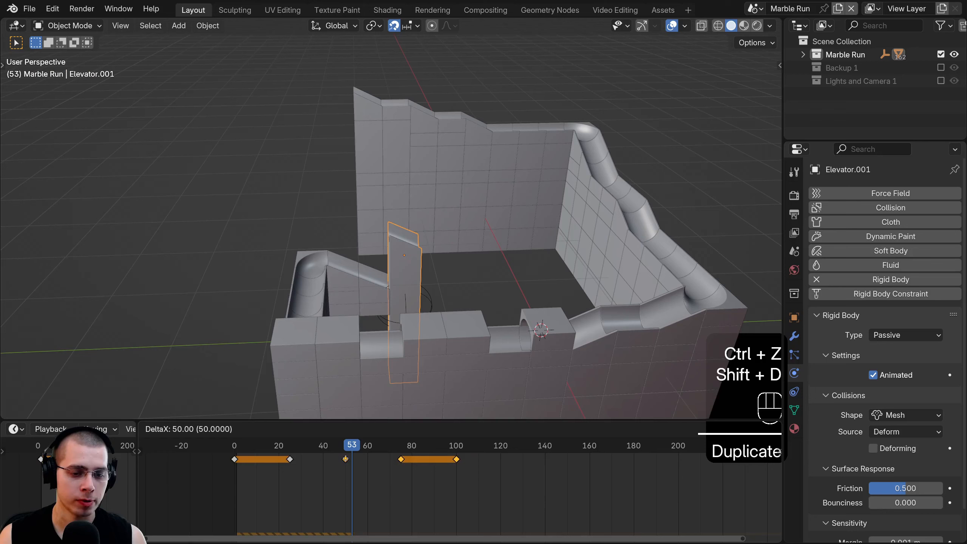
left_click(387, 460)
scroll(290, 464, "up", 3)
left_click_drag(183, 450, 425, 468)
scroll(425, 476, "down", 6)
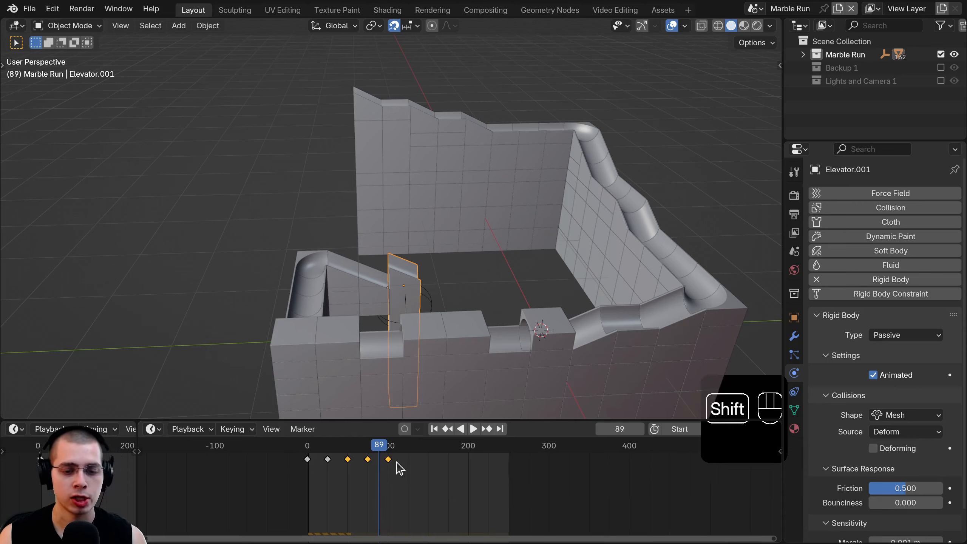
- Repeat the keyframe duplication to fill the timeline with rise cycles
key("shift+r")
key("shift+r")
key("shift+r")
key("shift+r")
key("shift+r")
key("shift+r")
key("shift+r")
key("shift+r")
key("shift+r")
key("shift+r")
key("shift+r")
key("shift+r")
key("shift+r")
key("shift+r")
key("shift+r")
key("shift+r")
key("shift+r")
key("shift+r")
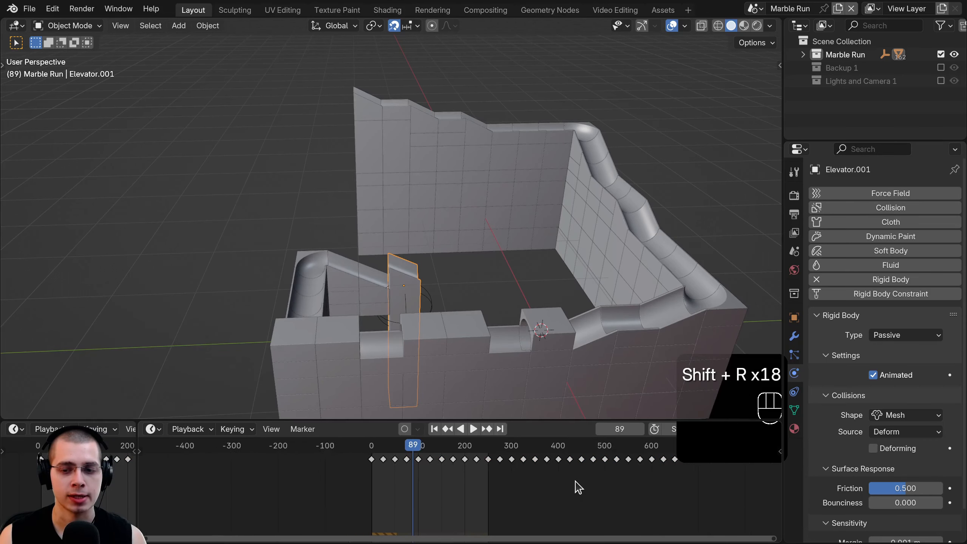
scroll(561, 482, "down", 7)
key("shift+r")
middle_click_drag(566, 478, 469, 476)
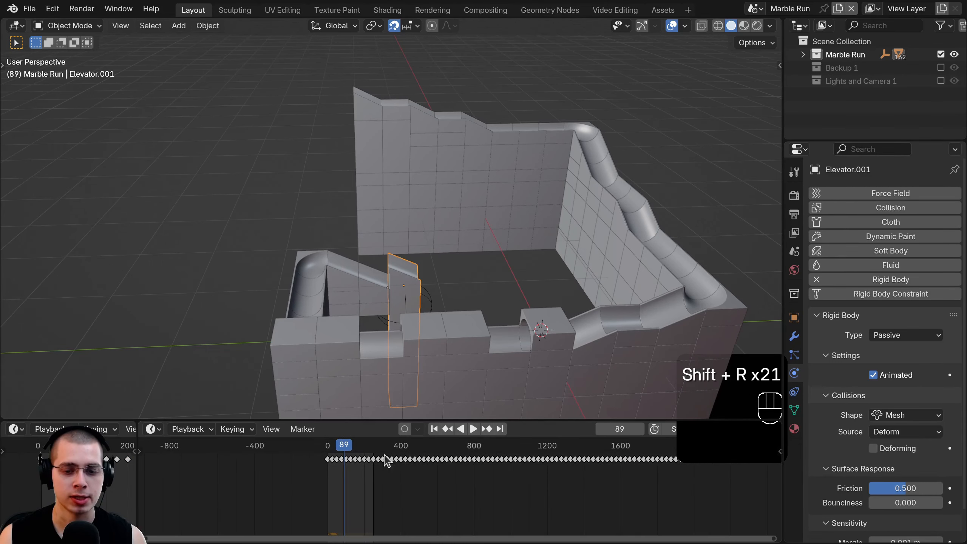
scroll(466, 458, "up", 3)
- Set the scene's end frame to 1000
left_click_drag(753, 421, 753, 323)
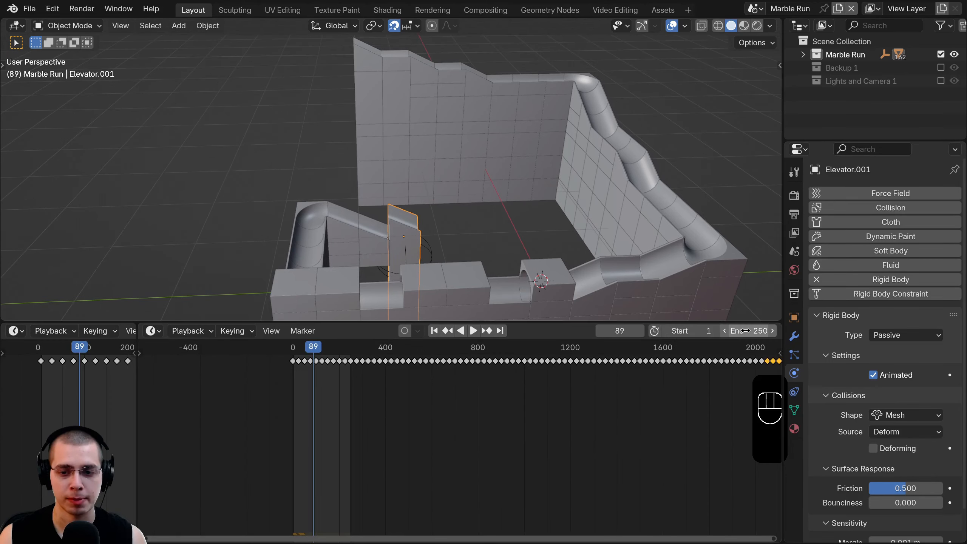
left_click(745, 331)
type("1000")
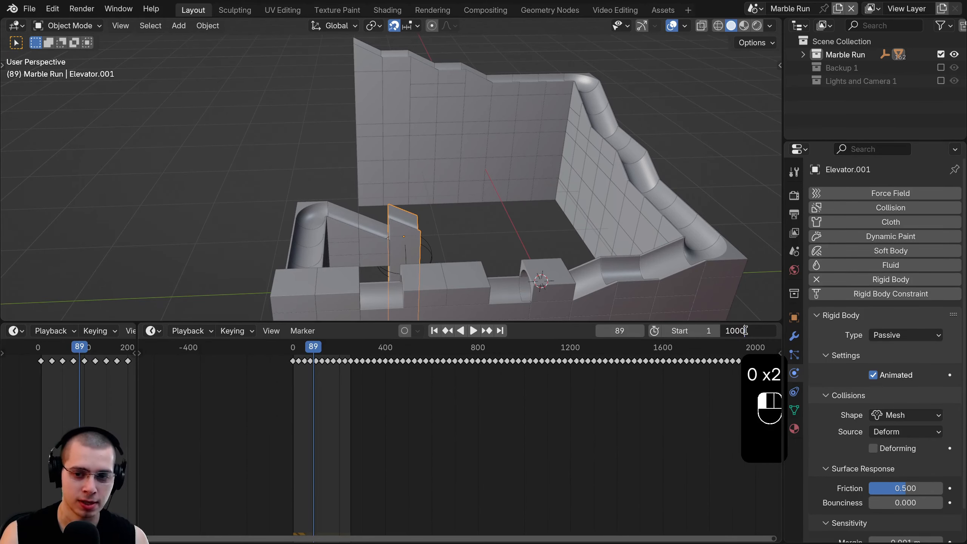
key("Return")
- Play the animation to check the repeating elevator rise, then stop at frame 0
scroll(334, 364, "up", 9)
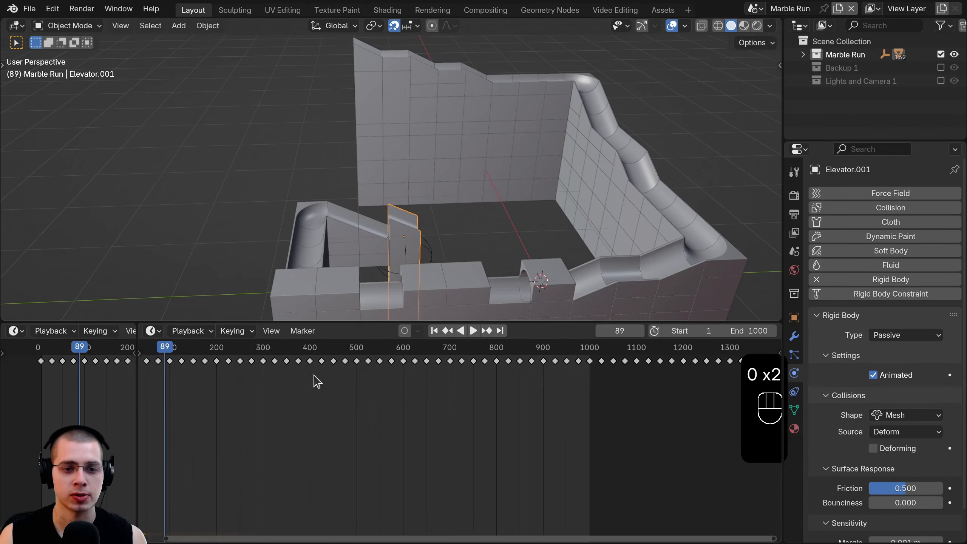
scroll(584, 389, "up", 5)
middle_click_drag(314, 377, 531, 371)
scroll(579, 387, "down", 6)
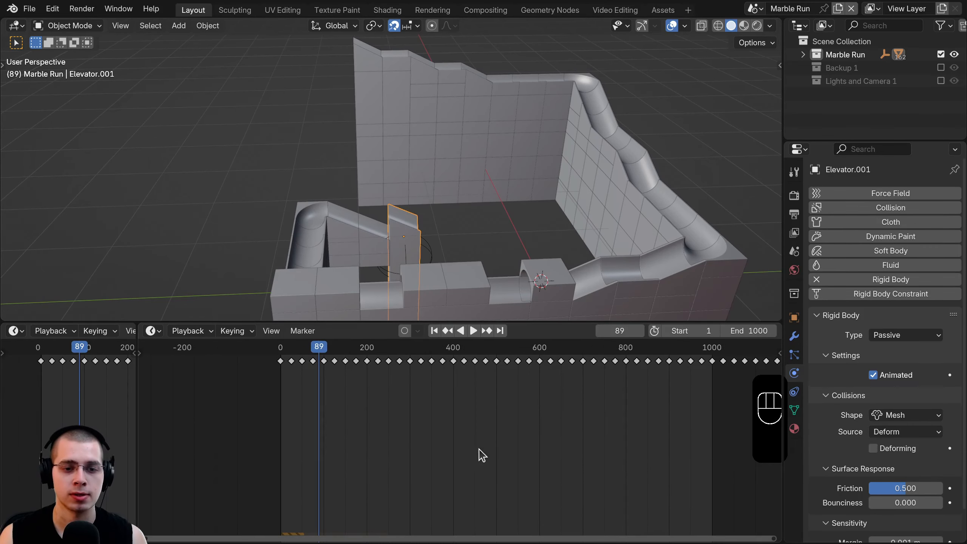
key("space")
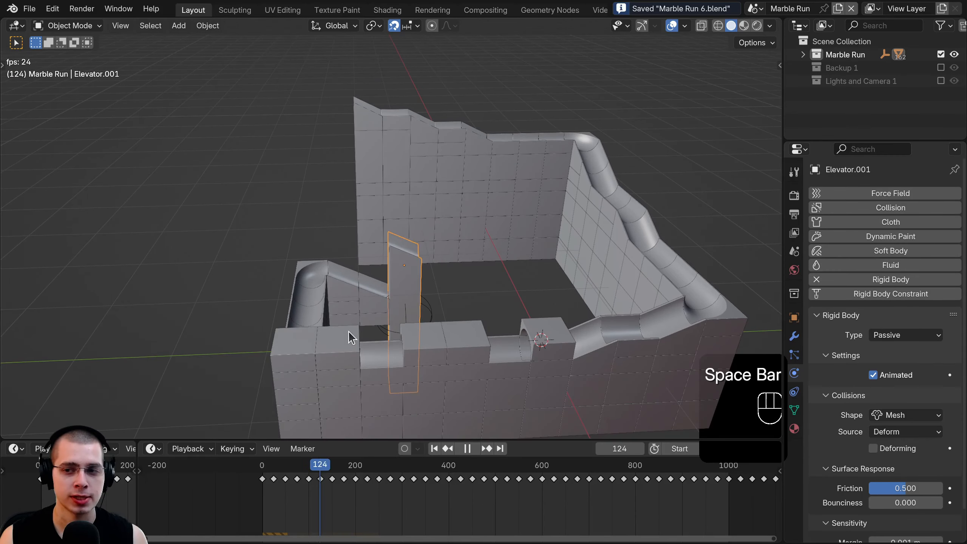
scroll(348, 332, "up", 4)
middle_click_drag(348, 331, 361, 298)
key("Escape")
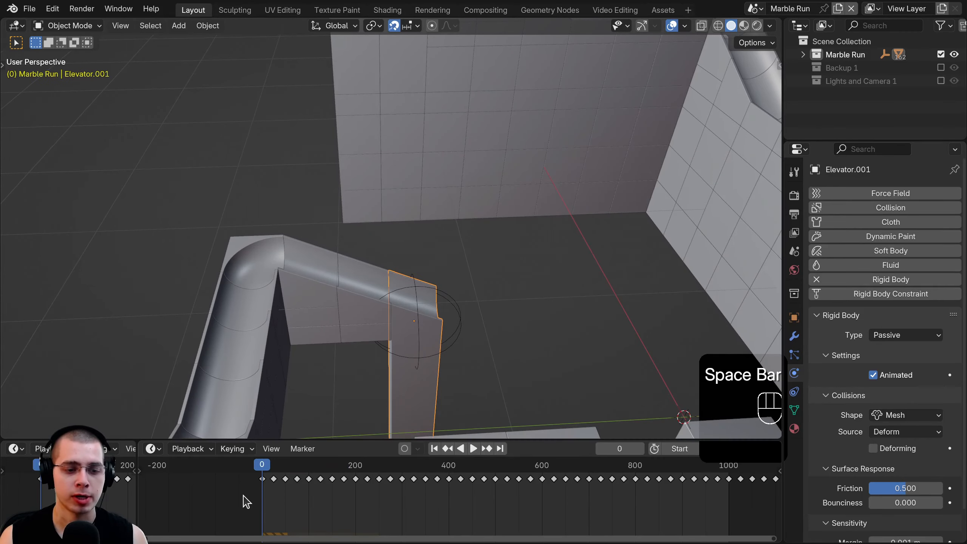
- Select the elevator's empty, cancel two move attempts, and delete the Elevator.001 block
scroll(458, 470, "up", 1)
scroll(461, 365, "up", 2)
middle_click_drag(462, 333, 366, 259)
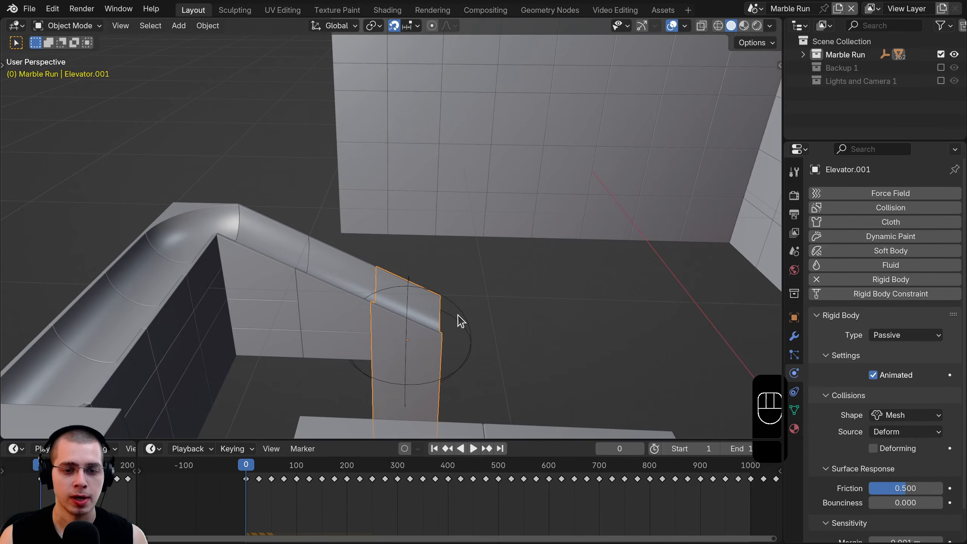
left_click(446, 305)
key("g")
right_click(413, 310)
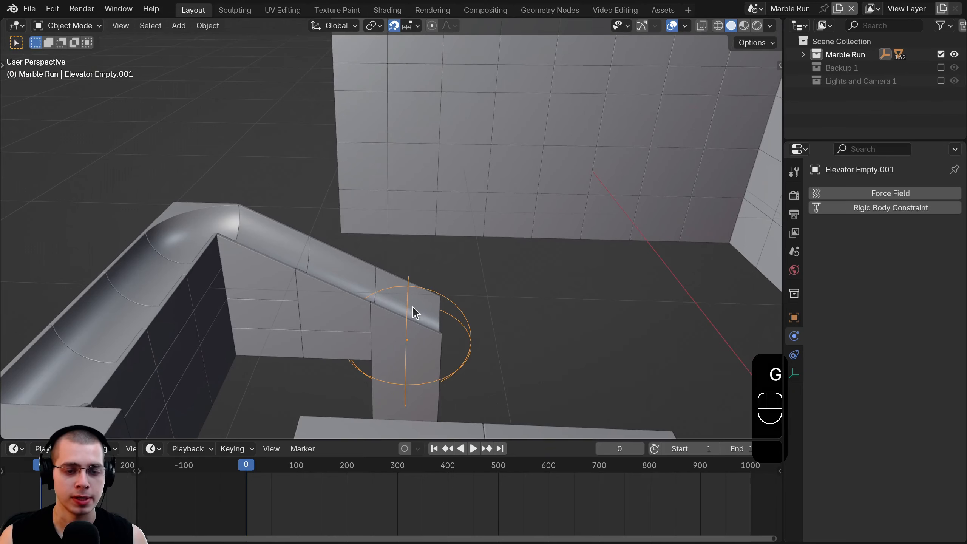
key("g")
right_click(401, 315)
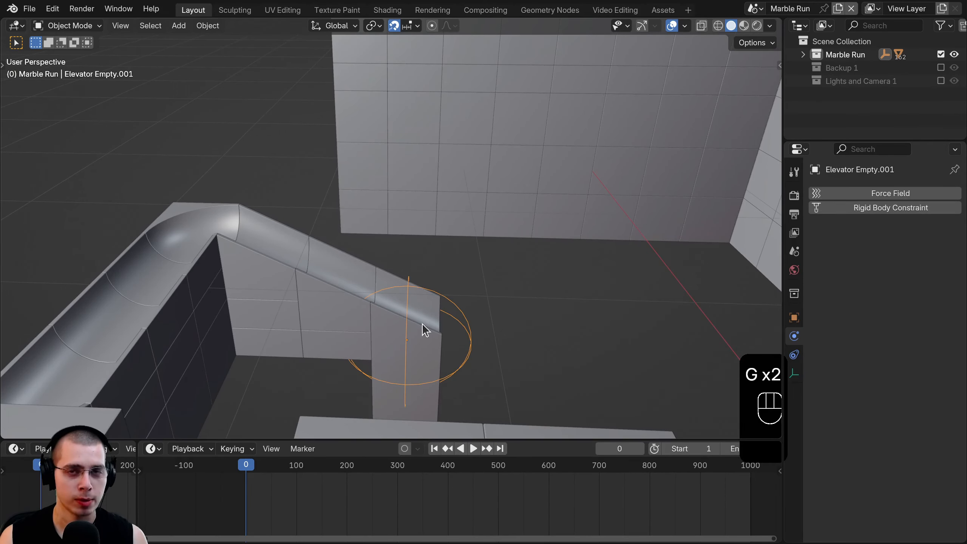
left_click(415, 343)
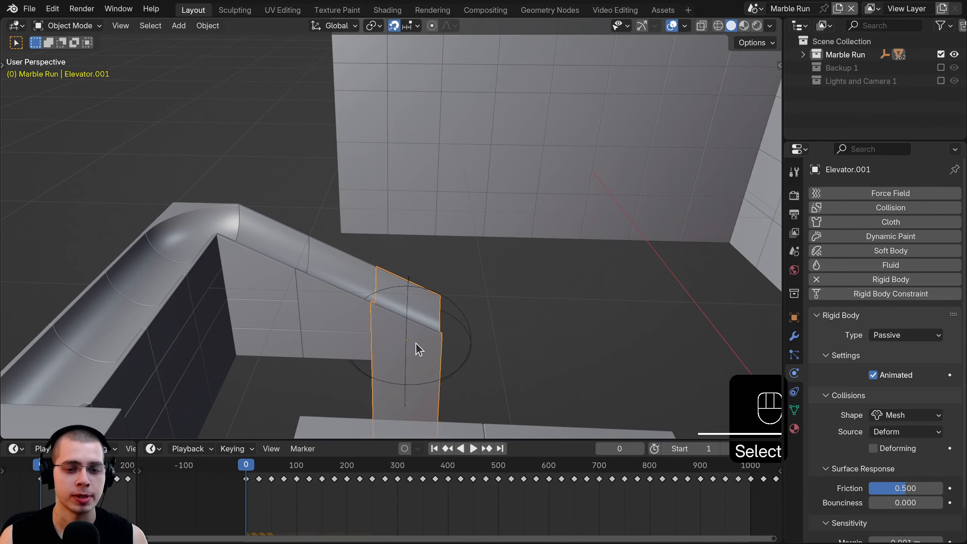
key("Delete")
- Parent the restored Elevator.001 block and its empty using Object (Keep Transform)
middle_click_drag(413, 365, 432, 254)
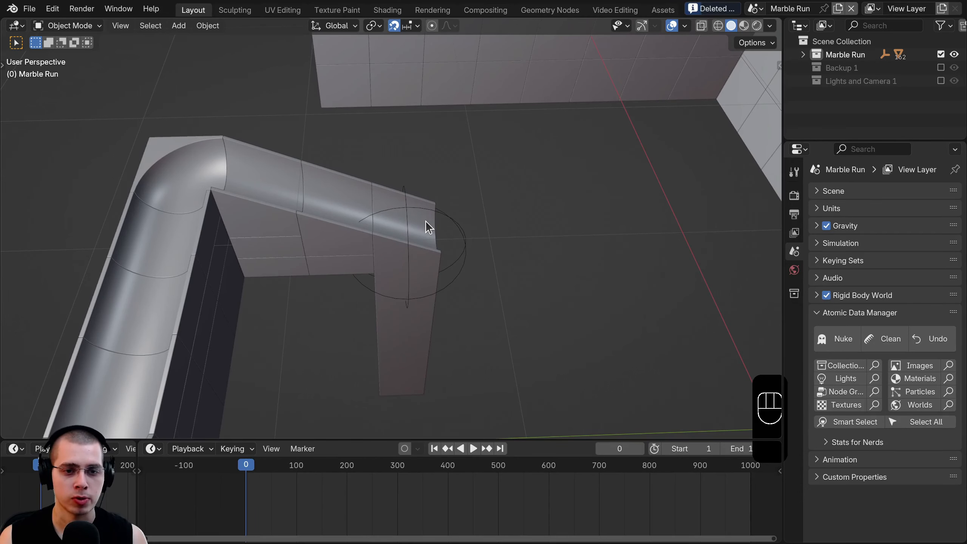
left_click(425, 221)
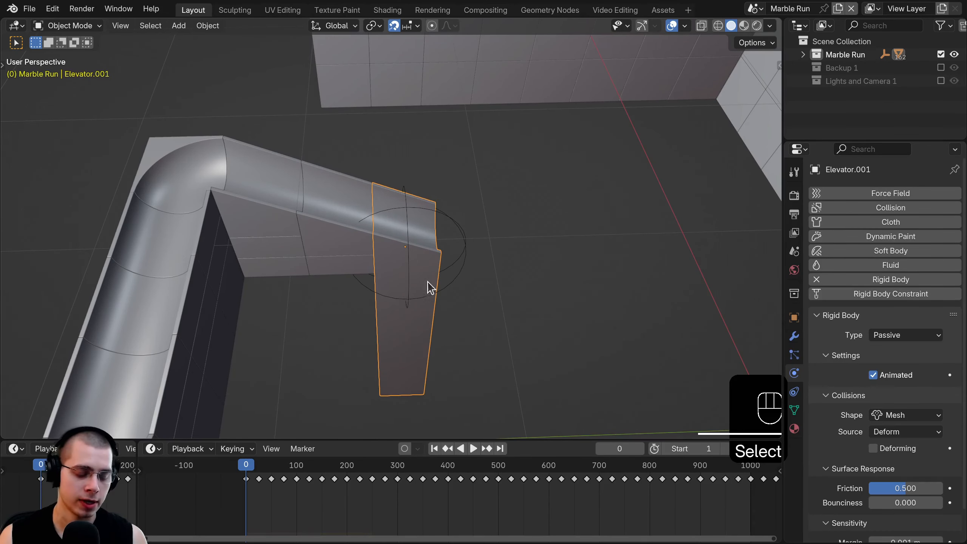
left_click(465, 231, "shift")
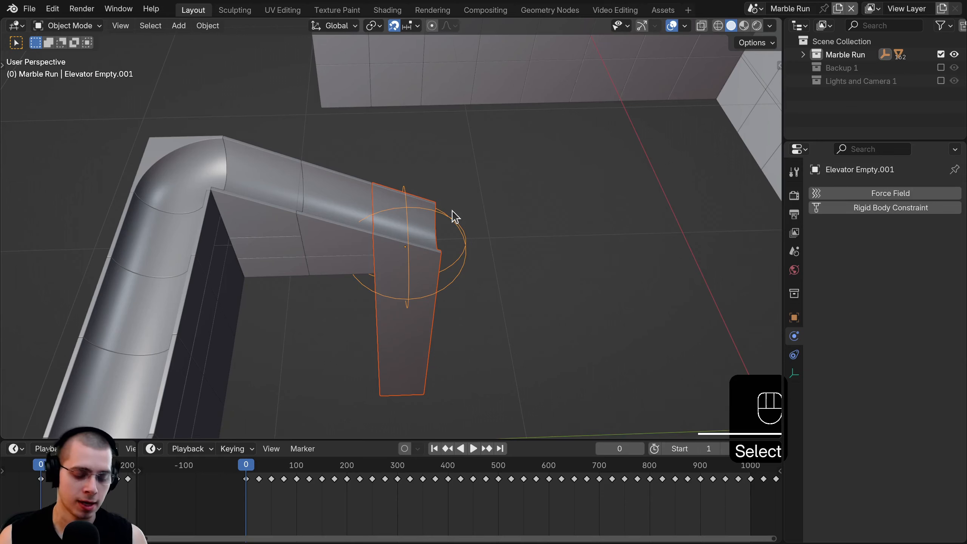
key("ctrl+p")
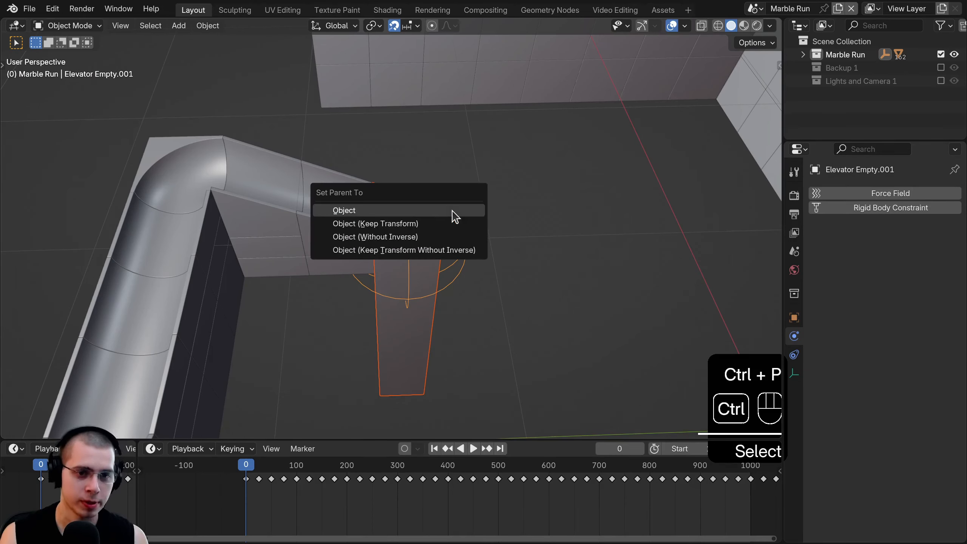
left_click(344, 224)
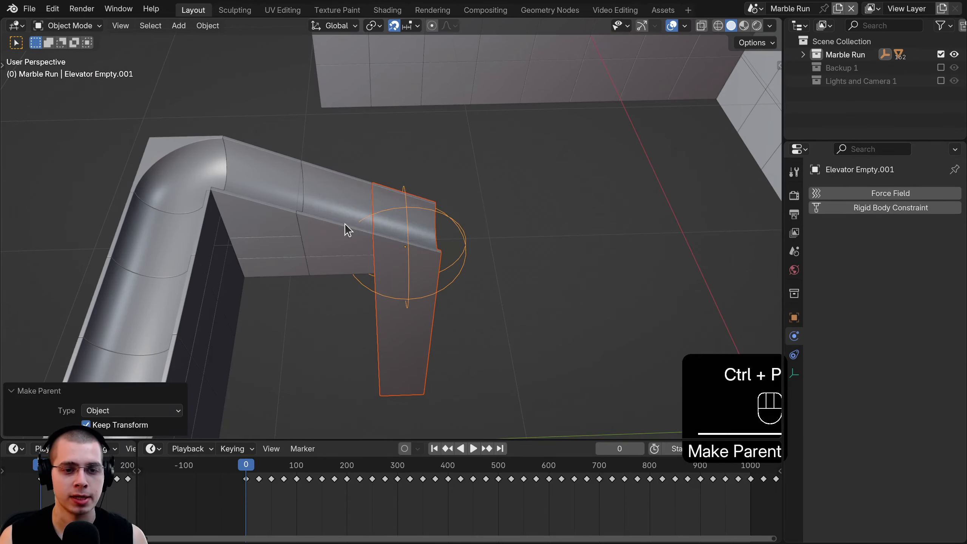
- Move the empty along Y so the block sits at the pipe's end, checking with playback
key("space")
left_click(469, 247)
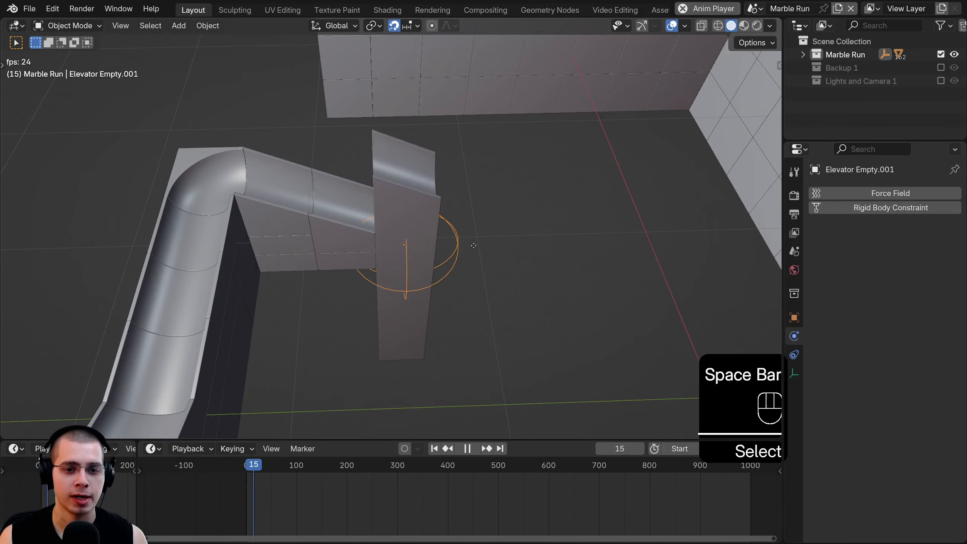
key("g")
left_click(442, 339)
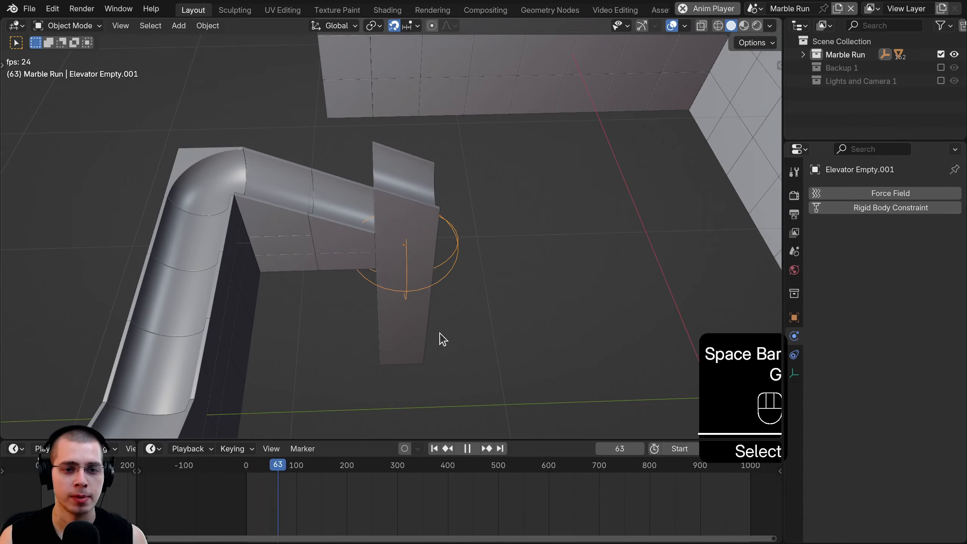
key("space")
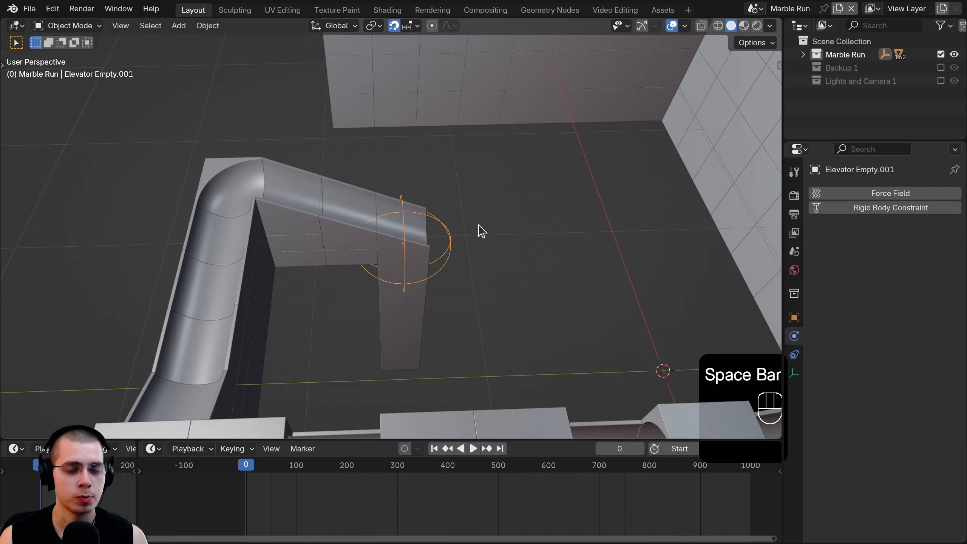
scroll(453, 246, "up", 1)
- In a right-side wireframe view, duplicate the Elevator.001 block and its empty 0.4 m along Y
left_click(425, 230, "shift")
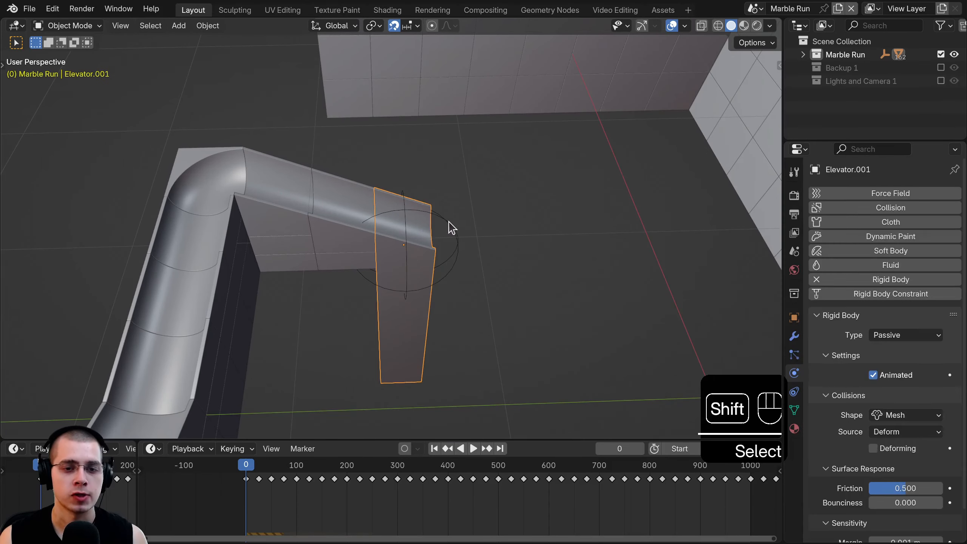
left_click(449, 226, "shift")
key("KP_1")
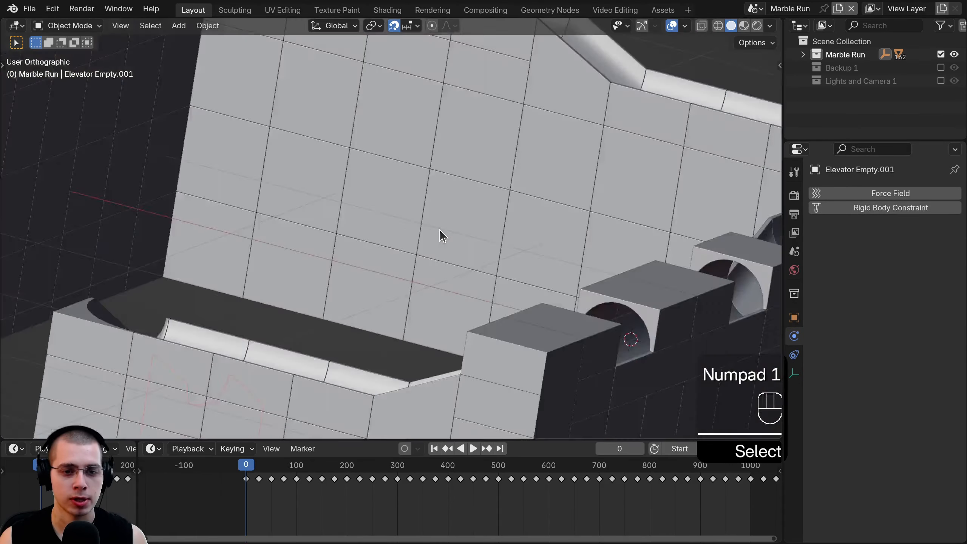
key("KP_3")
key("KP_3")
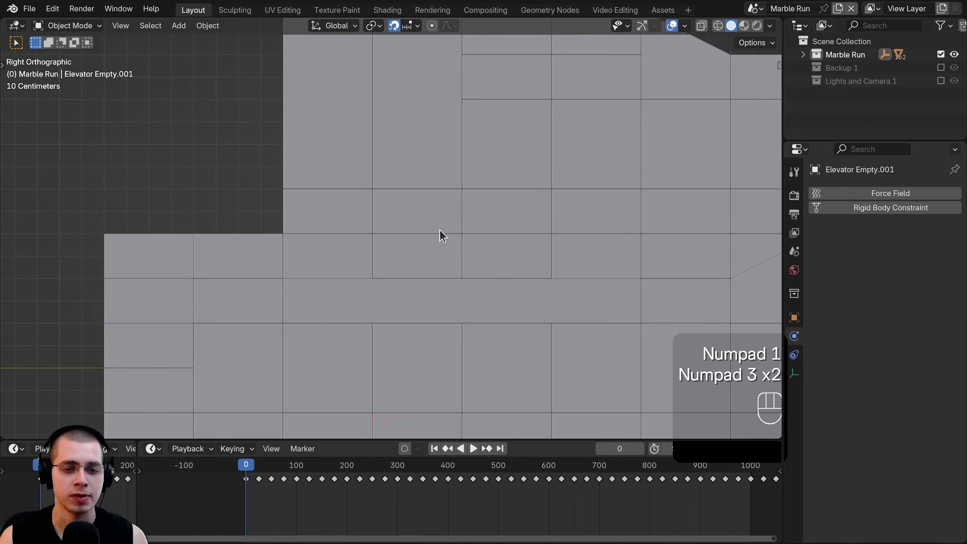
key("z")
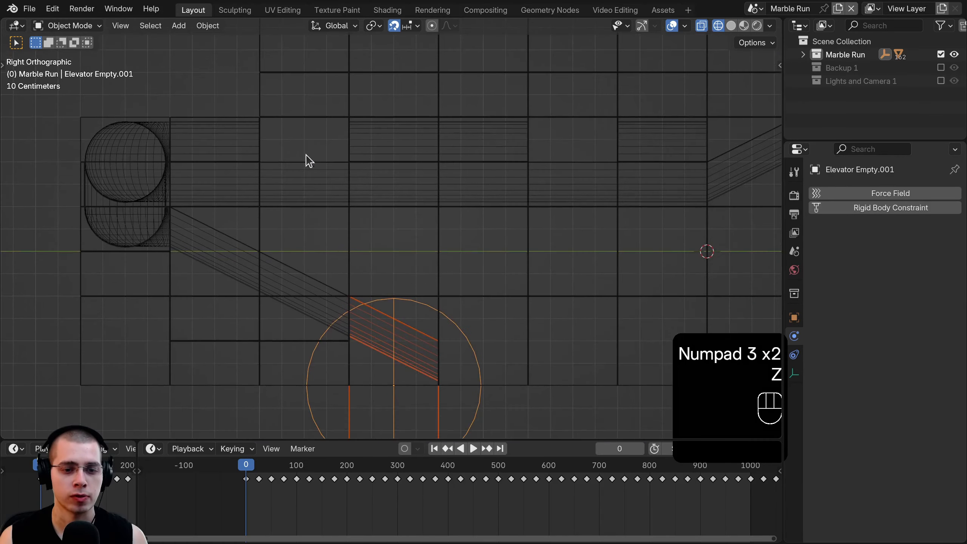
middle_click_drag(318, 343, 285, 178, "shift")
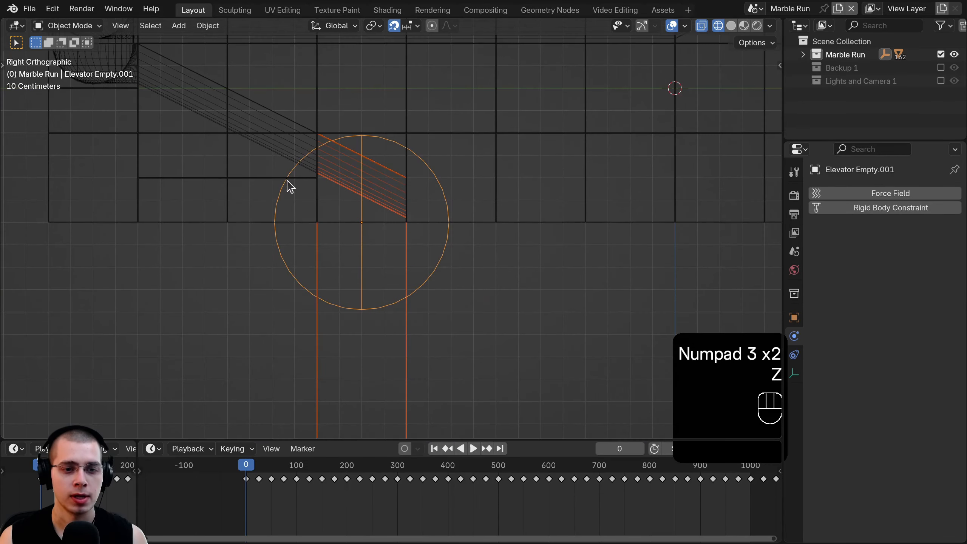
key("shift+d")
middle_click(396, 166)
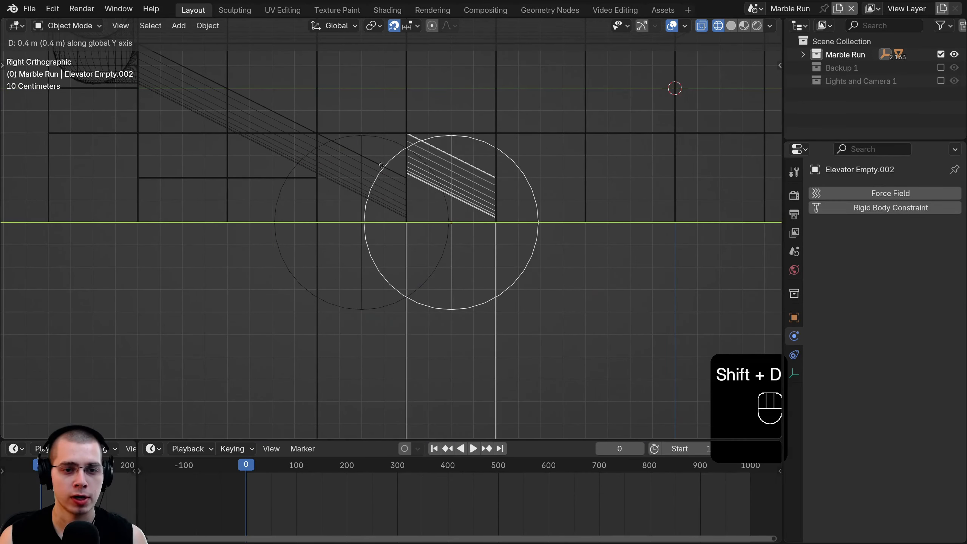
left_click(382, 170)
scroll(396, 211, "up", 3, "shift")
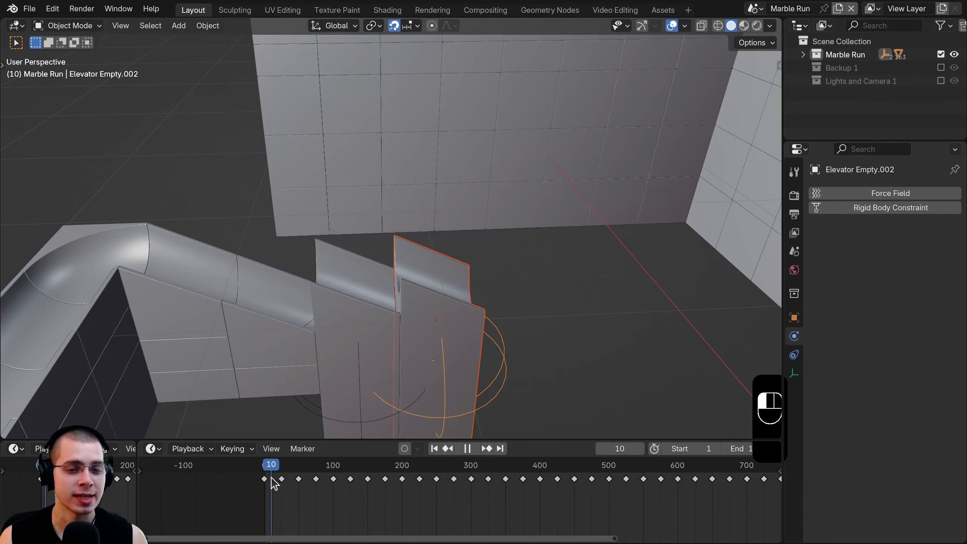
- Play the animation and compare how Elevator.001 and Elevator.002 rise
middle_click_drag(358, 309, 388, 271, "shift")
left_click(387, 273)
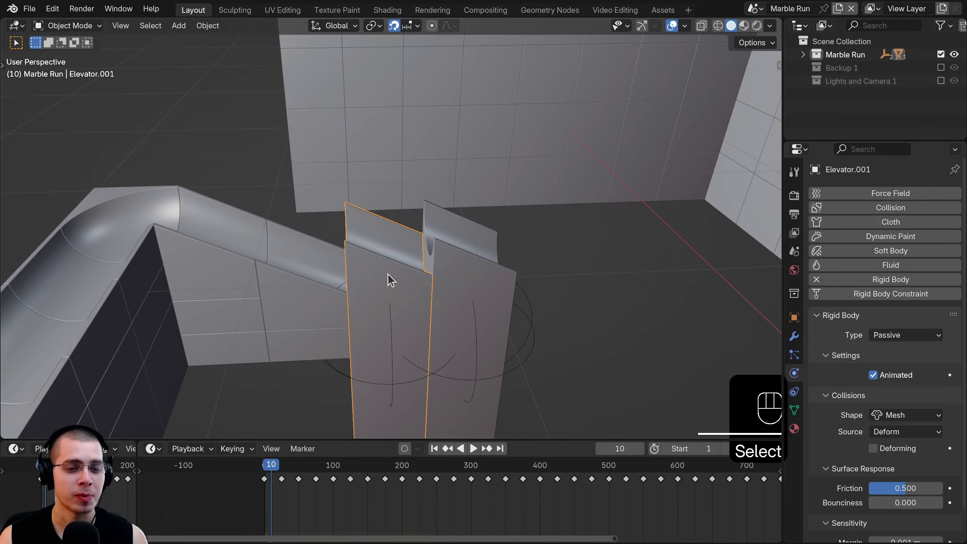
left_click(467, 238)
scroll(299, 493, "up", 2)
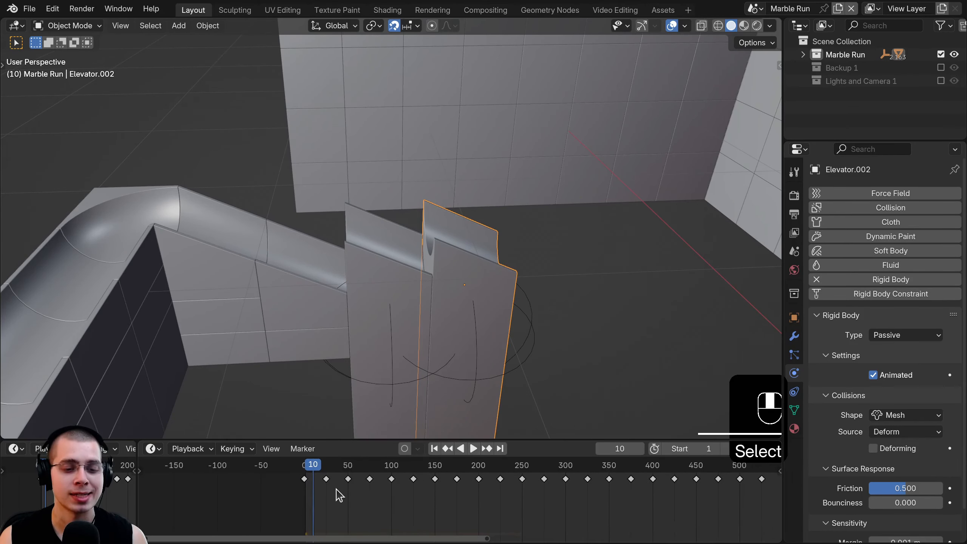
scroll(379, 273, "up", 1)
scroll(248, 492, "up", 2)
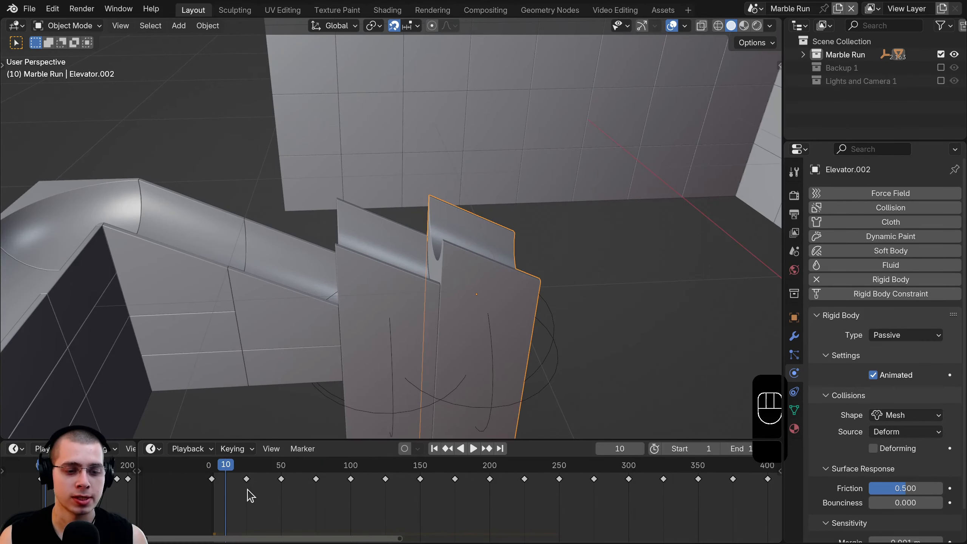
key("space")
left_click(382, 166)
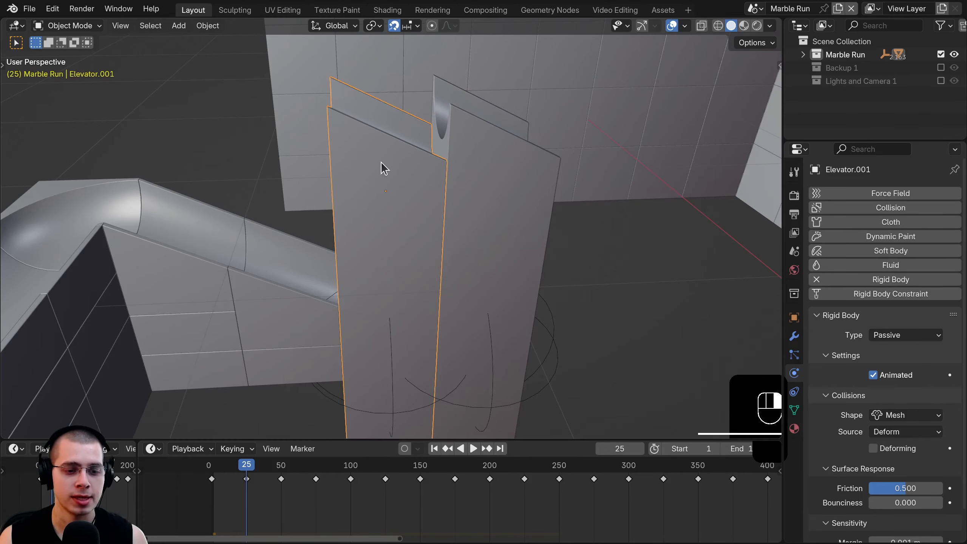
scroll(530, 520, "up", 3)
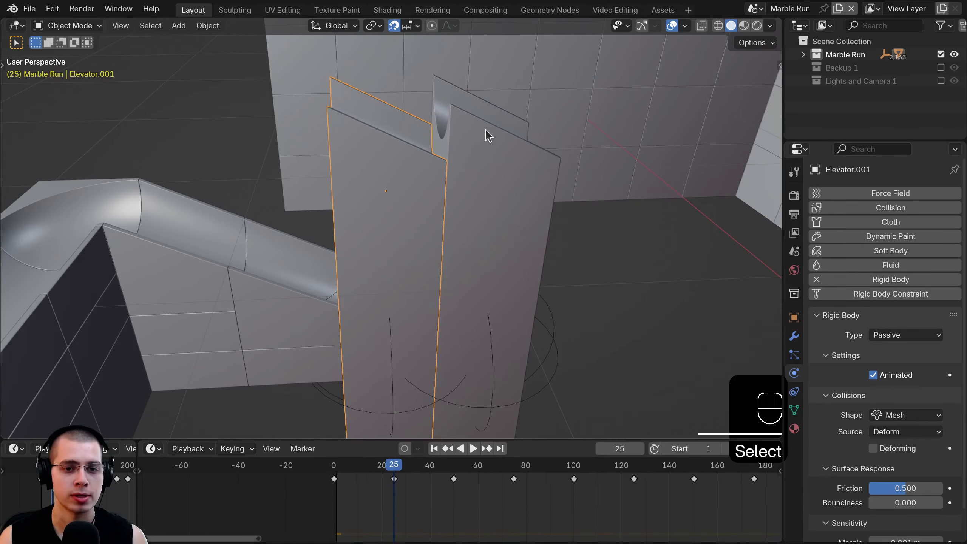
left_click(480, 146)
scroll(434, 502, "up", 3)
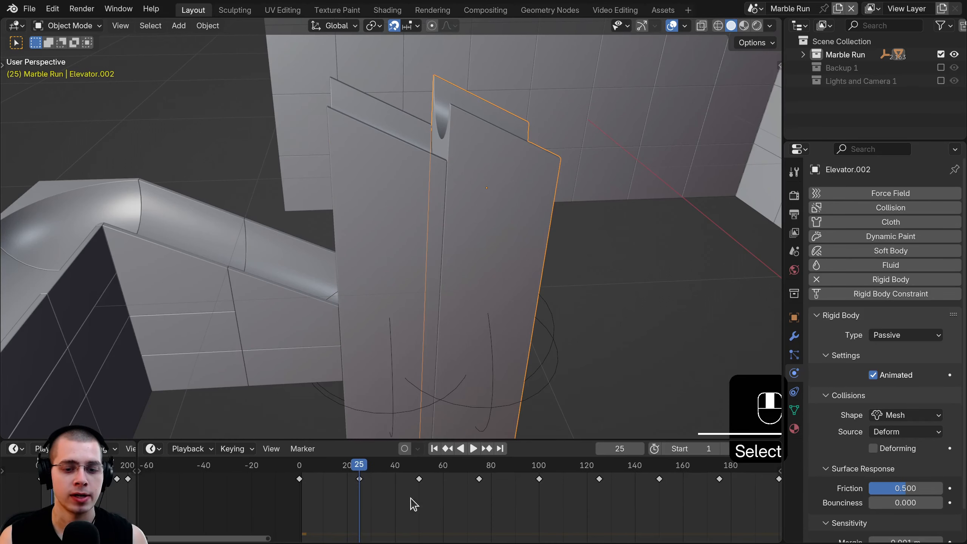
- Select all of Elevator.002's keyframes and shift them 25 frames earlier
scroll(434, 501, "up", 2)
key("a")
scroll(419, 495, "up", 1)
middle_click_drag(466, 492, 626, 487)
scroll(483, 481, "up", 1)
middle_click_drag(374, 491, 427, 481)
scroll(427, 481, "up", 1)
key("g")
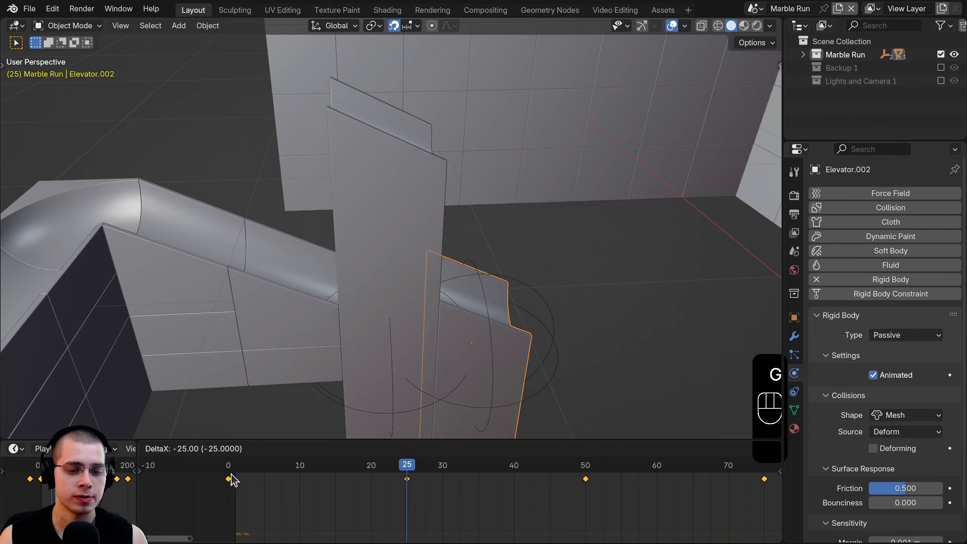
left_click(231, 478)
- Play and scrub the timeline to check the stagger, ending at frame 24
key("space")
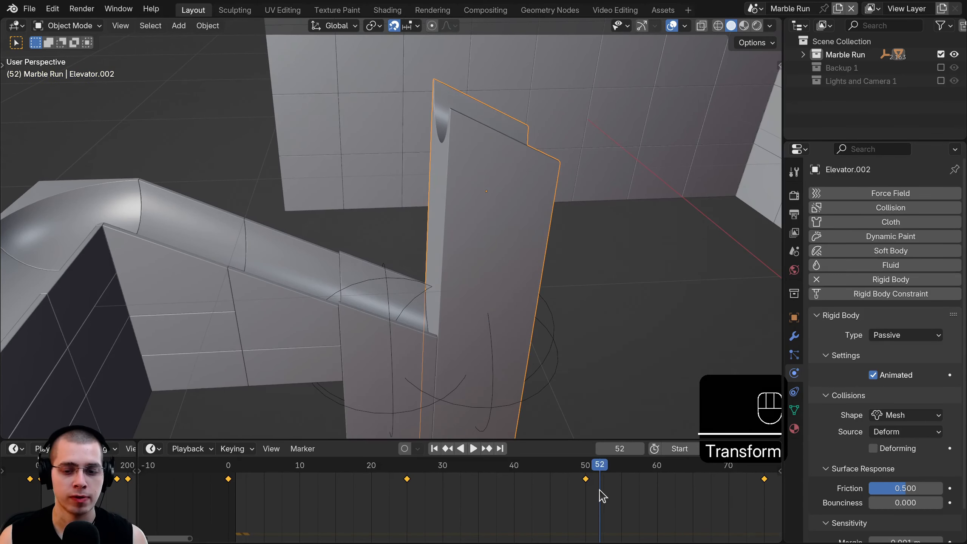
left_click_drag(516, 490, 668, 489)
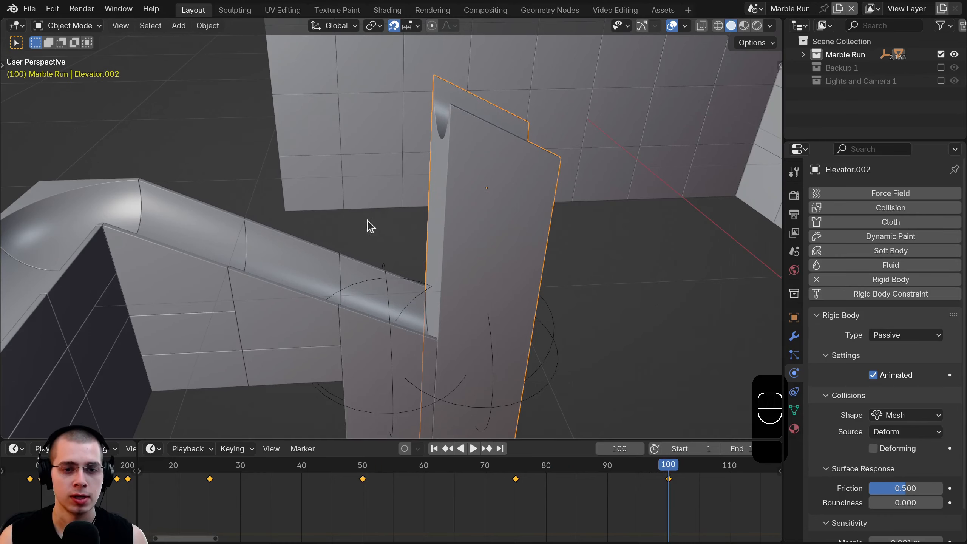
left_click(491, 343)
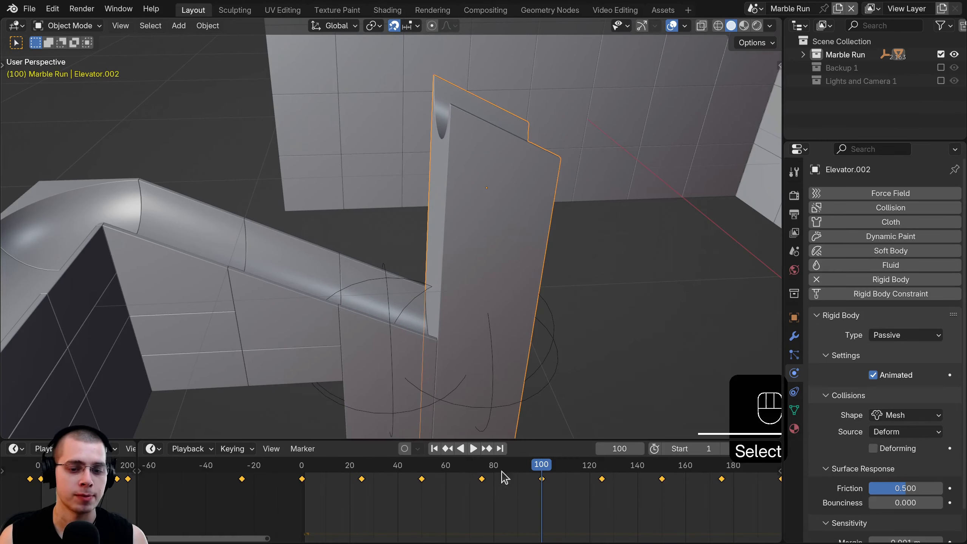
left_click_drag(469, 493, 278, 495)
scroll(422, 231, "down", 1)
key("space")
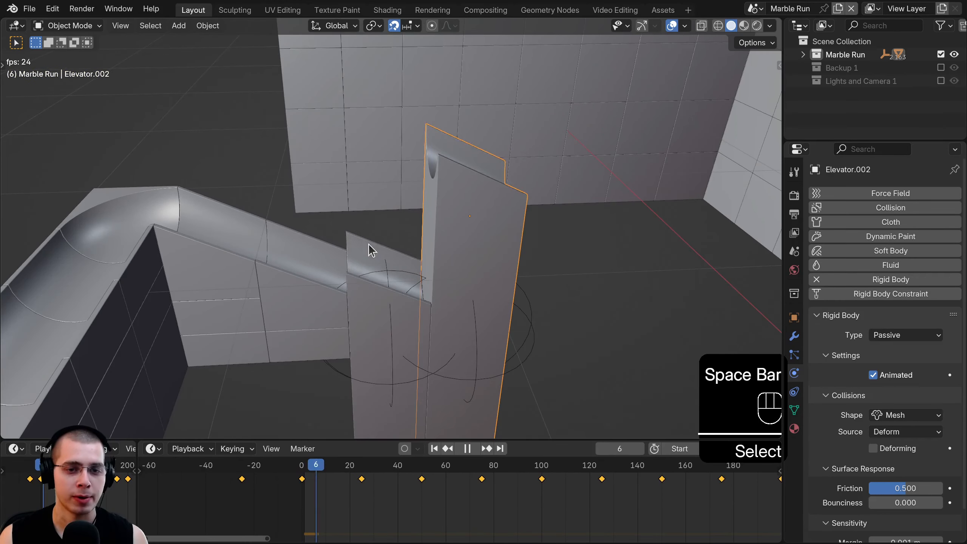
key("space")
left_click_drag(384, 517, 359, 506)
- Select the second elevator's empty, leaving it in place after a cancelled move
left_click(379, 139)
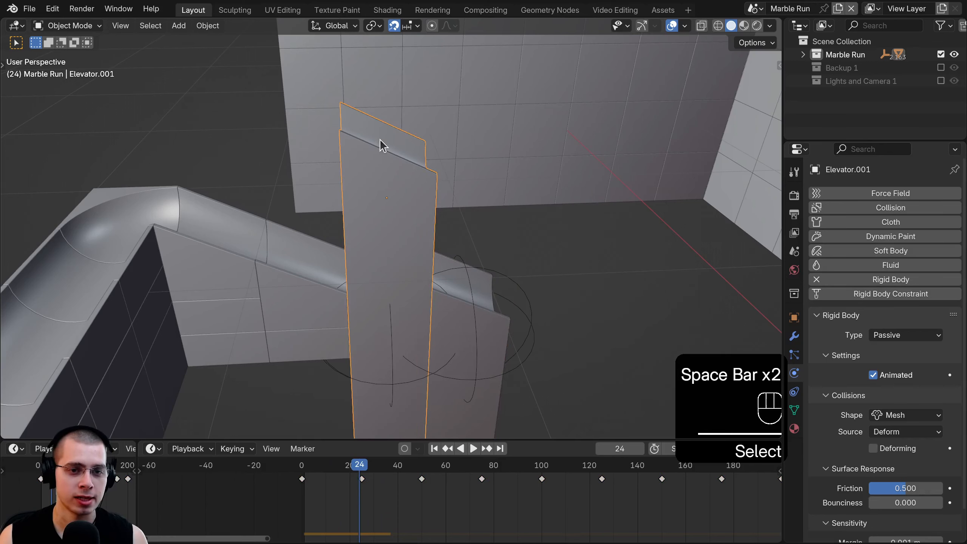
left_click(491, 323)
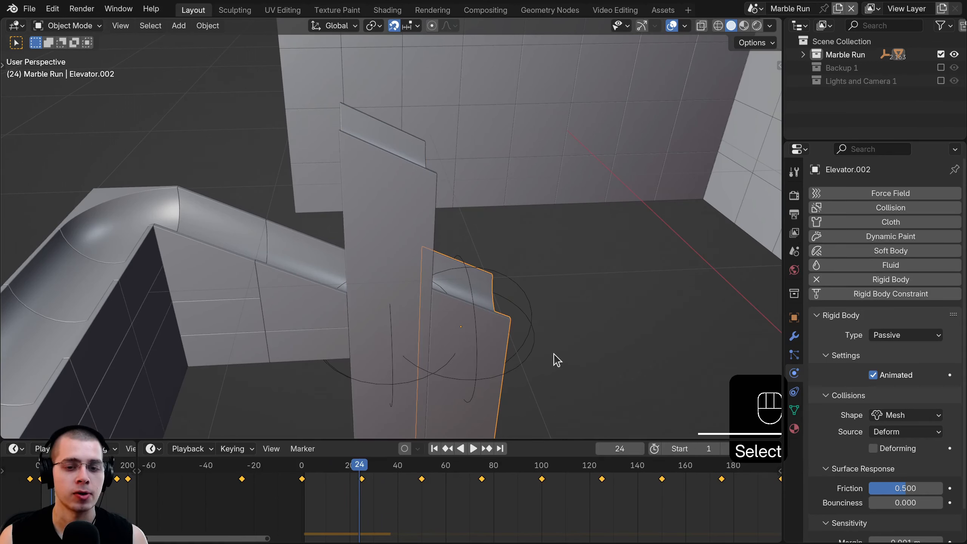
left_click(521, 292)
key("g")
right_click(524, 279)
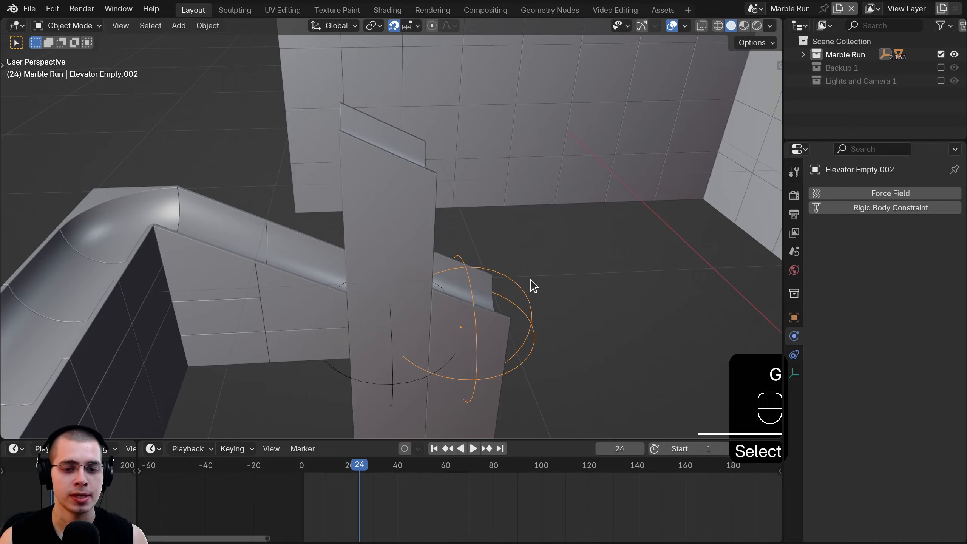
- At frame 25 in a right-side wireframe view, move the empty 0.6 m up along Z
key("KP_1")
key("KP_3")
key("z")
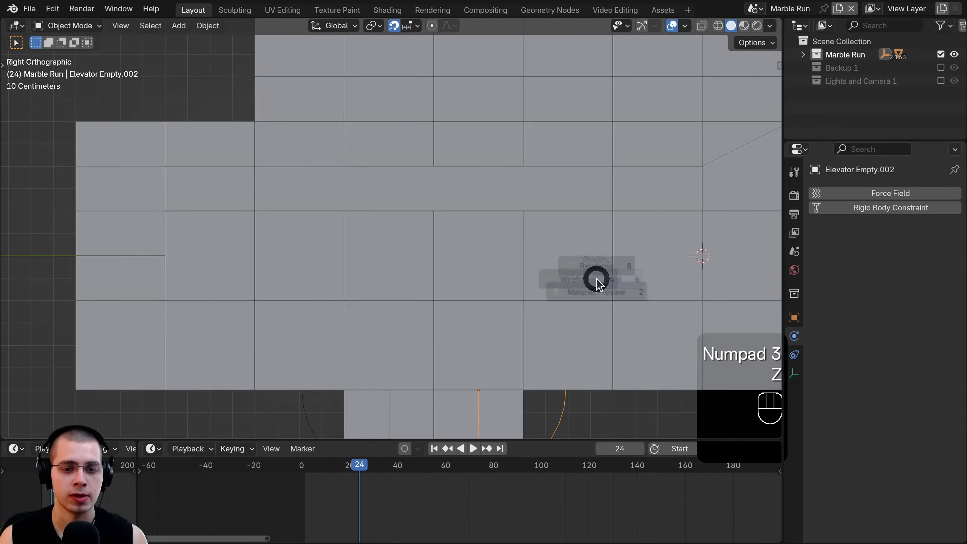
left_click(371, 243)
middle_click_drag(368, 238, 325, 255, "shift")
left_click(360, 488)
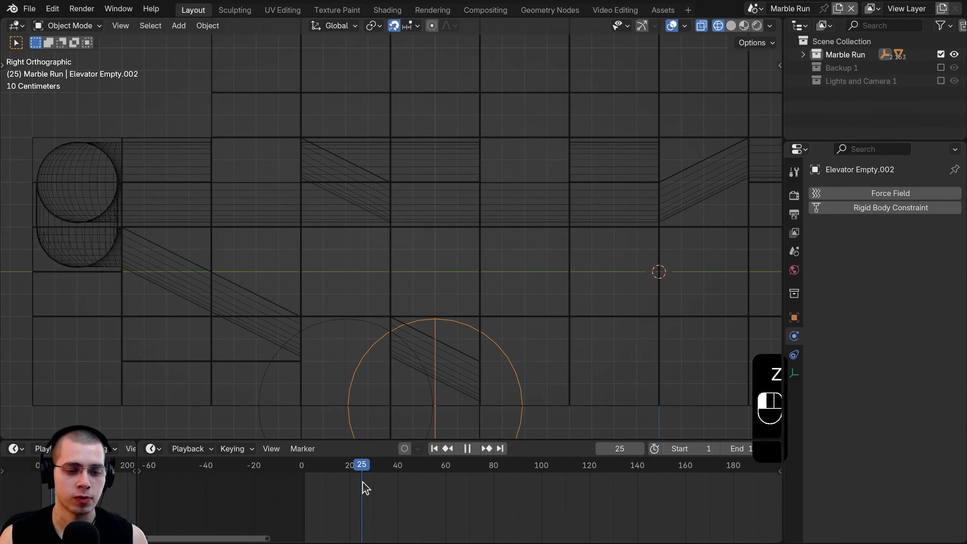
middle_click_drag(442, 365, 442, 393, "shift")
key("g")
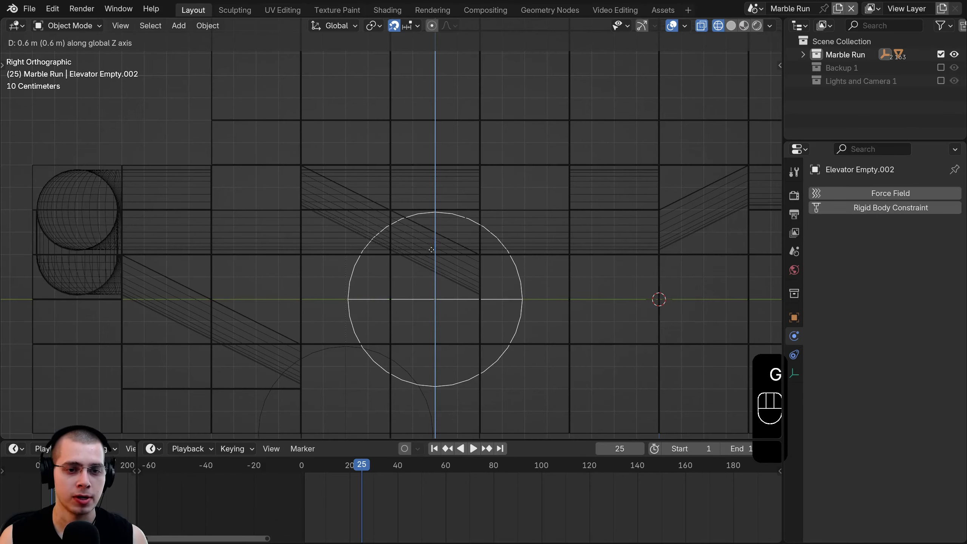
left_click(430, 252)
- Return to solid shading and play the animation to watch the elevators alternate
middle_click_drag(359, 186, 318, 242)
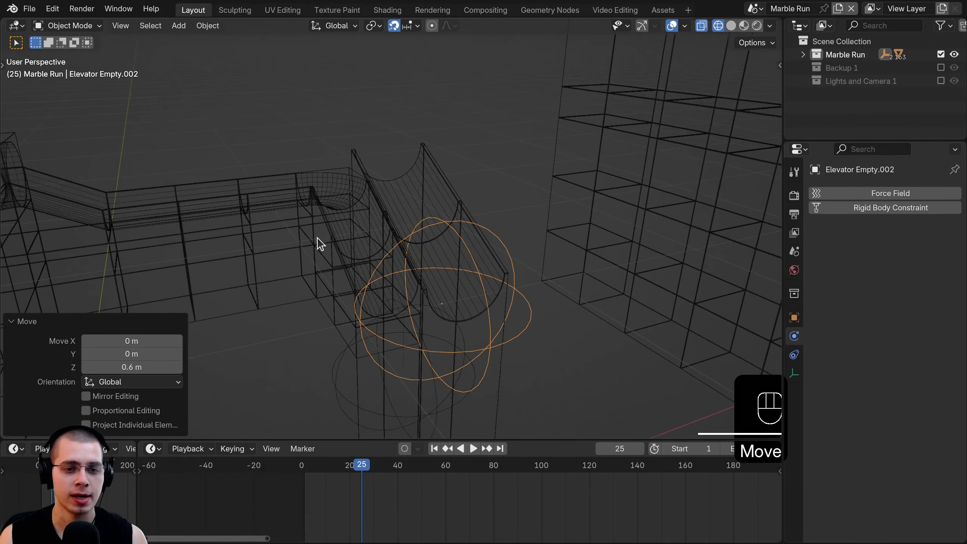
key("z")
scroll(416, 253, "up", 5)
left_click(400, 159)
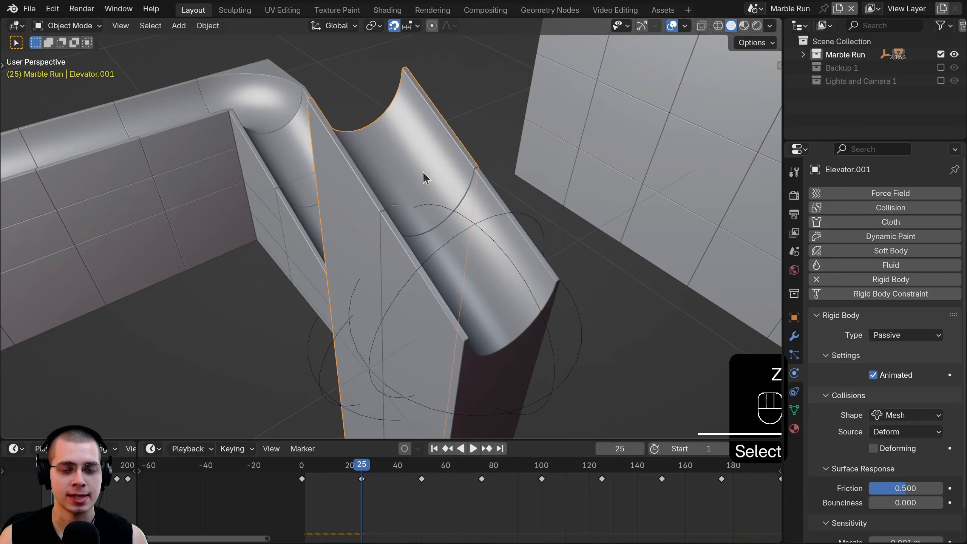
left_click(475, 204)
scroll(425, 230, "down", 3)
middle_click_drag(426, 231, 486, 266)
scroll(353, 221, "up", 3)
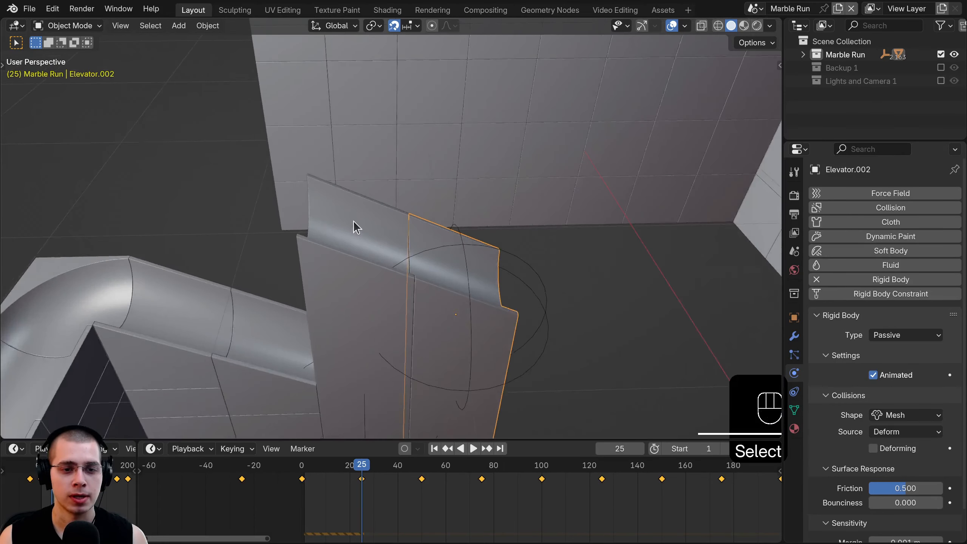
scroll(449, 281, "down", 3)
key("space")
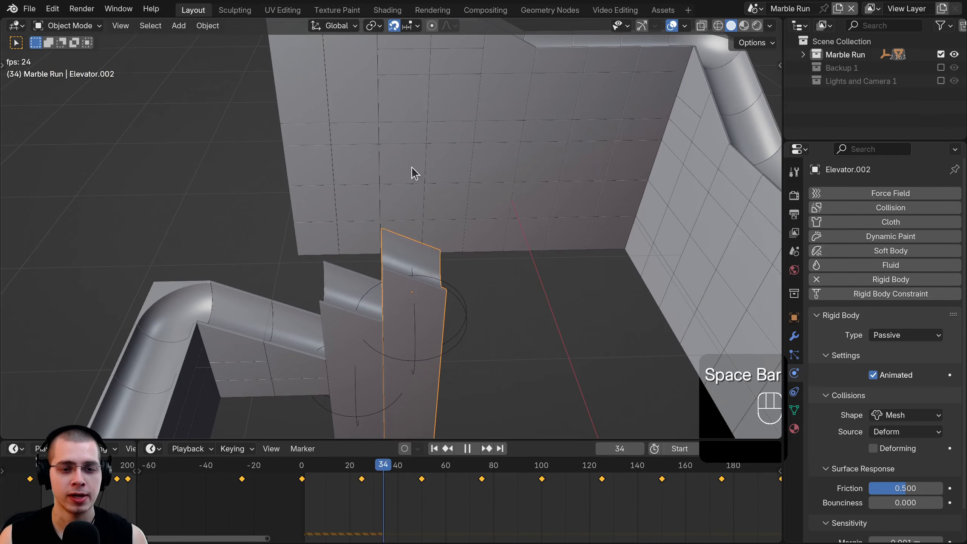
key("space")
- At frame 50, select the first elevator's empty and Elevator.001 block
scroll(424, 487, "up", 2)
left_click_drag(422, 493, 415, 491)
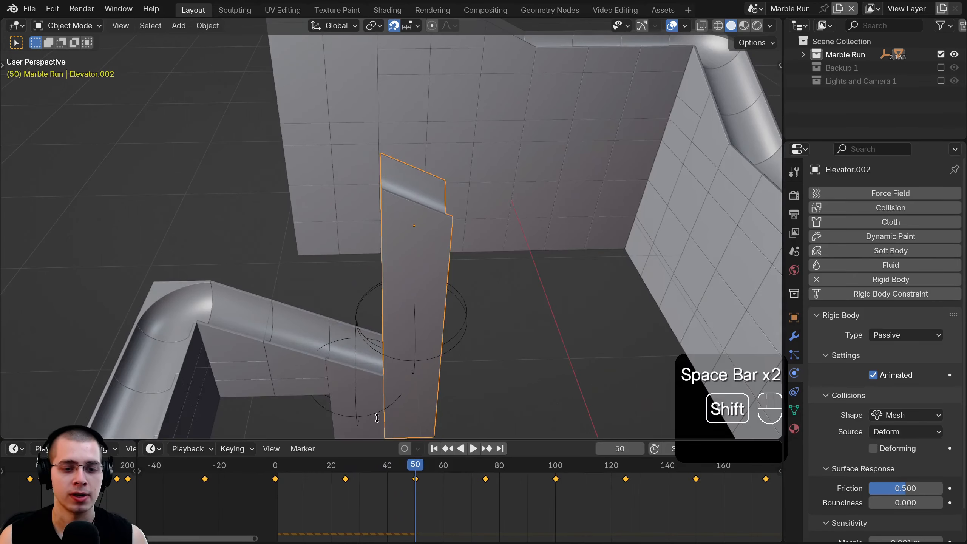
middle_click_drag(366, 396, 364, 292, "shift")
right_click(365, 176)
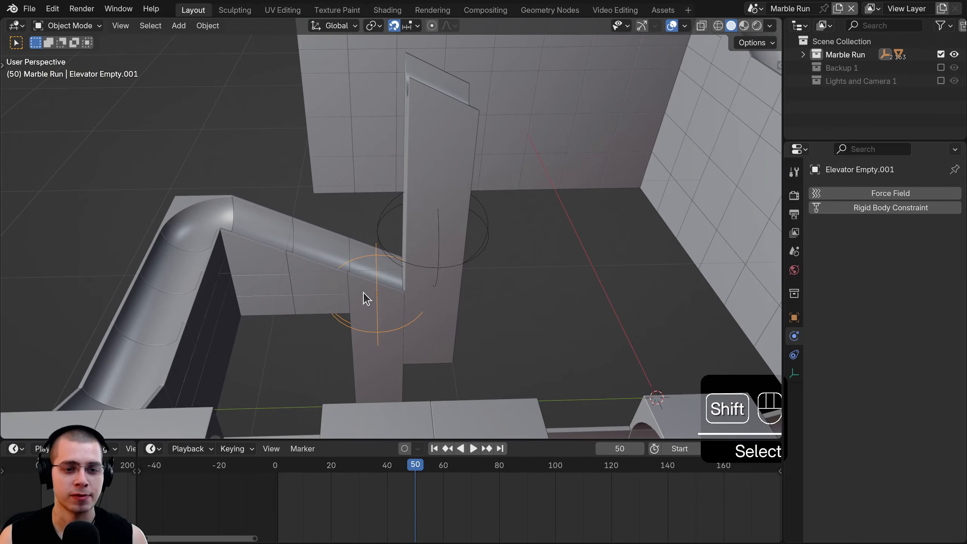
right_click(364, 292)
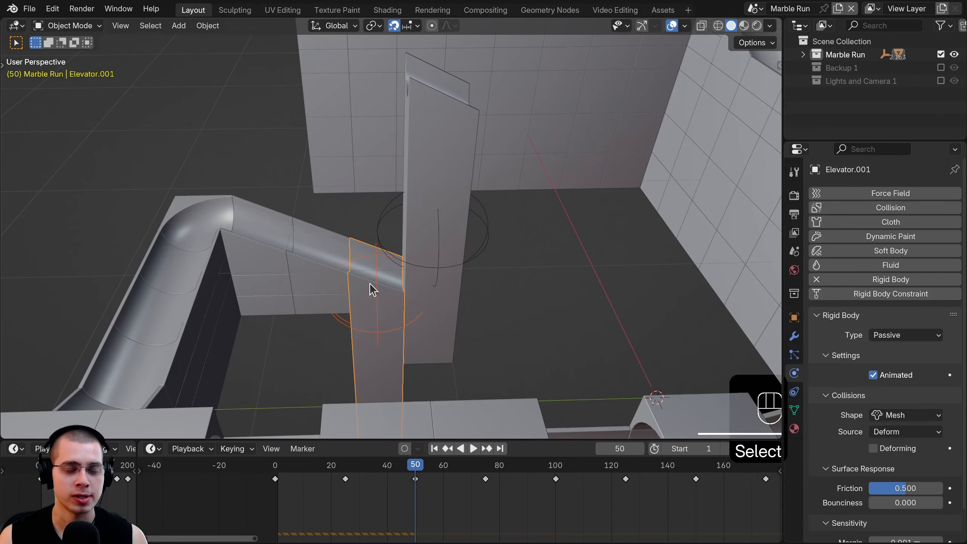
right_click(376, 303, "shift")
- Duplicate the first elevator and its empty 0.8 m along Y and raise it 1.2 m
key("KP_3")
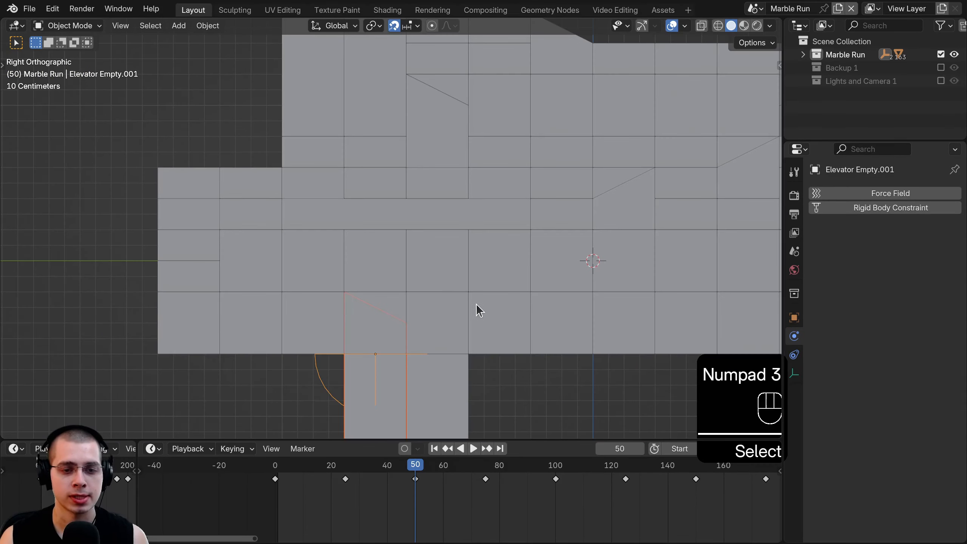
key("z")
key("shift+d")
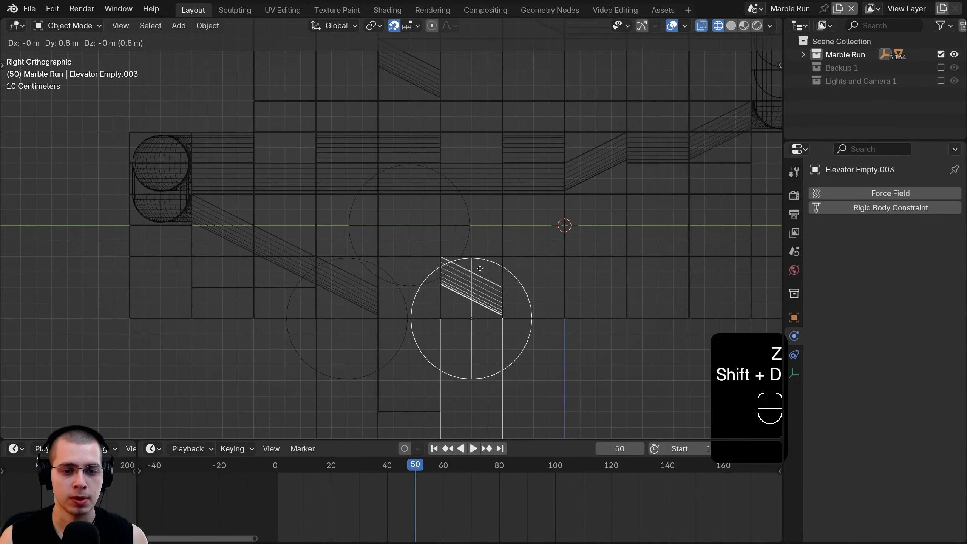
left_click(480, 270)
middle_click_drag(479, 276, 438, 375, "shift")
key("g")
key("z")
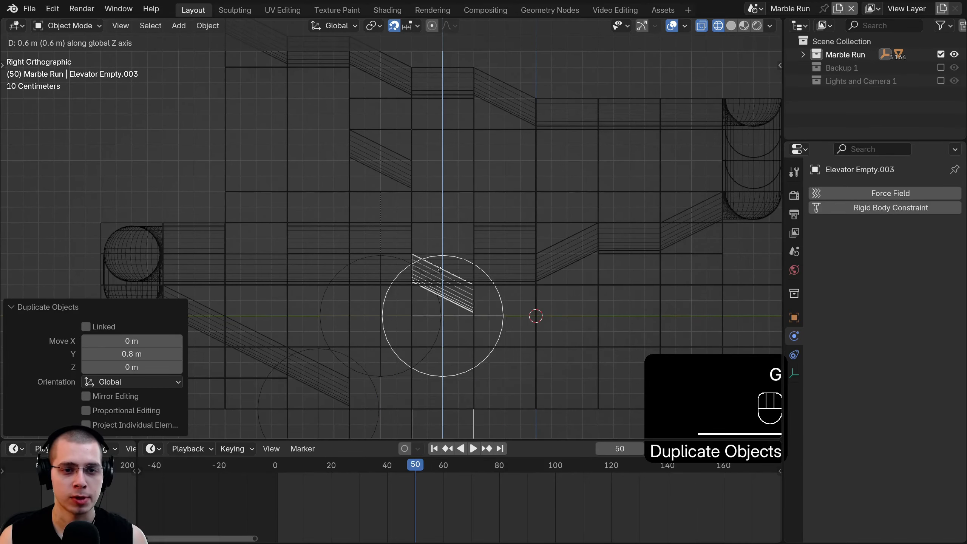
left_click(446, 183)
- Switch back to solid shading and play the animation to test the third elevator
scroll(345, 210, "up", 2)
scroll(345, 209, "up", 5, "shift")
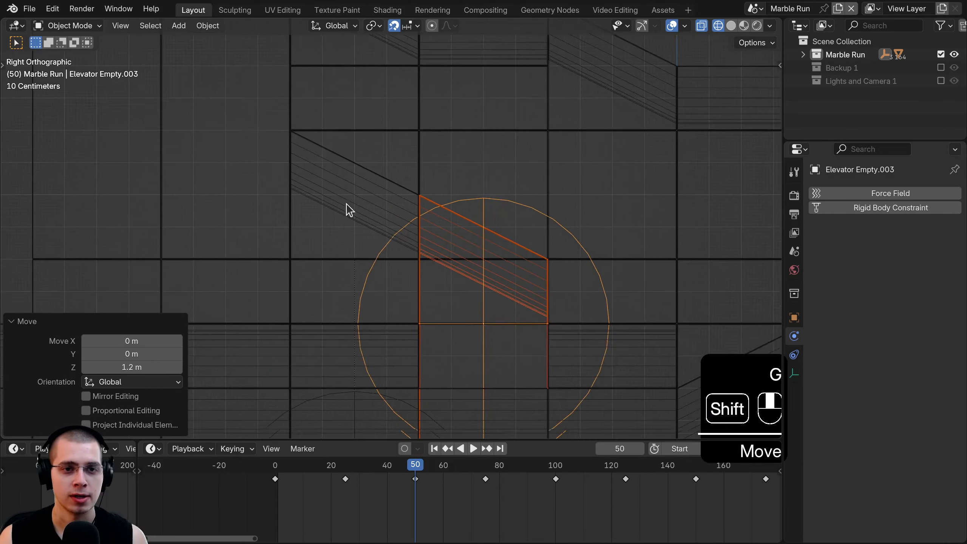
scroll(376, 206, "up", 2)
key("z")
mouse_move(525, 254)
middle_mouse_down()
mouse_move(541, 345)
mouse_move(399, 306)
middle_mouse_up()
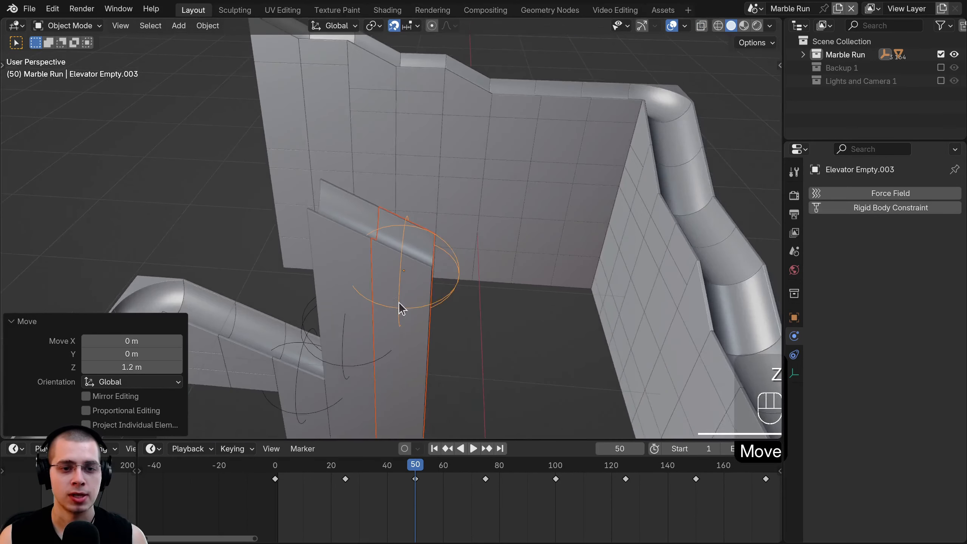
key("space")
key("space")
middle_click_drag(290, 352, 321, 342)
key("space")
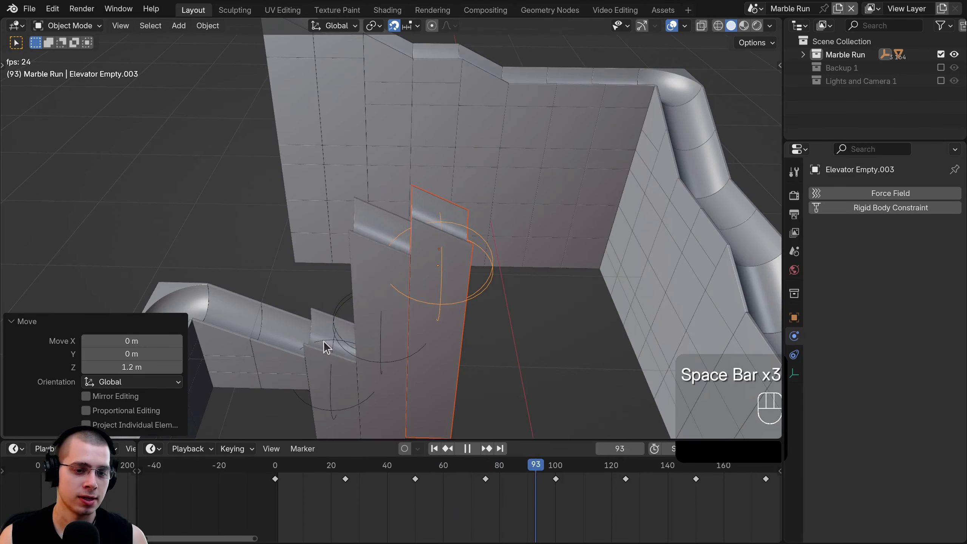
key("space")
key("space")
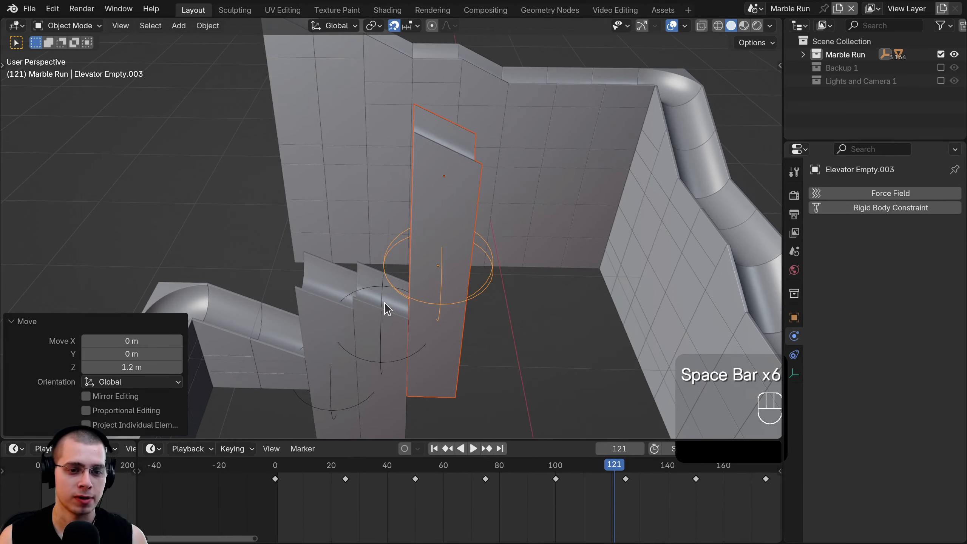
key("space")
middle_click_drag(414, 262, 378, 274, "shift")
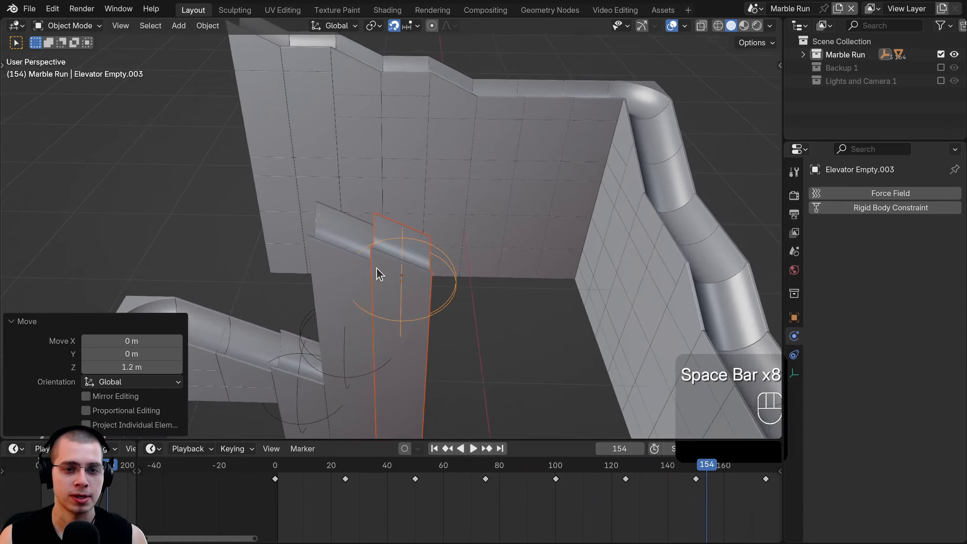
scroll(378, 274, "down", 4)
scroll(423, 266, "up", 6)
- In a right-side wireframe view, copy Elevator.002 into a new piece offset sideways and higher
key("a")
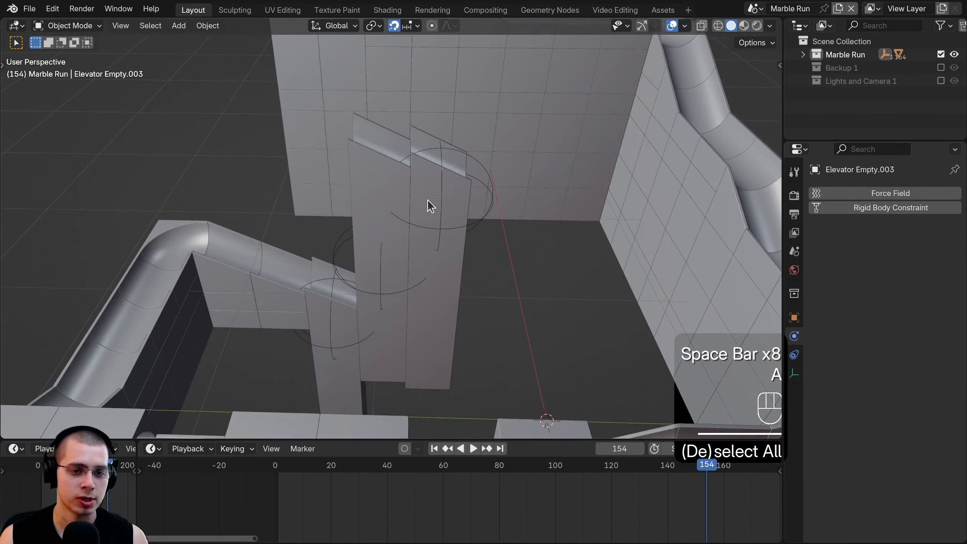
left_click(369, 251, "shift")
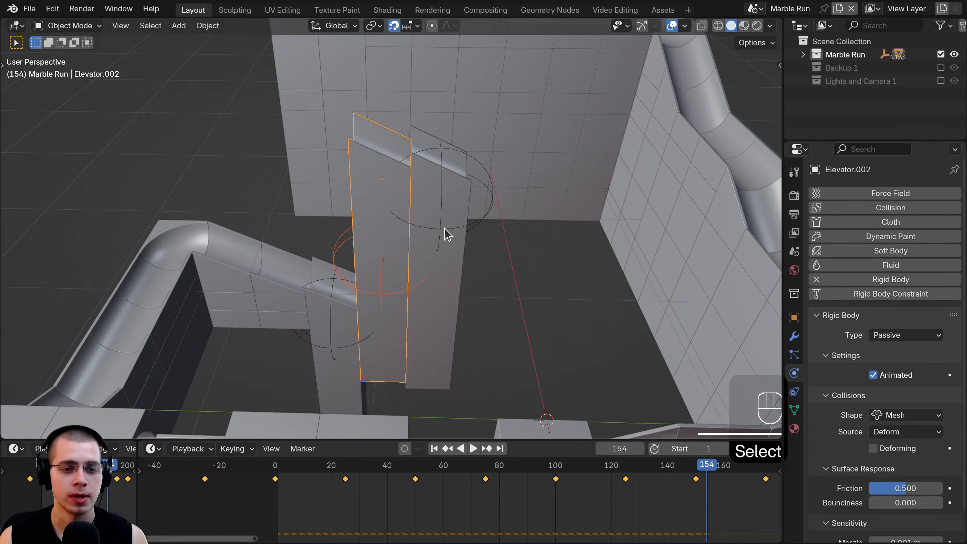
key("KP_3")
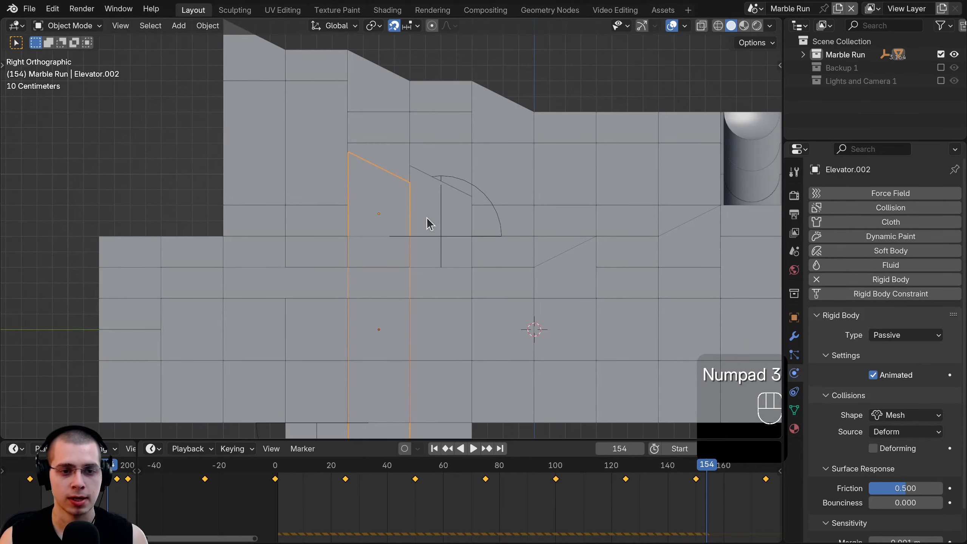
left_click_drag(298, 523, 324, 511)
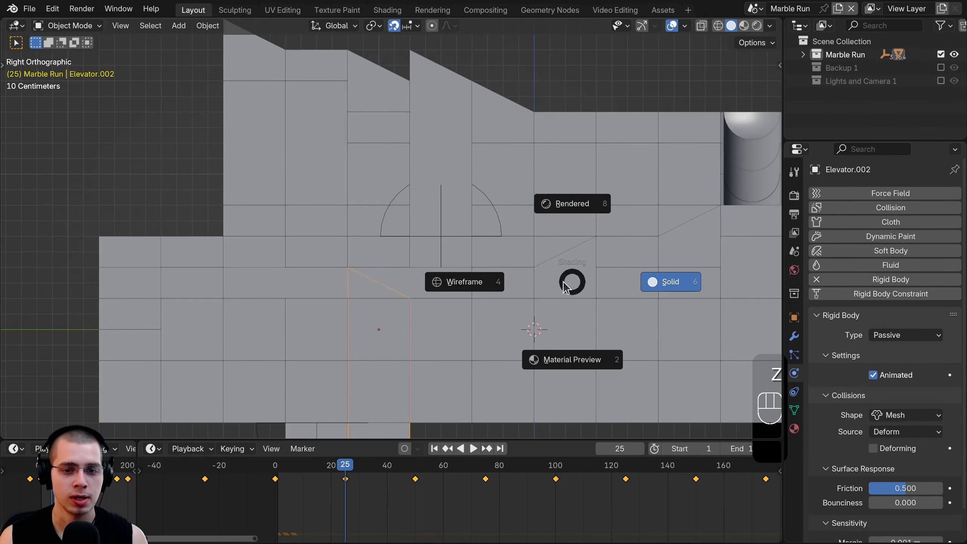
left_click(465, 281)
middle_click_drag(302, 281, 328, 337, "shift")
key("shift+d")
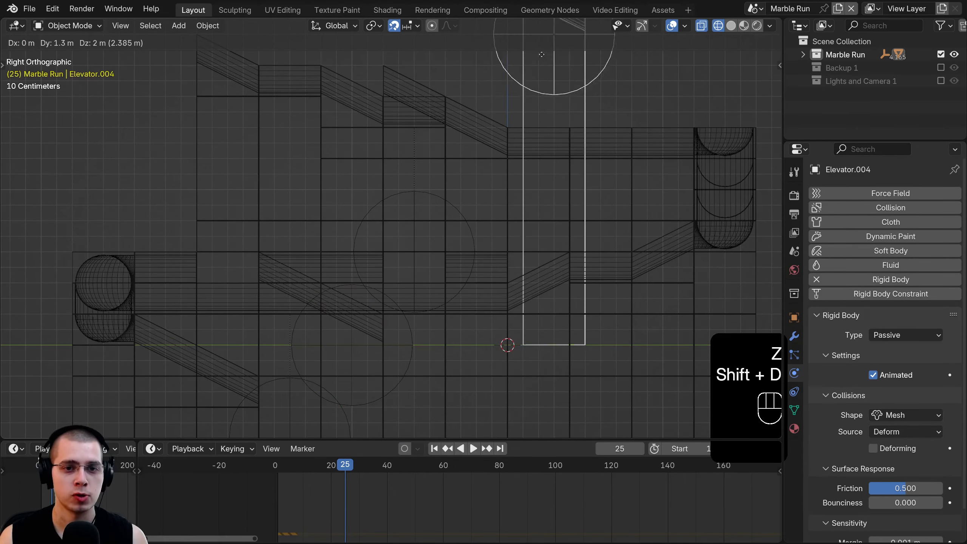
left_click(462, 161)
- Return to solid shading and select Elevator Empty.002, Elevator.002 and the new Elevator.004
mouse_move(461, 161)
middle_mouse_down()
mouse_move(445, 207)
mouse_move(410, 214)
middle_mouse_up()
key("z")
left_click(512, 187)
middle_click_drag(514, 186, 378, 160)
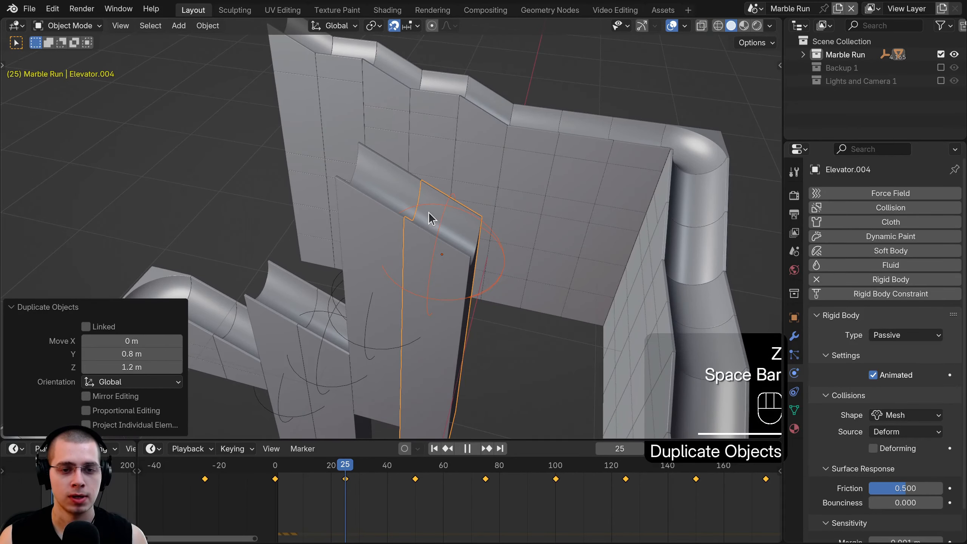
middle_click_drag(427, 218, 324, 317)
scroll(445, 213, "down", 3)
key("a")
key("a")
left_click(327, 317)
left_click(355, 301)
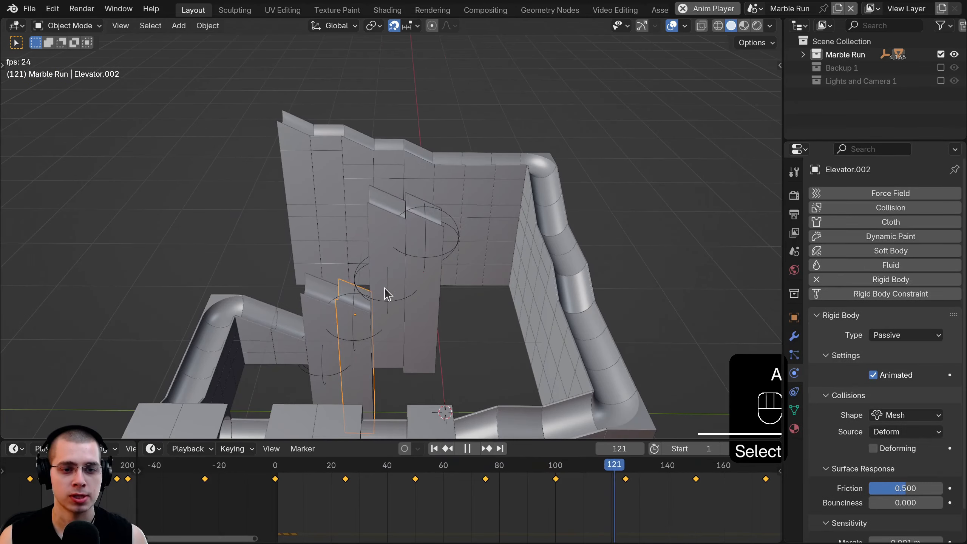
left_click(426, 273)
- Orbit around the elevator tower and marble run to watch the lift during playback
middle_click_drag(426, 273, 460, 216)
middle_click_drag(405, 251, 447, 186)
middle_click_drag(281, 156, 319, 200)
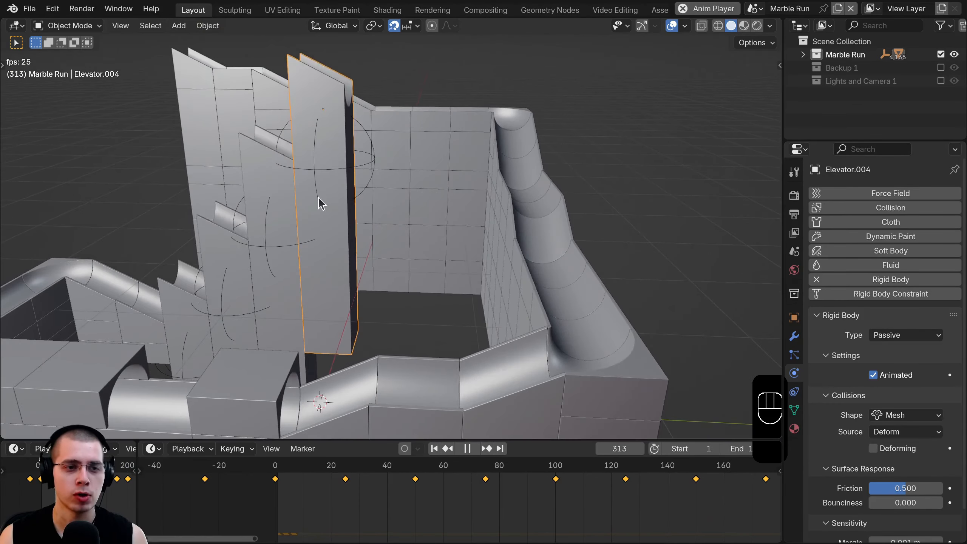
middle_click_drag(494, 107, 364, 91)
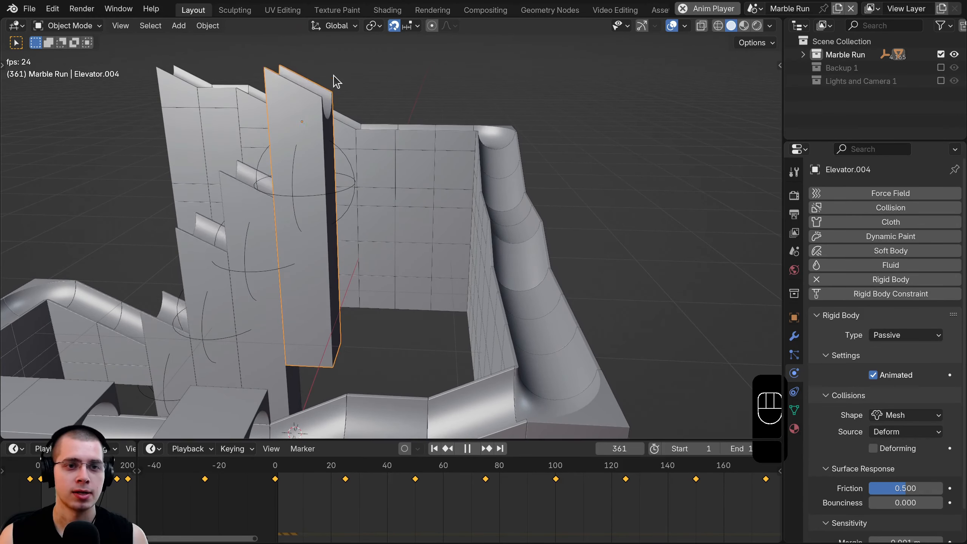
middle_click_drag(551, 165, 379, 169)
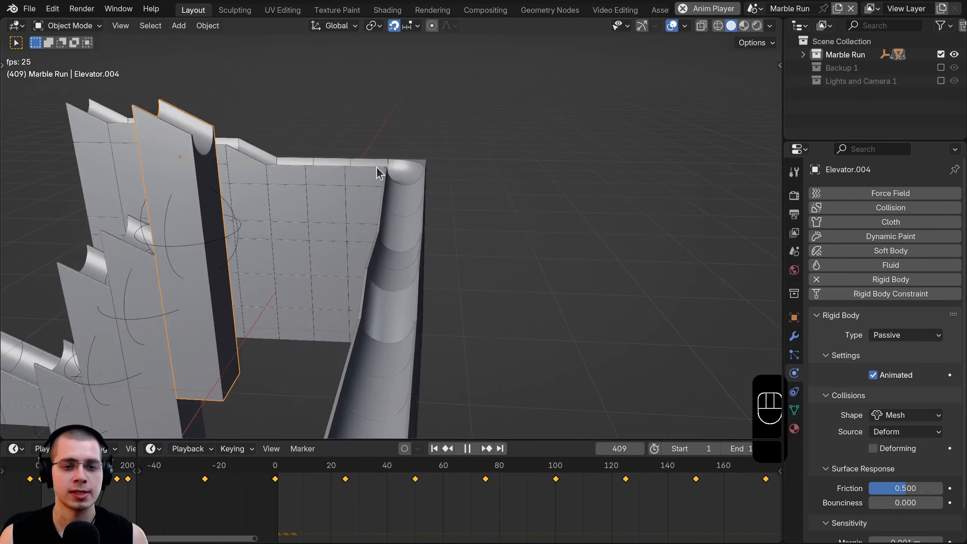
scroll(379, 170, "down", 2)
middle_click_drag(386, 209, 616, 175, "shift")
key("a")
scroll(616, 174, "down", 2)
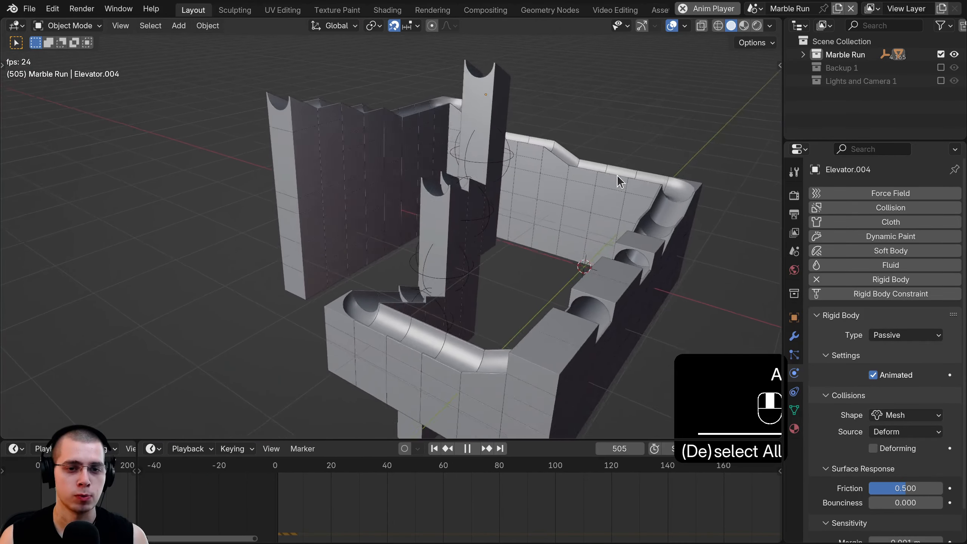
middle_click_drag(534, 222, 400, 262)
middle_click_drag(400, 262, 543, 269, "shift")
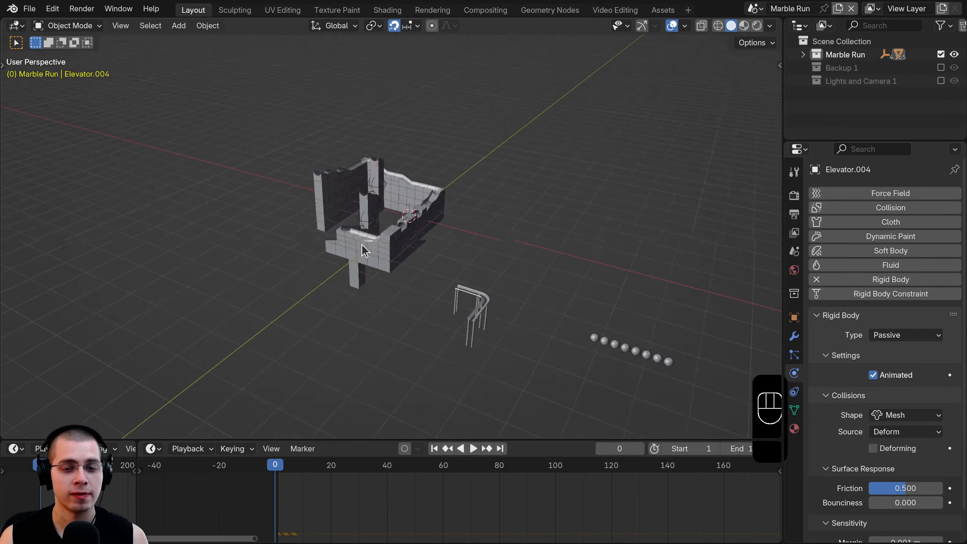
scroll(365, 251, "up", 3)
- Move Marble 1.002 over the track from the top view and raise it 4 m
middle_click_drag(392, 242, 539, 270)
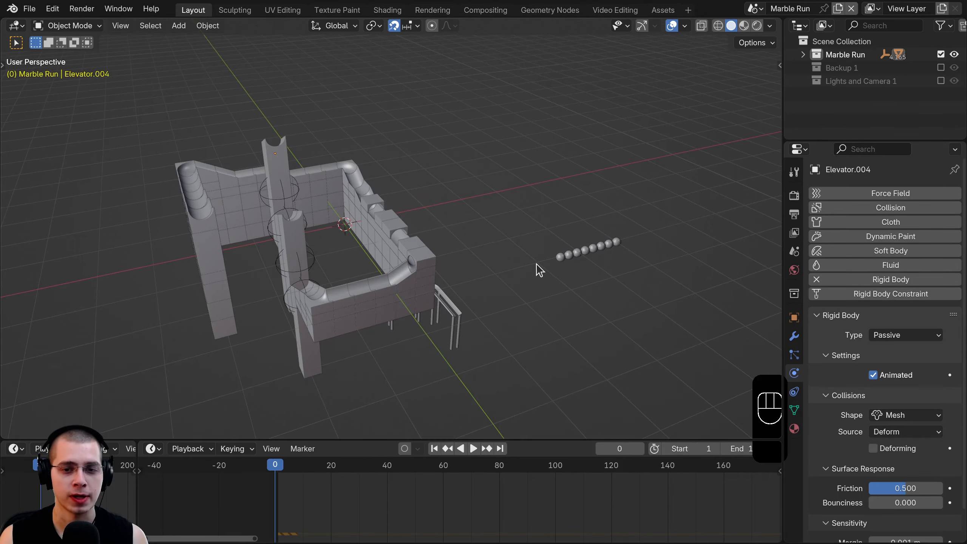
left_click(560, 258)
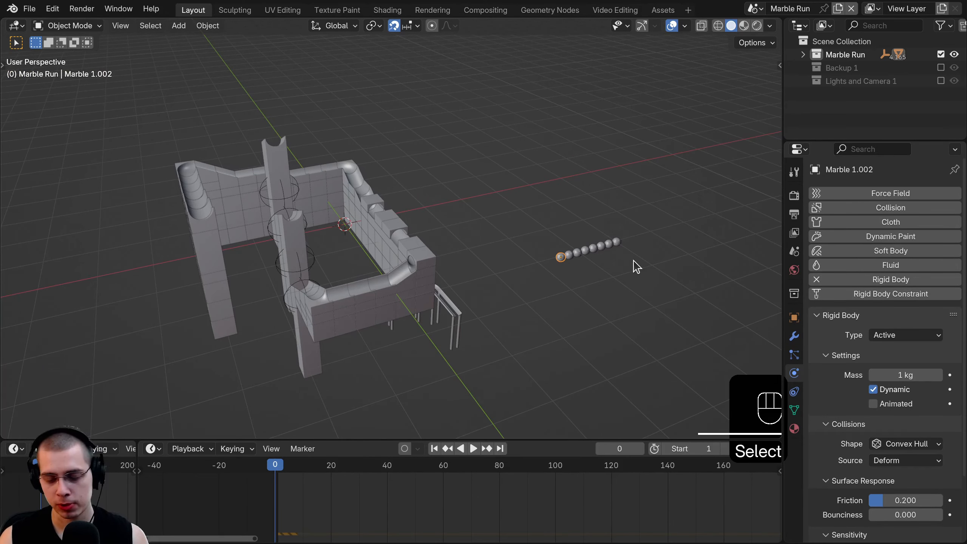
key("KP_7")
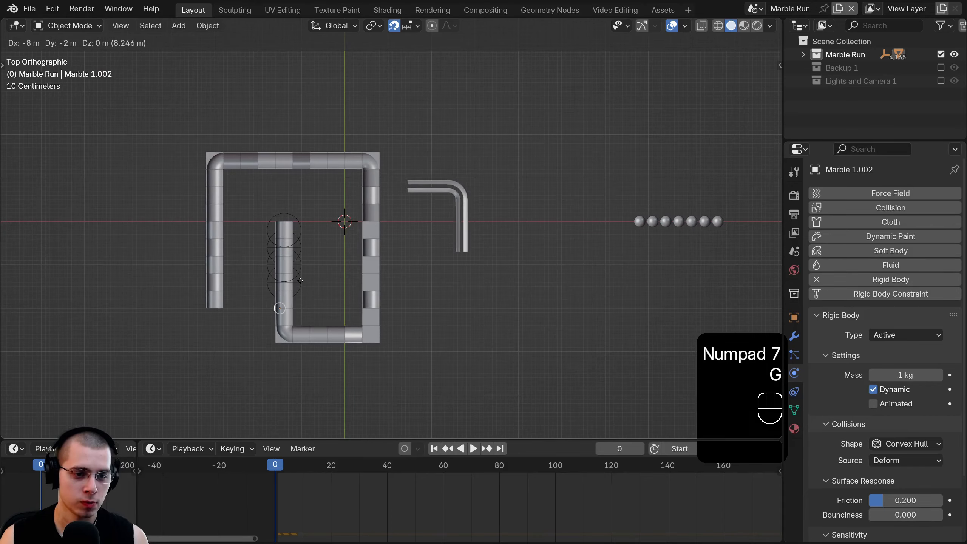
left_click(300, 280)
key("KP_3")
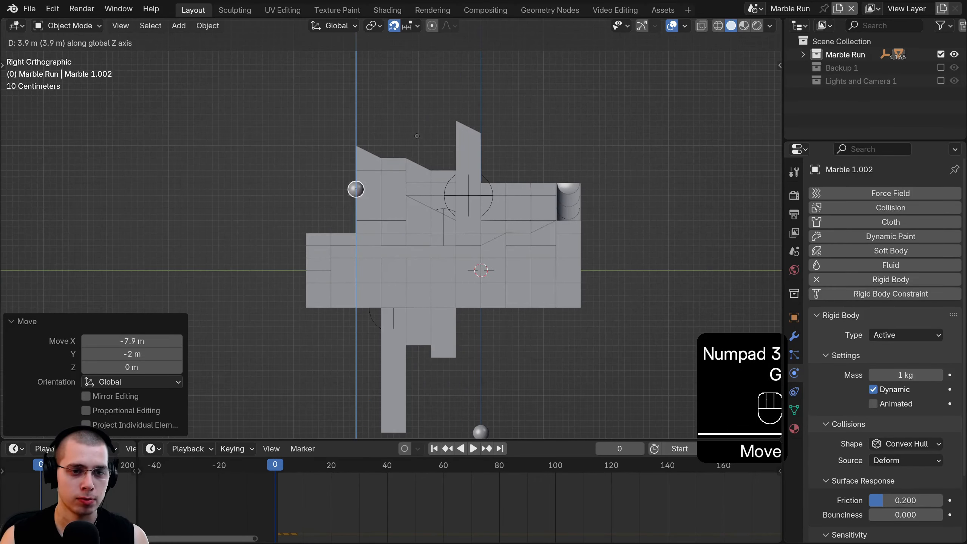
left_click(417, 136)
middle_click_drag(417, 135, 432, 262)
scroll(391, 161, "up", 3)
- Play the simulation to watch the marble roll, then stop and rewind to the start
key("space")
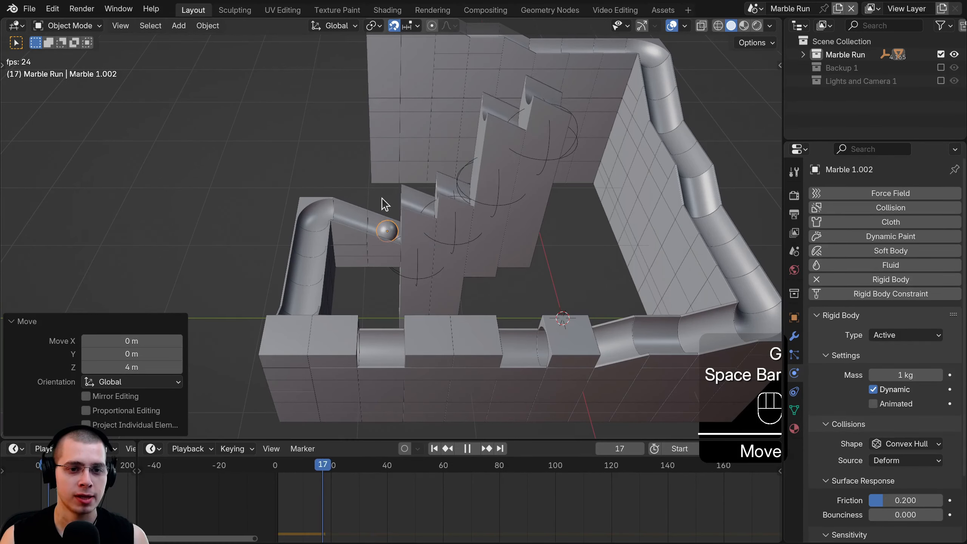
scroll(408, 205, "up", 3)
middle_click_drag(421, 194, 337, 302)
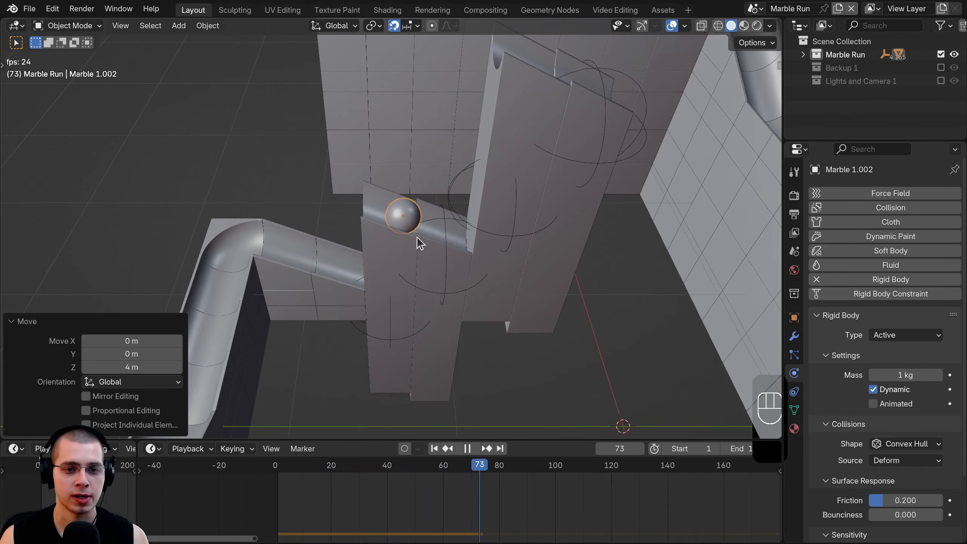
middle_click_drag(478, 231, 441, 271, "shift")
scroll(514, 187, "down", 2)
middle_click_drag(458, 219, 427, 236, "shift")
scroll(516, 203, "down", 4)
middle_click_drag(509, 214, 480, 244)
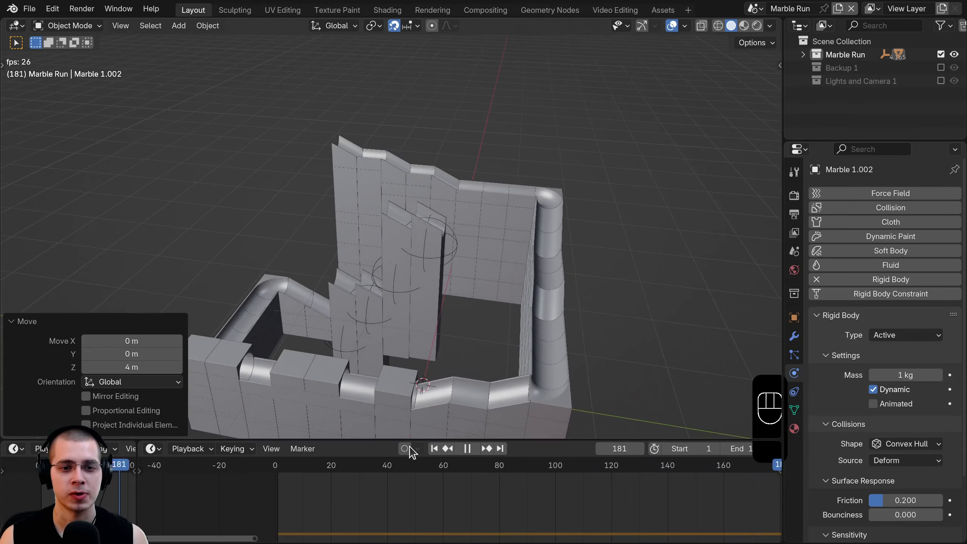
key("space")
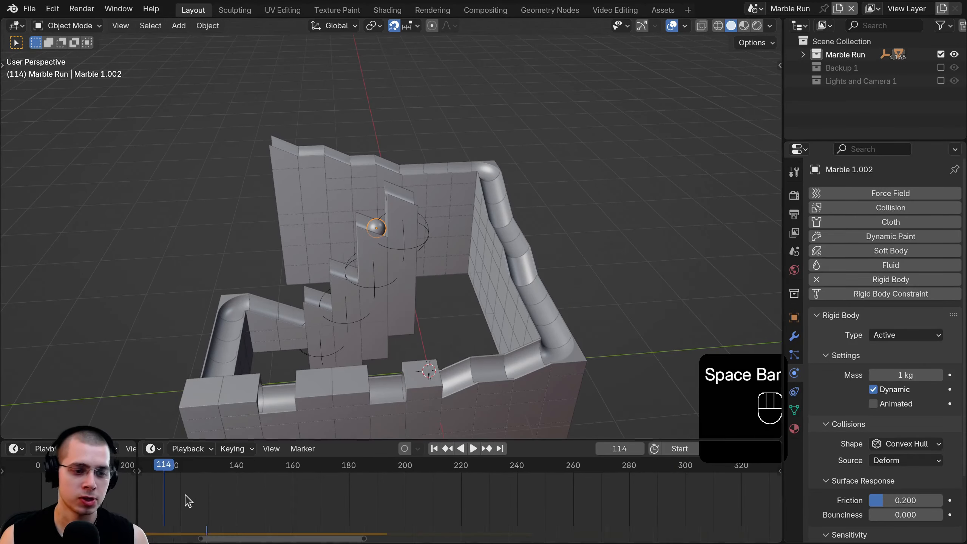
middle_click_drag(187, 501, 562, 510)
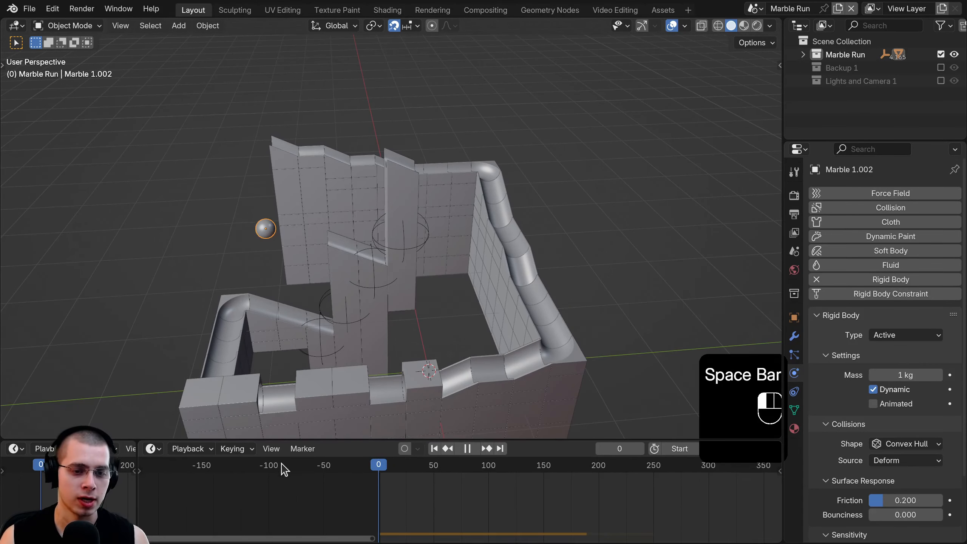
- Reposition Marble 1.002 over the start of the track and raise it 2 m
key("KP_7")
middle_click_drag(412, 356, 564, 280, "shift")
scroll(425, 280, "up", 1)
key("g")
left_click(287, 276)
middle_click_drag(287, 276, 317, 224)
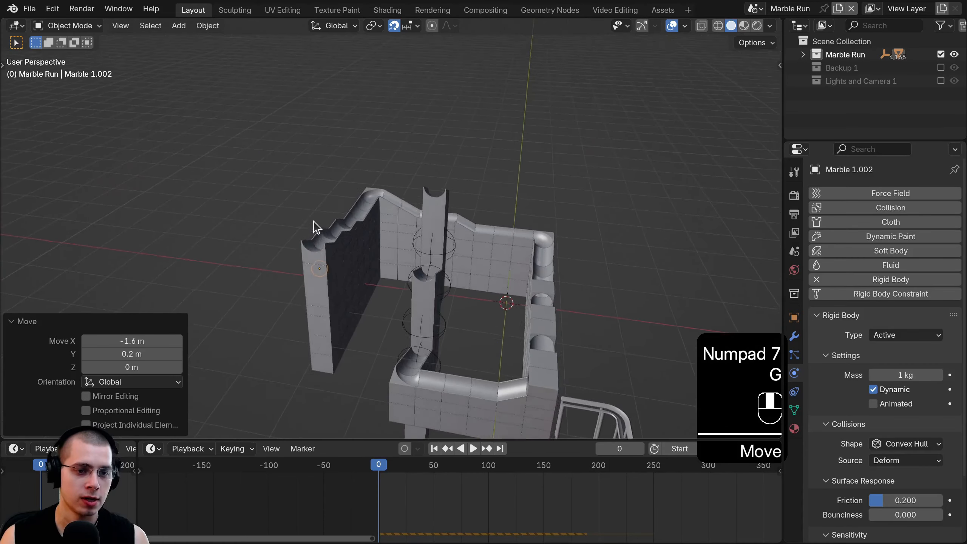
key("g")
key("z")
left_click(321, 118)
- Replay the run following the marble, scrub back to frame 138, then select Straight Long.001
key("space")
middle_click_drag(418, 206, 299, 239)
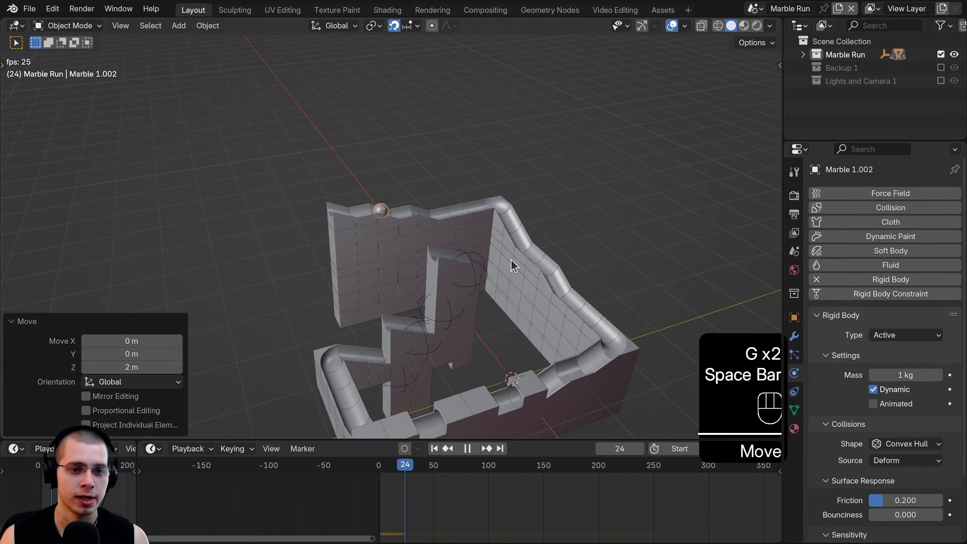
middle_click_drag(510, 262, 427, 263)
middle_click_drag(426, 263, 342, 262, "shift")
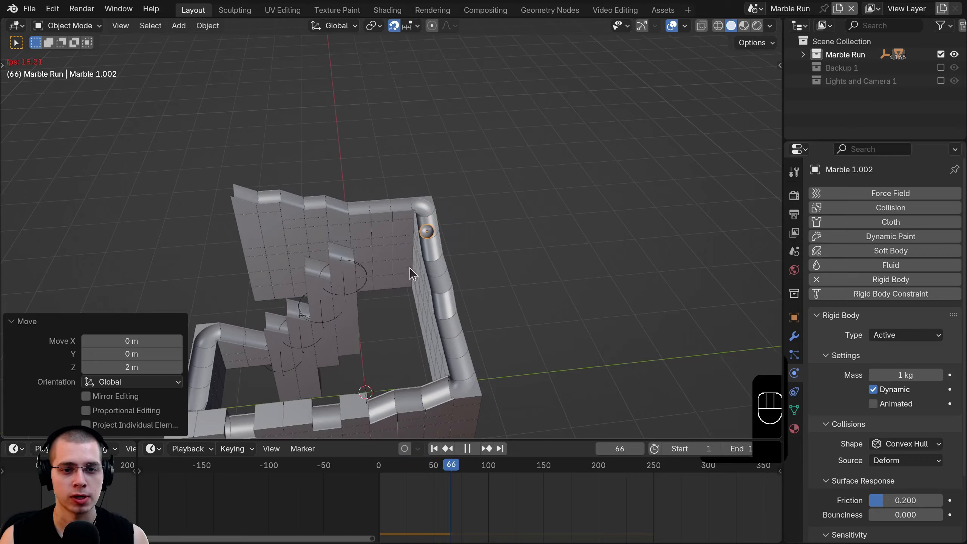
middle_click_drag(409, 267, 414, 302)
middle_click_drag(415, 303, 420, 251, "shift")
middle_click_drag(395, 284, 532, 209, "shift")
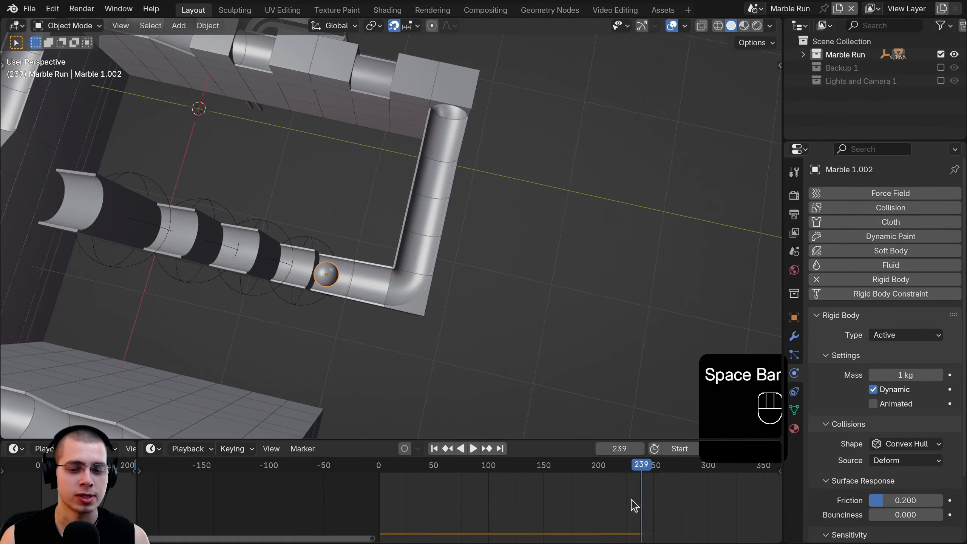
left_click_drag(632, 502, 530, 478)
middle_click_drag(444, 248, 441, 209, "shift")
scroll(441, 209, "up", 2)
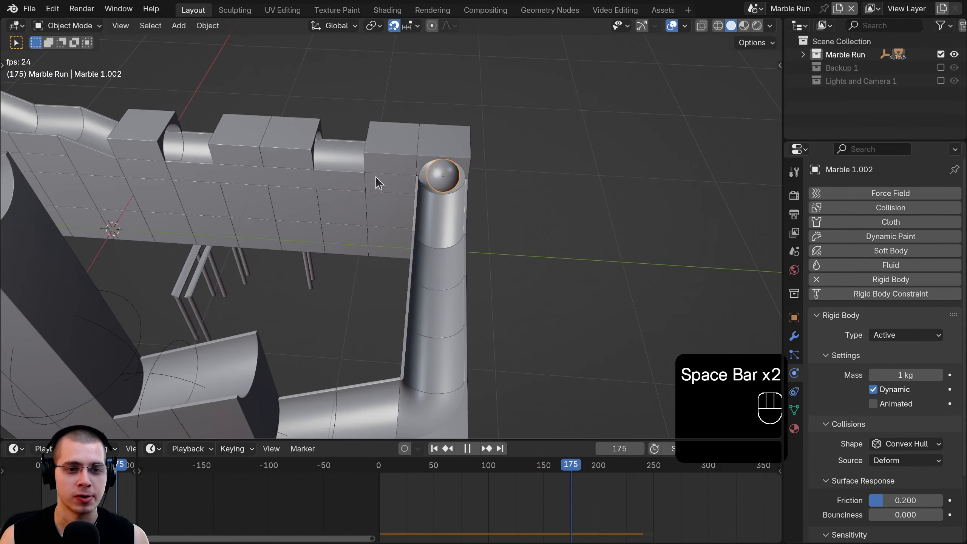
key("space")
left_click(339, 169)
middle_click_drag(339, 169, 406, 183, "shift")
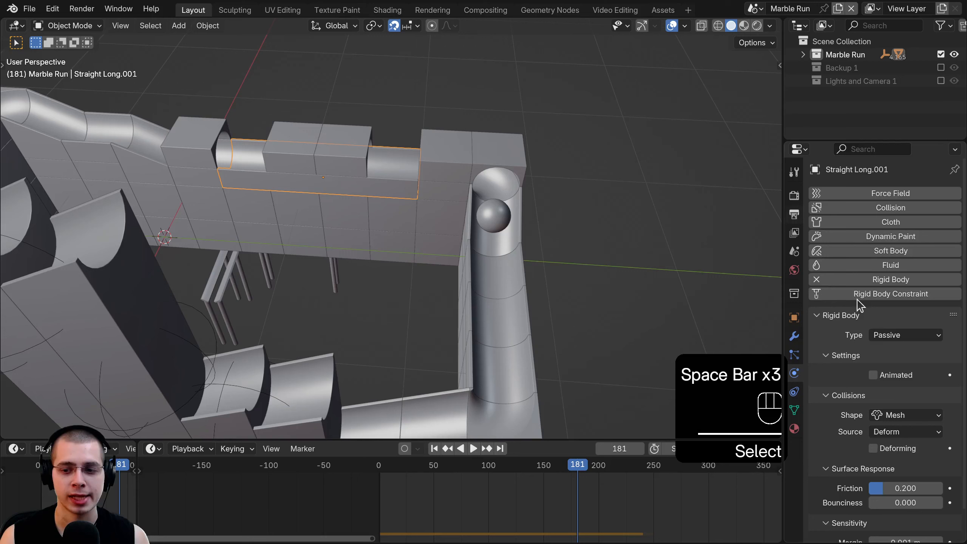
- Set Straight Long.001's rigid-body friction to 0.000 and replay to watch the marble take the lower run
scroll(793, 396, "down", 2)
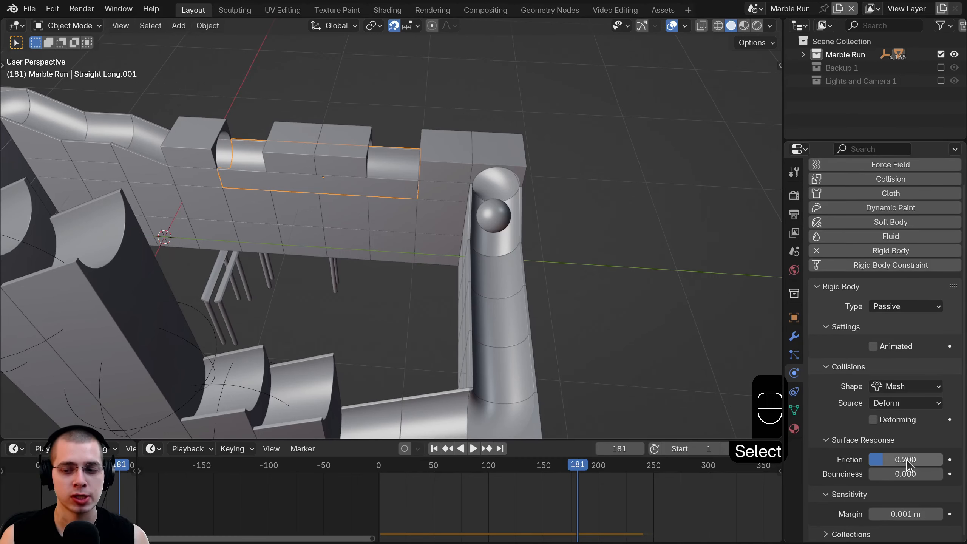
left_click(379, 466)
key("space")
scroll(342, 247, "down", 3)
middle_click_drag(374, 238, 419, 240, "shift")
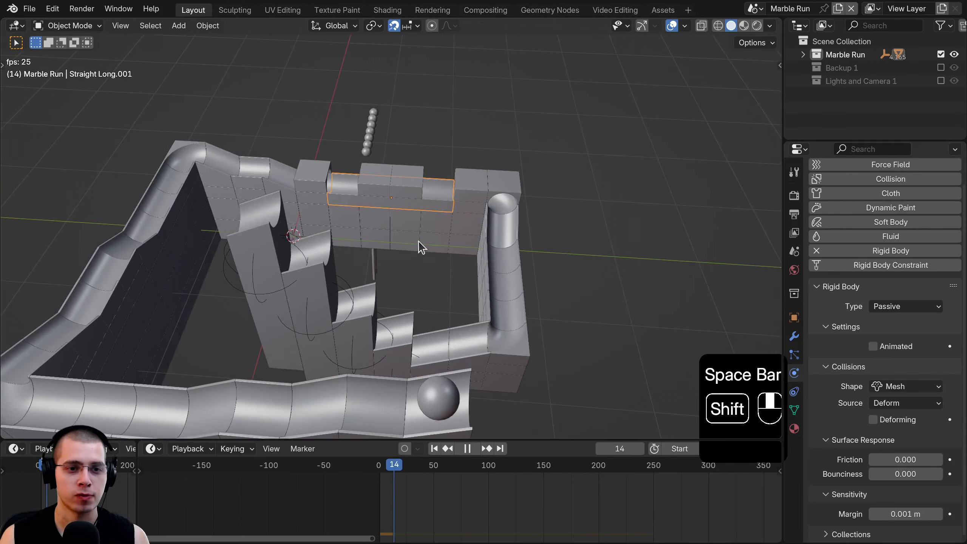
key("space")
key("space")
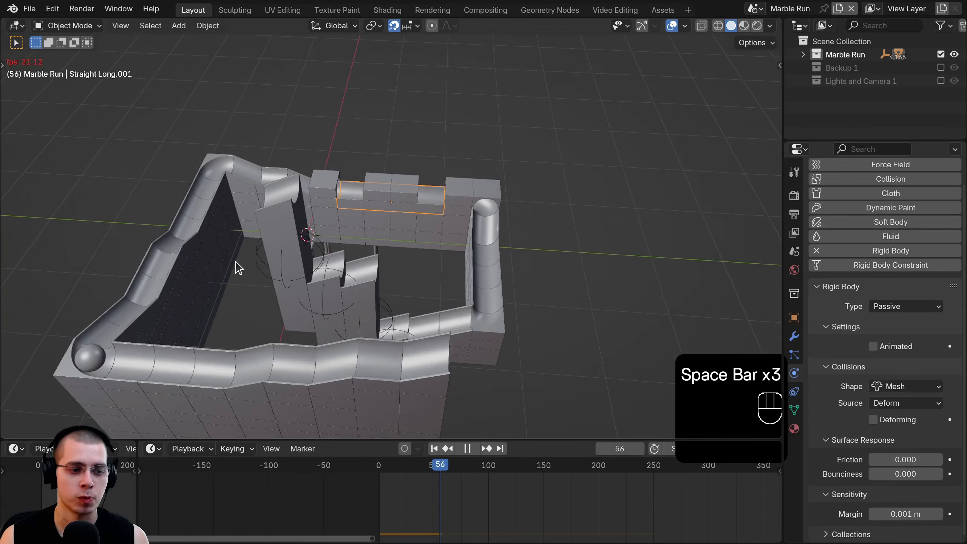
middle_click_drag(397, 195, 238, 266)
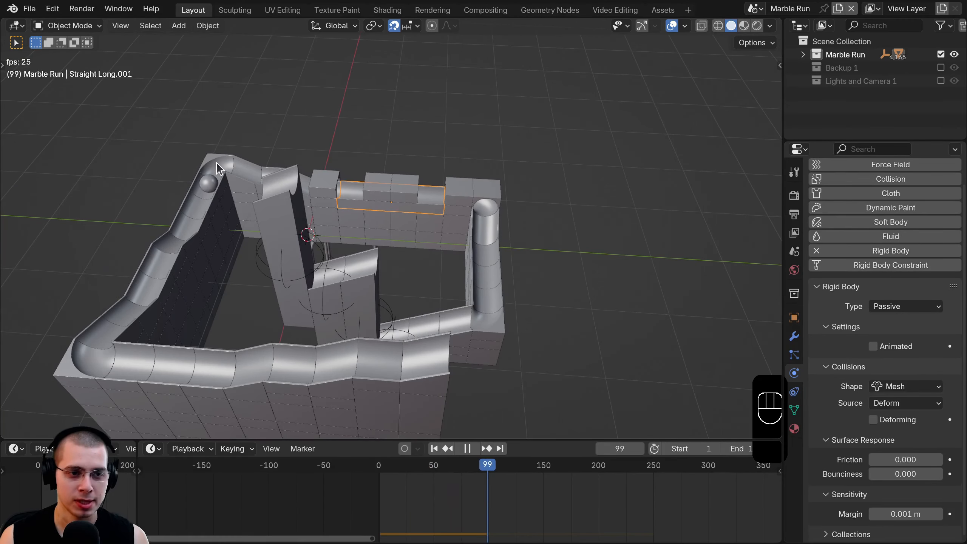
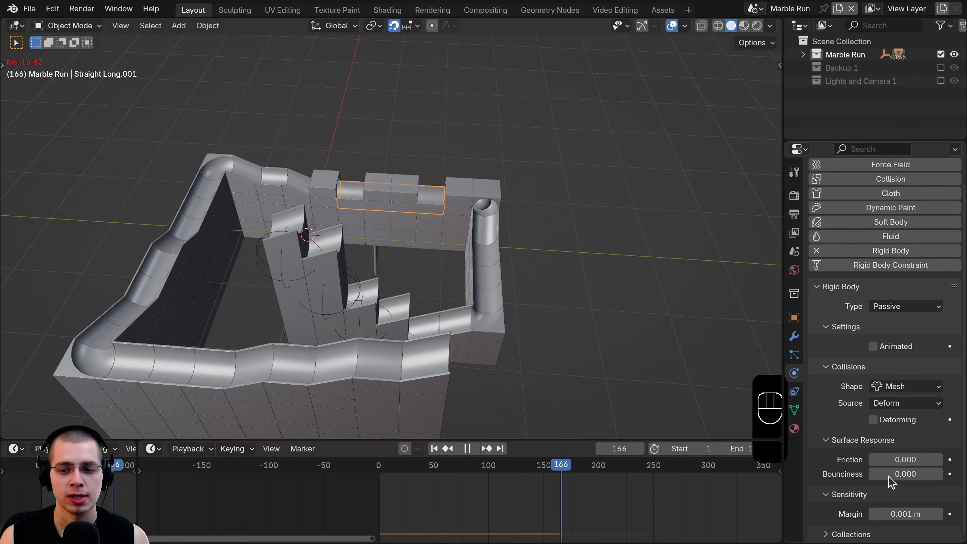
- Stop playback, return to frame 0 and select Marble 1.002 at its start
scroll(479, 147, "up", 2)
key("space")
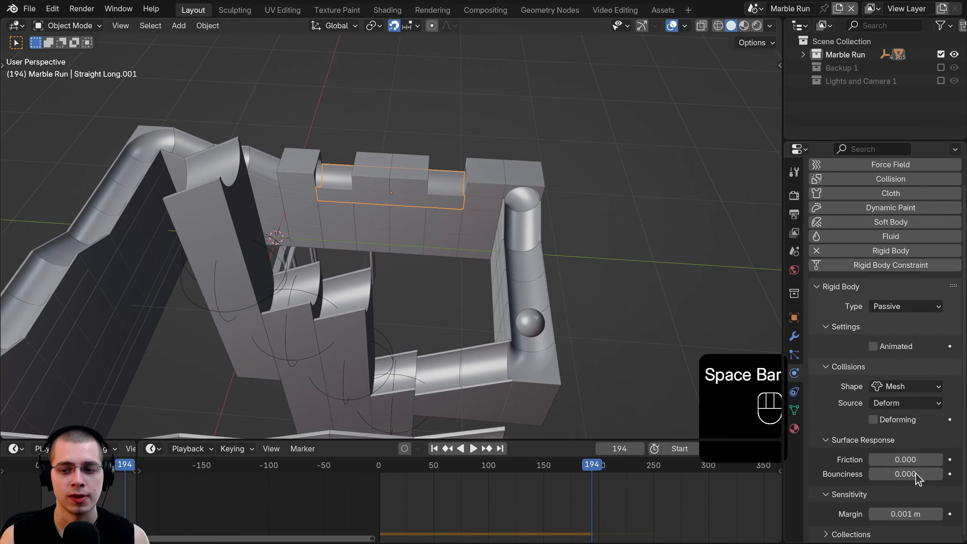
left_click(910, 463)
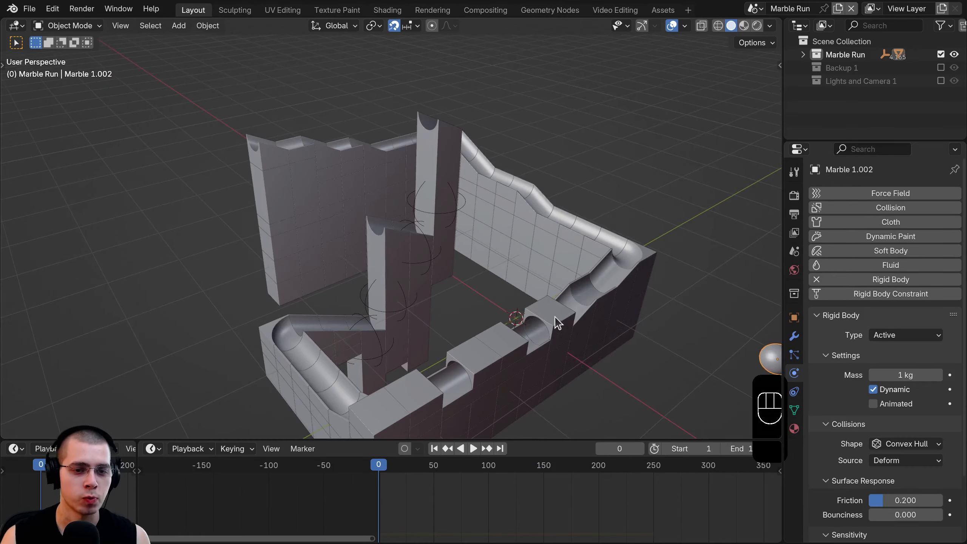
- Select elevator column Elevator.004 and step the animation to frame 38
scroll(554, 317, "up", 3)
middle_click_drag(554, 317, 456, 304)
middle_click_drag(457, 304, 411, 244, "shift")
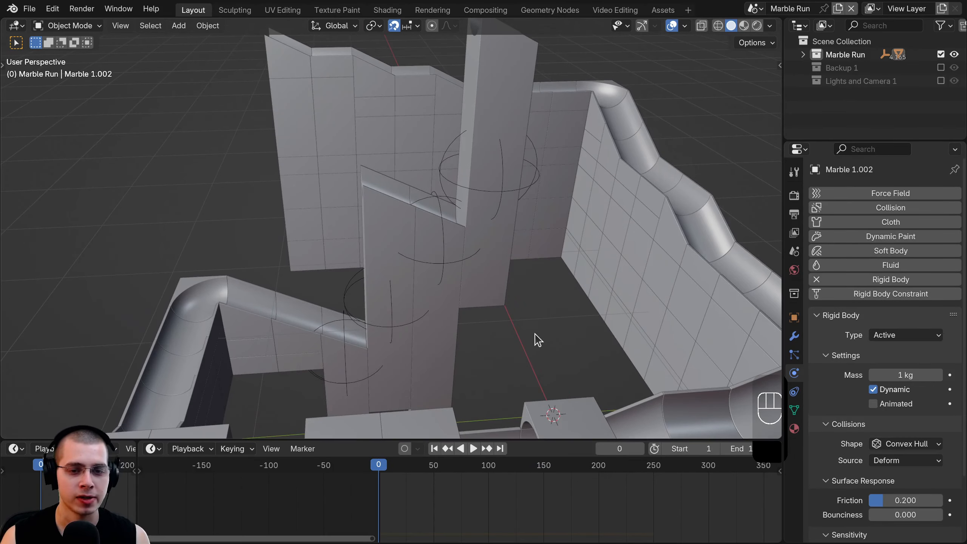
scroll(533, 332, "up", 1)
left_click(502, 286)
middle_click_drag(492, 387, 404, 307, "shift")
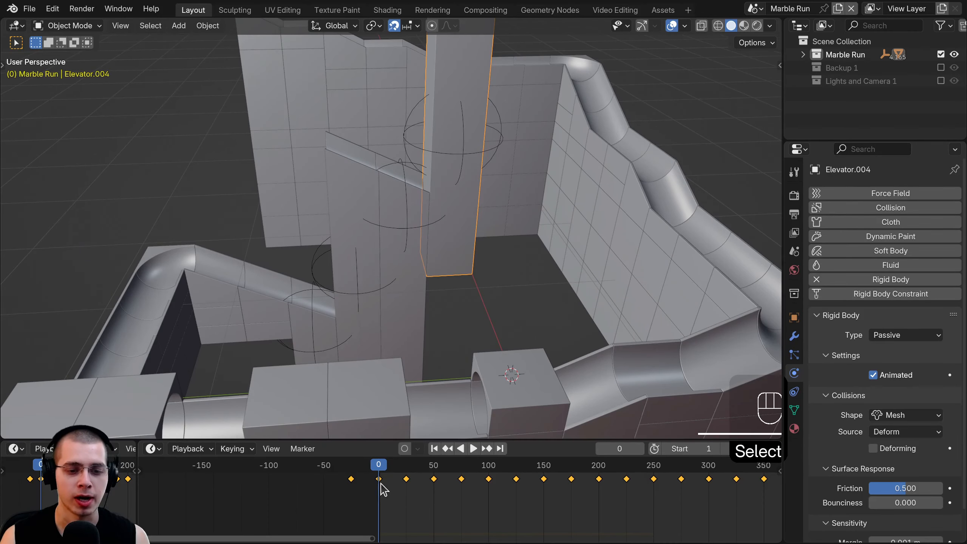
left_click_drag(379, 483, 421, 488)
middle_click_drag(457, 301, 426, 269)
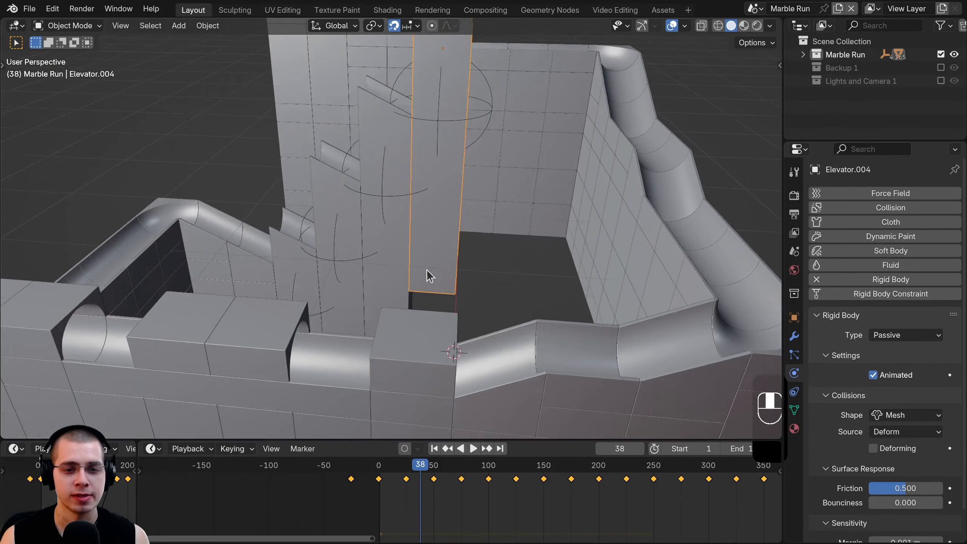
- Move Elevator.004's bottom face down in Edit Mode, using wireframe view
key("Tab")
key("z")
key("a")
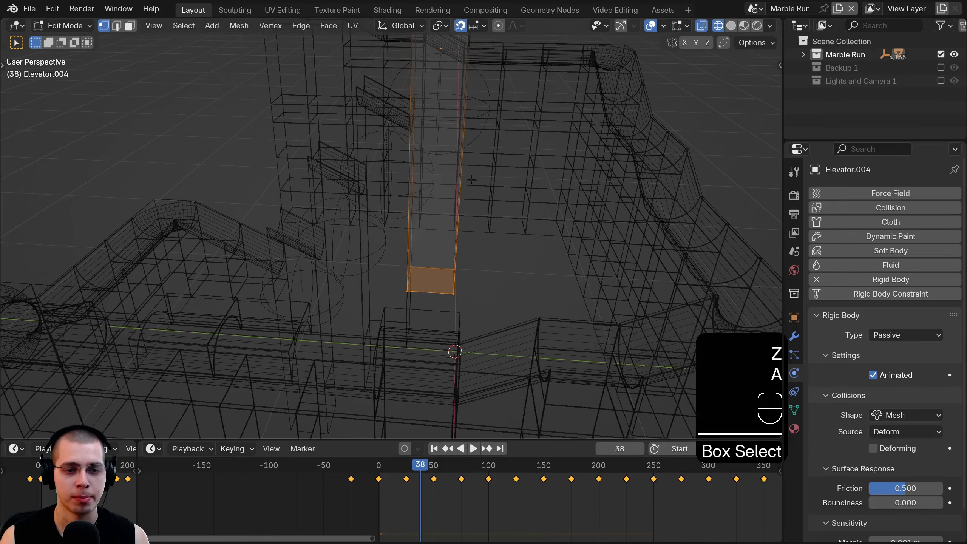
left_click(473, 342)
key("Tab")
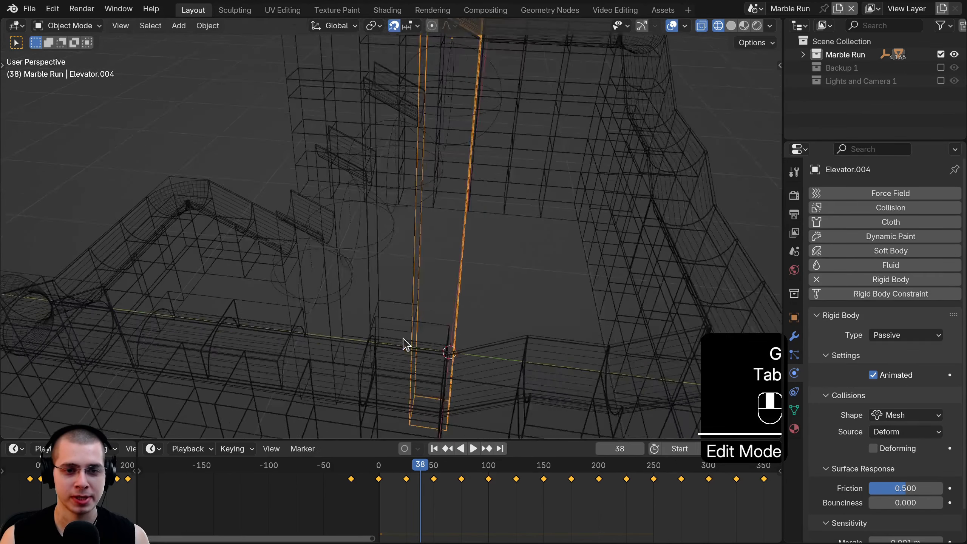
key("z")
- Replay the animation, checking the elevator from front and right side views in wireframe
key("space")
middle_click_drag(422, 310, 478, 313)
key("space")
left_click(259, 301)
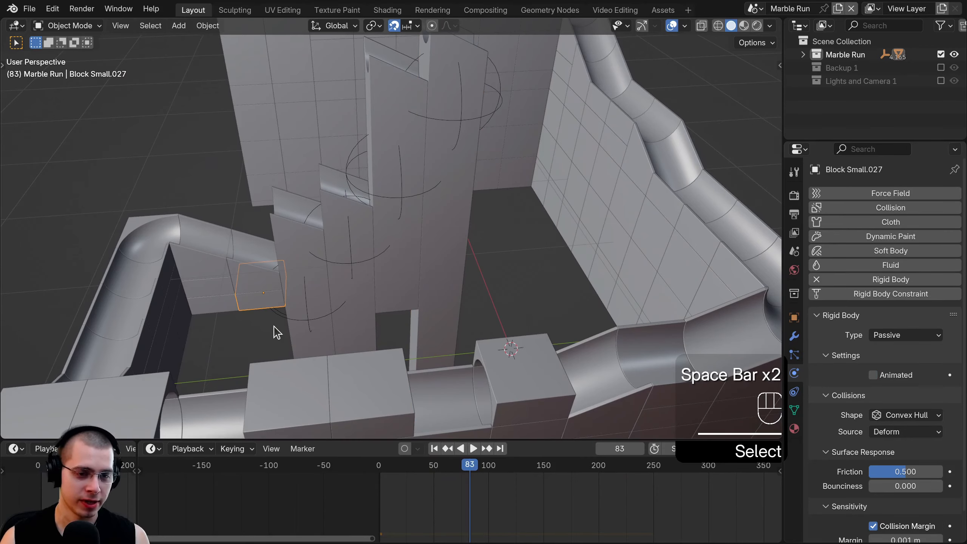
key("KP_1")
key("KP_3")
key("z")
scroll(215, 248, "down", 3, "shift")
key("space")
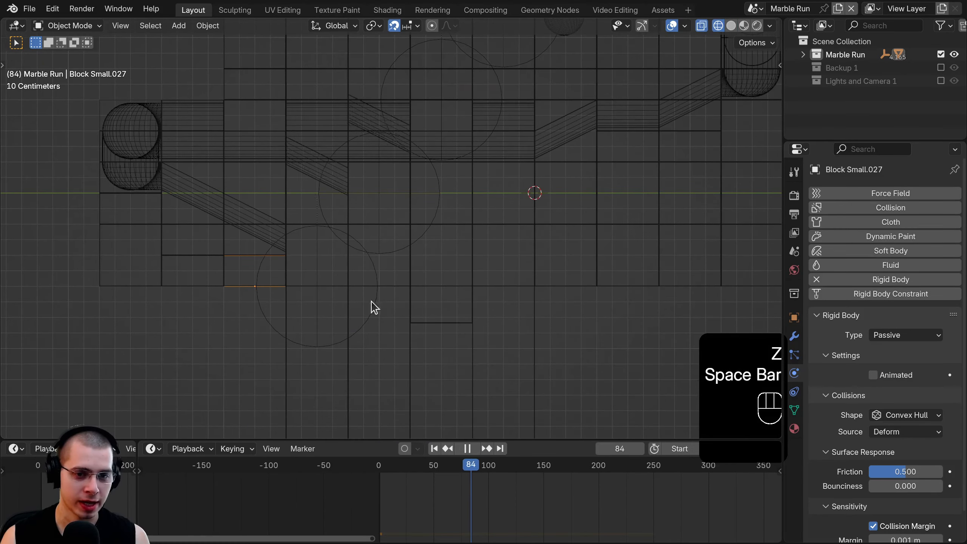
mouse_move(364, 307)
middle_mouse_down()
mouse_move(328, 353)
mouse_move(419, 299)
mouse_move(436, 200)
mouse_move(514, 267)
middle_mouse_up()
key("z")
- Box-select Elevator.003's bottom face and move it down in Edit Mode
left_click(450, 282)
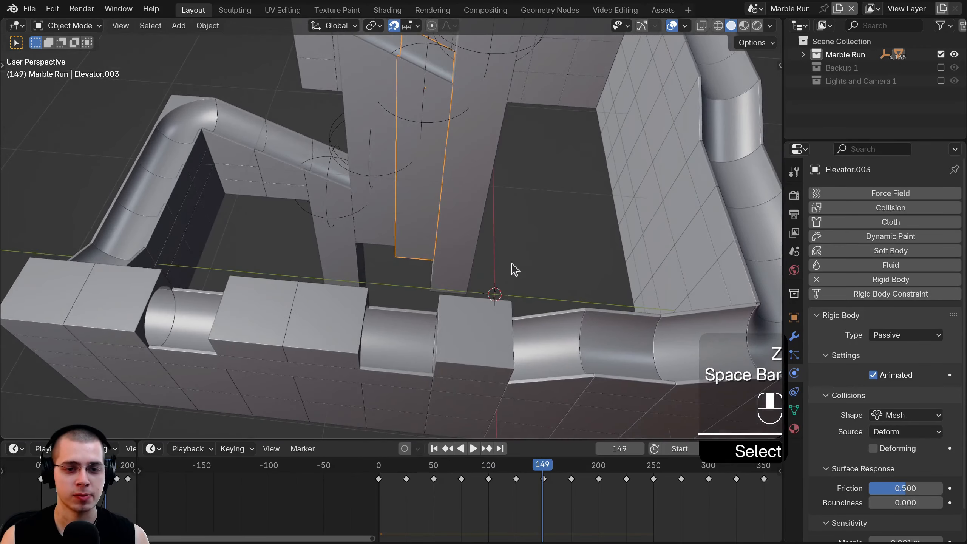
key("Tab")
key("z")
key("a")
key("b")
left_click_drag(351, 179, 458, 231)
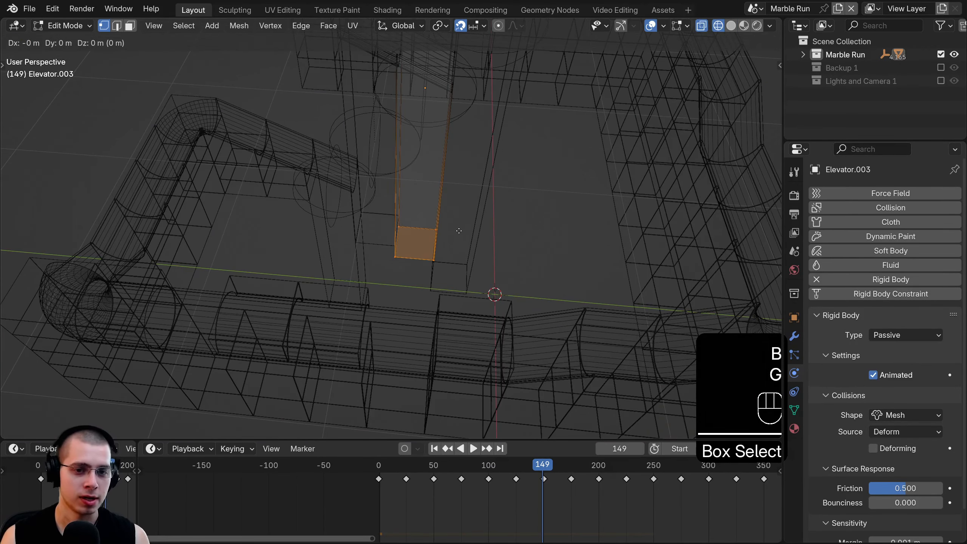
left_click(451, 290)
key("z")
scroll(593, 268, "down", 1)
key("Tab")
- Deselect everything and orbit to a high overview of the elevators
key("a")
mouse_move(371, 263)
middle_mouse_down()
mouse_move(490, 286)
mouse_move(514, 275)
middle_mouse_up()
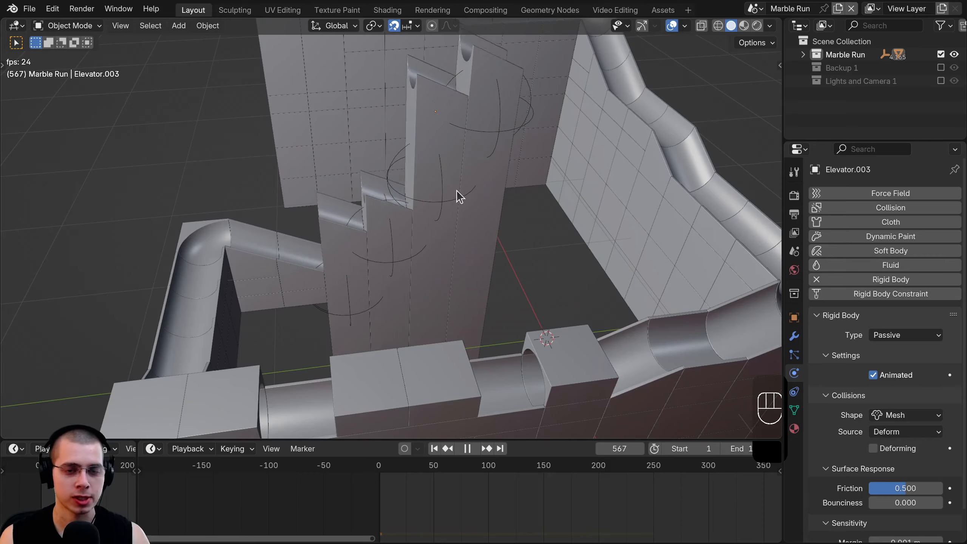
scroll(451, 201, "down", 3)
middle_click_drag(451, 200, 572, 387)
- From the top view, move Track.001 over the run's top corner by -4.1/0.7 m
scroll(572, 388, "down", 4)
key("space")
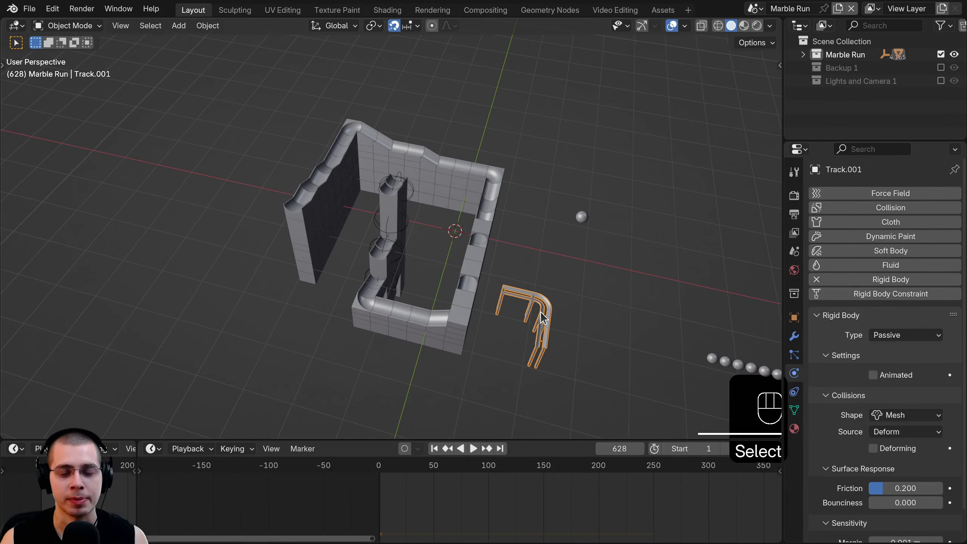
key("KP_7")
middle_click_drag(550, 317, 552, 280, "shift")
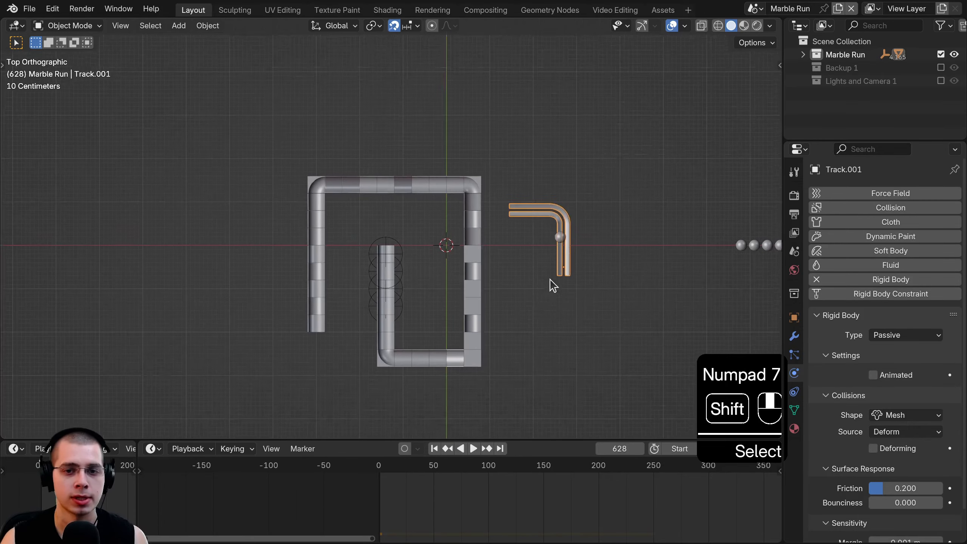
scroll(552, 281, "up", 2)
key("g")
left_click(367, 209)
scroll(435, 203, "up", 8)
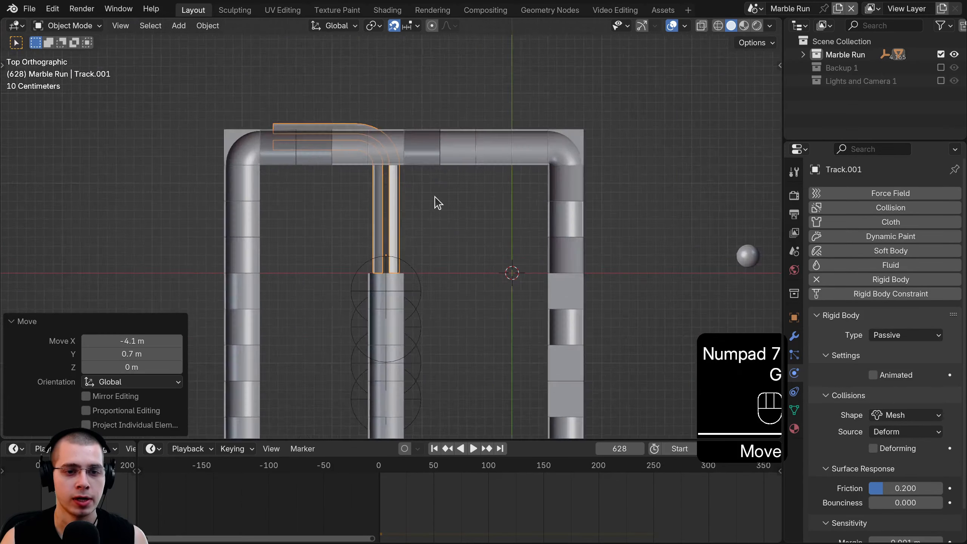
key("g")
right_click(399, 278)
- In the right side view, raise Track.001 vertically to about 2.1-2.2 m
key("KP_3")
scroll(400, 297, "down", 4)
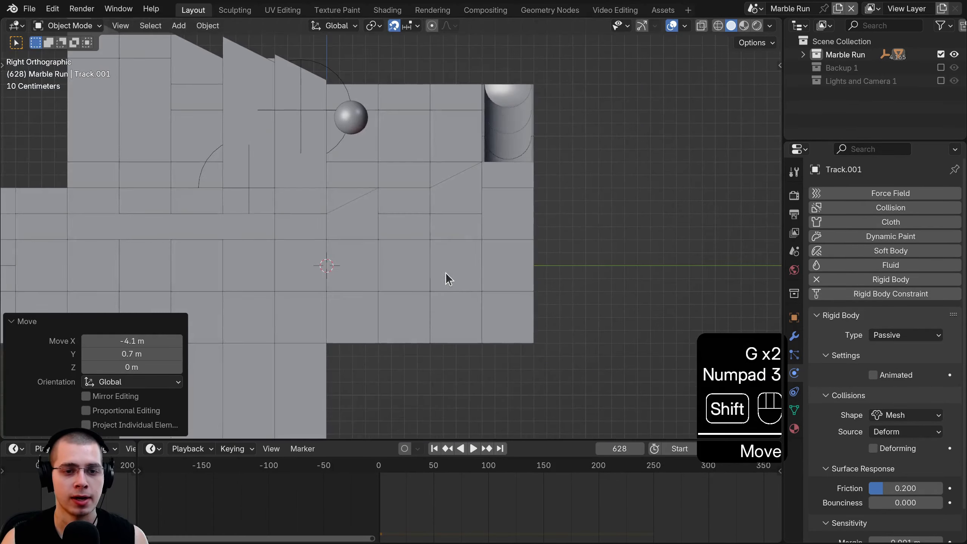
middle_click_drag(445, 272, 442, 374, "shift")
key("g")
key("z")
left_click(408, 87)
scroll(419, 291, "down", 3)
key("g")
key("z")
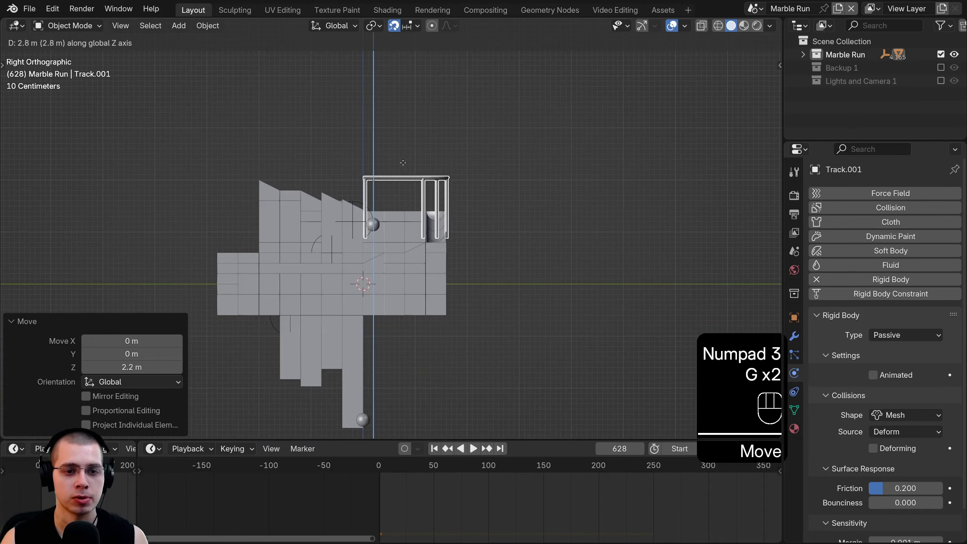
left_click(409, 220)
middle_click_drag(410, 220, 406, 377)
- Play the simulation to test the rail, then stop and reset to frame 0
key("space")
scroll(370, 302, "up", 5)
scroll(367, 302, "down", 2)
scroll(336, 307, "down", 4)
scroll(358, 309, "down", 4)
key("space")
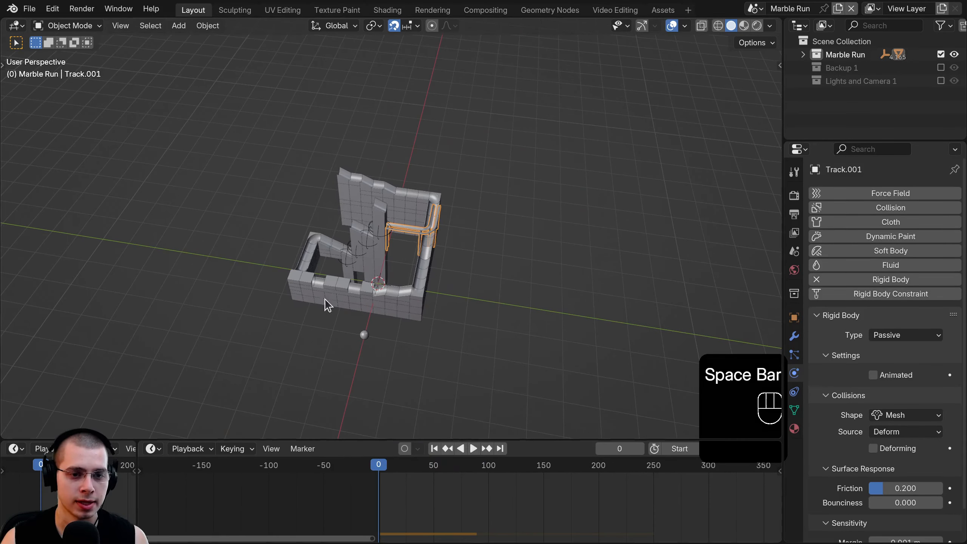
- Reposition Marble 1.002's starting point from the top view
left_click(365, 335)
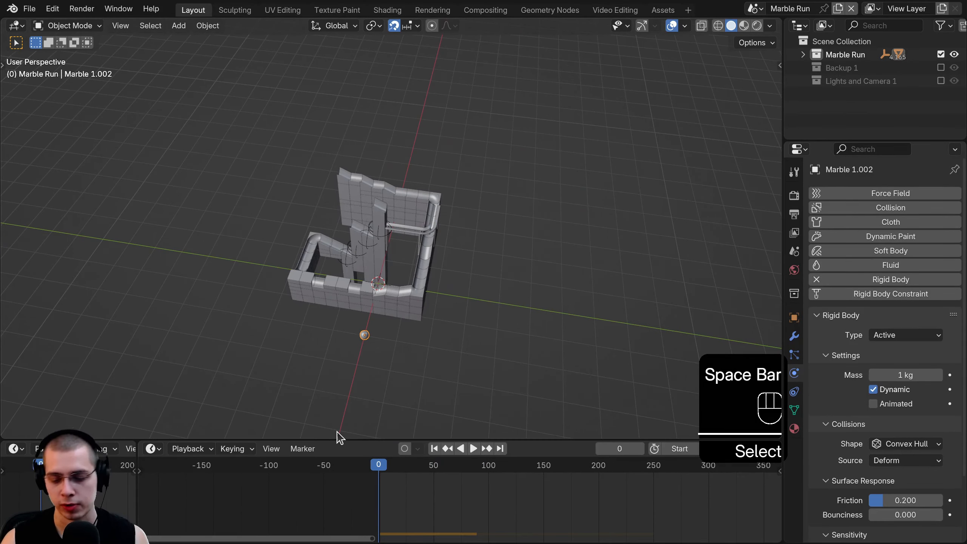
key("KP_7")
scroll(605, 202, "up", 4)
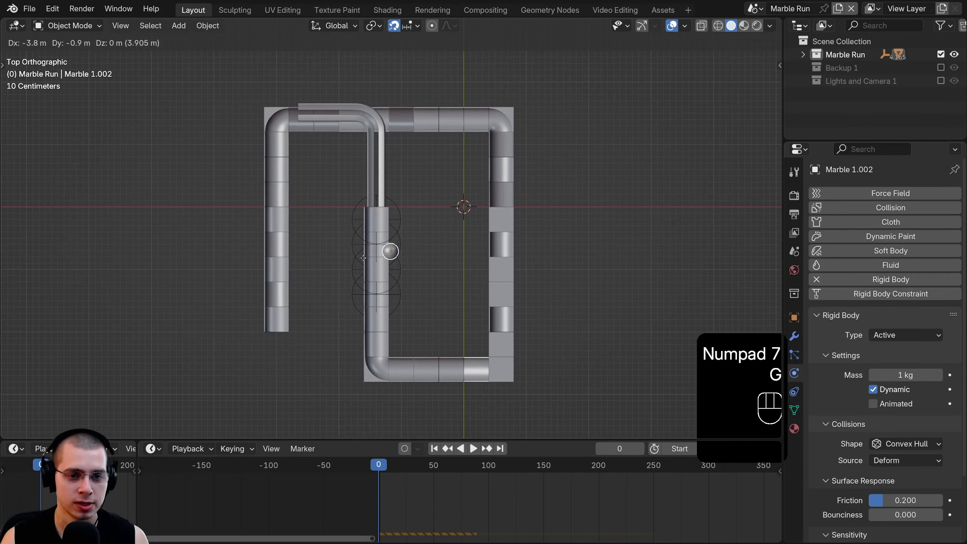
left_click(353, 345)
middle_click_drag(354, 345, 438, 263)
- Play the simulation following the marble toward the new rail, then step back to frame 150
key("space")
middle_click_drag(438, 263, 354, 331, "shift")
scroll(436, 279, "up", 2)
scroll(408, 297, "up", 2)
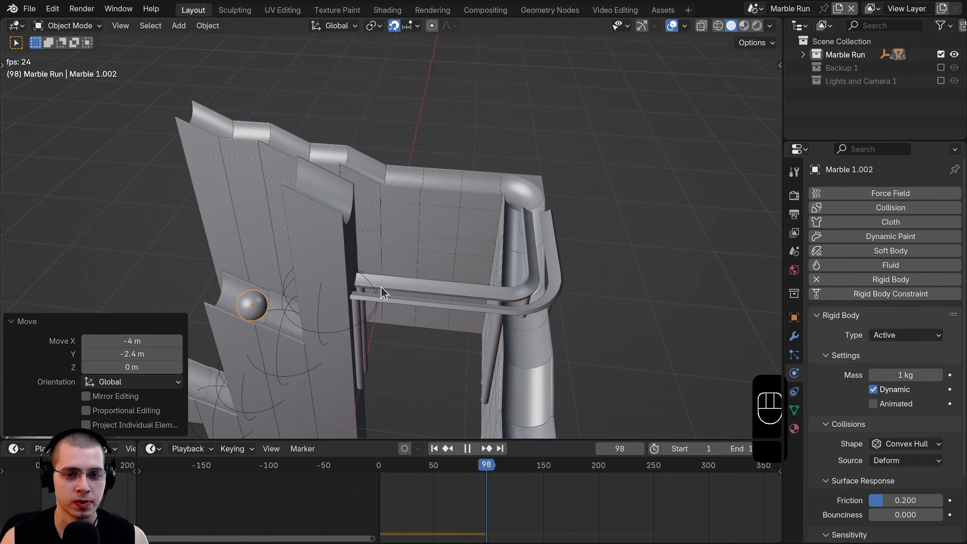
middle_click_drag(380, 286, 353, 282)
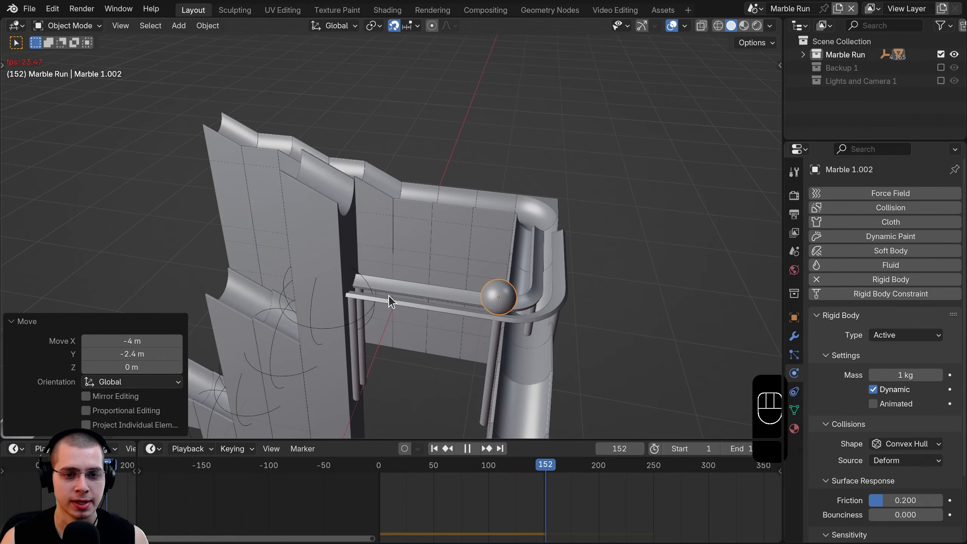
key("space")
mouse_move(532, 469)
left_mouse_down()
mouse_move(535, 477)
mouse_move(496, 466)
mouse_move(531, 489)
mouse_move(535, 472)
mouse_move(553, 479)
mouse_move(544, 483)
left_mouse_up()
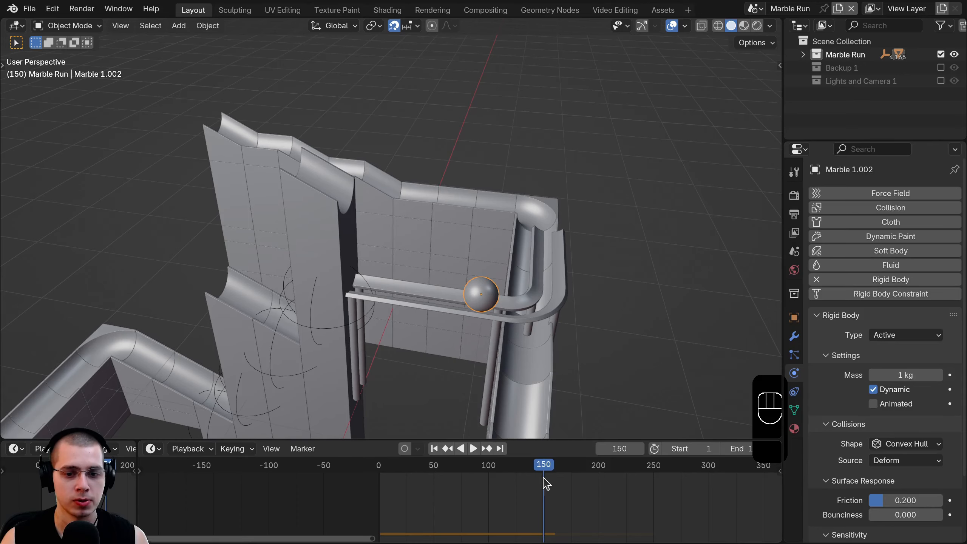
- Select Track.001 and raise it 1 m vertically
middle_click_drag(361, 244, 537, 527)
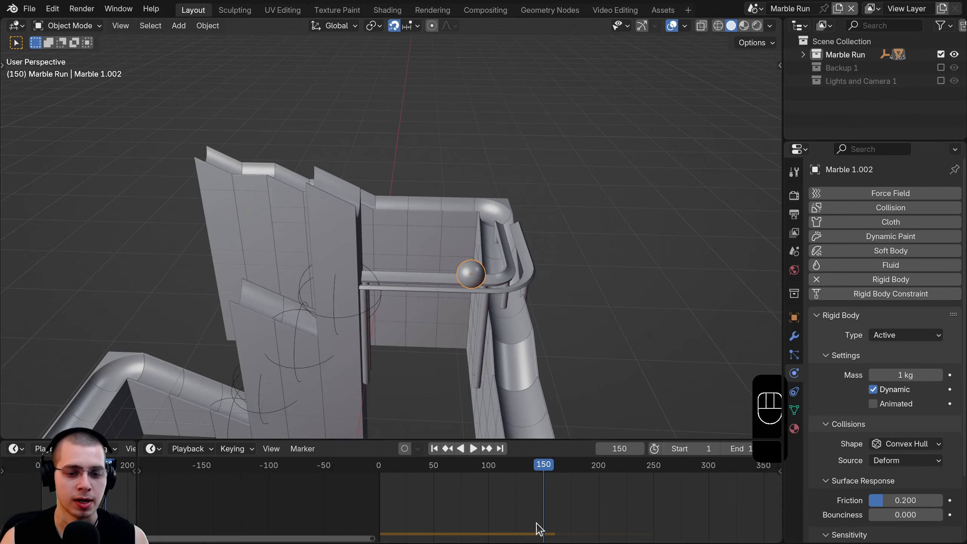
left_click(418, 279)
key("g")
key("z")
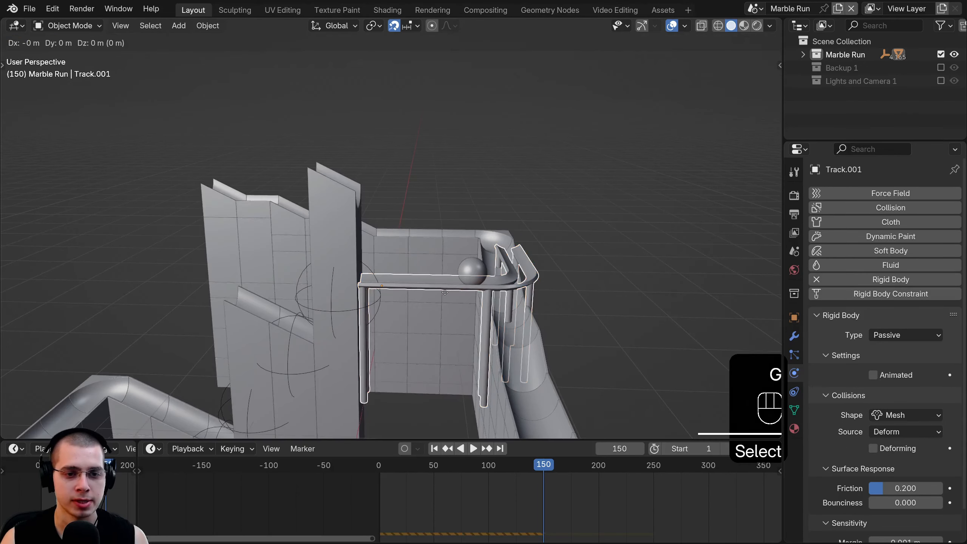
left_click(472, 232)
- Lower Track.001 slightly, checking its height from the right side view in wireframe
key("KP_0")
key("KP_Decimal")
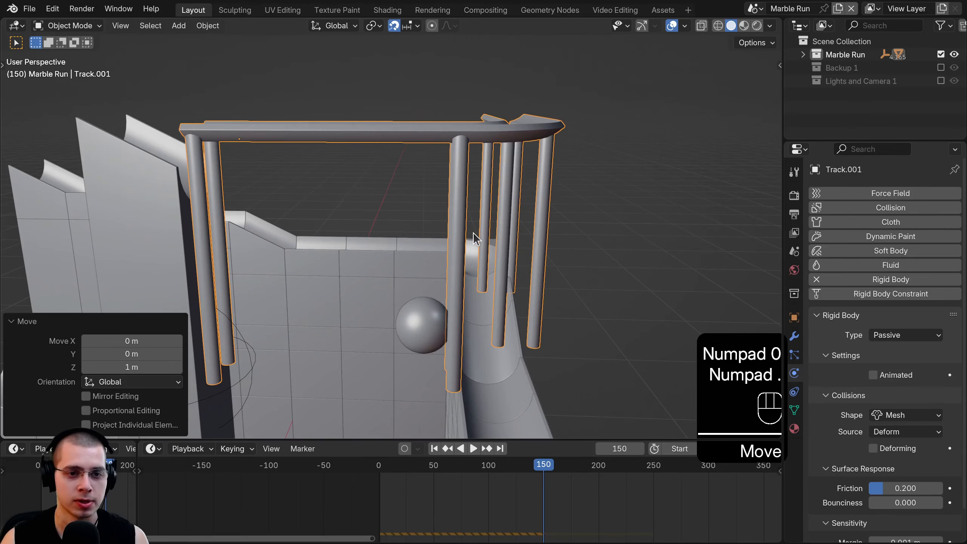
key("KP_3")
key("z")
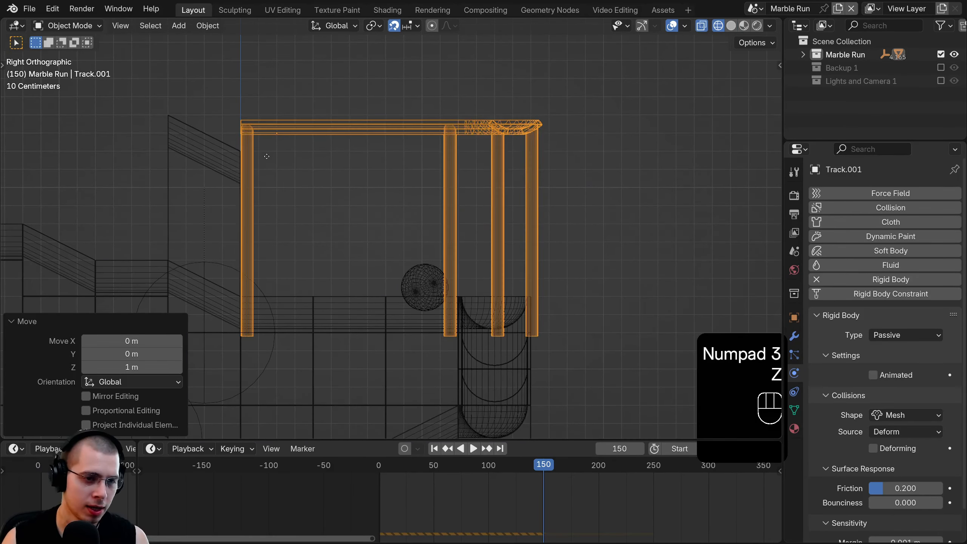
key("g")
key("z")
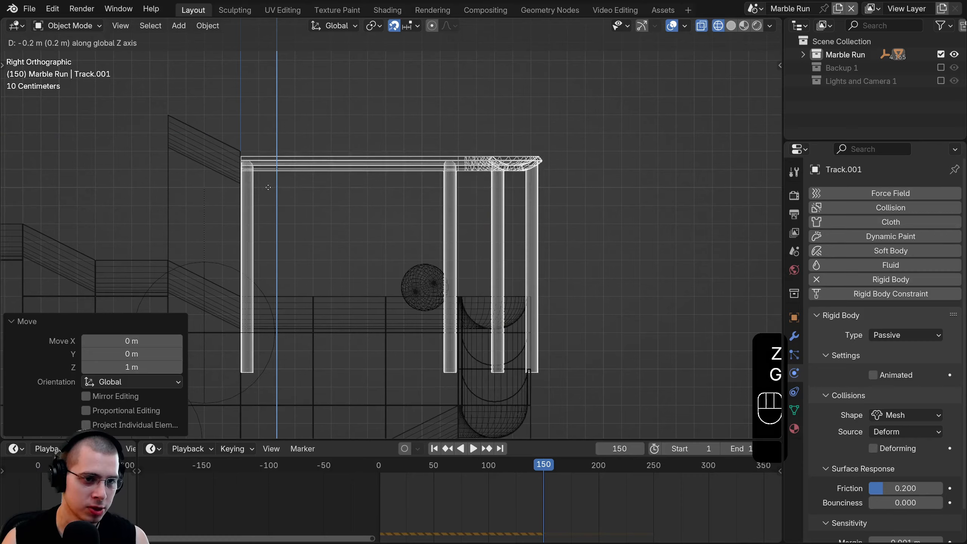
left_click(268, 191)
key("z")
mouse_move(343, 194)
middle_mouse_down()
mouse_move(399, 211)
mouse_move(393, 268)
middle_mouse_up()
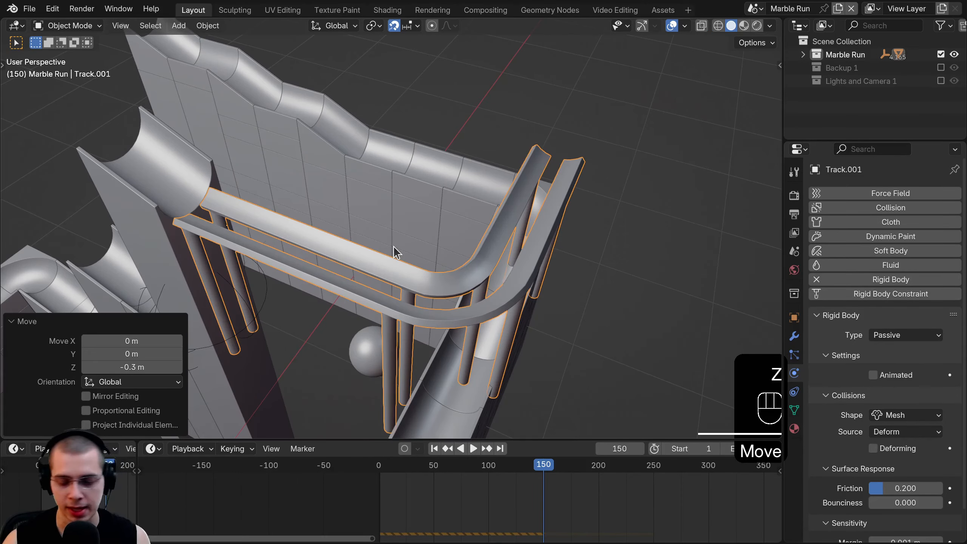
- Replay the simulation several times from the start, following the marble onto the rail
key("space")
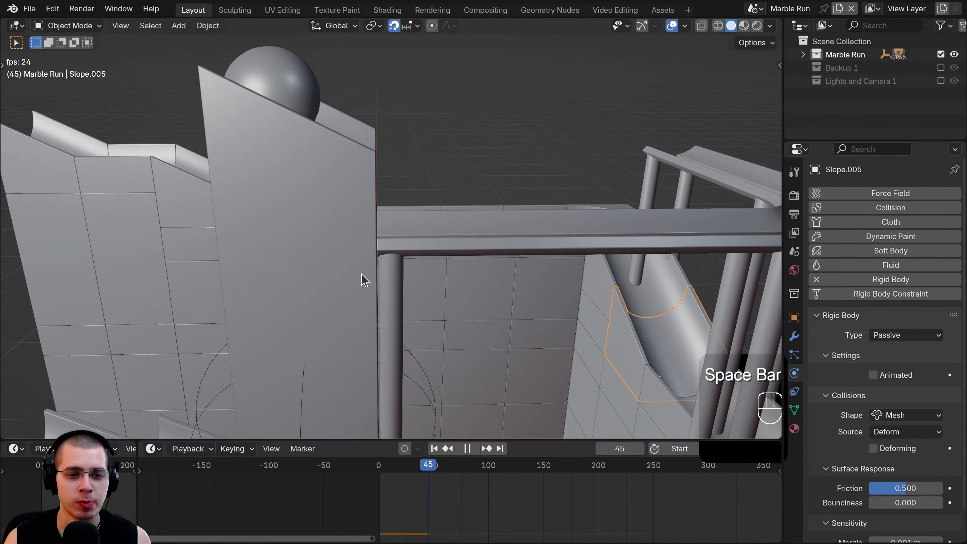
left_click(396, 516)
middle_click_drag(419, 217, 445, 212)
left_click(380, 494)
middle_click_drag(388, 223, 346, 236)
left_click(434, 448)
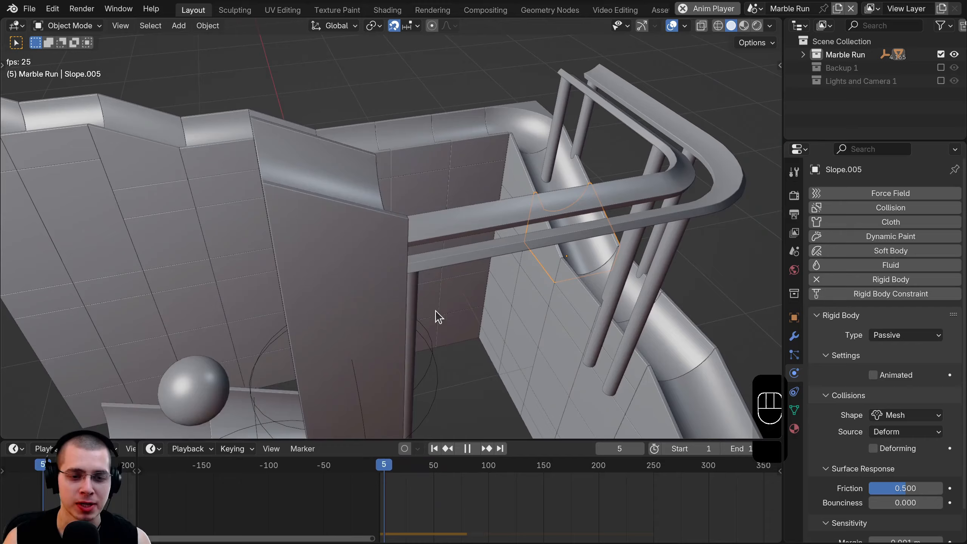
middle_click_drag(435, 310, 399, 240)
left_click(381, 483)
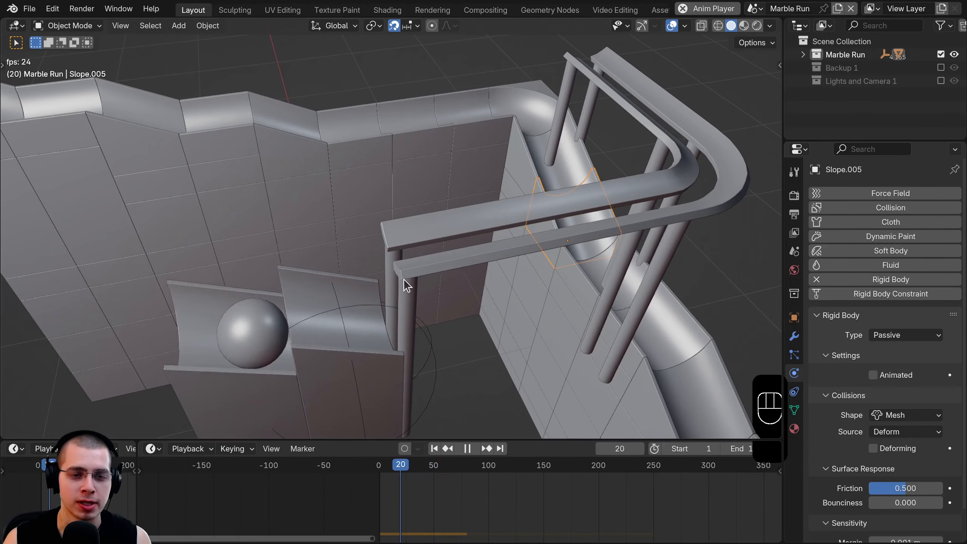
key("ctrl+z")
key("ctrl+z")
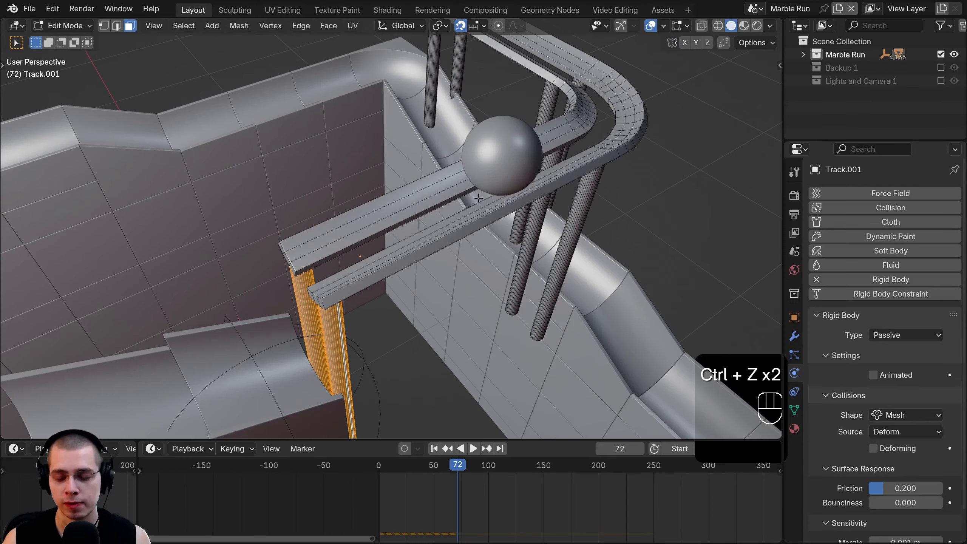
key("Tab")
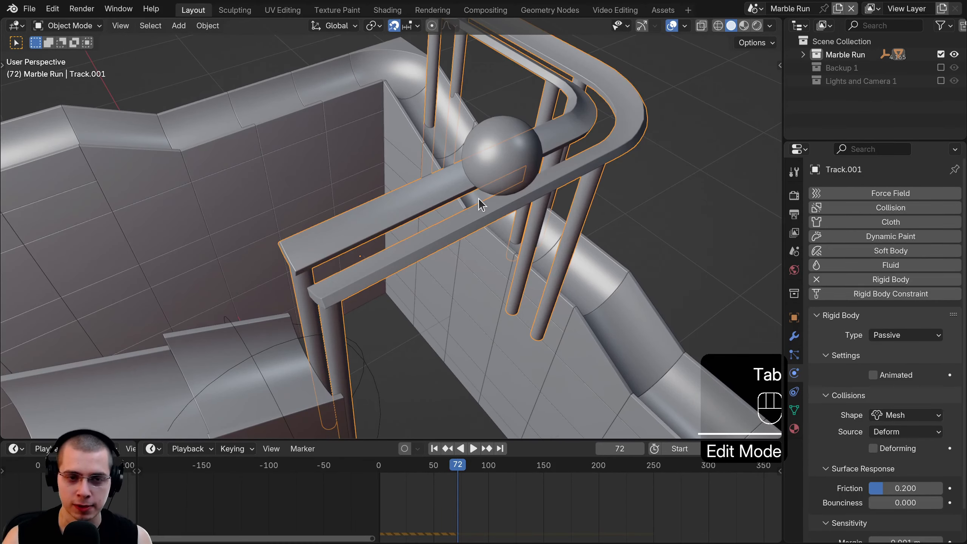
- Isolate Track.001 and add centred loop cuts across the upper and lower rails
key("KP_Divide")
middle_click_drag(359, 202, 540, 187, "shift")
scroll(432, 214, "up", 2)
key("Tab")
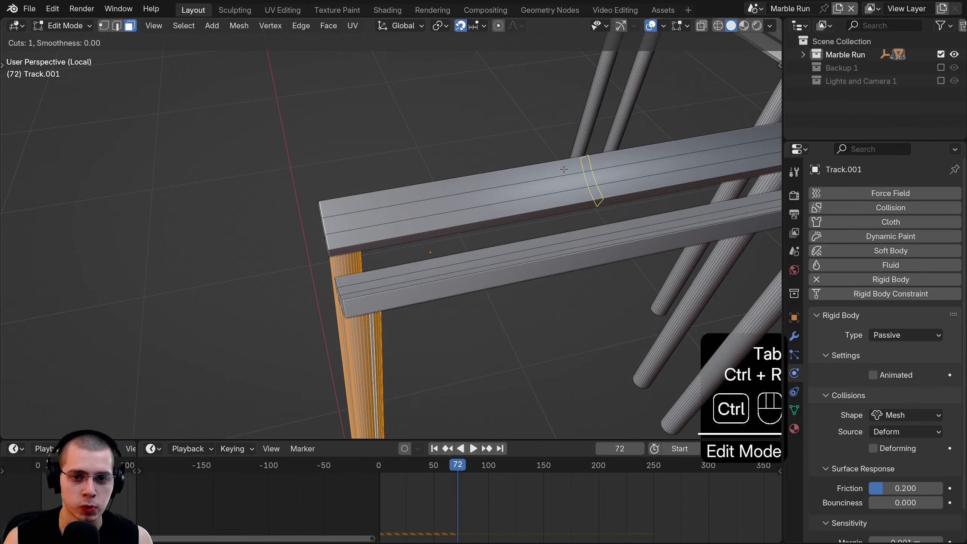
left_click(563, 169)
right_click(563, 168)
key("ctrl+r")
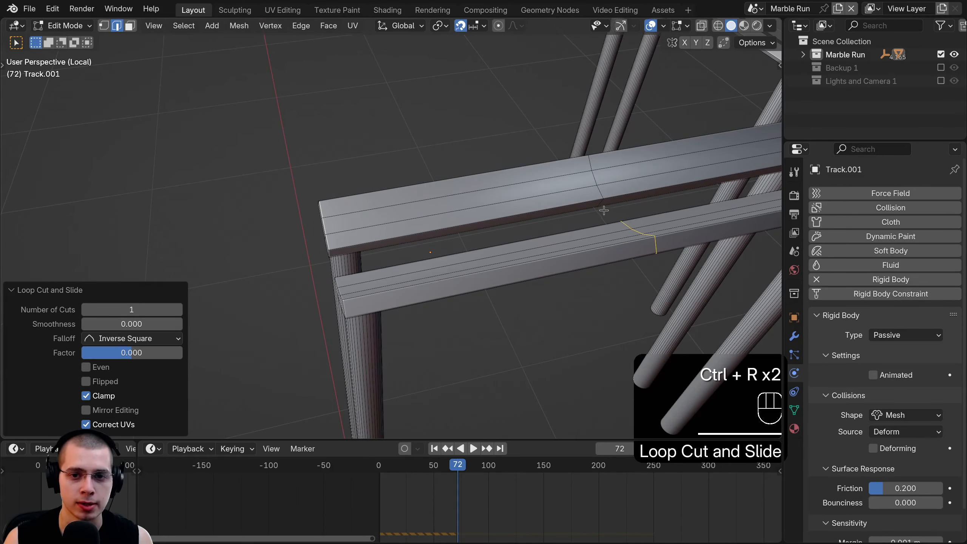
- With snapping off, slide the rail end sections about 0.575 m along Y
left_click(104, 26)
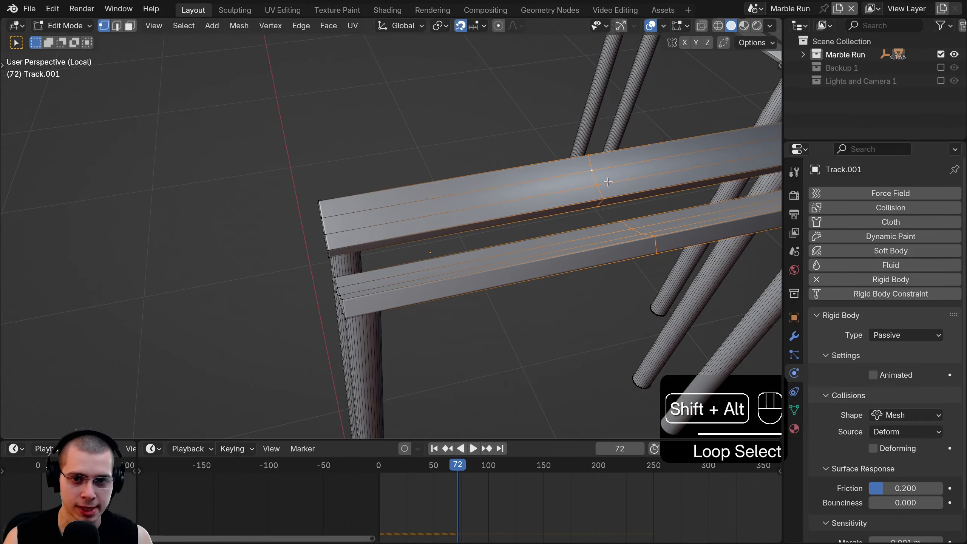
scroll(608, 182, "down", 3)
key("g")
key("y")
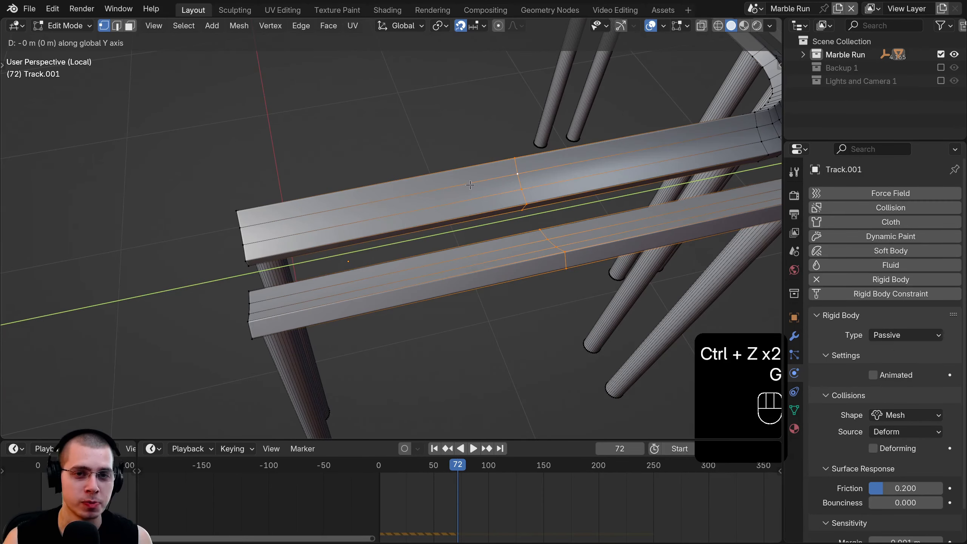
right_click(470, 185)
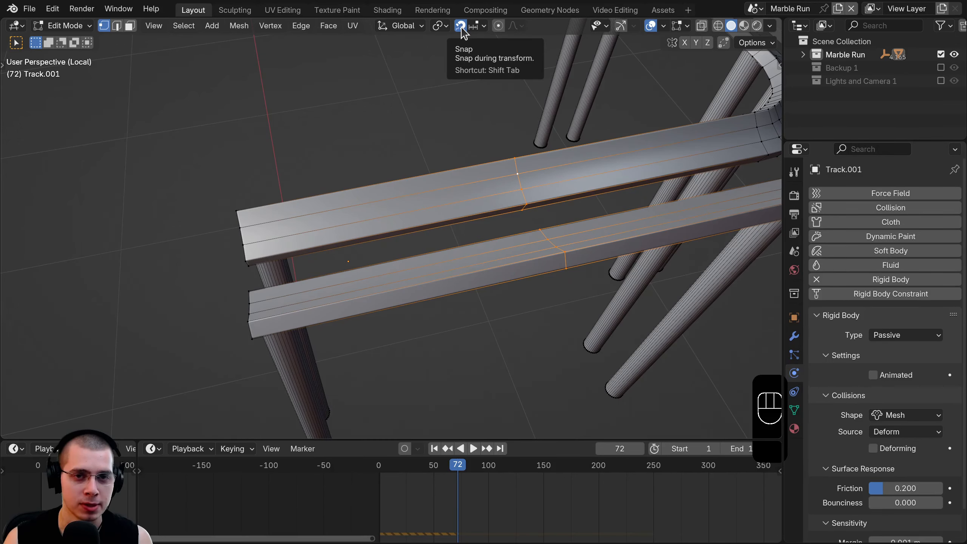
left_click(462, 29)
middle_click_drag(473, 208, 577, 158, "shift")
key("g")
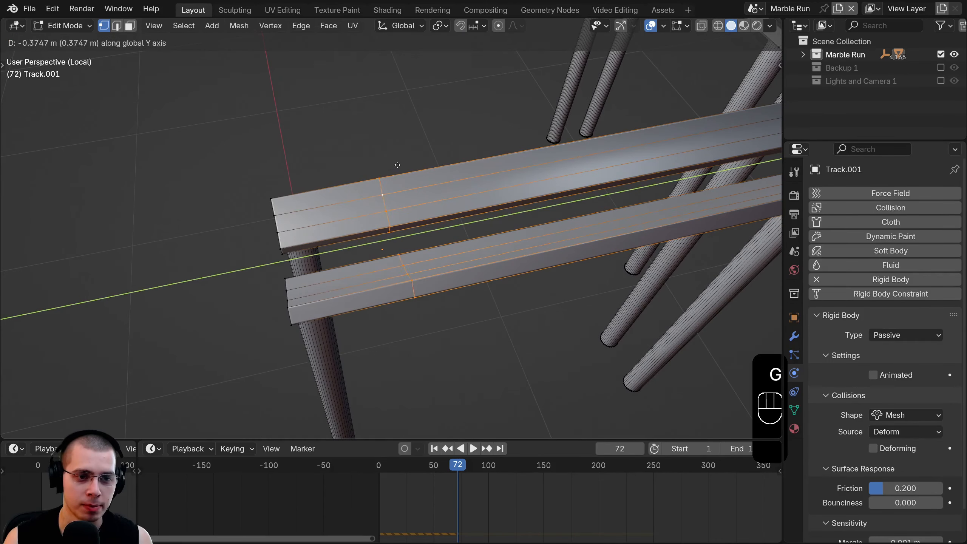
left_click(311, 178)
- Select both rails' inner end faces at the gap and delete them
middle_click_drag(298, 224, 358, 266)
scroll(350, 263, "up", 3)
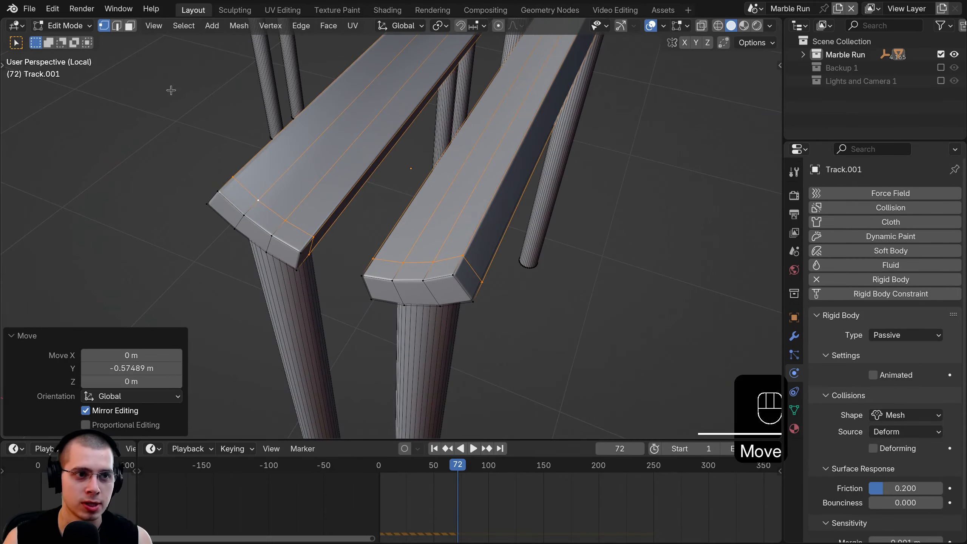
key("3")
middle_click_drag(384, 232, 311, 217)
left_click(225, 153)
middle_click_drag(244, 162, 768, 187)
left_click(759, 166, "shift")
key("KP_0")
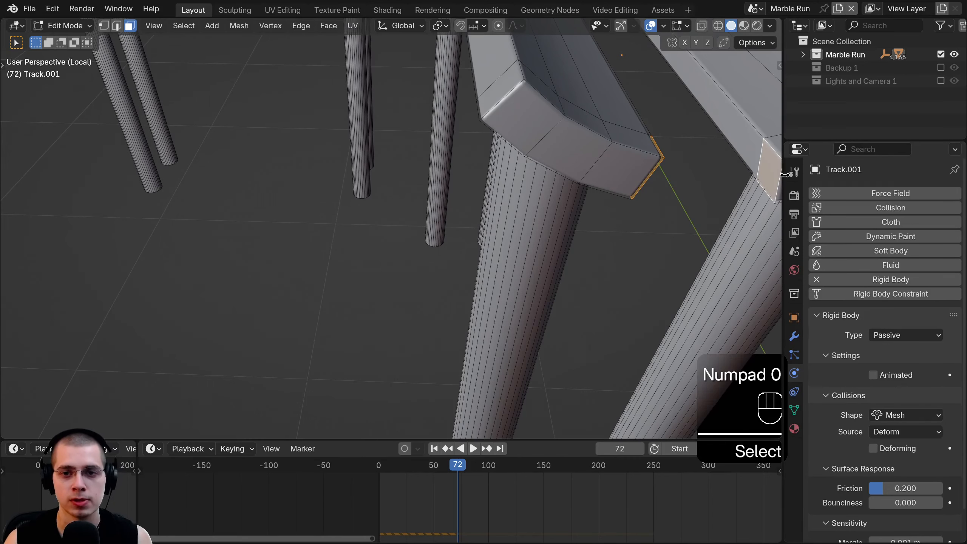
key("KP_Decimal")
key("x")
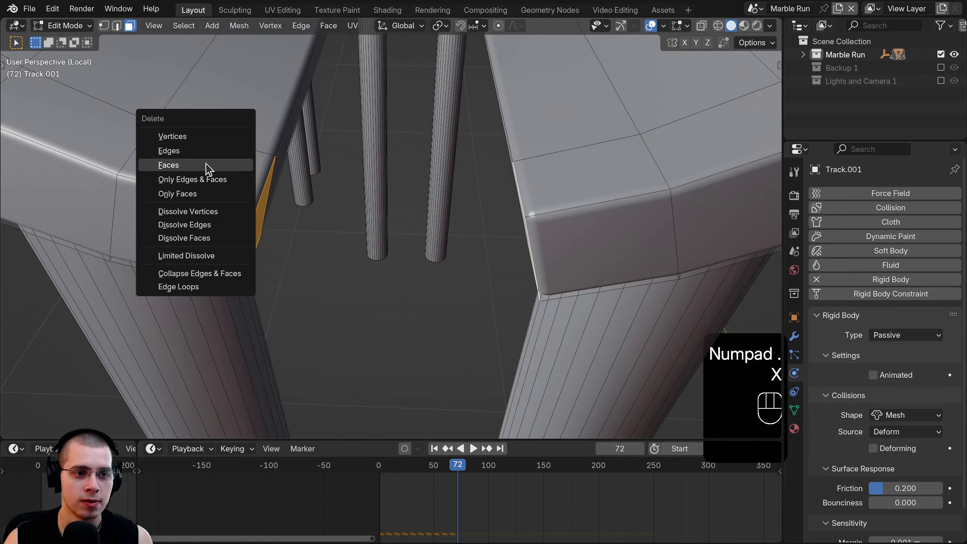
left_click(207, 164)
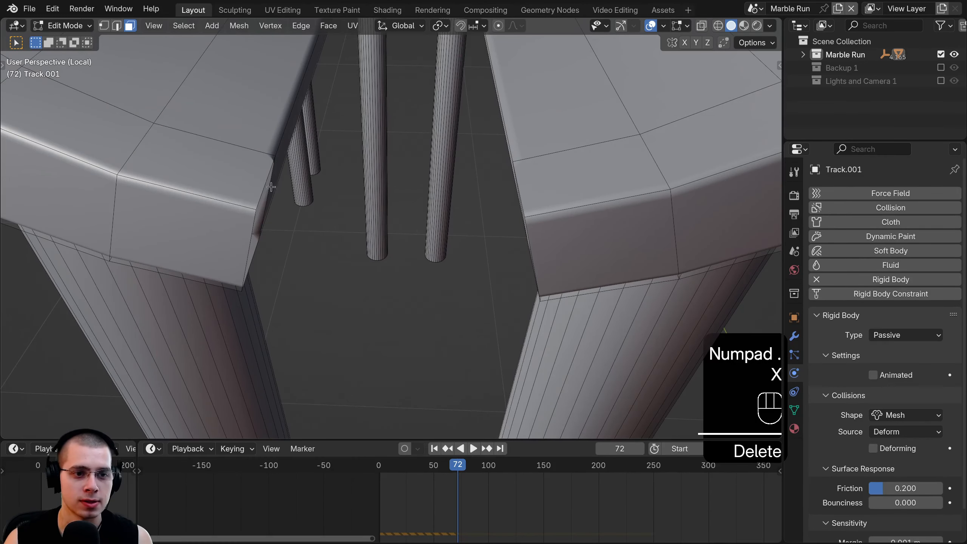
- Select the rail end's top corner vertices and search operators for 'bri'
left_click(105, 25)
middle_click_drag(261, 236, 252, 185)
left_click(256, 185)
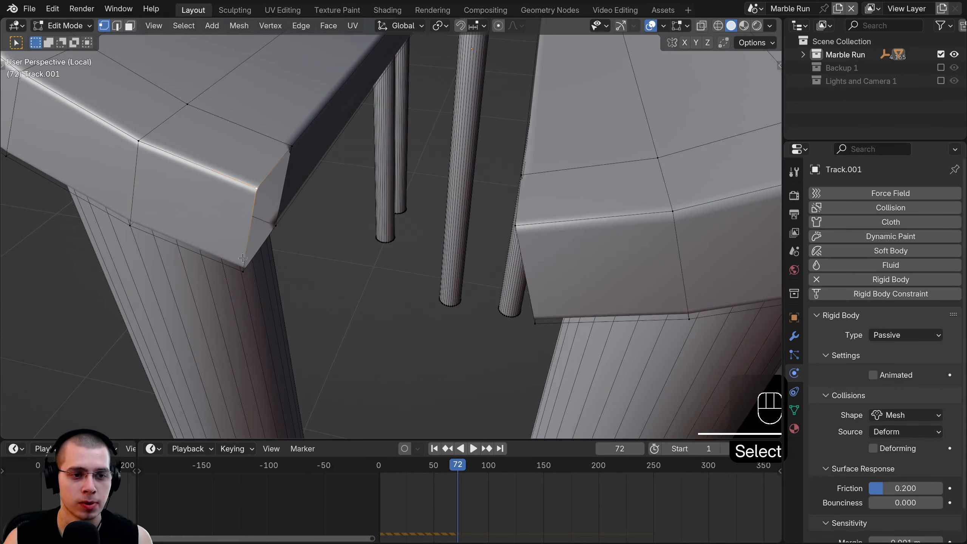
left_click(288, 140, "shift")
middle_click_drag(271, 150, 437, 154)
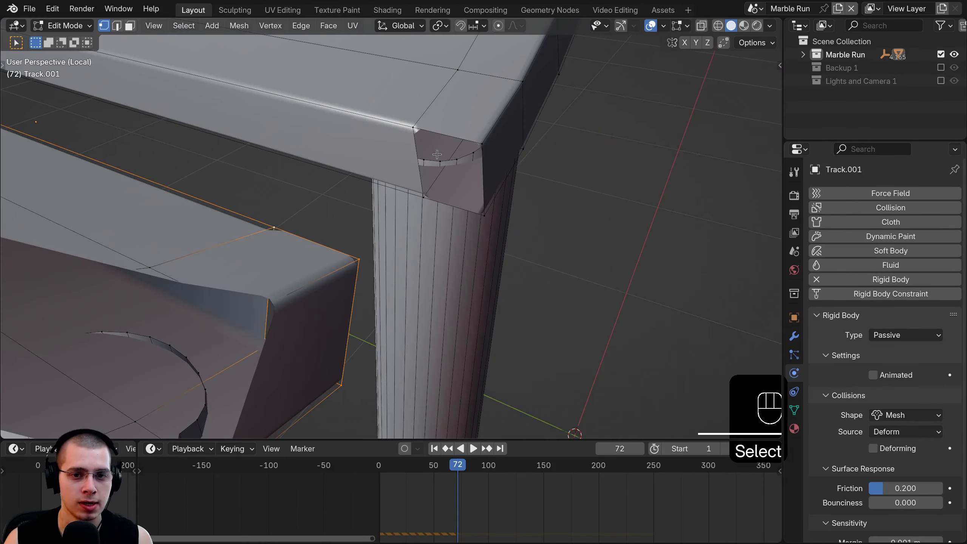
middle_click_drag(446, 198, 370, 155)
key("F3")
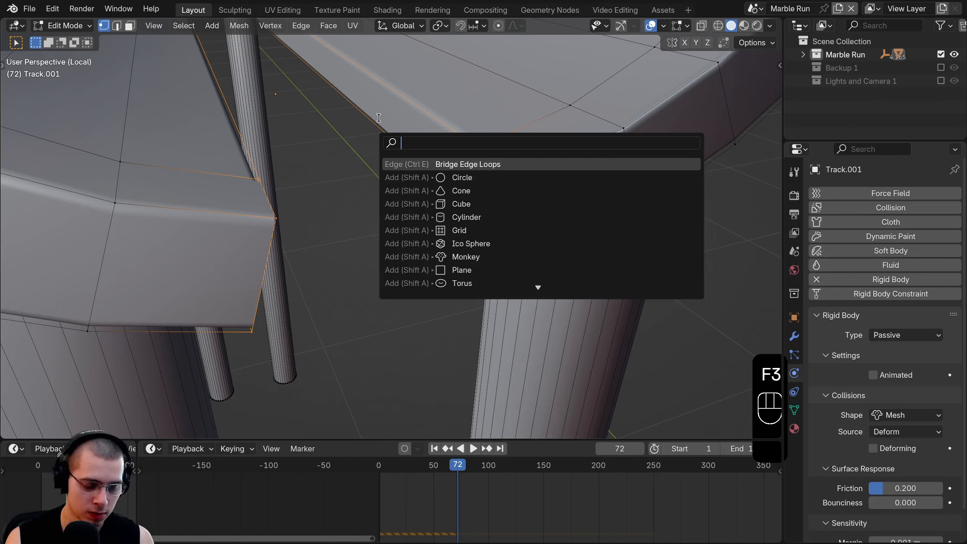
type("bri")
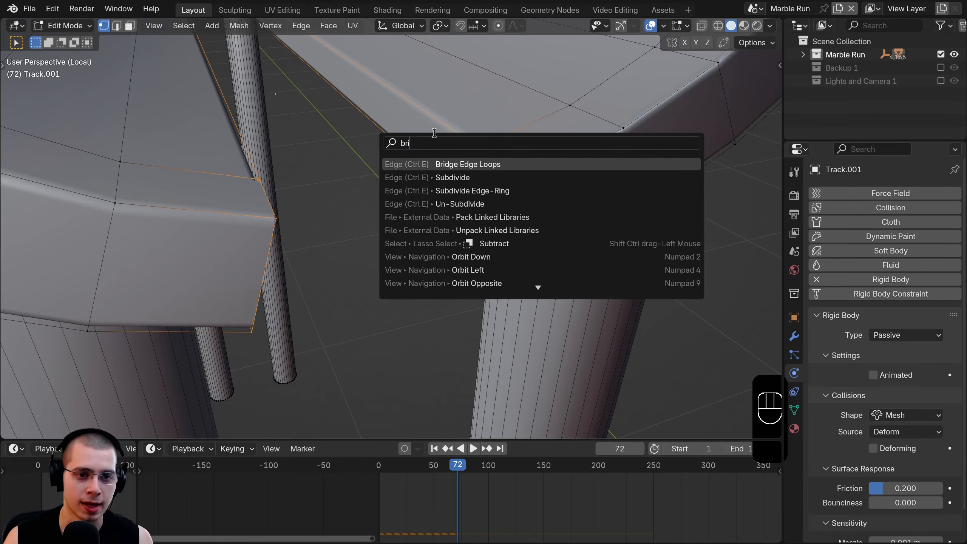
- Bridge the two open rail ends of Track.001 with connecting faces
left_click(471, 166)
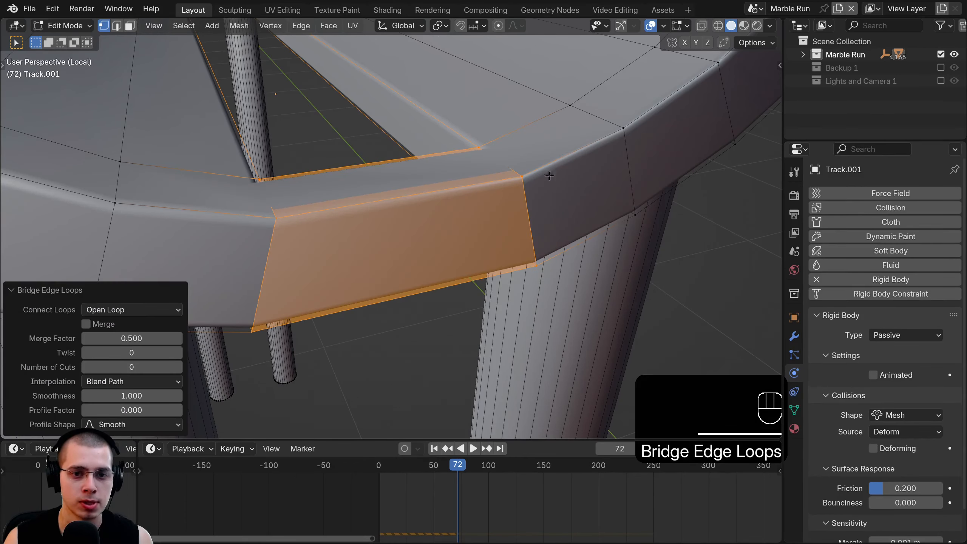
scroll(549, 176, "down", 4)
middle_click_drag(549, 175, 438, 160)
mouse_move(428, 174)
middle_mouse_down("shift")
mouse_move(425, 193)
mouse_move(437, 177)
middle_mouse_up("shift")
middle_click_drag(246, 161, 255, 124)
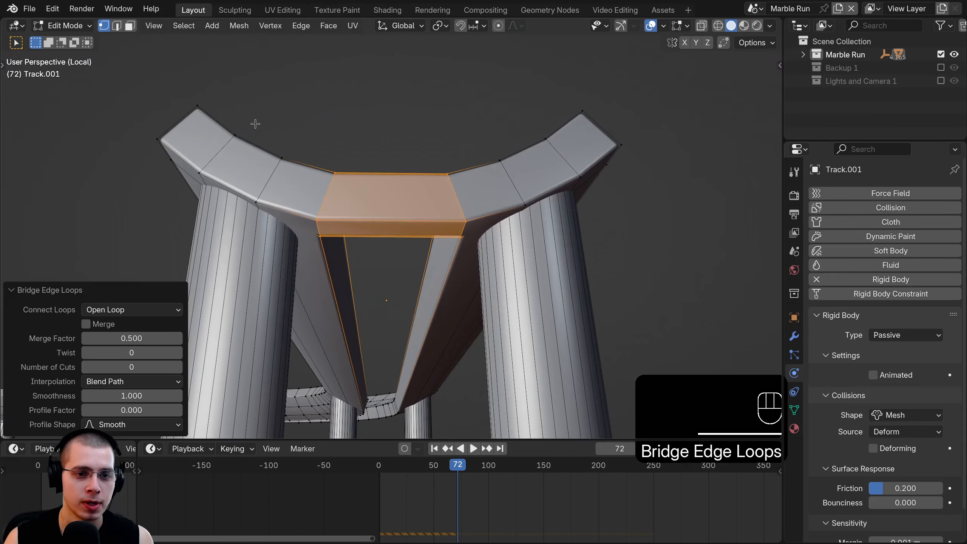
- Select the bottom faces of the bridged track end in face mode
left_click(130, 25, "shift")
scroll(268, 206, "down", 1)
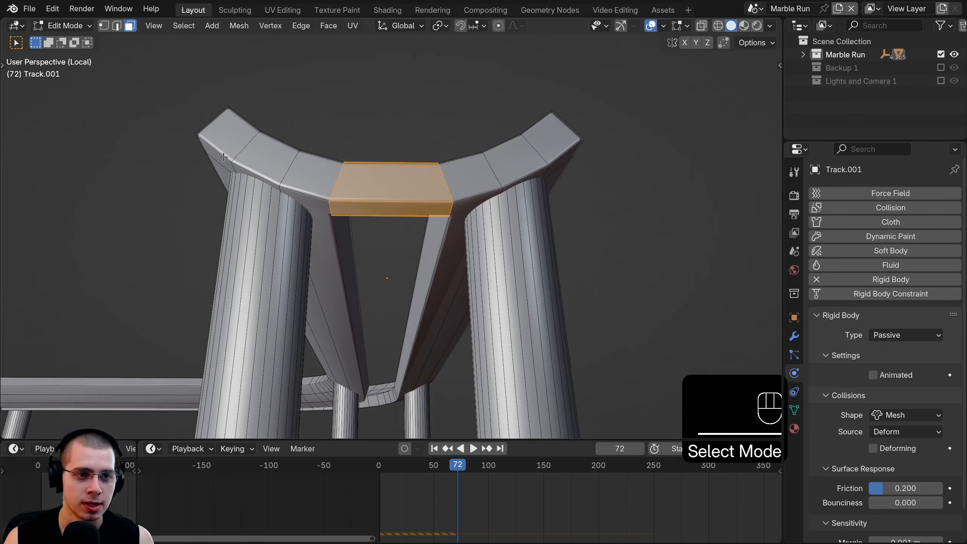
left_click(245, 171, "shift")
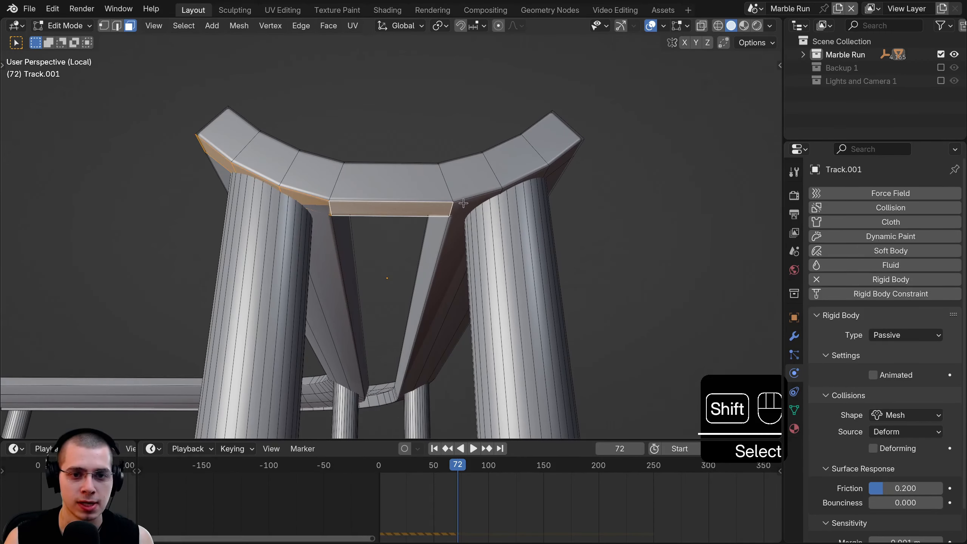
middle_click_drag(563, 161, 406, 157)
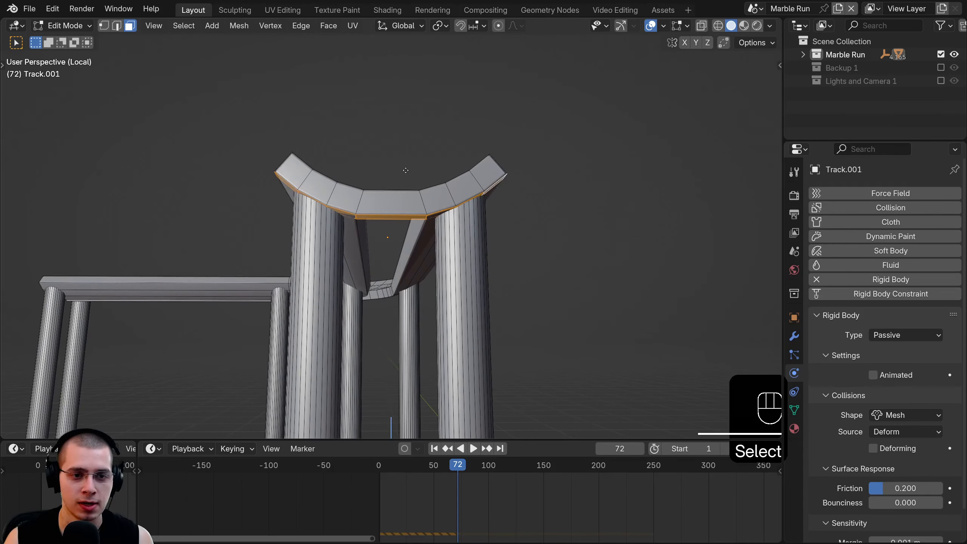
- Extrude the bottom faces downward and flatten them along Z with scale 0
key("e")
left_click(410, 277)
key("s")
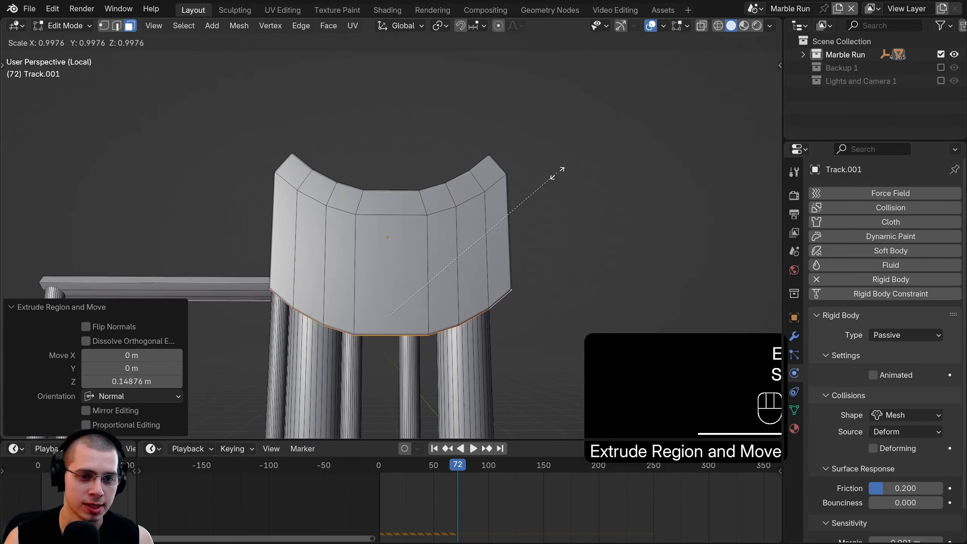
key("0")
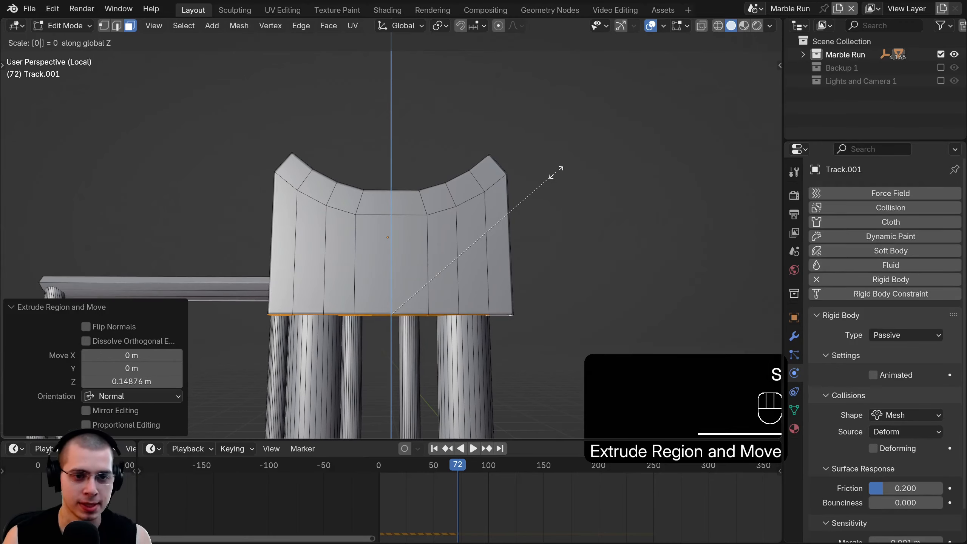
left_click(549, 172)
- Lower the flat bottom of the new end wall vertically along Z
middle_click_drag(541, 177, 446, 209)
key("g")
key("z")
left_click(437, 261)
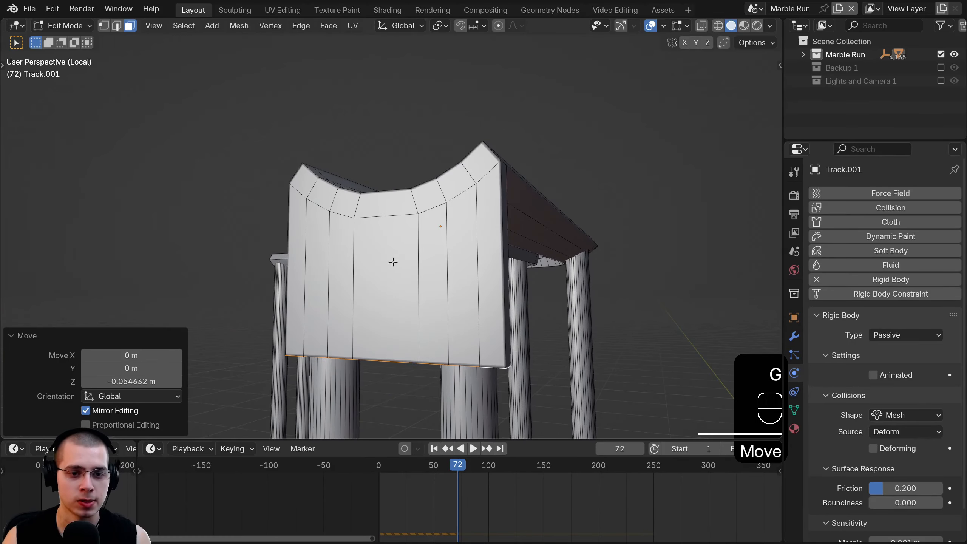
middle_click_drag(393, 261, 332, 262)
key("g")
key("z")
left_click(361, 262)
- Leave edit mode, clear the selection, and re-enter mesh editing from a side view
key("Tab")
key("Tab")
left_click(335, 263)
middle_click_drag(407, 266, 533, 267)
- Select the connected end poles and shift them along the track in Y
key("l")
key("l")
key("l")
key("g")
key("y")
left_click(455, 260)
- Bring back the rest of the marble run and return to object mode
key("Tab")
scroll(495, 268, "down", 3)
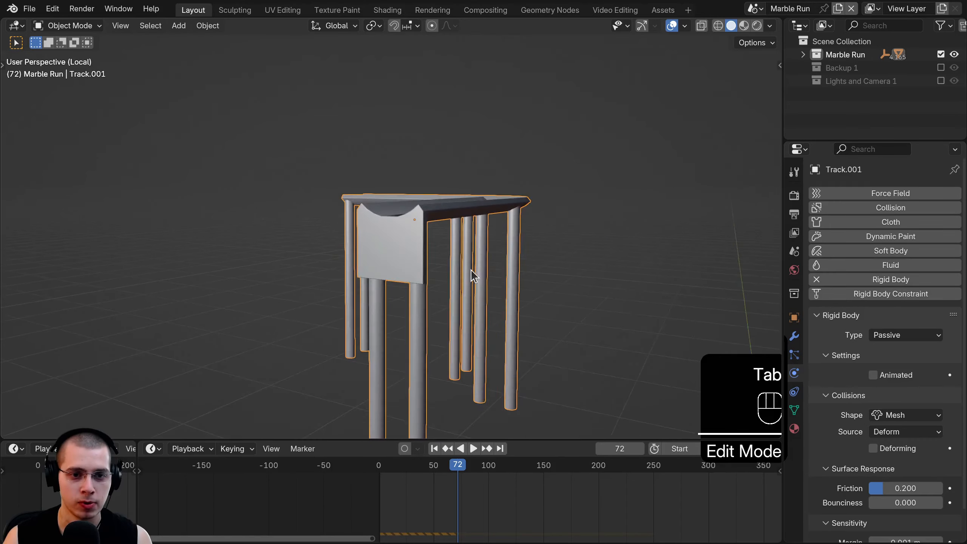
middle_click_drag(471, 269, 366, 188)
key("KP_Divide")
key("Tab")
- Select the small support piece beside the pole and reposition it
scroll(369, 222, "up", 3)
left_click(350, 194)
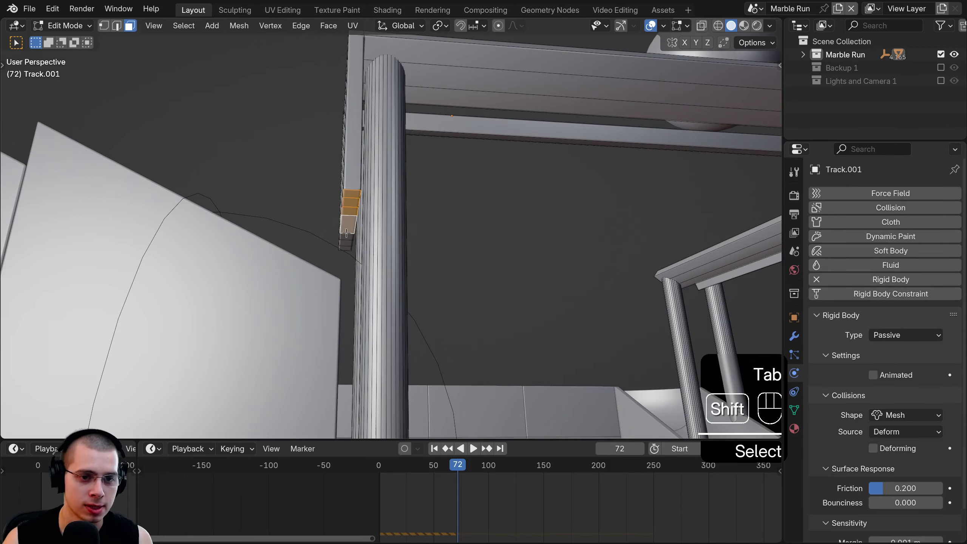
scroll(361, 184, "down", 3)
key("g")
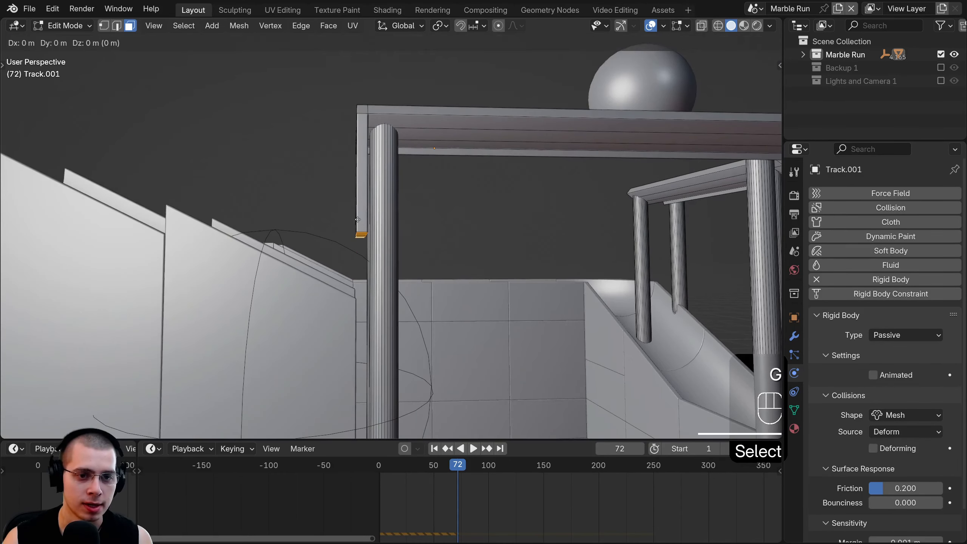
key("Tab")
middle_click_drag(357, 328, 381, 266)
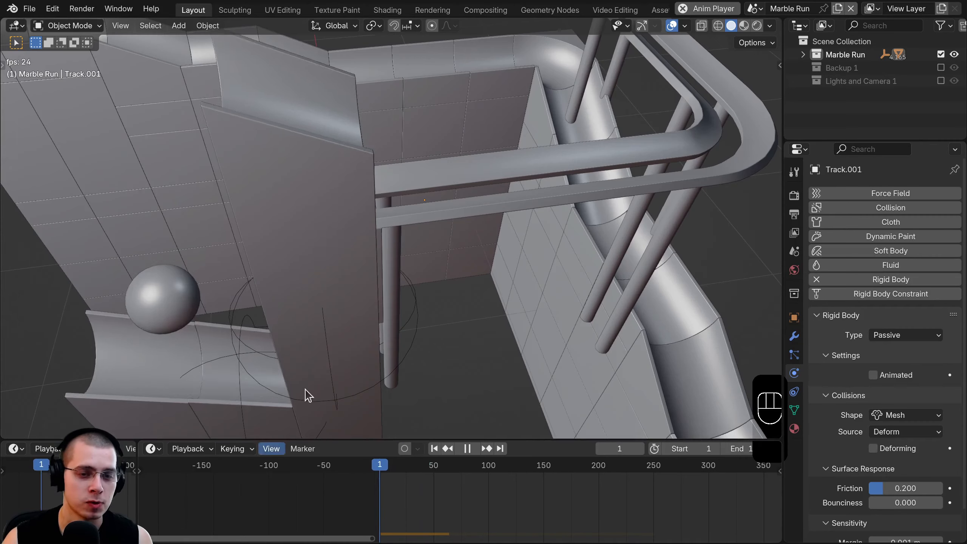
- Stop the running marble simulation and rewind to the first frame
middle_click_drag(305, 390, 559, 199)
scroll(557, 219, "up", 3)
key("space")
scroll(559, 206, "down", 3)
left_click(378, 466)
scroll(442, 196, "down", 4)
- Replay the marbles, reset to frame 0, and select Track.001 from a top view
key("space")
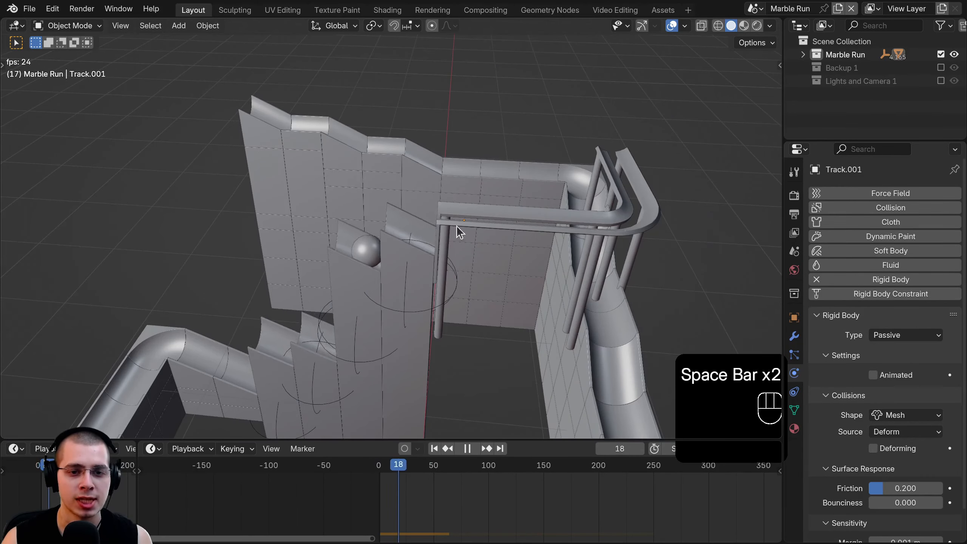
middle_click_drag(493, 262, 310, 502)
left_click(379, 466)
key("space")
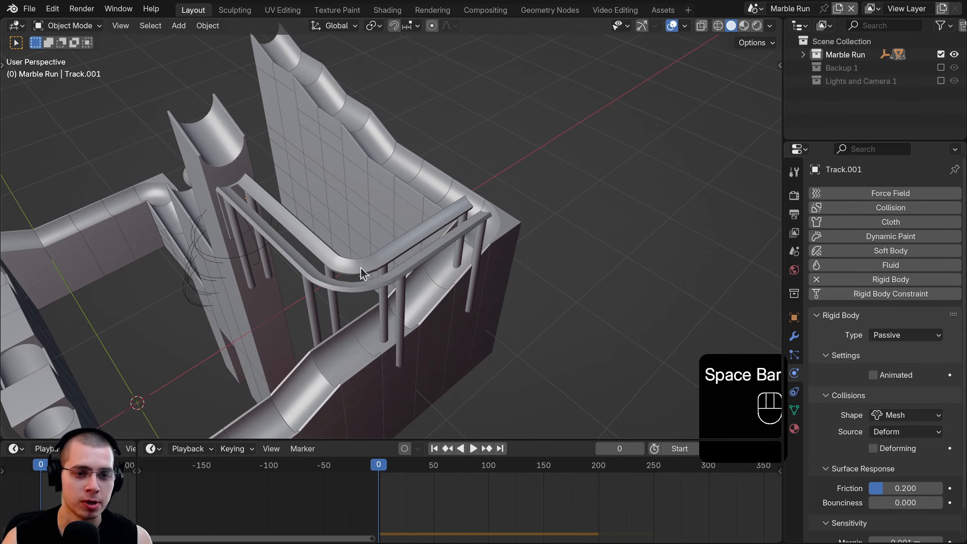
left_click(361, 268)
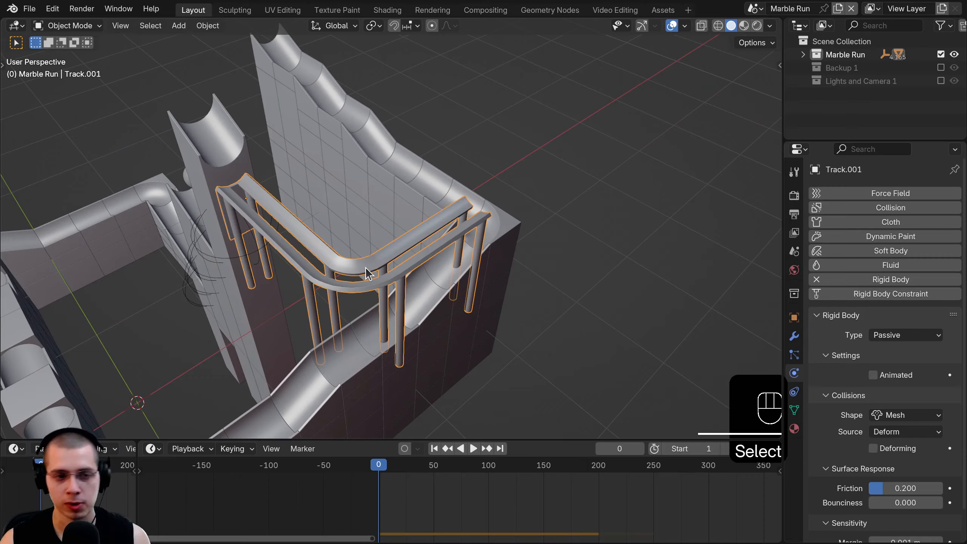
key("KP_7")
- In wireframe Edit Mode, select all rail vertices and move the twin rails 0.9 m along Y
key("Tab")
scroll(490, 166, "up", 2)
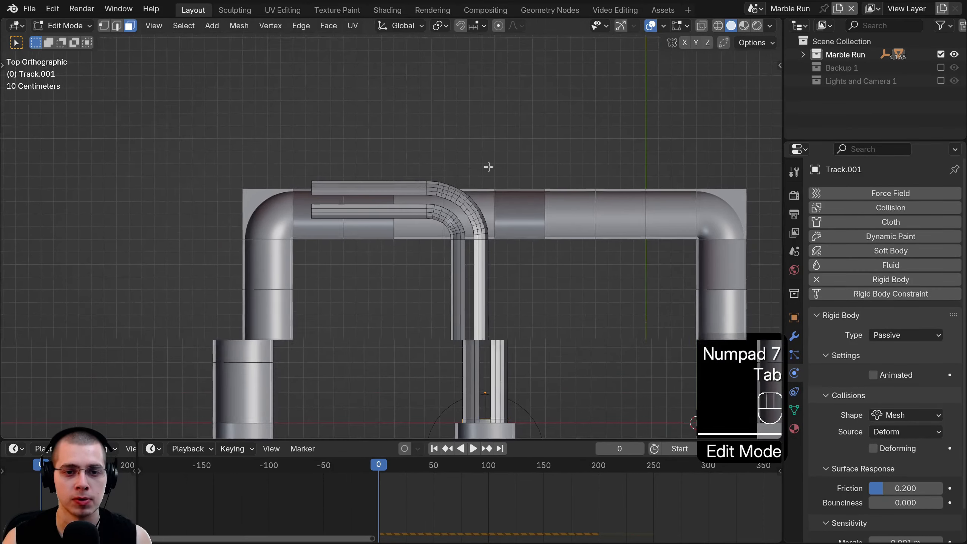
key("z")
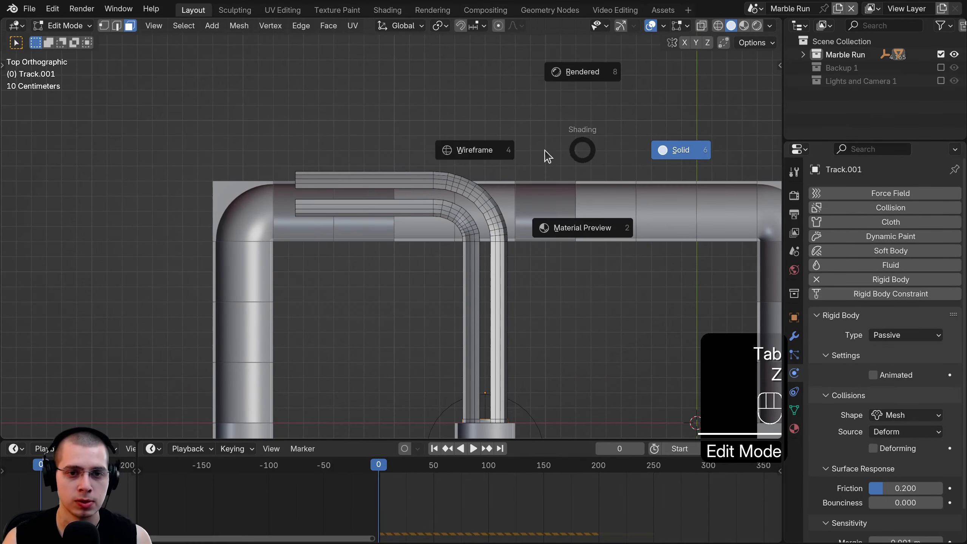
left_click(394, 135)
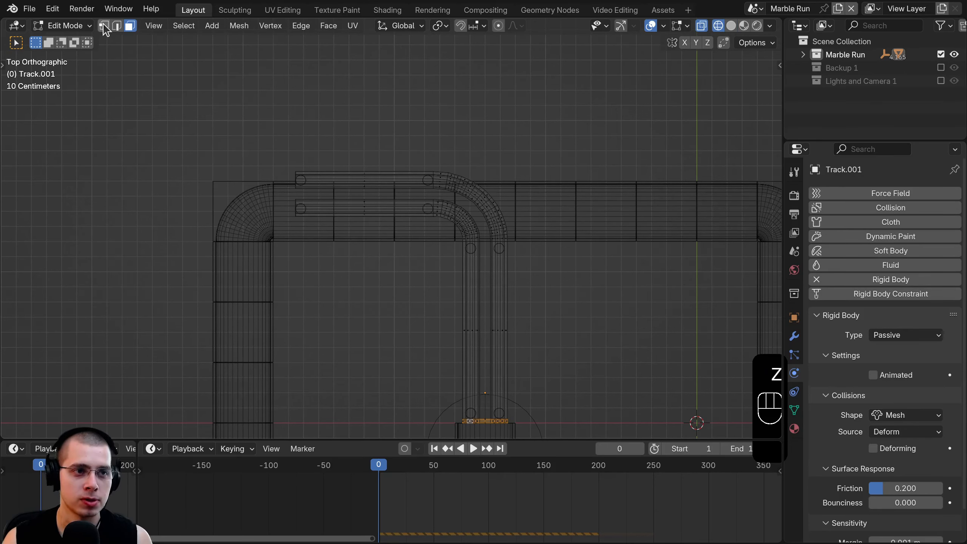
key("1")
left_click_drag(166, 72, 643, 329)
scroll(471, 301, "down", 2)
key("g")
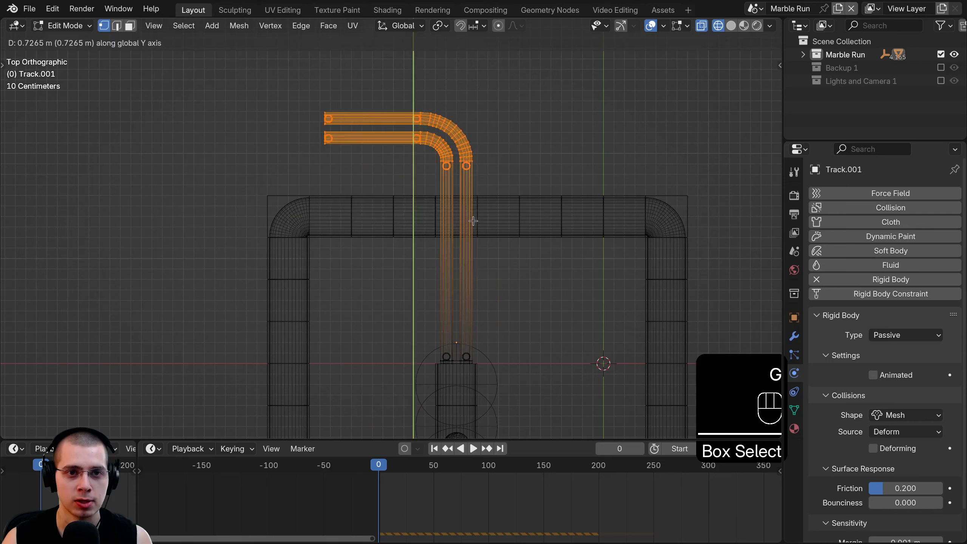
right_click(448, 38)
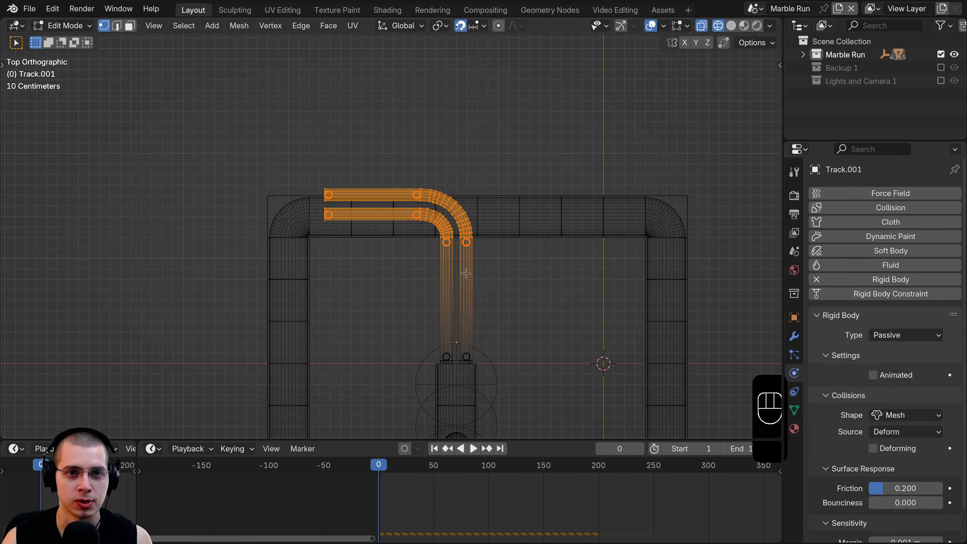
scroll(465, 273, "down", 2)
key("g")
key("y")
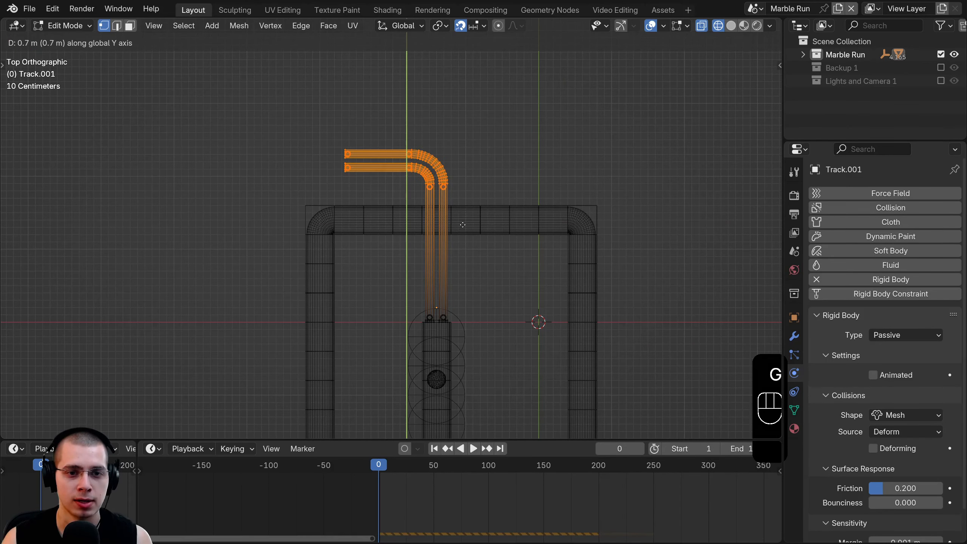
left_click(464, 214)
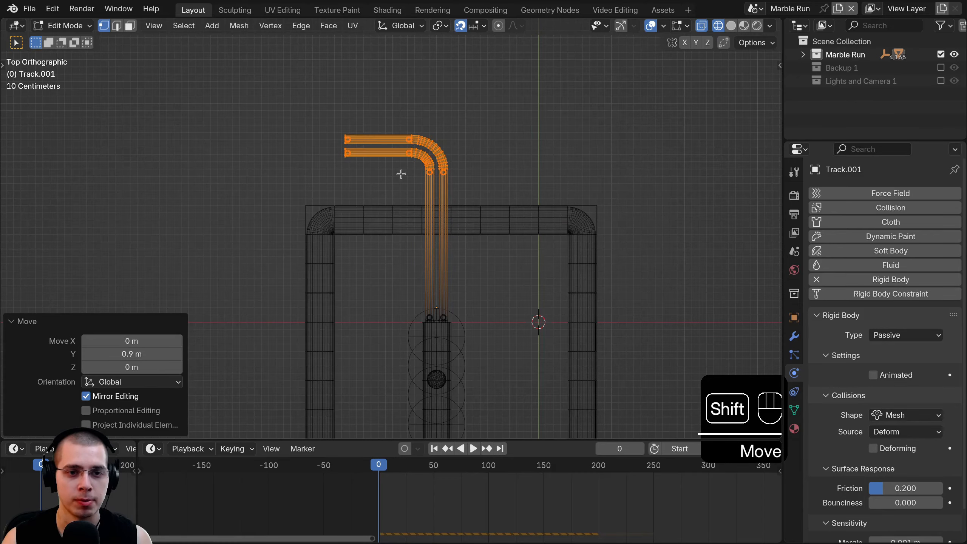
- Select the rails' left-end edges, then extrude, rotate and reposition them to begin the bend
left_click_drag(399, 174, 442, 219, "shift")
scroll(404, 241, "up", 2)
key("a")
middle_click_drag(395, 160, 399, 212, "shift")
scroll(400, 212, "up", 10)
scroll(384, 181, "up", 2)
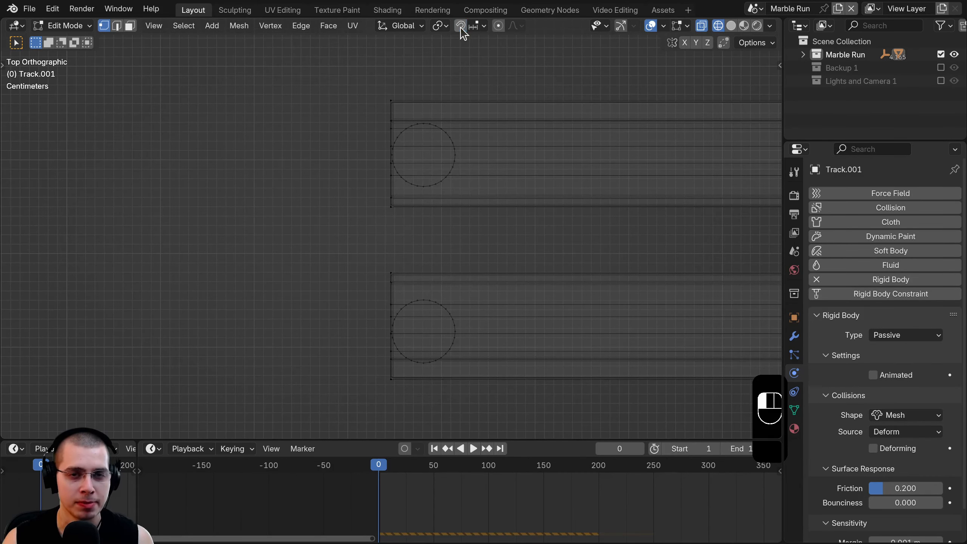
middle_click_drag(449, 125, 449, 102, "shift")
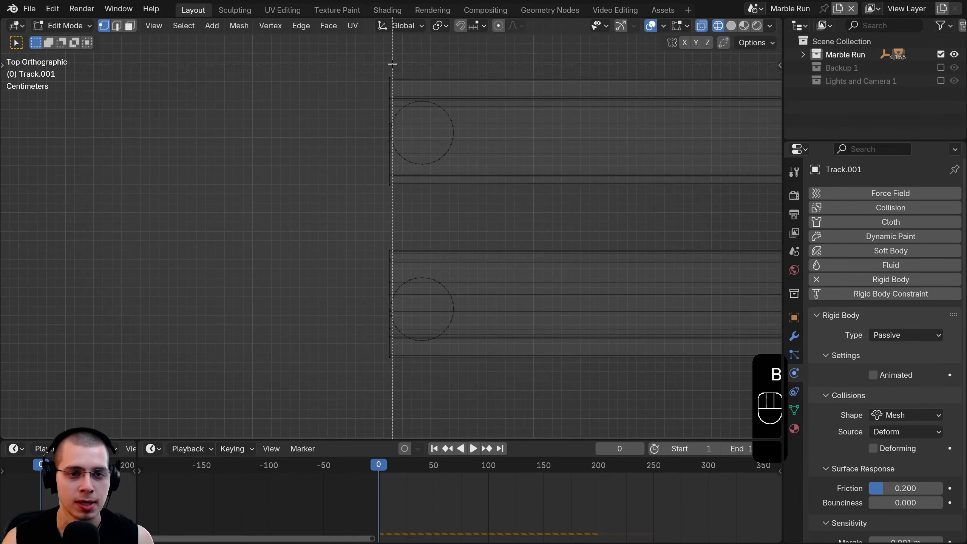
left_click_drag(392, 64, 320, 464)
scroll(376, 198, "down", 2)
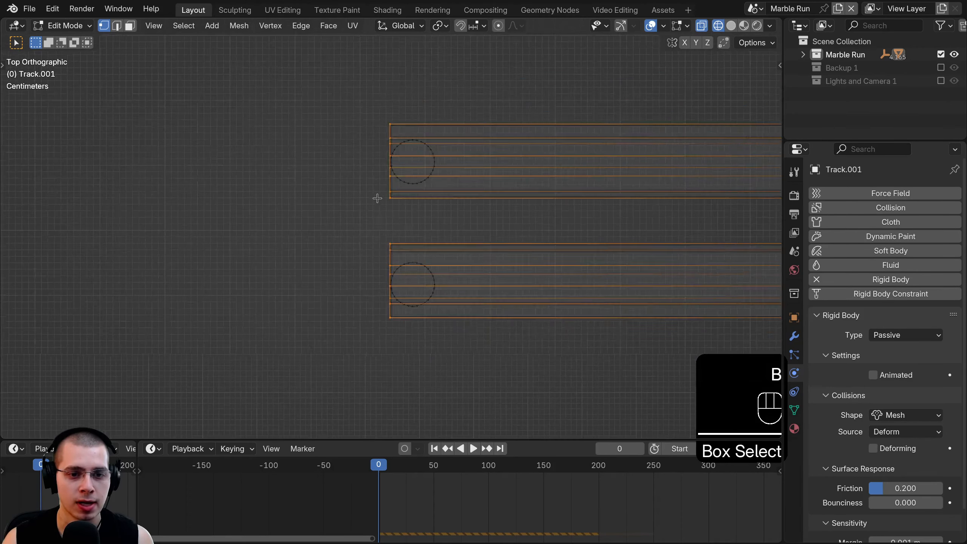
scroll(377, 198, "down", 1)
key("e")
left_click(435, 146)
key("r")
left_click(451, 151)
key("g")
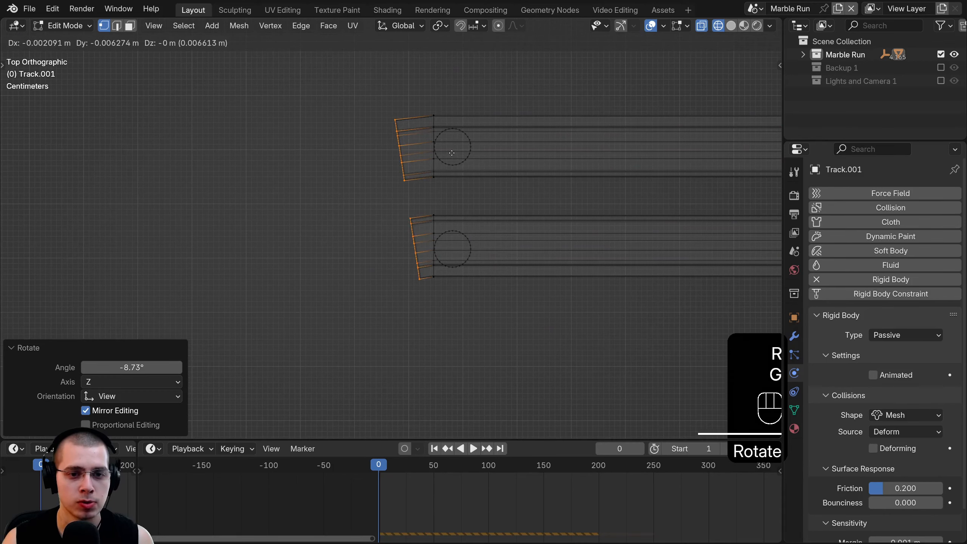
left_click(448, 155)
- Add more extruded, rotated sections around the first curve, ending with a straight extension along Y
key("e")
left_click(424, 160)
key("r")
left_click(443, 169)
key("g")
left_click(436, 176)
key("e")
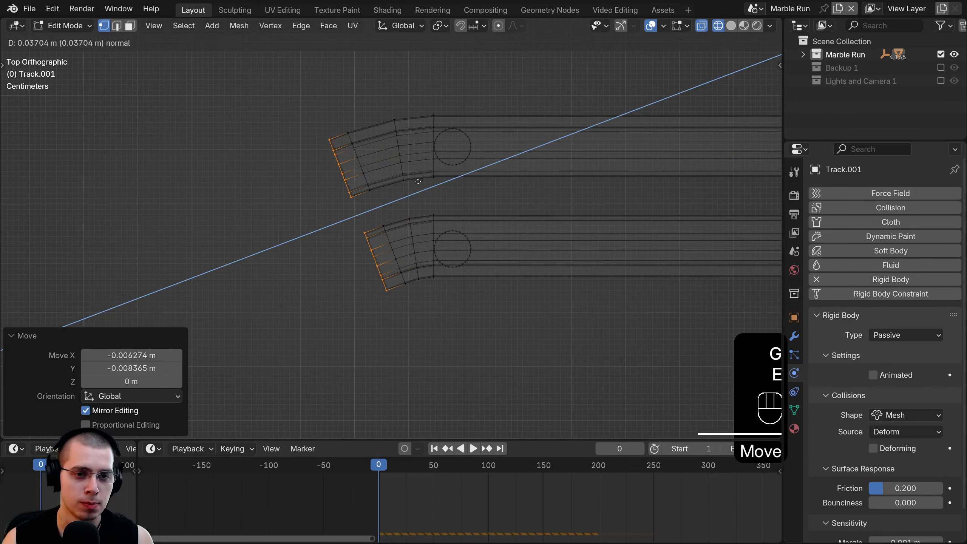
left_click(399, 186)
key("r")
left_click(417, 160)
key("g")
left_click(418, 168)
key("e")
left_click(394, 169)
key("r")
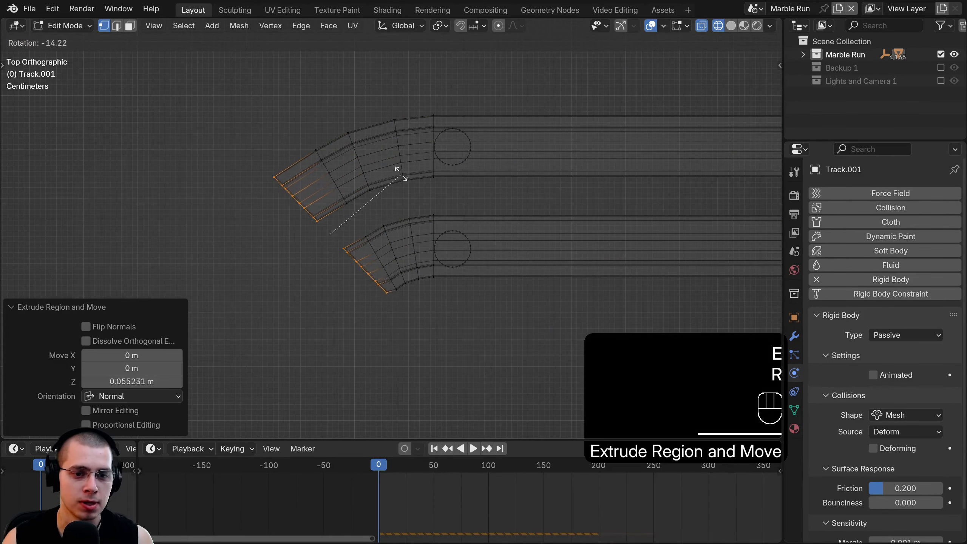
left_click(396, 179)
key("g")
left_click(396, 190)
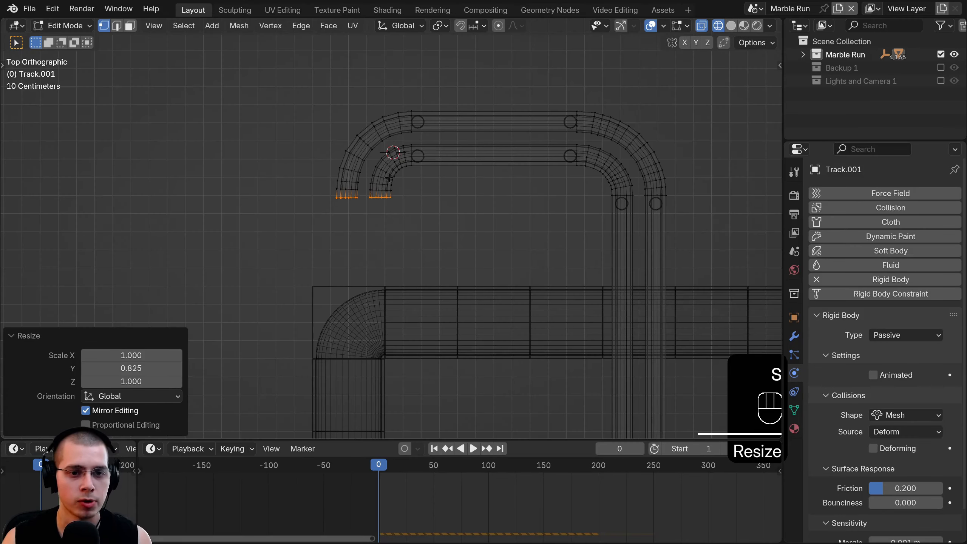
key("e")
key("y")
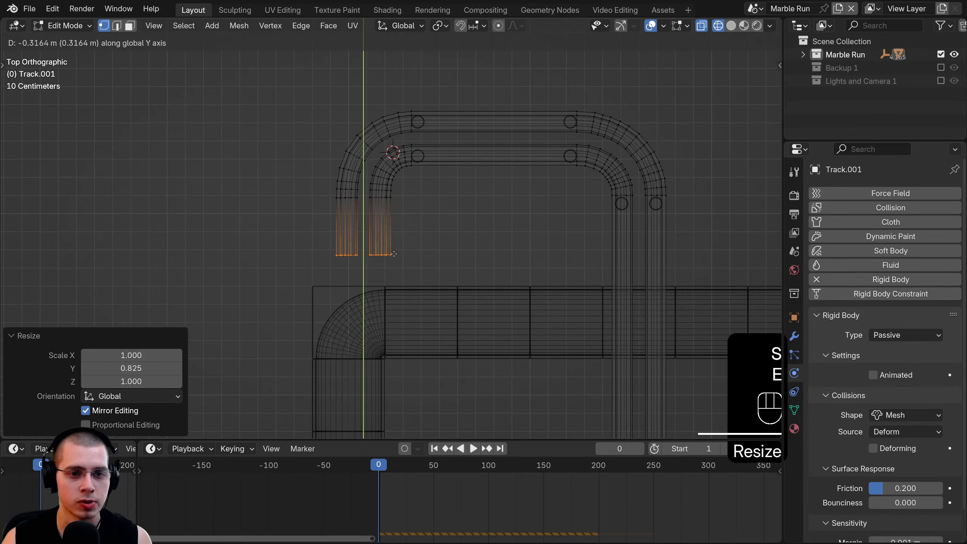
left_click(393, 268)
- Shift the curved left half along X and lengthen the rail ends along Y
left_click_drag(484, 58, 176, 384)
key("g")
key("x")
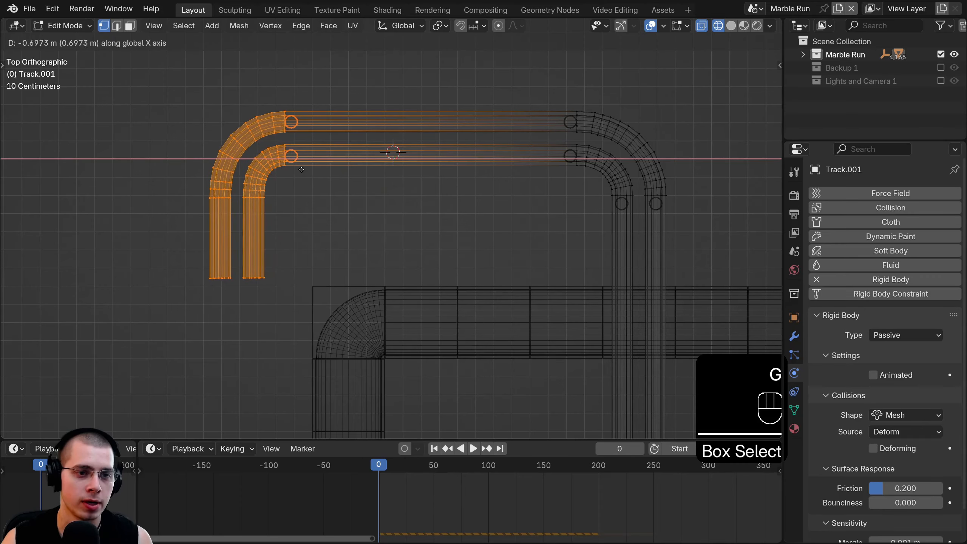
left_click(291, 190)
middle_click_drag(284, 201, 404, 166, "shift")
left_click_drag(497, 184, 193, 298)
key("g")
key("y")
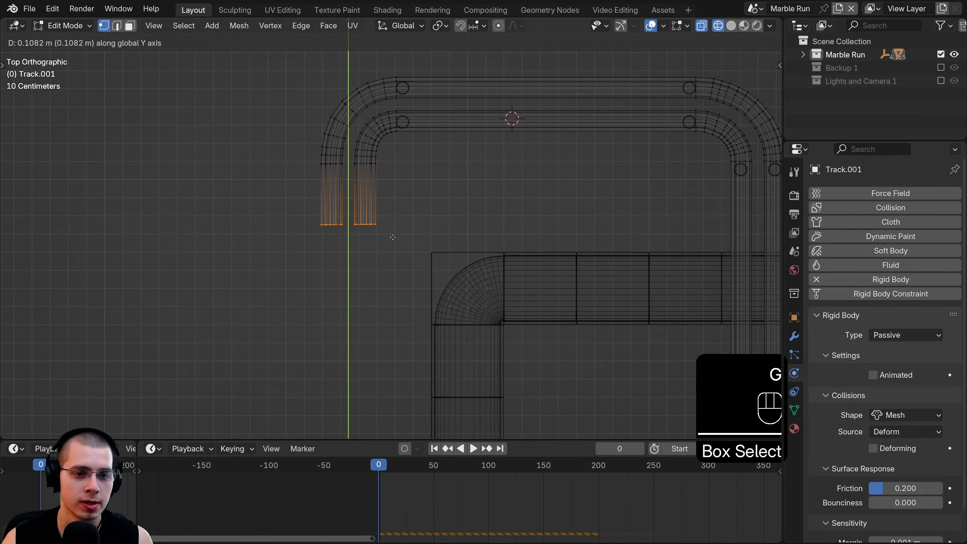
left_click(393, 237)
- Build the second bend from repeated extrude, rotate and move steps on the rail ends
scroll(389, 175, "up", 6)
mouse_move(376, 202)
middle_mouse_down("shift")
mouse_move(388, 174)
mouse_move(369, 211)
middle_mouse_up("shift")
key("e")
left_click(365, 212)
key("r")
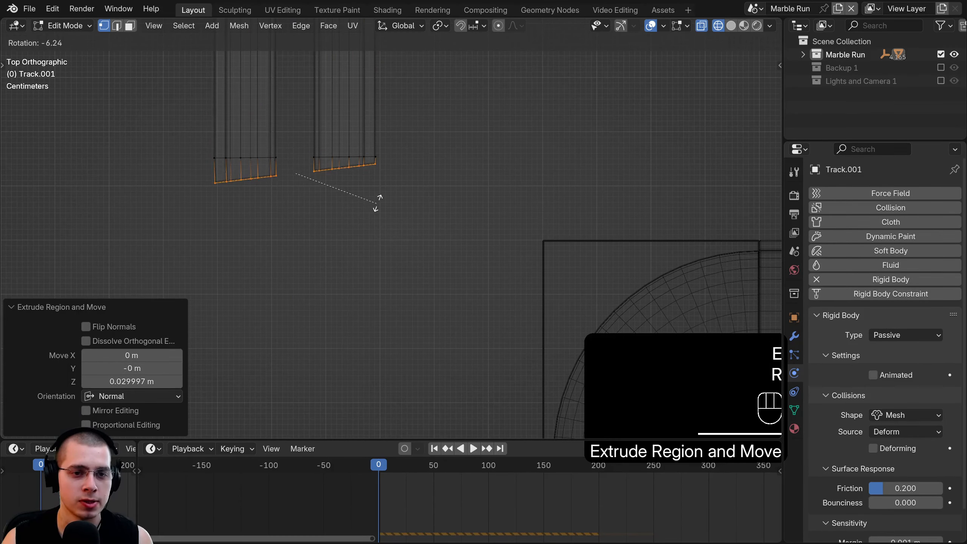
left_click(378, 200)
key("g")
left_click(383, 213)
key("e")
left_click(396, 215)
key("r")
left_click(396, 209)
key("g")
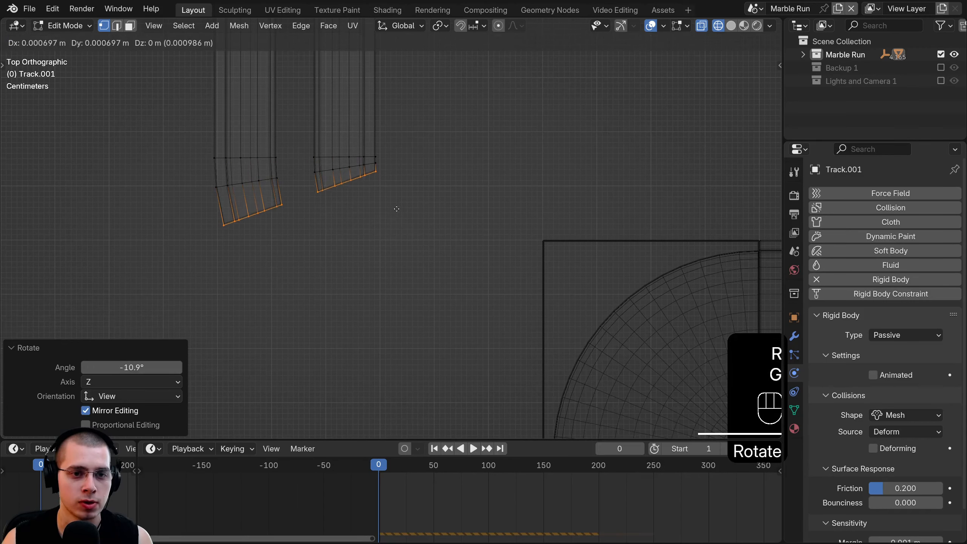
left_click(397, 212)
key("e")
left_click(408, 231)
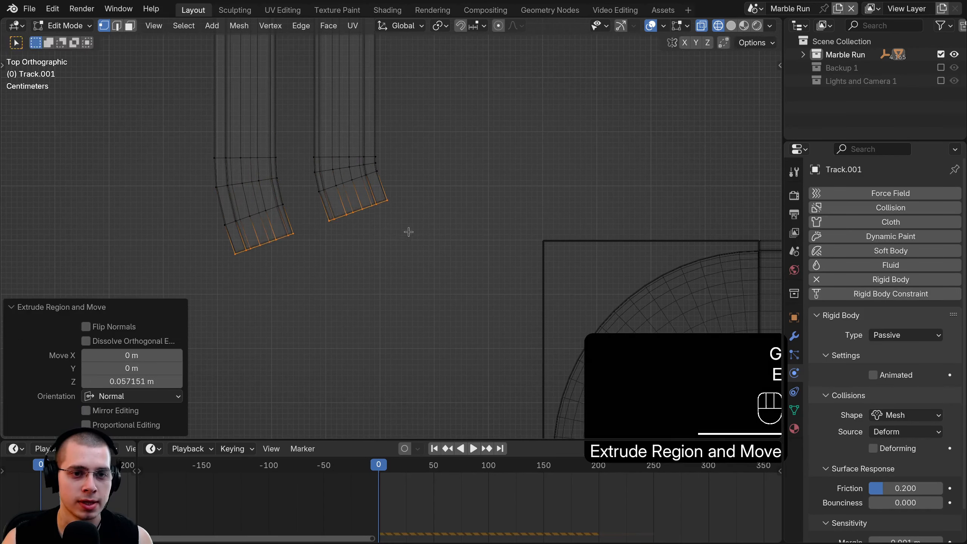
key("r")
left_click(399, 200)
key("g")
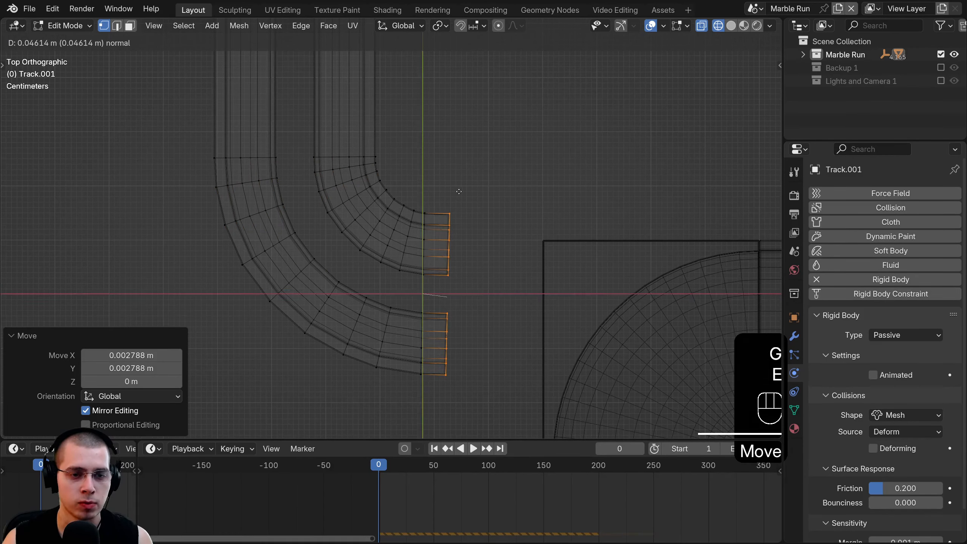
left_click(457, 191)
key("g")
left_click(452, 188)
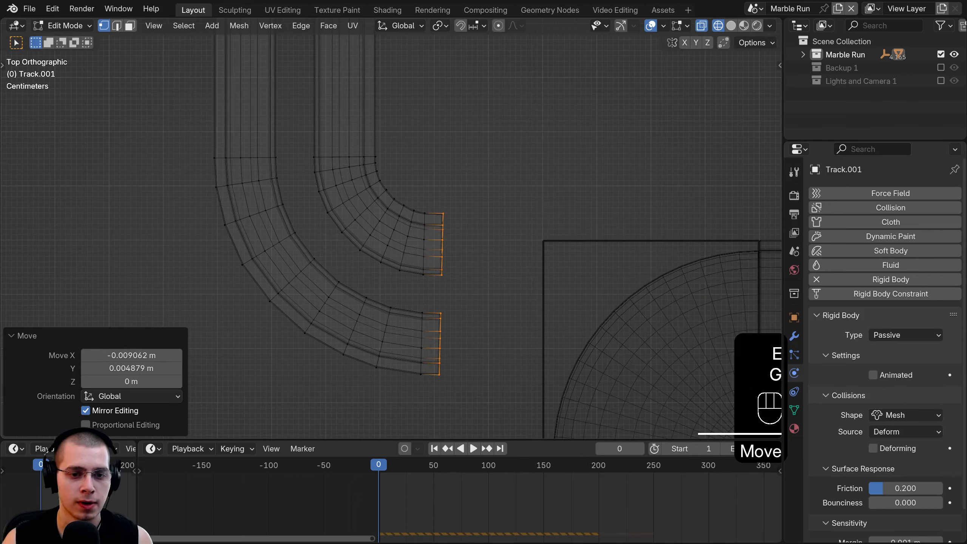
- Move the lower curved rail ends down along Y and extrude the rail ends to the right
key("b")
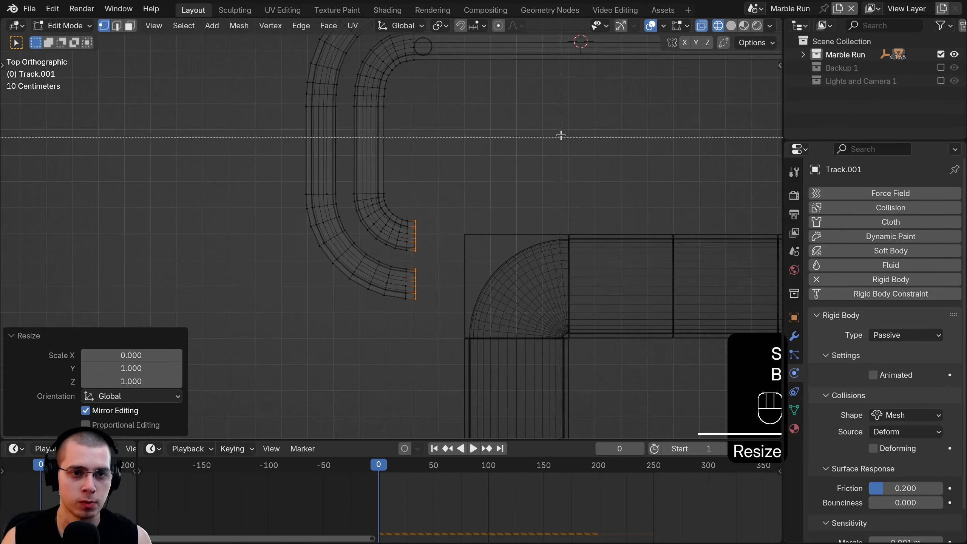
left_click_drag(561, 136, 291, 321)
key("g")
key("y")
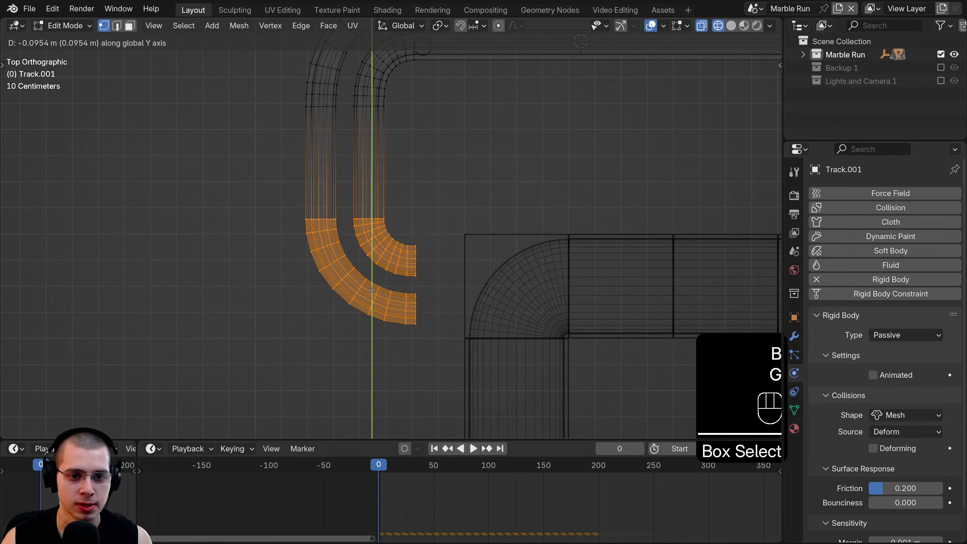
left_click(372, 288)
key("alt+a")
scroll(423, 217, "up", 3)
left_click_drag(391, 138, 439, 375)
key("e")
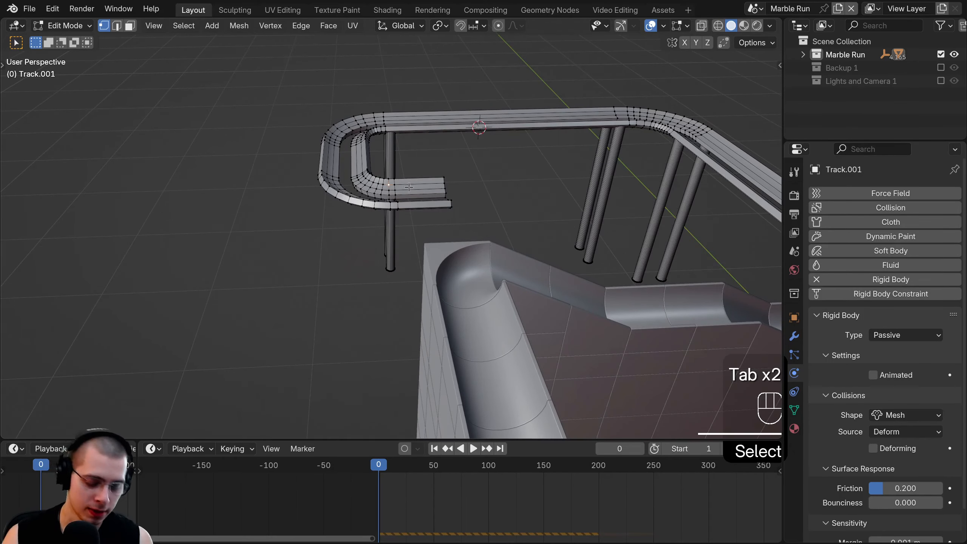
- Select the lower rail-end vertices and turn on proportional editing
key("z")
key("a")
left_click_drag(423, 151, 501, 274)
key("z")
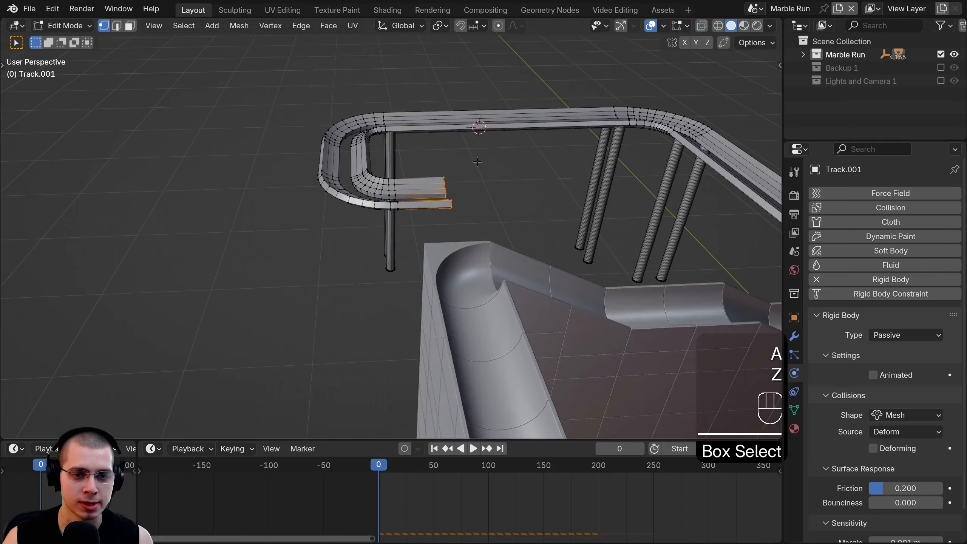
middle_click_drag(477, 161, 473, 156)
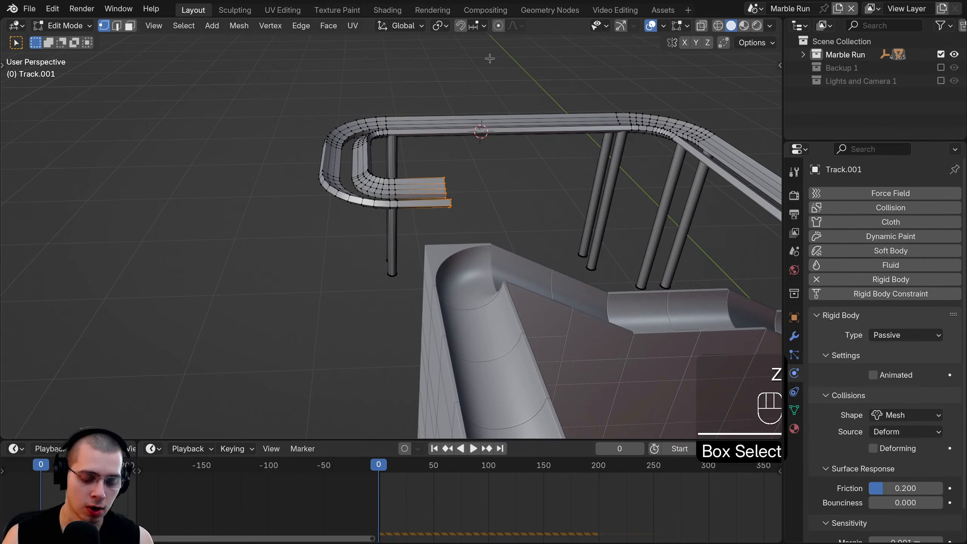
key("o")
middle_click_drag(489, 60, 474, 103)
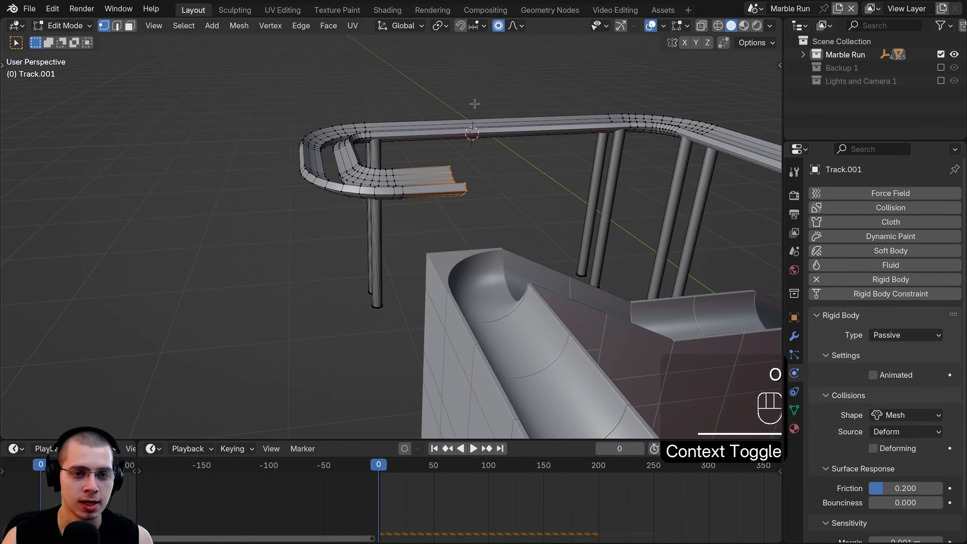
scroll(478, 130, "down", 20)
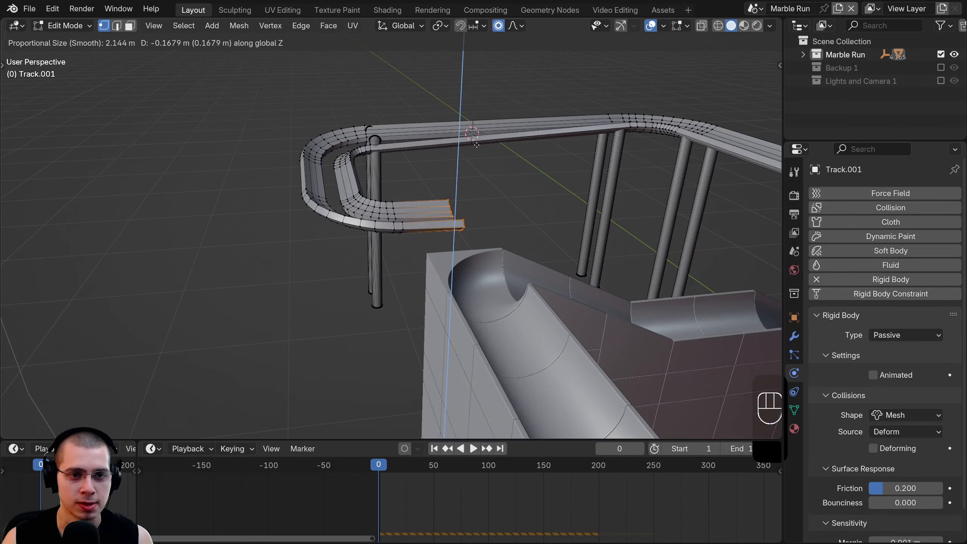
scroll(463, 175, "down", 4)
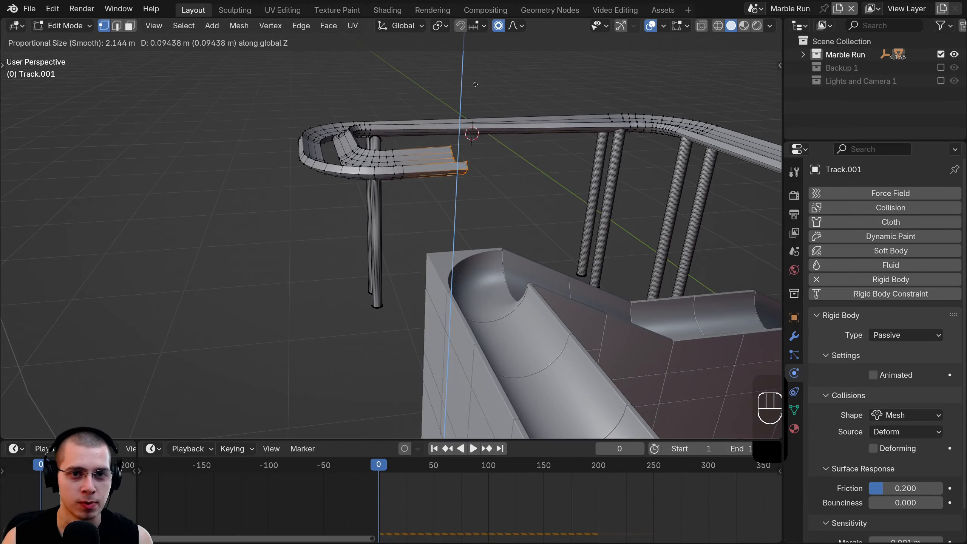
left_click(508, 67)
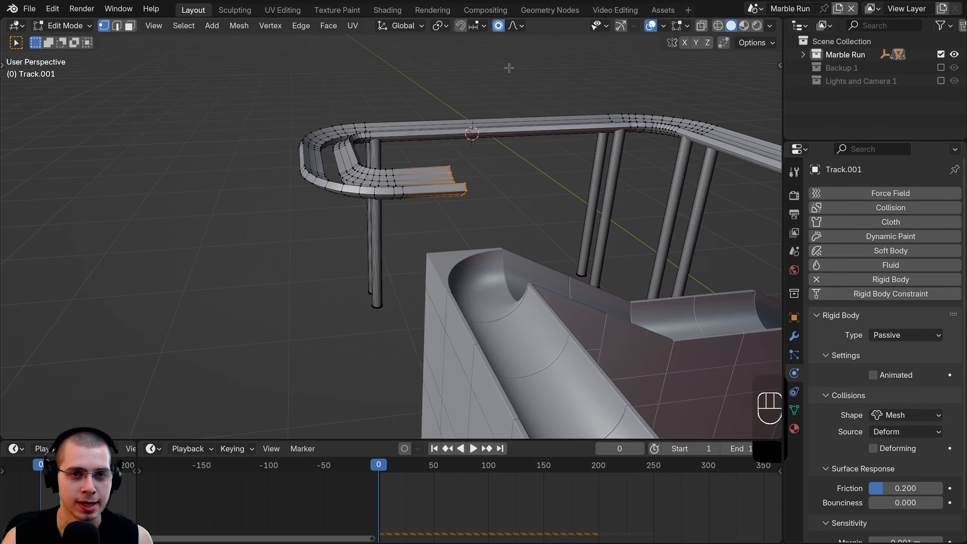
- With Smooth falloff, lower the track end along Z, resizing the falloff radius
left_click(514, 26)
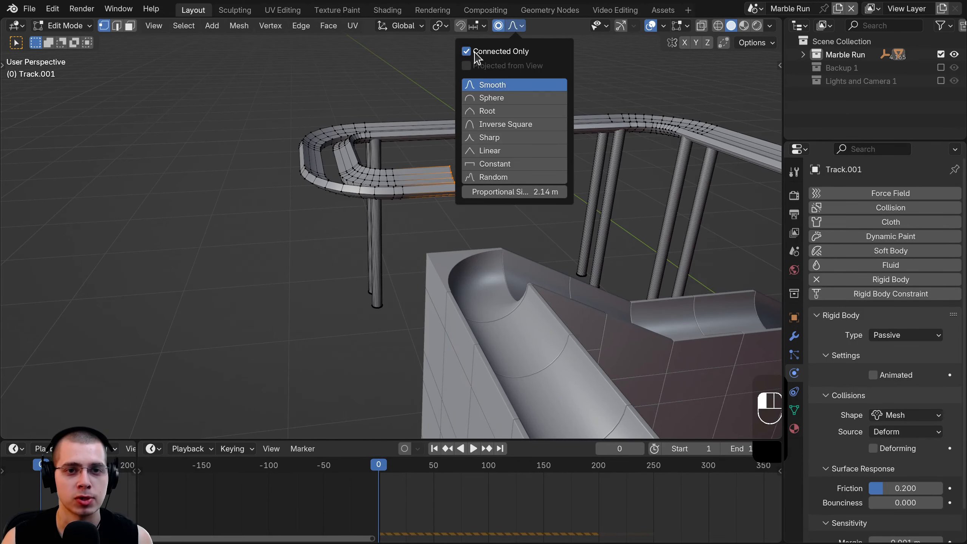
middle_click_drag(462, 65, 437, 132)
key("g")
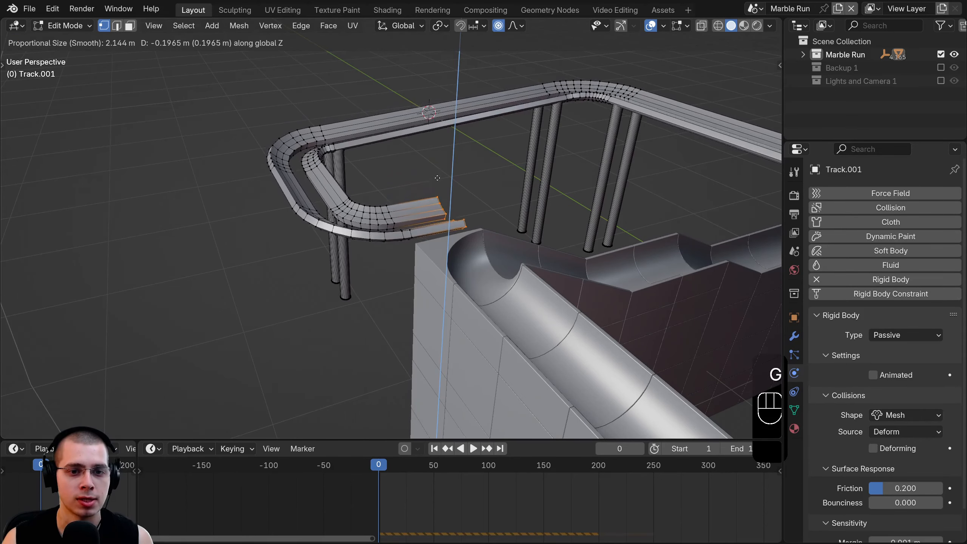
scroll(438, 201, "up", 2)
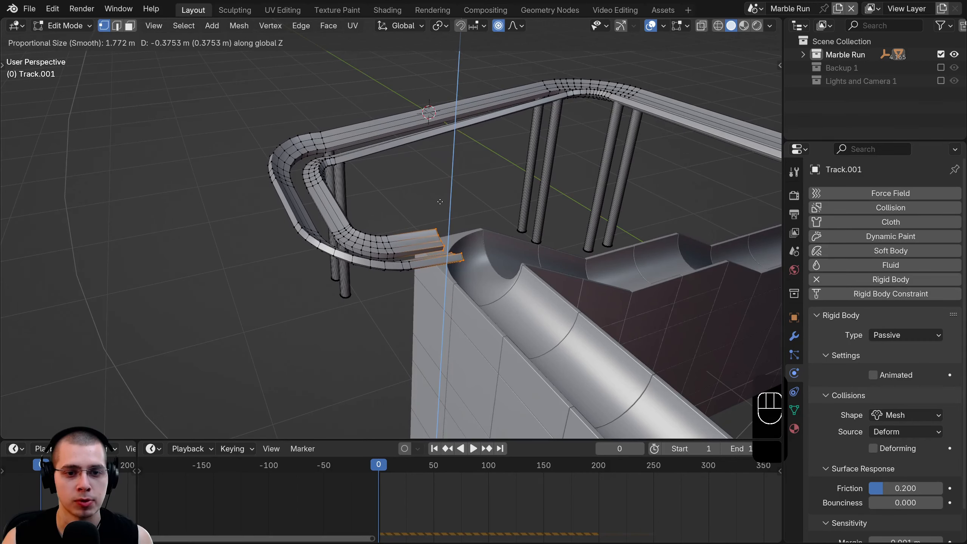
scroll(438, 195, "up", 5)
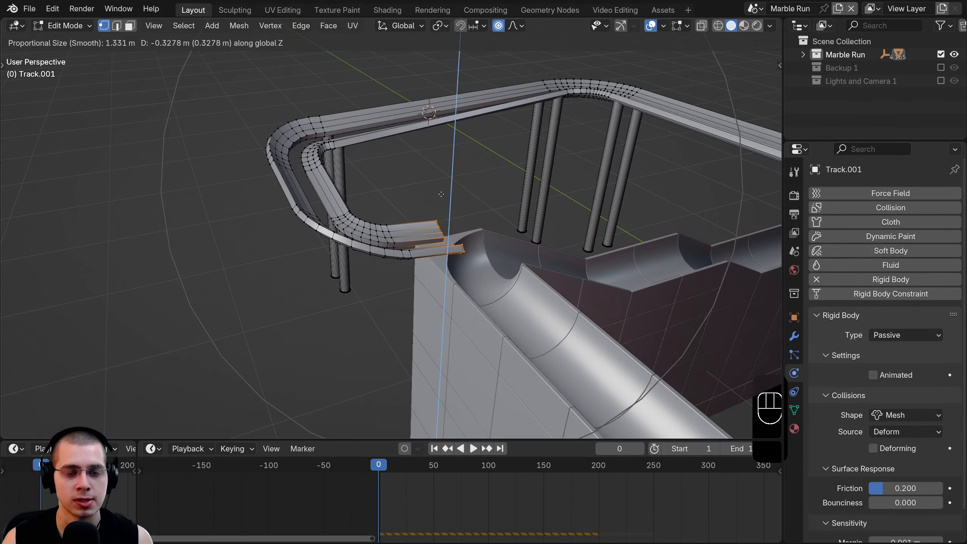
scroll(440, 195, "up", 1)
left_click(441, 194)
key("g")
key("z")
middle_click_drag(441, 194, 312, 271)
scroll(371, 169, "up", 1)
left_click(370, 165)
- Leave Edit Mode and nudge the track slightly along X
key("Tab")
key("Tab")
key("g")
key("x")
scroll(466, 241, "up", 2)
left_click(461, 239)
key("Tab")
- Play the animation to test the marble rolling along the extended track, orbiting to watch
key("space")
middle_click_drag(452, 263, 465, 356)
middle_click_drag(459, 311, 394, 221, "shift")
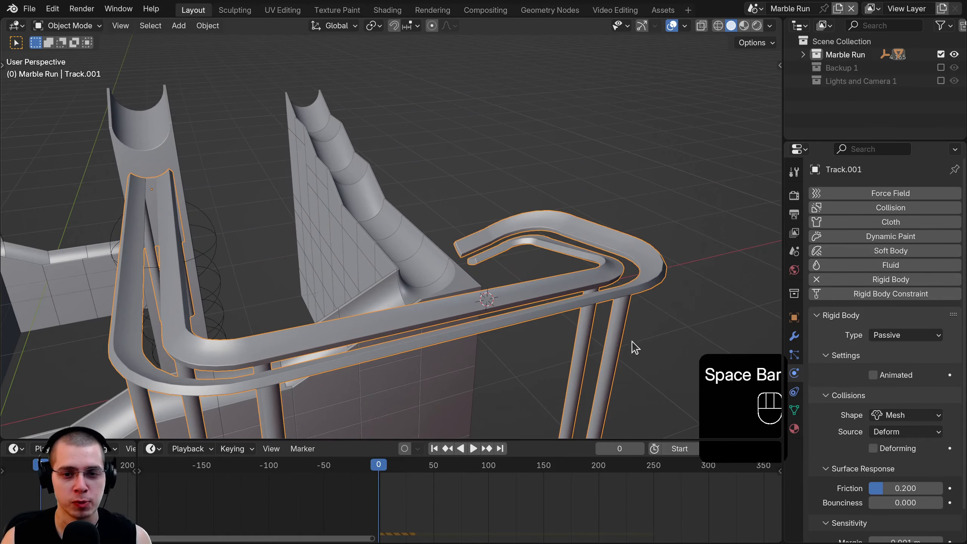
middle_click_drag(452, 343, 449, 250, "shift")
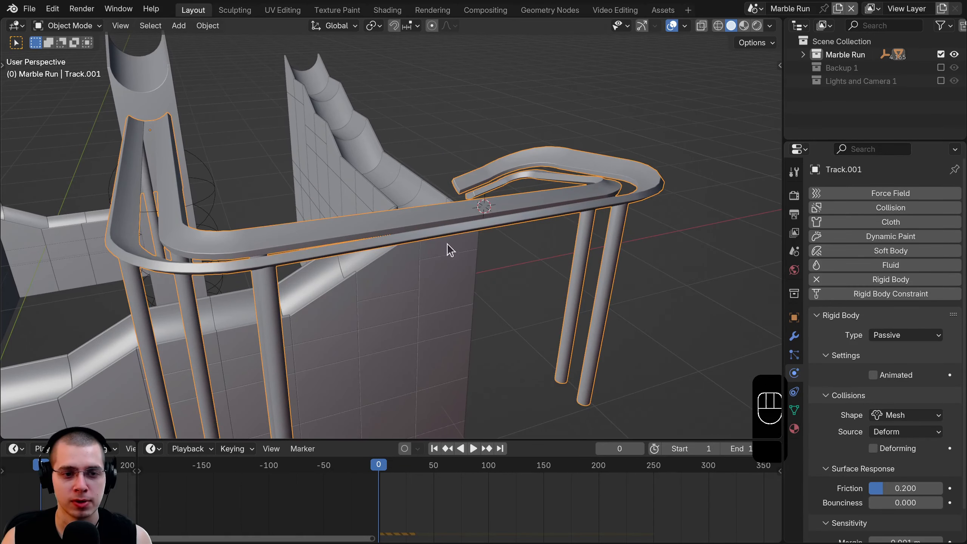
middle_click_drag(570, 236, 526, 218)
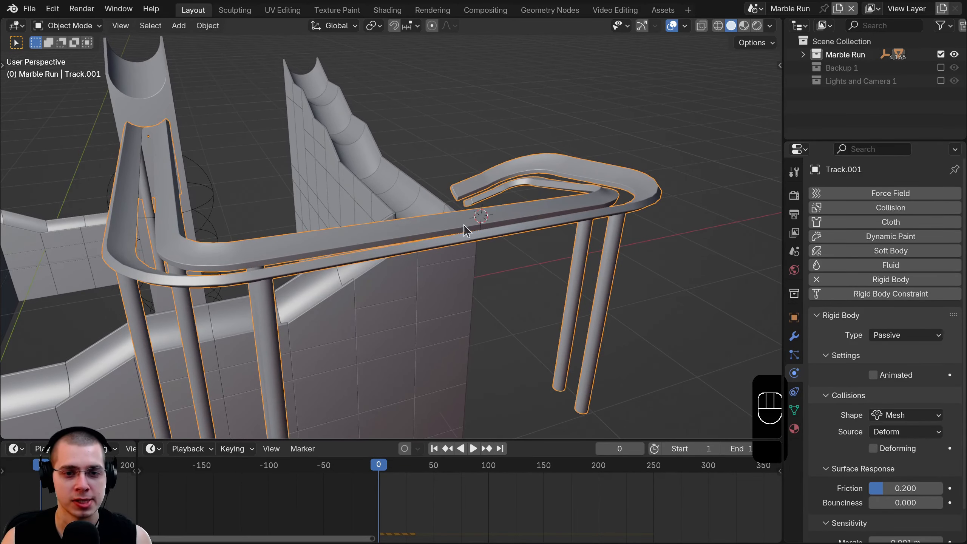
scroll(464, 225, "down", 4)
- Lower the far loop and its two legs along Z with proportional editing
key("Tab")
key("z")
key("b")
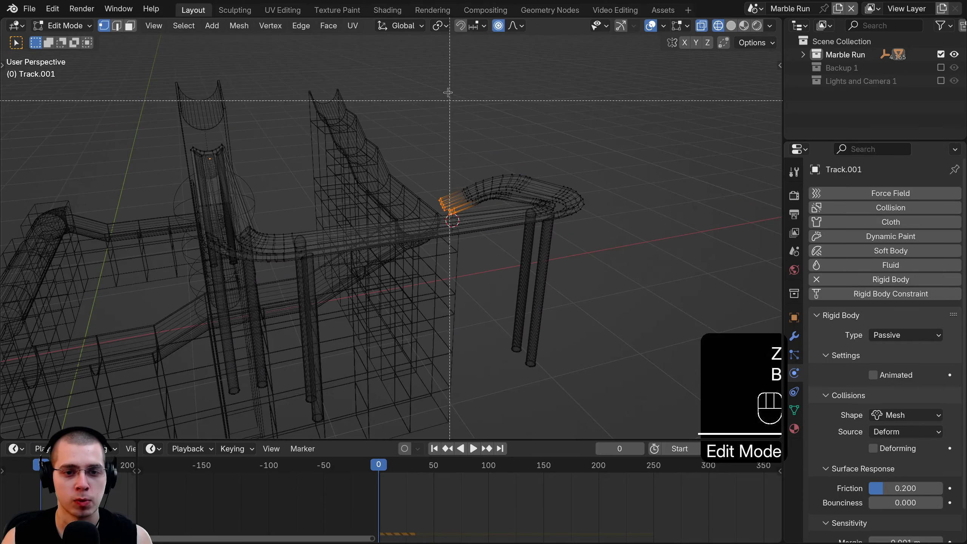
mouse_move(395, 60)
left_mouse_down()
mouse_move(686, 280)
mouse_move(723, 366)
left_mouse_up()
key("z")
key("g")
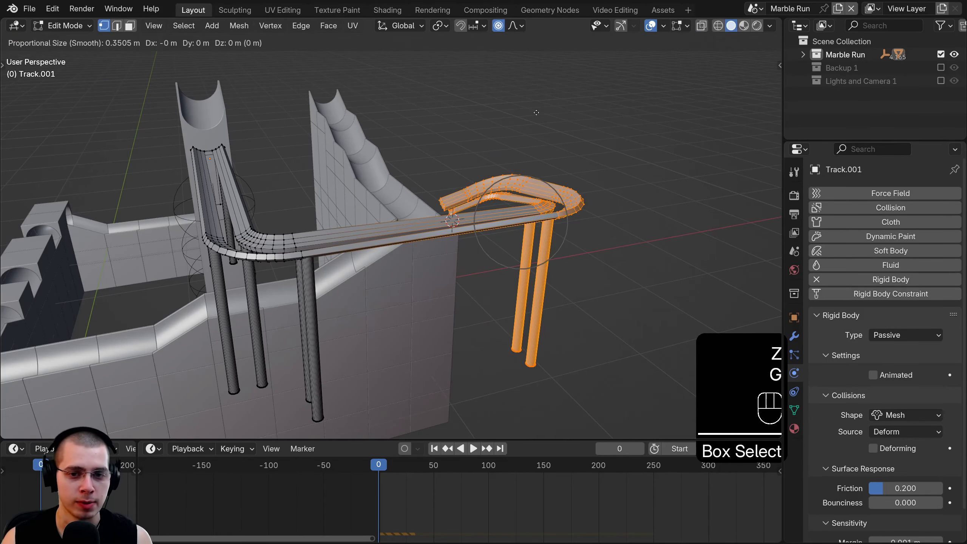
key("z")
scroll(536, 114, "down", 1)
scroll(540, 126, "down", 1)
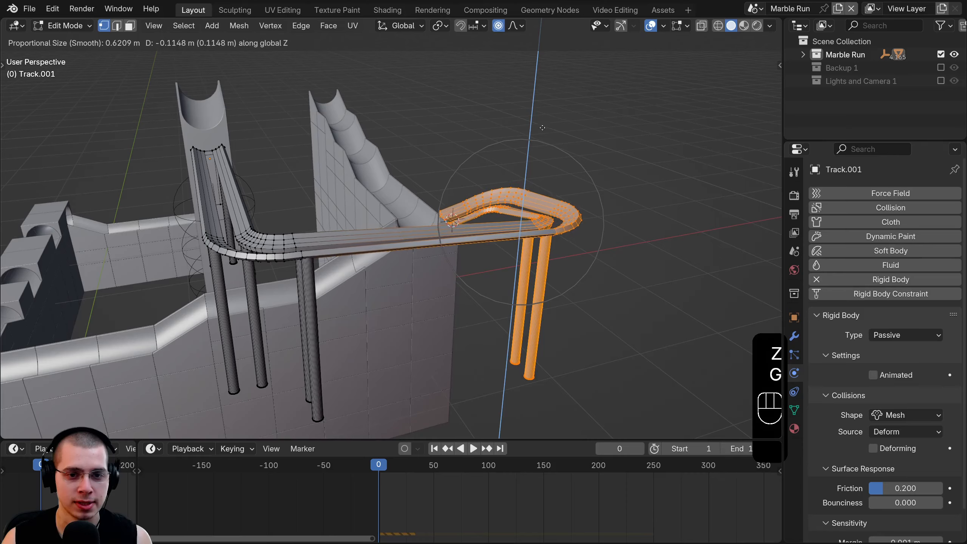
left_click(544, 133)
- Select the vertices at the track end and nudge them vertically to realign it
middle_click_drag(544, 133, 361, 354)
key("z")
scroll(392, 242, "up", 1)
key("a")
key("b")
left_click_drag(387, 179, 439, 321)
key("z")
middle_click_drag(495, 304, 613, 149)
key("g")
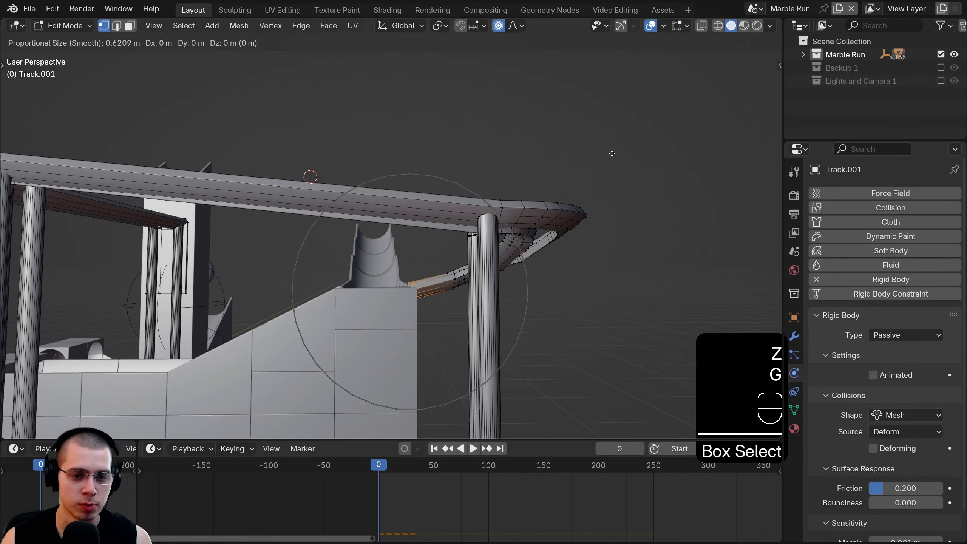
scroll(614, 132, "down", 2)
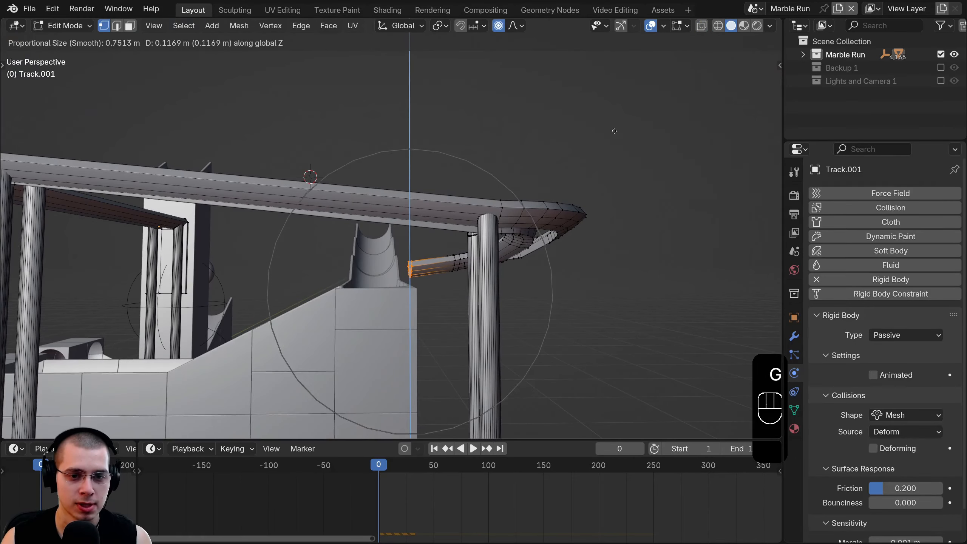
scroll(614, 130, "up", 1)
left_click(613, 130)
scroll(458, 161, "up", 1)
middle_click_drag(458, 161, 609, 227)
key("z")
key("Tab")
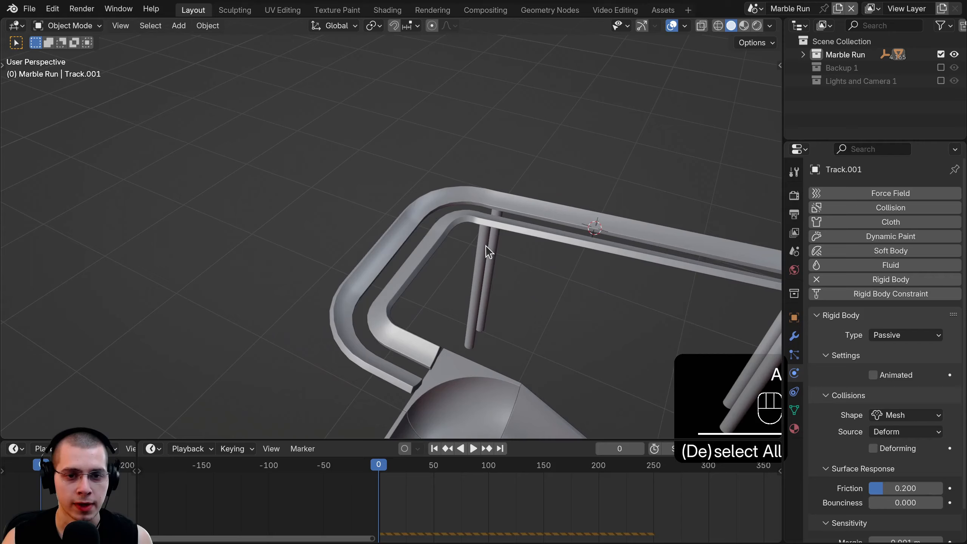
- In Track.001, duplicate a support pillar and slide the copy along Y to the track corner
left_click(486, 248)
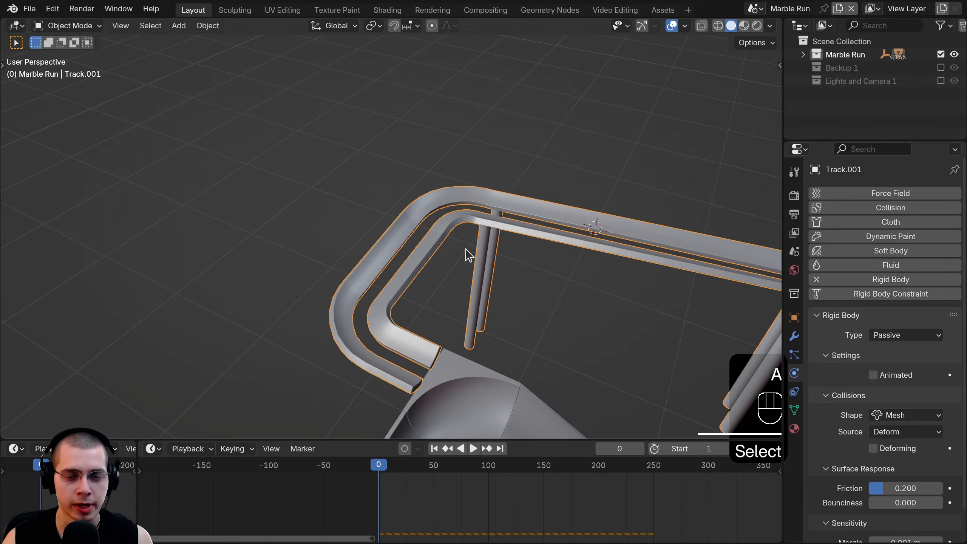
key("Tab")
key("a")
key("a")
key("a")
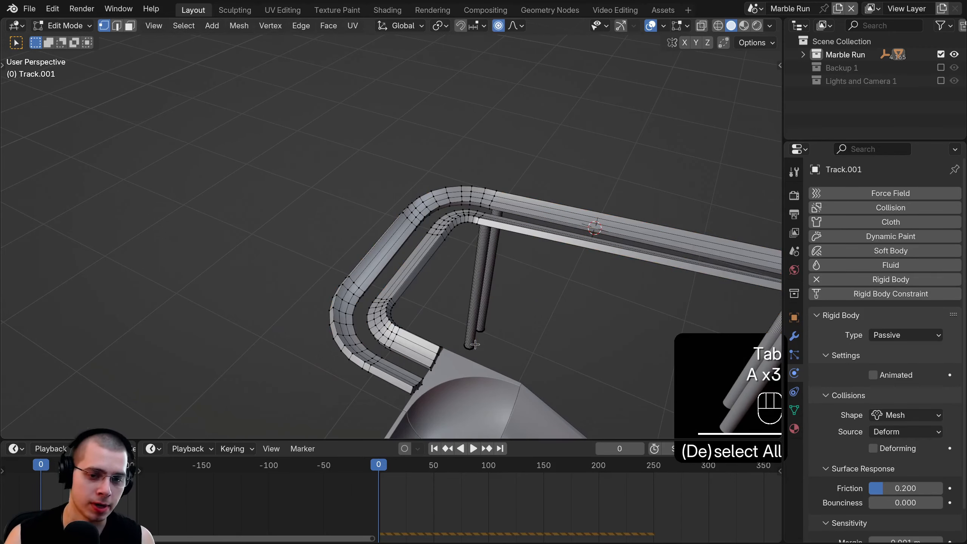
key("l")
key("KP_7")
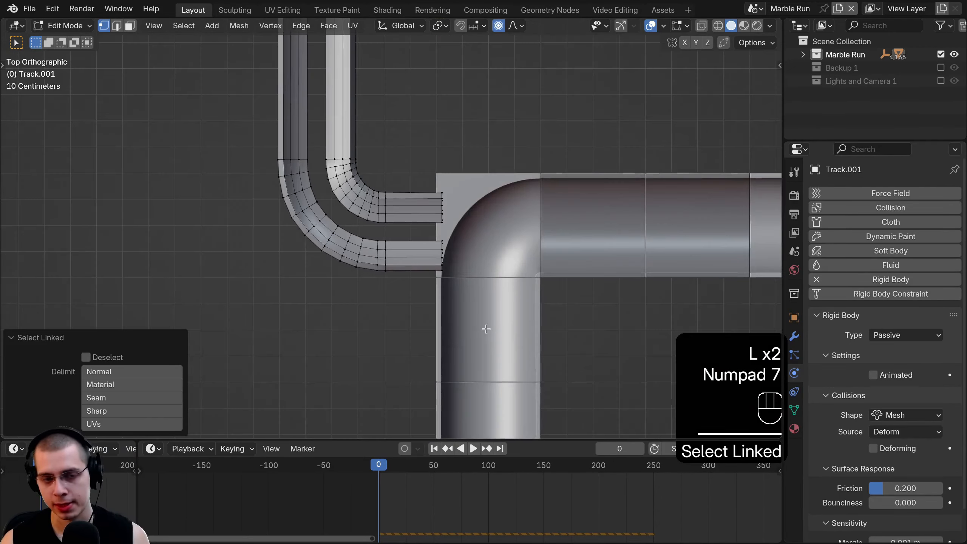
scroll(403, 222, "down", 3)
key("shift+d")
key("y")
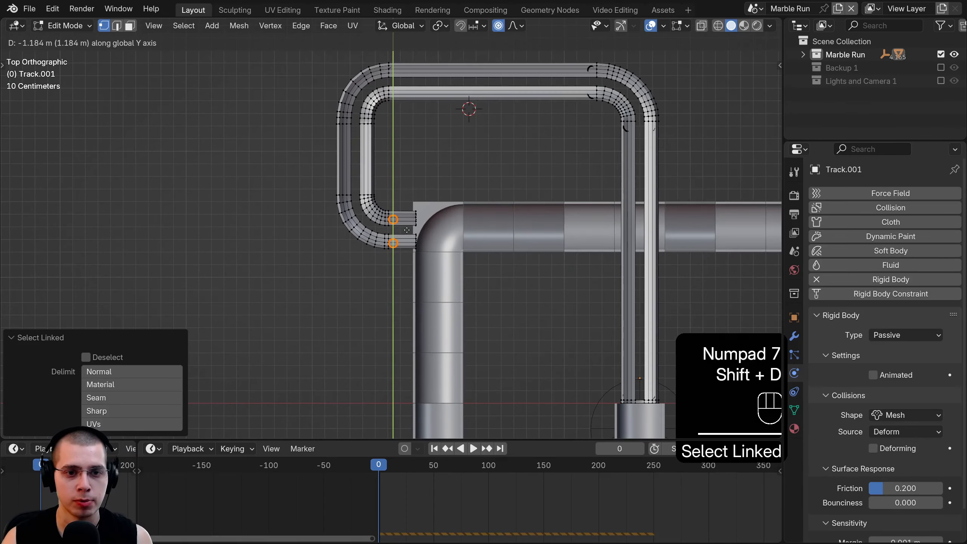
left_click(406, 229)
scroll(407, 230, "up", 3)
- Play the simulation, scrub back to frame 238 and replay the marble rolling into the chute
key("g")
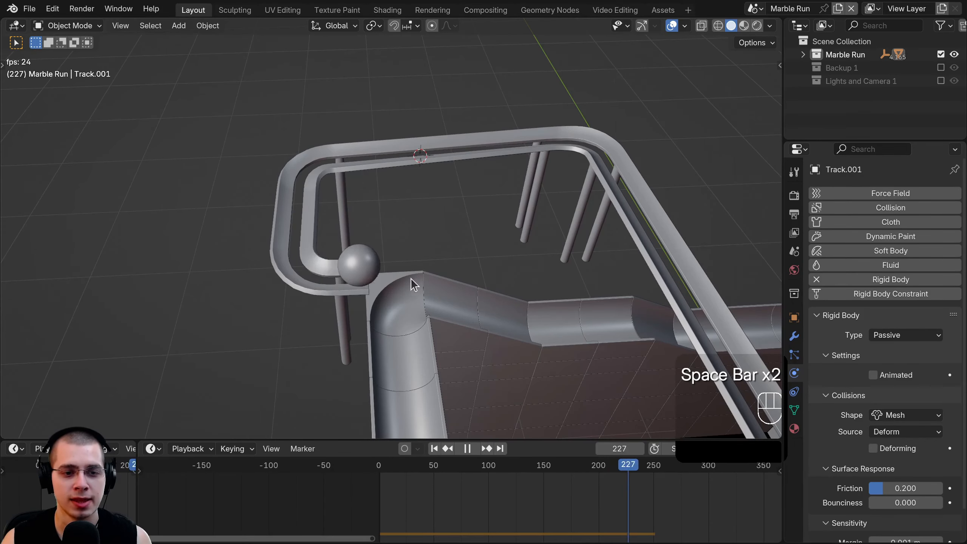
middle_click_drag(411, 278, 451, 287)
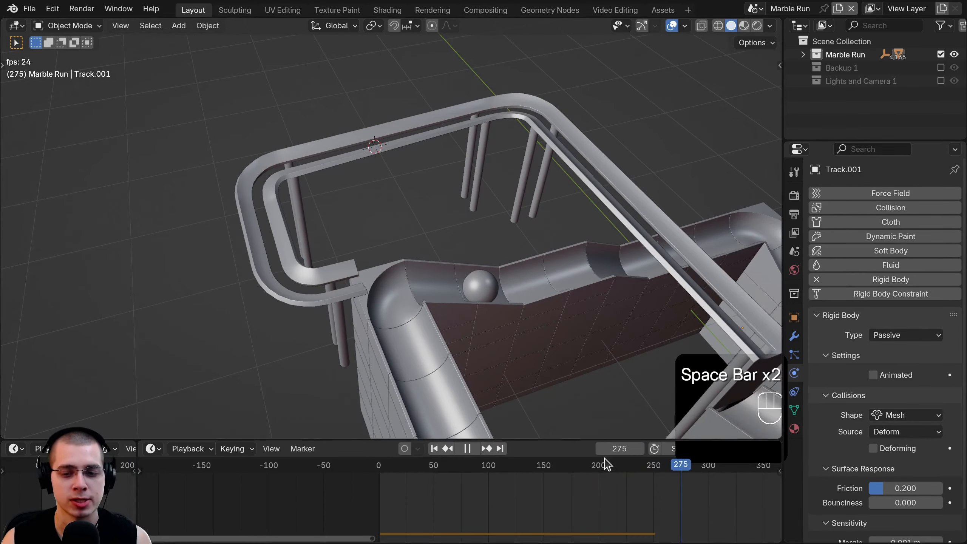
key("space")
left_click(643, 485)
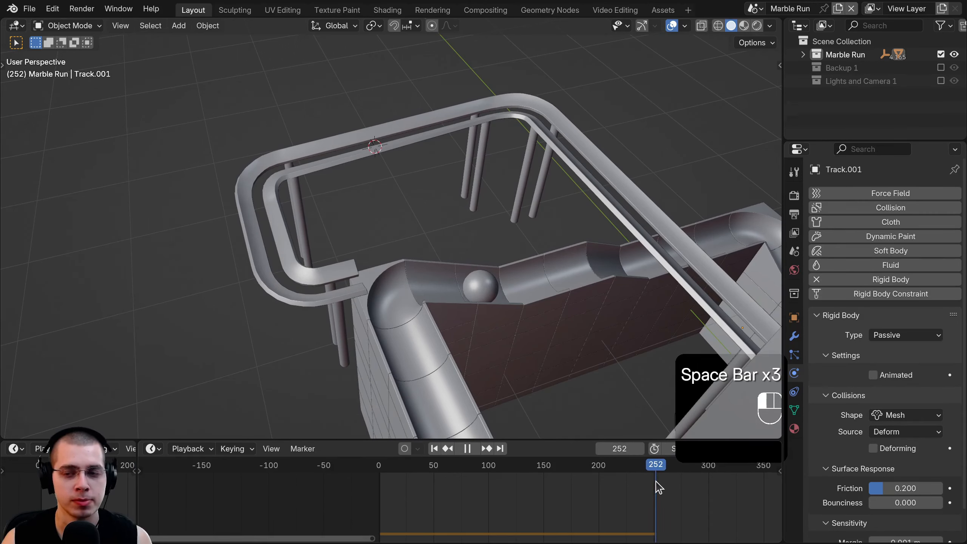
left_click_drag(655, 482, 640, 482)
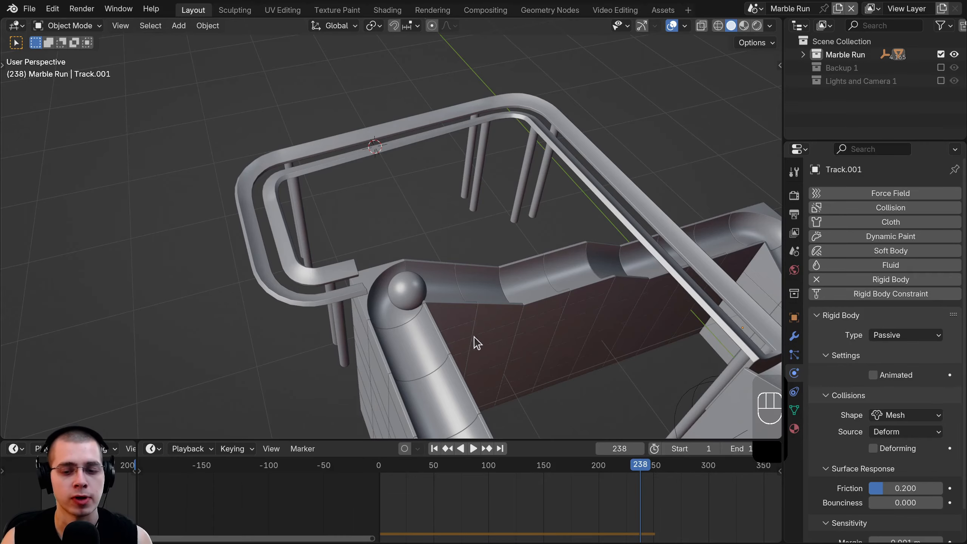
key("space")
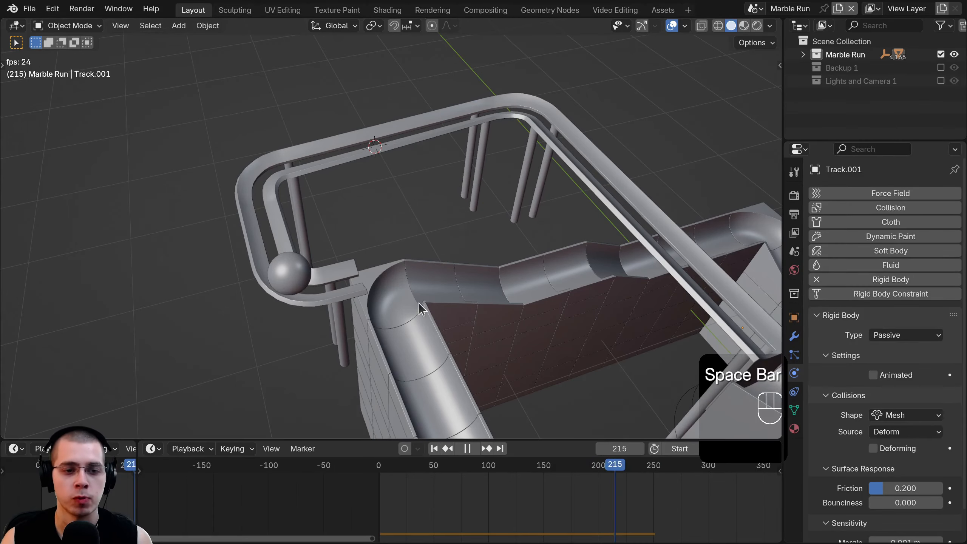
middle_click_drag(418, 302, 548, 303)
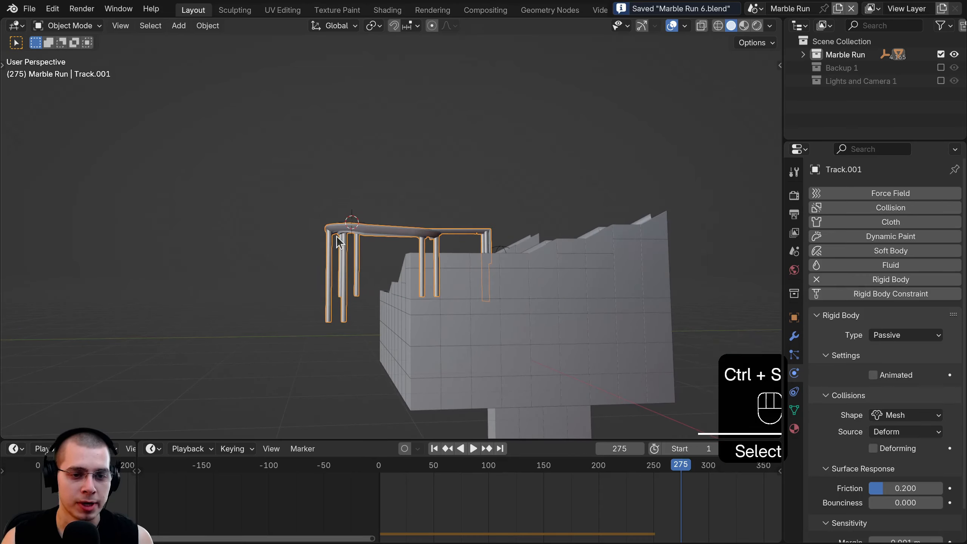
mouse_move(382, 282)
middle_mouse_down("shift")
mouse_move(382, 272)
mouse_move(362, 269)
middle_mouse_up("shift")
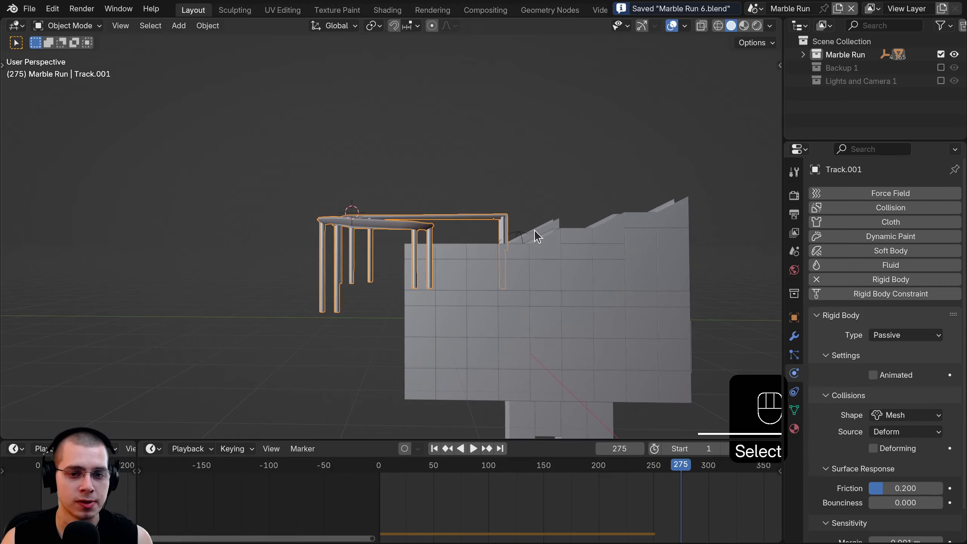
key("Tab")
- Box-select the lower ends of all support posts in wireframe and move them down along Z
key("z")
left_click(472, 227)
key("a")
key("b")
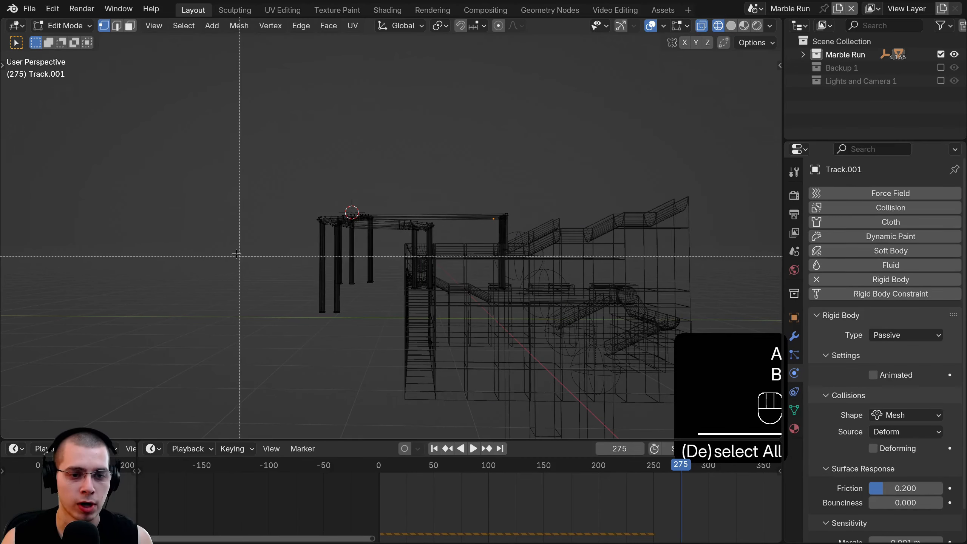
left_click_drag(231, 253, 699, 406)
middle_click_drag(503, 262, 509, 170, "shift")
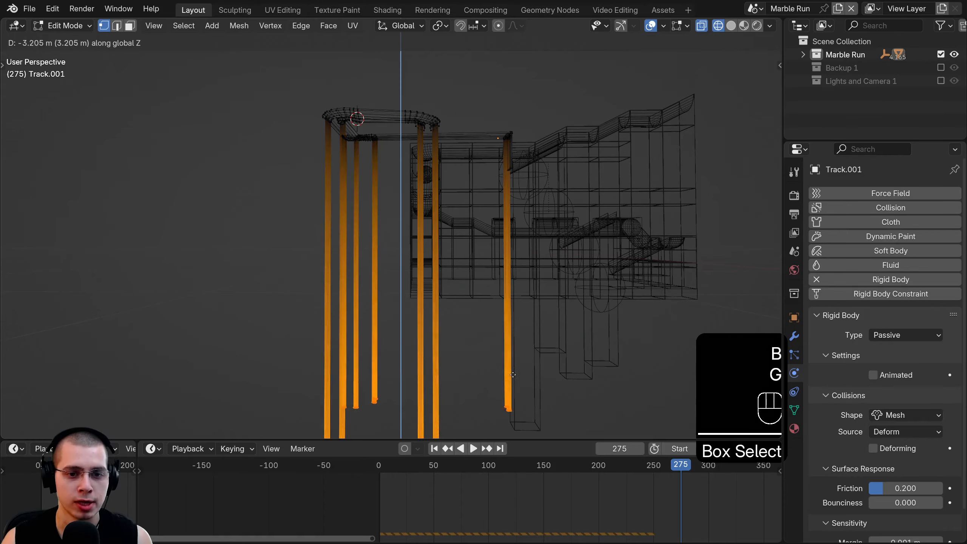
left_click(512, 348)
key("z")
left_click(548, 343)
key("g")
mouse_move(538, 269)
middle_mouse_down()
mouse_move(456, 278)
mouse_move(387, 311)
mouse_move(438, 345)
mouse_move(438, 362)
middle_mouse_up()
key("z")
left_click(530, 268)
key("Tab")
- Play the marble run, stop it, and reset to frame 0 with the view recentred
key("a")
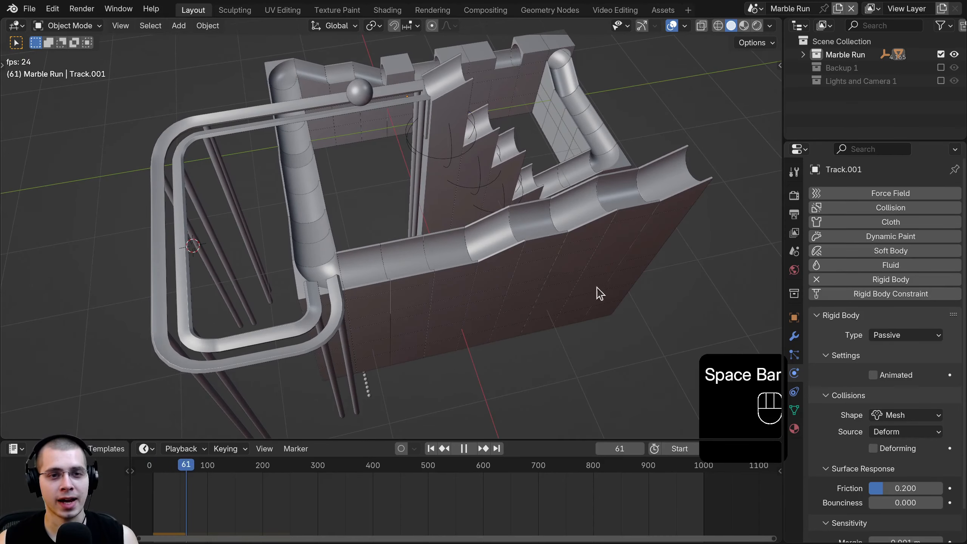
middle_click_drag(600, 293, 391, 222)
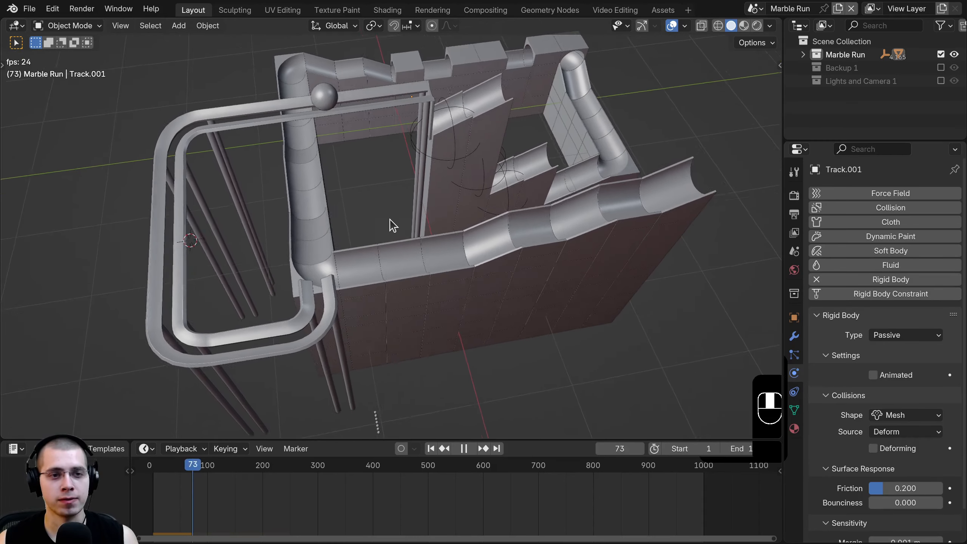
key("space")
key("shift+c")
key("shift+c")
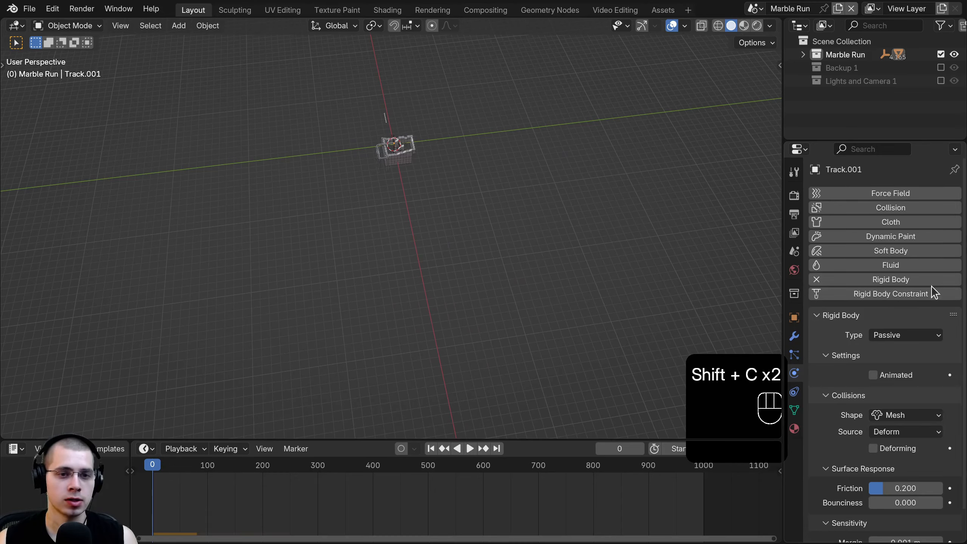
- Add a cube, view it from above, and scale it up and place it left of centre
key("shift+c")
key("shift+a")
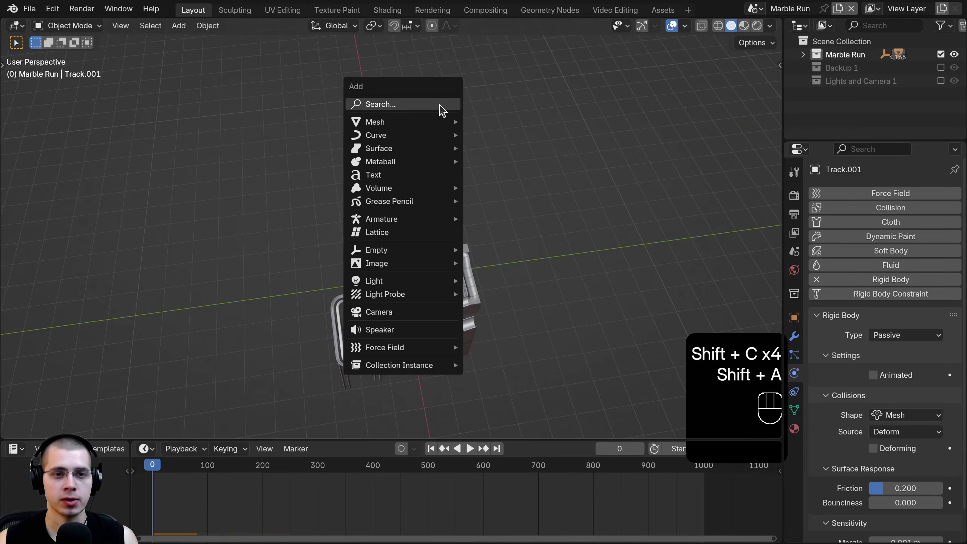
mouse_move(419, 129)
left_click(493, 135)
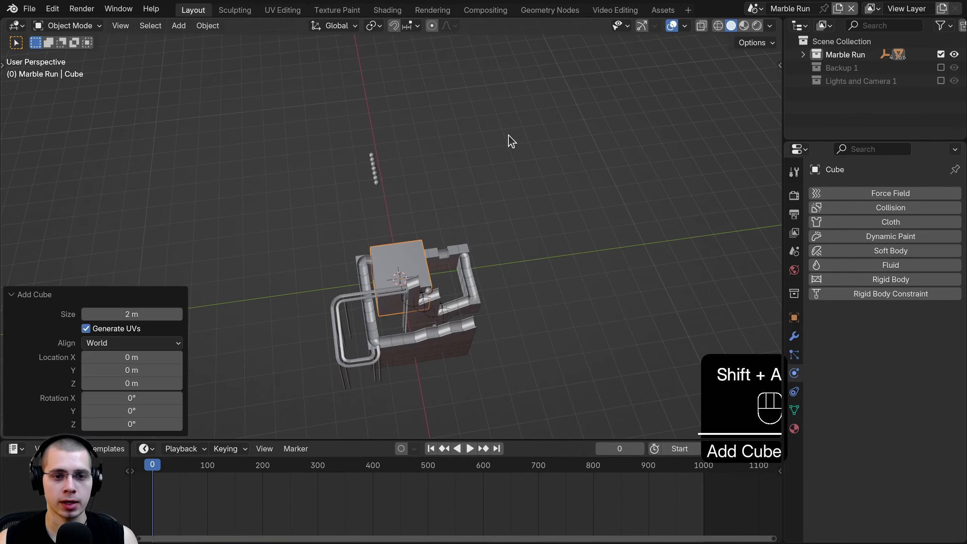
key("KP_7")
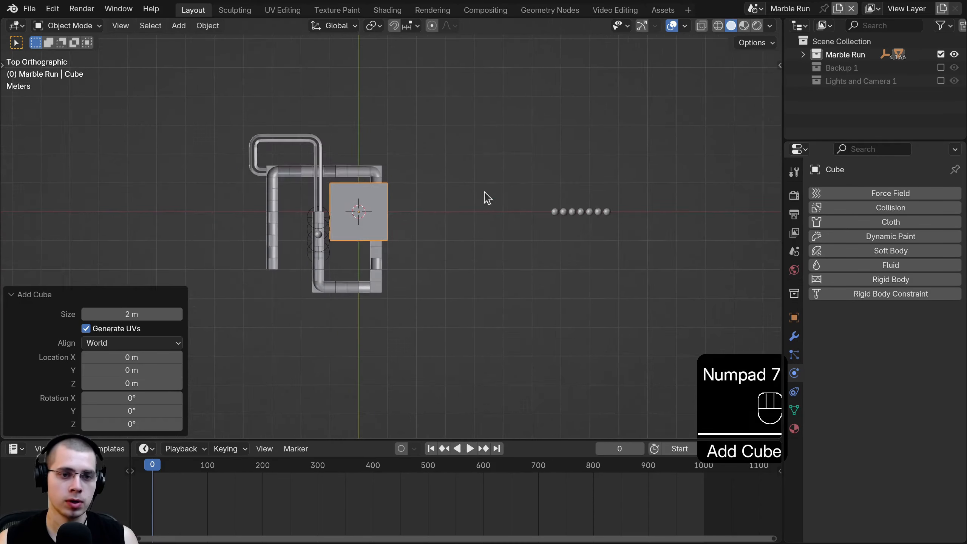
key("Tab")
key("s")
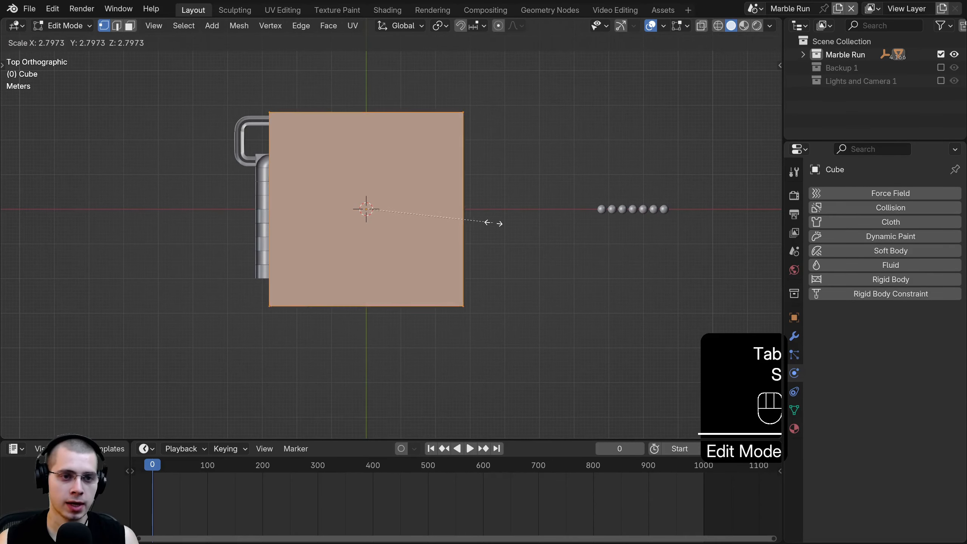
left_click(555, 214)
key("g")
left_click(526, 216)
- Resize and reposition the cube along X so it covers the track's width
key("s")
key("x")
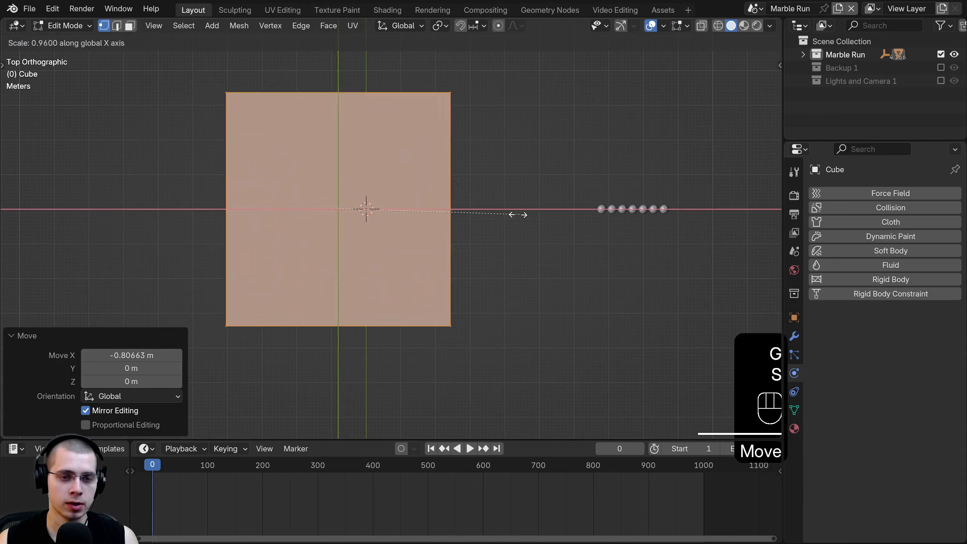
left_click(460, 206)
key("g")
key("x")
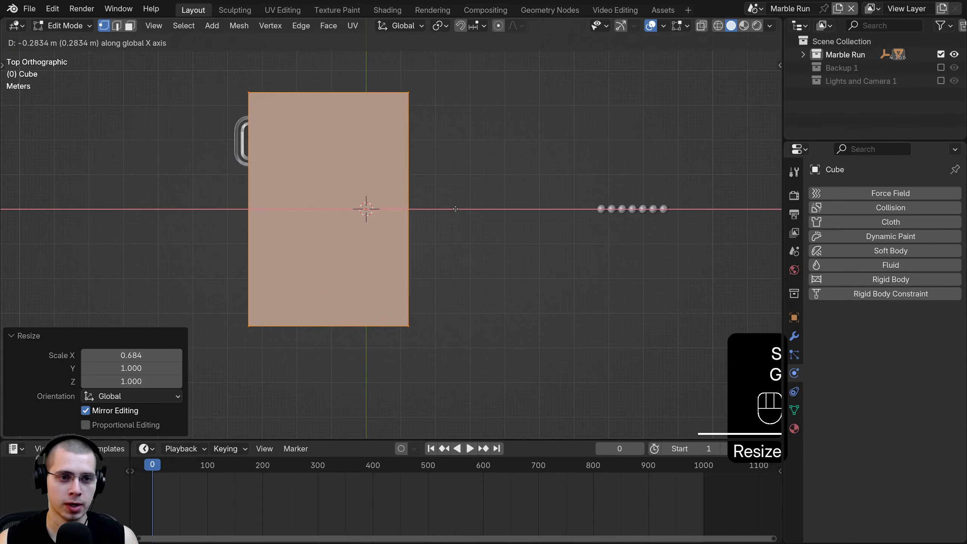
left_click(332, 210)
key("alt+z")
scroll(293, 213, "up", 3)
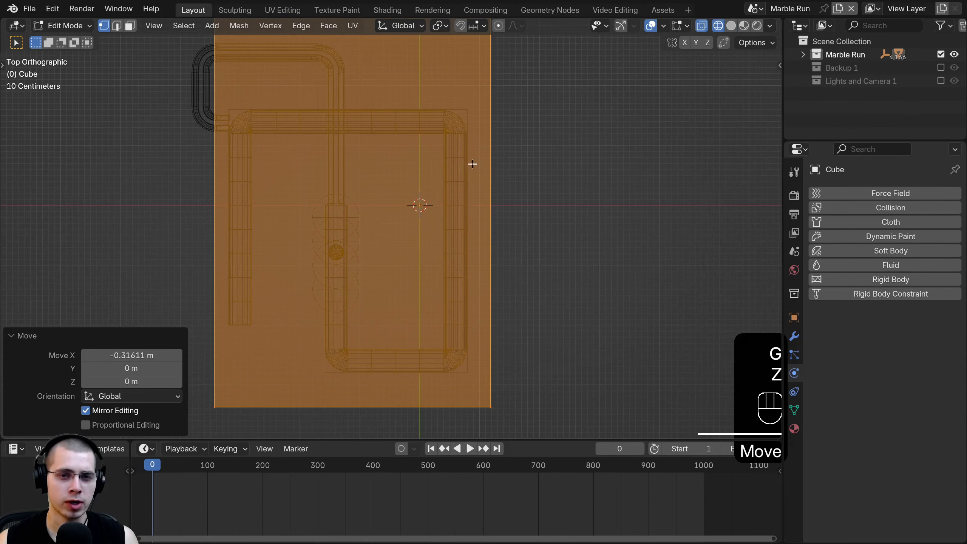
middle_click_drag(472, 164, 477, 195, "shift")
key("s")
key("x")
left_click(502, 212)
key("g")
key("x")
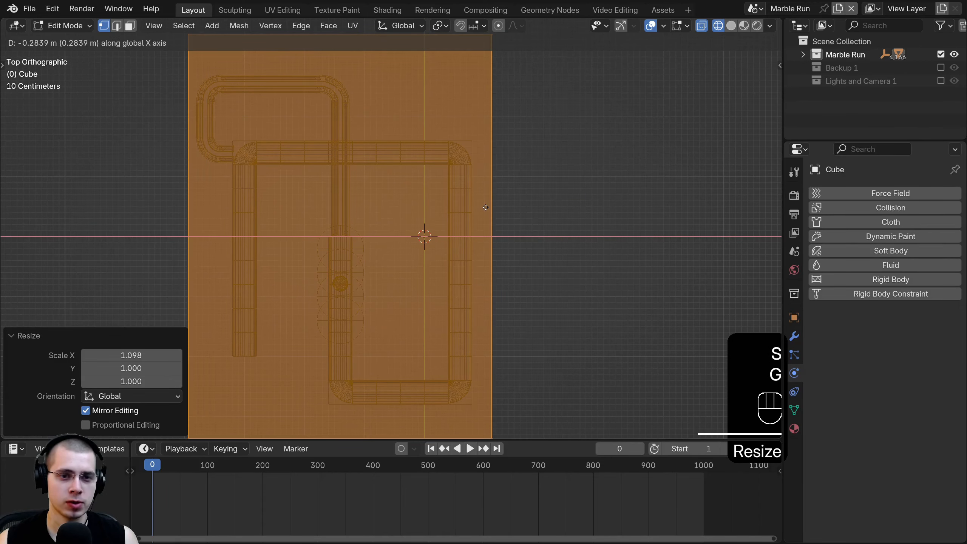
left_click(482, 207)
- Scale the board's depth to 0.918 in Y and shift it -0.109 m along Y
scroll(482, 208, "down", 3)
key("s")
key("y")
left_click(389, 97)
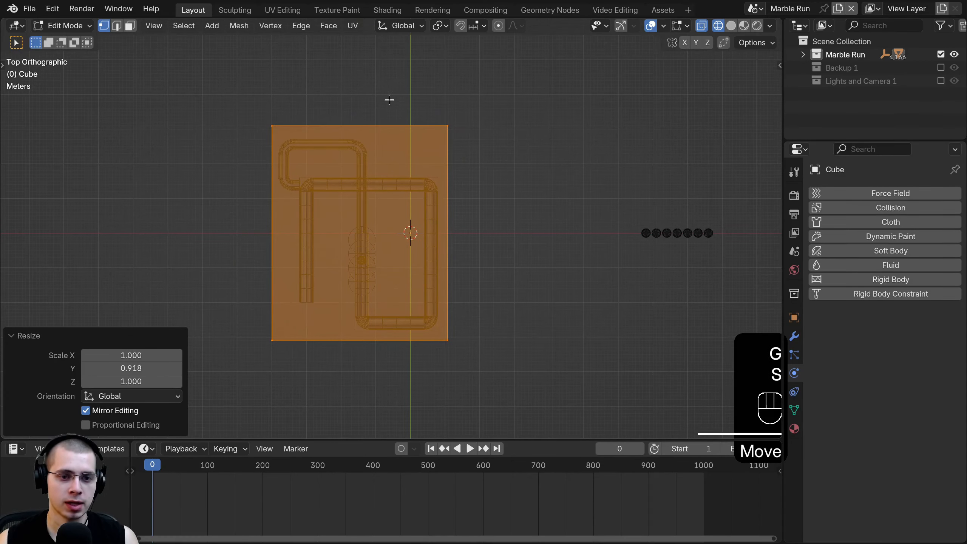
key("g")
key("y")
left_click(389, 107)
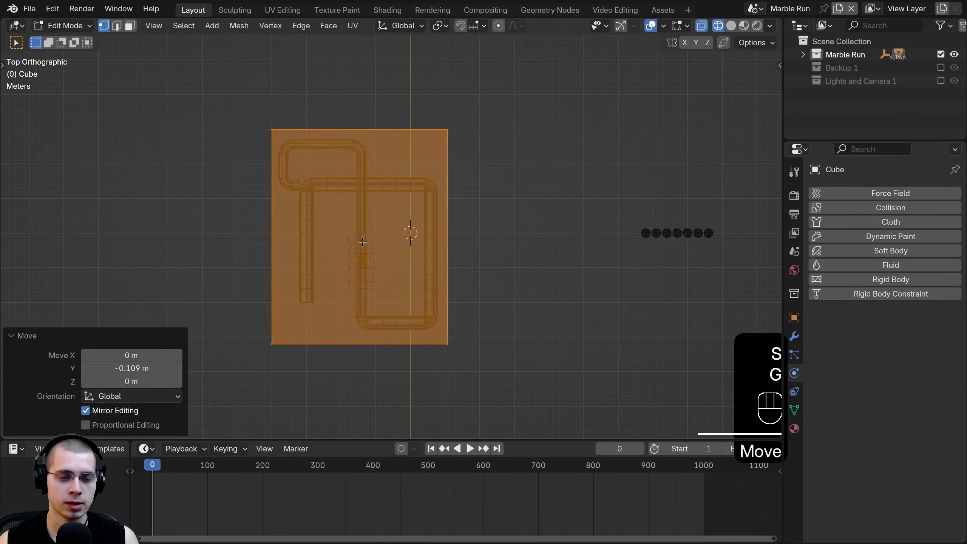
- From the front view, flatten the board along Z and lower it beneath the track
key("KP_1")
key("s")
key("z")
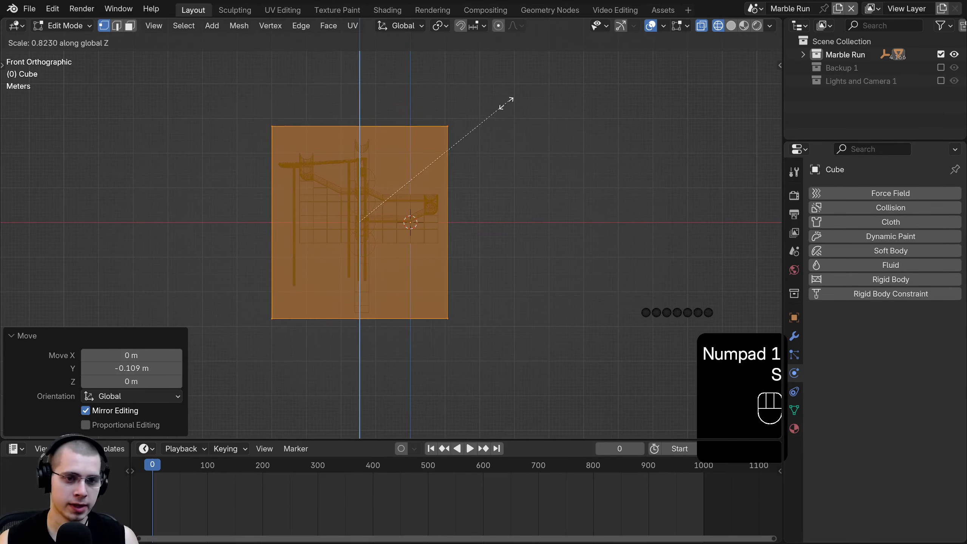
left_click(366, 218)
scroll(367, 219, "up", 4)
key("g")
key("z")
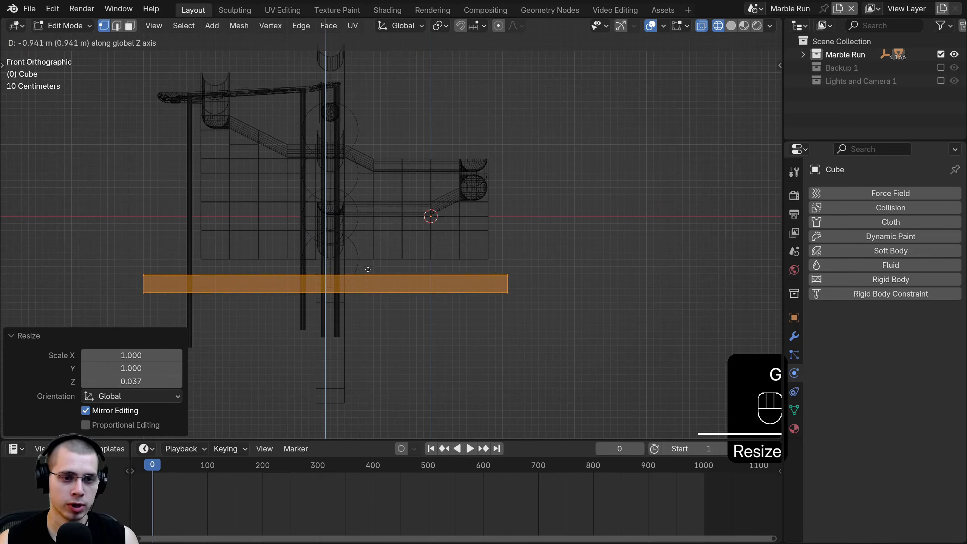
left_click(350, 258, "shift")
scroll(404, 244, "up", 12)
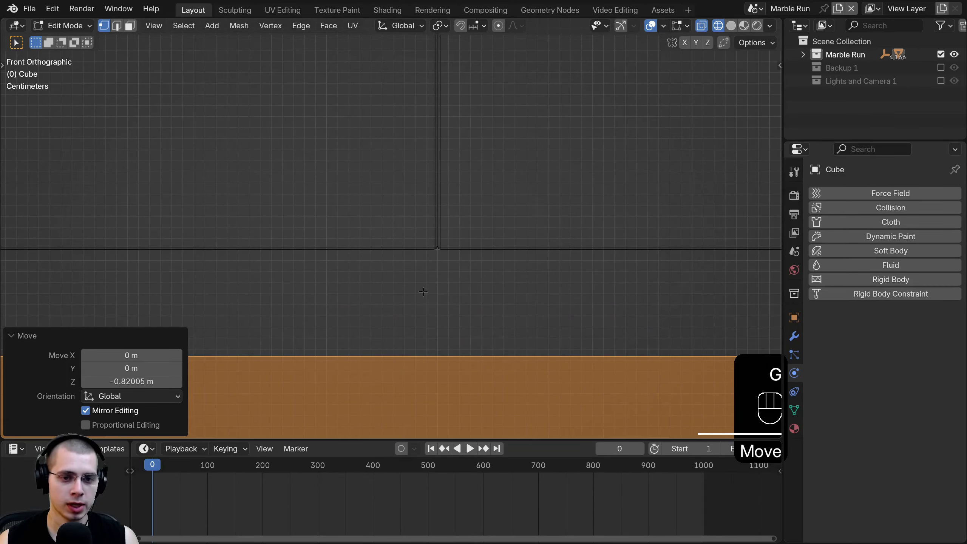
key("g")
key("z")
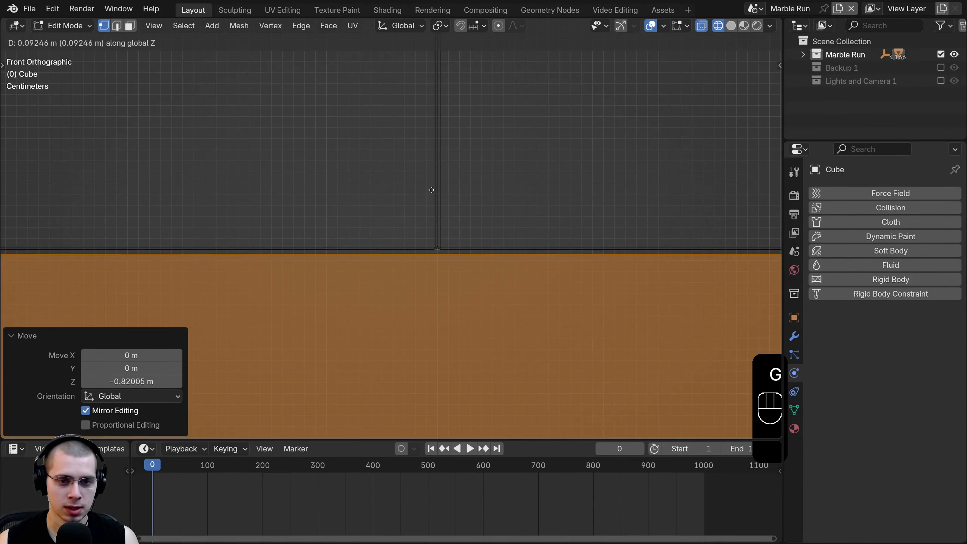
scroll(671, 187, "down", 10)
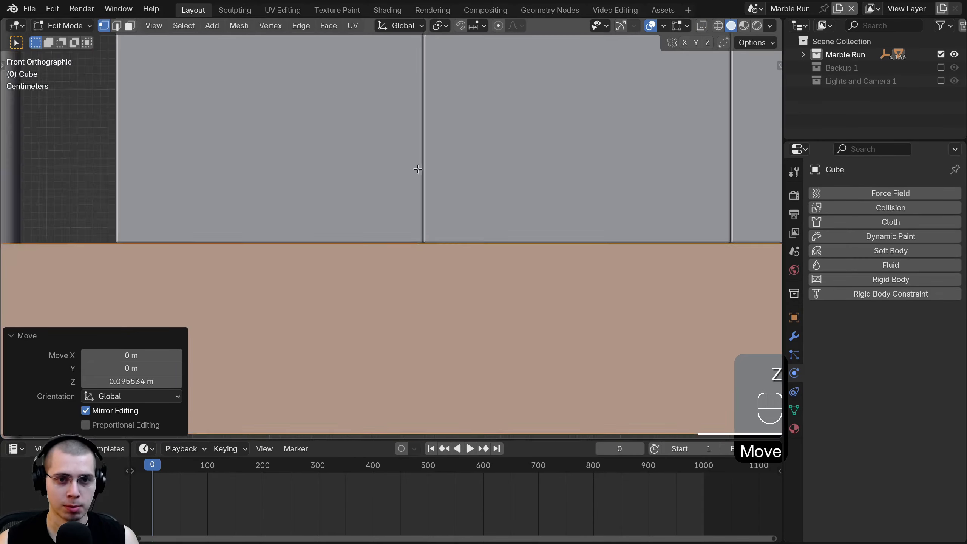
middle_click_drag(671, 186, 313, 224)
key("Tab")
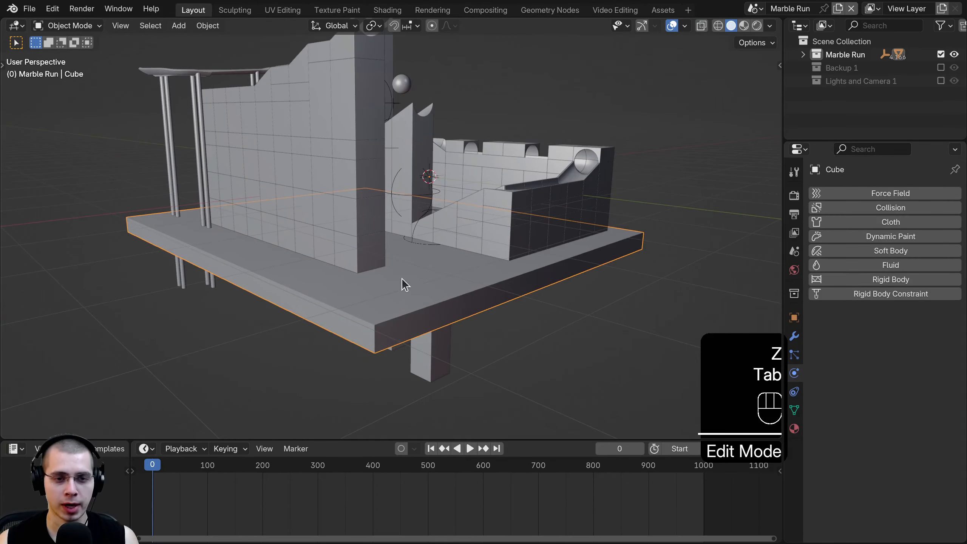
- Copy Block.026's modifiers onto the platform
scroll(402, 278, "up", 1)
middle_click_drag(402, 278, 419, 254, "shift")
scroll(391, 366, "up", 2)
scroll(415, 356, "down", 2)
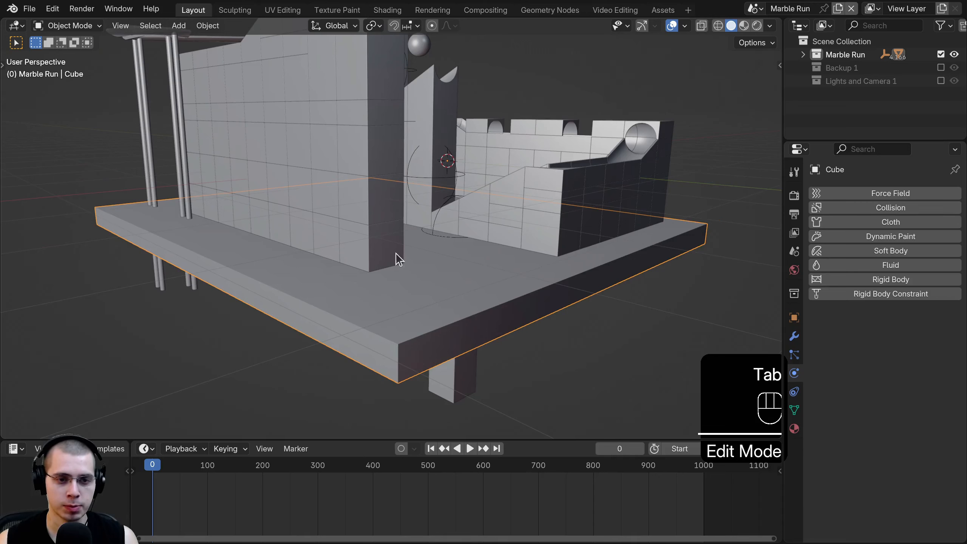
left_click(378, 243, "shift")
key("ctrl+l")
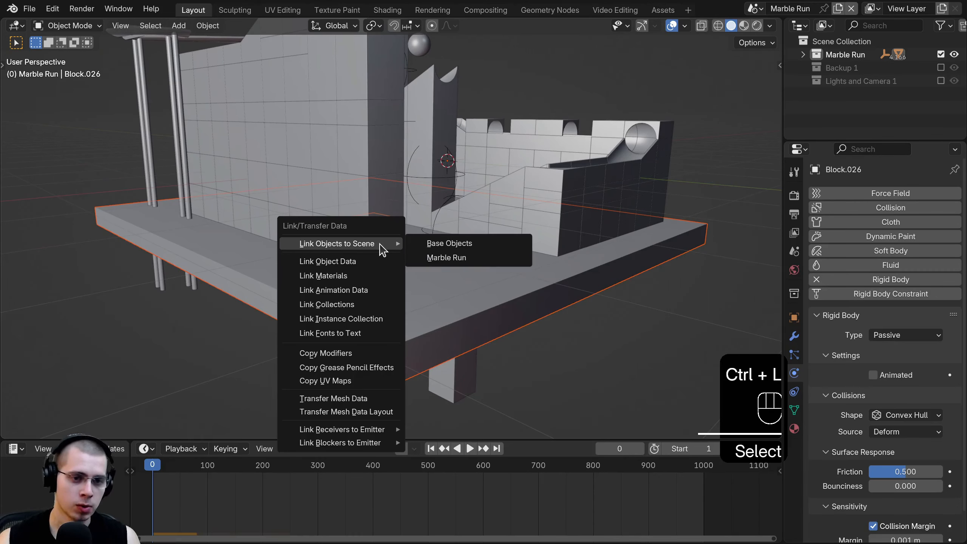
left_click(356, 353)
- Shade the platform smooth and assign it the Wood 3 material
left_click(402, 313)
key("w")
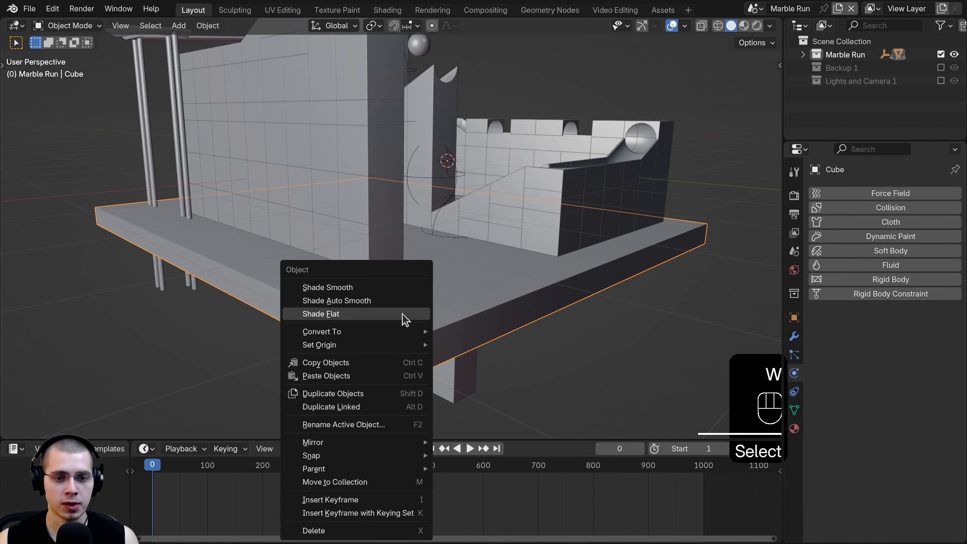
left_click(352, 289)
left_click(794, 429)
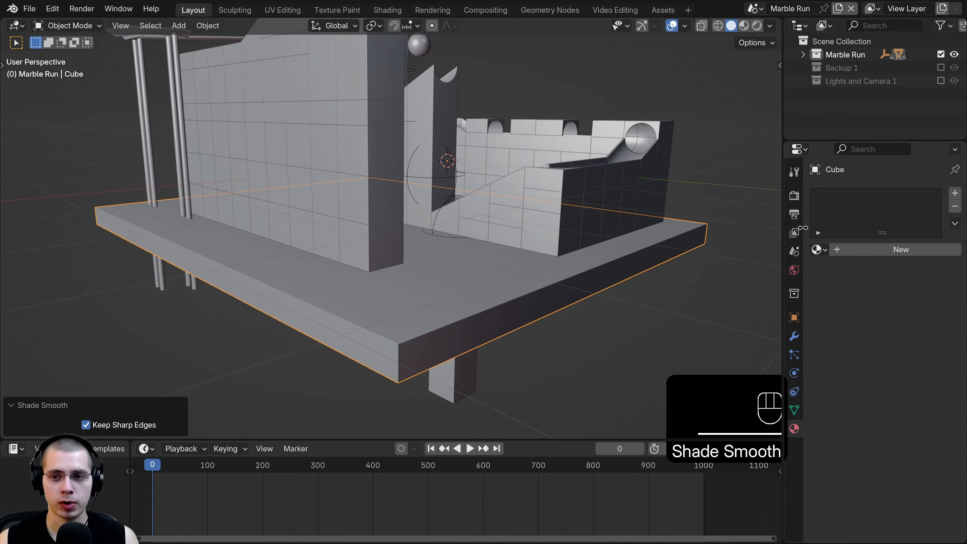
left_click(817, 250)
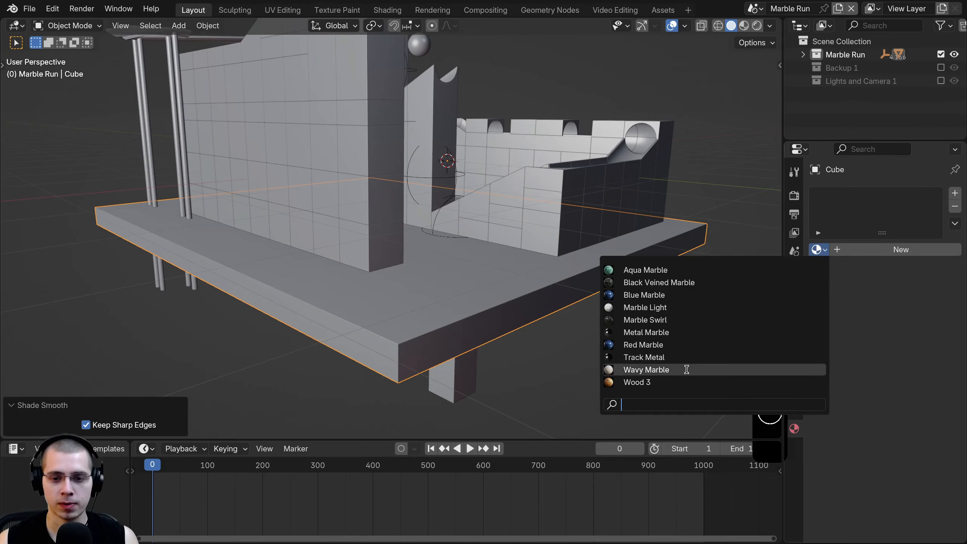
left_click(670, 381)
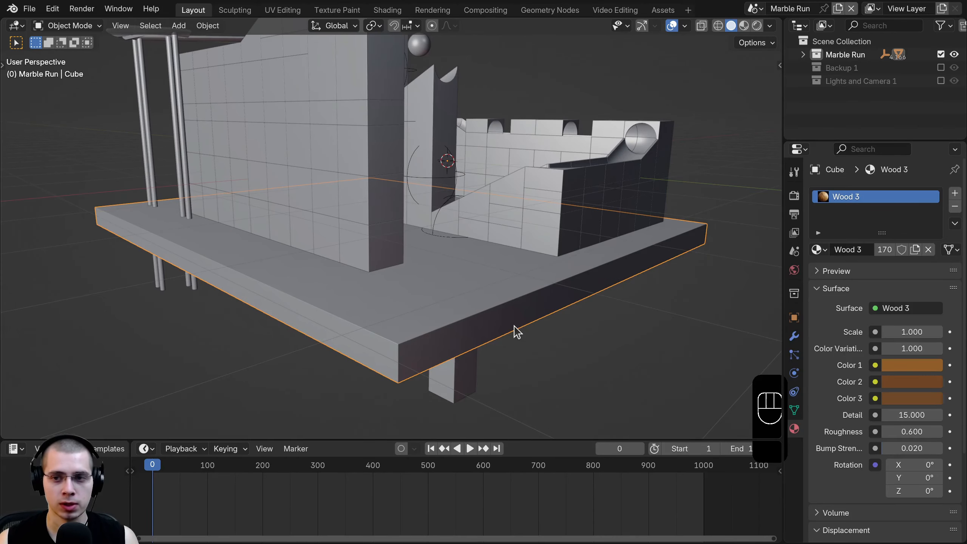
- Switch to Rendered shading and enable the Lights and Camera 1 collection
key("z")
left_click(492, 183)
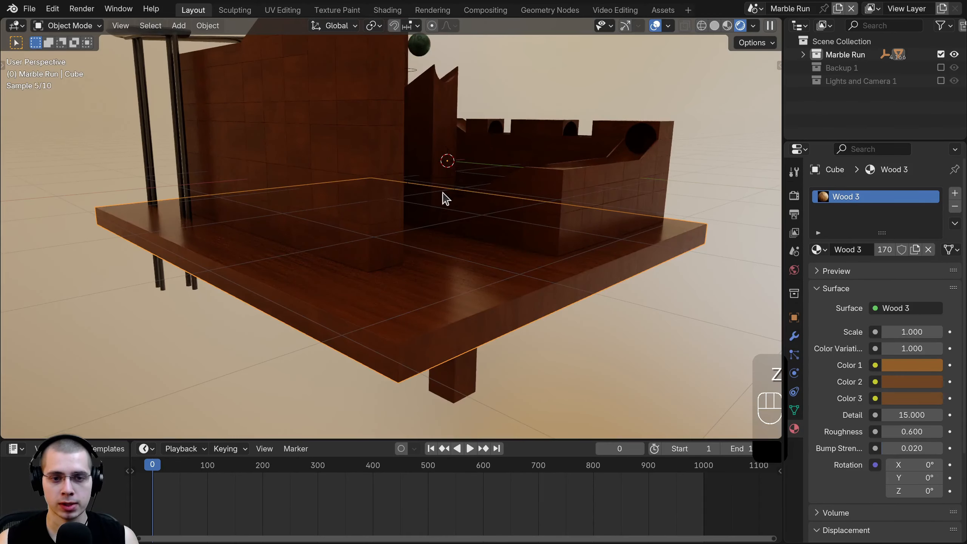
middle_click_drag(441, 191, 444, 242)
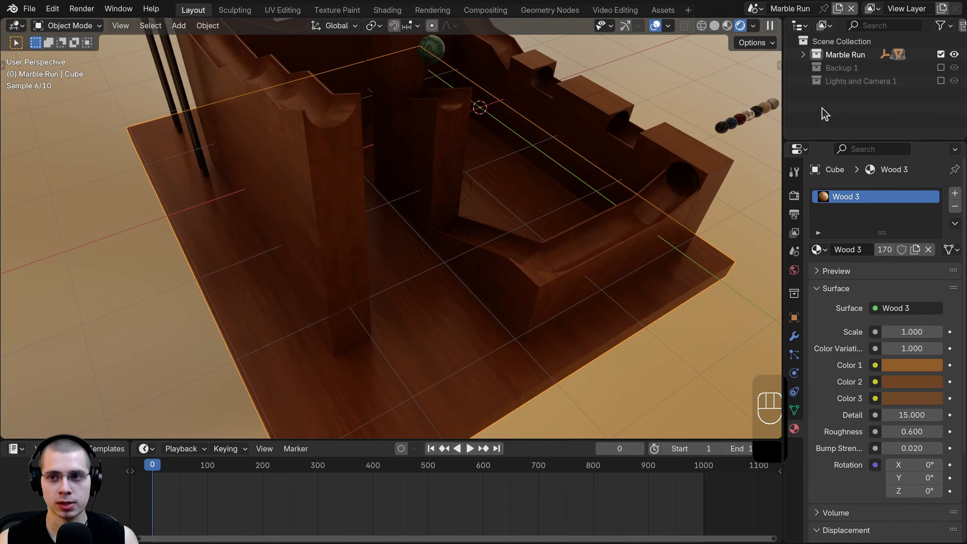
left_click(940, 80)
scroll(496, 227, "down", 6)
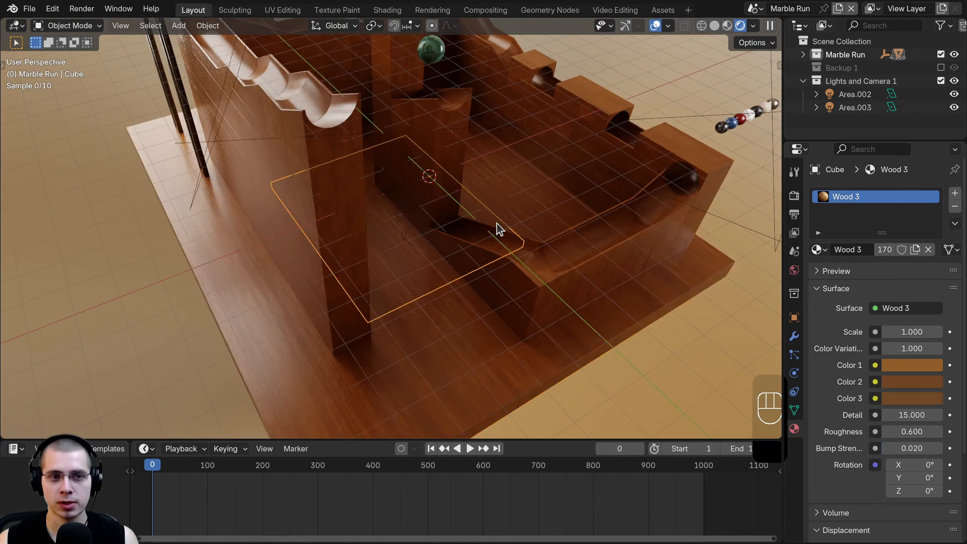
middle_click_drag(393, 143, 527, 191)
- Reposition the Area.003 light beside the marble run
left_click(552, 117)
key("g")
left_click(519, 94)
middle_click_drag(520, 93, 397, 89)
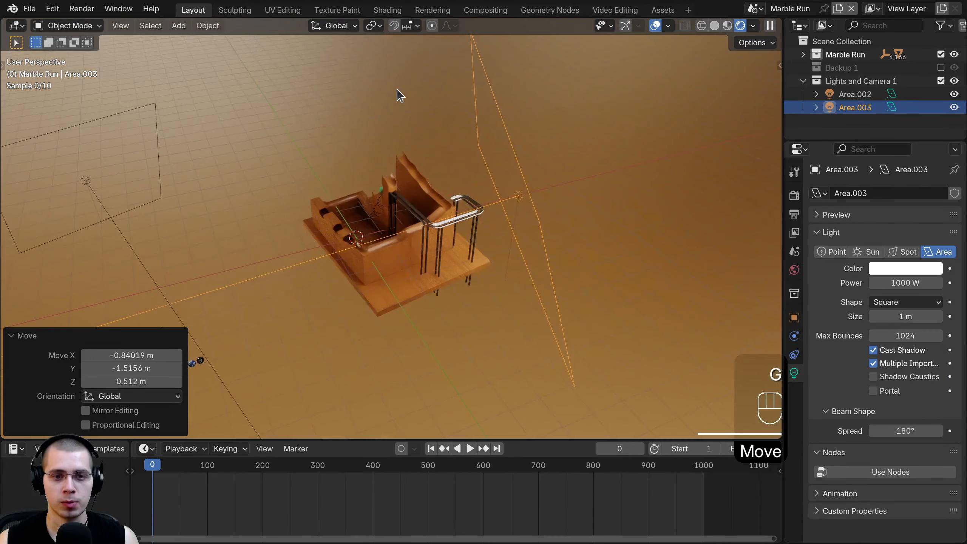
key("g")
left_click(405, 109)
- Move the Area.002 light and rotate it by -15° toward the run
left_click(85, 175)
key("g")
left_click(196, 144)
middle_click_drag(196, 144, 228, 282)
key("r")
left_click(304, 213)
key("g")
left_click(328, 127)
middle_click_drag(379, 240, 457, 198)
key("g")
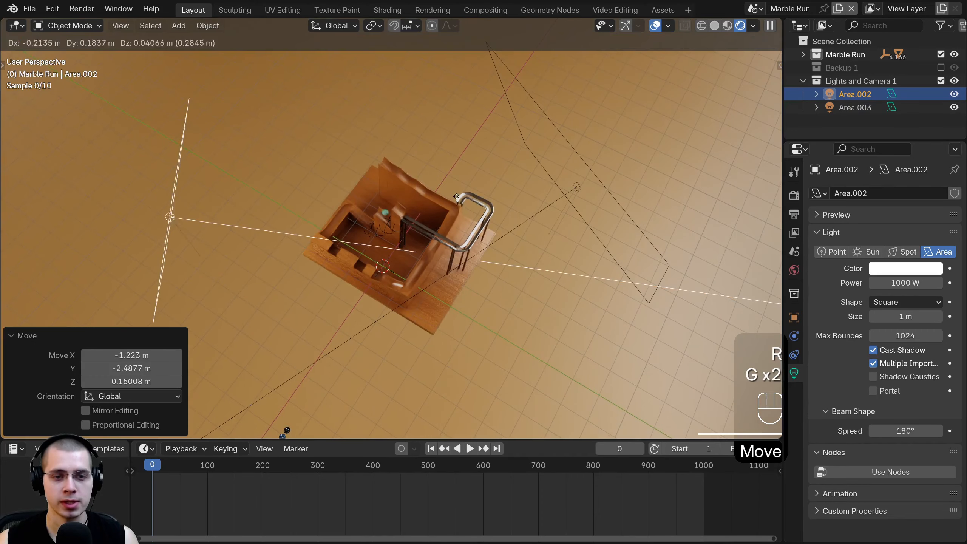
left_click(437, 188)
- Adjust the Area.003 light's position again from a lower side angle
left_click(577, 188)
key("g")
left_click(574, 155)
middle_click_drag(564, 163, 532, 98)
key("g")
left_click(572, 213)
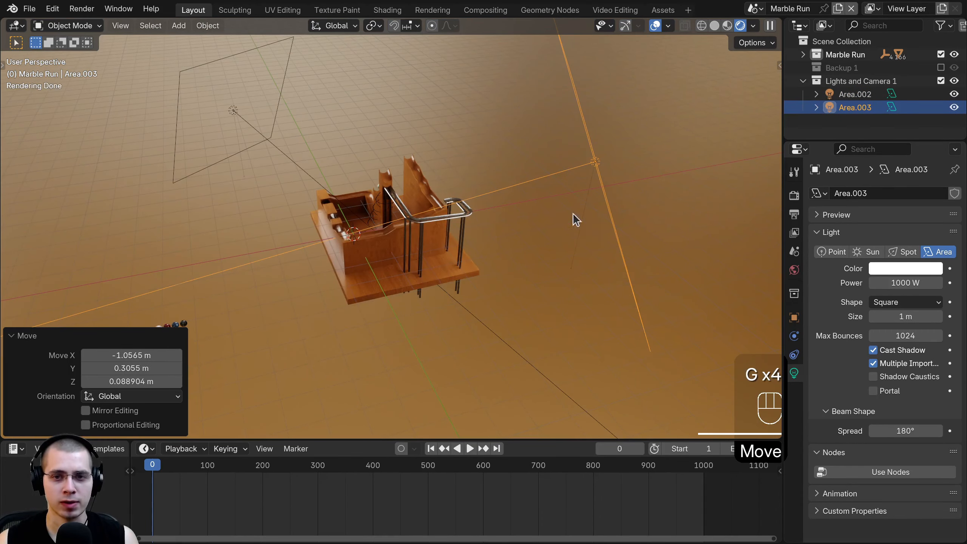
key("g")
left_click(552, 214)
- Move and enlarge the Area.002 light, then clear the selection
left_click(249, 128)
key("g")
left_click(262, 139)
key("s")
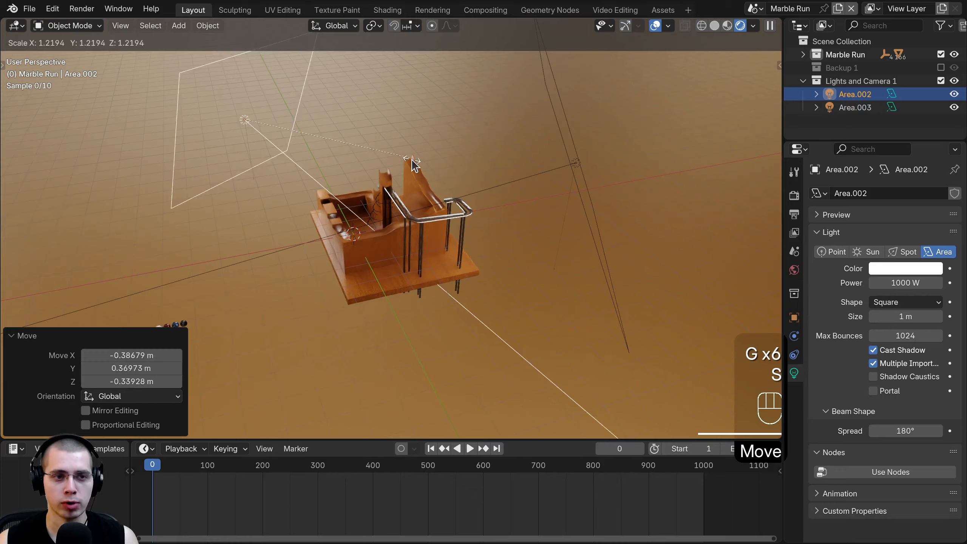
left_click(266, 145)
key("g")
left_click(271, 149)
key("a")
- Orbit and zoom around the rendered marble run to inspect the lighting near the pillar base
middle_click_drag(442, 200, 562, 194)
middle_click_drag(561, 194, 666, 193, "shift")
scroll(578, 206, "up", 4)
middle_click_drag(567, 175, 367, 218)
scroll(476, 167, "up", 4)
scroll(388, 282, "up", 3)
scroll(385, 144, "down", 2)
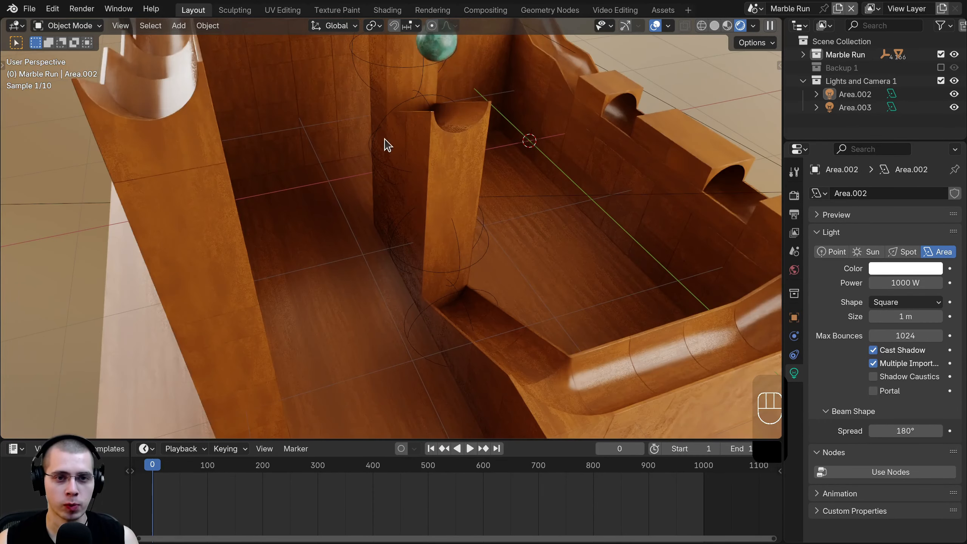
scroll(391, 261, "up", 3)
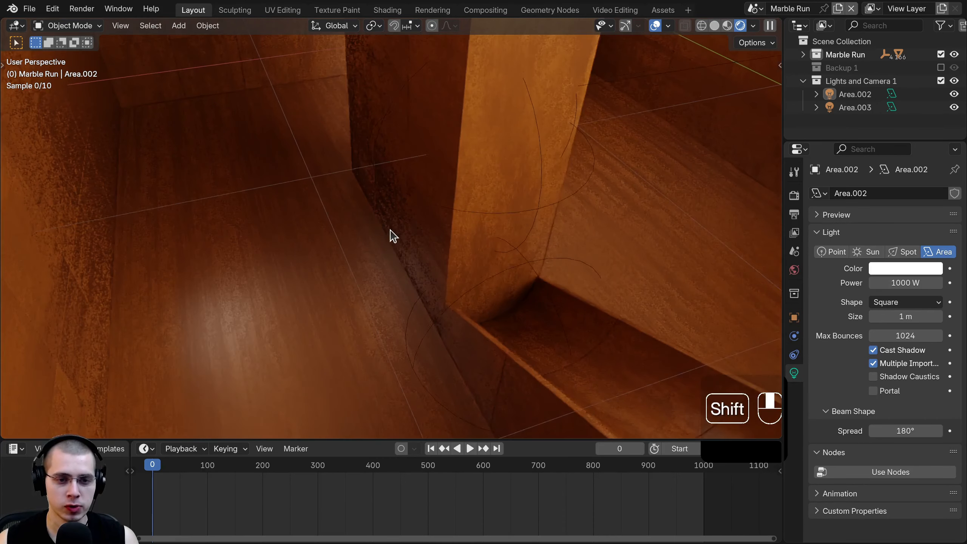
middle_click_drag(391, 237, 409, 242, "shift")
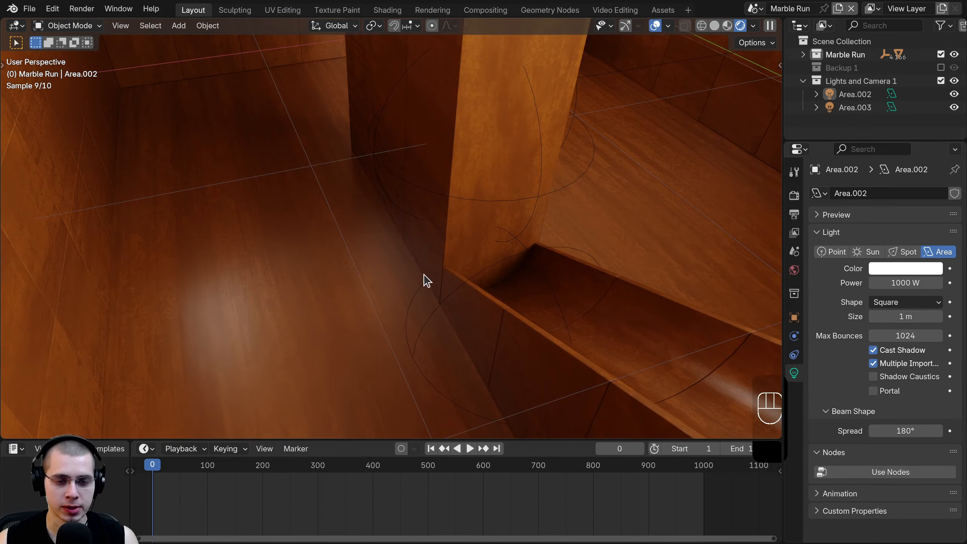
scroll(422, 276, "down", 3)
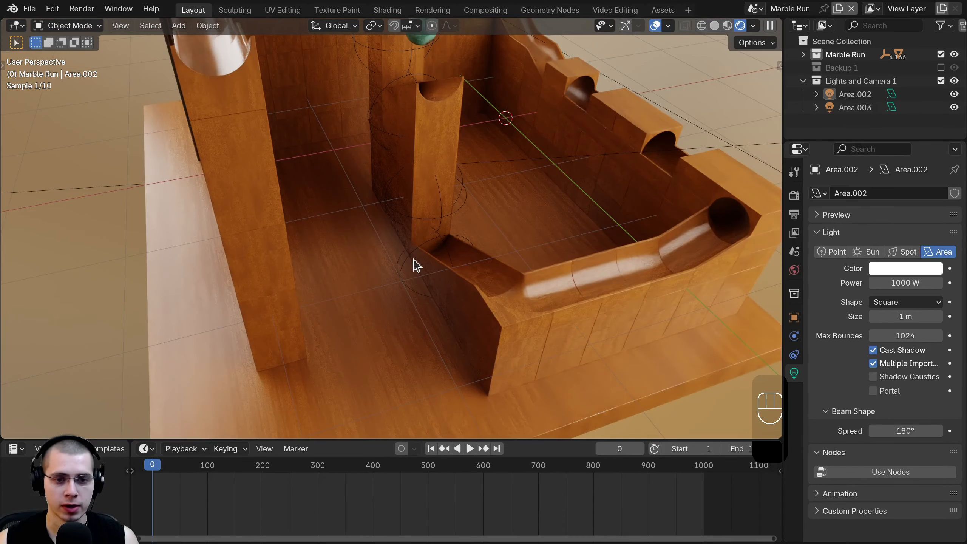
- Switch to solid shading and enter Edit Mode on the base board Cube
left_click(591, 256)
scroll(438, 348, "down", 1)
left_click(438, 348)
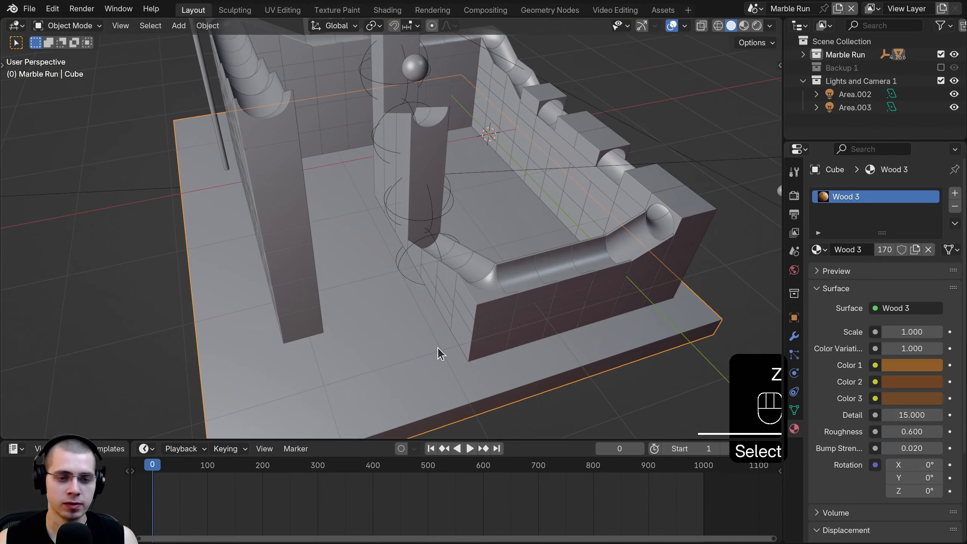
key("Tab")
middle_click_drag(442, 345, 421, 227)
scroll(492, 129, "up", 2)
- Add a loop cut across the board and slide it into place
key("ctrl+r")
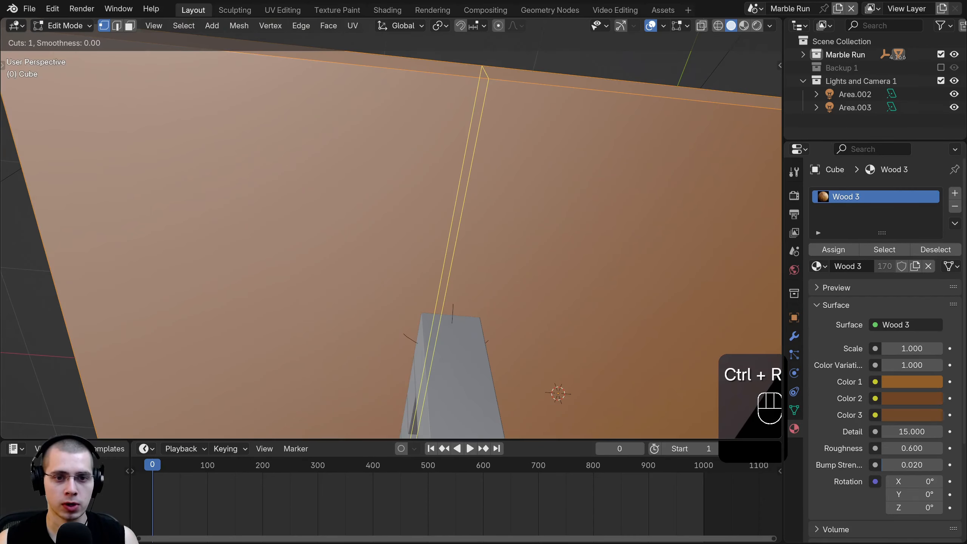
left_click(529, 76)
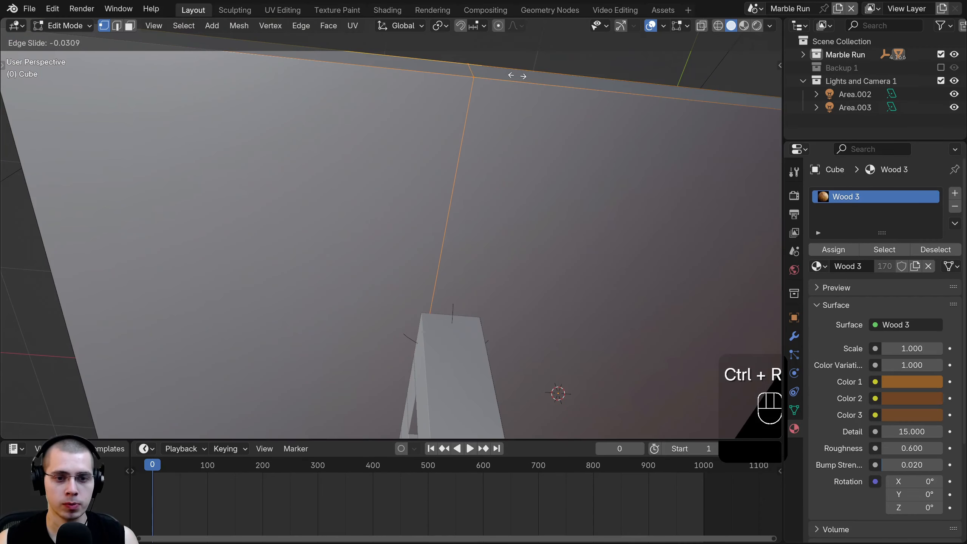
left_click(497, 71)
middle_click_drag(497, 71, 464, 75)
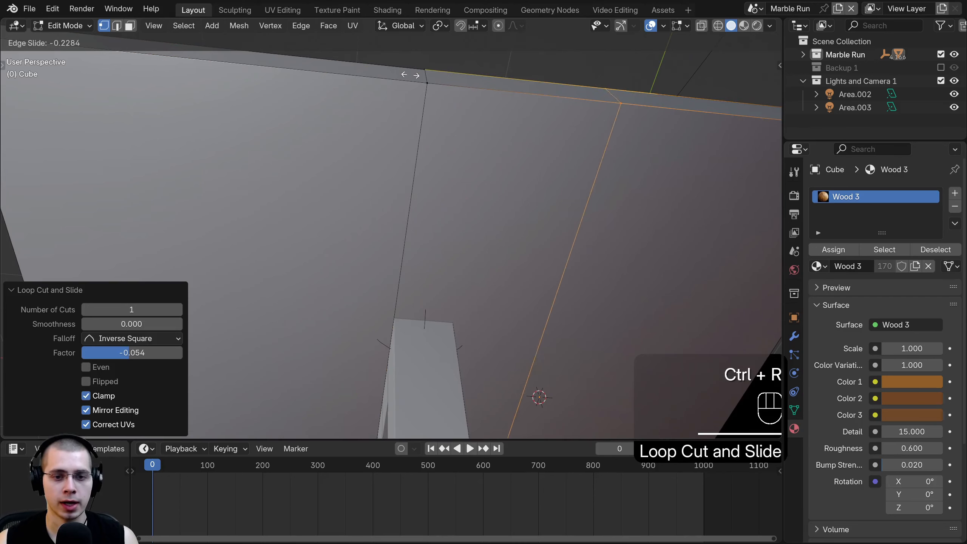
left_click(303, 71)
middle_click_drag(303, 71, 557, 242)
scroll(442, 231, "down", 6)
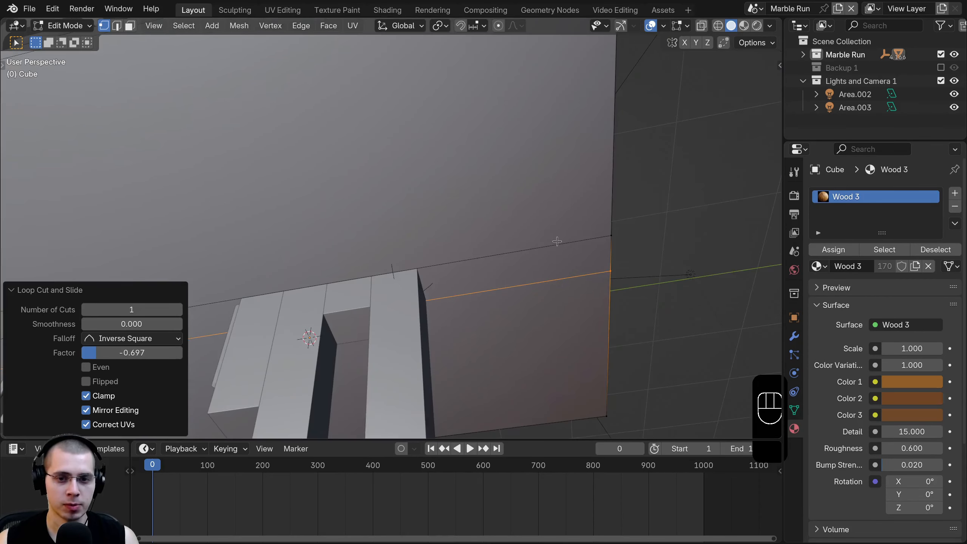
- Add further loop cuts on the board and isolate it in Local View
key("ctrl+r")
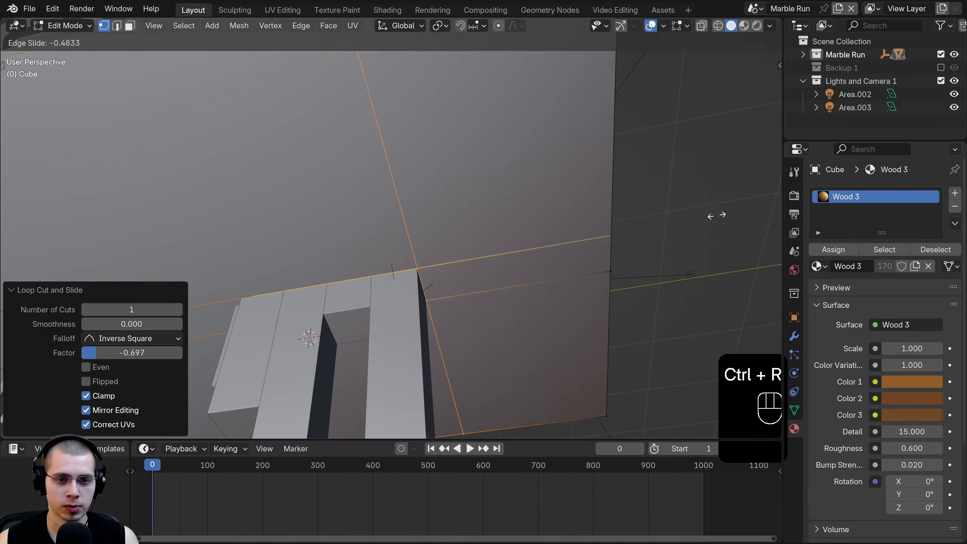
left_click(716, 216)
middle_click_drag(438, 238, 632, 214, "shift")
scroll(532, 251, "up", 4)
key("ctrl+r")
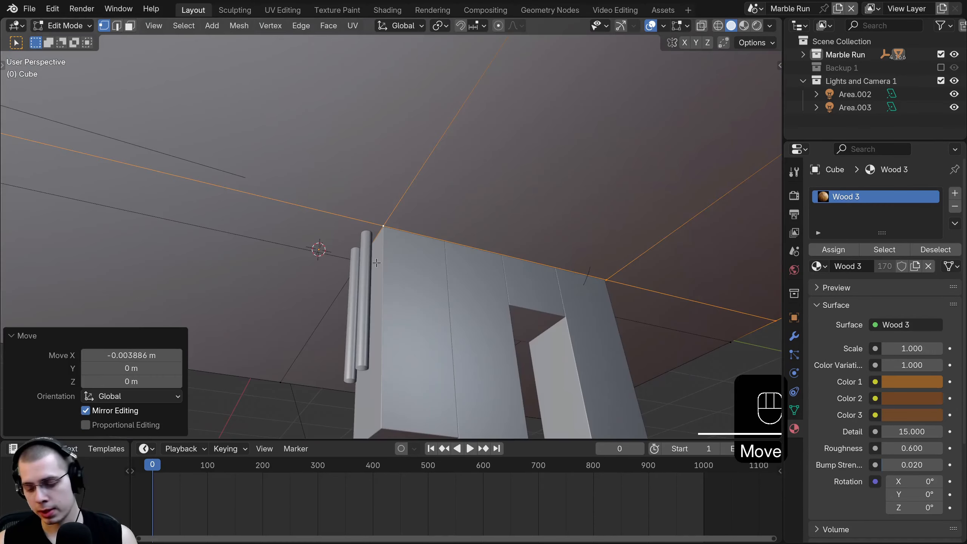
key("KP_Divide")
middle_click_drag(376, 262, 373, 395)
- Delete the board's narrow strip face to open the slot
scroll(483, 225, "up", 5)
key("3")
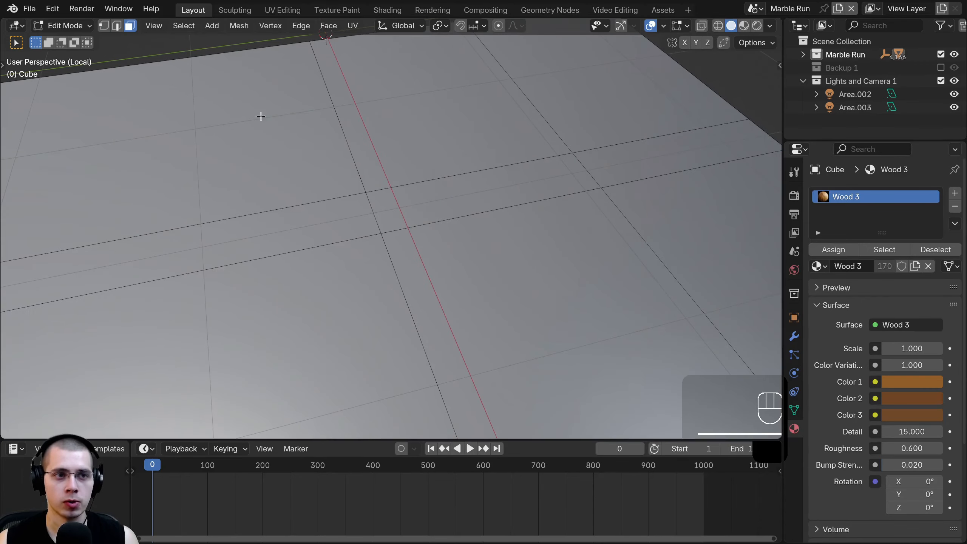
left_click(445, 195)
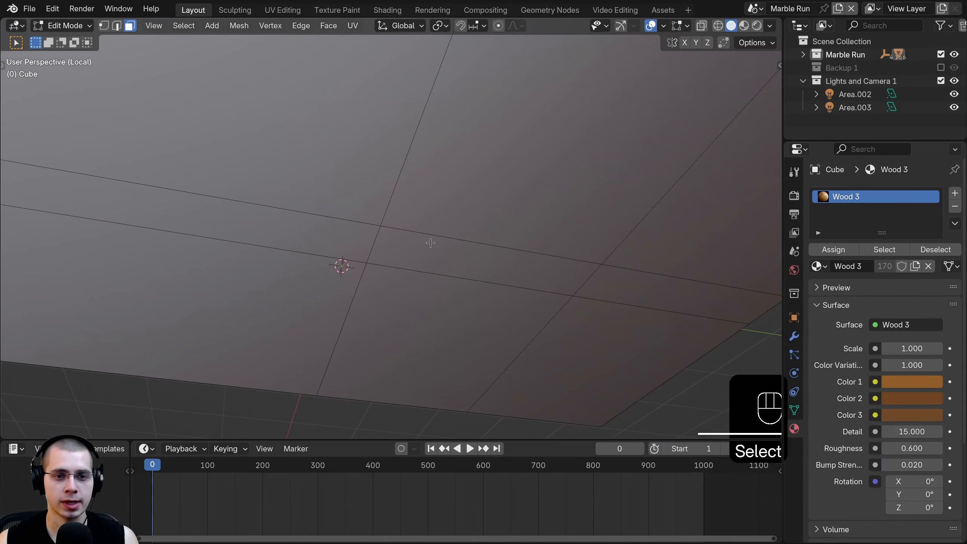
left_click(432, 239, "shift")
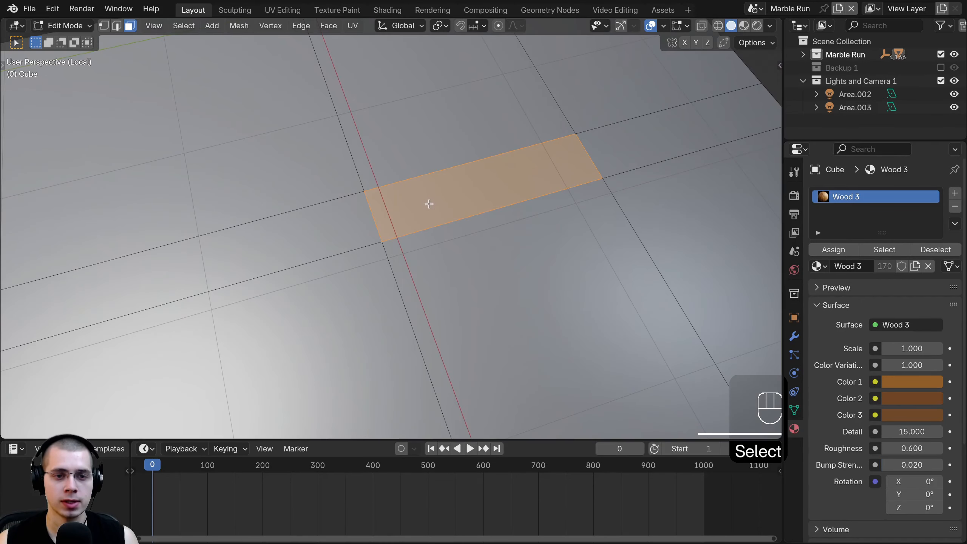
key("x")
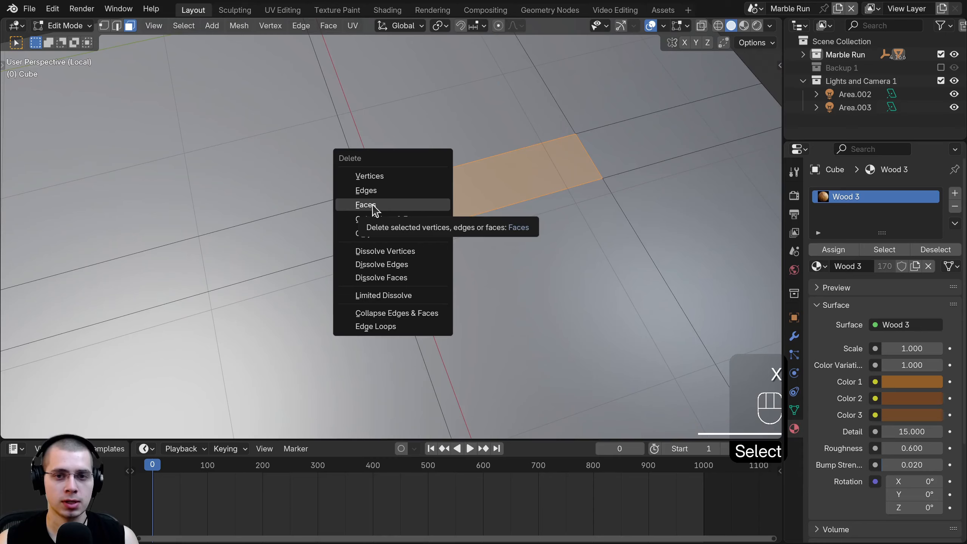
left_click(373, 206)
middle_click_drag(410, 215, 364, 260, "shift")
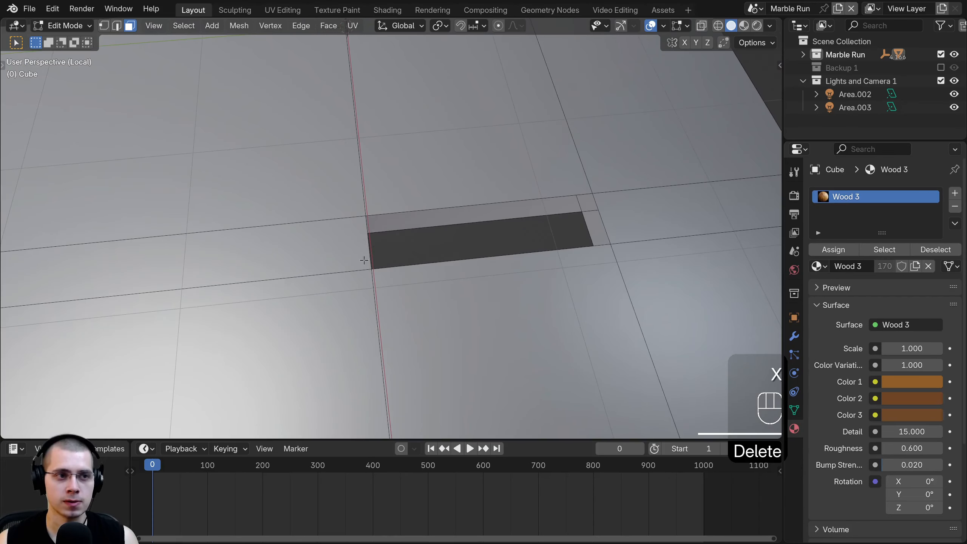
- Fill the first side walls of the slot from selected corner vertices
left_click(104, 26)
middle_click_drag(267, 171, 577, 236)
left_click(378, 223)
key("f")
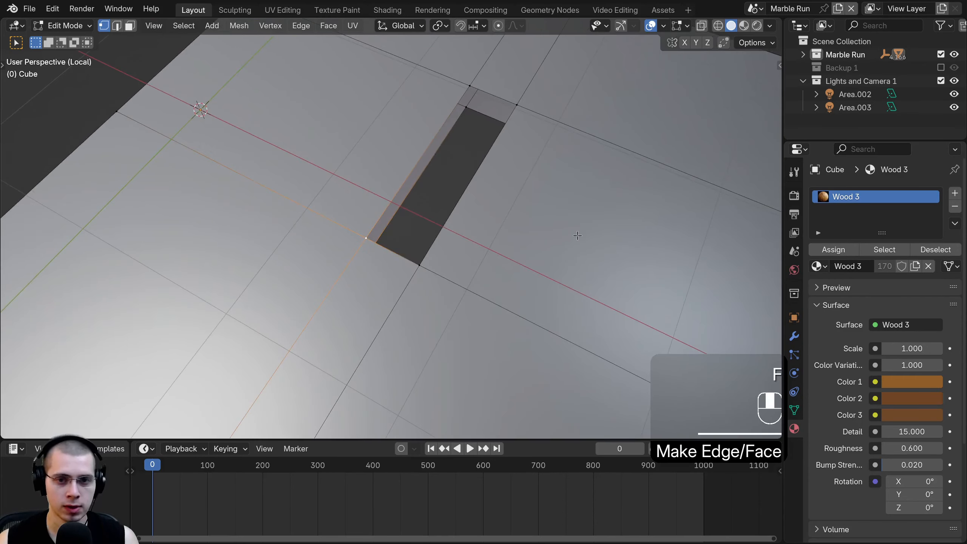
right_click(470, 87, "shift")
key("f")
middle_click_drag(470, 89, 486, 154)
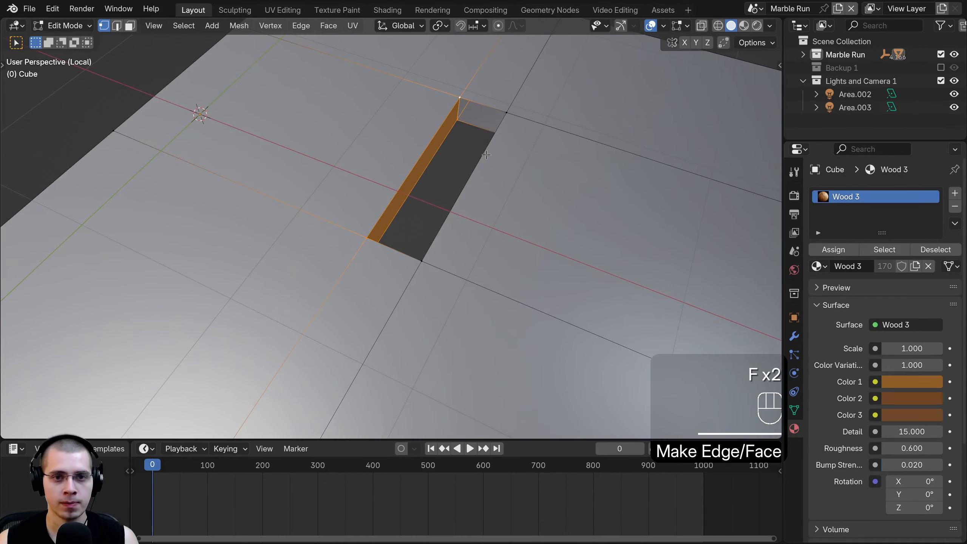
- Fill another slot wall, undoing the misplaced face fill
right_click(460, 99, "shift")
middle_click_drag(457, 123, 494, 220)
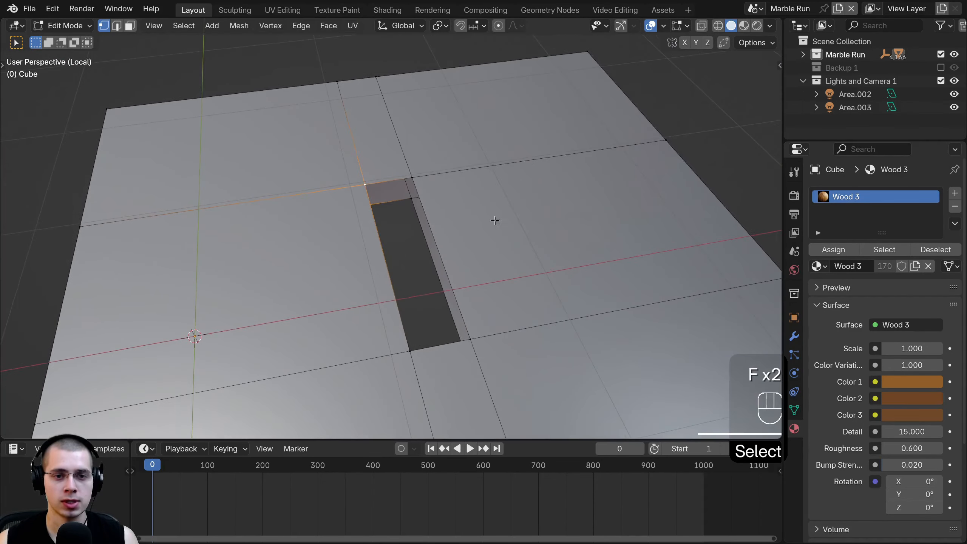
key("f")
key("f")
middle_click_drag(445, 182, 579, 177)
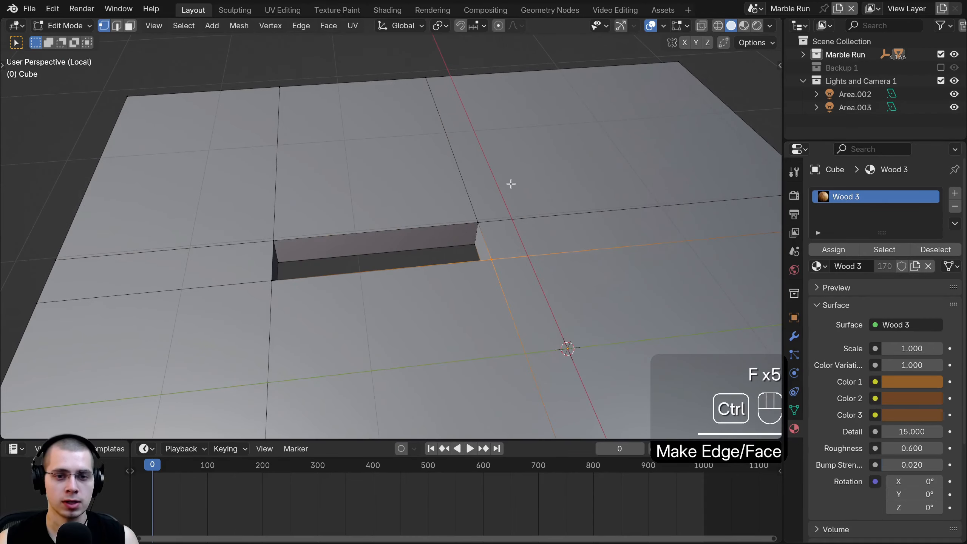
key("ctrl+z")
middle_click_drag(510, 184, 583, 239)
middle_click_drag(514, 203, 484, 228)
- Leave Edit Mode, exit Local View and deselect everything
key("Tab")
scroll(455, 326, "up", 3)
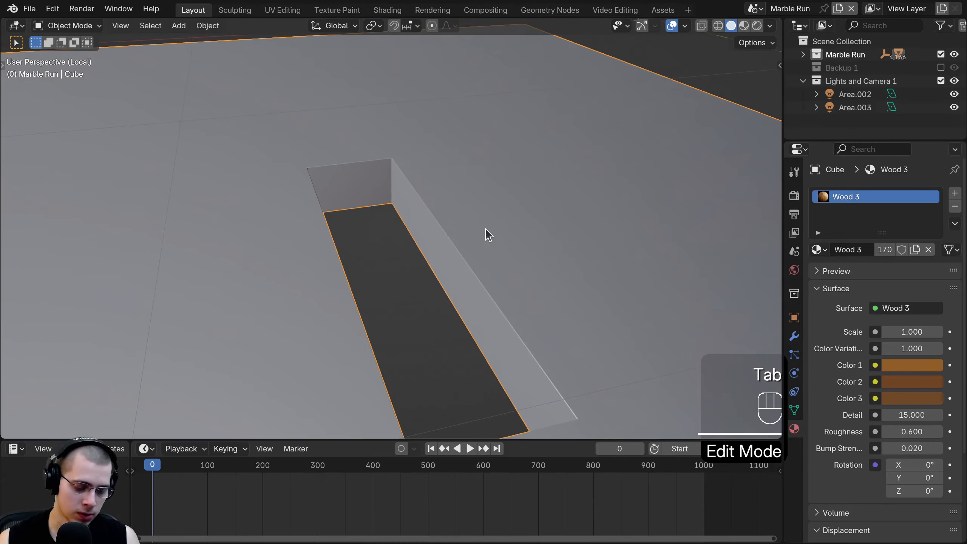
key("ctrl+z")
key("KP_Divide")
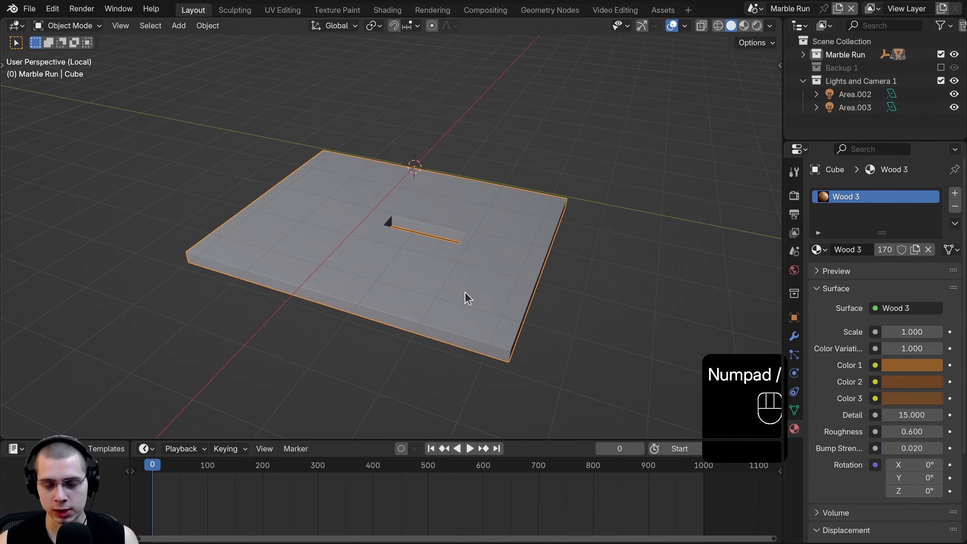
key("KP_Divide")
key("a")
- Inspect the slab's edge from several angles and briefly play the animation
middle_click_drag(484, 279, 367, 165)
scroll(385, 216, "up", 3)
scroll(414, 255, "up", 2)
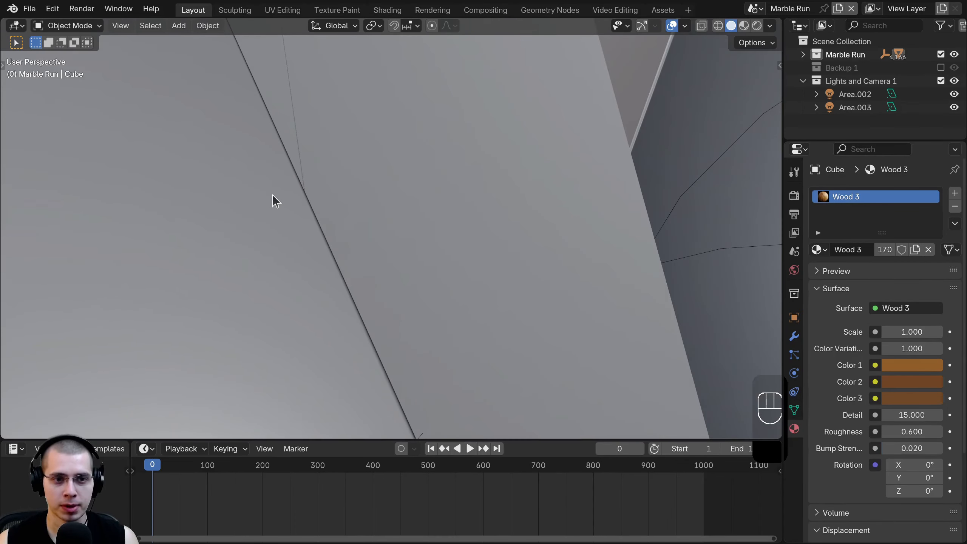
middle_click_drag(272, 194, 413, 244)
scroll(312, 226, "down", 5)
scroll(401, 297, "down", 5)
key("space")
scroll(413, 243, "down", 4)
left_click(214, 500)
- Select the first two marbles and, in top view, move them over the start platform
middle_click_drag(419, 300, 401, 317, "shift")
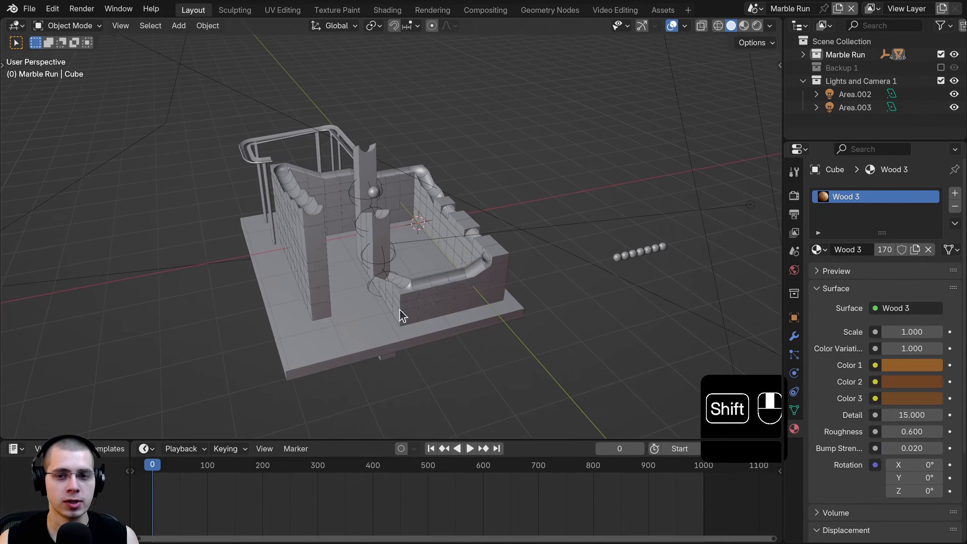
middle_click_drag(572, 319, 552, 316)
left_click(631, 271)
left_click(640, 268, "shift")
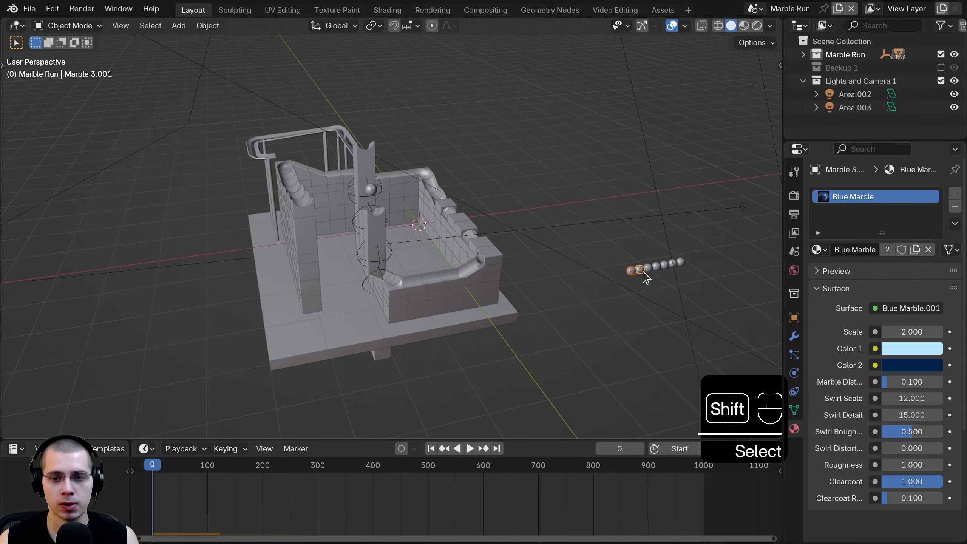
key("KP_7")
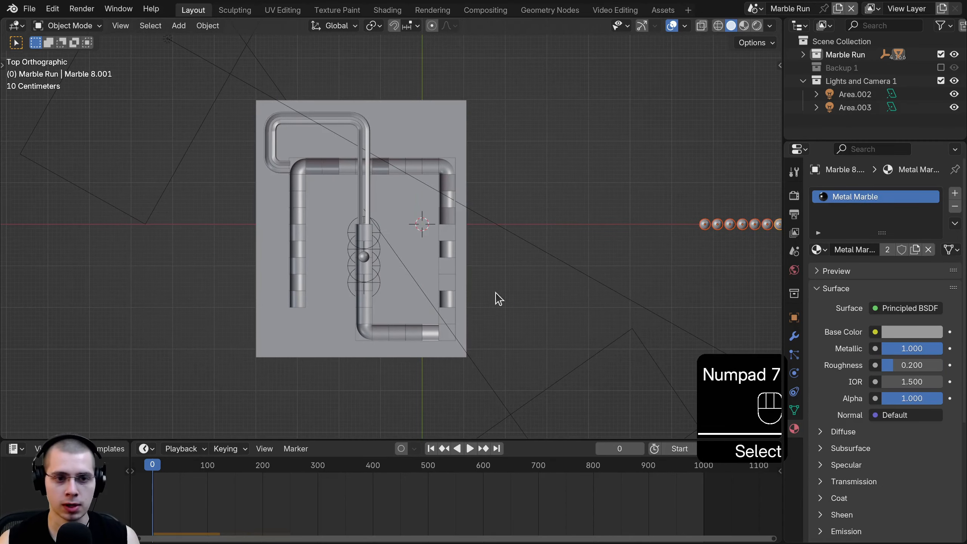
middle_click_drag(495, 293, 509, 311, "shift")
key("g")
left_click(408, 285)
scroll(409, 287, "up", 4)
key("g")
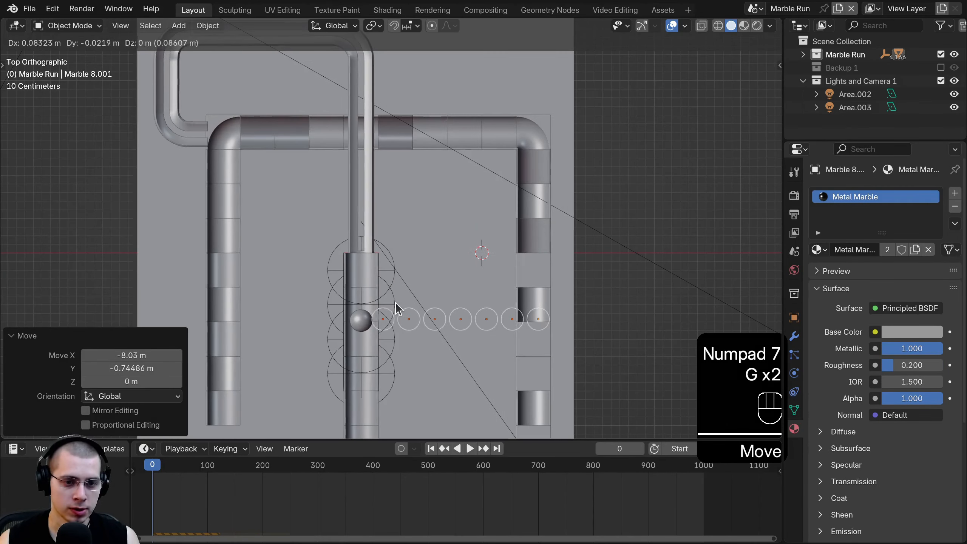
left_click(395, 305)
- Add Marble 1.002 and nudge the three marbles into place beside the pillar
left_click(365, 321, "shift")
middle_click_drag(386, 276, 509, 177, "shift")
key("g")
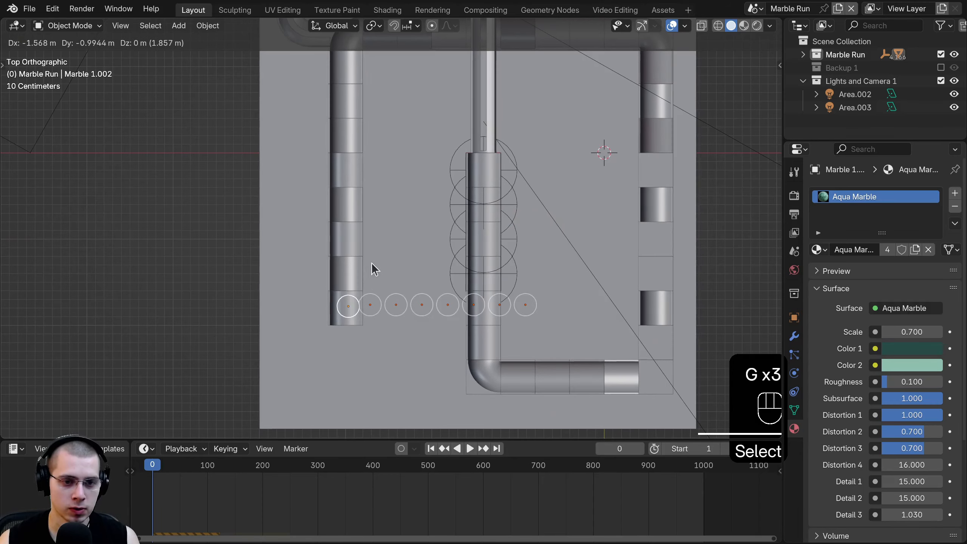
left_click(374, 269)
scroll(410, 281, "up", 3)
key("g")
left_click(411, 261, "shift")
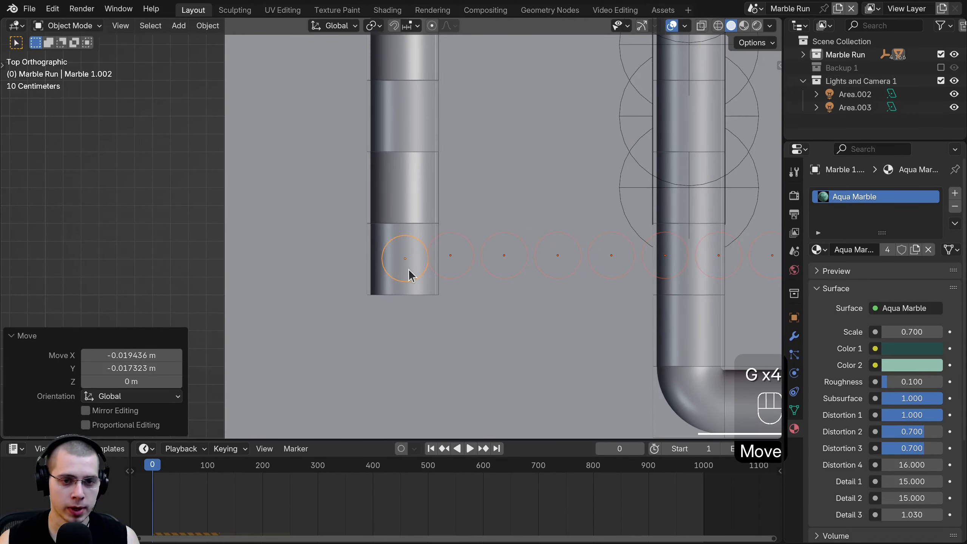
key("g")
left_click(403, 286, "shift")
- In side view, box-deselect one marble from the current selection
key("KP_3")
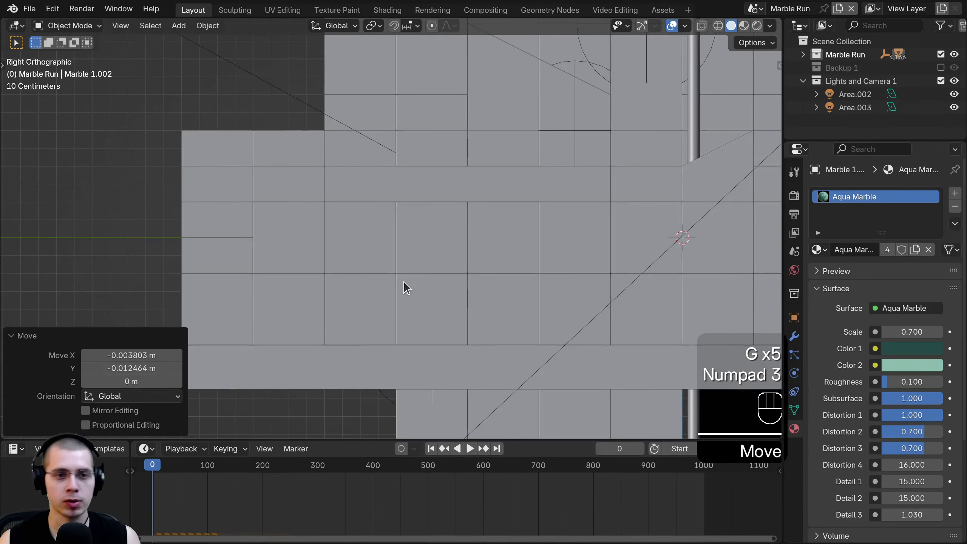
scroll(407, 267, "down", 4)
middle_click_drag(410, 250, 394, 161, "shift")
scroll(431, 338, "up", 5)
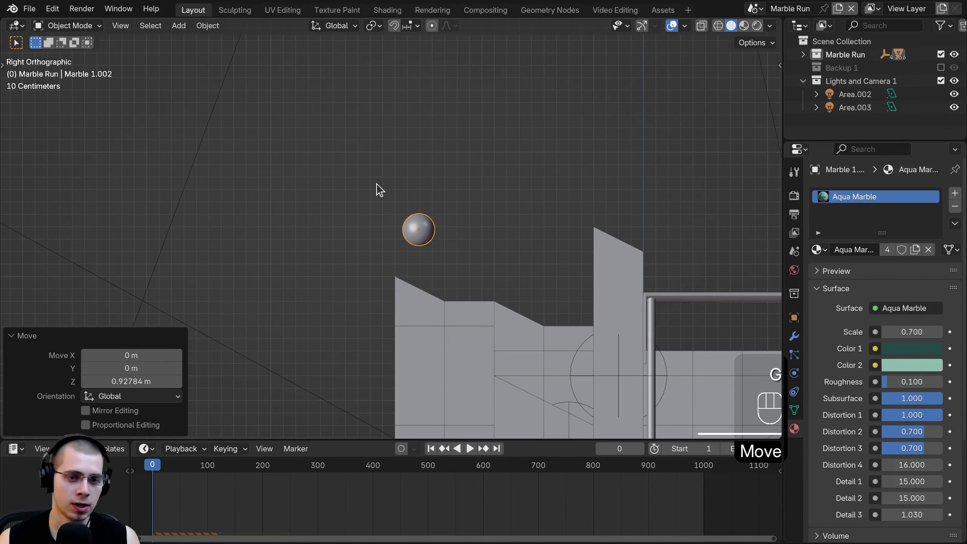
key("b")
middle_click_drag(378, 178, 469, 255)
- Raise the selected marbles vertically 4.36 m above the track
middle_click_drag(449, 281, 444, 349, "shift")
key("g")
middle_click(436, 228)
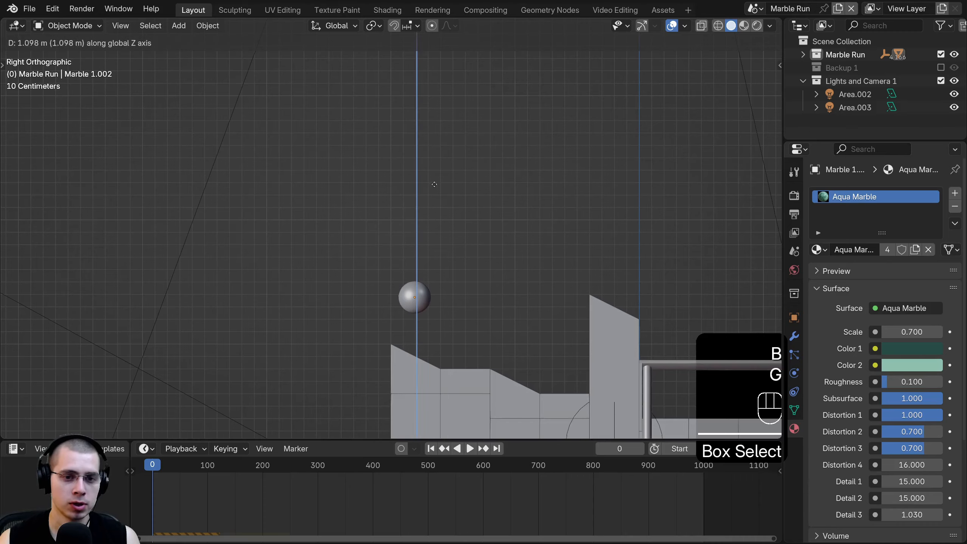
left_click(428, 95)
scroll(444, 283, "down", 6)
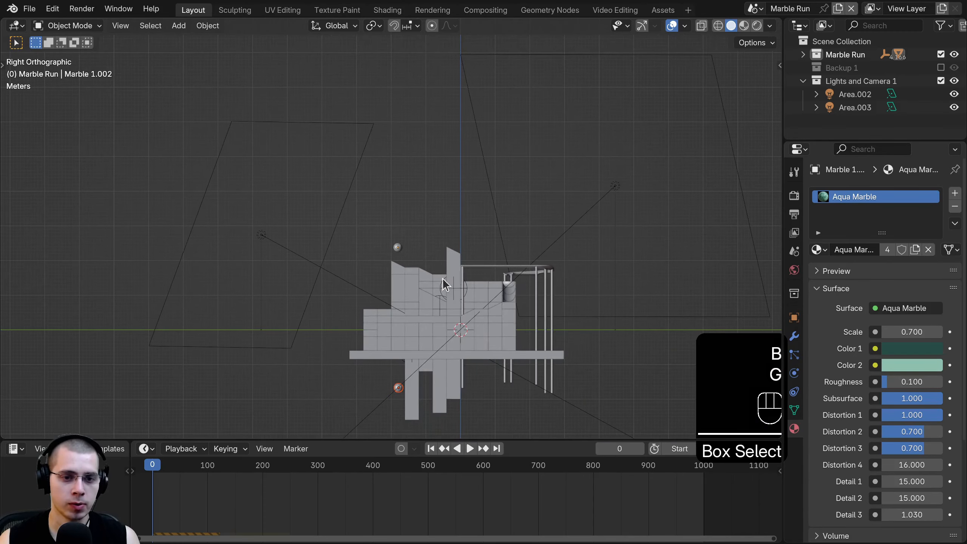
left_click(439, 134)
scroll(439, 221, "up", 7)
middle_click_drag(439, 222, 516, 243)
- Shift the marble row along X, then select seven marbles in the row
key("g")
key("x")
left_click(487, 237)
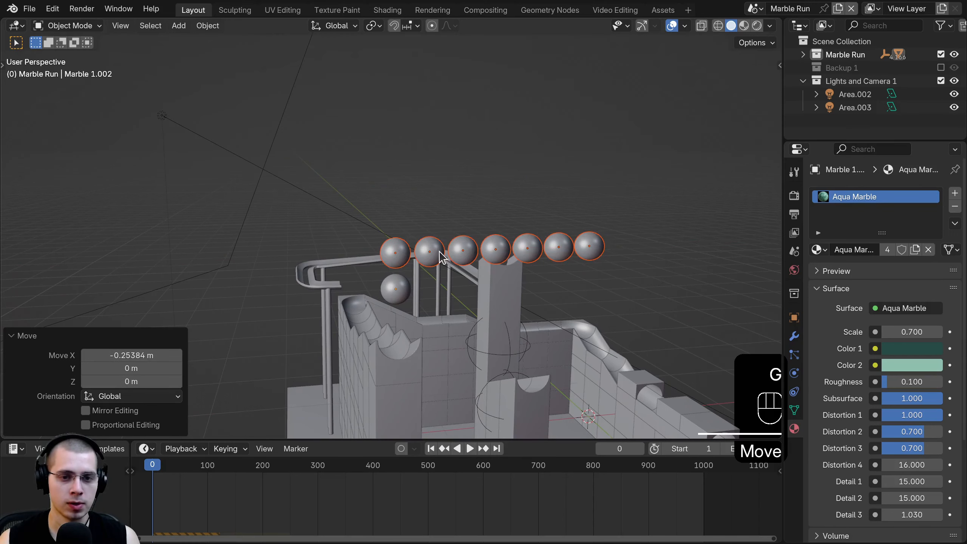
left_click(433, 250)
left_click(464, 248, "shift")
left_click(496, 246, "shift")
left_click(526, 243, "shift")
left_click(562, 242, "shift")
left_click(589, 246, "shift")
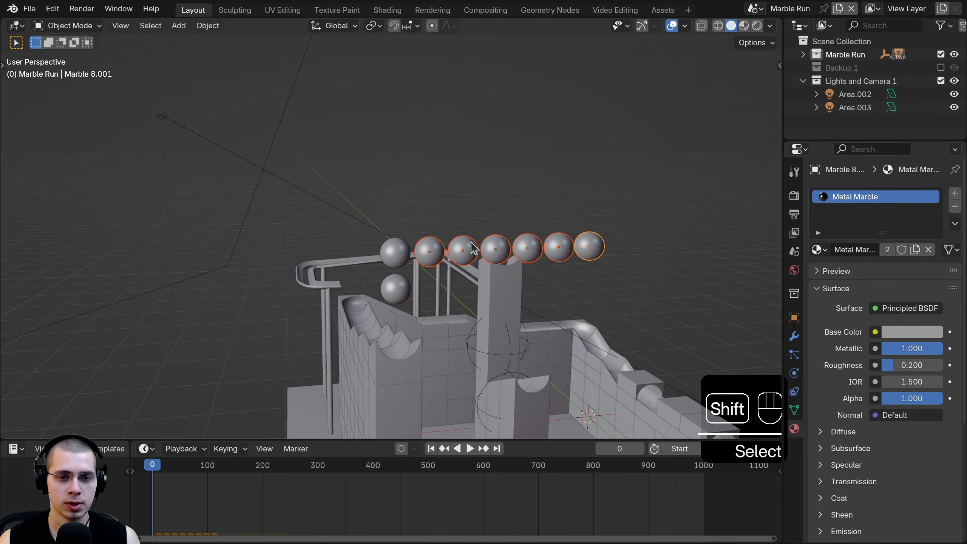
- Move the seven marbles left along X and raise them along Z
key("g")
key("x")
left_click(415, 242)
key("g")
key("z")
left_click(414, 210)
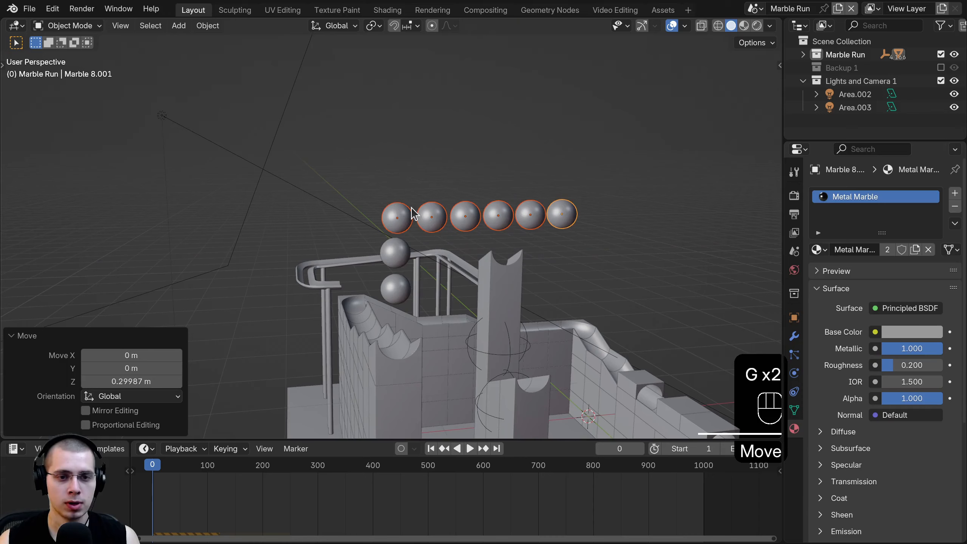
- Drop the lowest marble from the group and move the other five up and left
key("b")
middle_click_drag(413, 210, 385, 236)
key("g")
key("z")
left_click(387, 193)
key("g")
key("x")
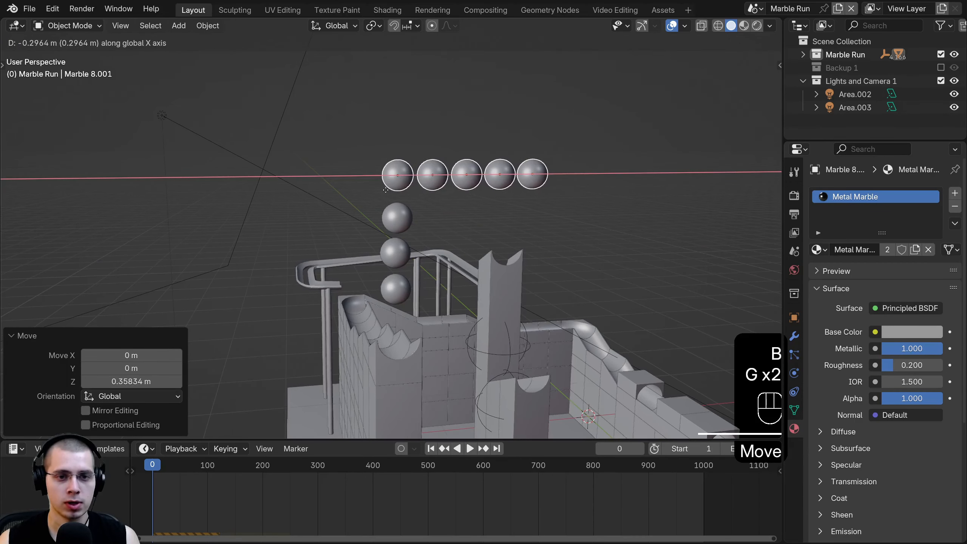
left_click(388, 191)
- Drop another marble and place the remaining four on top of the column
key("g")
key("z")
left_click(390, 196)
key("b")
middle_click_drag(405, 228, 406, 233)
key("g")
key("z")
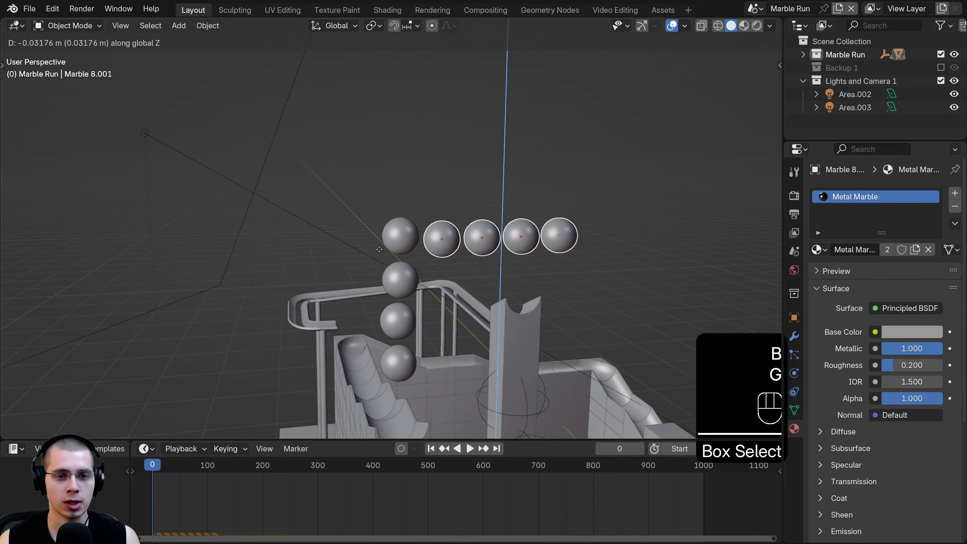
key("x")
left_click(407, 235)
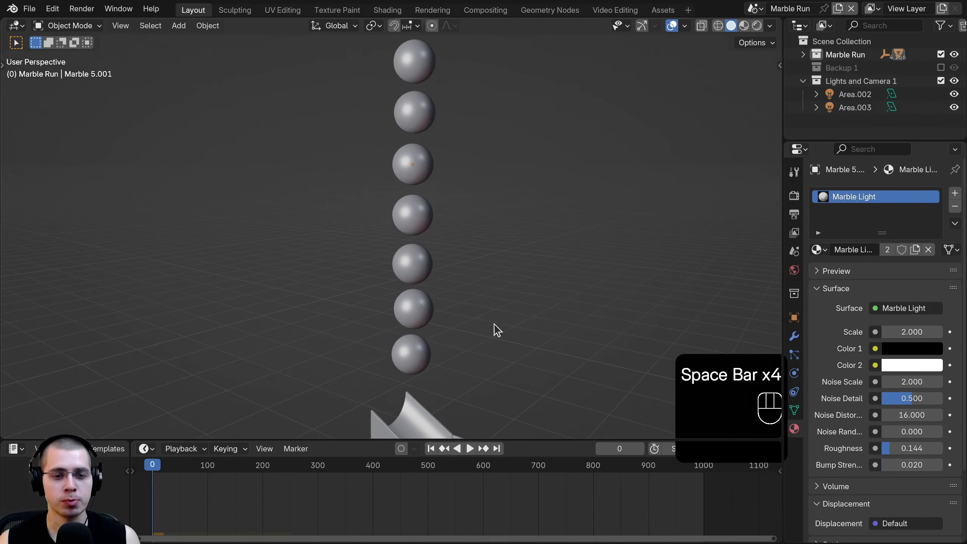
- Play the simulation and inspect the column, trying a resize on one marble then cancelling it
key("space")
key("space")
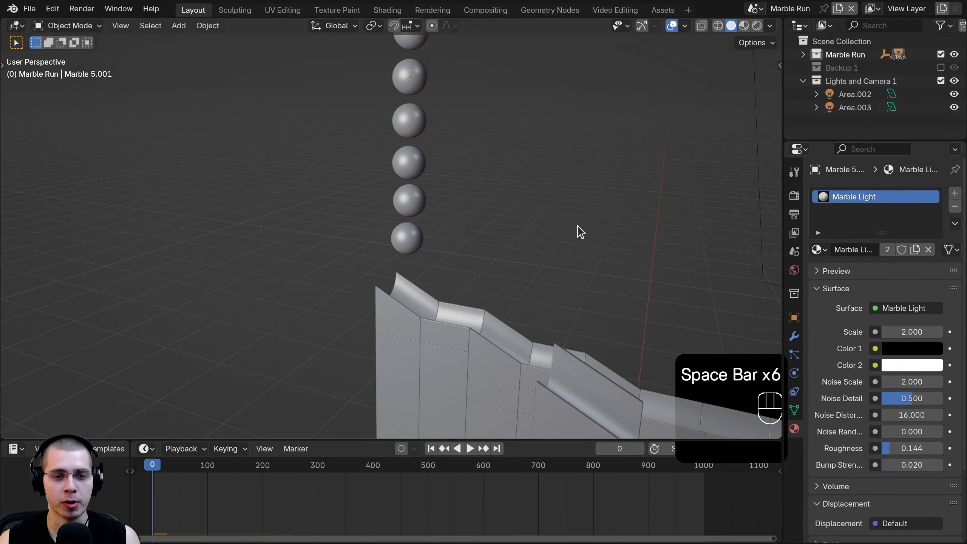
middle_click_drag(577, 225, 508, 246)
scroll(508, 247, "up", 3)
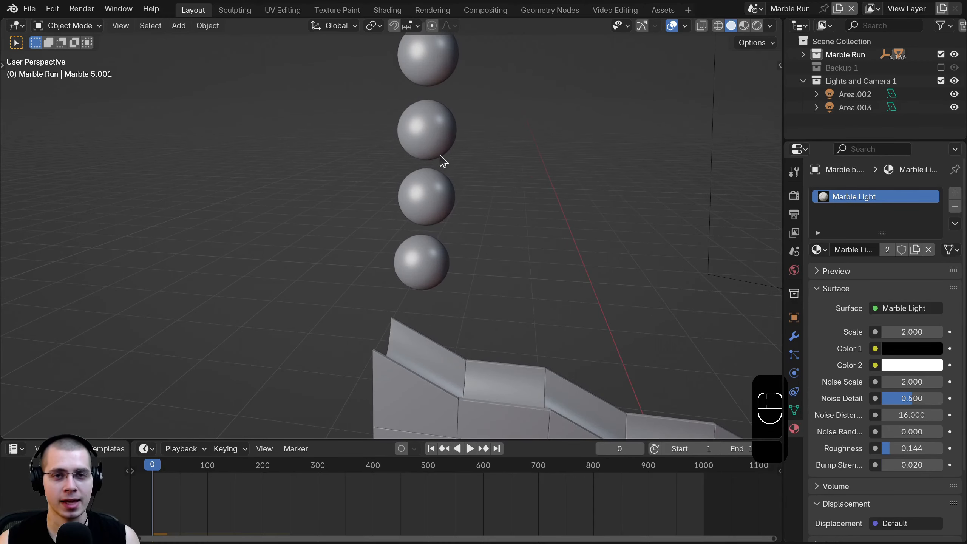
middle_click_drag(443, 161, 403, 219, "shift")
left_click(402, 219)
key("s")
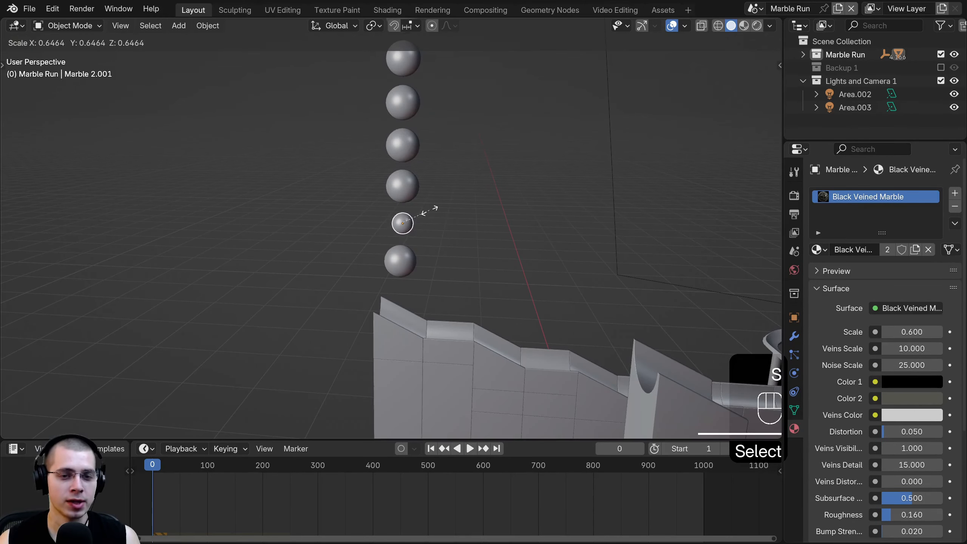
right_click(429, 211)
scroll(462, 210, "up", 6)
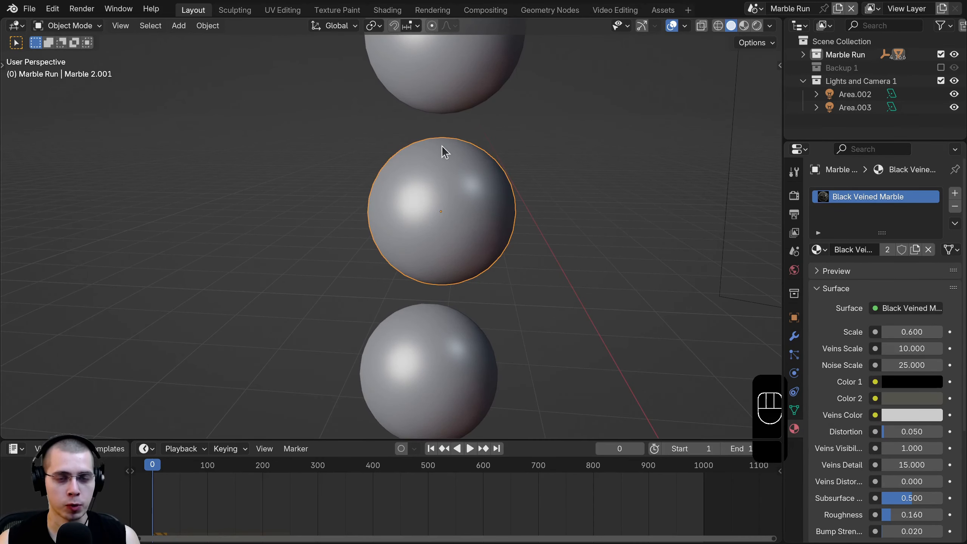
scroll(438, 160, "down", 5)
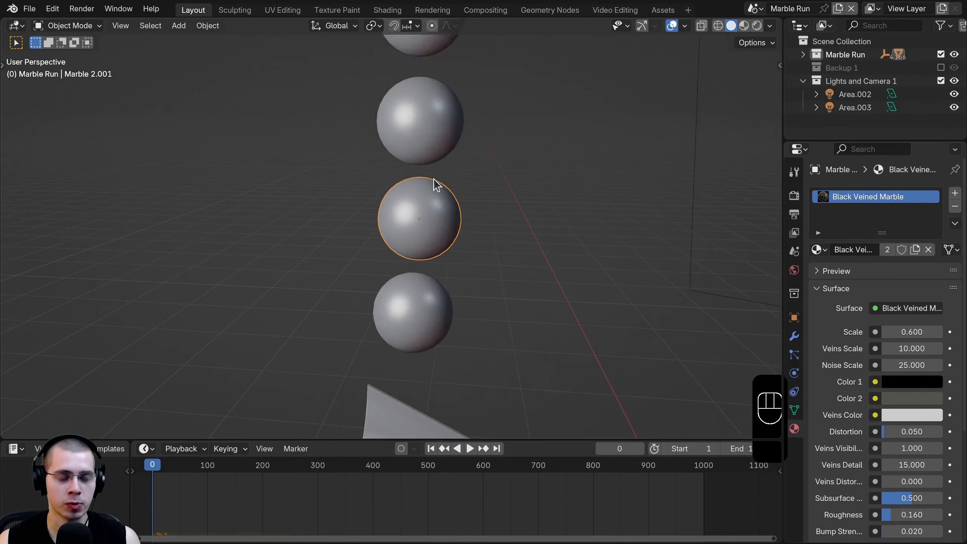
- Reset to frame 0 and replay the drop, watching marbles fall onto the track
key("space")
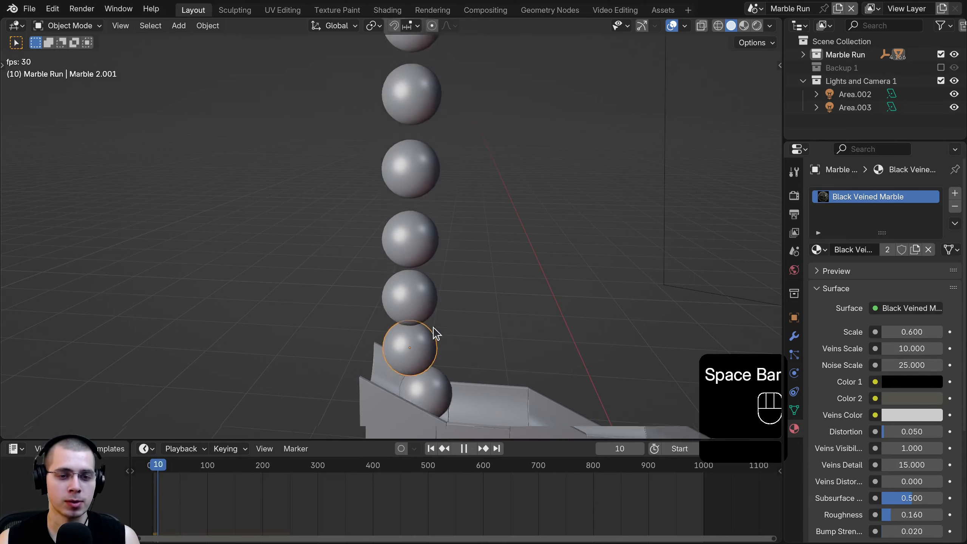
key("space")
left_click(144, 466)
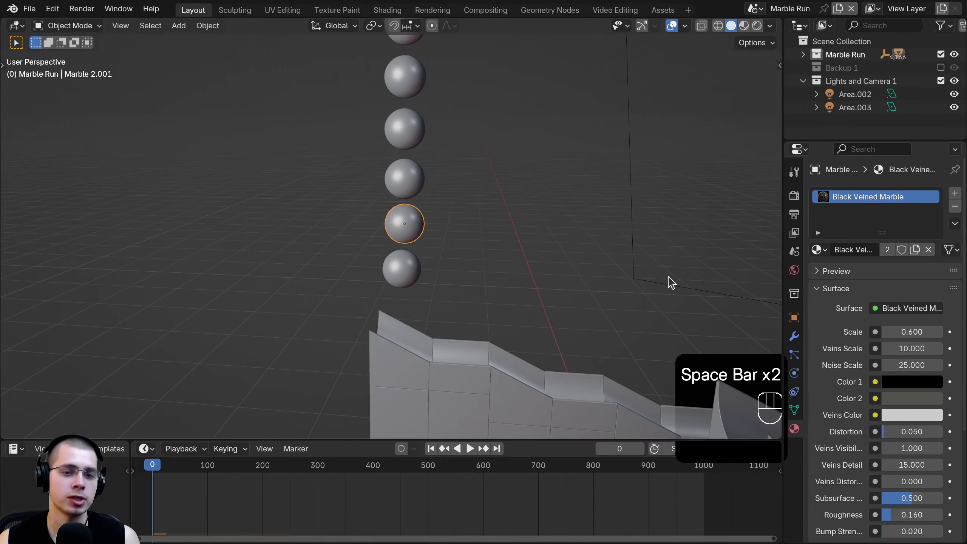
scroll(531, 187, "up", 4)
scroll(533, 190, "down", 3)
key("space")
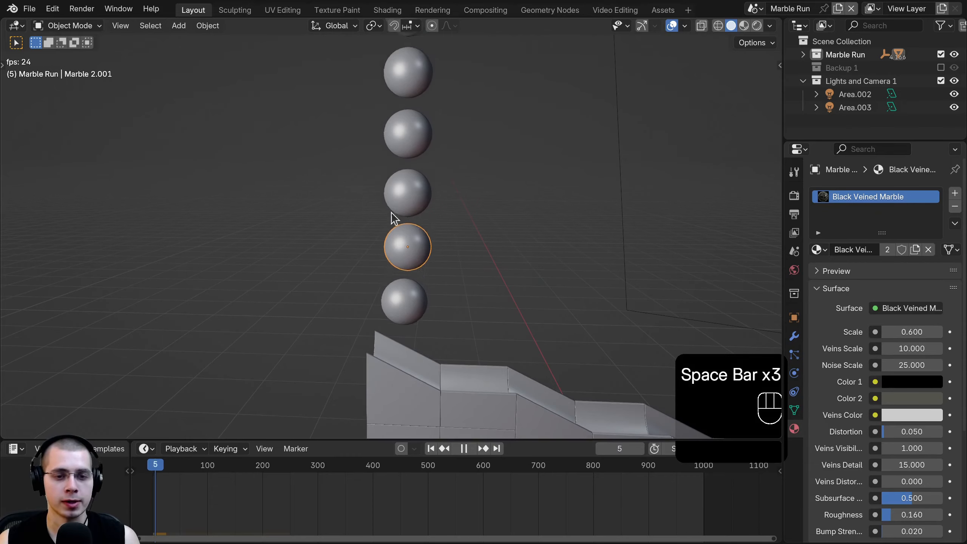
middle_click_drag(391, 216, 391, 390)
key("space")
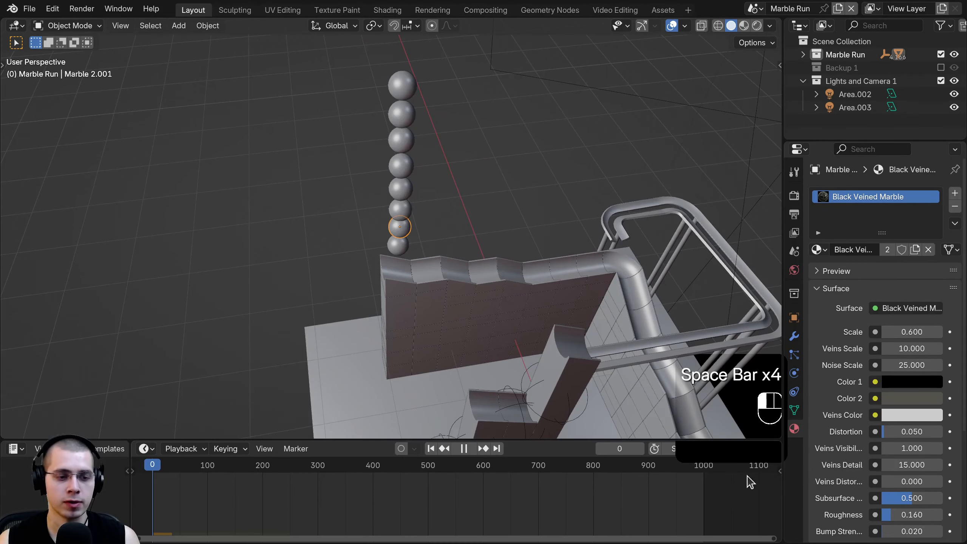
- Run the drop test again from above, then rewind to frame 0
scroll(512, 190, "up", 6)
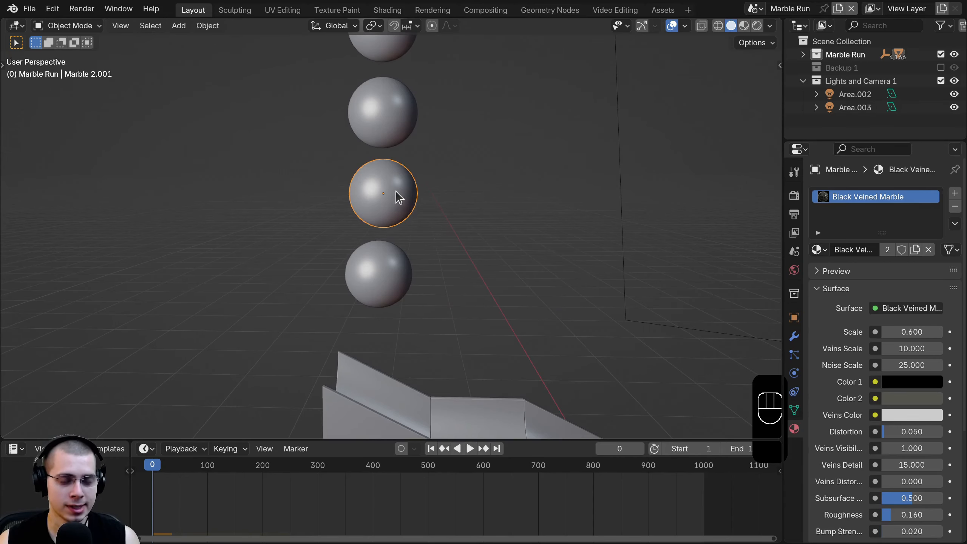
scroll(387, 346, "down", 4)
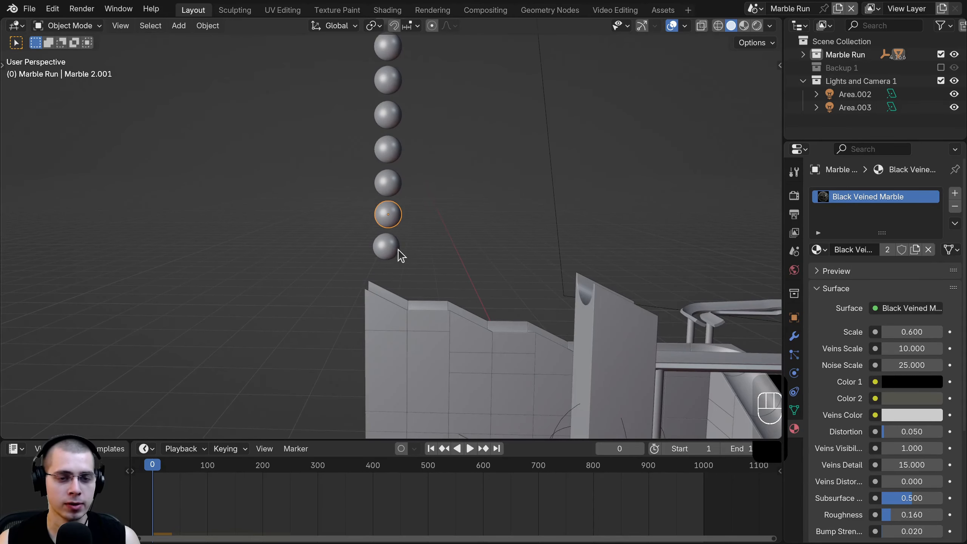
key("space")
middle_click_drag(399, 196, 415, 286)
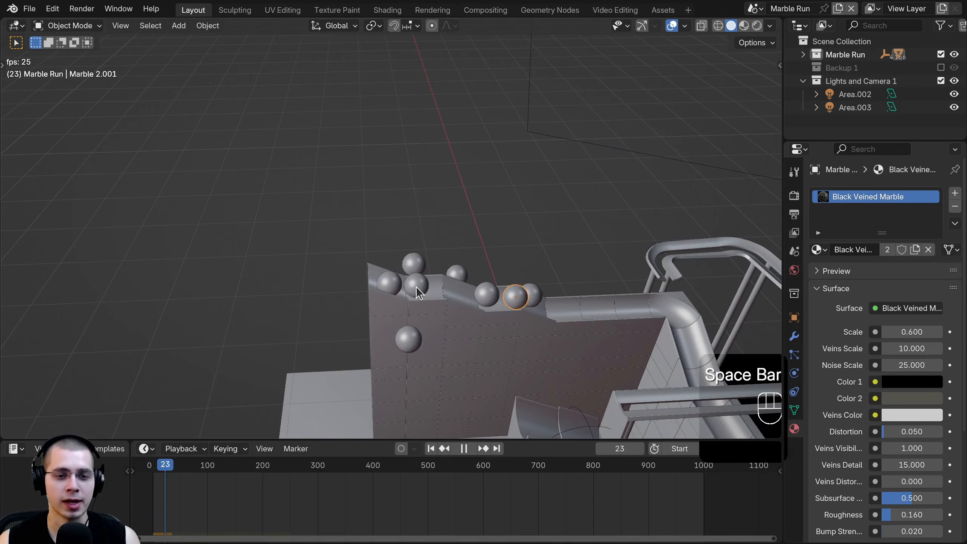
key("space")
left_click(152, 465)
middle_click_drag(175, 497, 203, 503)
scroll(204, 503, "up", 1)
- Select the lowest marble, play the simulation, and rewind the timeline to frame 0
left_click(386, 241)
key("space")
middle_click_drag(385, 223, 389, 284)
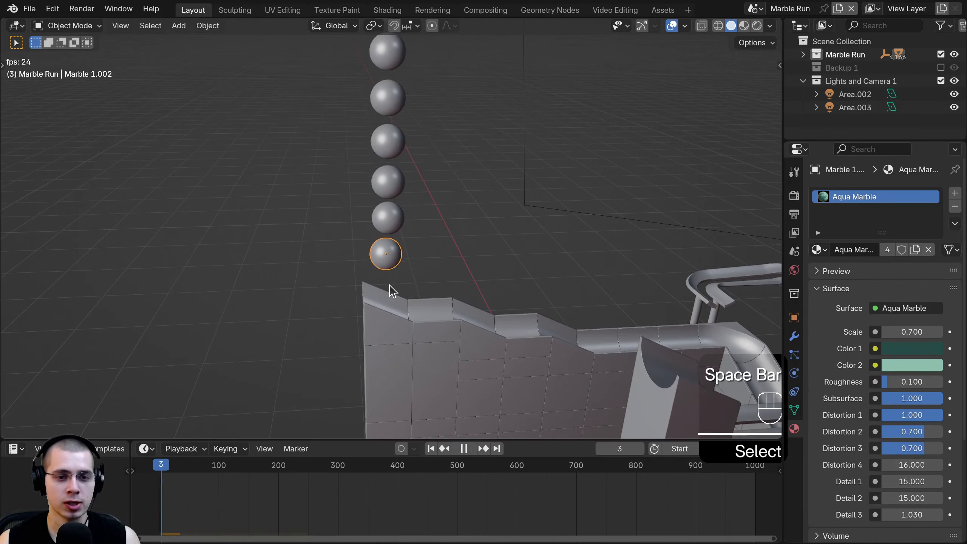
scroll(386, 281, "down", 1)
left_click_drag(157, 468, 133, 479)
scroll(558, 207, "down", 3)
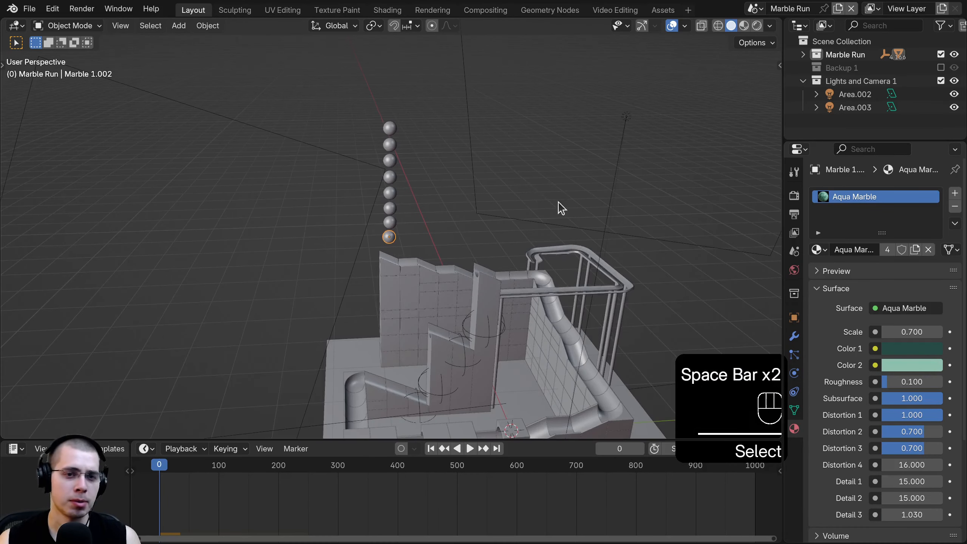
scroll(389, 106, "up", 1)
- Box-select every marble in the column and raise it about 1.13 m
key("b")
left_click_drag(379, 93, 398, 246)
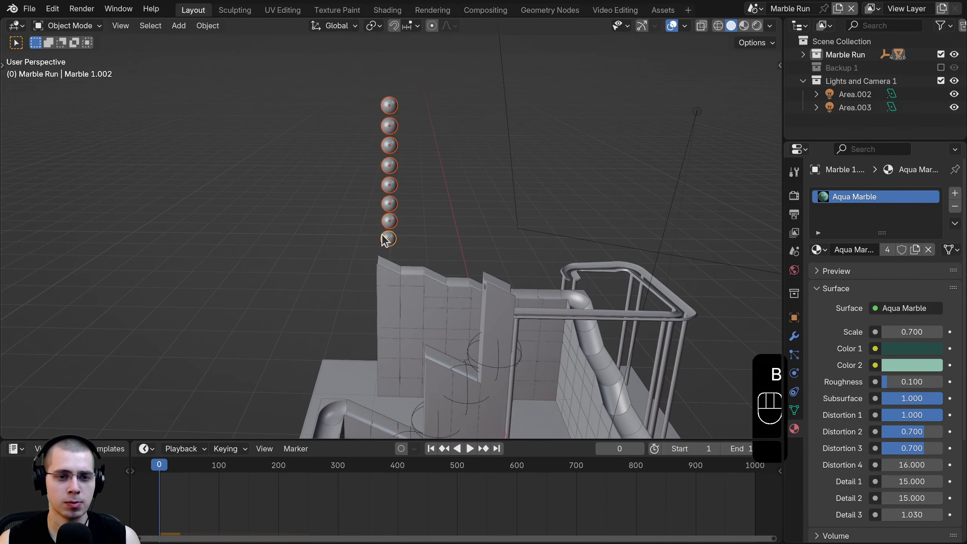
key("g")
middle_click(387, 213)
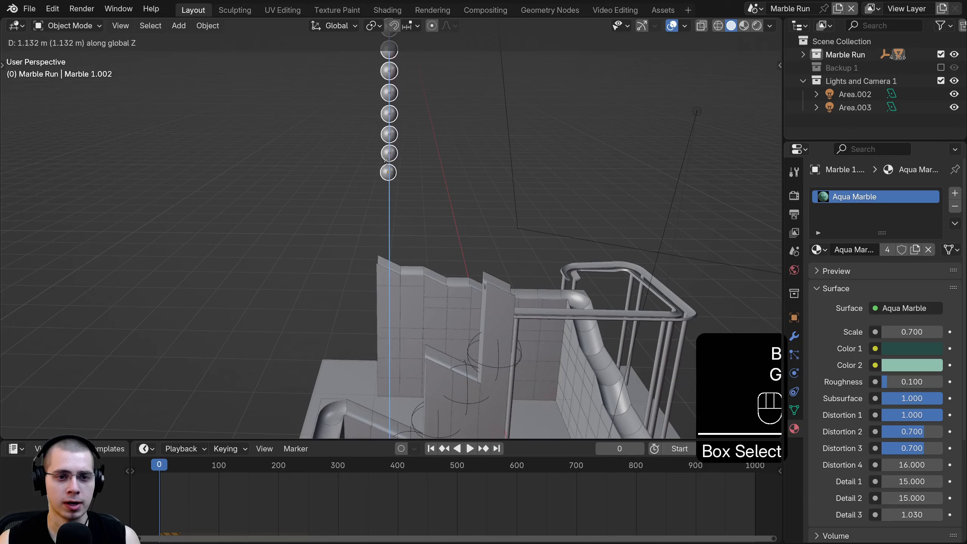
left_click(386, 160)
middle_click_drag(394, 203, 400, 244, "shift")
scroll(399, 219, "up", 4)
- Select the bottom marble, then the second marble from the bottom
left_click(397, 222)
scroll(399, 229, "up", 2)
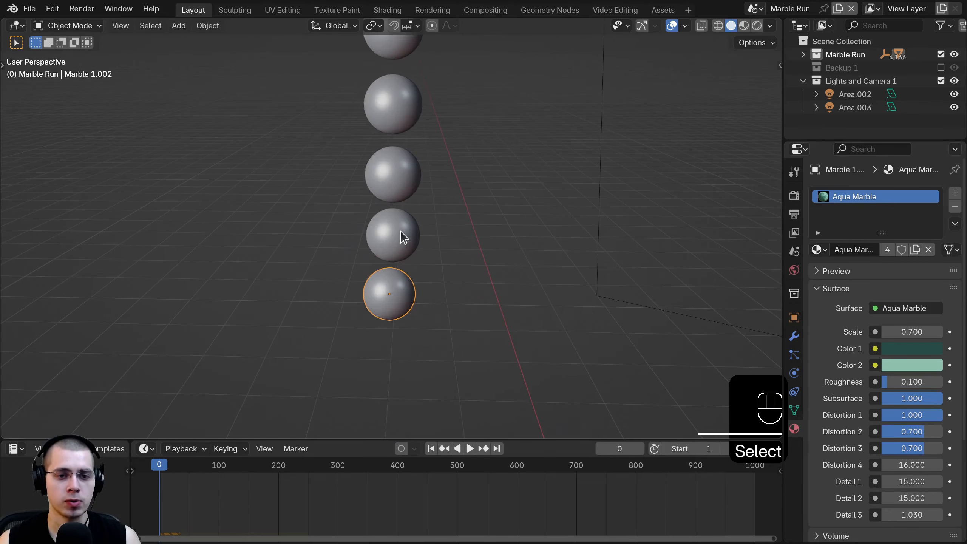
left_click(401, 228)
scroll(401, 228, "down", 6)
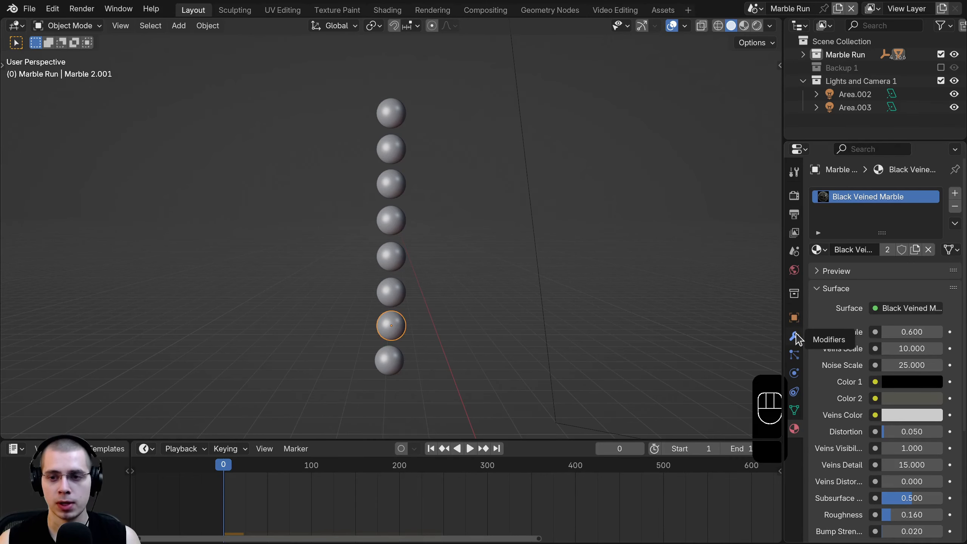
- In Physics properties, check each marble's rigid body, turning Animated on for one and off for the top
left_click(793, 373)
left_click_drag(783, 356, 734, 358)
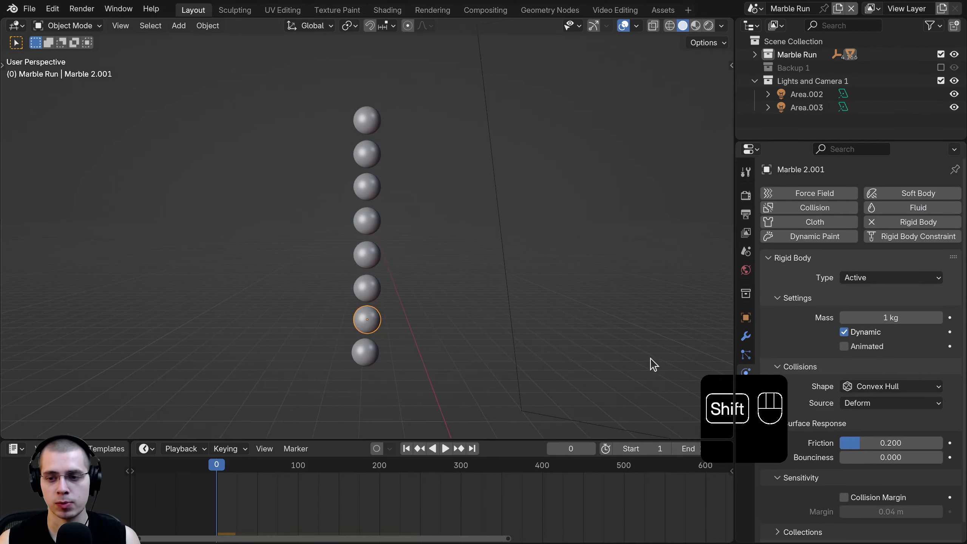
left_click(376, 263)
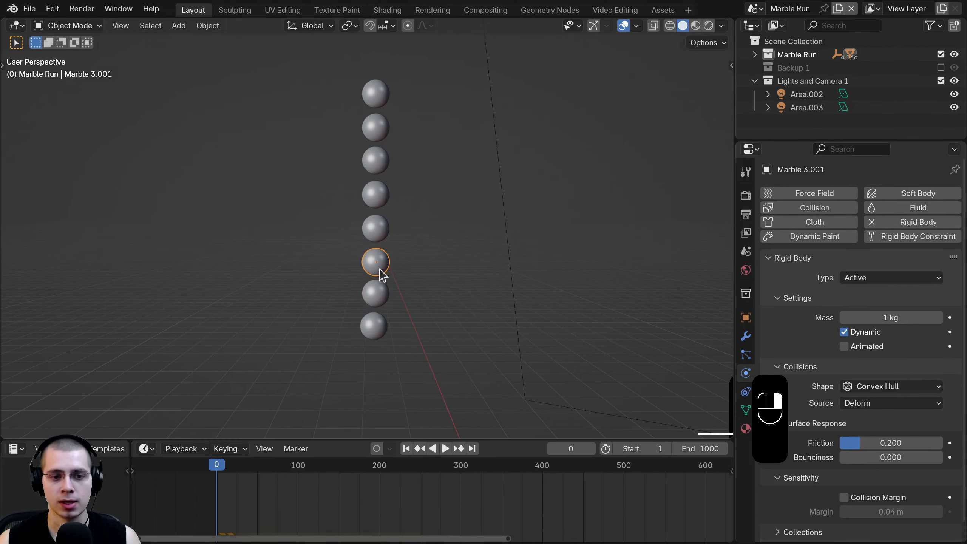
left_click(387, 229)
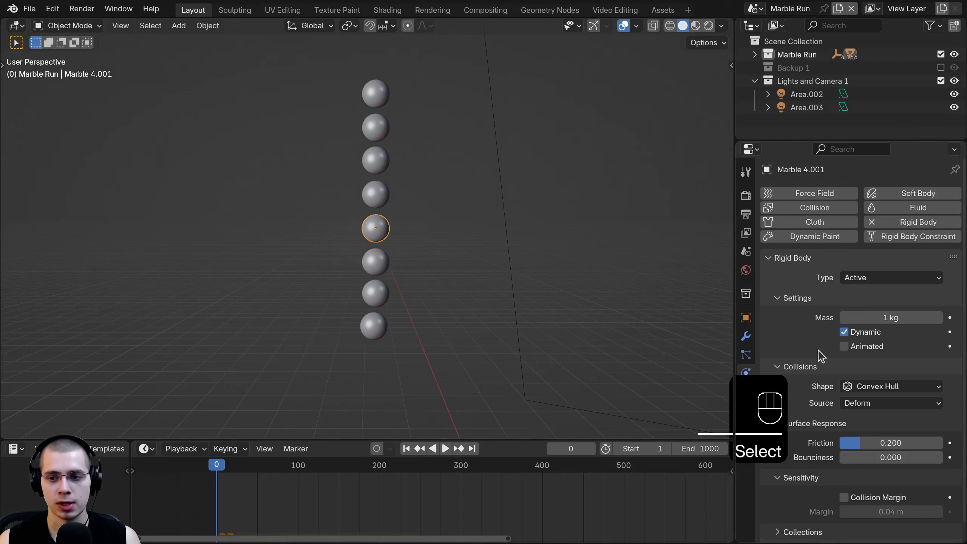
left_click(386, 190)
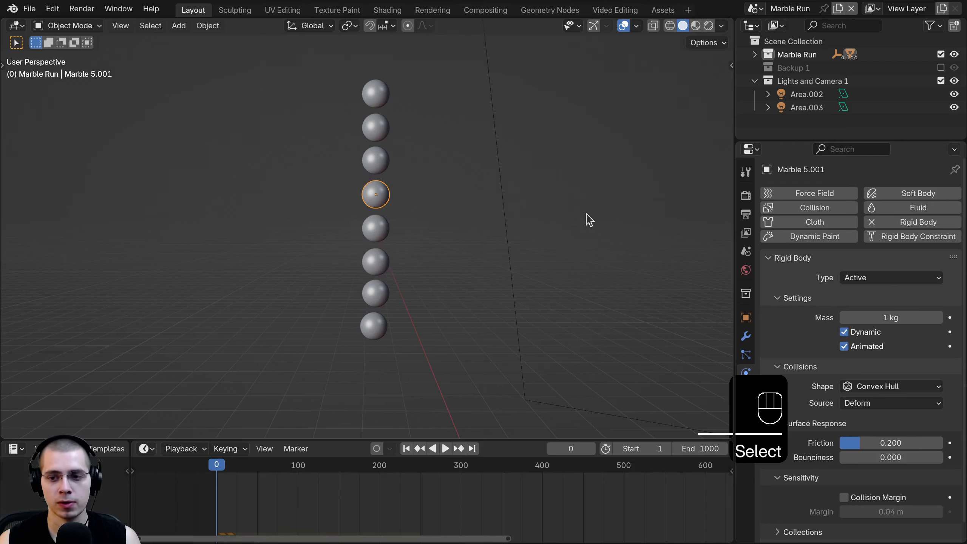
left_click(385, 160)
left_click(843, 346)
left_click(382, 126)
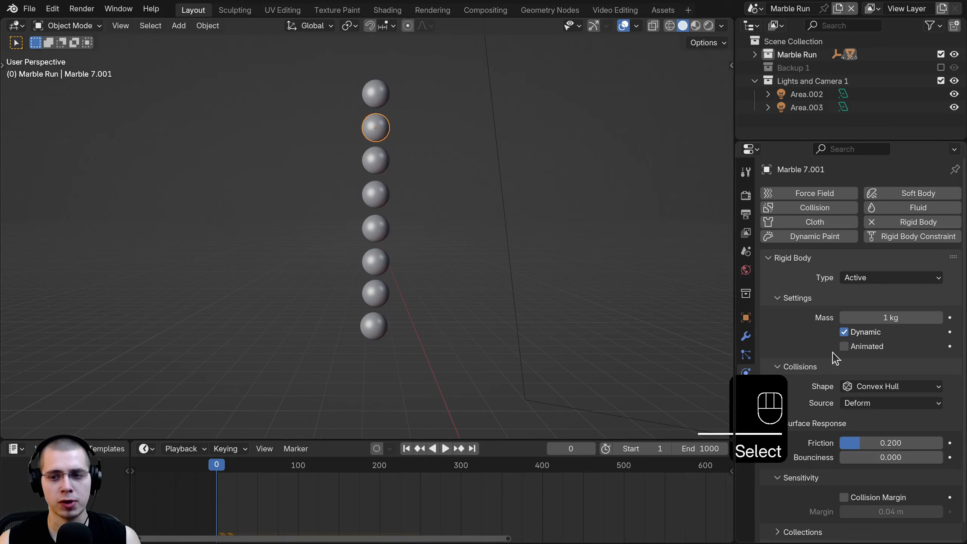
left_click(380, 96)
left_click(843, 346)
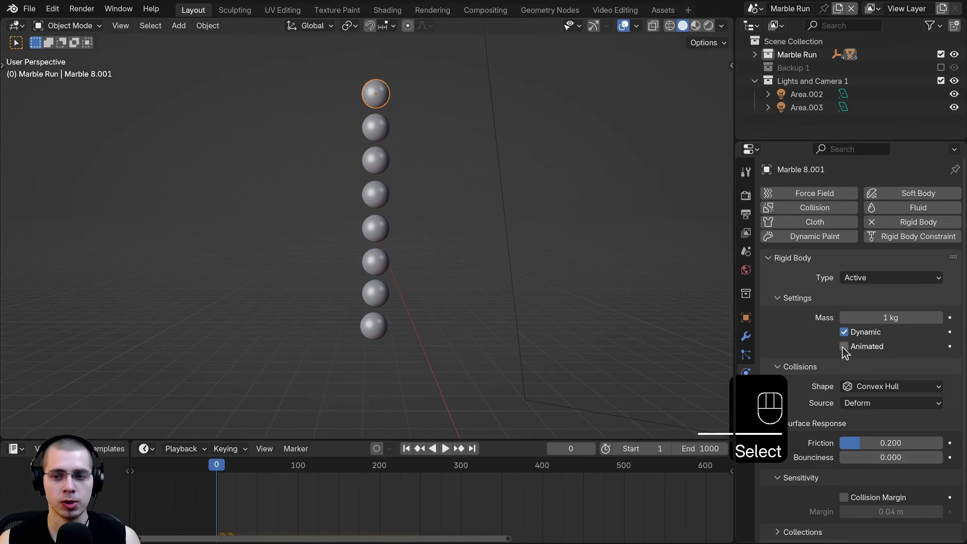
- Box-select all eight marbles and apply Object > Rigid Body > Copy from Active
key("b")
left_click_drag(423, 81, 345, 331)
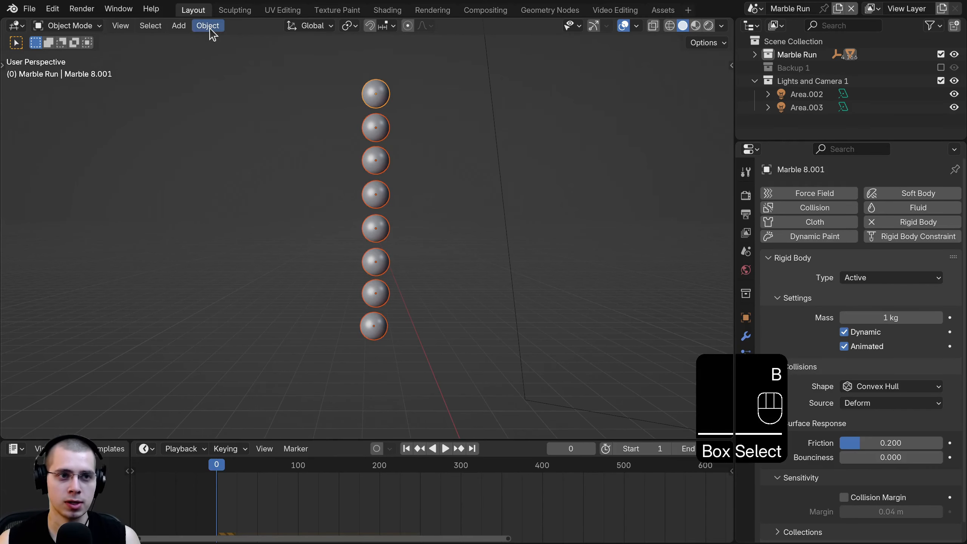
left_click(209, 29)
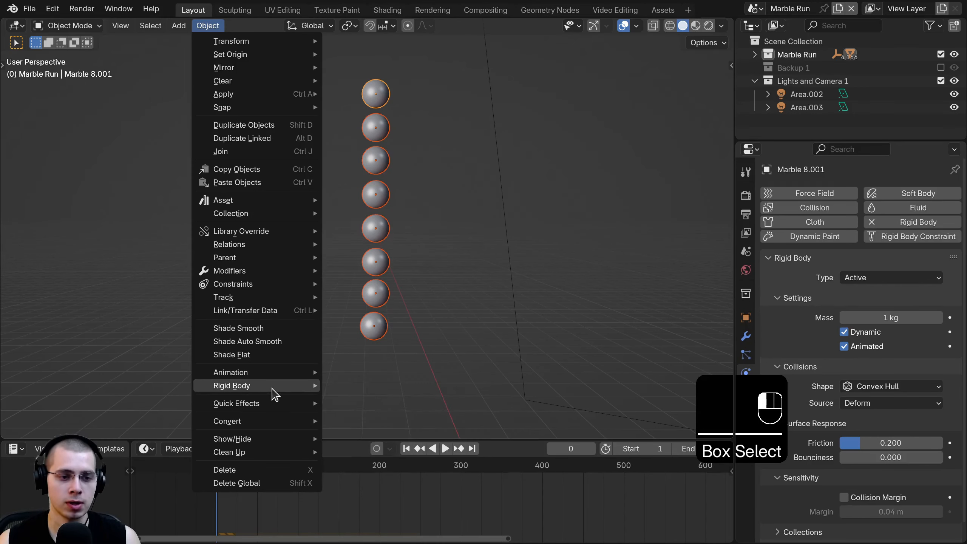
mouse_move(274, 388)
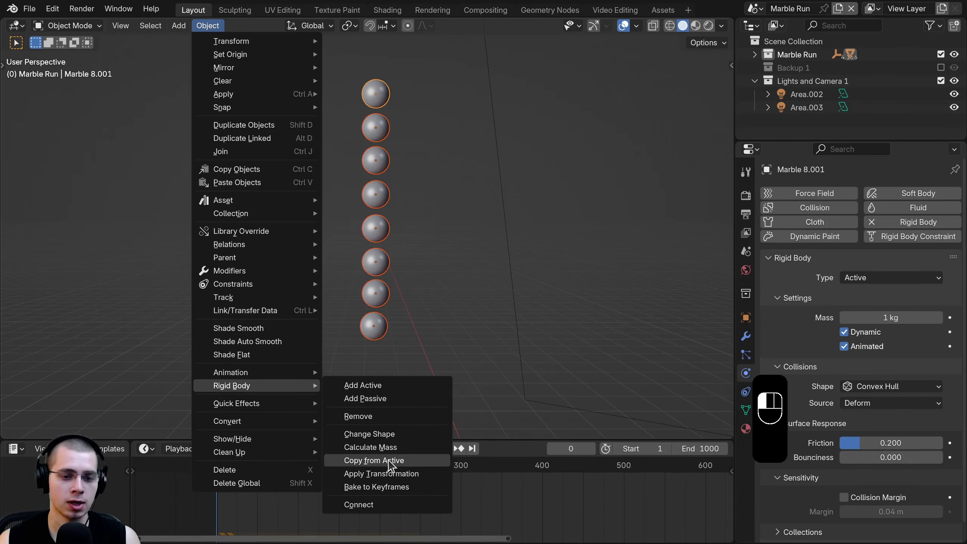
left_click(386, 460)
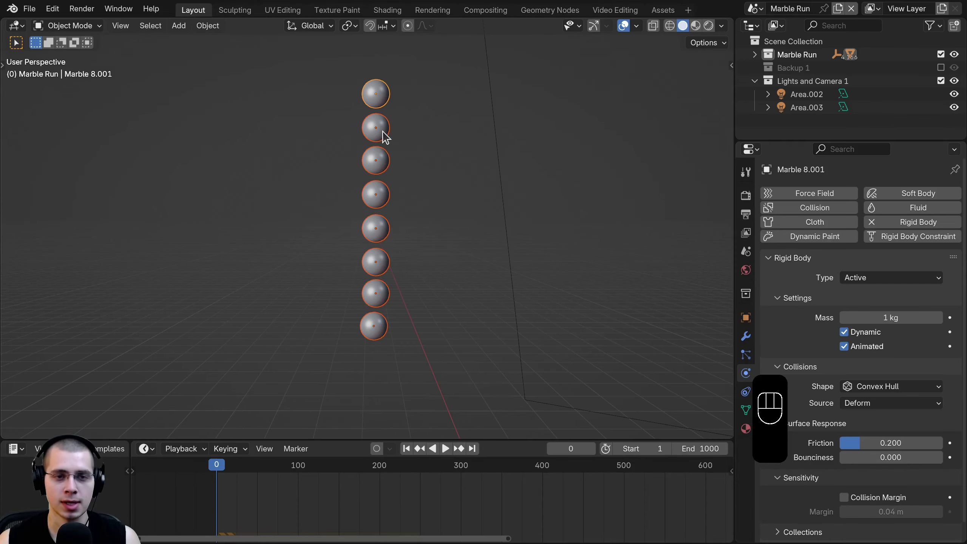
- Test the drop, rewind to frame 0, and select only the bottom marble
key("space")
scroll(373, 323, "down", 3)
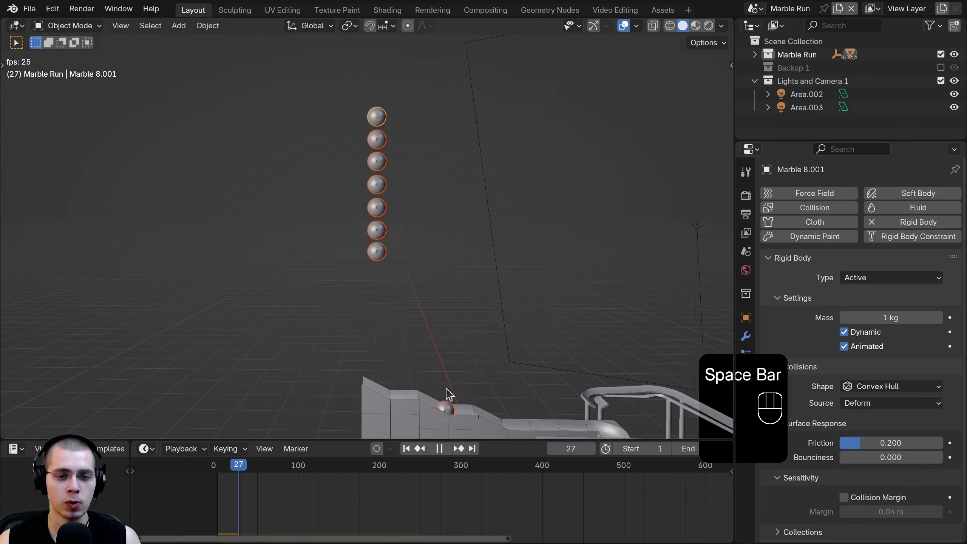
key("space")
left_click(268, 450)
left_click_drag(234, 467, 216, 465)
scroll(381, 358, "up", 2)
key("a")
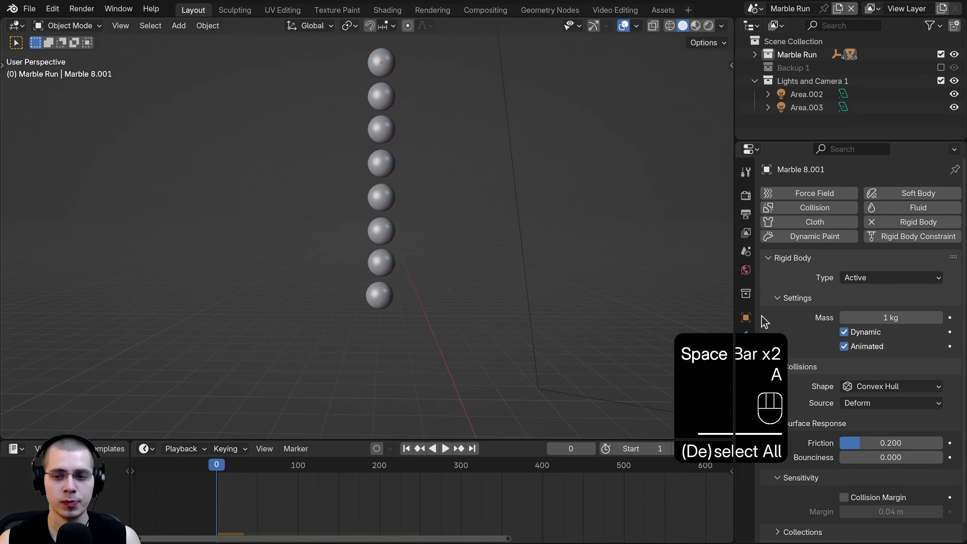
left_click(380, 295, "shift")
scroll(388, 267, "up", 3)
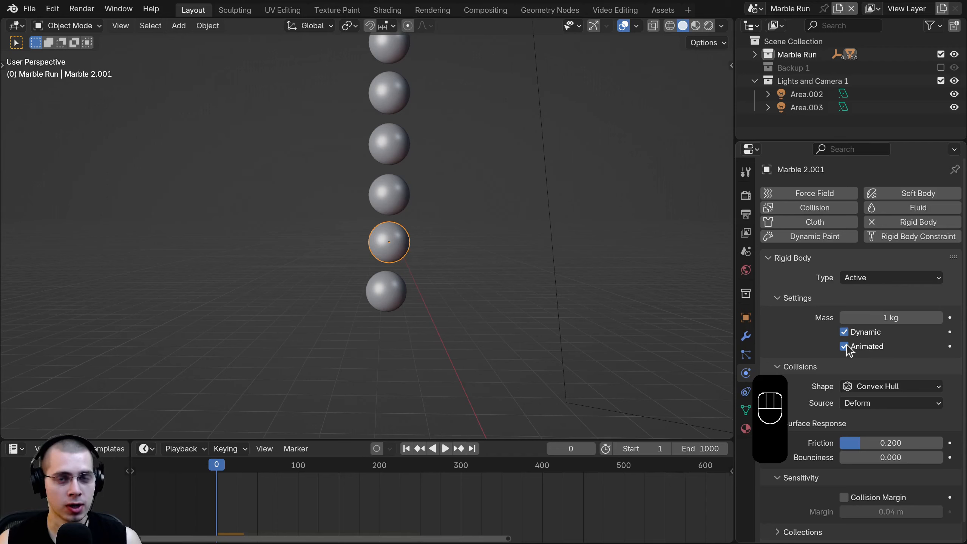
- Keyframe the bottom marble's Animated toggle on at frame 50 and off at frame 51
middle_click_drag(306, 474, 370, 528)
scroll(283, 518, "up", 4)
scroll(371, 529, "up", 3)
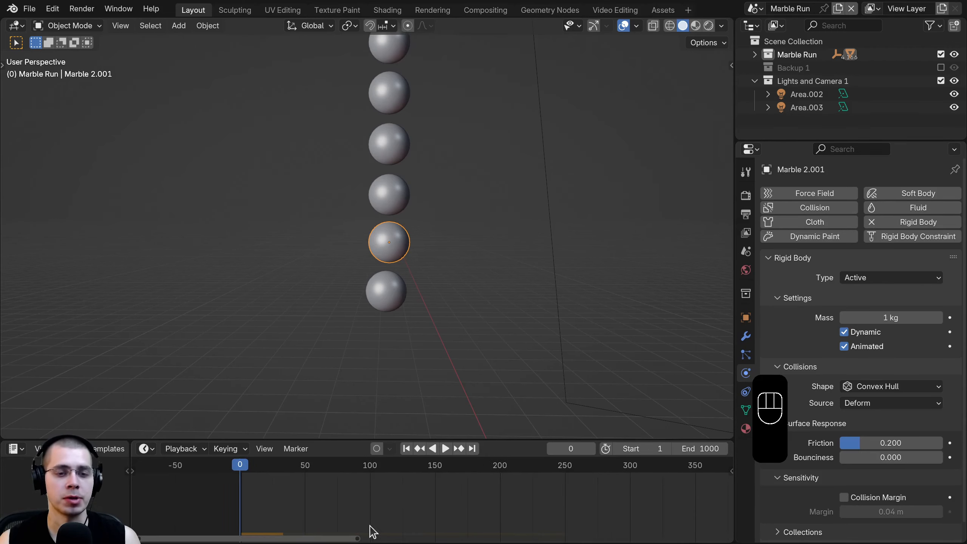
left_click_drag(239, 493, 298, 494)
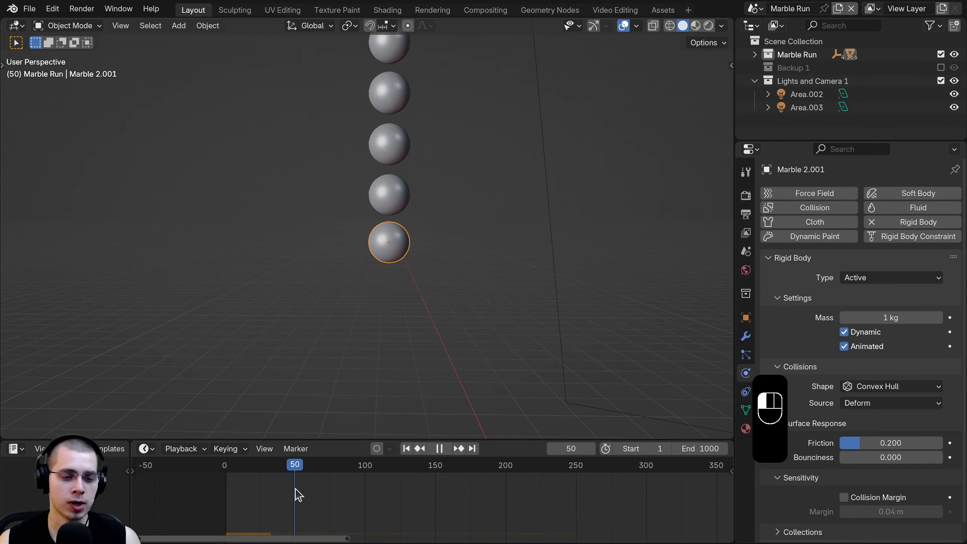
left_click(843, 346)
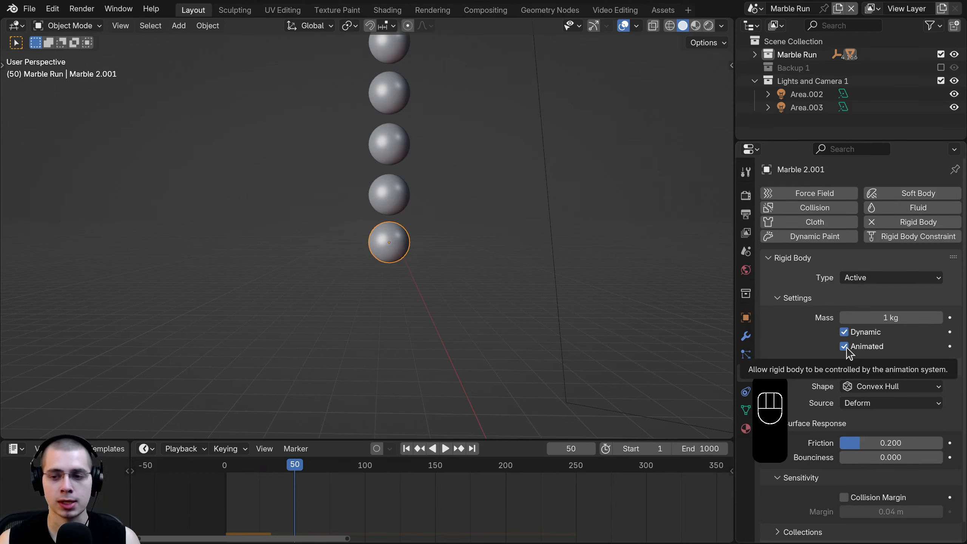
key("i")
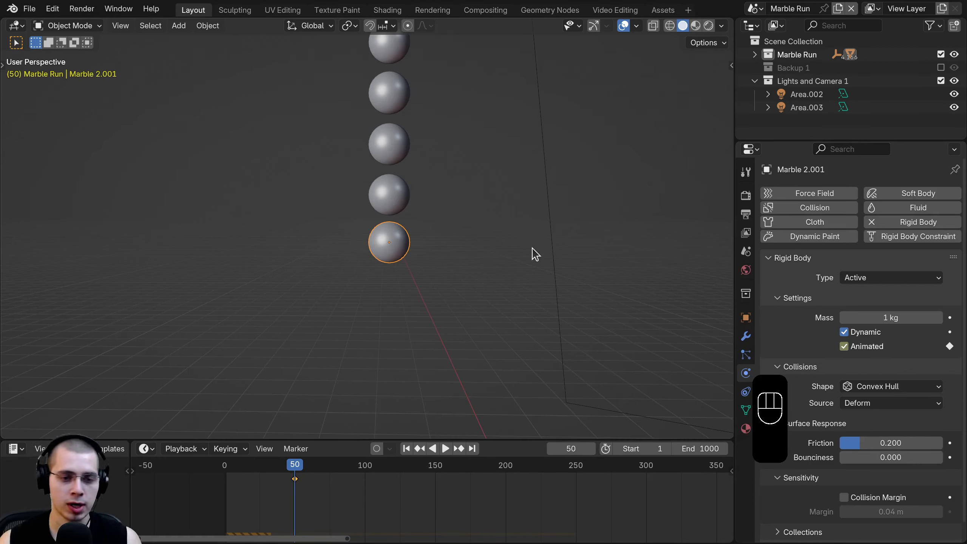
key("Right")
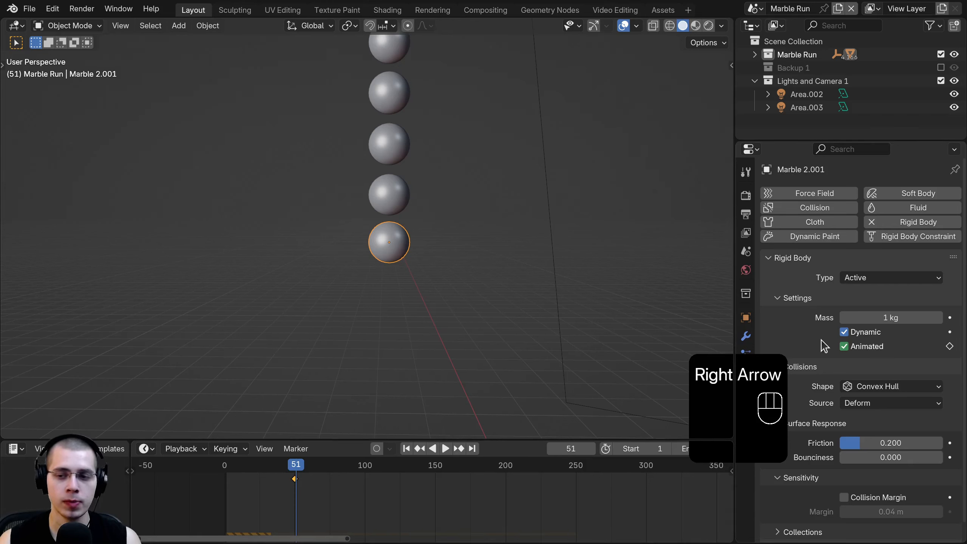
left_click(843, 346)
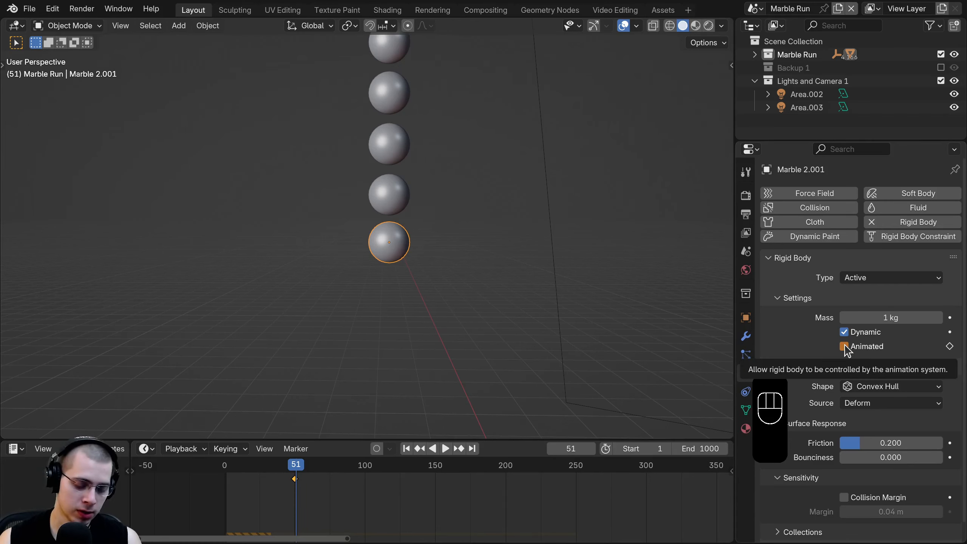
key("i")
- Play the simulation from the first frame to check the bottom marble's release
key("shift+Left")
key("space")
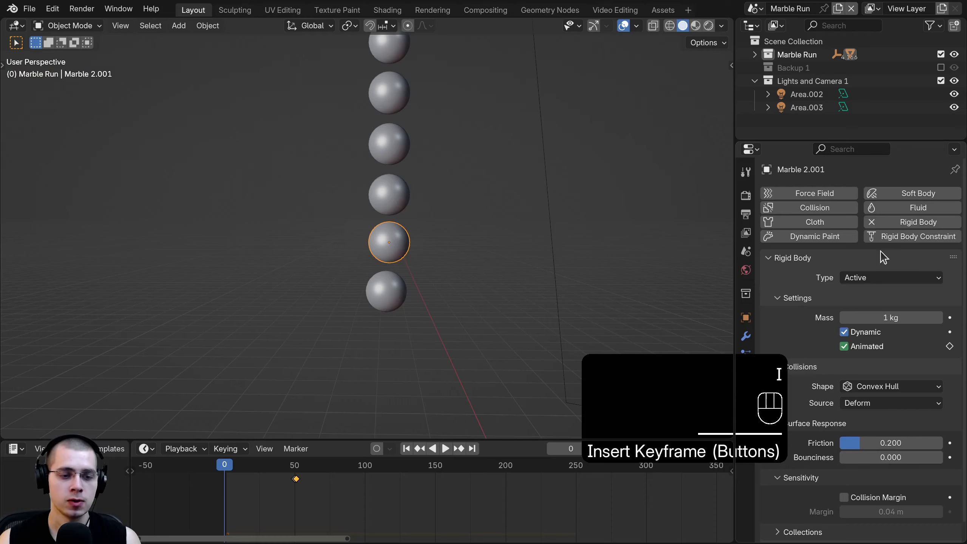
scroll(880, 255, "down", 1)
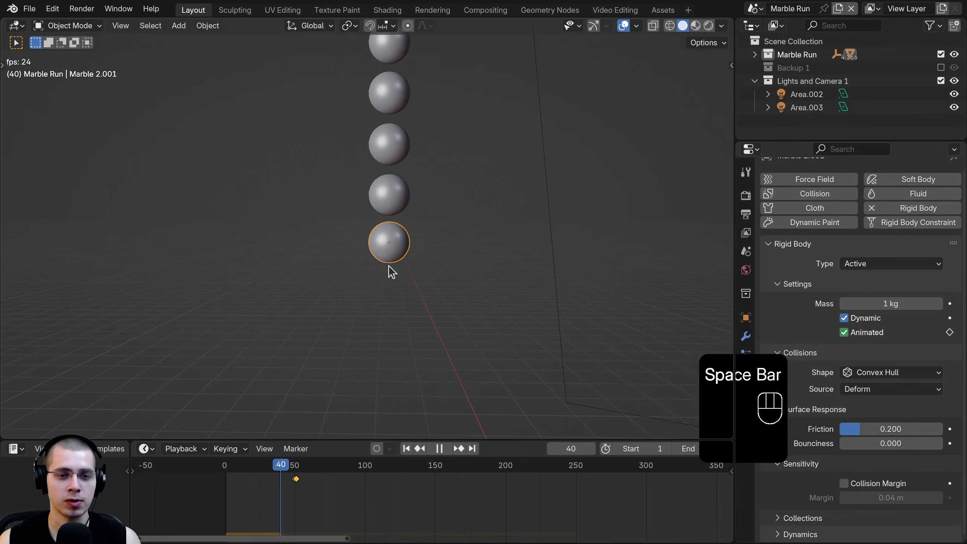
scroll(382, 301, "down", 8)
left_click(216, 484)
scroll(328, 269, "up", 10)
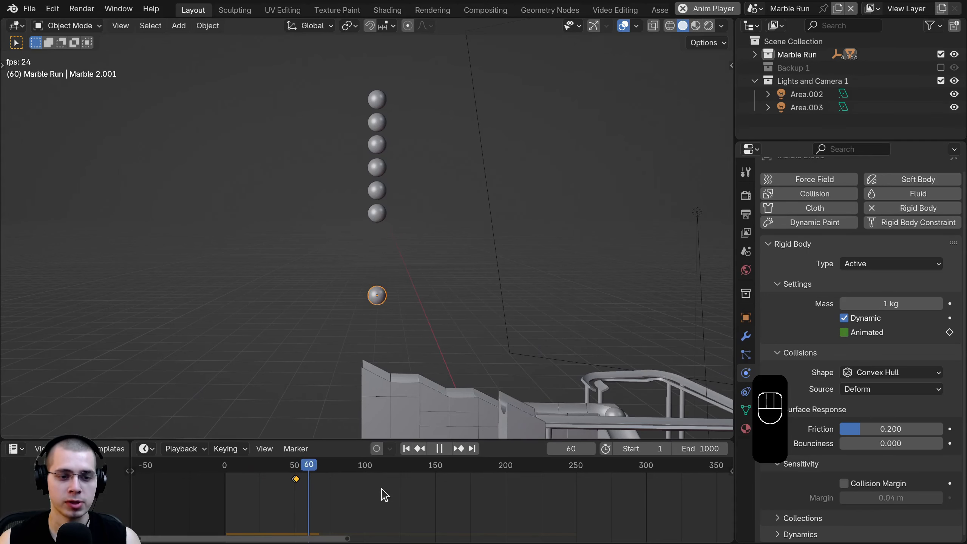
scroll(355, 499, "up", 1)
key("space")
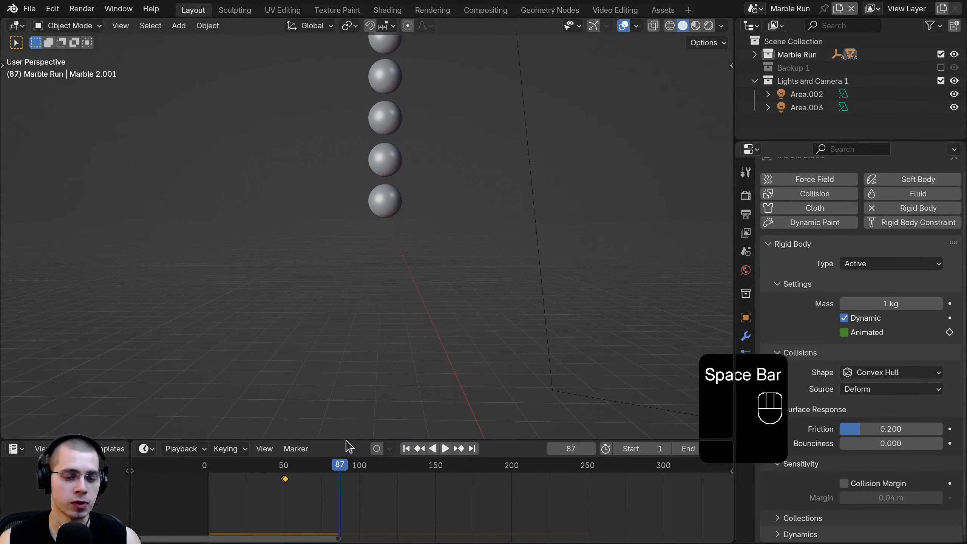
- Select the next marble and keyframe its Animated toggle on at frame 100 and off at 101
left_click(387, 201)
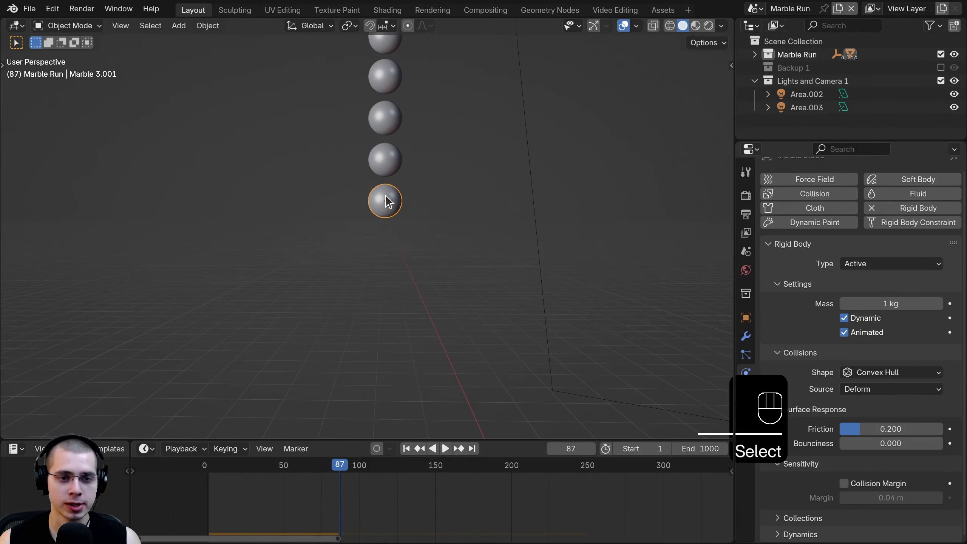
left_click(360, 478)
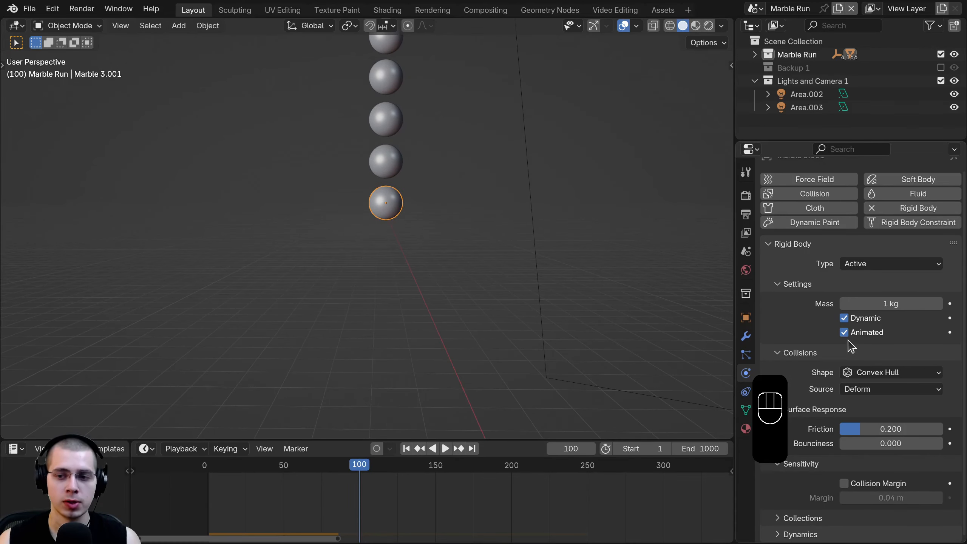
key("i")
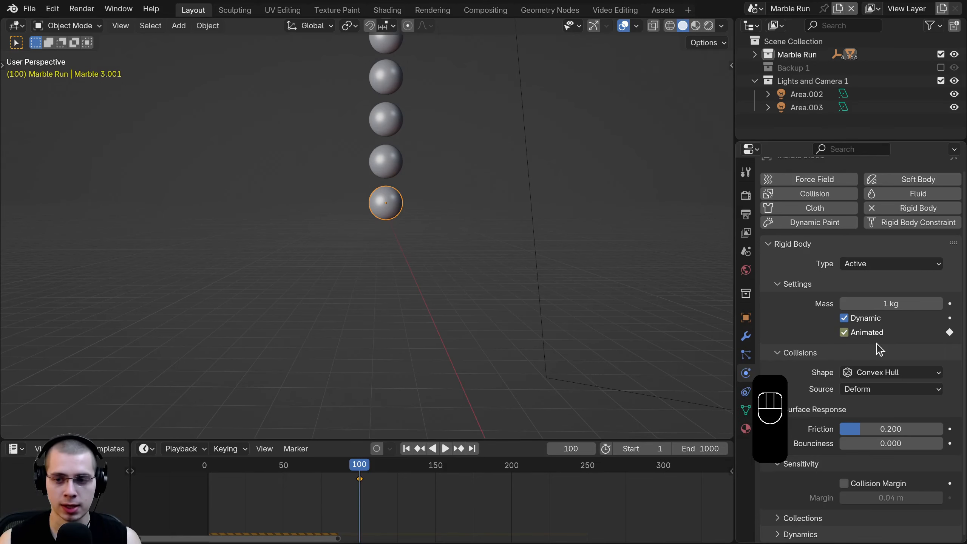
key("Right")
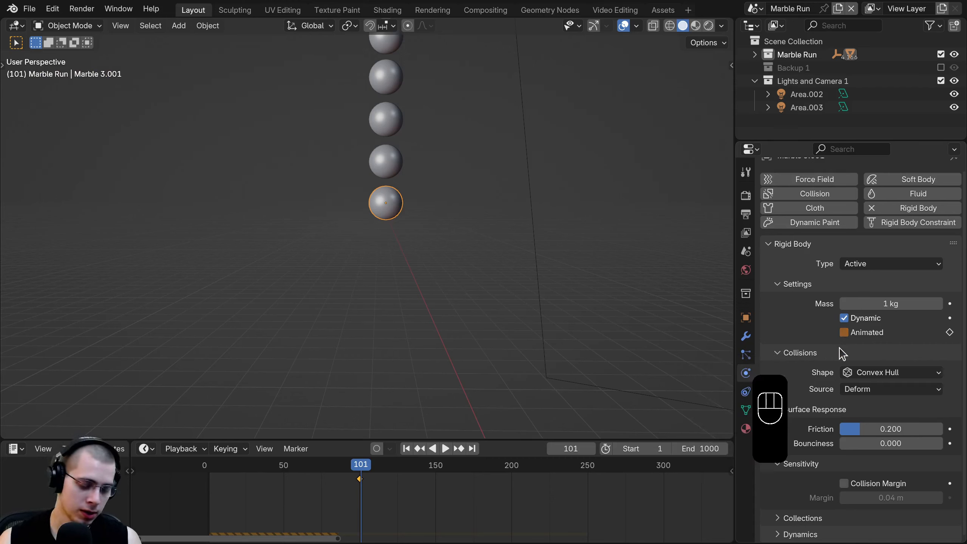
key("i")
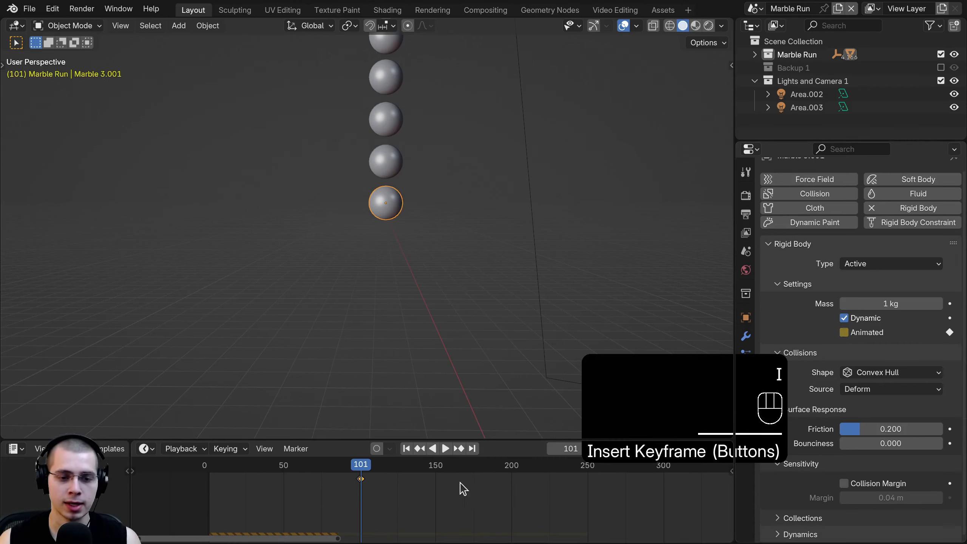
- Play back from an early frame to watch both marbles release in sequence
left_click_drag(354, 489, 231, 484)
key("space")
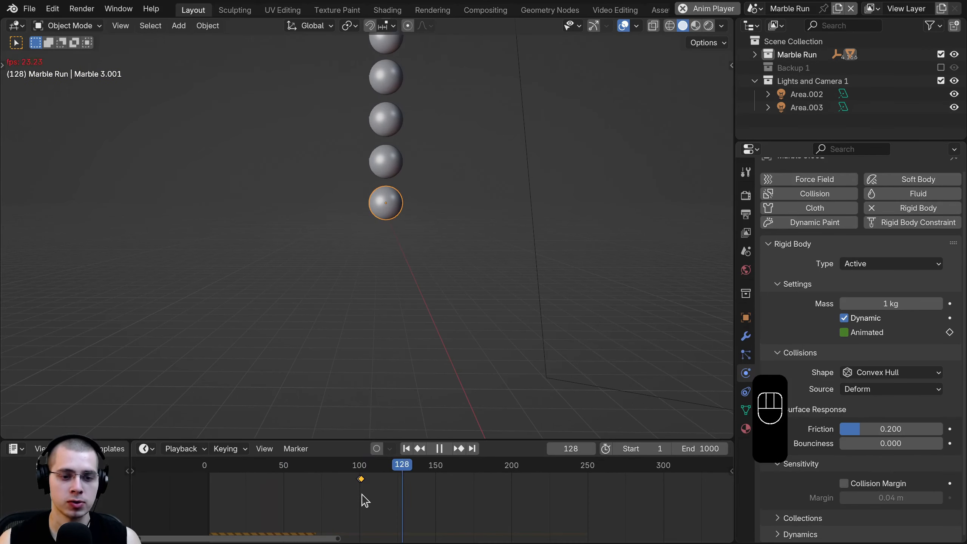
left_click(320, 497)
scroll(320, 497, "down", 1)
scroll(322, 497, "up", 1)
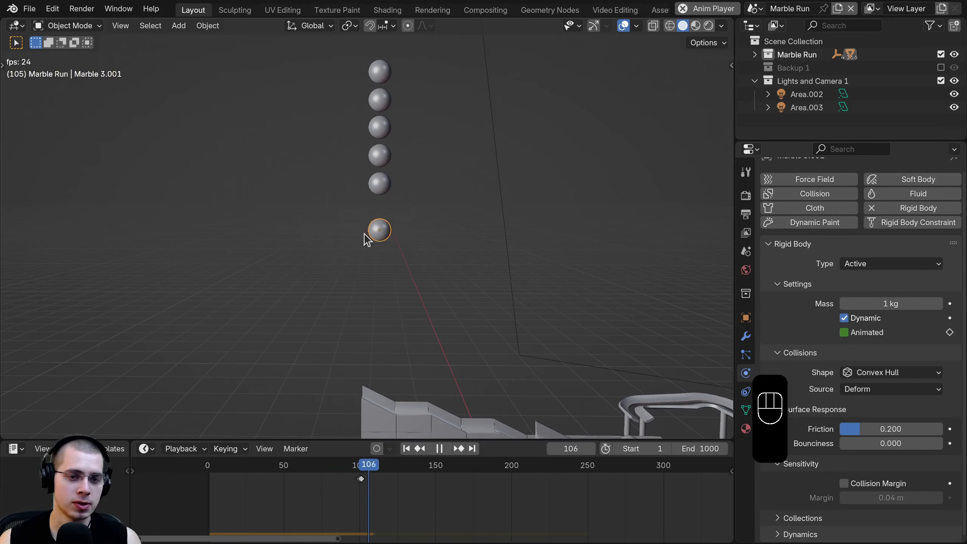
scroll(352, 495, "up", 2)
key("space")
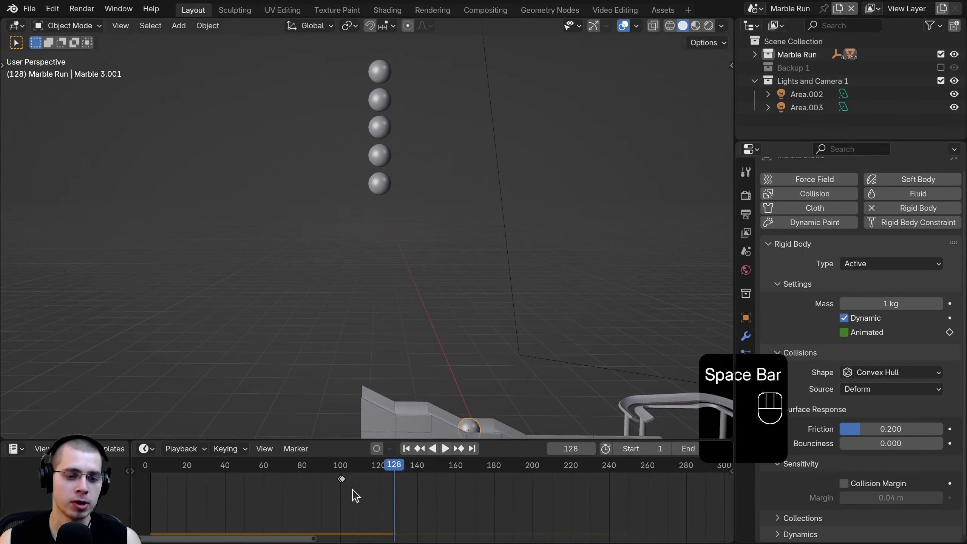
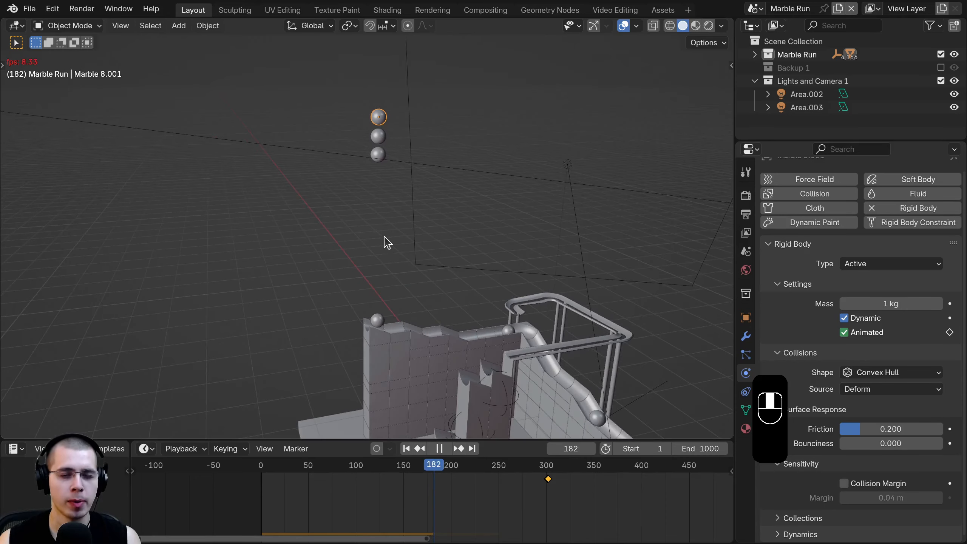
- Stop playback and select the bottom marble, Marble 6.001
middle_click_drag(419, 264, 458, 297)
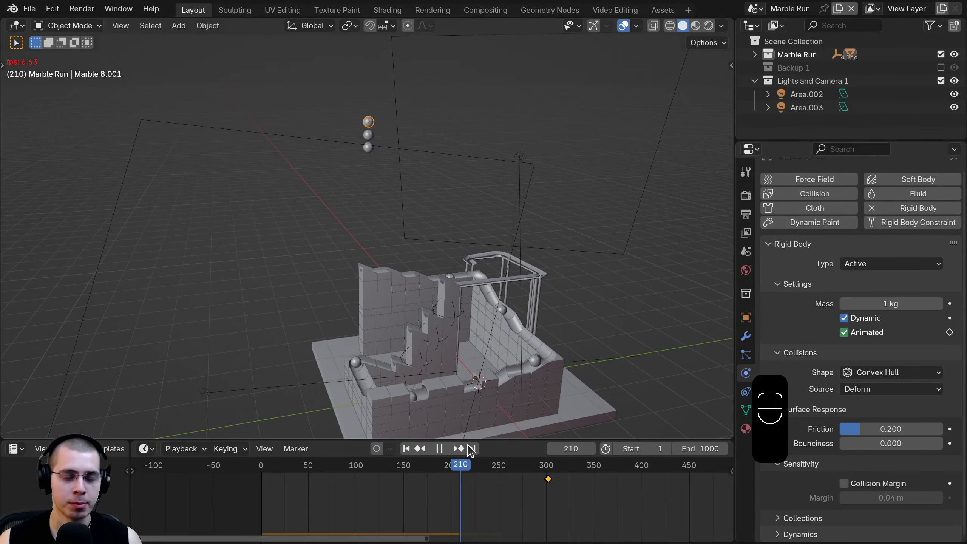
scroll(529, 501, "up", 2)
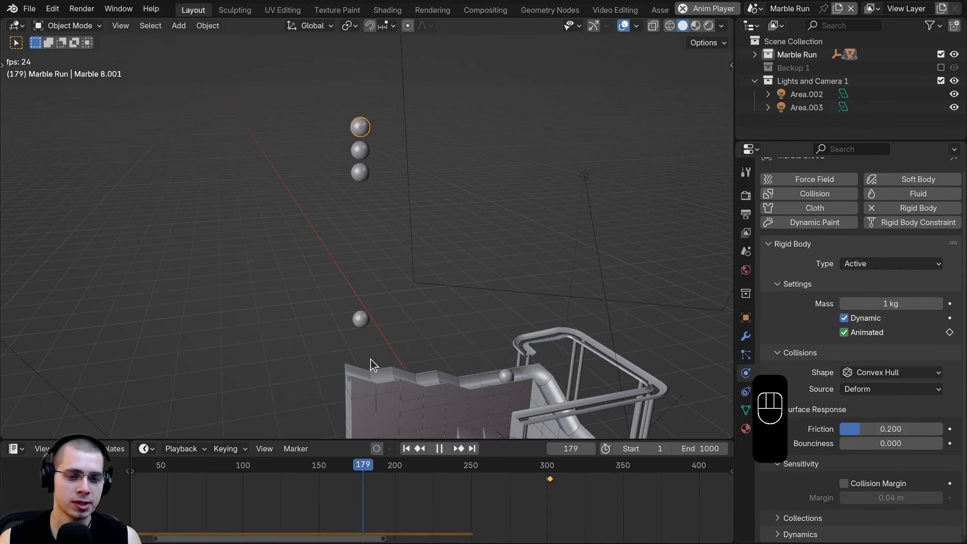
key("space")
left_click(362, 176)
scroll(406, 517, "up", 4)
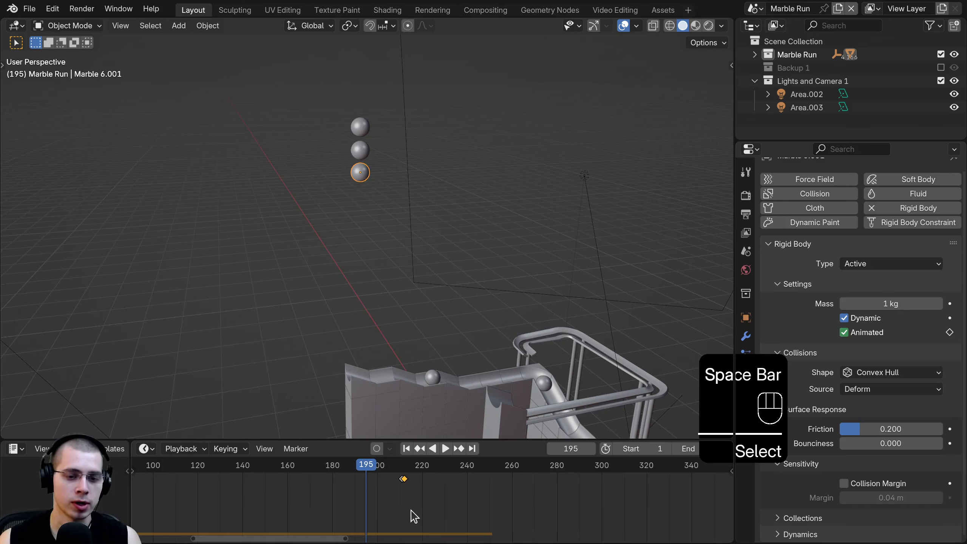
scroll(377, 192, "up", 5)
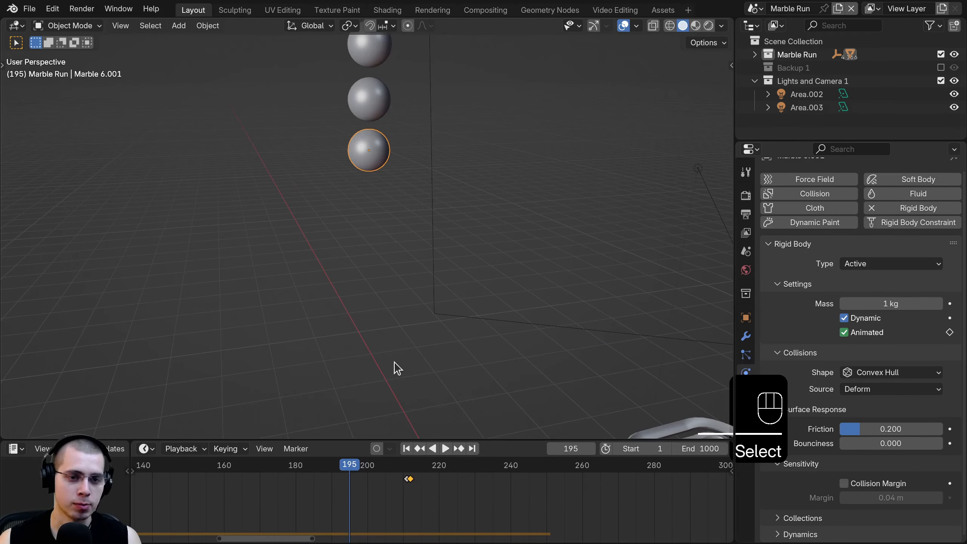
scroll(417, 502, "up", 2)
- Move the marble's pair of keyframes earlier, to roughly frame 205
key("a")
key("a")
key("g")
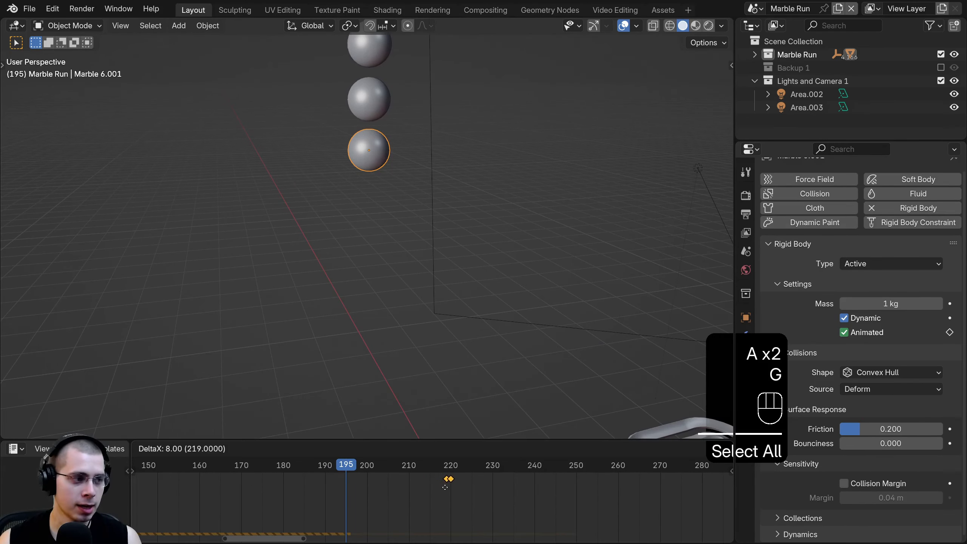
right_click(434, 493)
left_click_drag(399, 491, 353, 488)
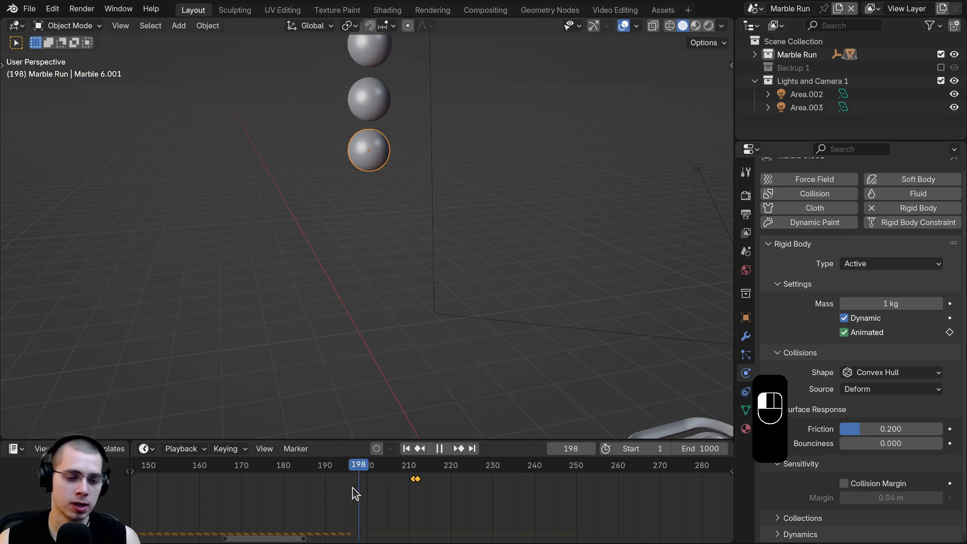
key("g")
left_click(357, 482)
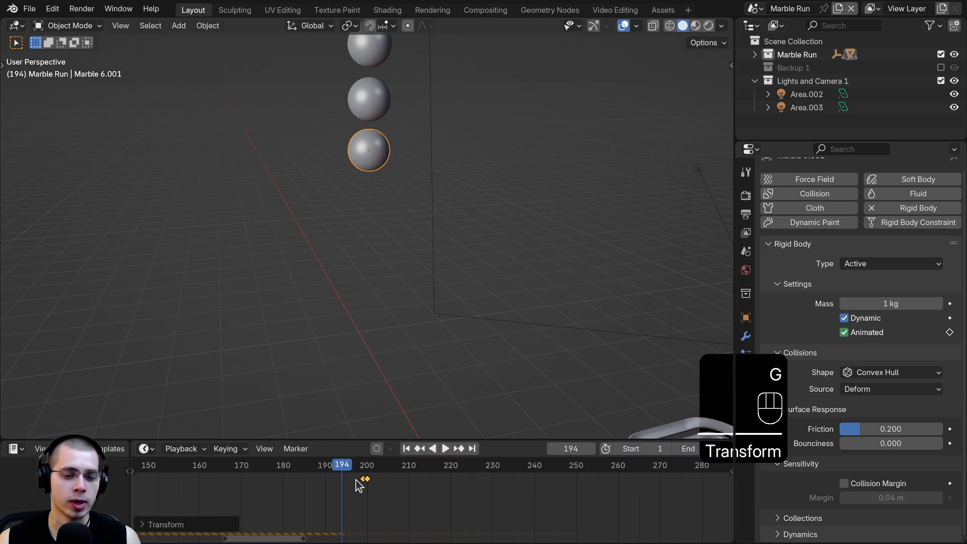
key("g")
- Play the animation to check that the marble now drops sooner
key("space")
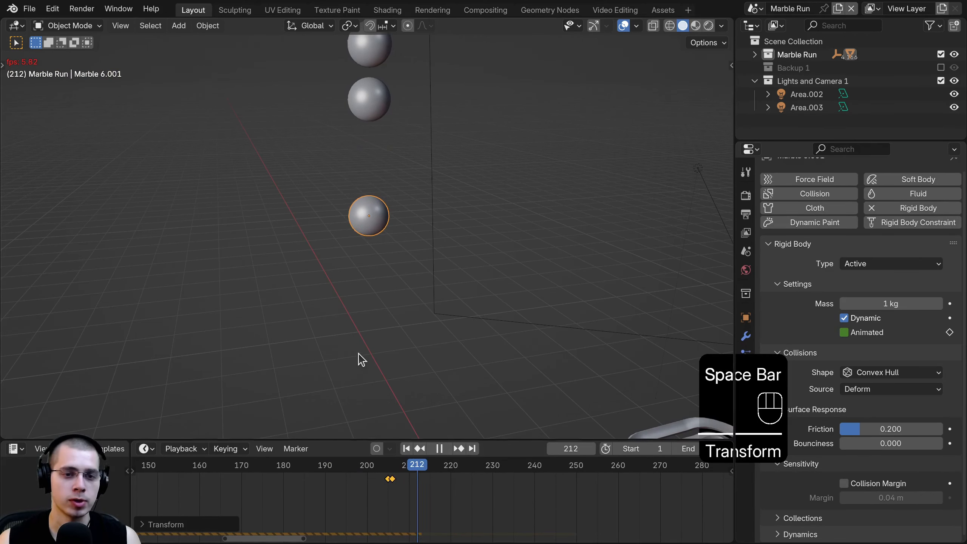
scroll(360, 360, "down", 5)
key("space")
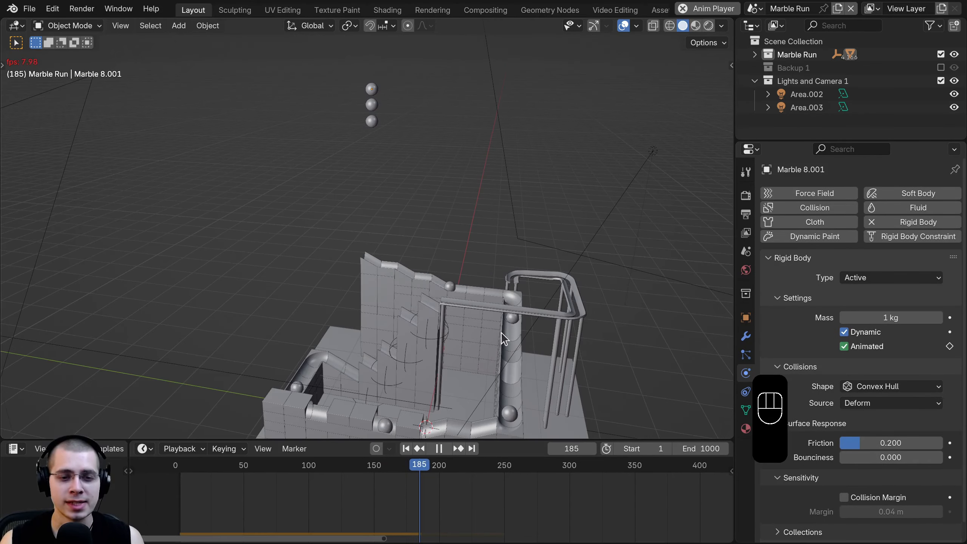
- Stop playback at frame 285 and scrub from frame 121 to 154 to watch the drop
middle_click_drag(501, 332, 502, 313)
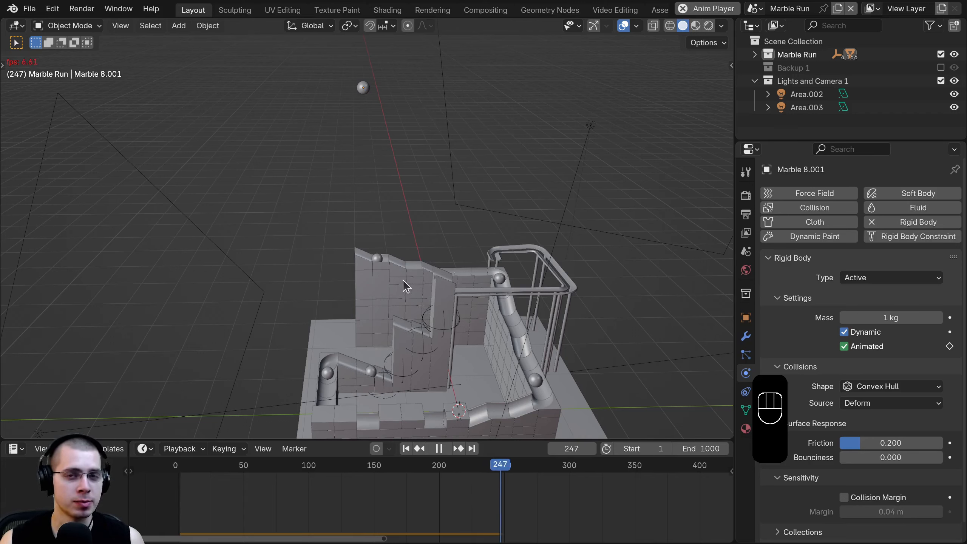
scroll(494, 508, "down", 2)
key("space")
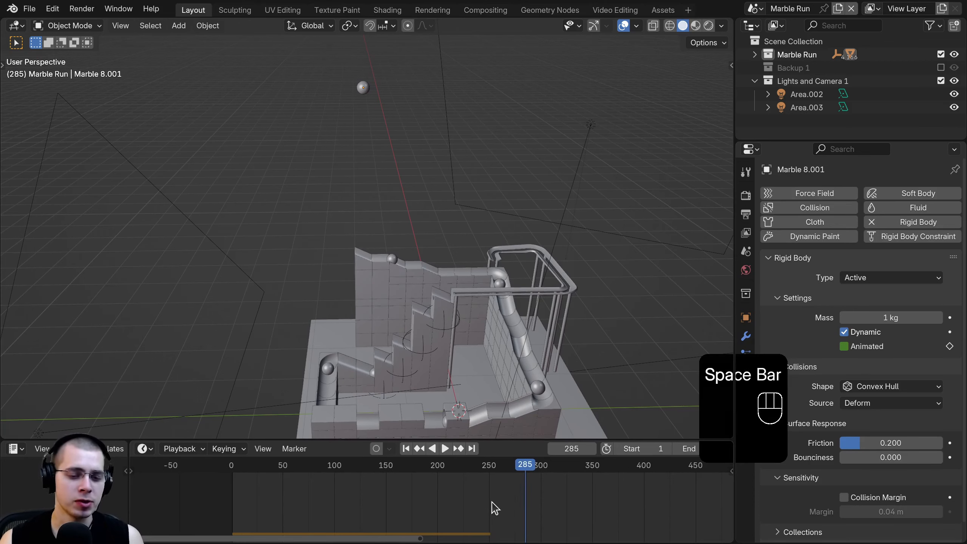
left_click_drag(384, 465, 356, 505)
scroll(362, 517, "down", 1)
middle_click_drag(348, 514, 365, 510)
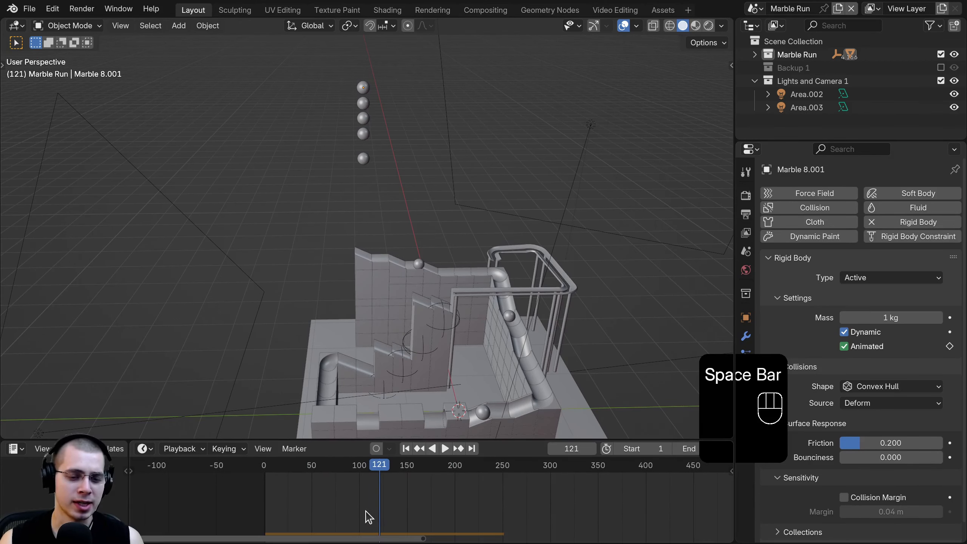
mouse_move(373, 506)
left_mouse_down()
mouse_move(354, 505)
mouse_move(387, 506)
left_mouse_up()
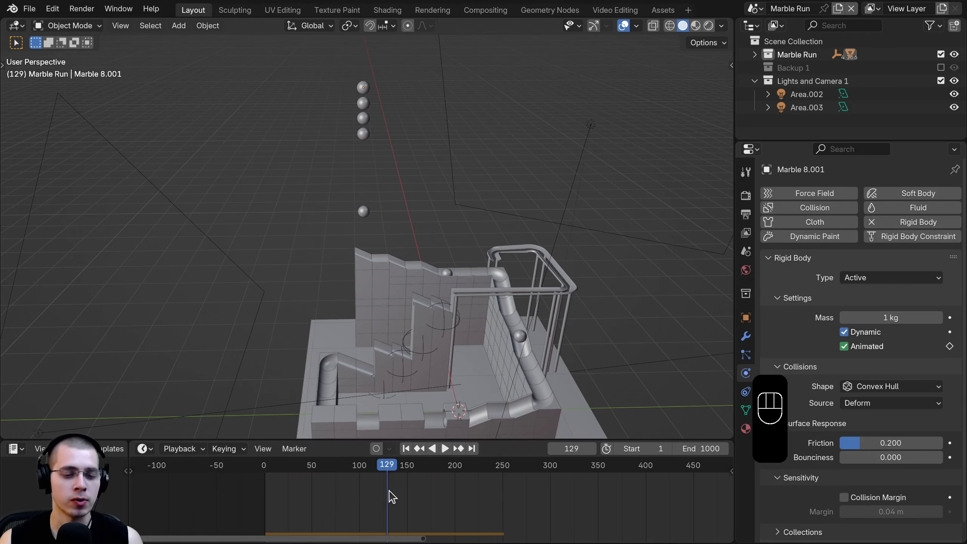
scroll(392, 496, "up", 2)
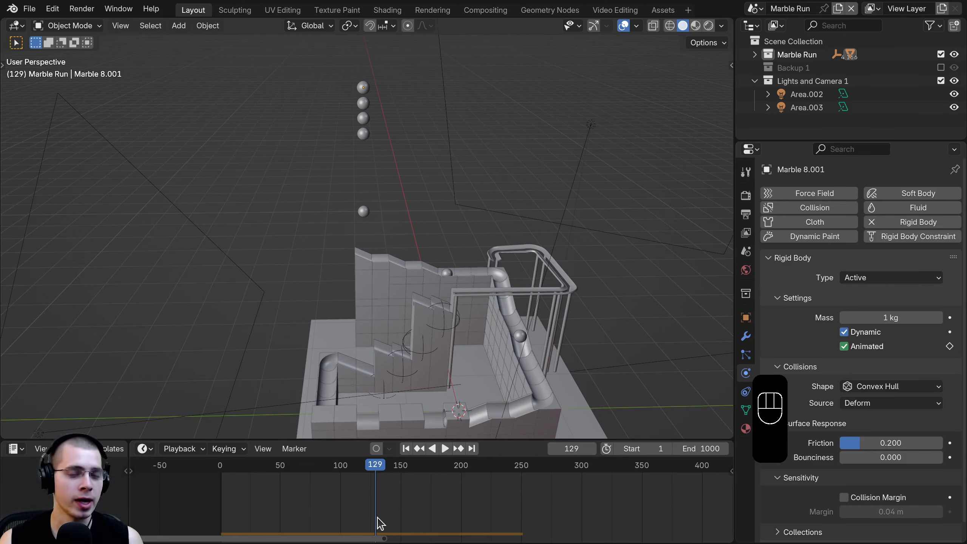
left_click_drag(388, 506, 408, 507)
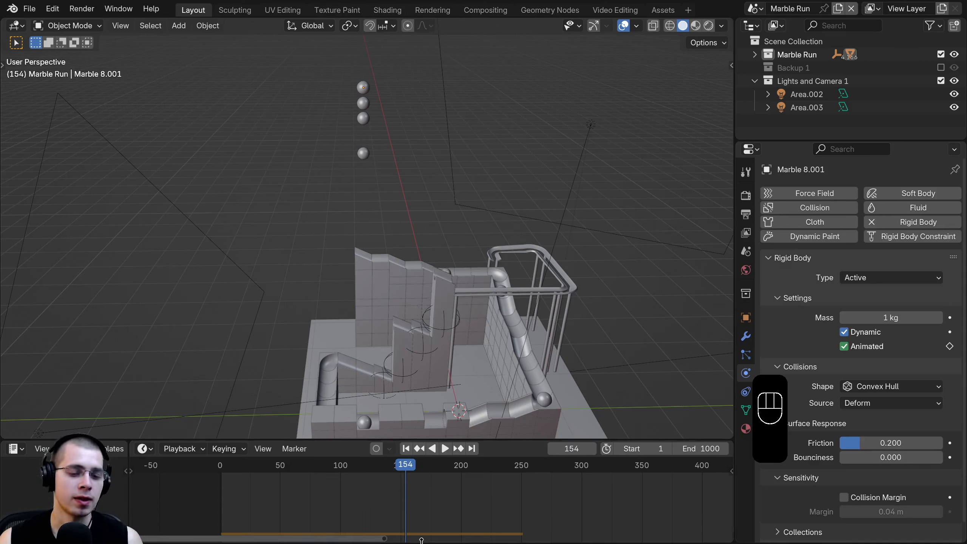
- Replay from frame 132 and stop at frame 242 to review the marbles' progress
left_click_drag(326, 492, 379, 501)
middle_click_drag(418, 497, 306, 490)
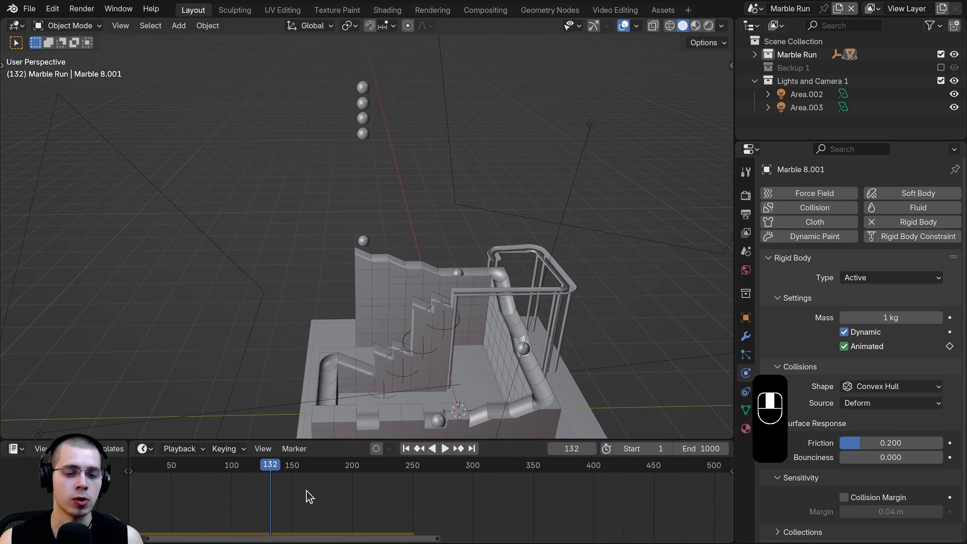
key("space")
left_click_drag(371, 496, 401, 504)
key("space")
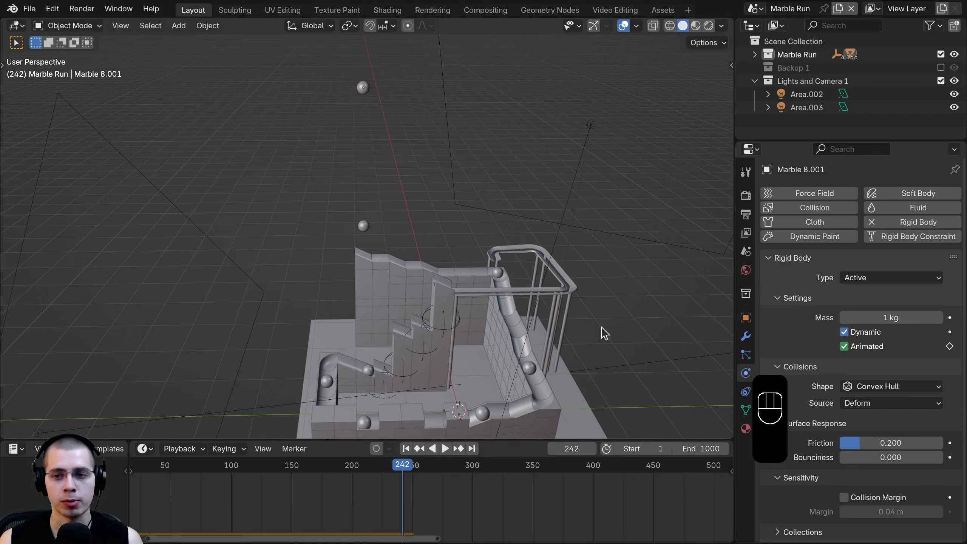
- Set the Rigid Body World cache End frame to 1000 in Scene properties
left_click(745, 232)
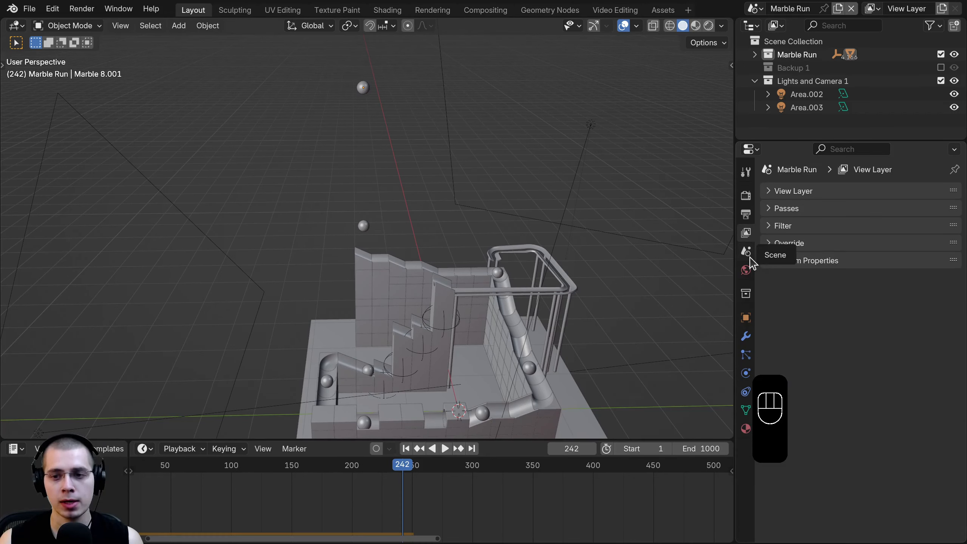
left_click(746, 253)
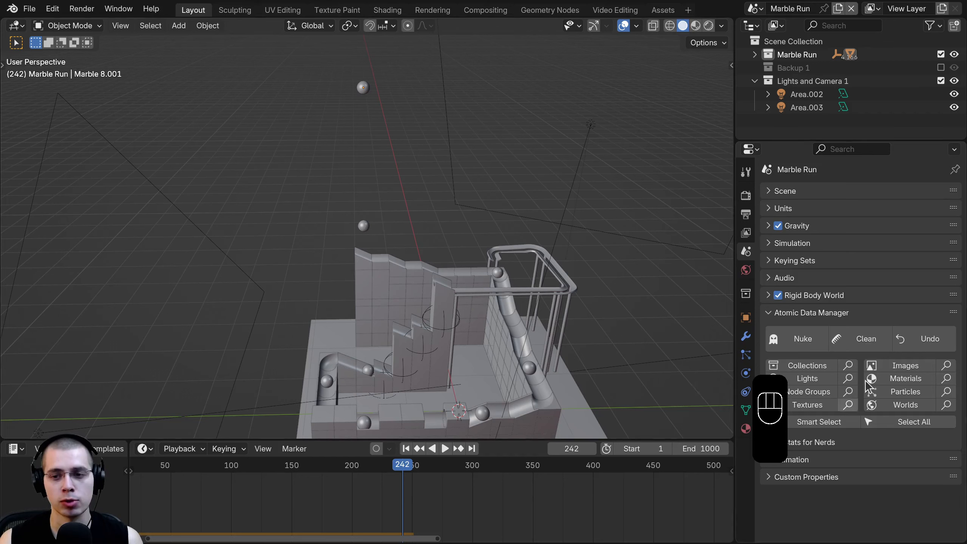
left_click(768, 295)
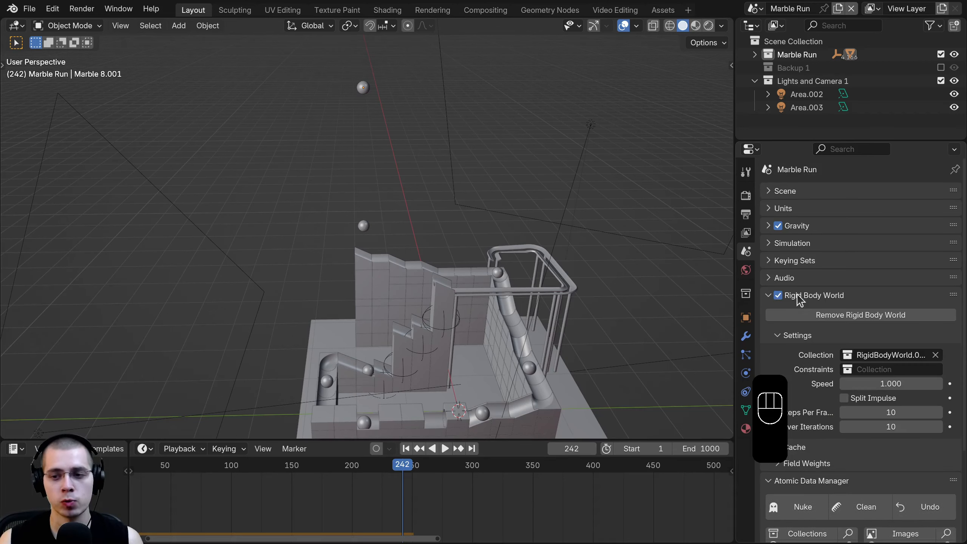
scroll(799, 295, "down", 5)
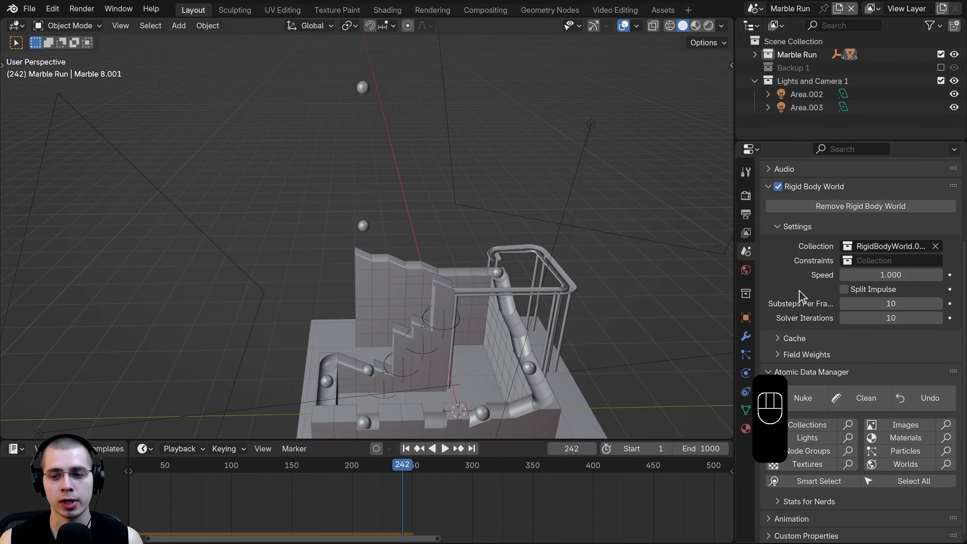
left_click(777, 338)
scroll(818, 267, "down", 5)
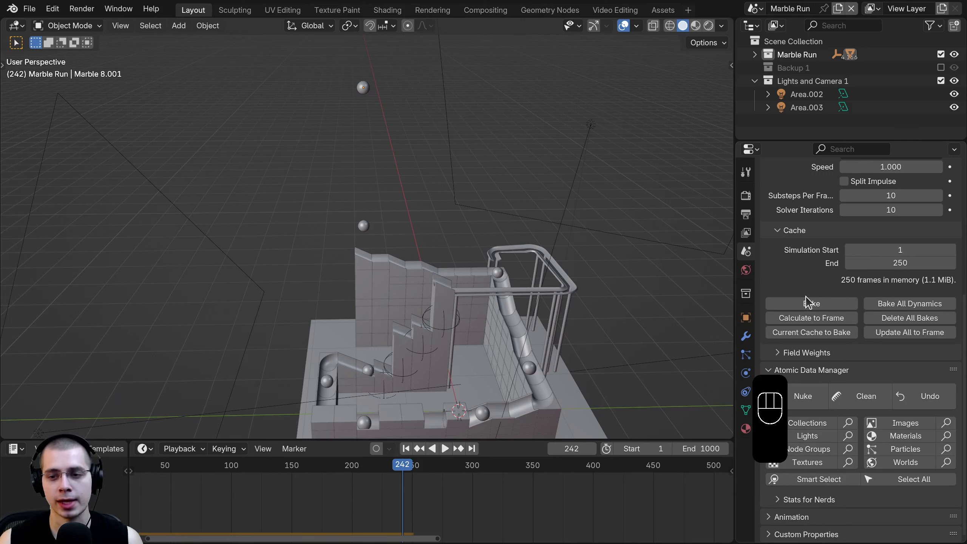
left_click(877, 263)
type("100")
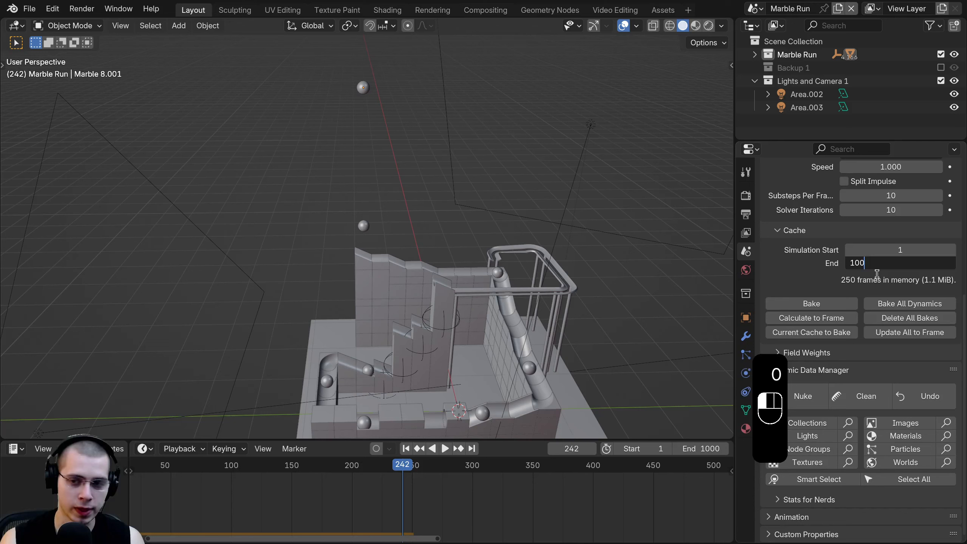
type("0")
left_click(876, 274)
- Save the file as Marble Run 6.blend
scroll(643, 481, "down", 6)
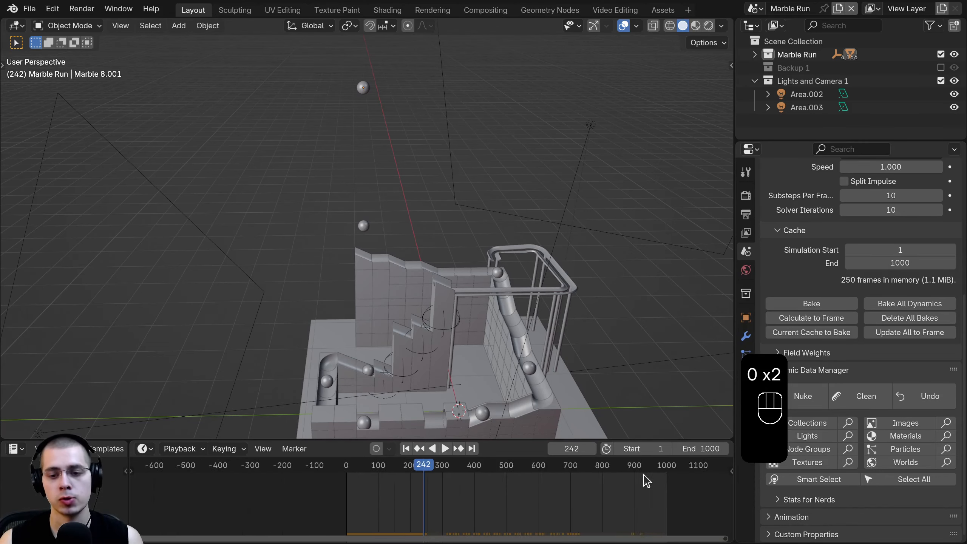
scroll(446, 509, "up", 3)
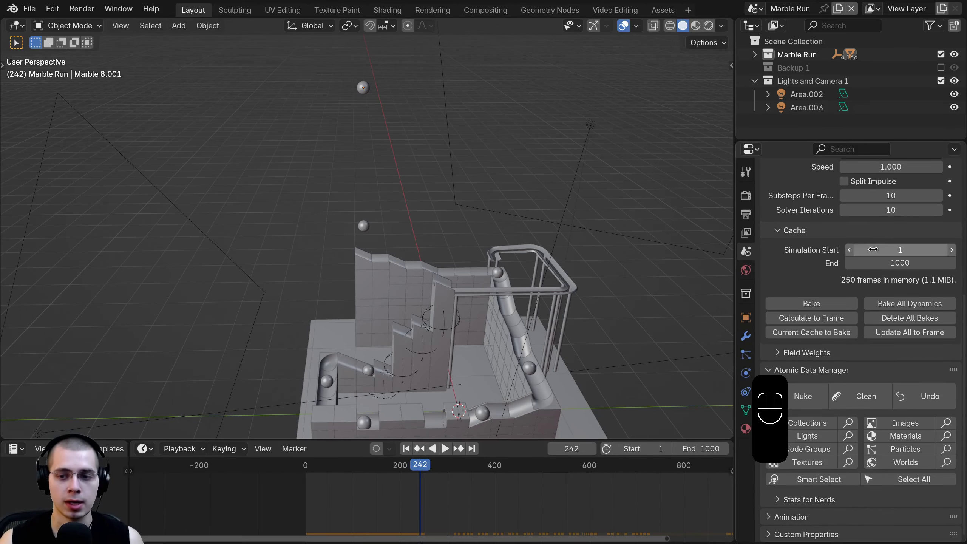
middle_click_drag(564, 274, 518, 179)
key("ctrl+s")
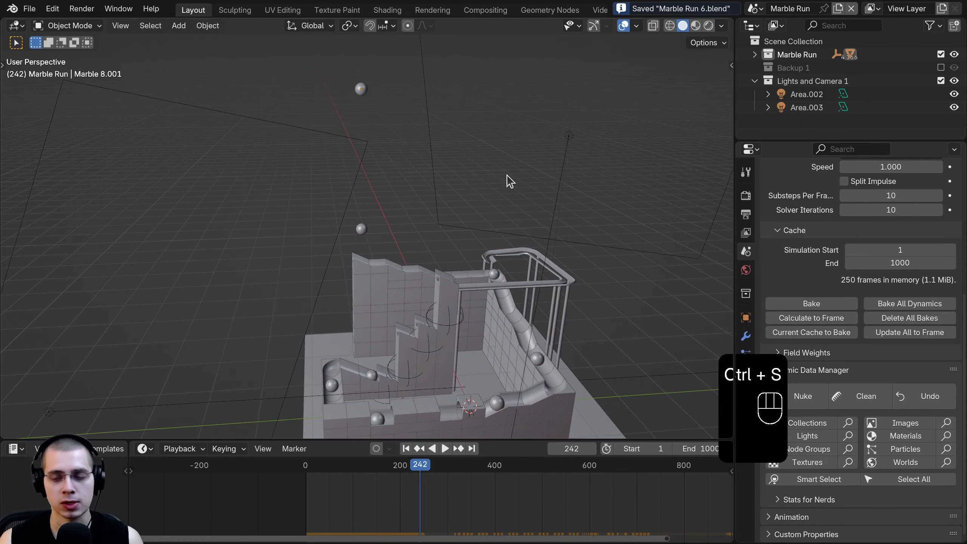
- Bake the rigid body cache and review the run at frame 249 from several angles
left_click(835, 303)
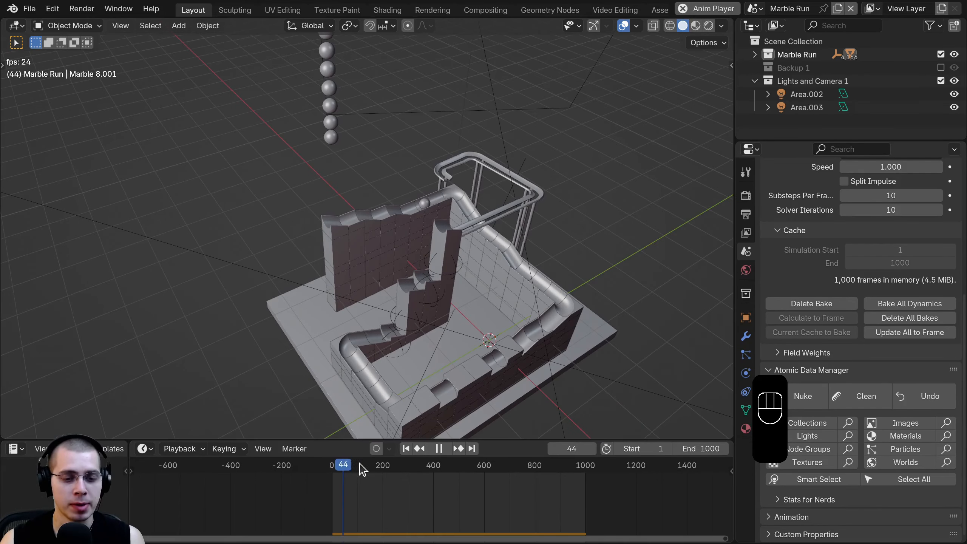
left_click_drag(359, 478, 397, 482)
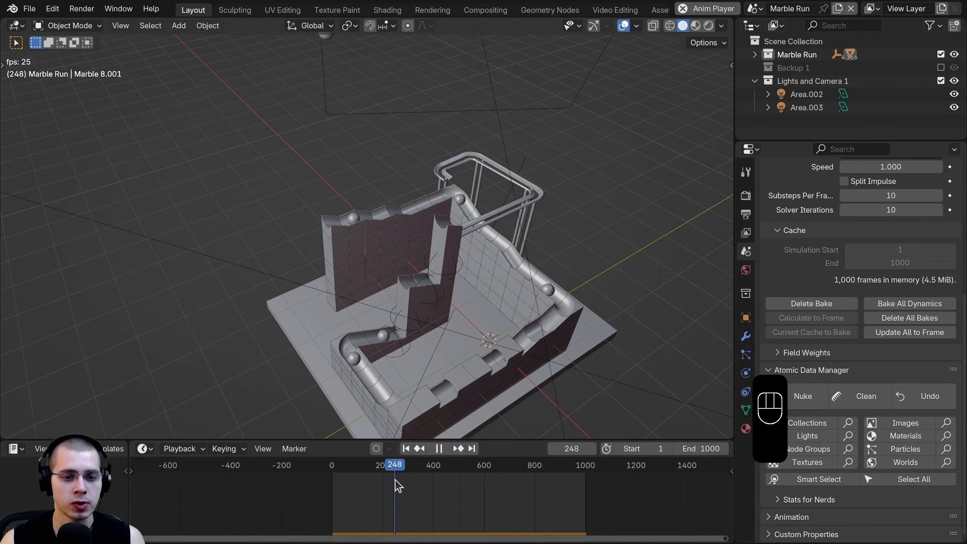
middle_click_drag(422, 378, 440, 313)
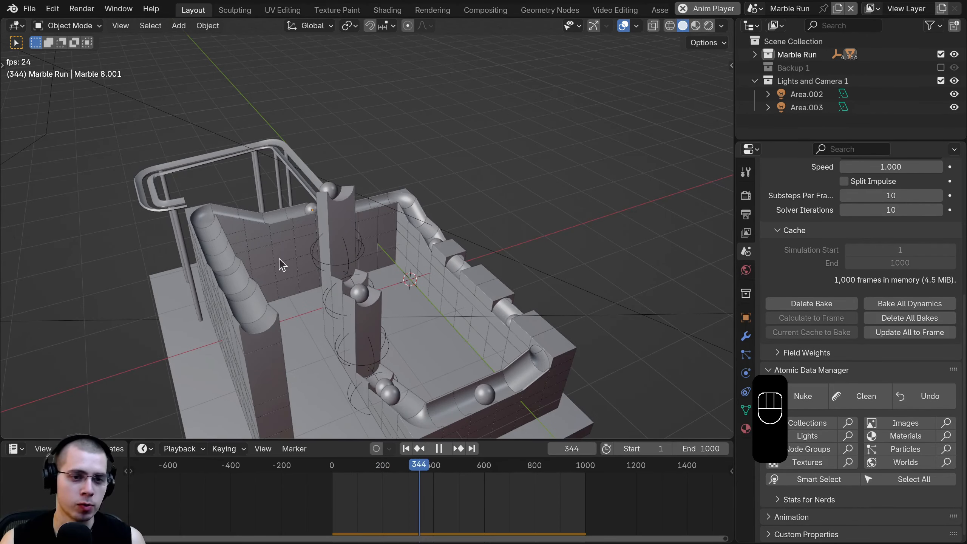
middle_click_drag(281, 216, 462, 263)
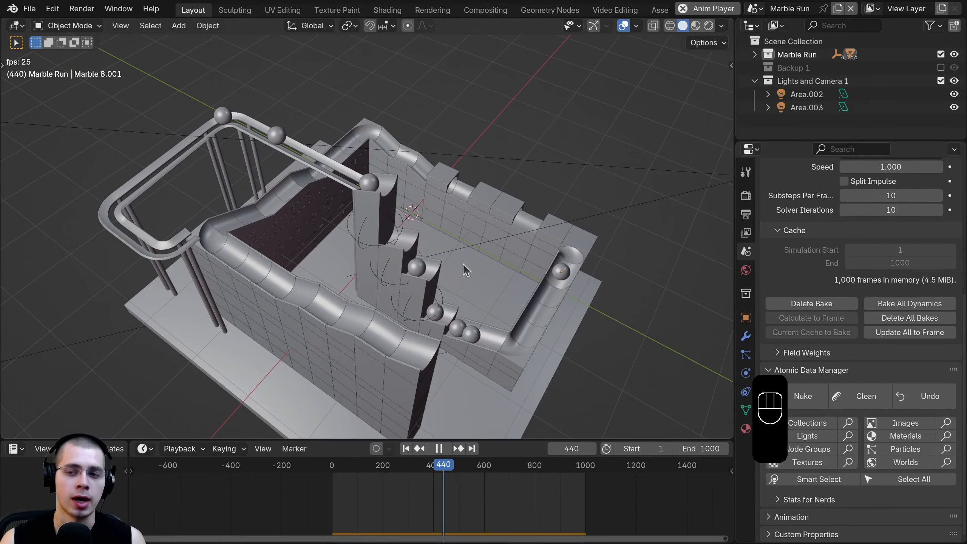
scroll(877, 334, "up", 8)
scroll(877, 333, "down", 8)
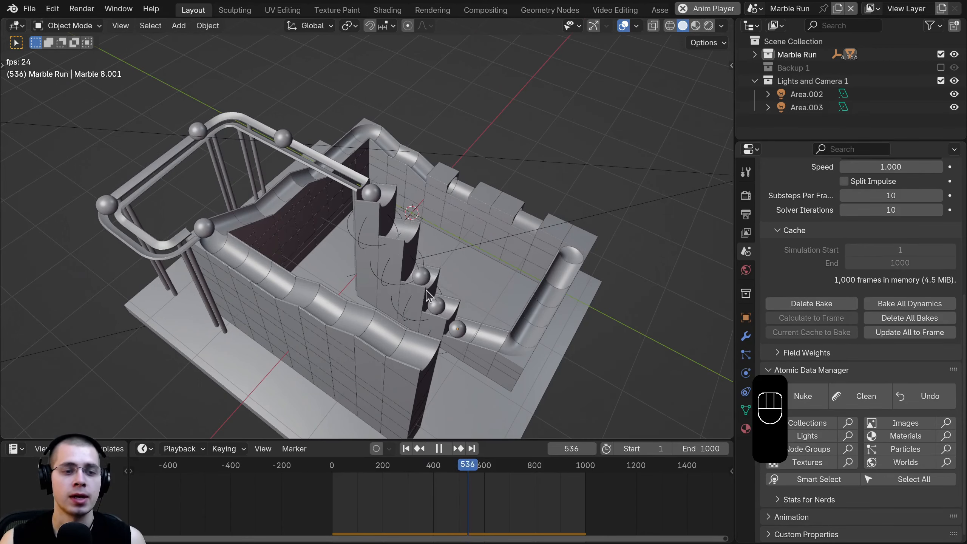
middle_click_drag(474, 321, 480, 282)
middle_click_drag(406, 252, 404, 245)
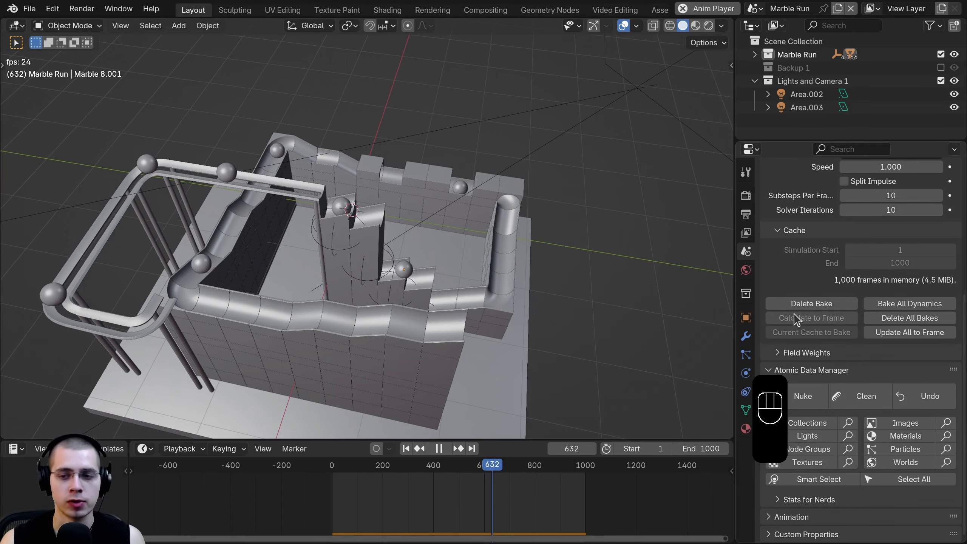
scroll(808, 328, "up", 5)
scroll(873, 215, "down", 4)
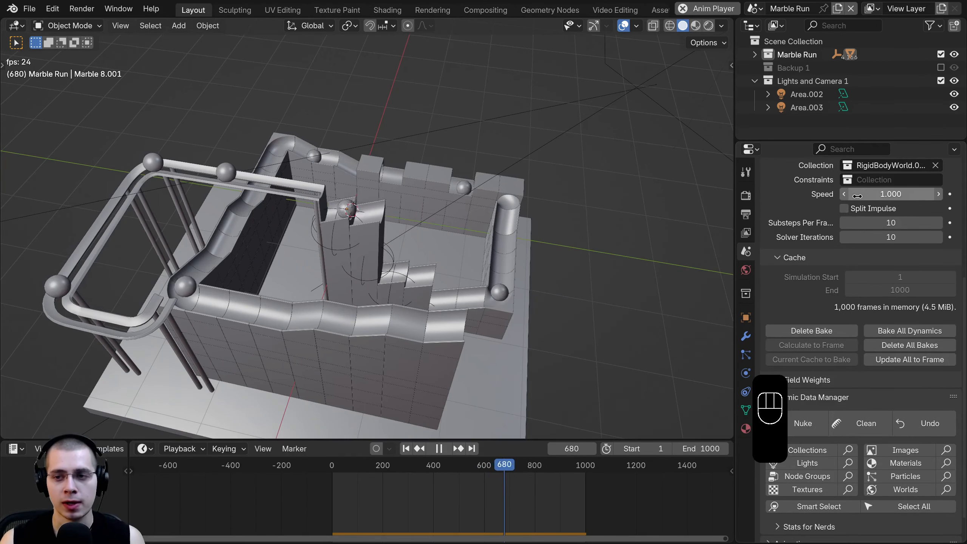
scroll(872, 215, "up", 2)
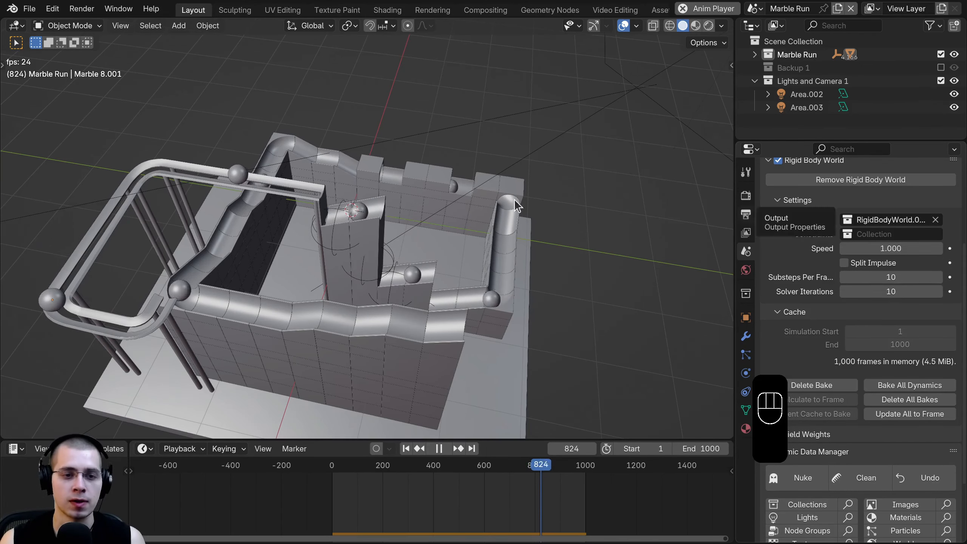
middle_click_drag(394, 231, 310, 241)
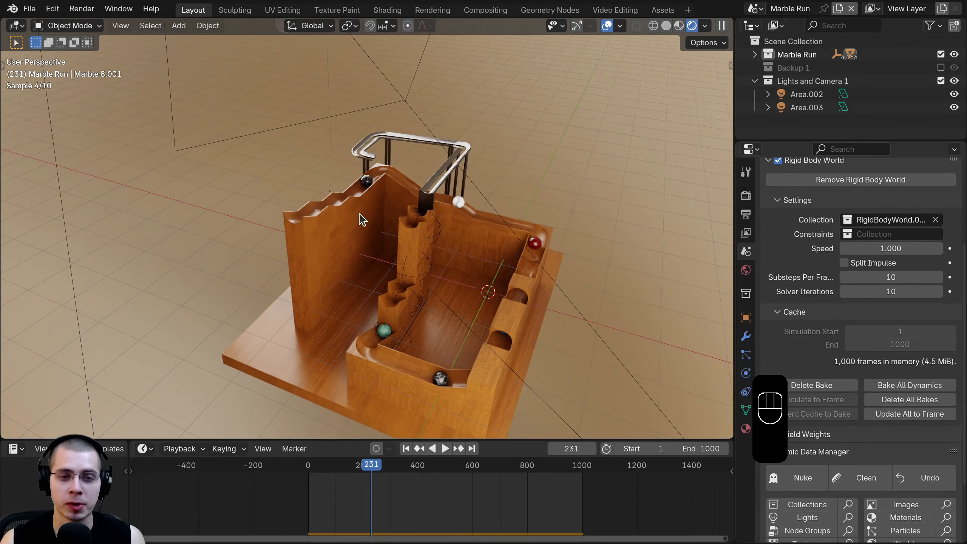
- Stop playback at frame 255 and switch the viewport to Solid shading
key("space")
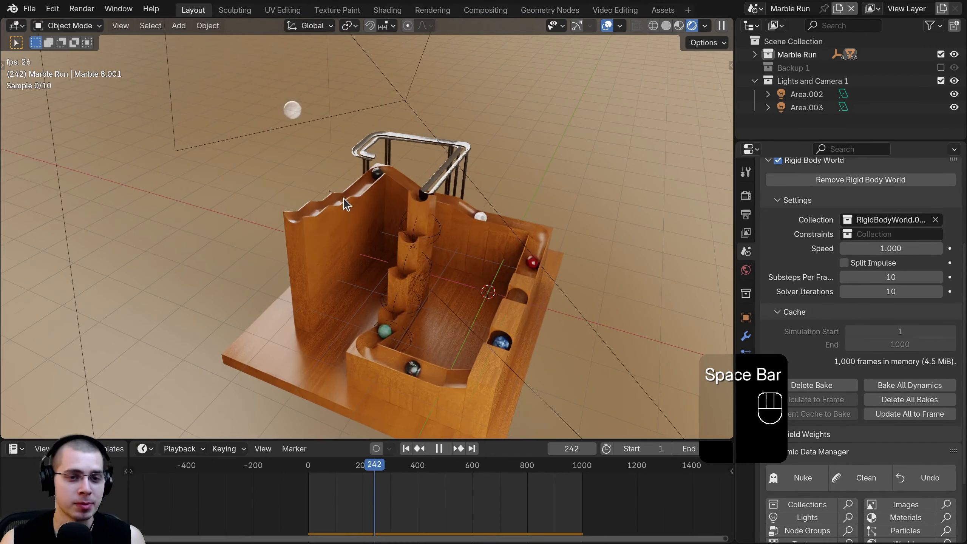
key("space")
middle_click_drag(477, 209, 463, 295)
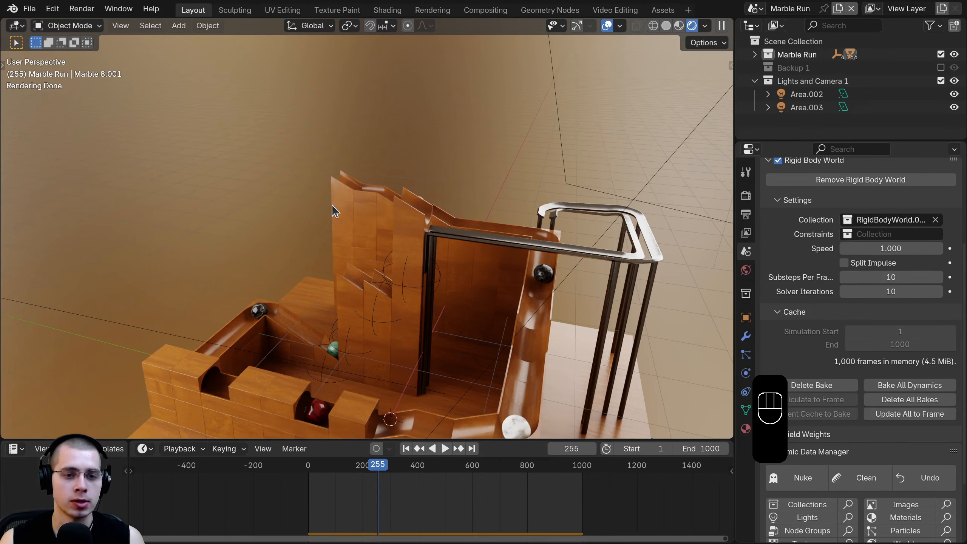
key("z")
left_click(588, 307)
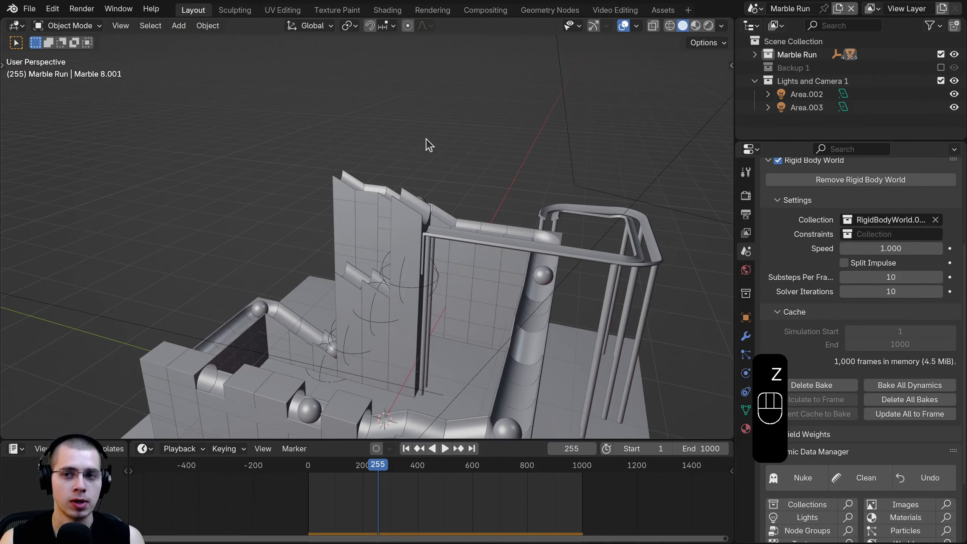
- Add a camera and move it into the Lights and Camera 1 collection
key("shift+a")
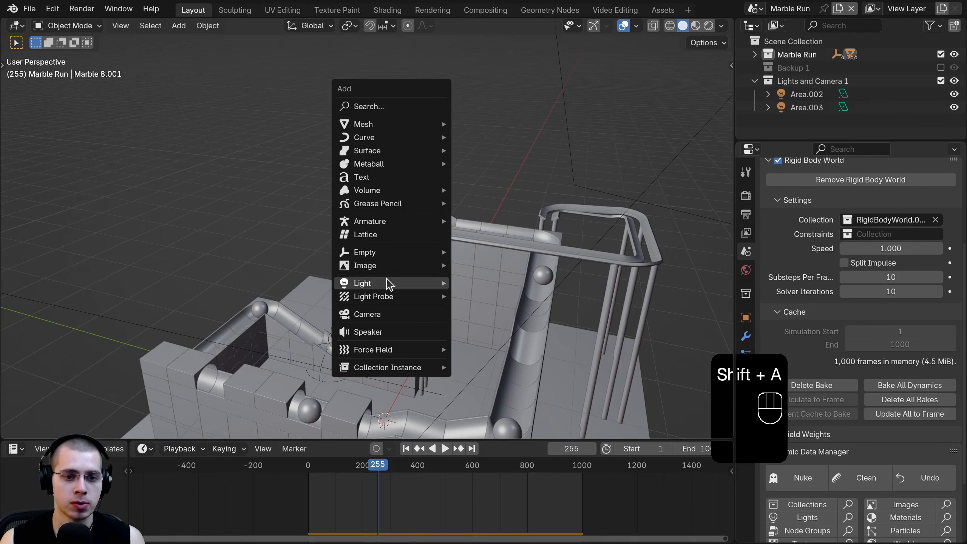
left_click(401, 319)
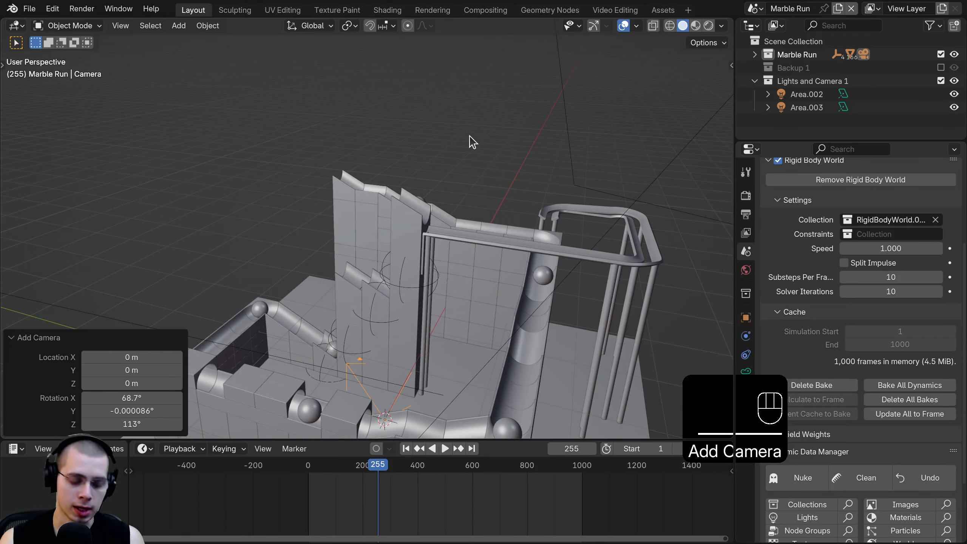
key("m")
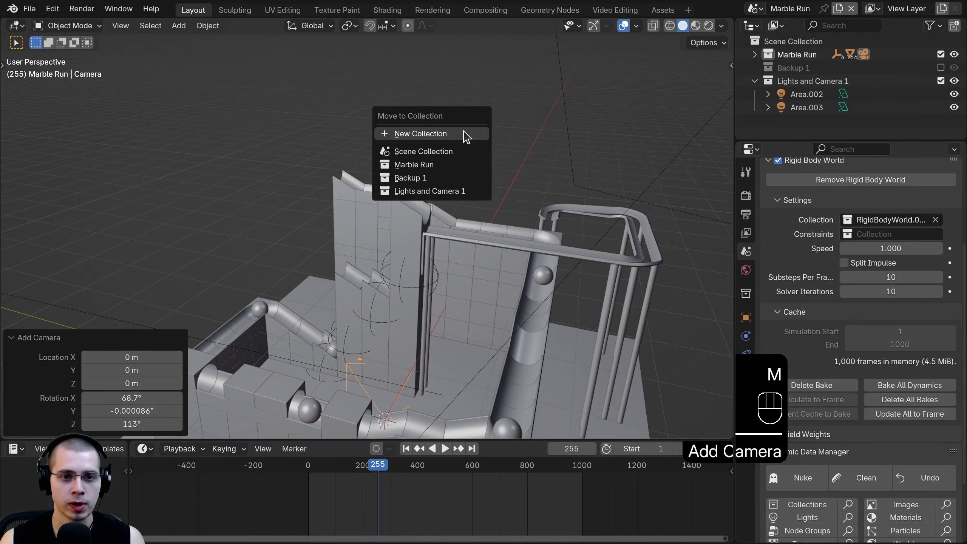
left_click(413, 194)
left_click(755, 81)
scroll(419, 324, "down", 3)
- Orbit to the marble on the ramp and align the camera to that view
middle_click_drag(409, 326, 380, 330)
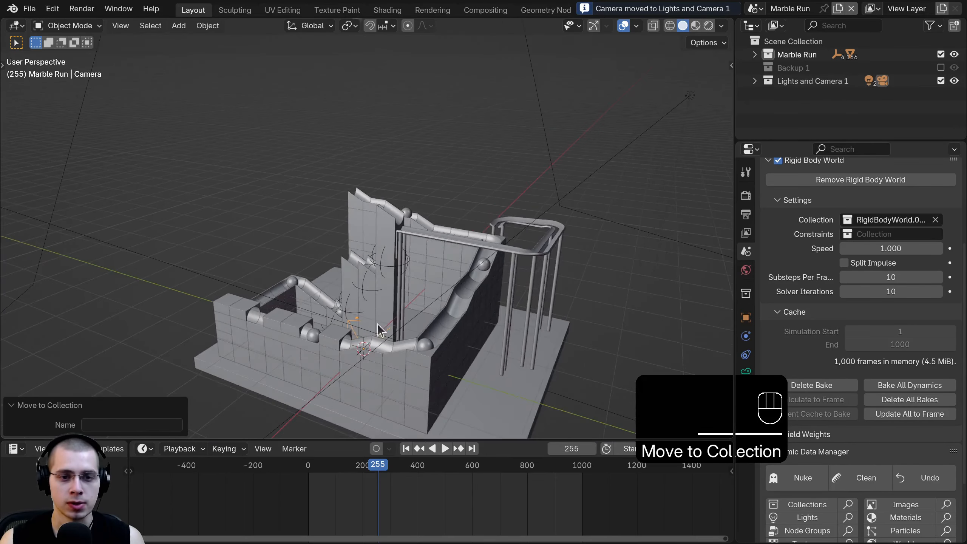
scroll(384, 308, "up", 4)
middle_click_drag(400, 296, 228, 267, "shift")
scroll(194, 223, "up", 3)
middle_click_drag(408, 170, 397, 187, "shift")
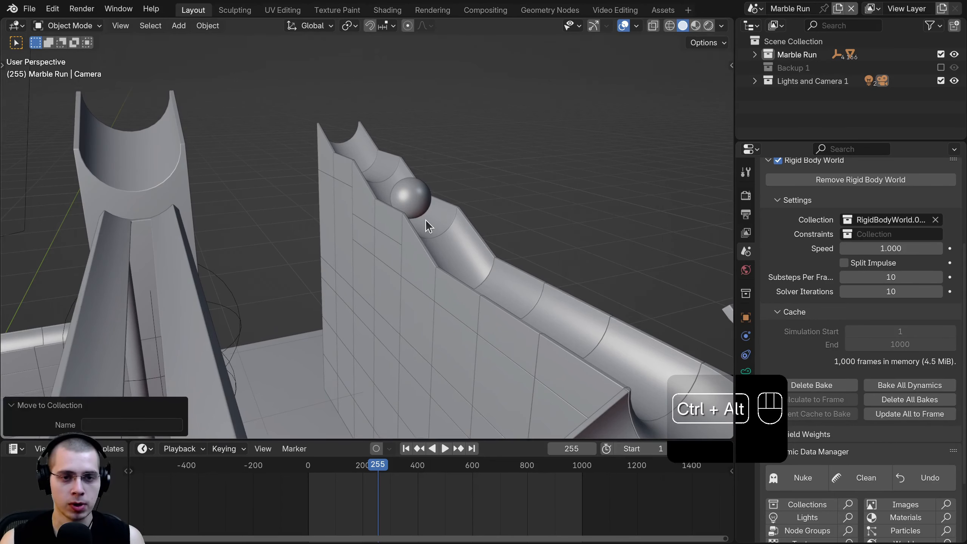
key("ctrl+alt+KP_0")
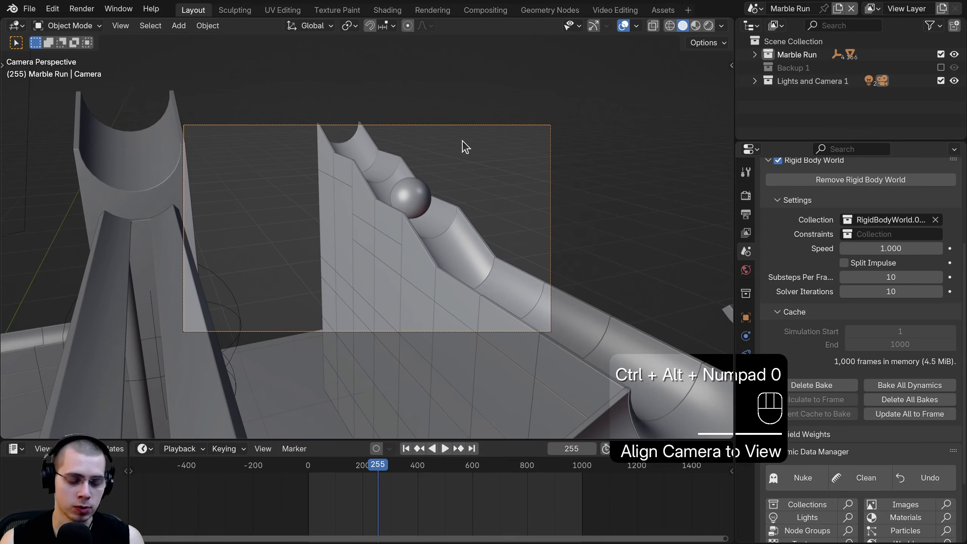
scroll(414, 104, "up", 1)
middle_click_drag(422, 139, 434, 156, "shift")
scroll(377, 139, "up", 1)
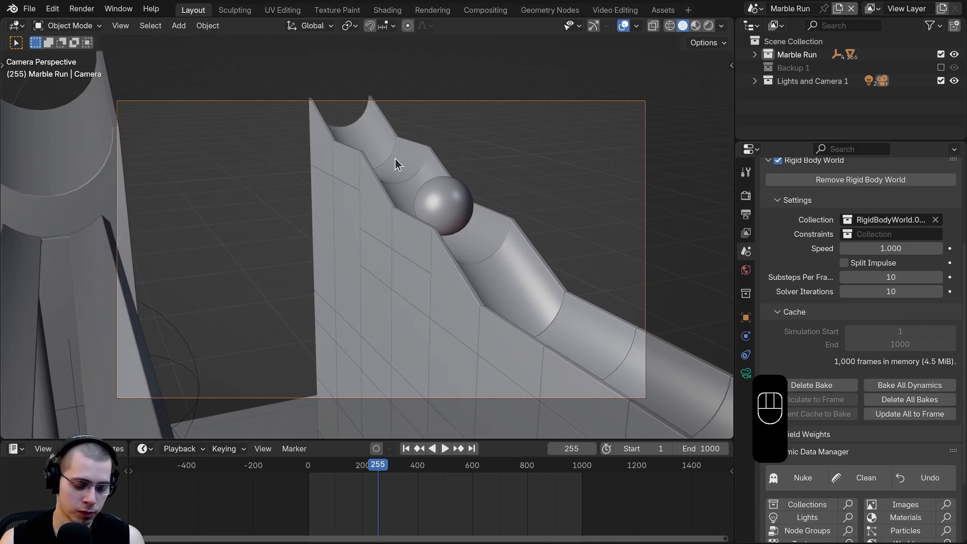
- Dolly the camera back along its local Z depth axis
key("a")
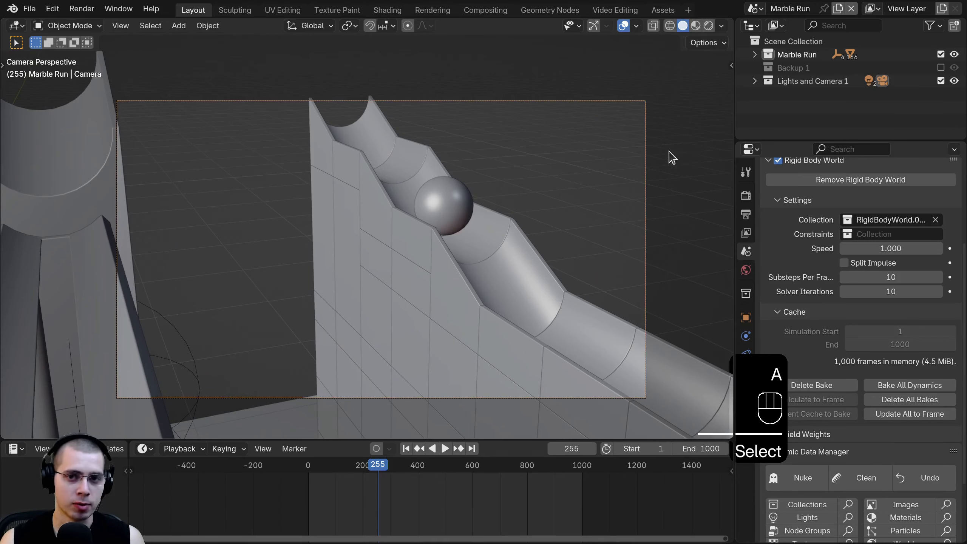
key("g")
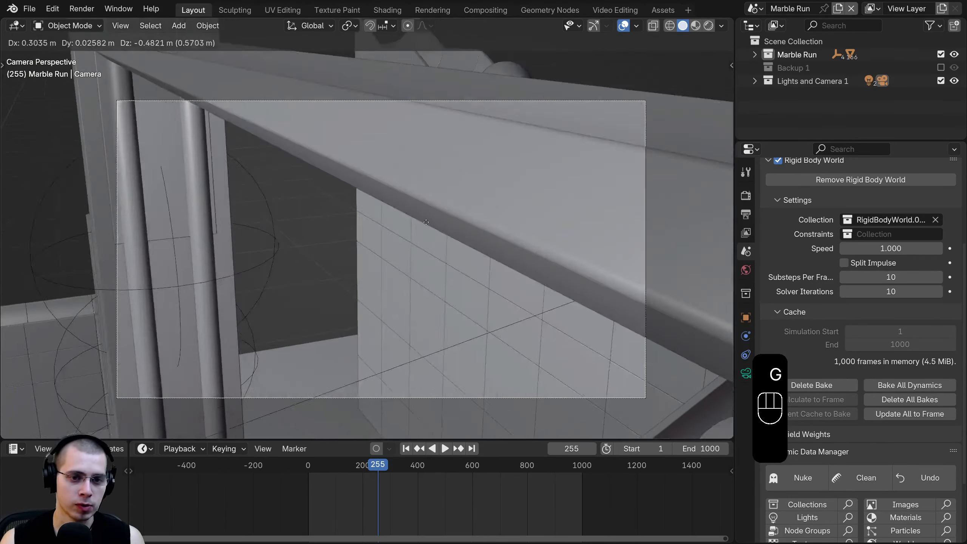
right_click(388, 165)
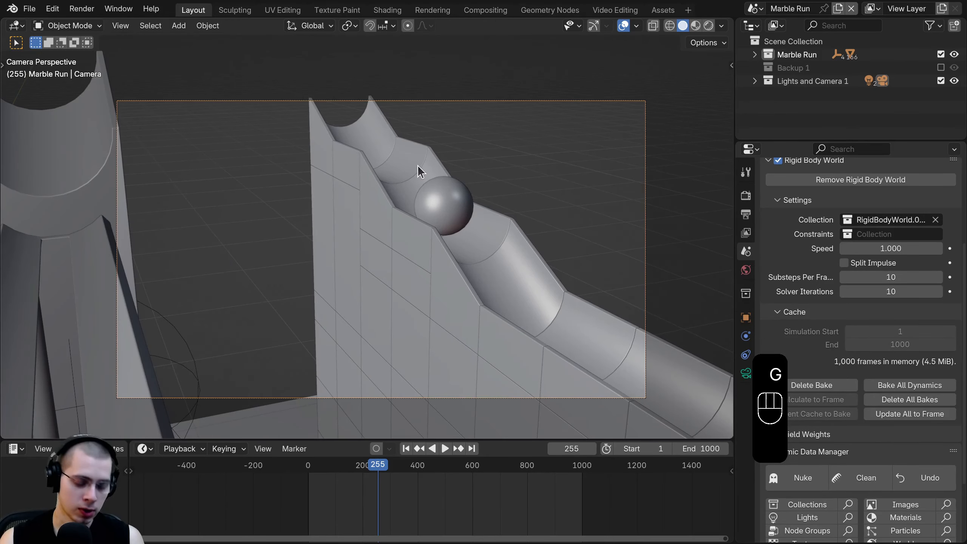
key("g")
key("z")
key("z")
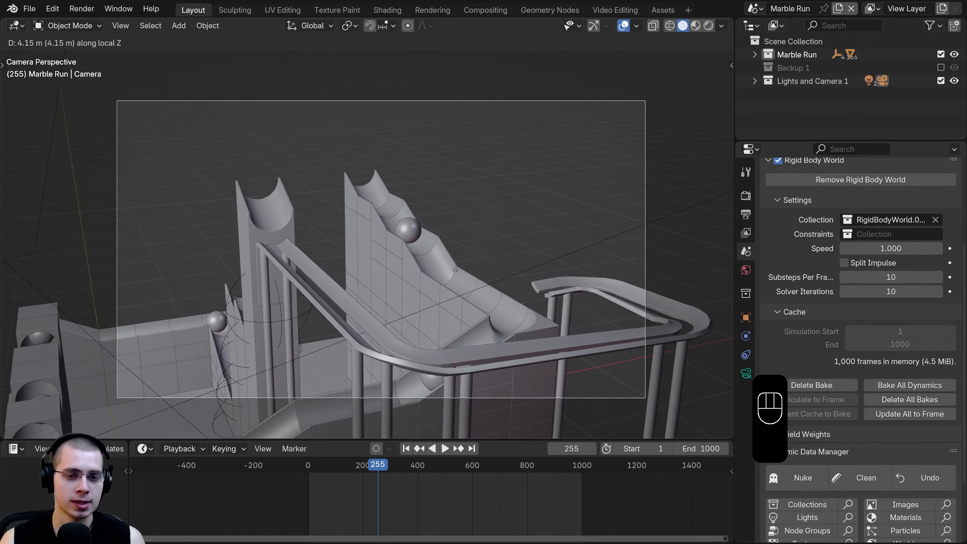
left_click(464, 208)
- Return to looking through the new camera
key("r")
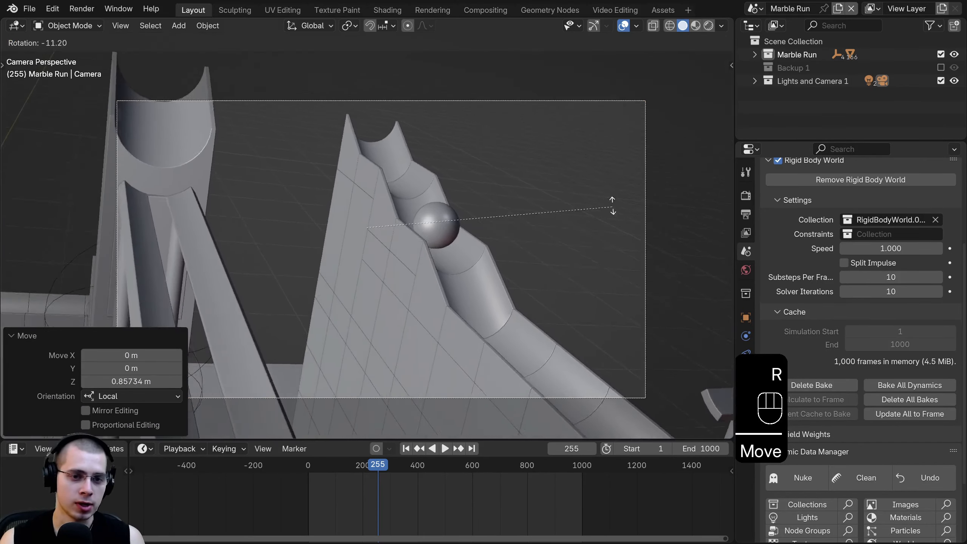
right_click(559, 267)
middle_click_drag(549, 276, 649, 264)
scroll(598, 286, "down", 5)
key("g")
right_click(535, 261)
key("KP_0")
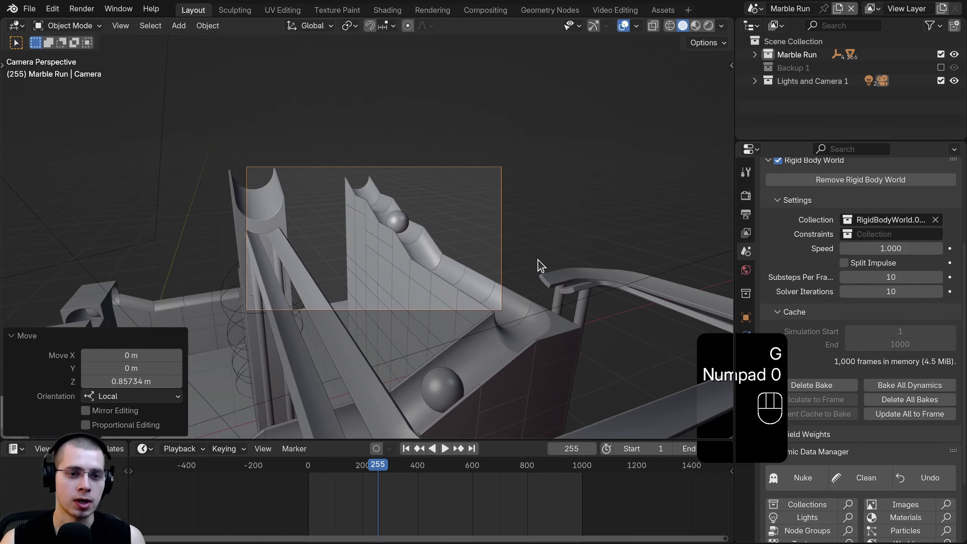
scroll(539, 264, "up", 4)
- Lock Camera to View and frame the marble beside the railed track
key("n")
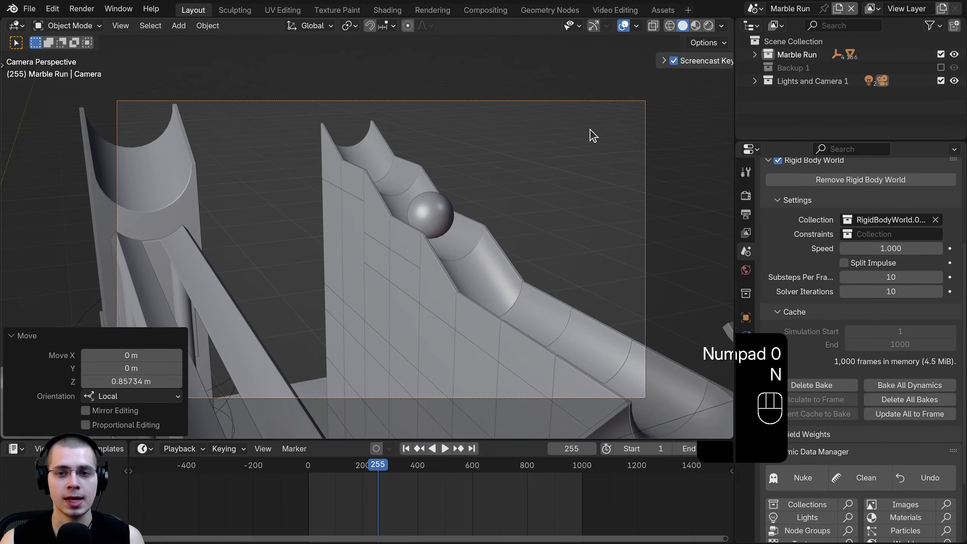
left_click(727, 96)
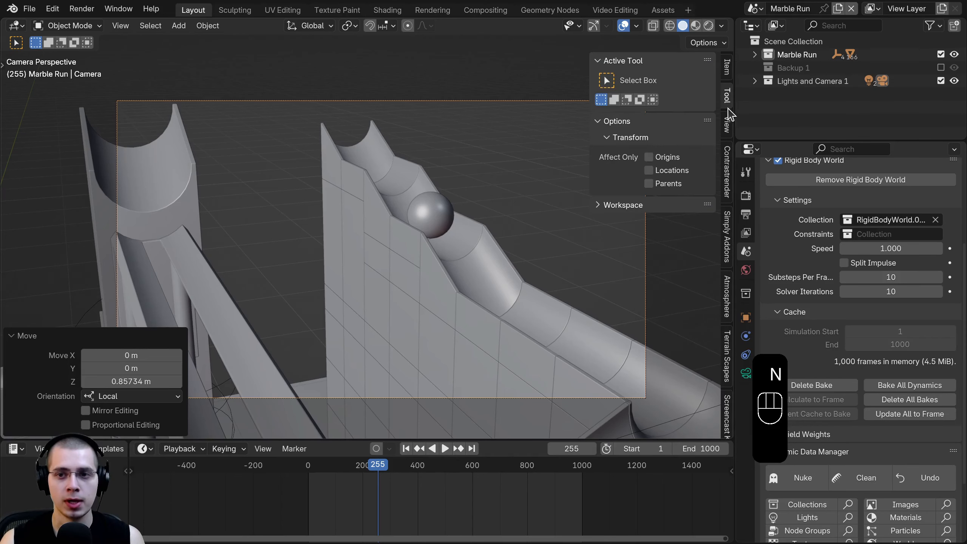
left_click(727, 124)
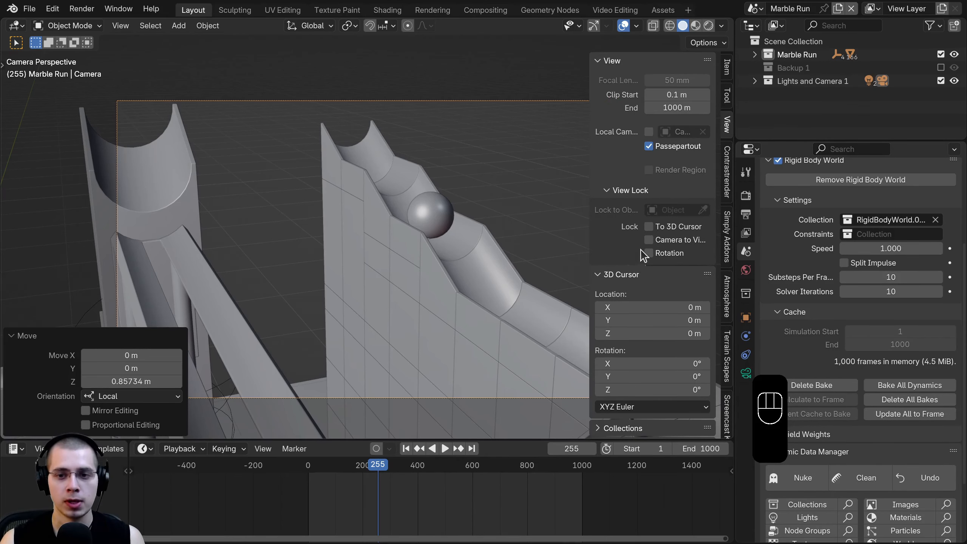
middle_click_drag(394, 251, 446, 223)
middle_click_drag(523, 225, 551, 236, "shift")
key("n")
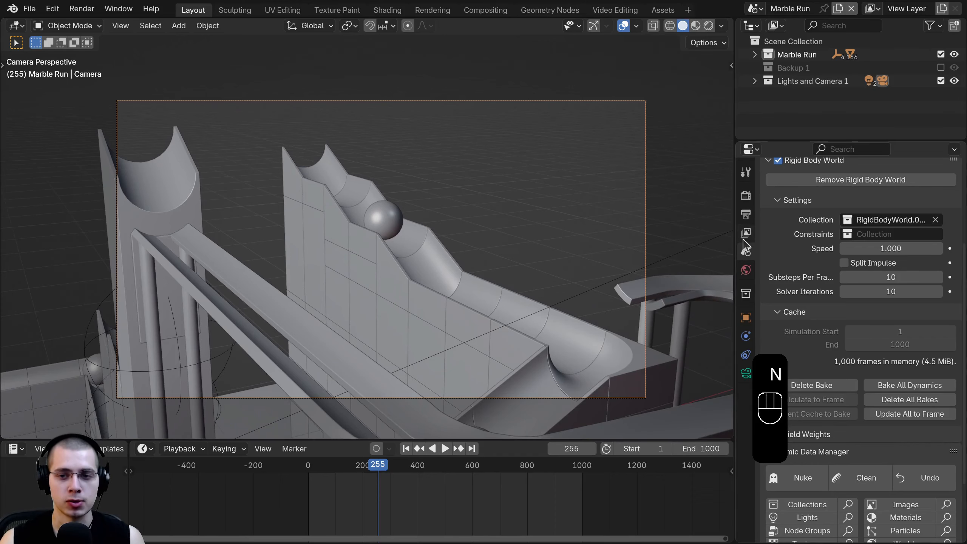
left_click_drag(736, 242, 806, 244)
- Switch the viewport to Rendered shading and check the Cycles render settings
key("z")
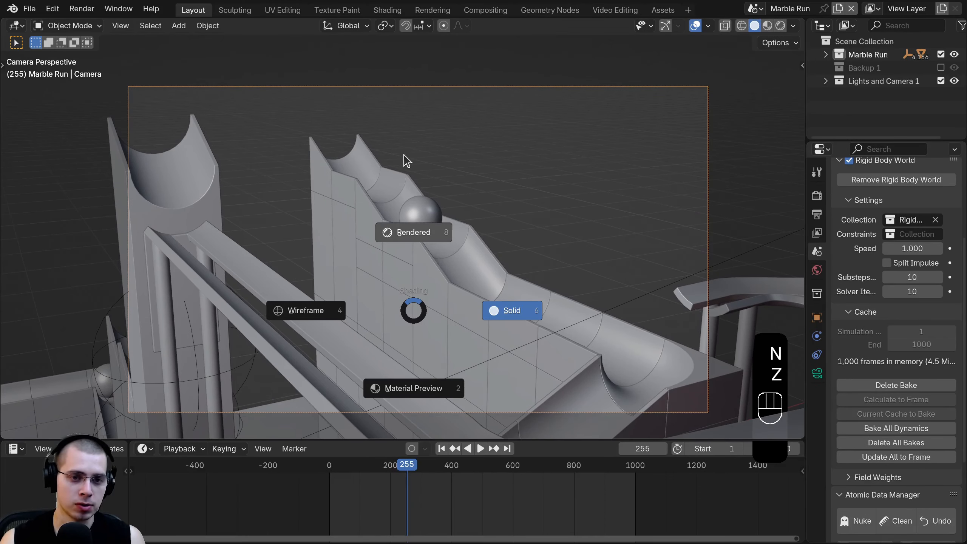
left_click(403, 158)
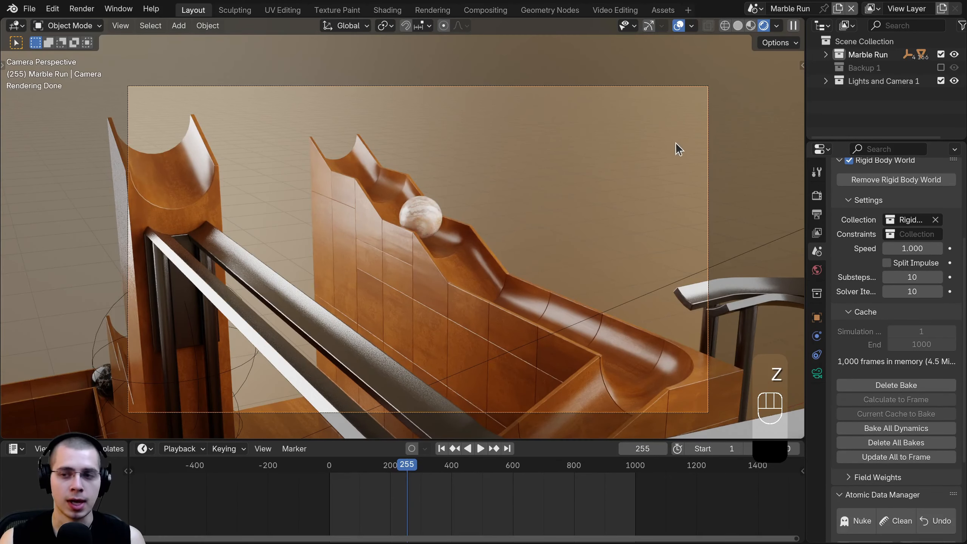
scroll(939, 253, "up", 8)
left_click(816, 195)
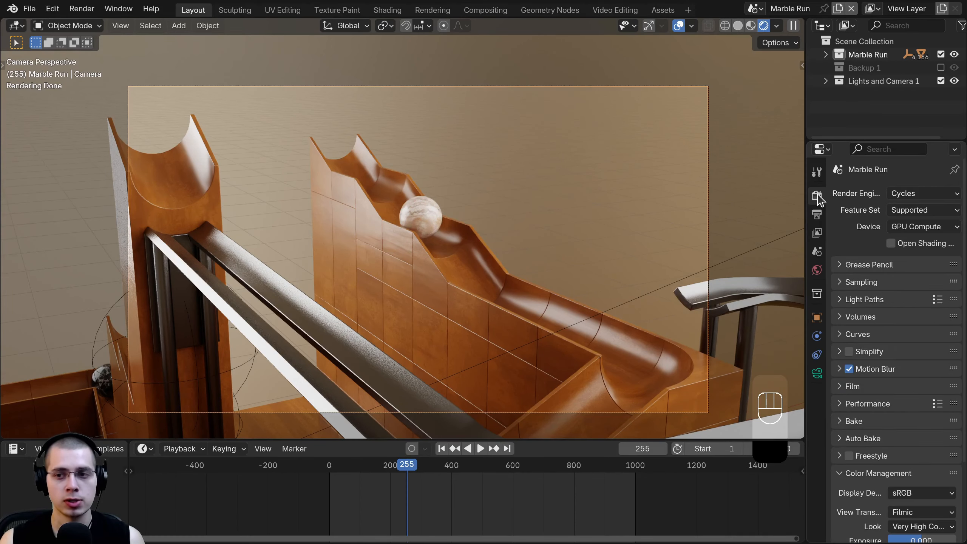
scroll(514, 244, "down", 2)
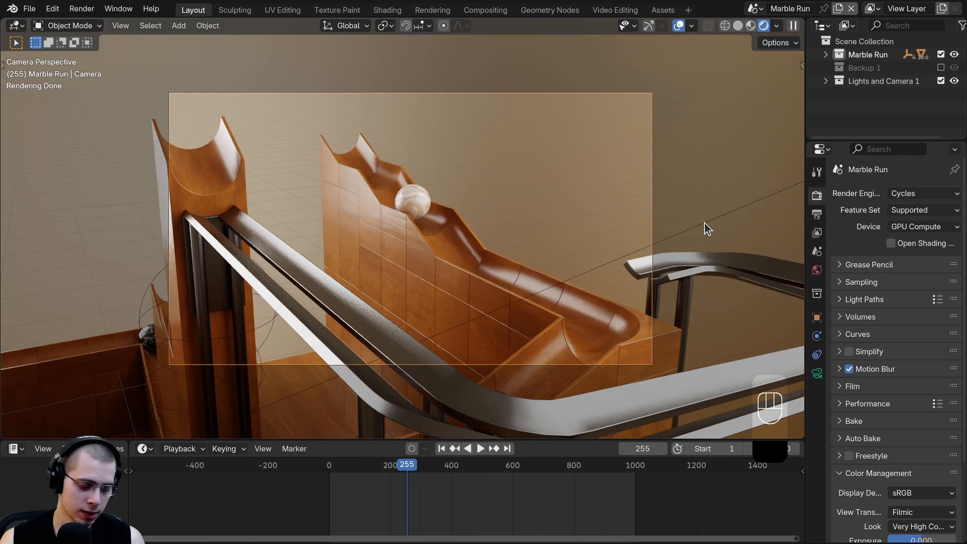
- Draw a render region around the camera frame with Ctrl+B
key("ctrl+b")
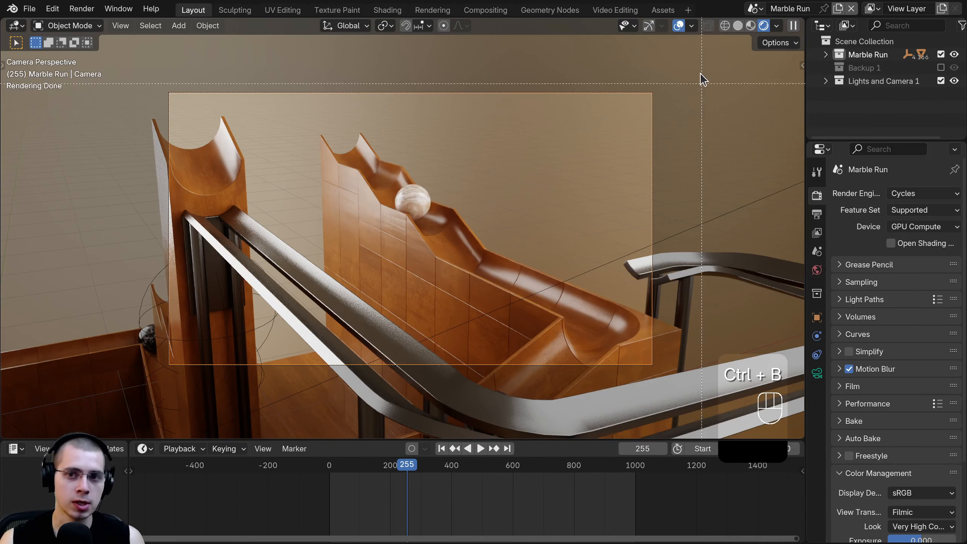
left_click_drag(697, 73, 140, 394)
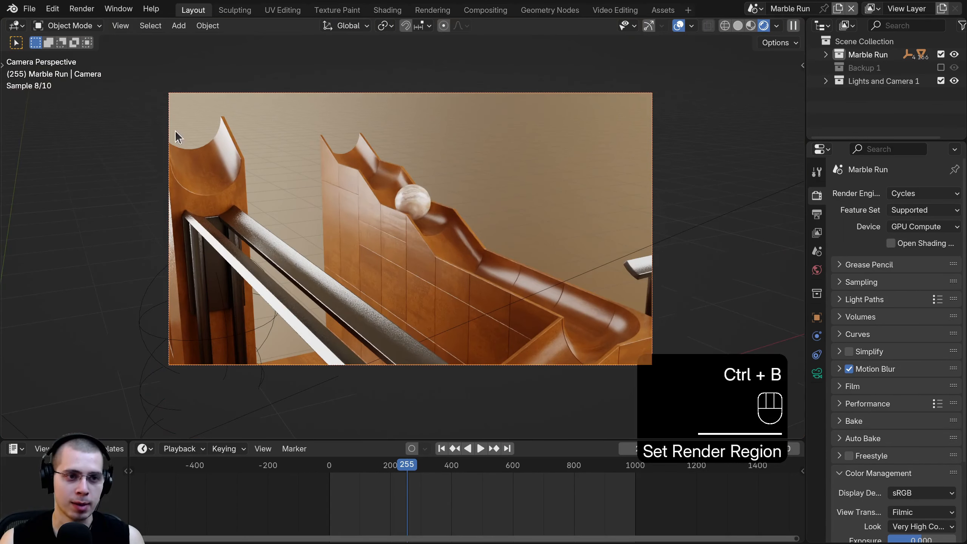
scroll(345, 281, "down", 3)
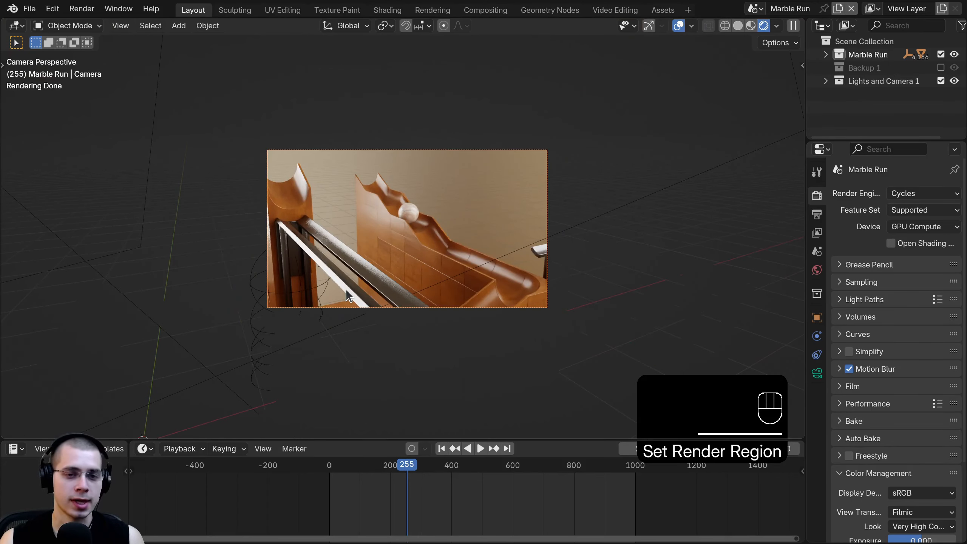
scroll(345, 288, "up", 4)
scroll(496, 291, "down", 1)
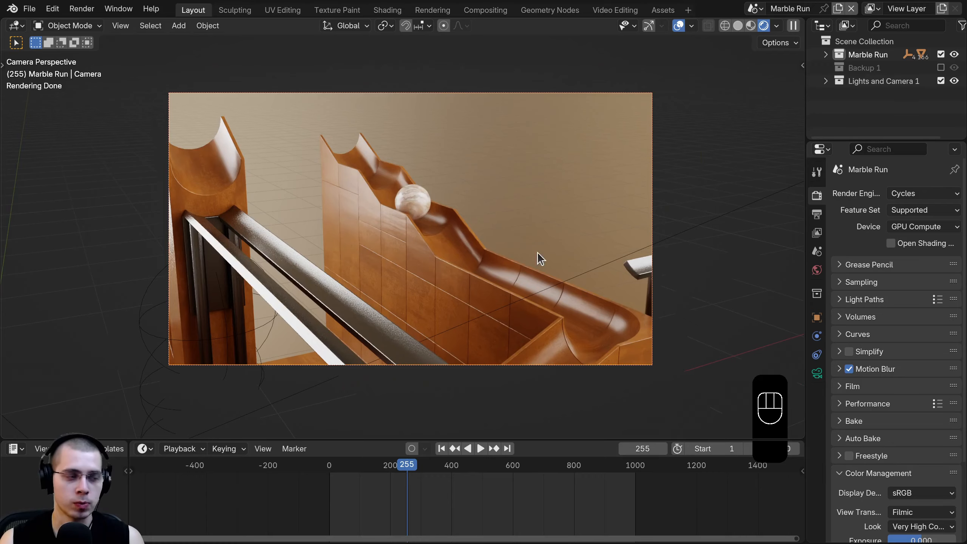
- Turn the camera about the global Z axis and push it closer along its view axis toward the chute
key("r")
right_click(563, 251)
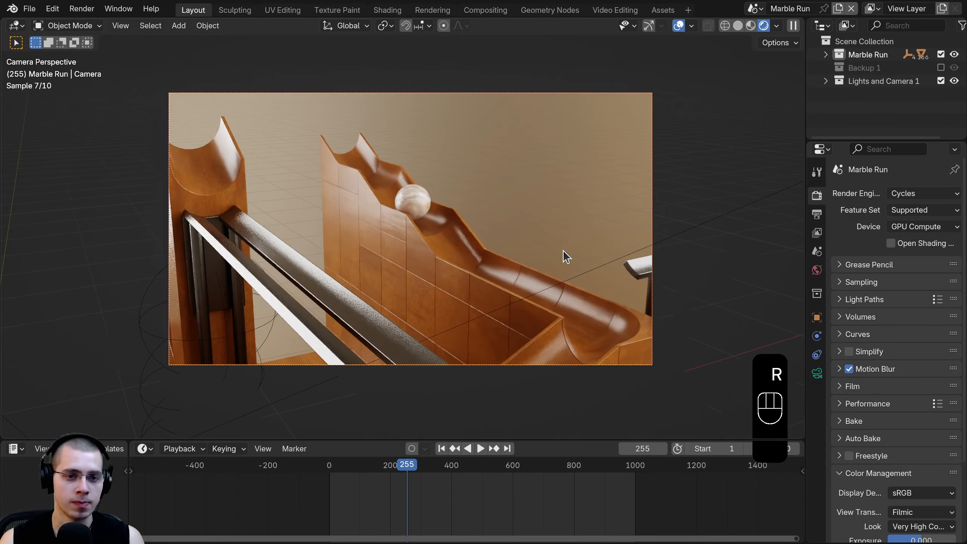
key("r")
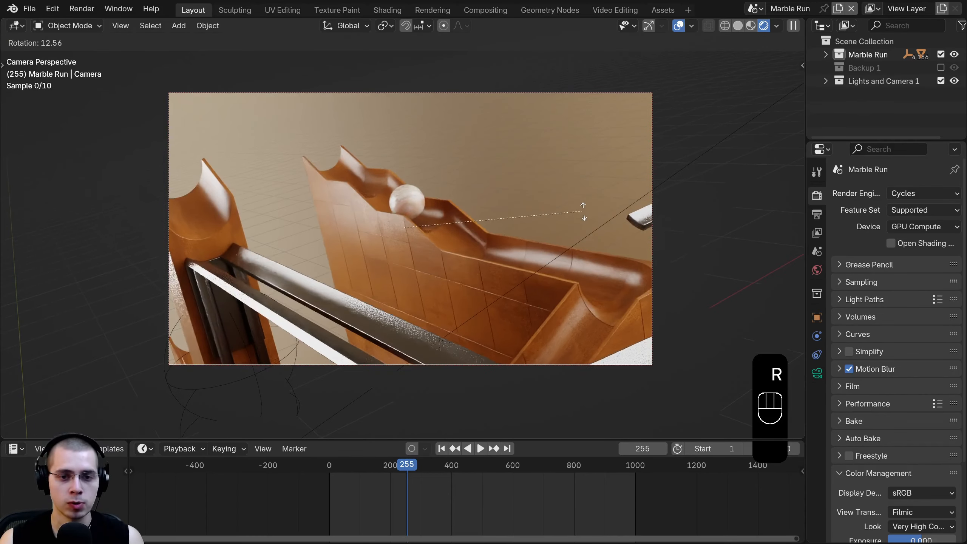
key("z")
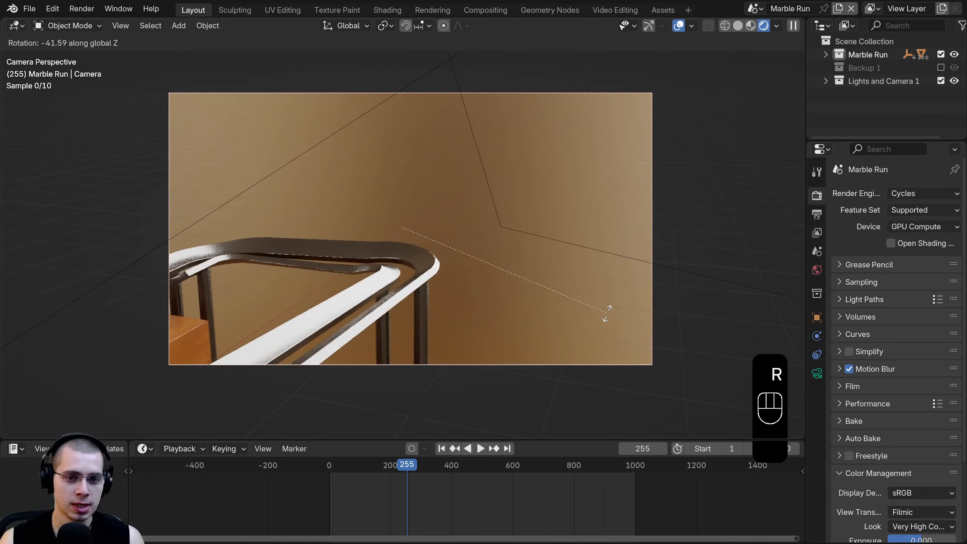
left_click(518, 187)
key("g")
left_click(578, 195)
key("g")
key("z")
key("z")
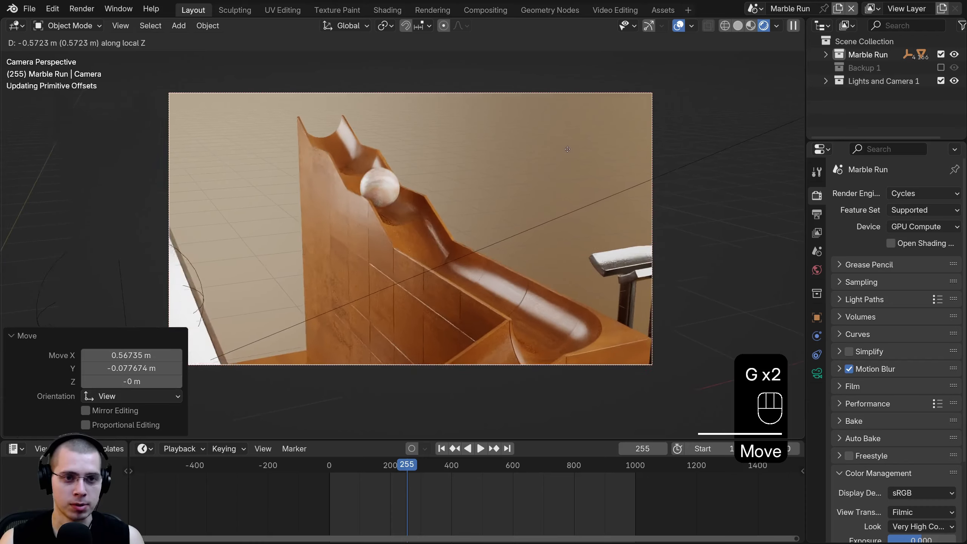
left_click(568, 147)
key("r")
key("z")
left_click(546, 231)
key("g")
left_click(392, 501)
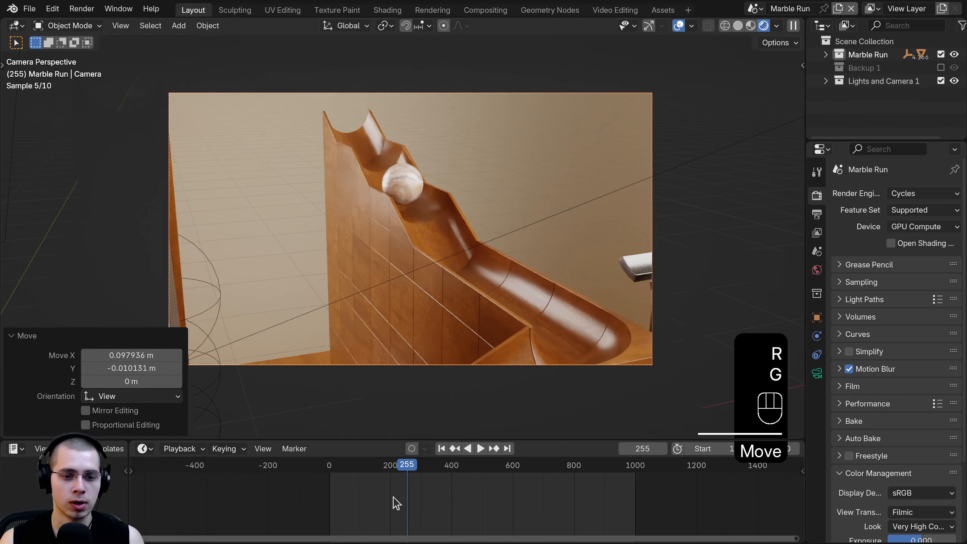
- Play the animation and tilt the camera about its local X axis to keep the marbles in frame
key("space")
key("r")
key("x")
key("x")
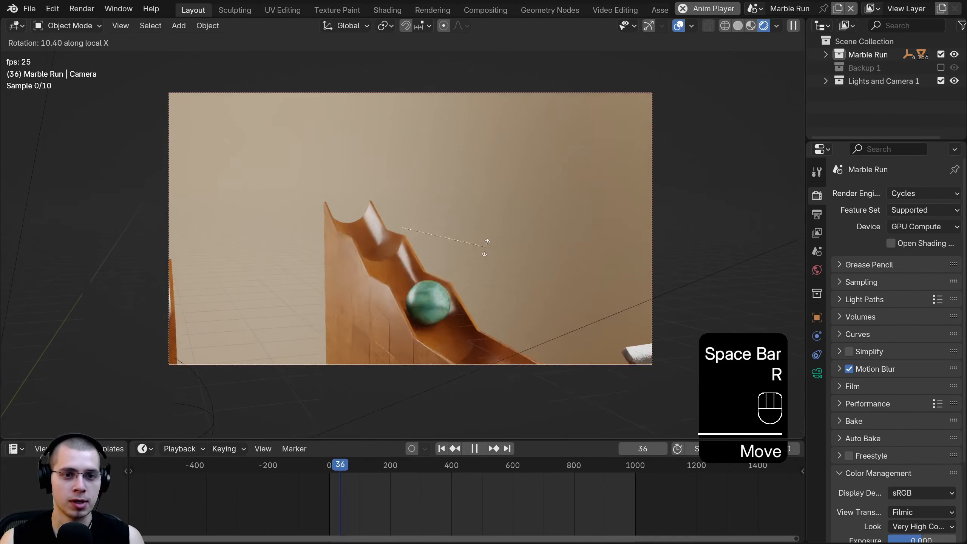
right_click(486, 232)
key("r")
key("x")
key("x")
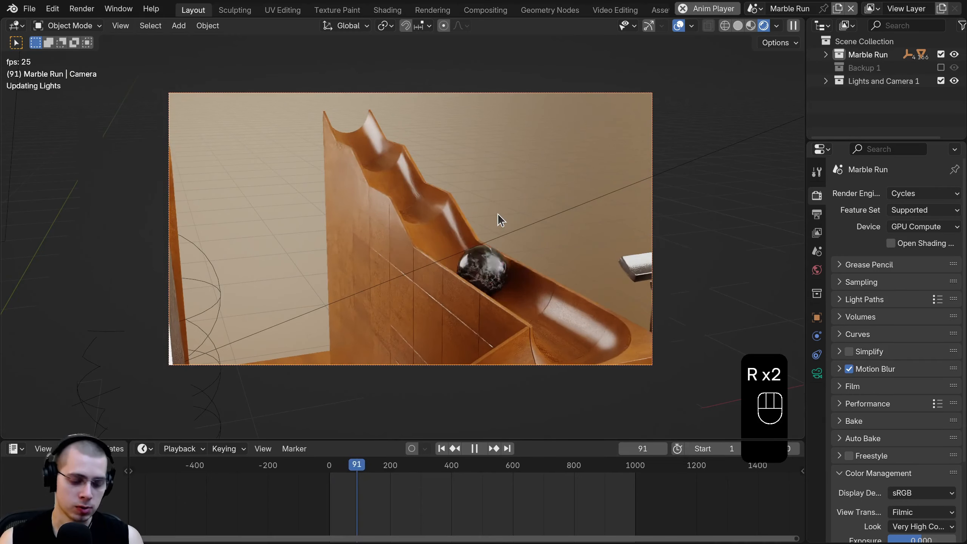
key("r")
key("x")
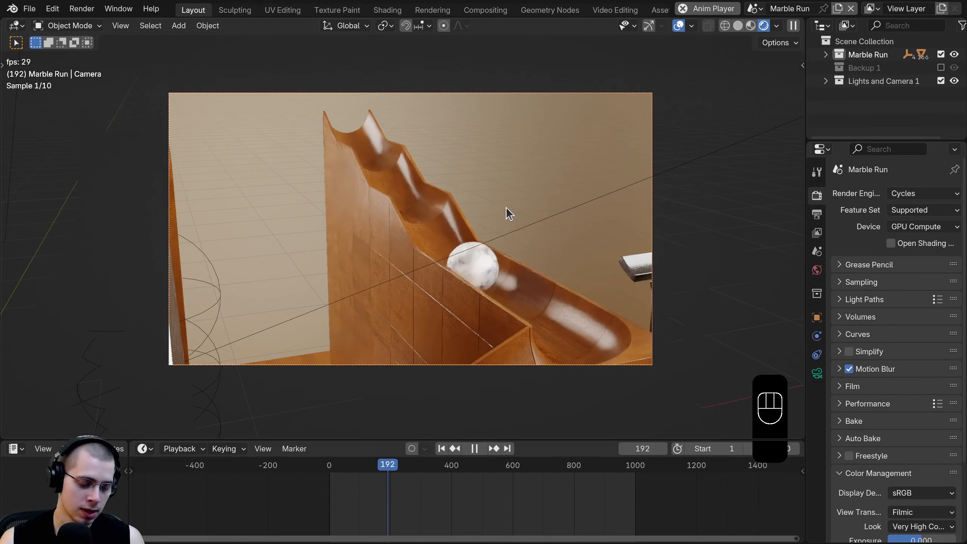
key("r")
key("x")
key("x")
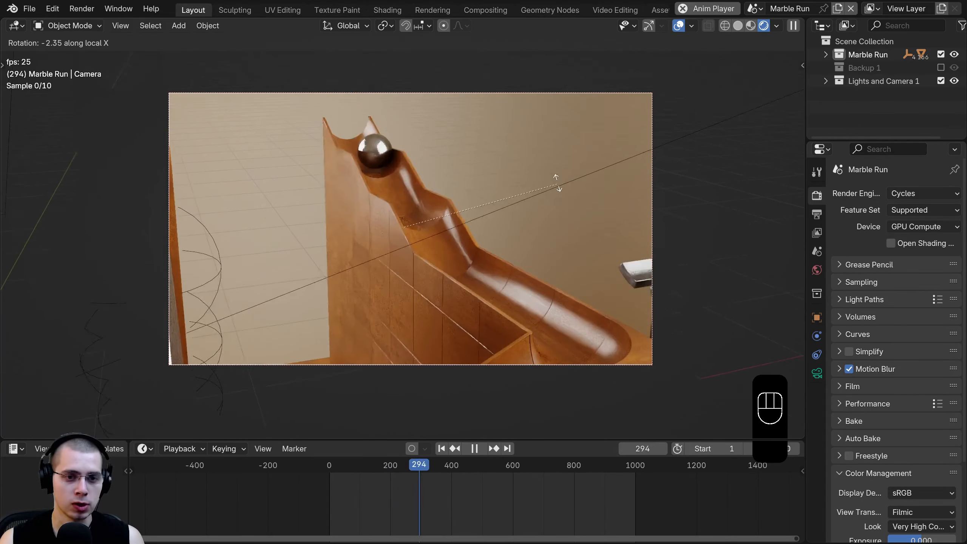
left_click(554, 210)
- Shift and re-tilt the camera to refine its framing of the zigzag chute
key("g")
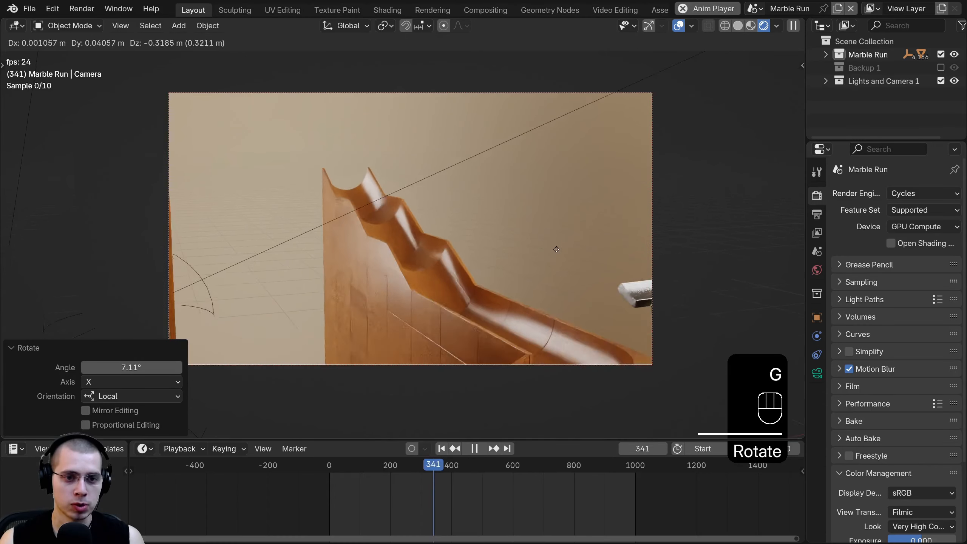
left_click(192, 221)
key("g")
key("r")
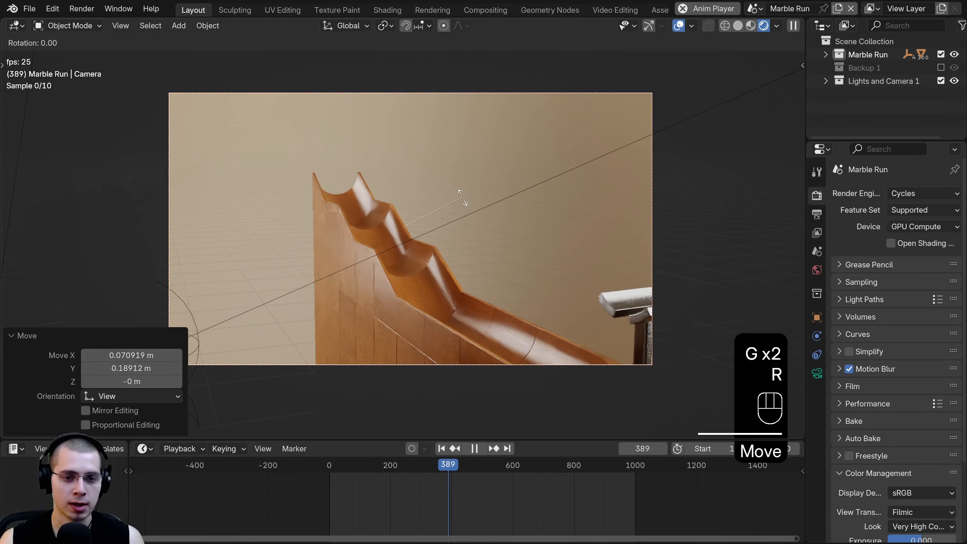
left_click(461, 200)
key("g")
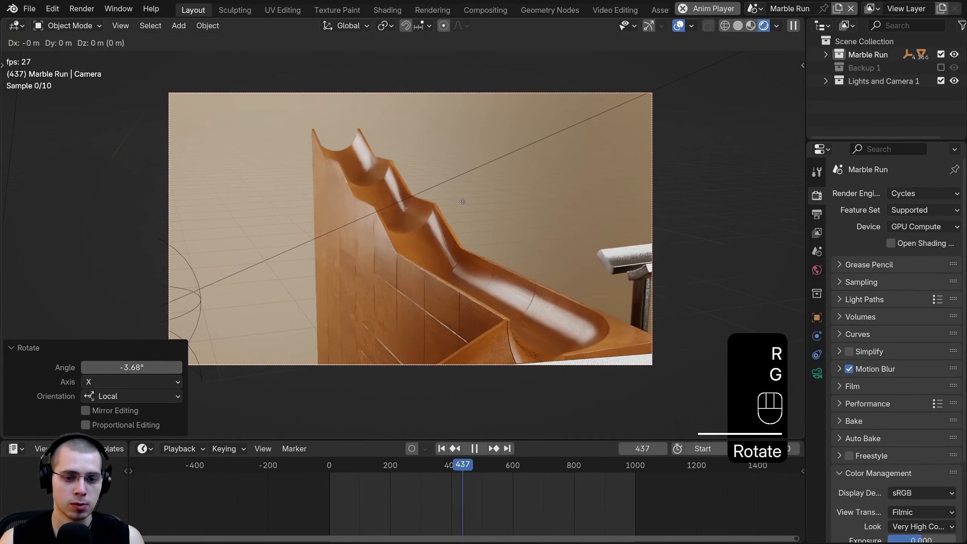
left_click(458, 201)
- Push the camera further along its view axis from the animation start, then stop playback at frame 0
left_click_drag(336, 465, 302, 459)
key("g")
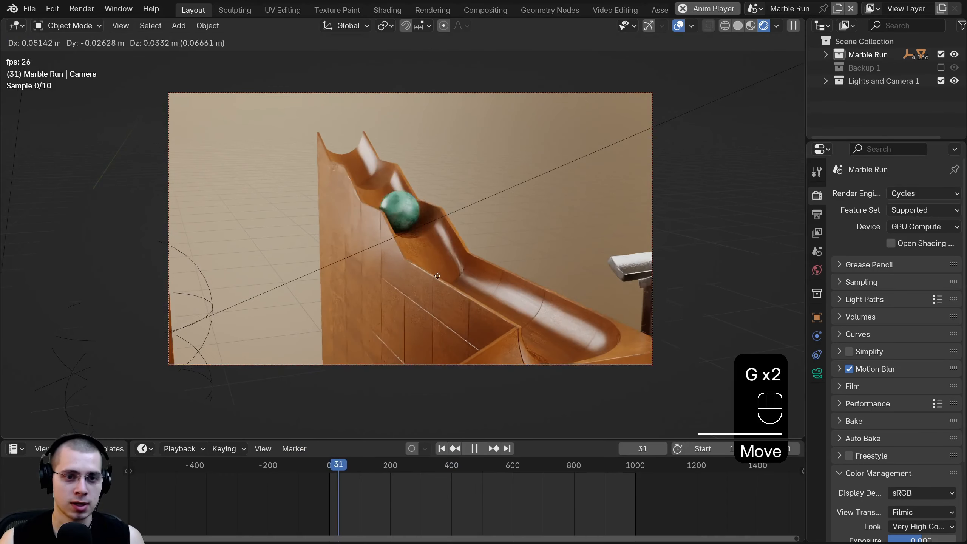
left_click(441, 249)
key("g")
middle_click(441, 252)
left_click(441, 254)
key("g")
left_click(332, 265)
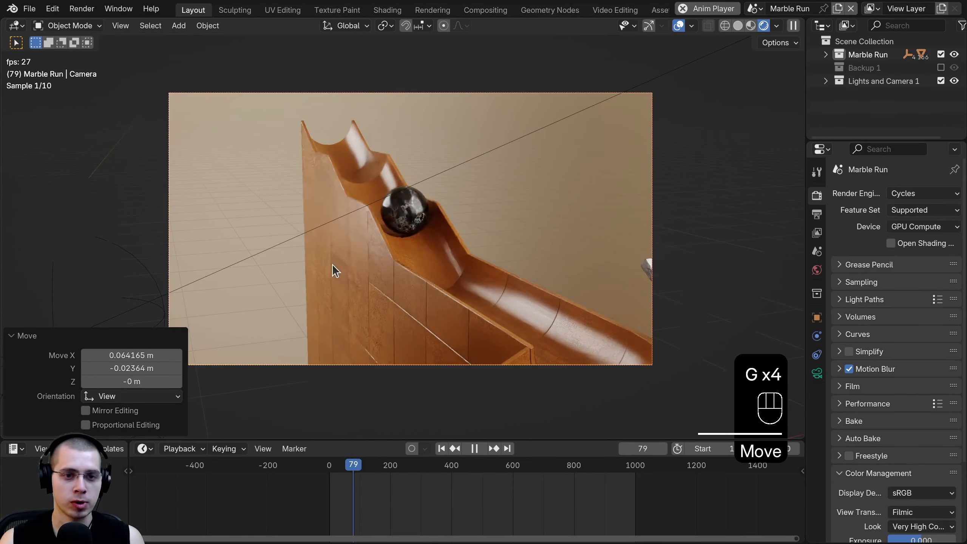
scroll(417, 474, "up", 1)
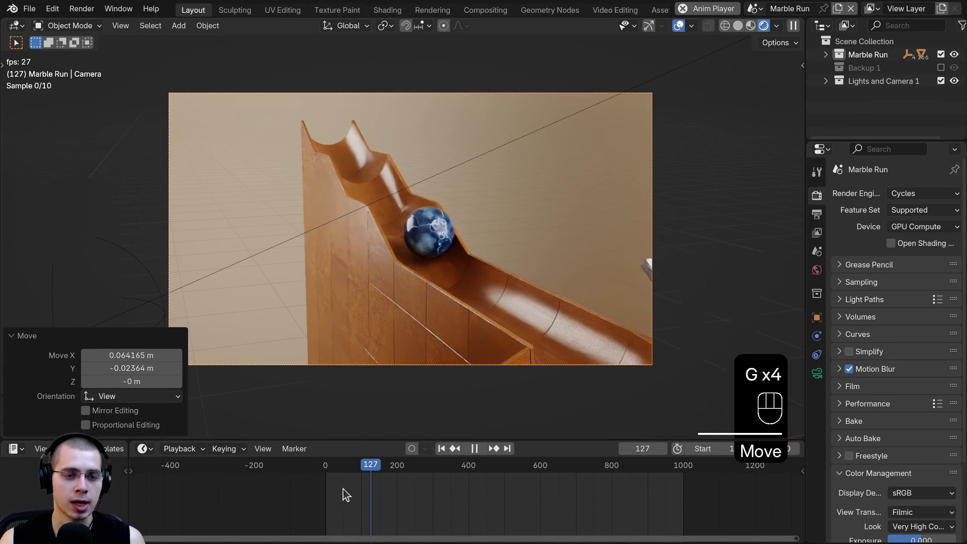
key("space")
left_click(325, 466)
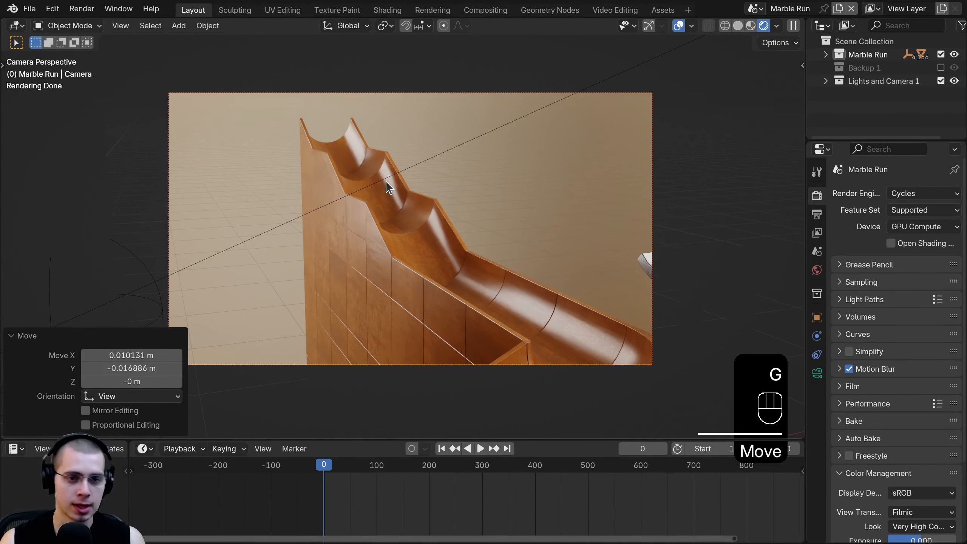
- Insert a Location keyframe on the camera at frame 0 and play to frame 95 to check the shot
key("k")
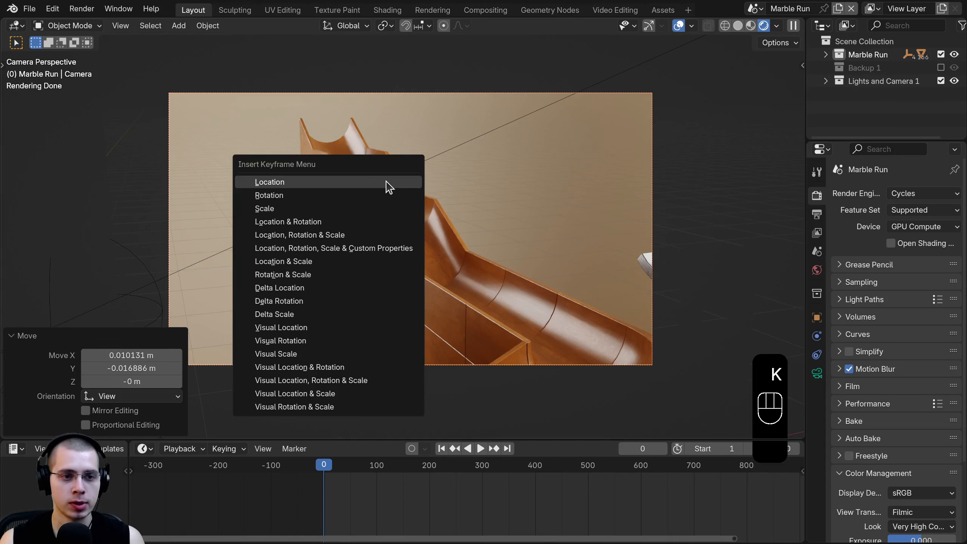
left_click(283, 182)
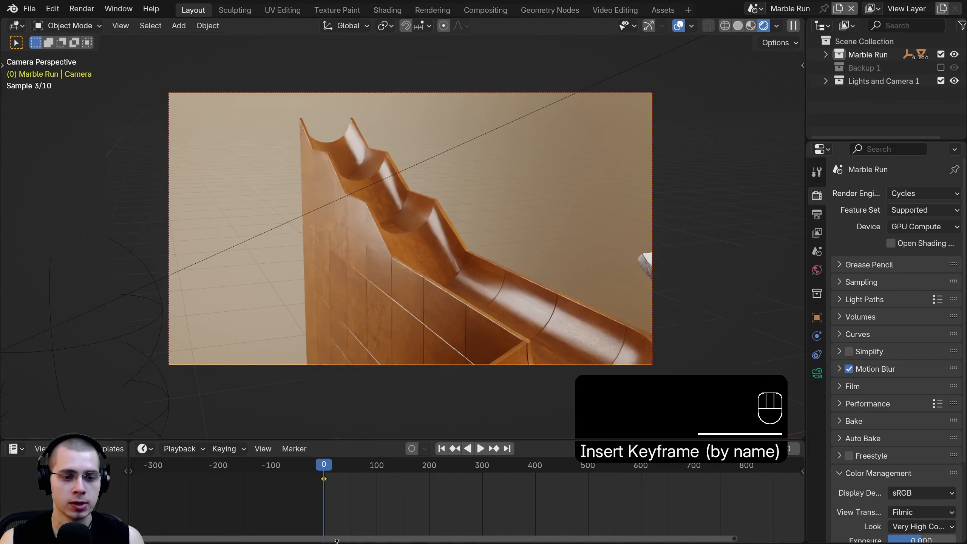
key("space")
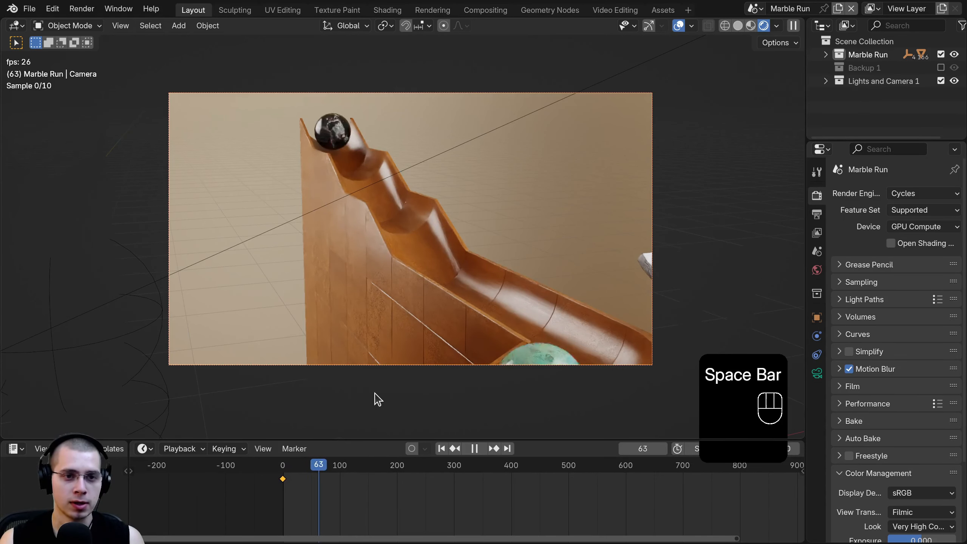
key("space")
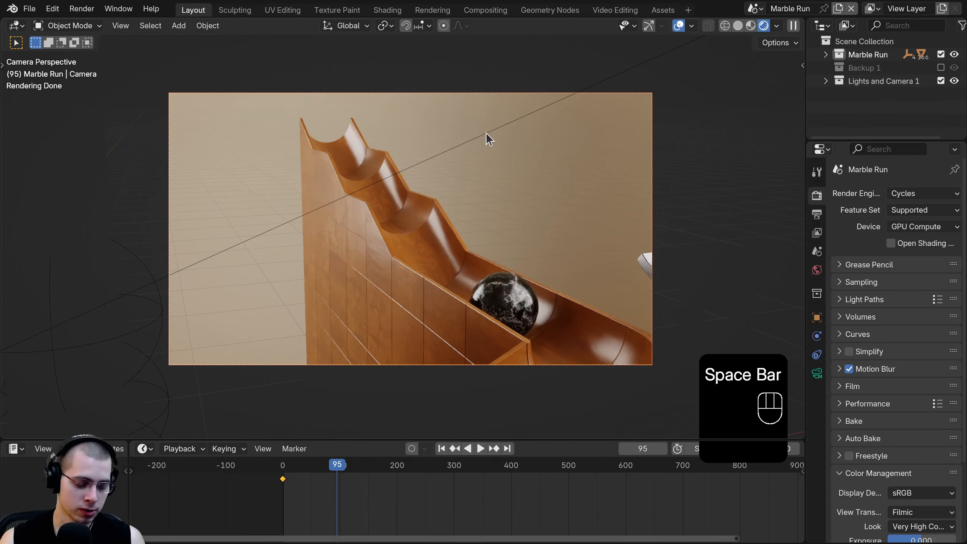
key("z")
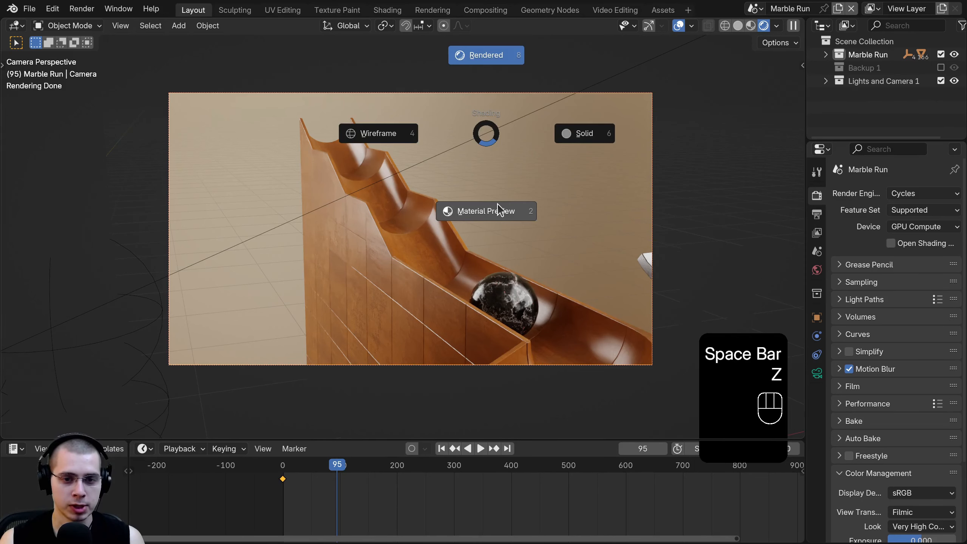
- Switch to Material Preview shading and enable Scene Lights and Scene World in the viewport
left_click(429, 238)
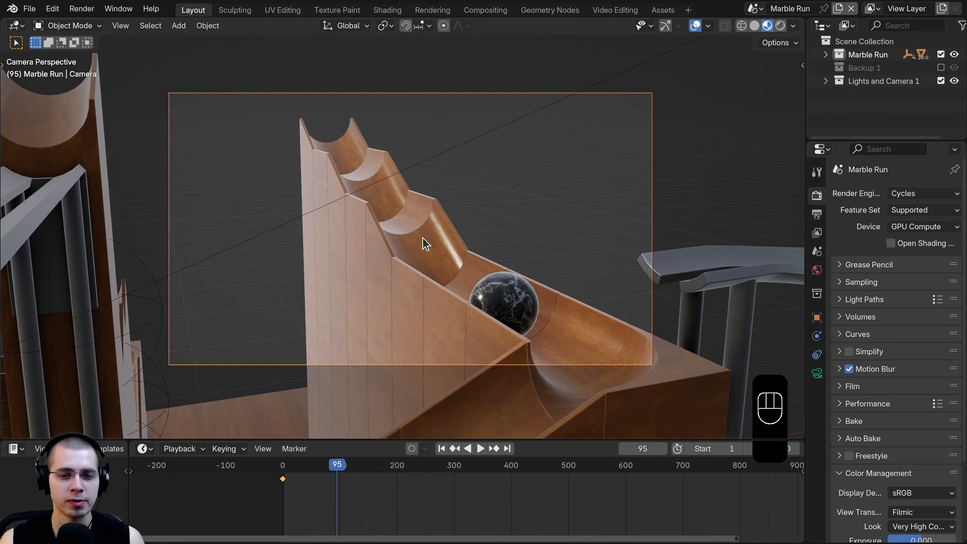
key("space")
key("space")
key("space")
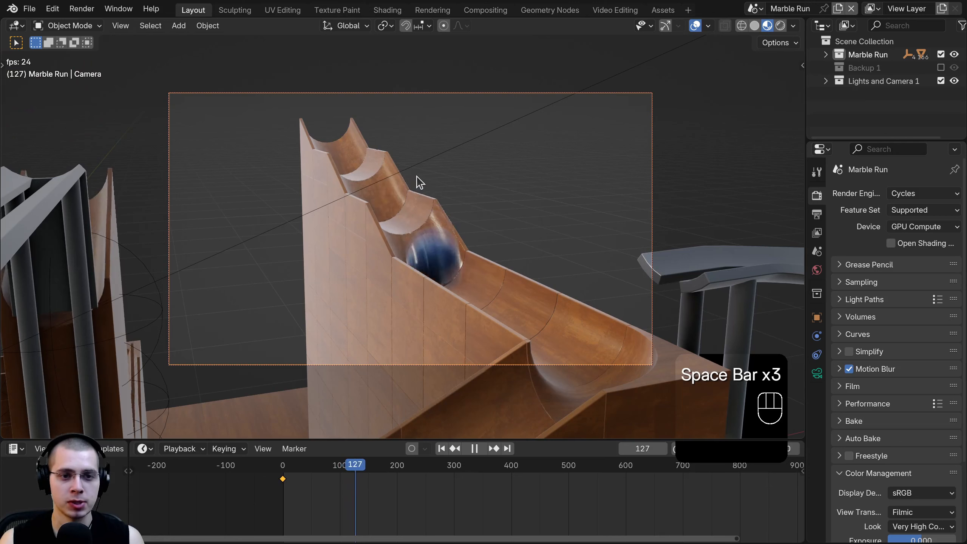
key("space")
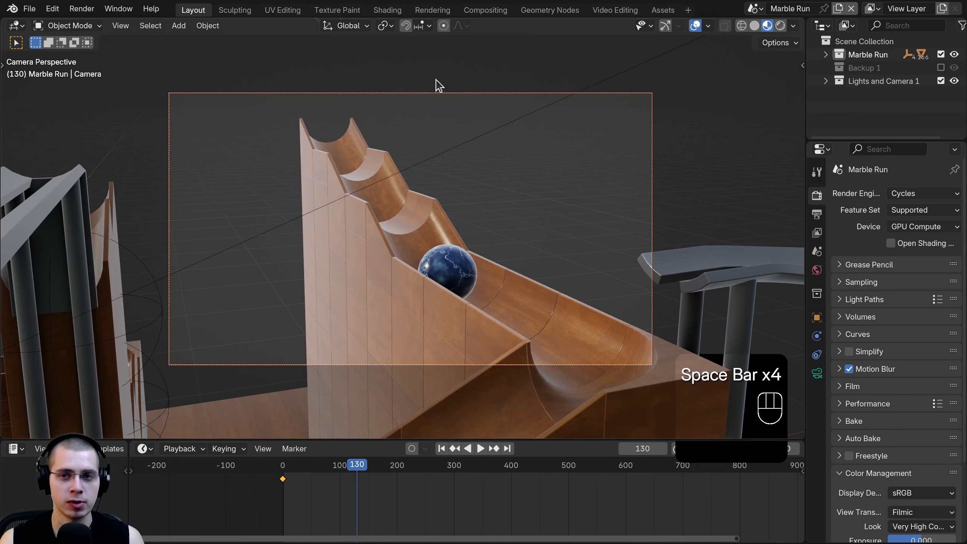
left_click(792, 26)
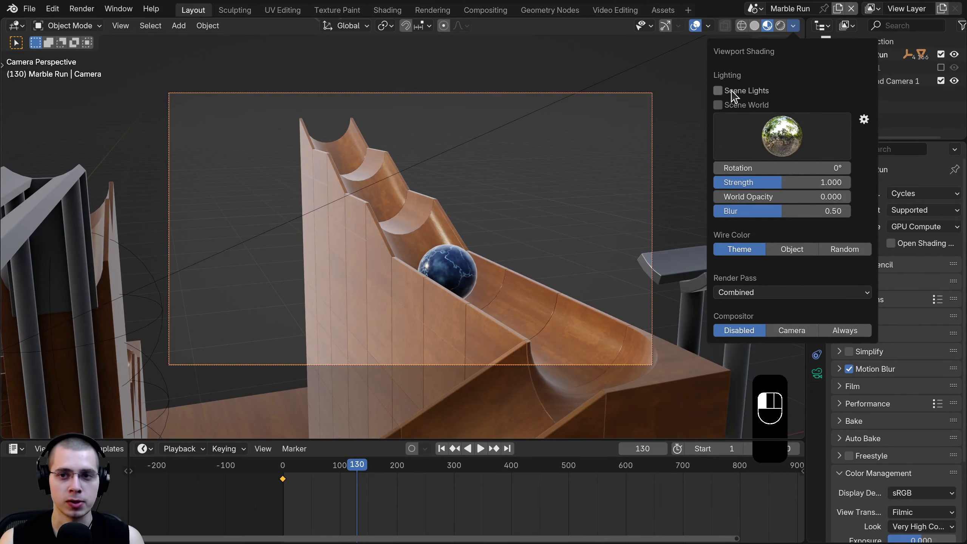
left_click(731, 91)
left_click(732, 106)
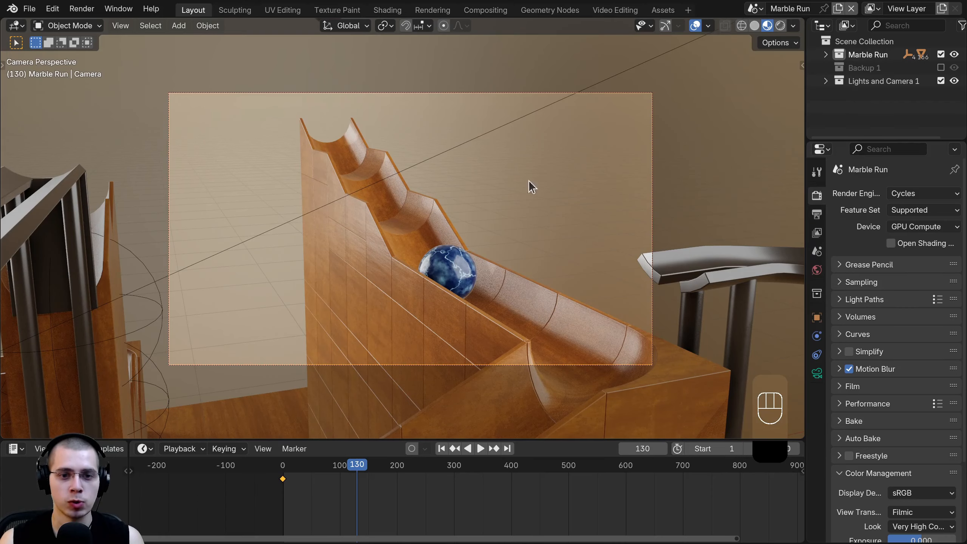
- Scrub and play the timeline to watch the white marble roll down the chute by frame 201
left_click_drag(364, 499, 339, 489)
left_click_drag(340, 490, 336, 489)
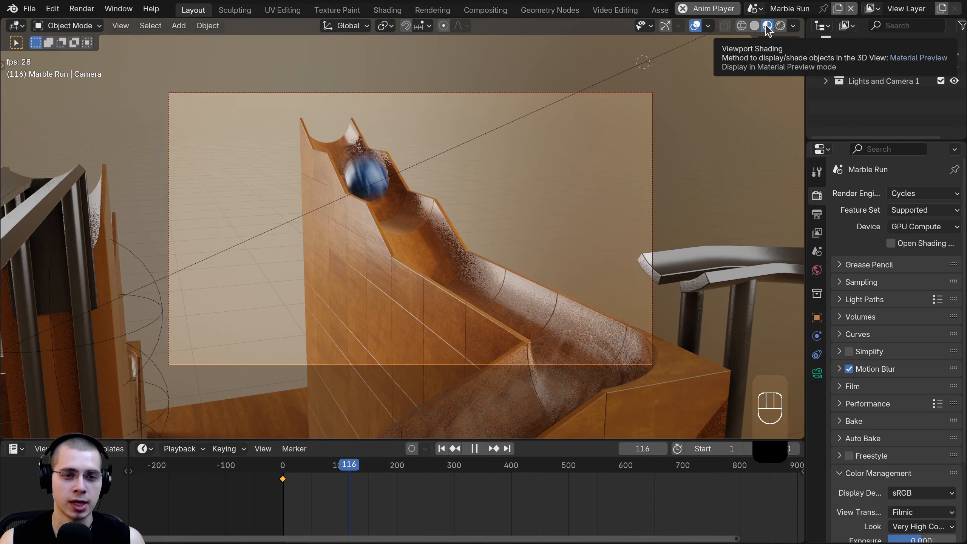
key("space")
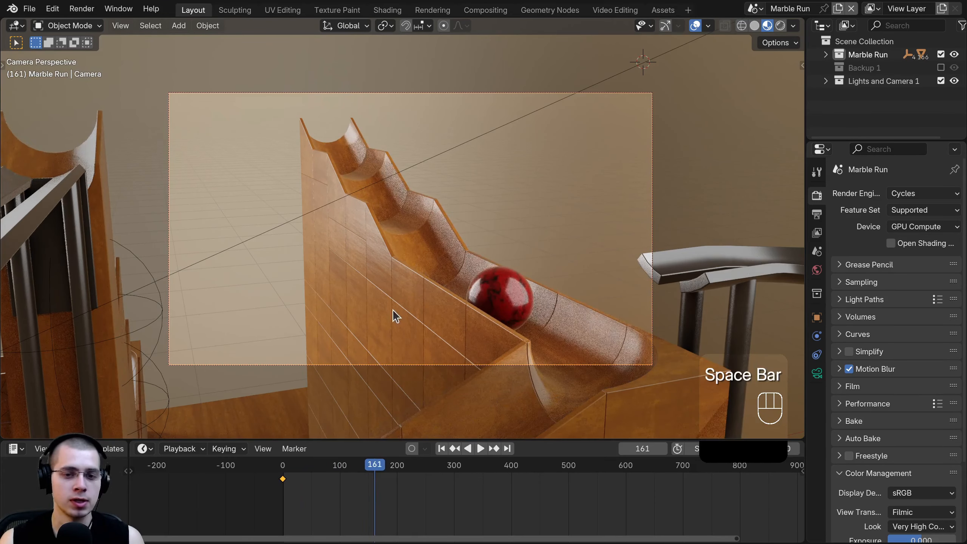
key("space")
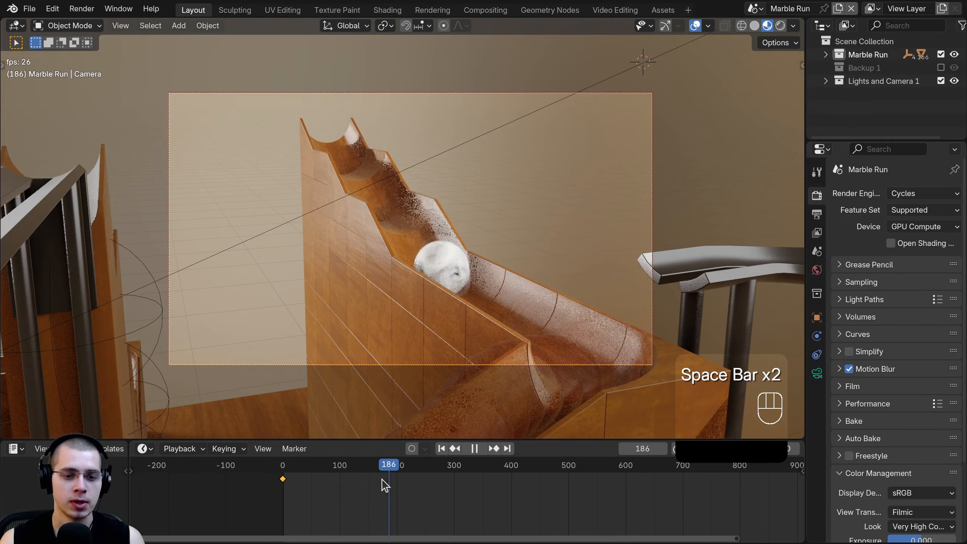
key("space")
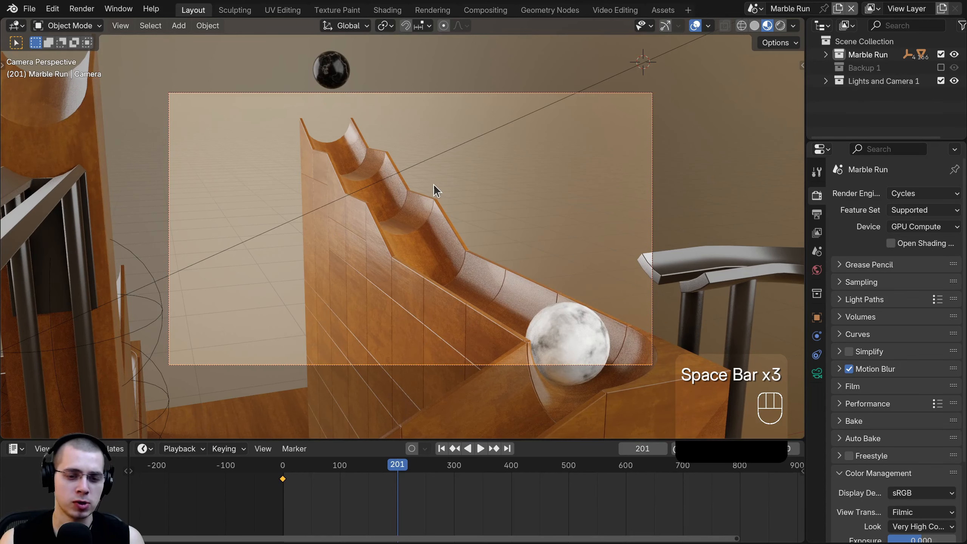
- At frame 200, raise the camera about 1.66 m and keyframe its Location
key("Left")
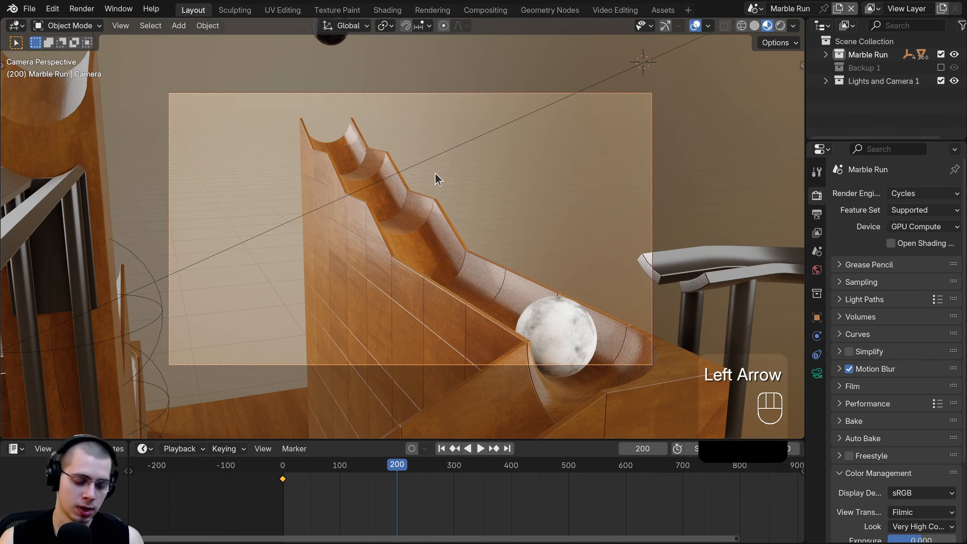
key("g")
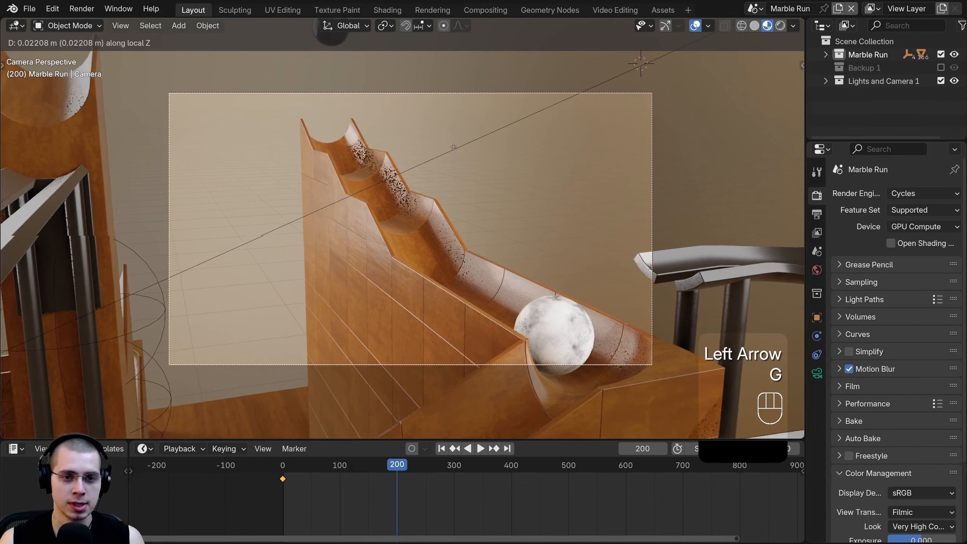
left_click(463, 202)
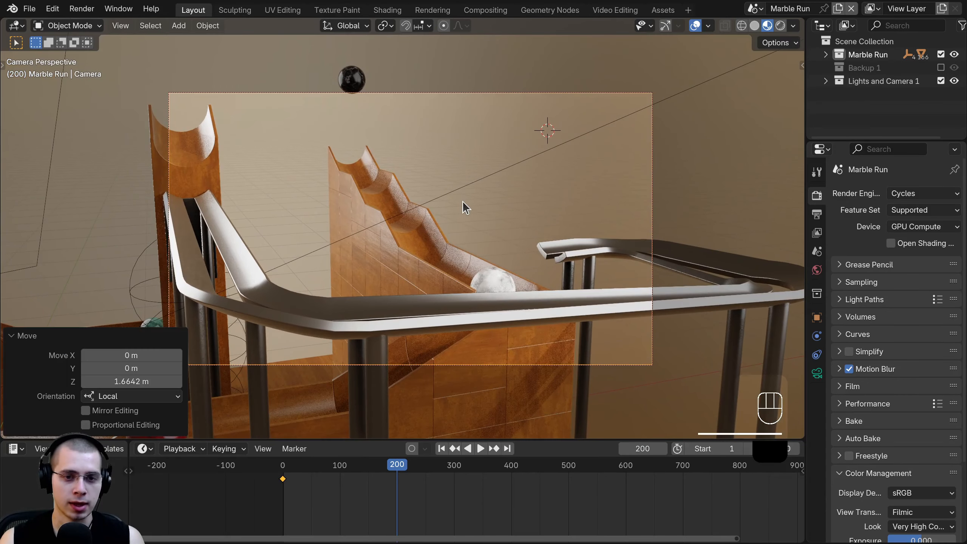
key("k")
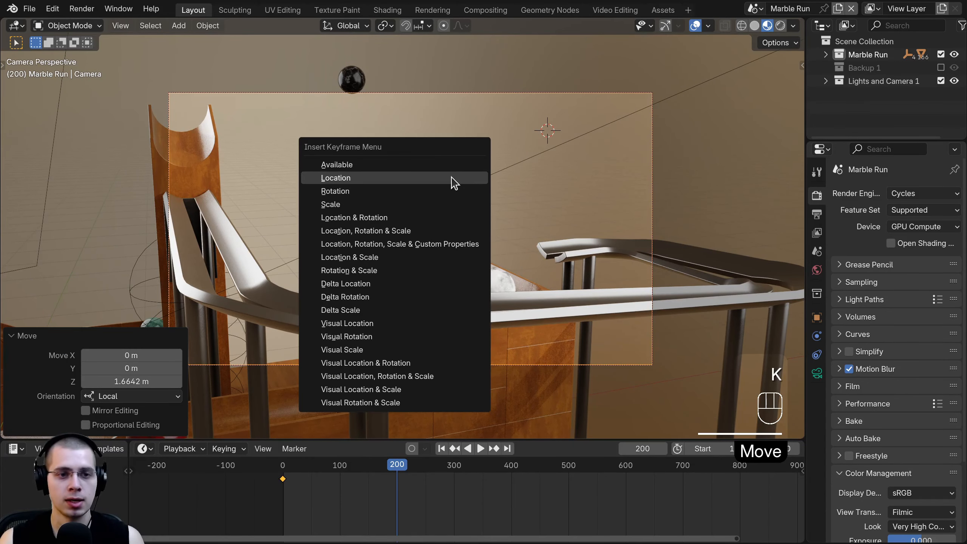
left_click(421, 182)
- Play the camera move and select all keyframes with both keys visible in the timeline
key("space")
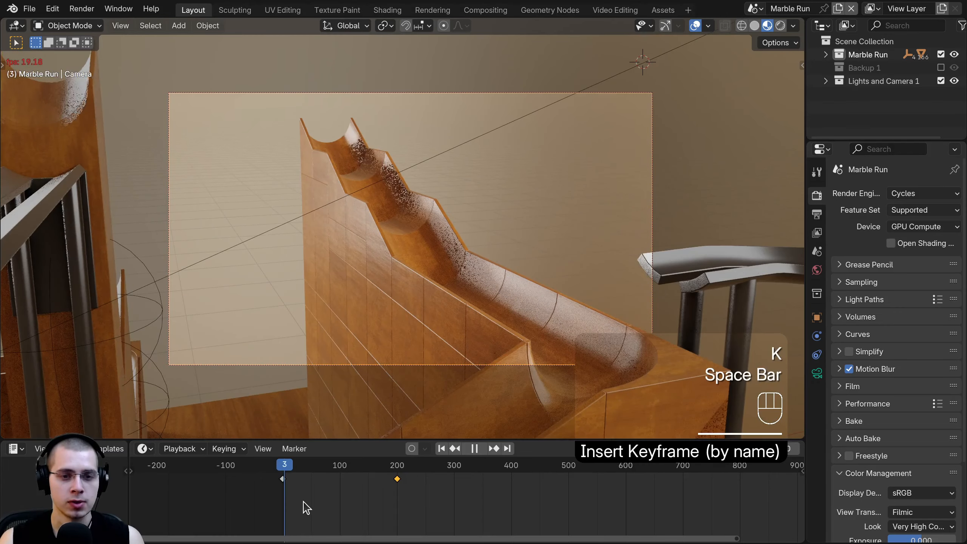
scroll(396, 526, "up", 6)
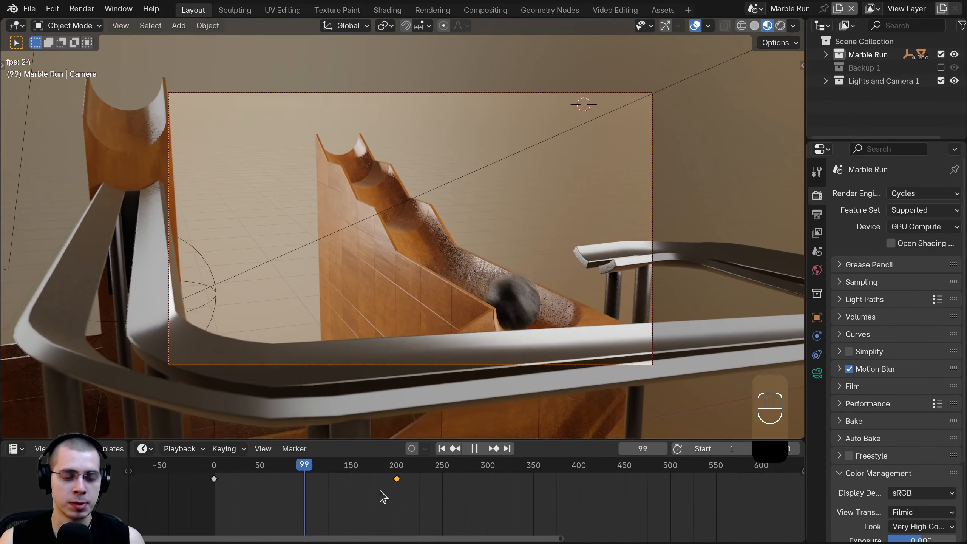
key("a")
key("a")
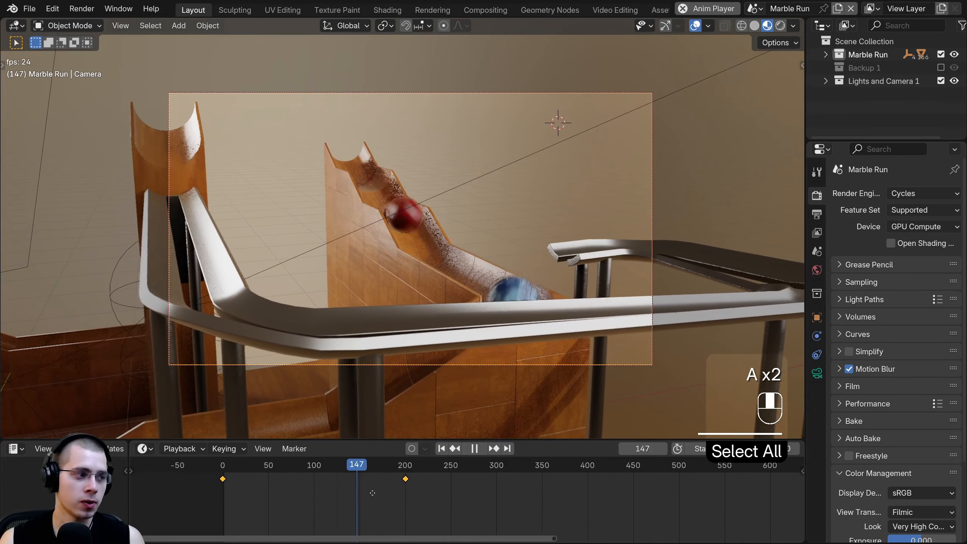
middle_click_drag(330, 500, 386, 498)
scroll(388, 499, "up", 1)
key("space")
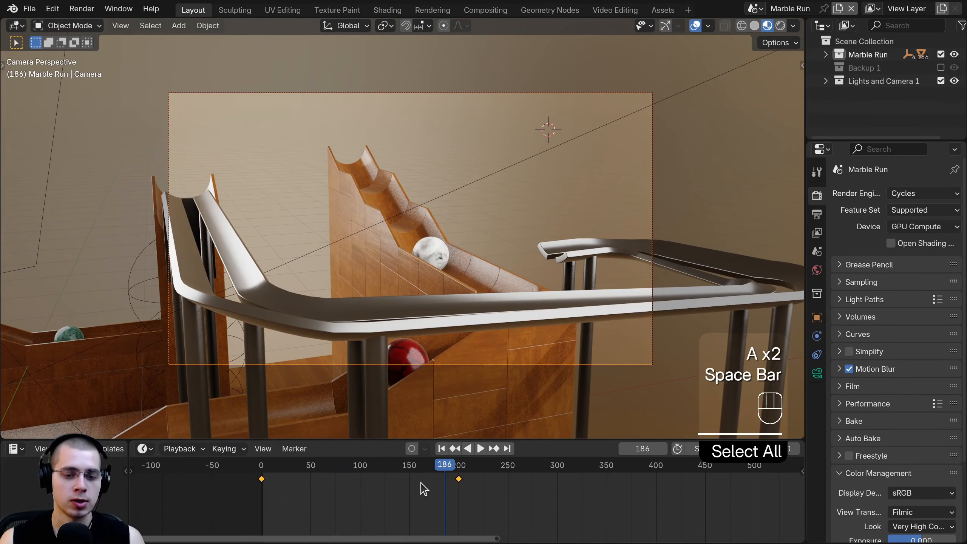
key("t")
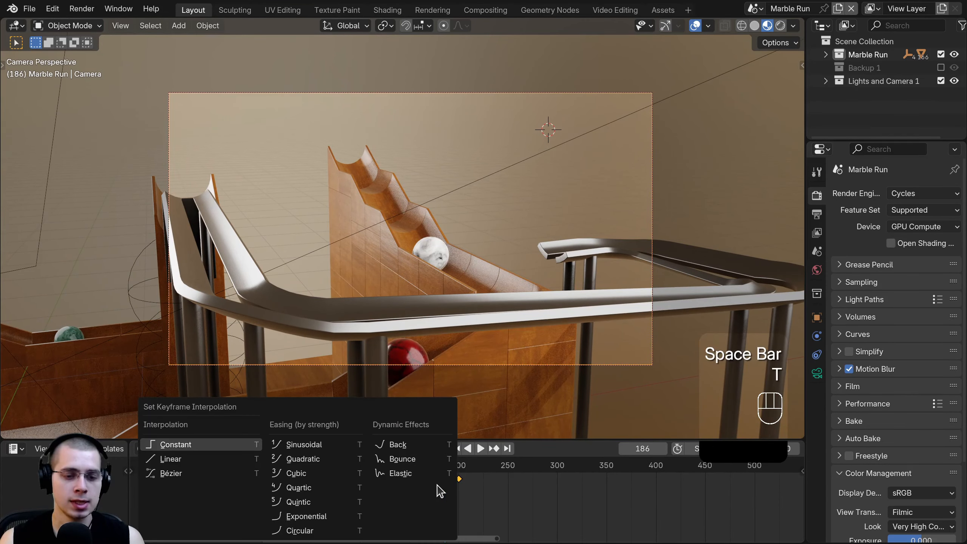
- Set the camera keyframes to Linear interpolation and play back to frame 201
left_click(214, 459)
key("space")
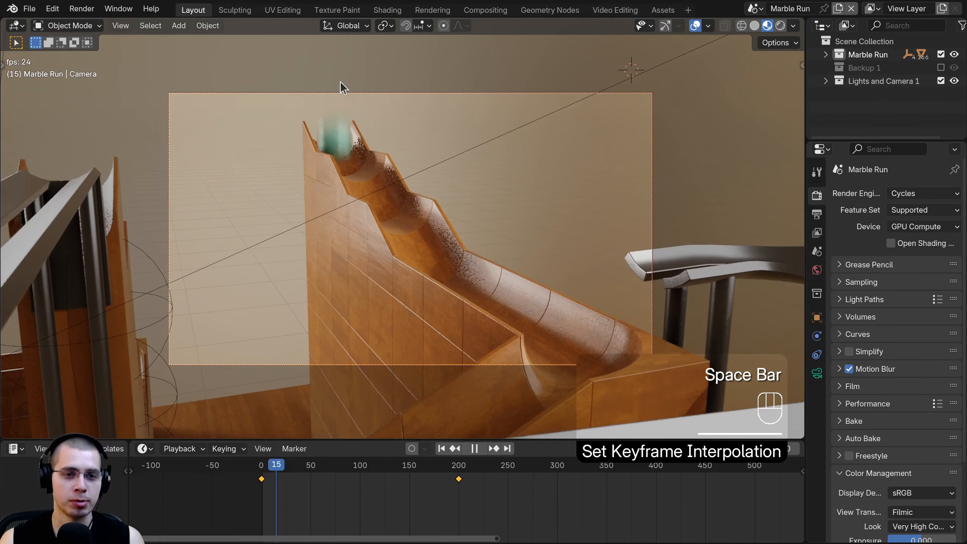
middle_click_drag(416, 514, 389, 509)
scroll(392, 514, "up", 3)
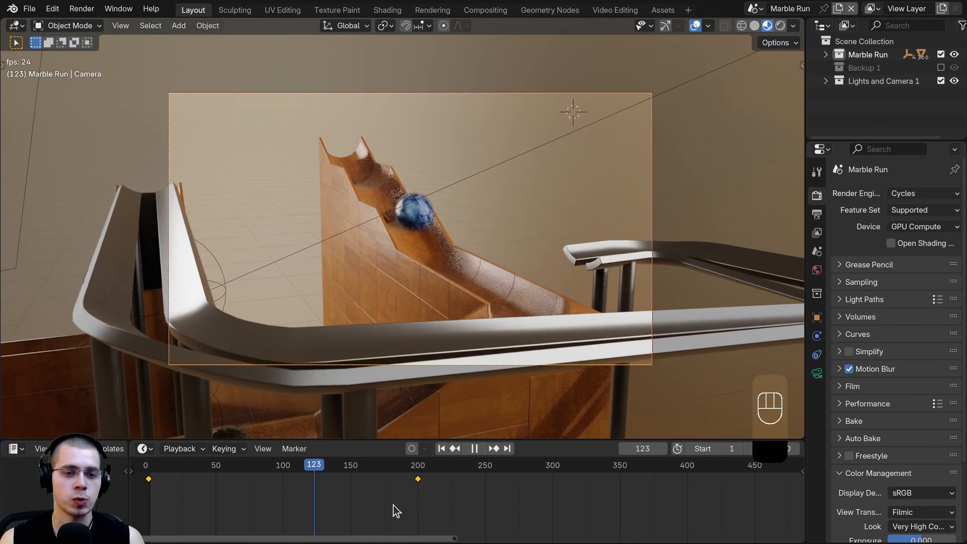
scroll(398, 502, "up", 2)
left_click(402, 488)
key("space")
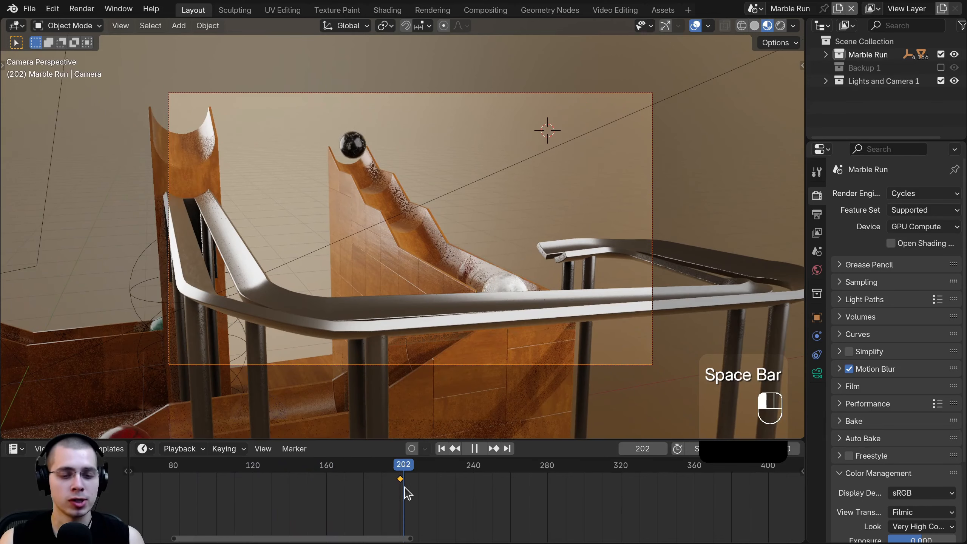
- Step between frames 200 and 201 and orbit the view over the marble run
key("Left")
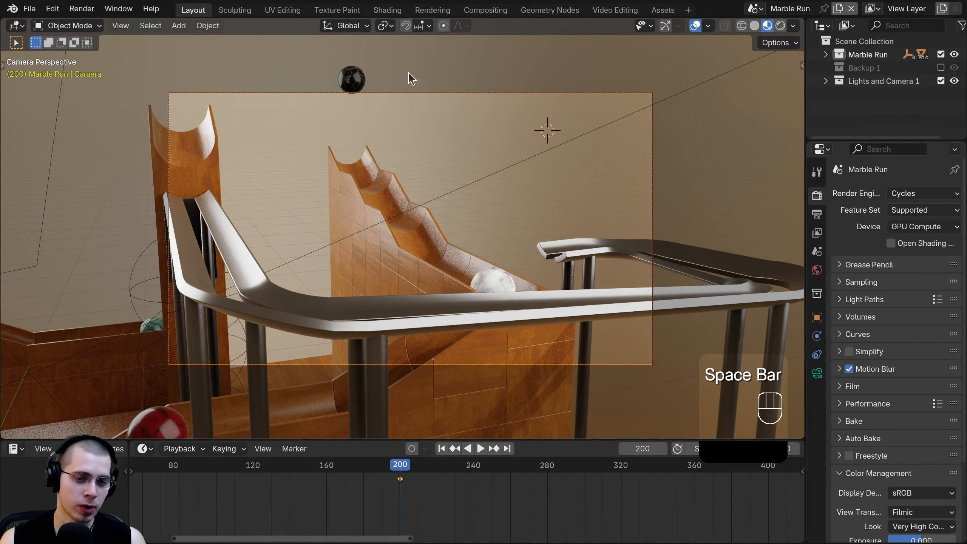
left_click(401, 483)
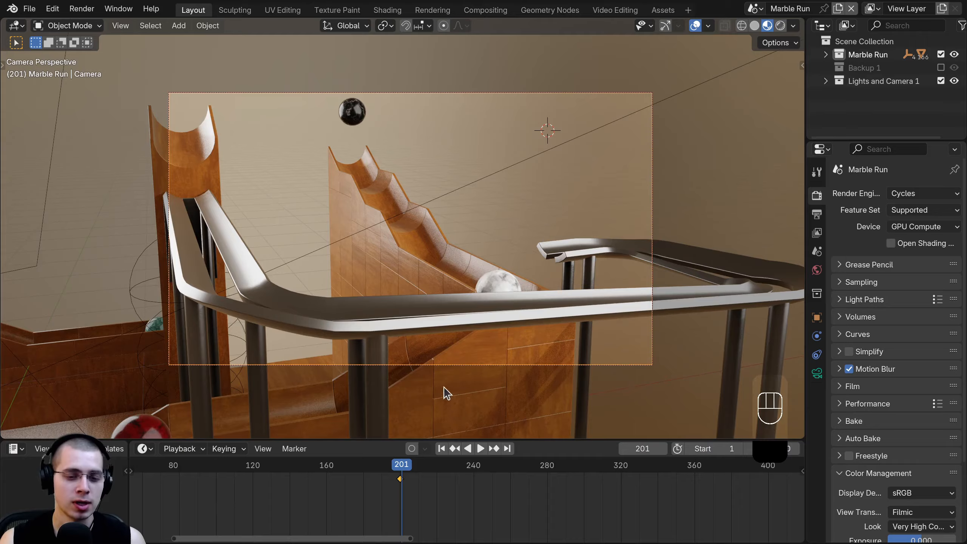
scroll(445, 392, "up", 2)
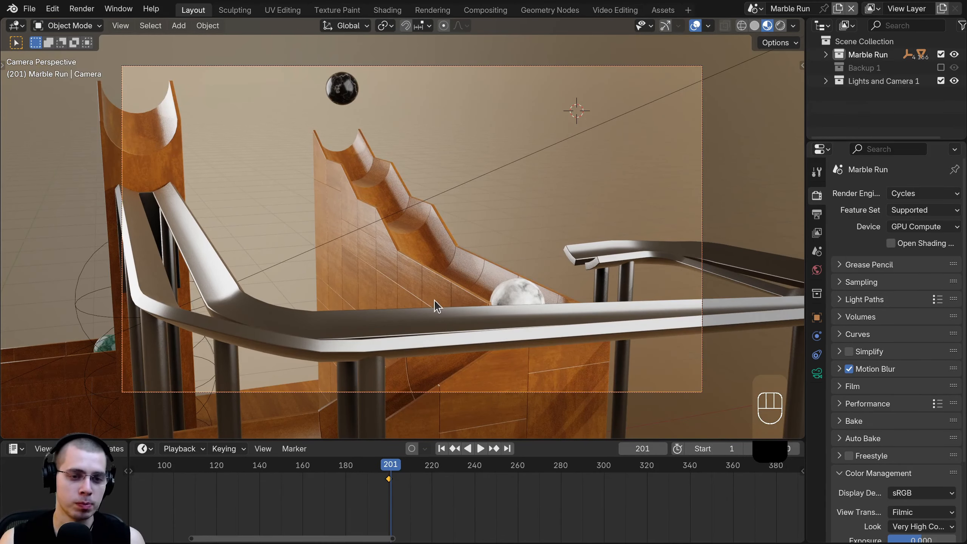
middle_click_drag(435, 301, 482, 217)
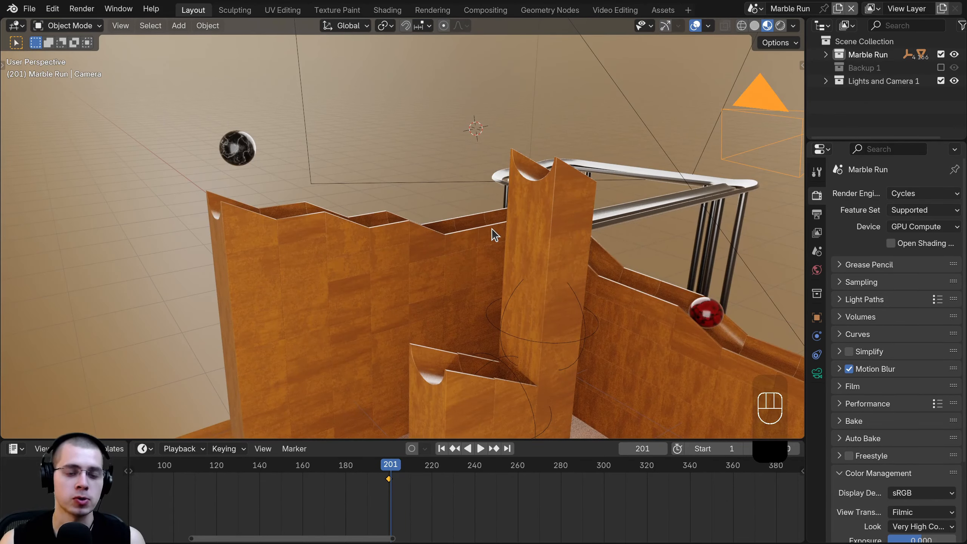
- Look through the camera with Numpad 0, go to frame 200 and bind Camera to a marker with Ctrl+B
key("KP_0")
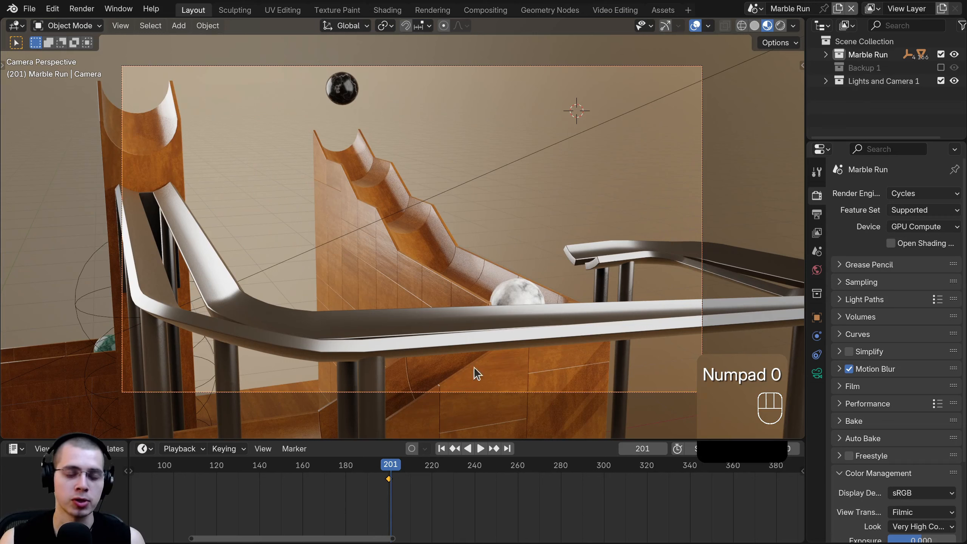
scroll(445, 526, "up", 1)
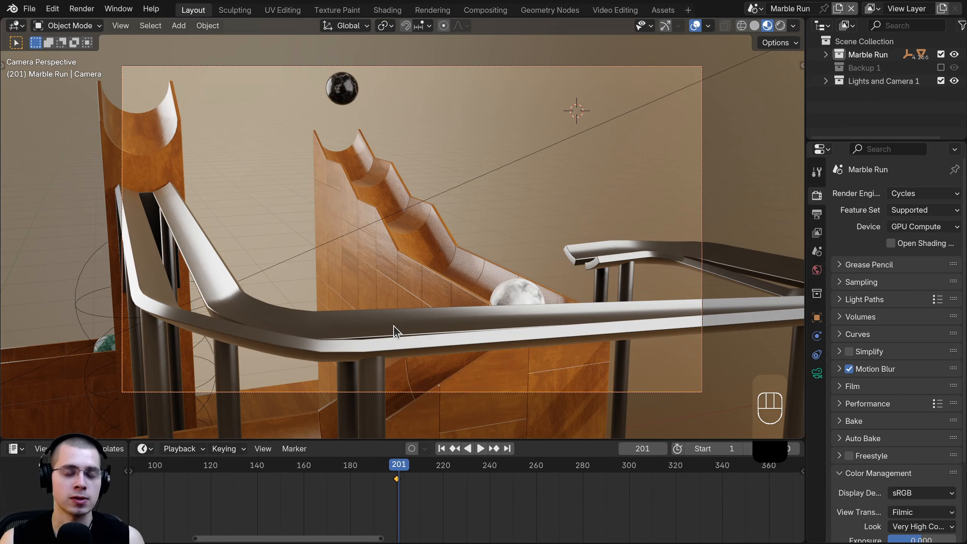
scroll(397, 506, "up", 3)
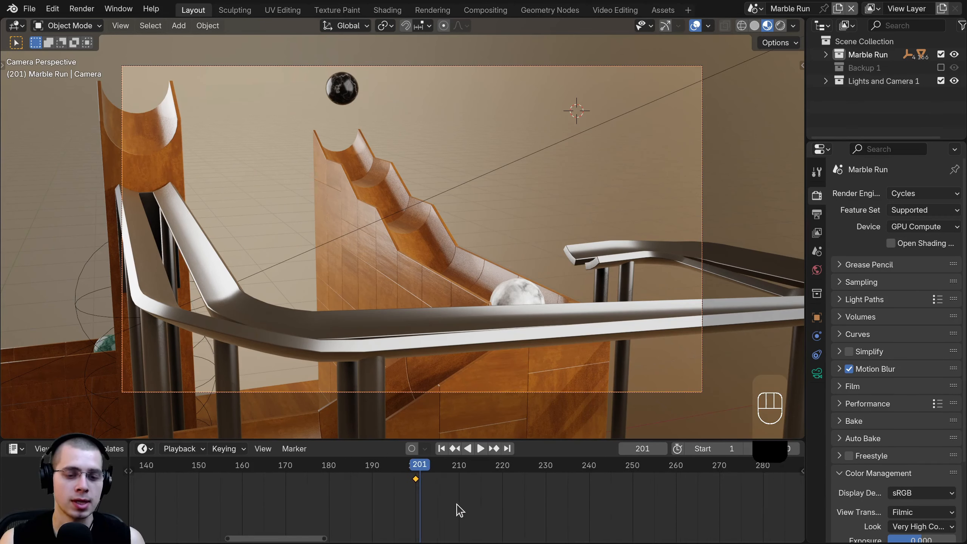
left_click(416, 511)
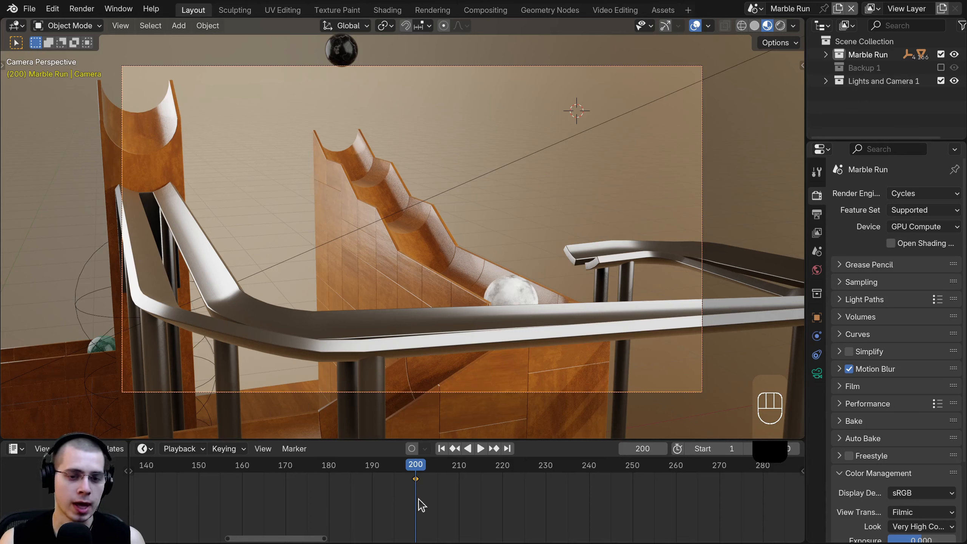
middle_click_drag(436, 506, 437, 506)
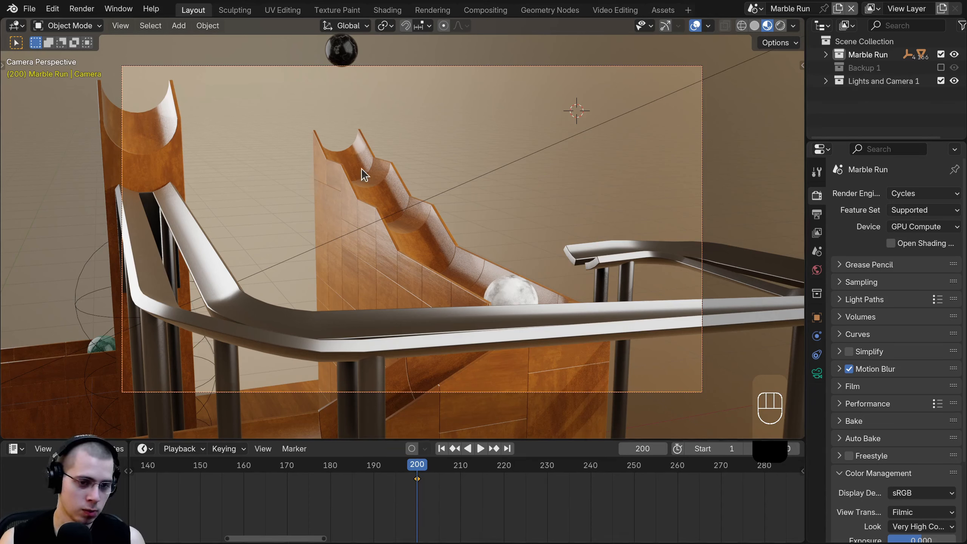
middle_click_drag(434, 506, 437, 507)
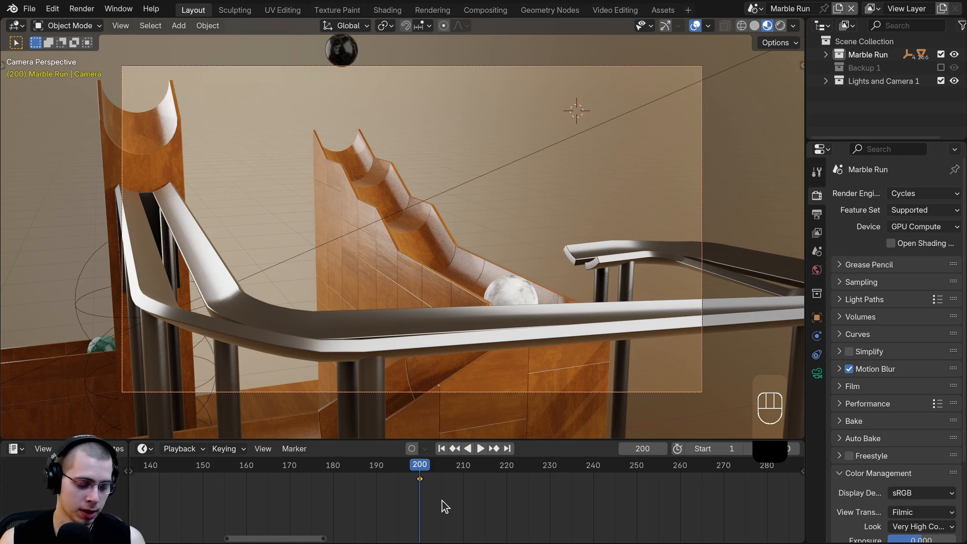
key("ctrl")
key("ctrl+b")
scroll(434, 517, "up", 4)
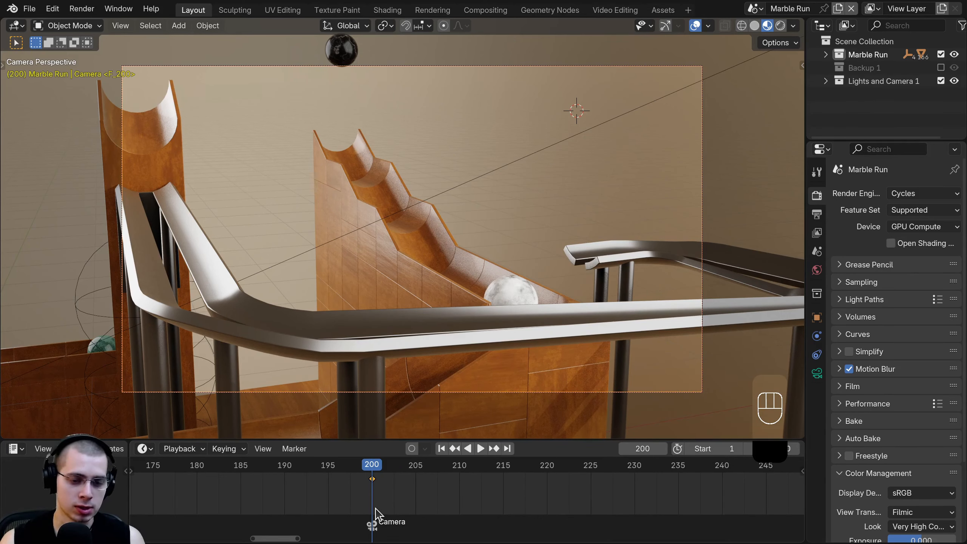
- At frame 201, duplicate the camera as Camera.001 and move it near the upper track
key("Right")
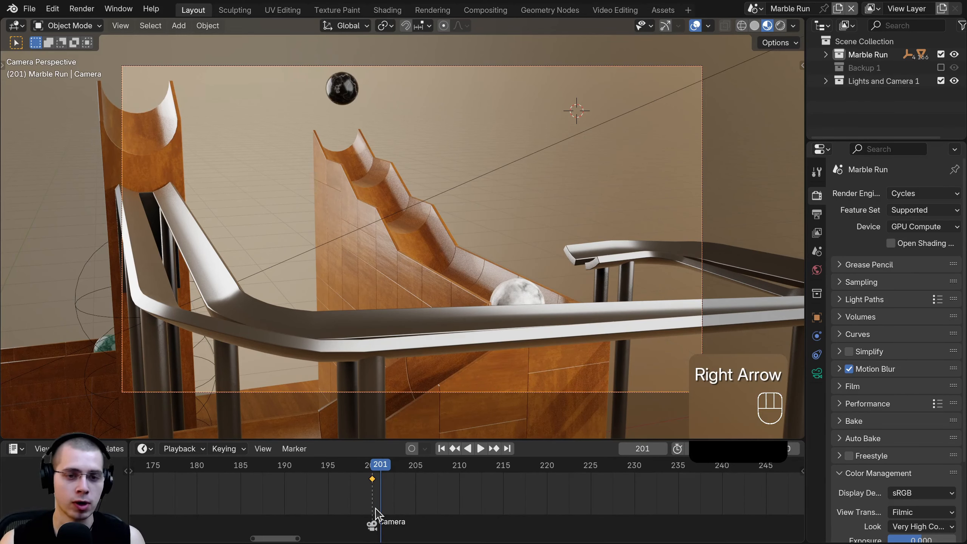
scroll(426, 309, "down", 2)
key("shift+d")
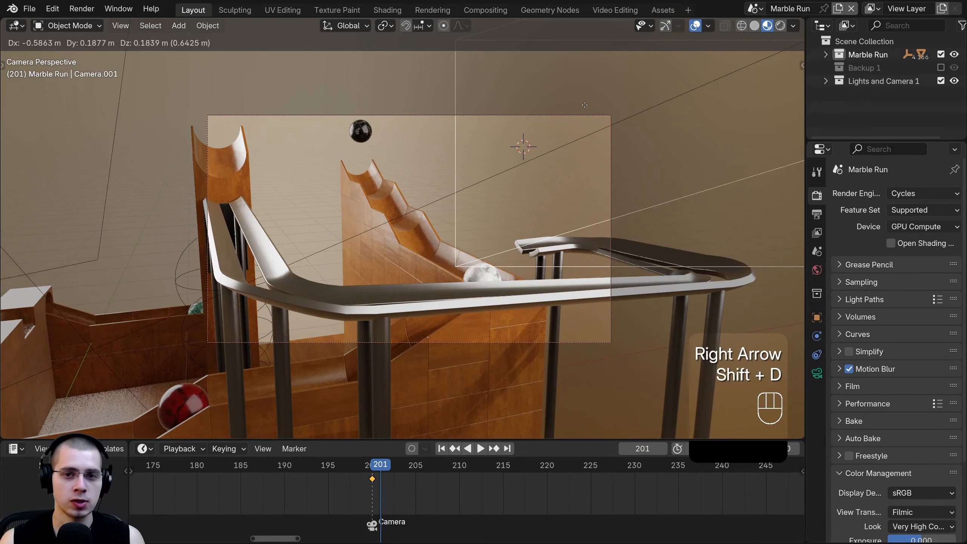
left_click(344, 202)
middle_click_drag(344, 202, 516, 215)
key("g")
left_click(517, 214)
scroll(516, 214, "down", 5)
key("g")
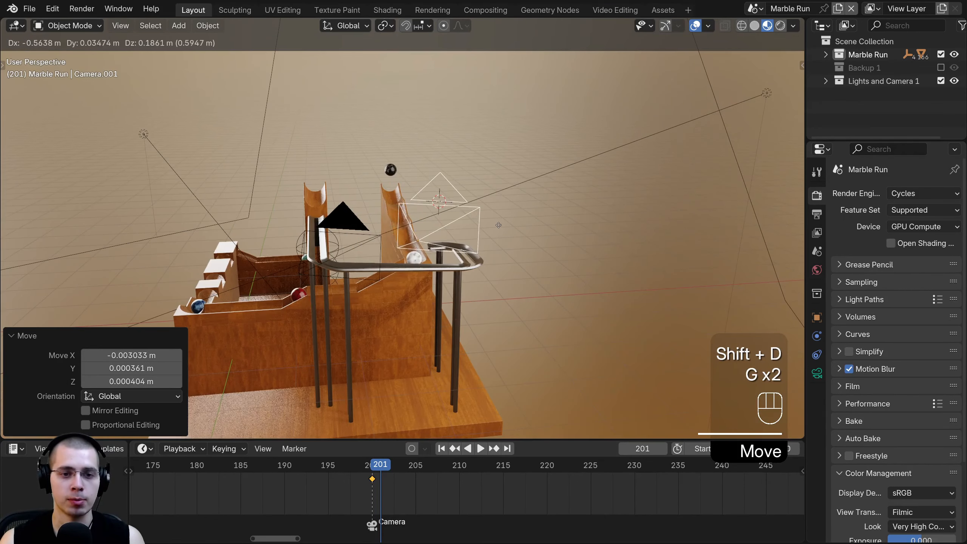
left_click(462, 254)
scroll(329, 513, "down", 6)
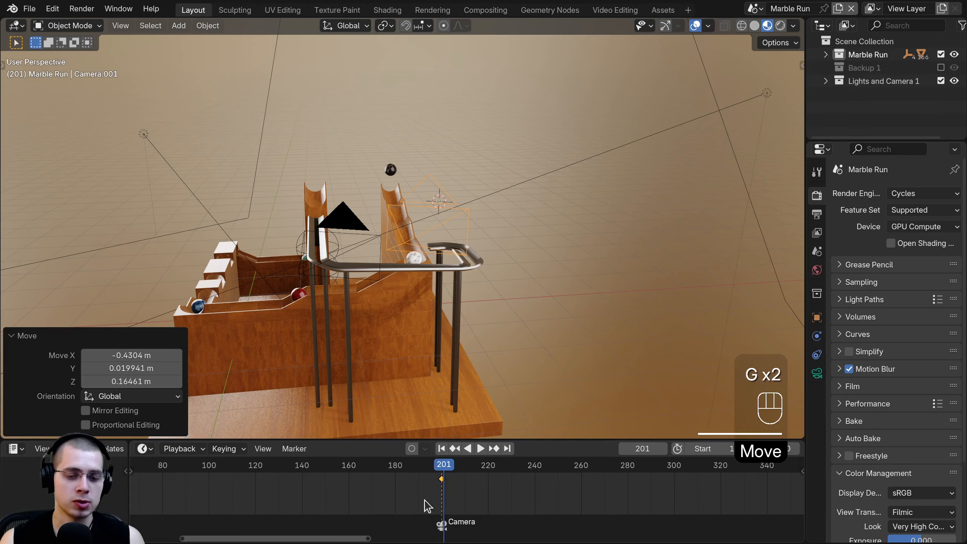
- Box-select and delete Camera.001's inherited keyframes at frames 0 and 201
key("a")
scroll(495, 503, "down", 2)
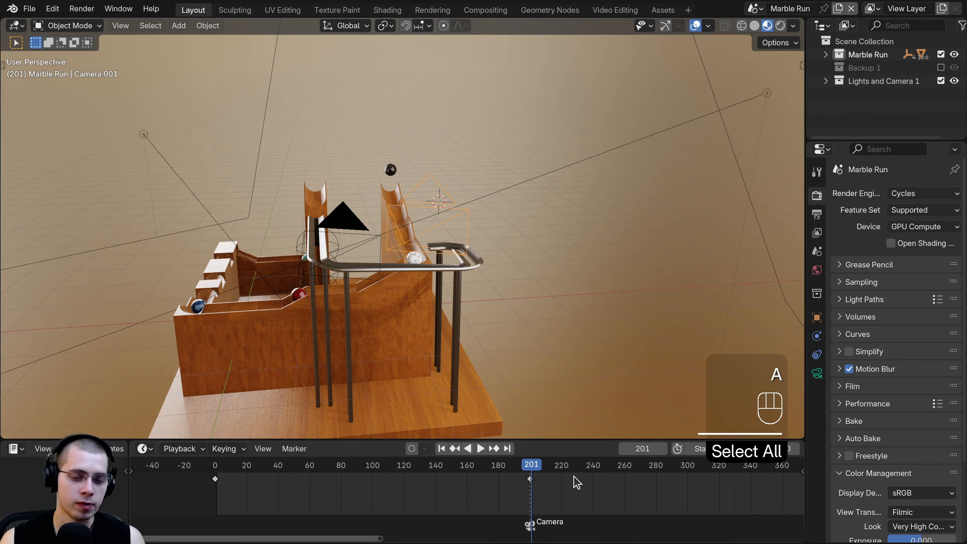
key("b")
left_click_drag(572, 476, 204, 506)
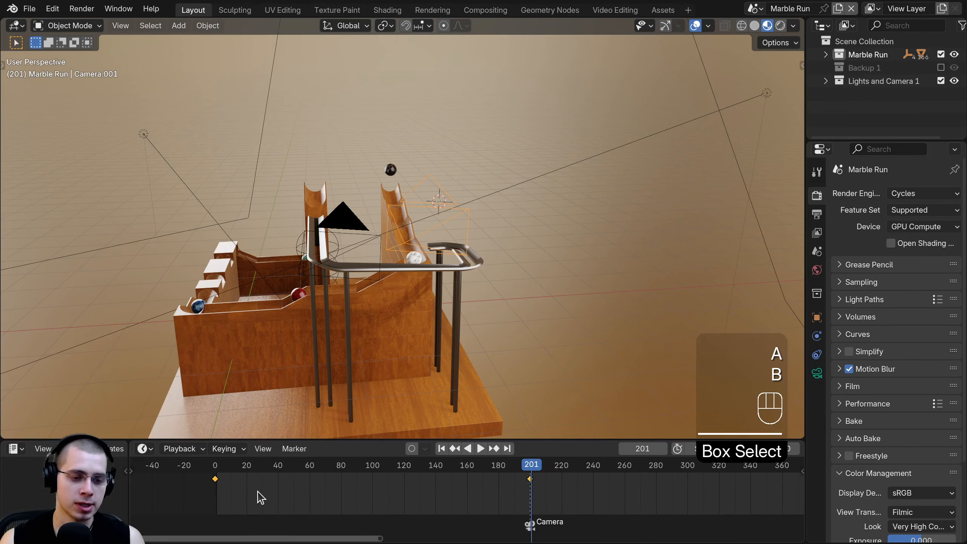
key("x")
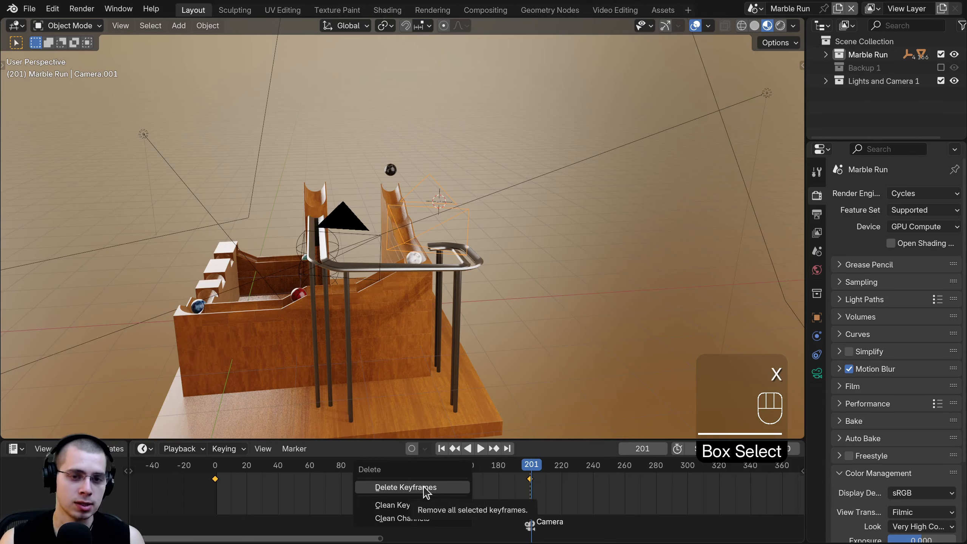
left_click(426, 487)
scroll(468, 174, "up", 7)
scroll(458, 168, "down", 4)
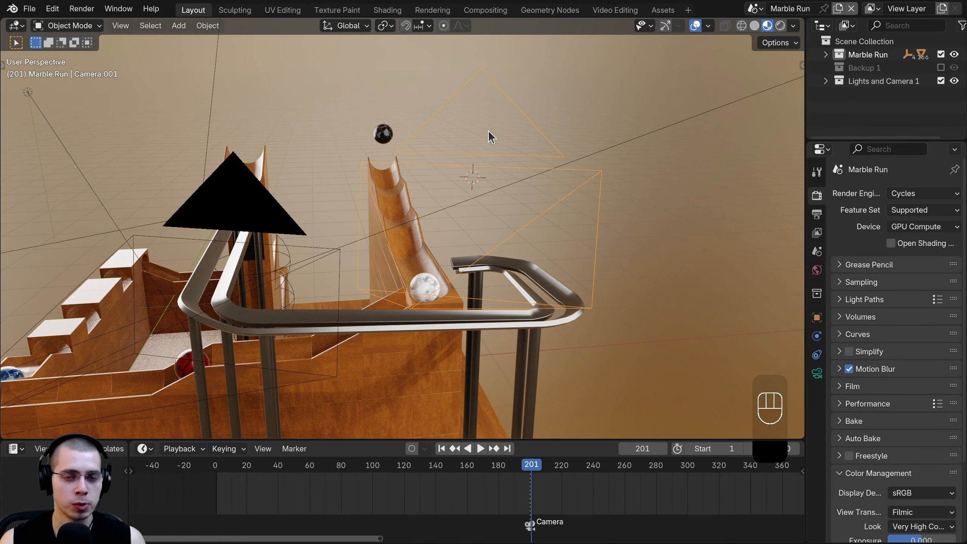
middle_click_drag(489, 132, 485, 137)
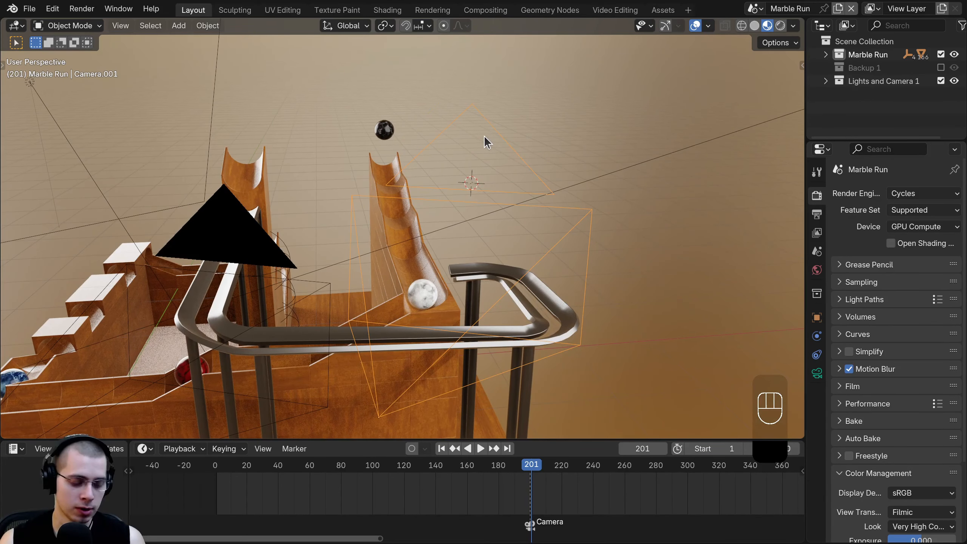
- Make Camera.001 active with Ctrl+Numpad 0 and bind it to a marker at frame 201
key("ctrl+KP_0")
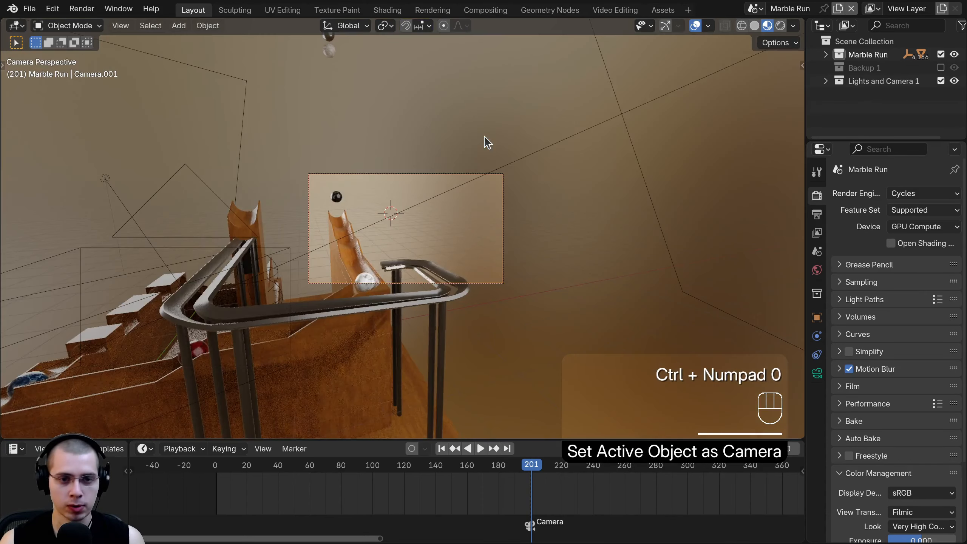
scroll(462, 246, "up", 4)
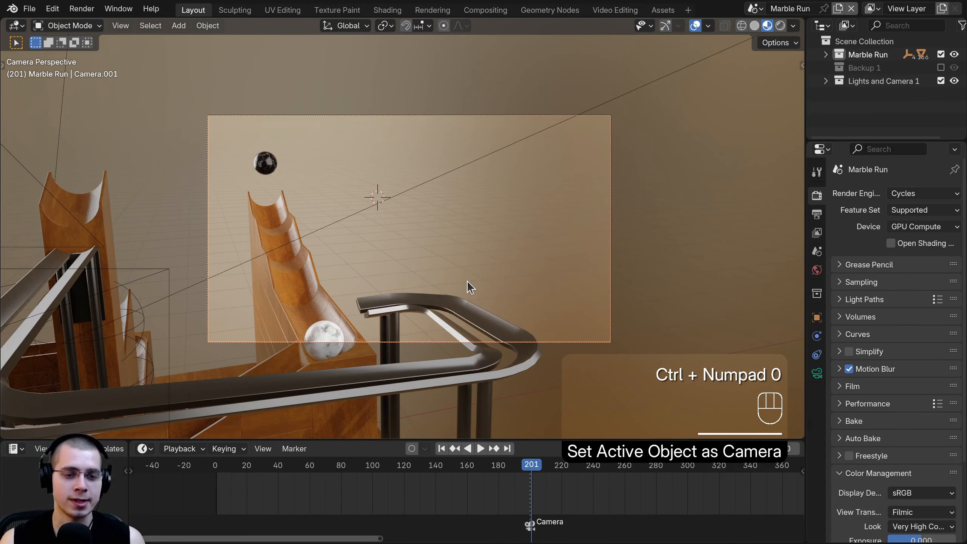
scroll(533, 518, "up", 3)
scroll(451, 164, "up", 2)
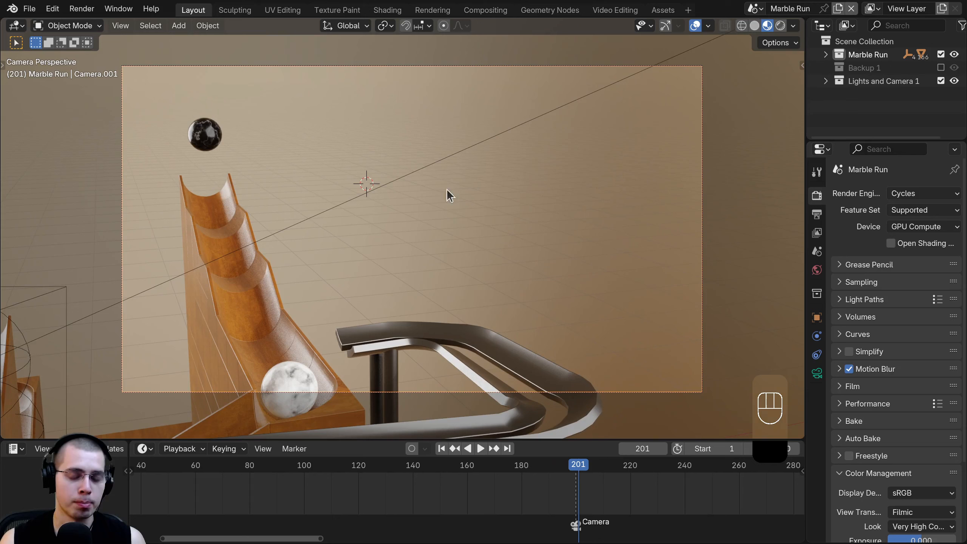
middle_click_drag(565, 503, 433, 505)
scroll(432, 506, "up", 2)
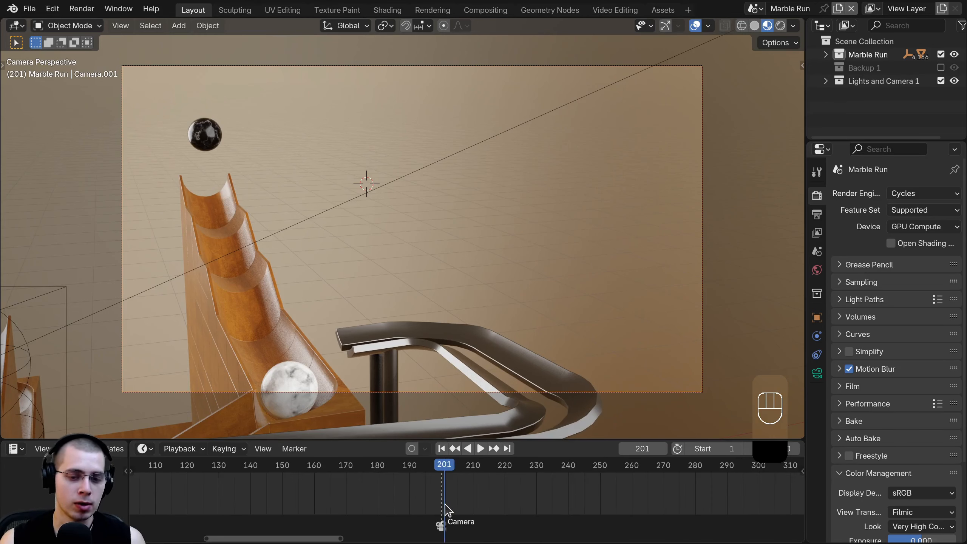
scroll(466, 499, "up", 1)
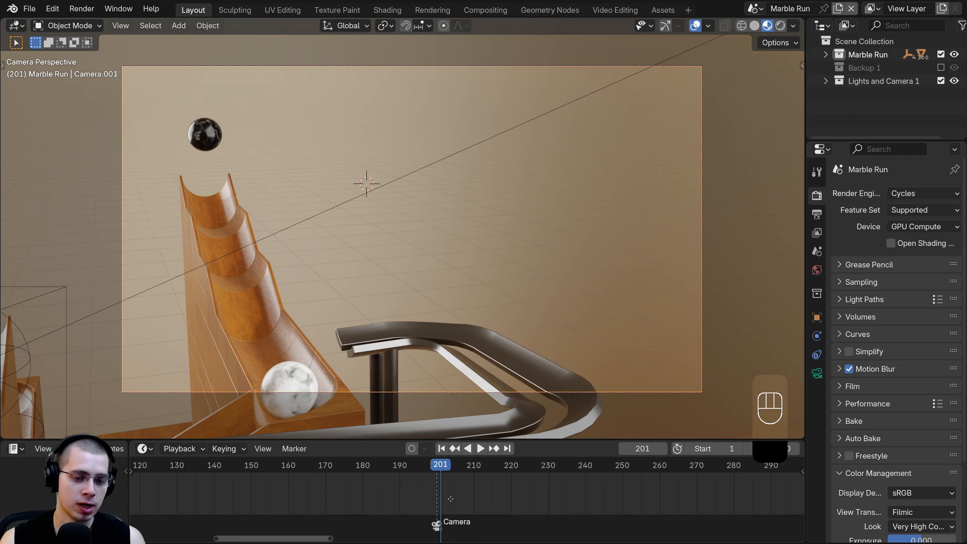
middle_click_drag(450, 498, 456, 501)
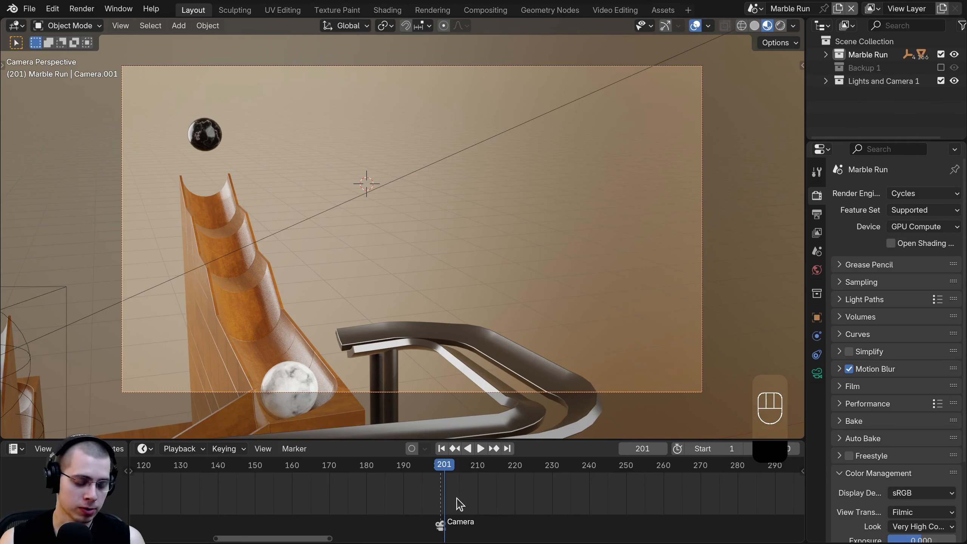
key("ctrl")
key("ctrl+b")
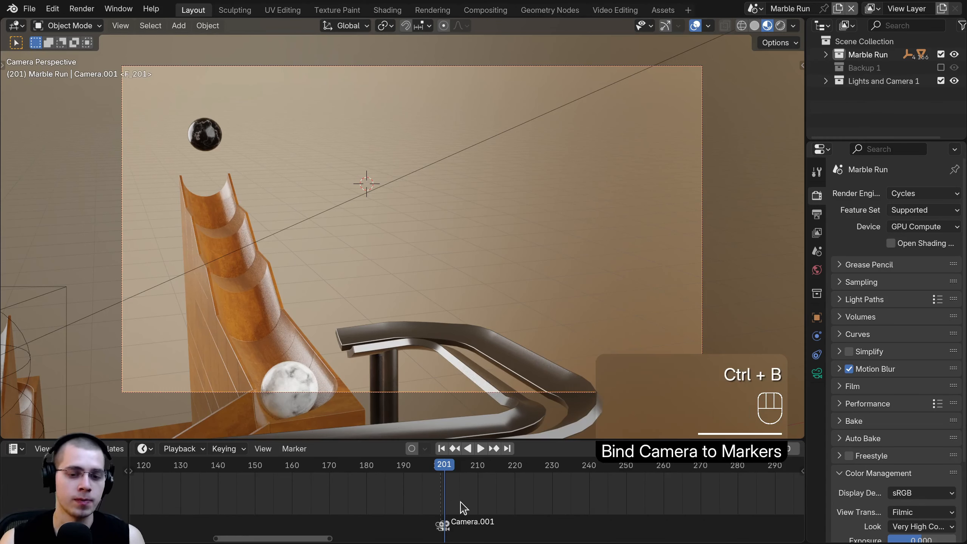
- Step frames around 201 to confirm the shot cuts to Camera.001
key("Left")
key("Left")
key("Left")
key("Left")
key("Left")
key("Left")
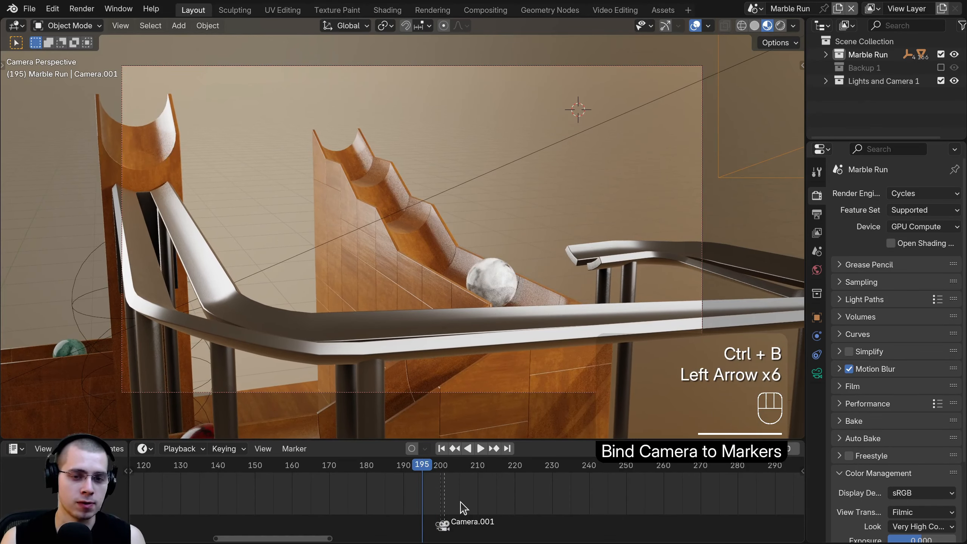
key("Right")
key("Right")
key("Right")
key("Right")
key("Right")
key("Right")
key("Right")
key("Left")
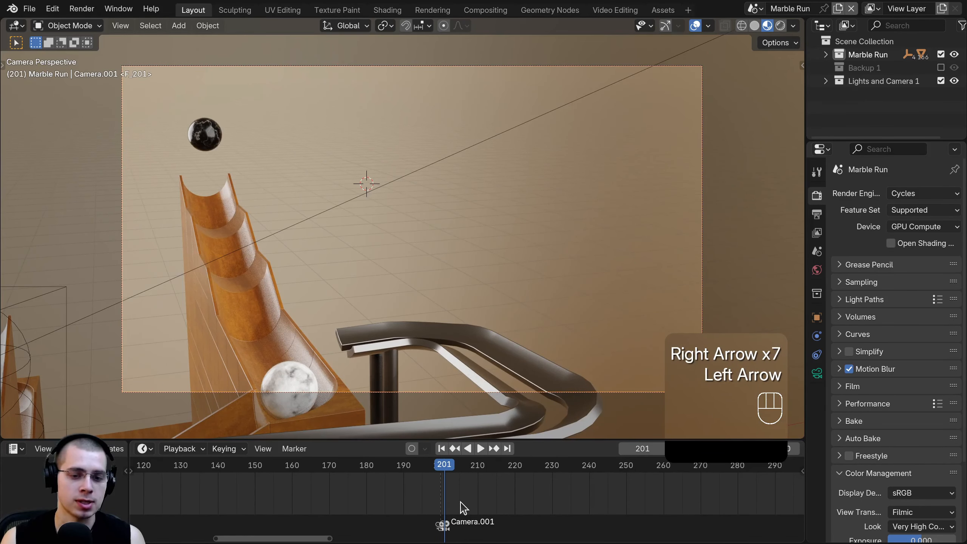
scroll(561, 196, "down", 4)
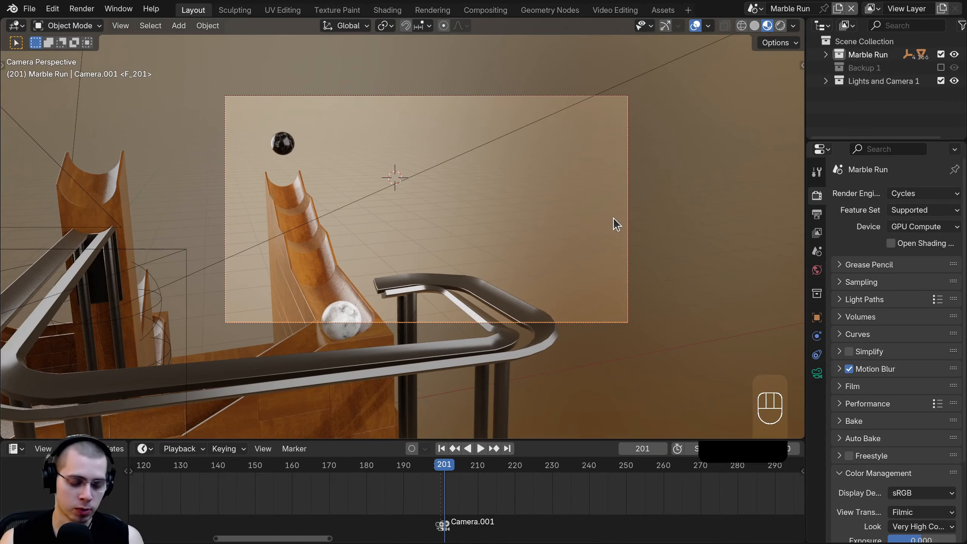
- Rotate and move Camera.001, turning it -11.9° and pushing it 0.71052 m along its depth axis
key("r")
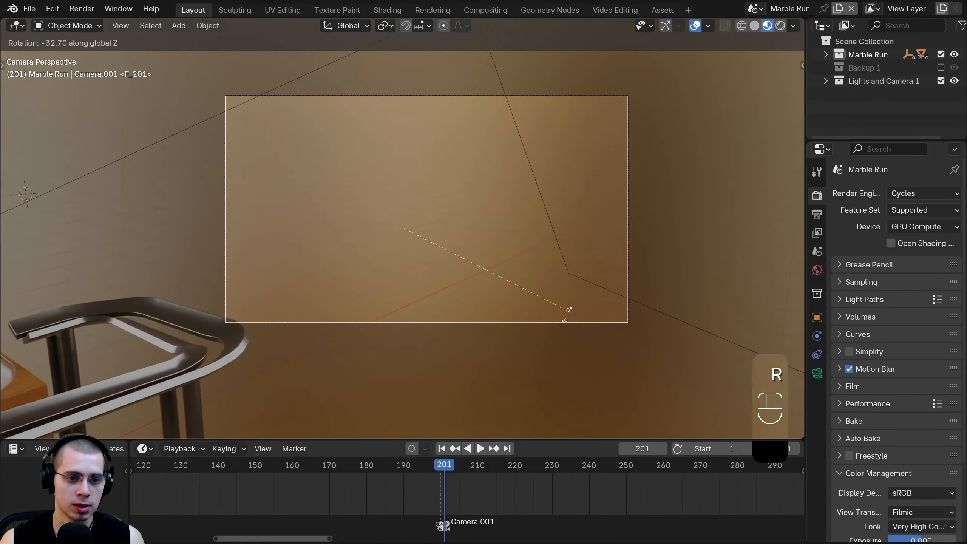
left_click(628, 174)
key("g")
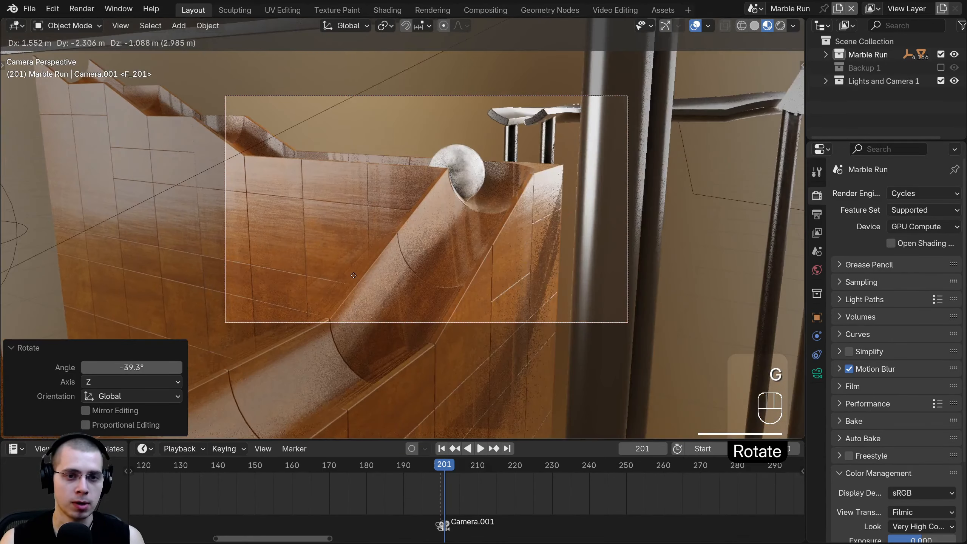
left_click(399, 281)
key("g")
key("g")
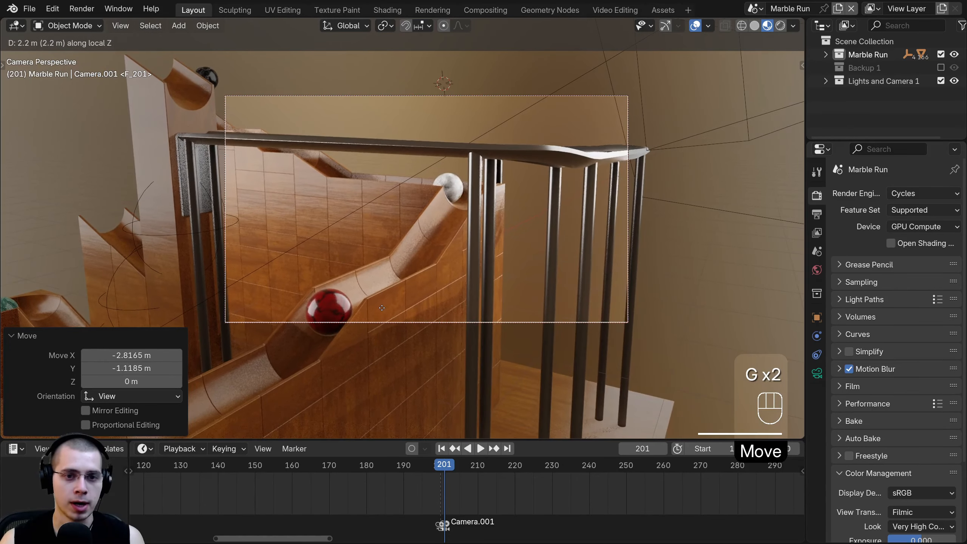
key("g")
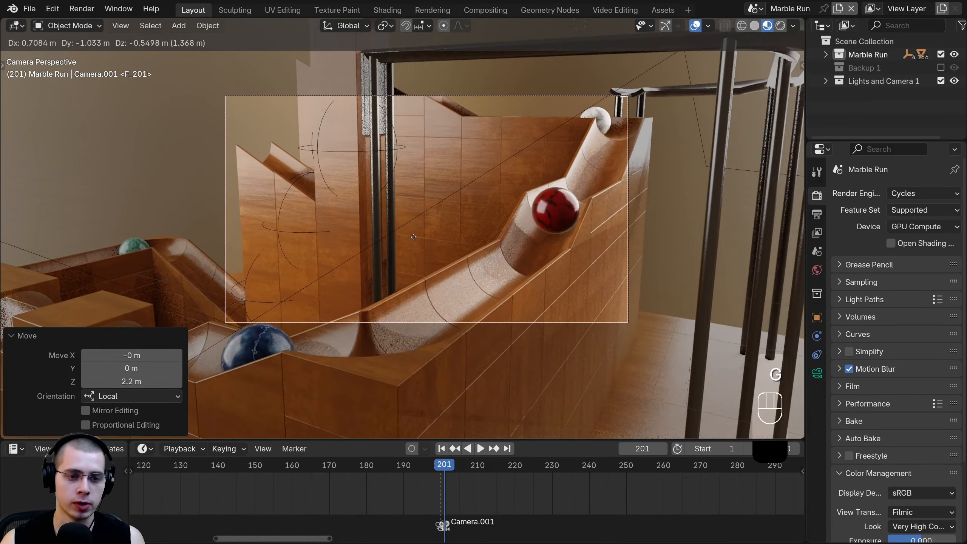
left_click(681, 145)
key("z")
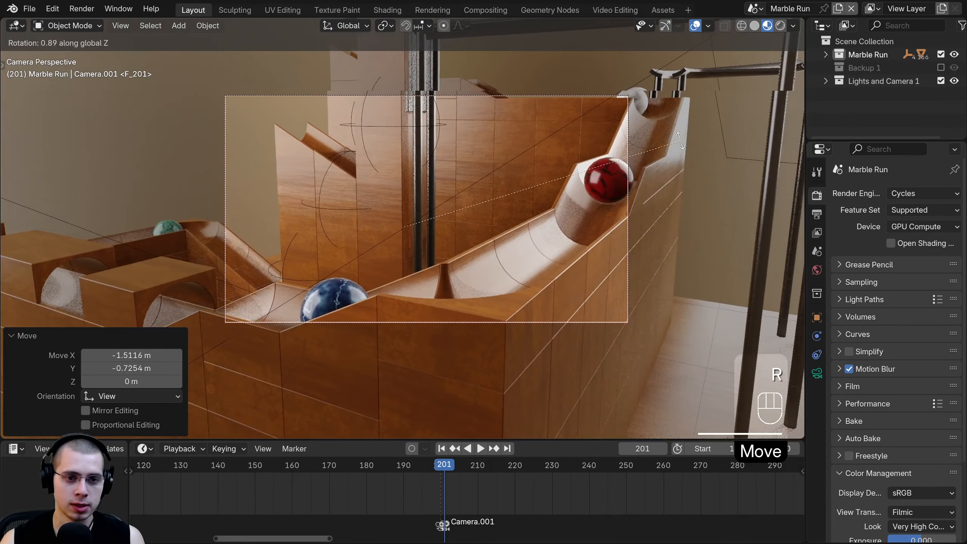
left_click(638, 100)
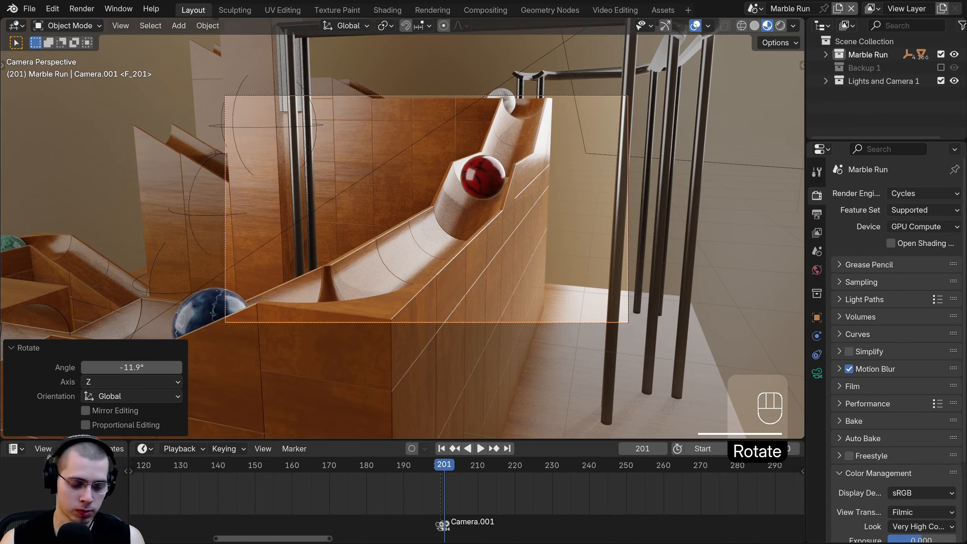
key("r")
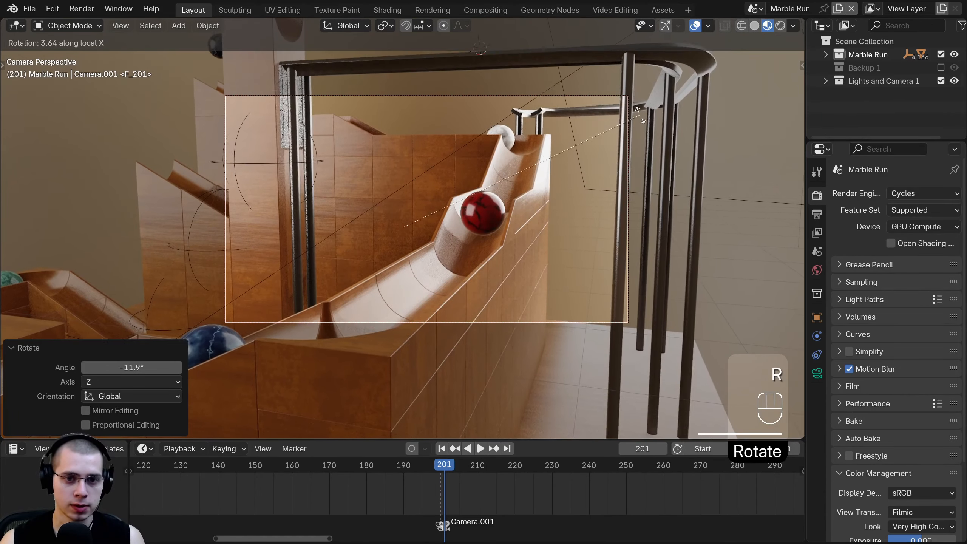
left_click(638, 120)
key("g")
left_click(621, 167)
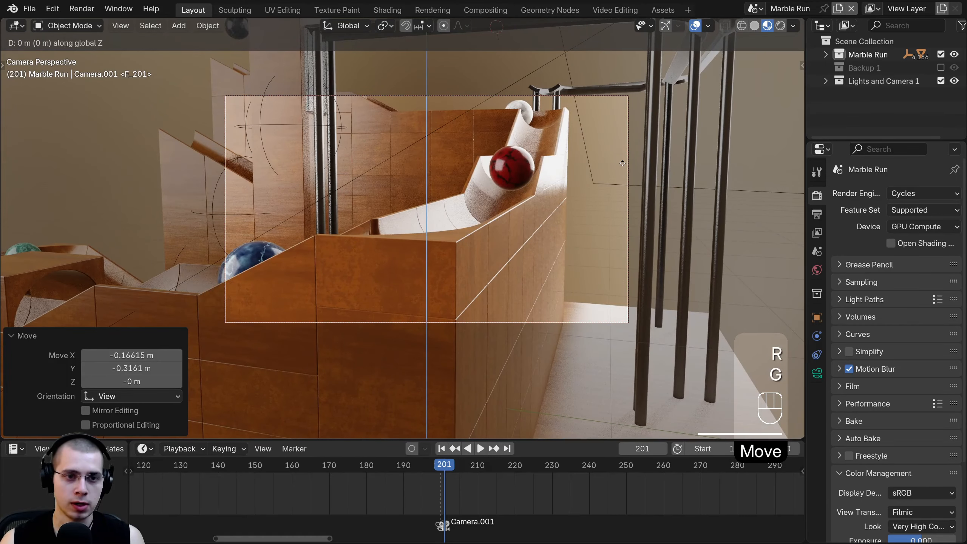
key("z")
left_click(634, 202)
- Refine the shot with a Z turn, an X tilt and depth pushes toward the marbles
key("r")
key("z")
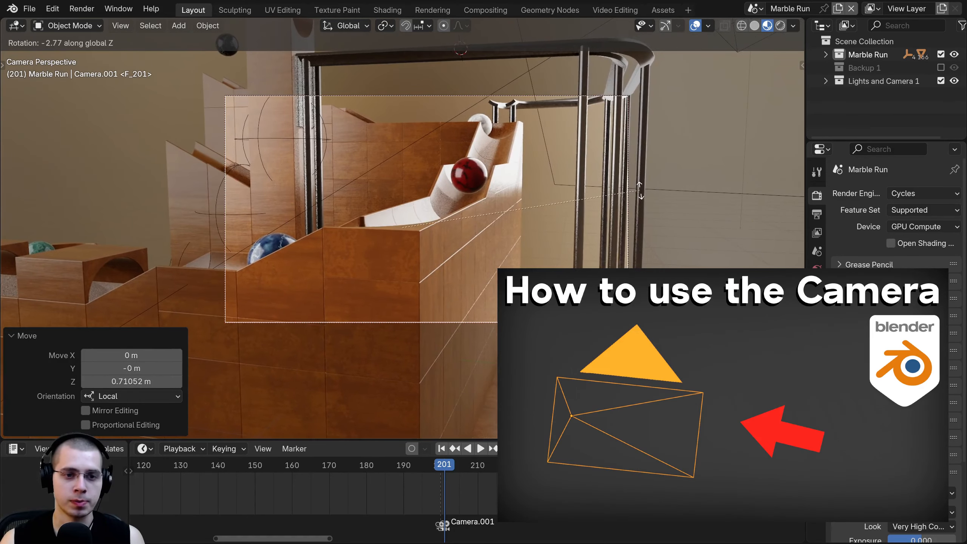
left_click(640, 189)
key("g")
left_click(609, 182)
key("r")
key("x")
key("x")
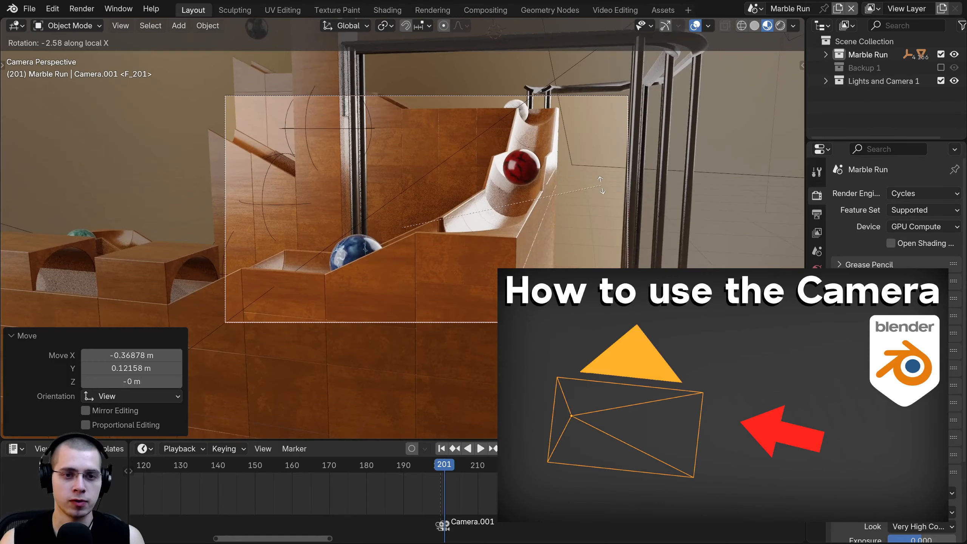
left_click(599, 183)
key("g")
left_click(601, 154)
key("g")
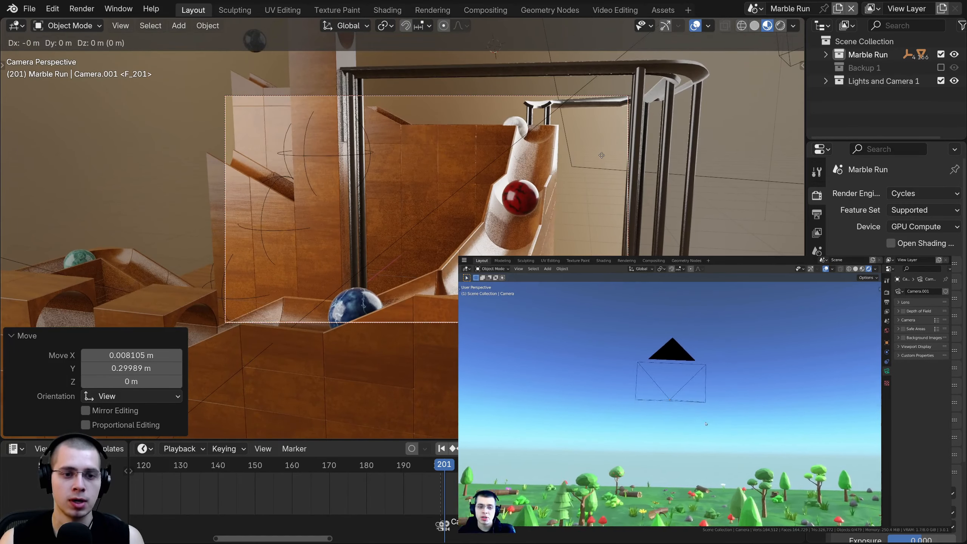
key("z")
key("z")
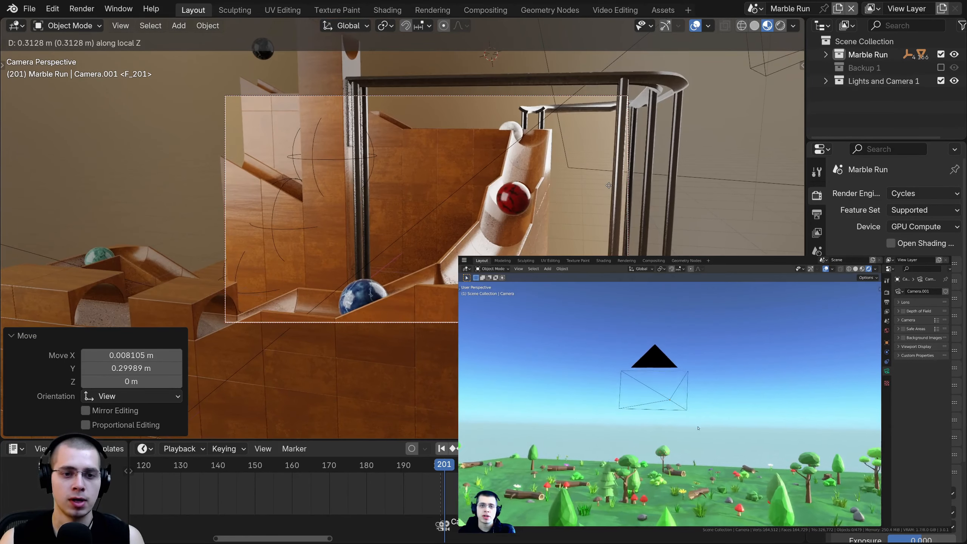
left_click(609, 185)
scroll(599, 152, "up", 2)
key("g")
left_click(600, 153)
middle_click_drag(567, 183, 566, 202, "shift")
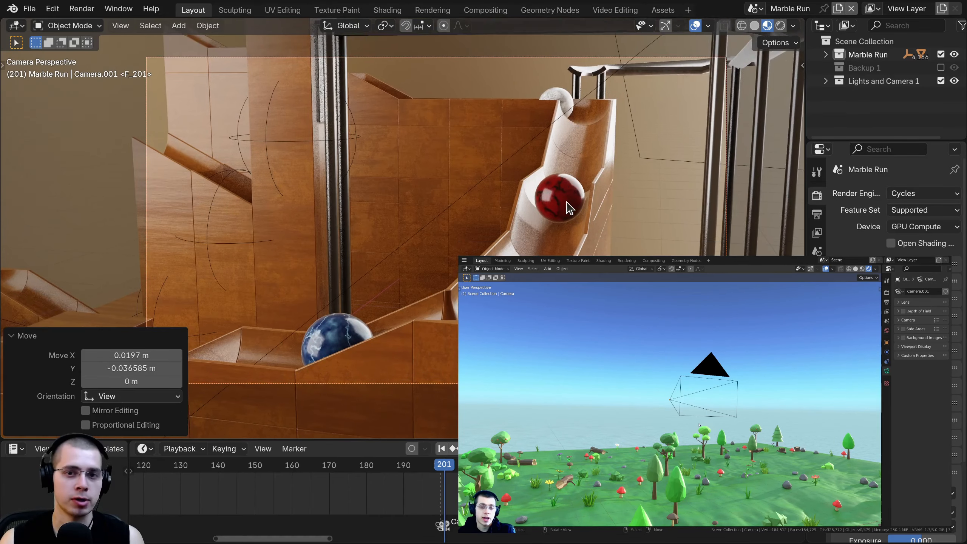
scroll(385, 214, "down", 1)
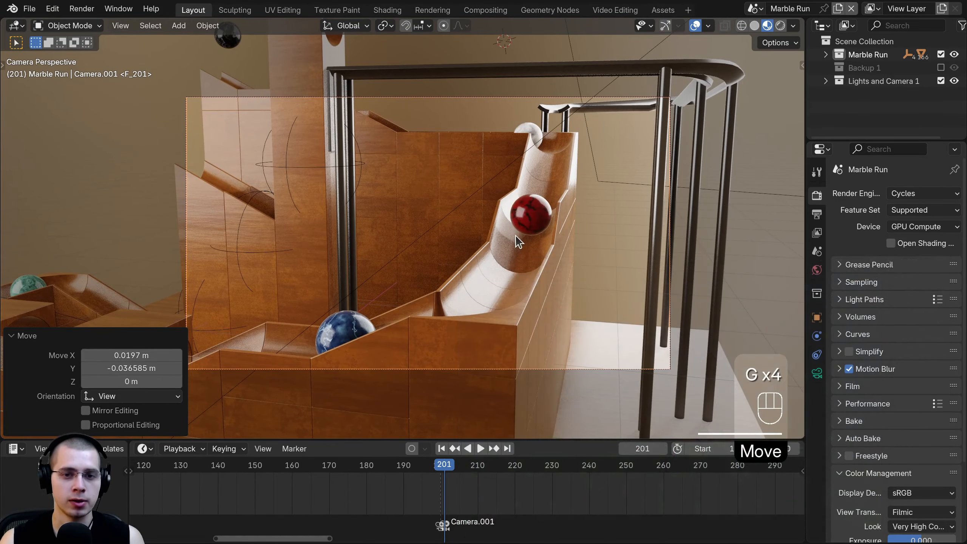
- Dolly closer to the marbles, tilt and lower the camera, then replay from about frame 173
key("g")
left_click(523, 185)
key("g")
left_click(529, 189)
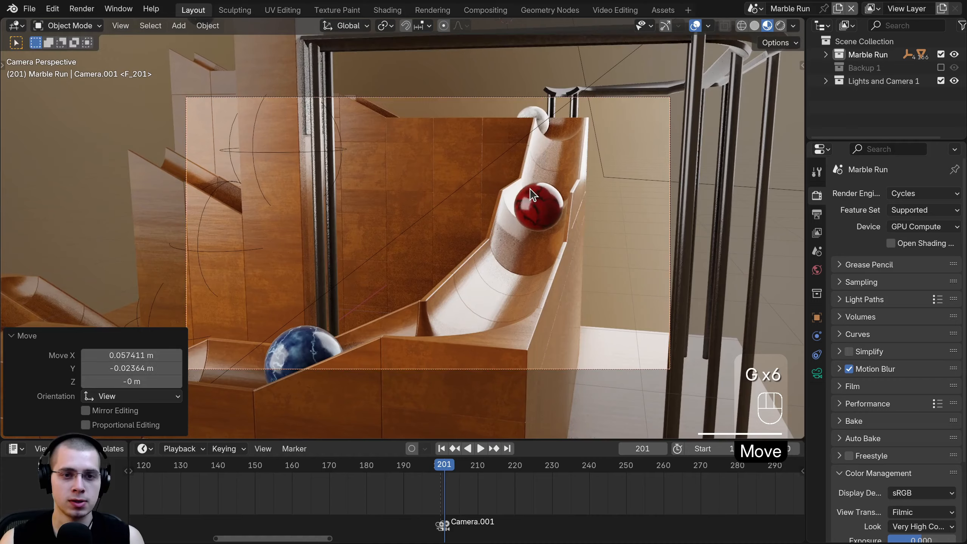
key("r")
key("x")
key("x")
left_click(528, 182)
key("g")
key("z")
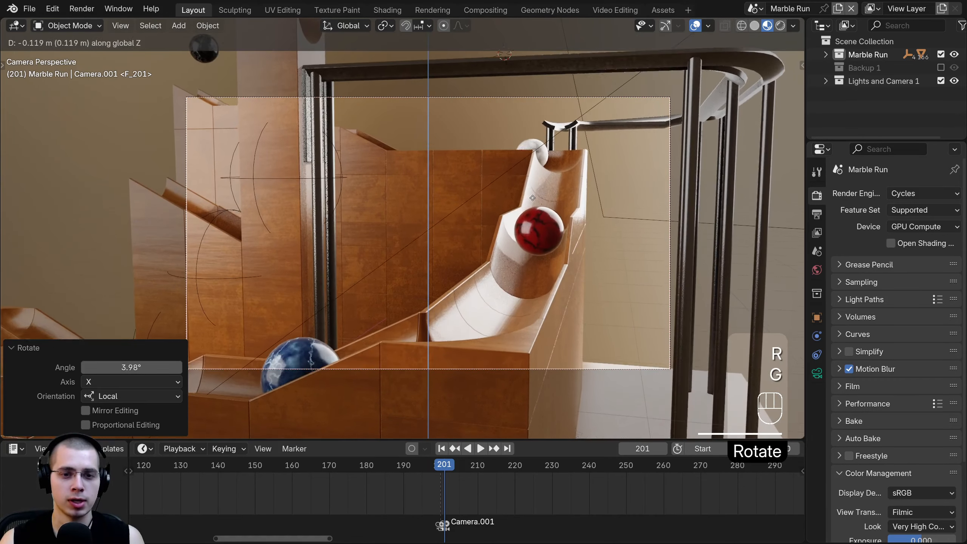
left_click(501, 507)
left_click_drag(455, 511, 342, 502)
key("space")
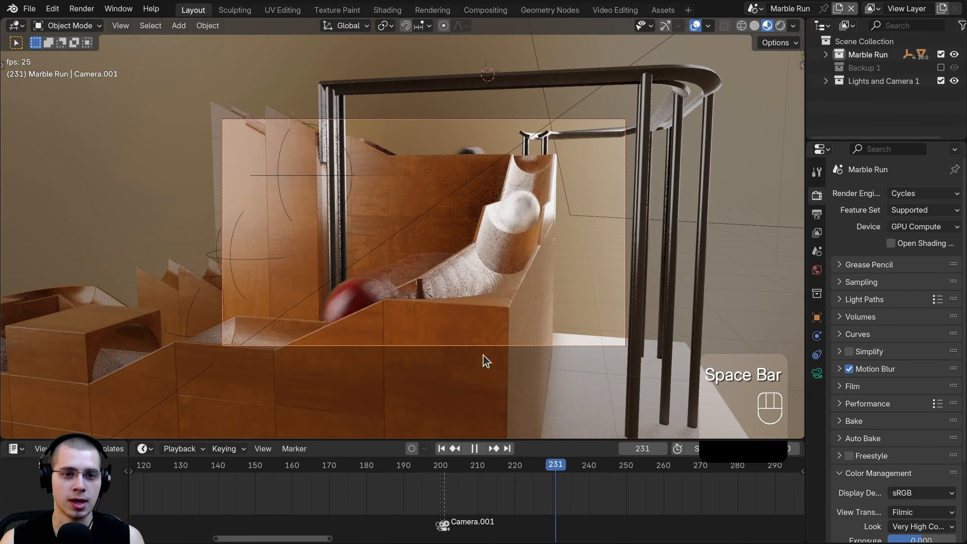
- Stop playback, return to frame 201 and nudge Camera.001 slightly sideways
scroll(427, 495, "down", 3)
key("space")
left_click_drag(391, 488, 393, 489)
key("g")
left_click(426, 158)
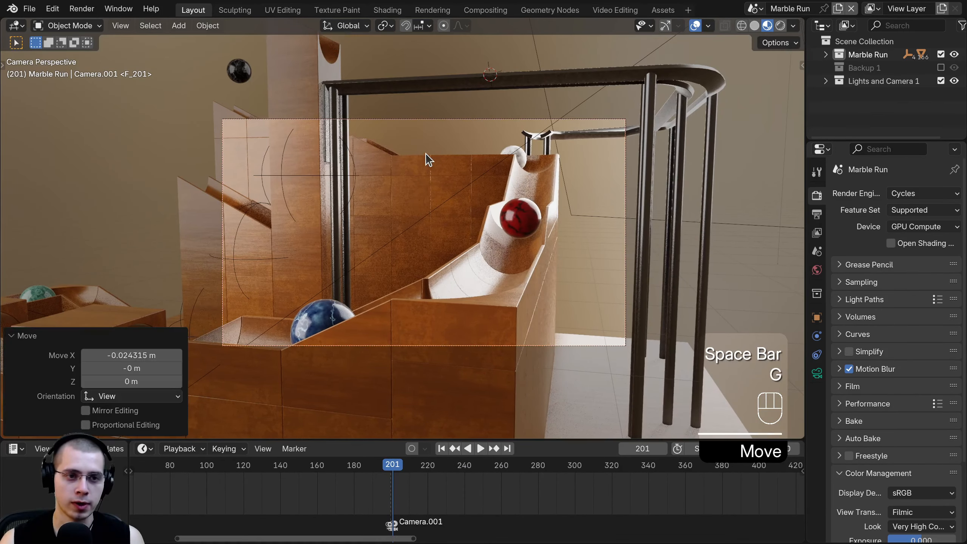
- Insert a Location keyframe for Camera.001 at frame 201 and play the animation
key("k")
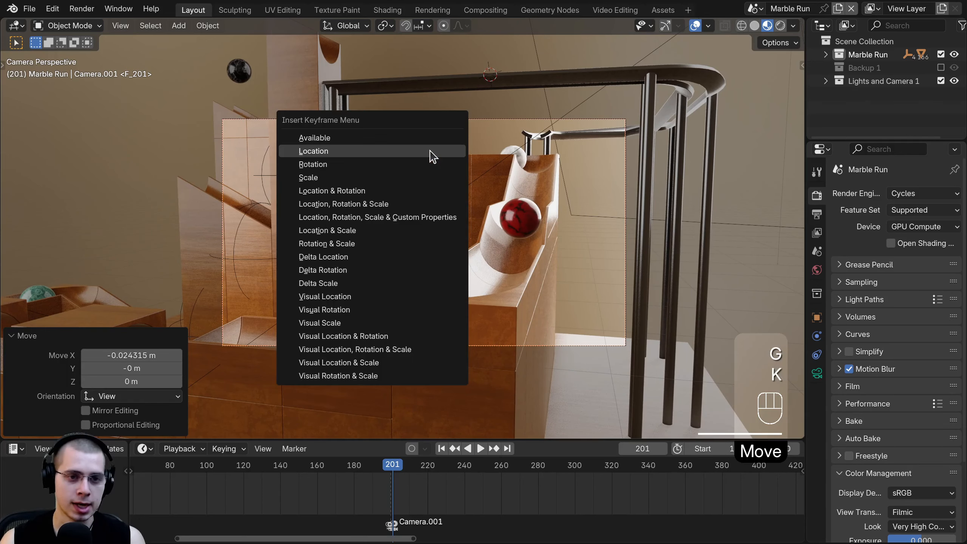
left_click(313, 151)
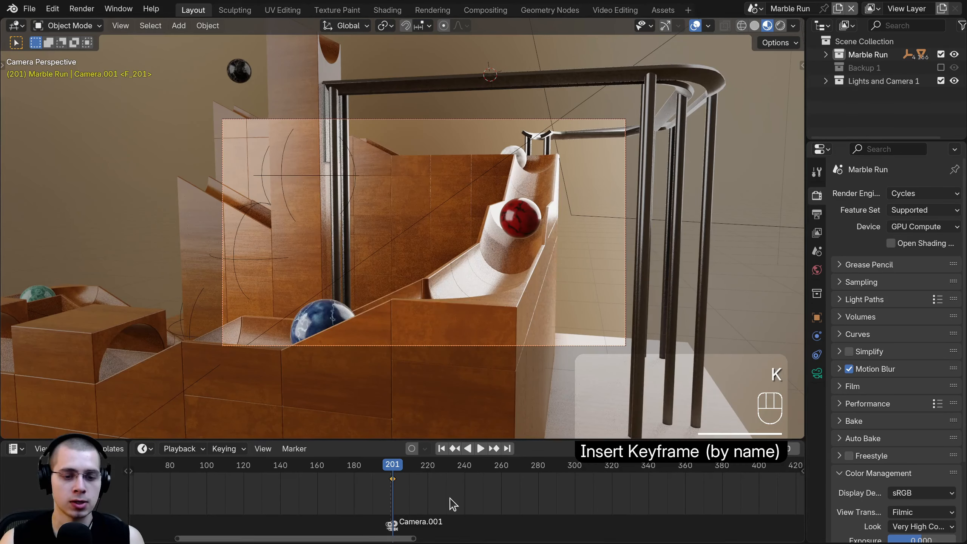
scroll(392, 499, "down", 2)
key("space")
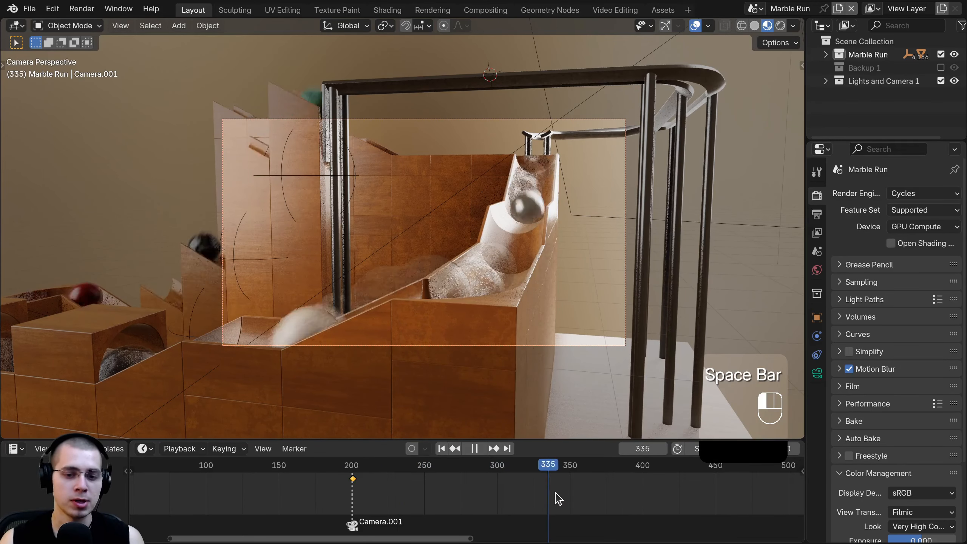
- At frame 350, dolly Camera.001 closer and turn it 5.54° around Z
left_click(567, 497)
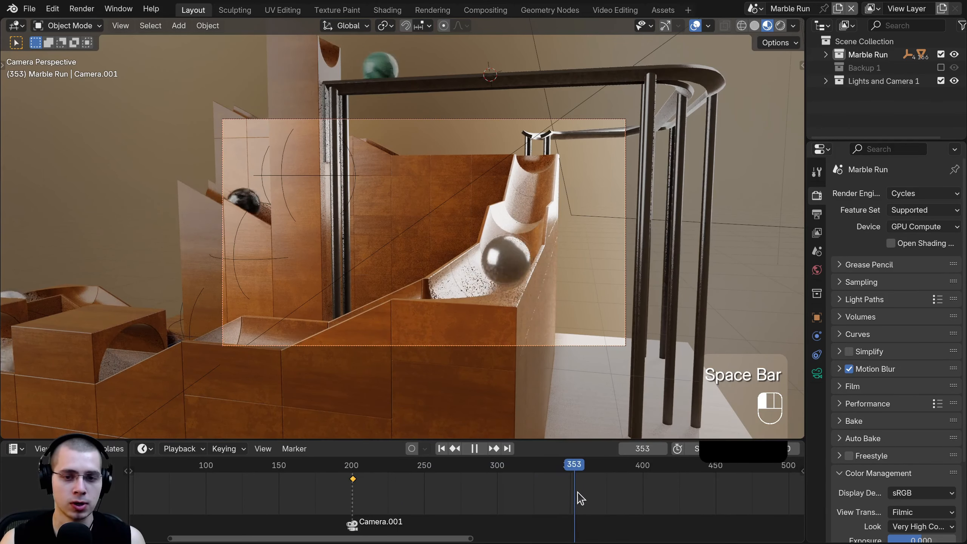
left_click_drag(578, 491, 576, 492)
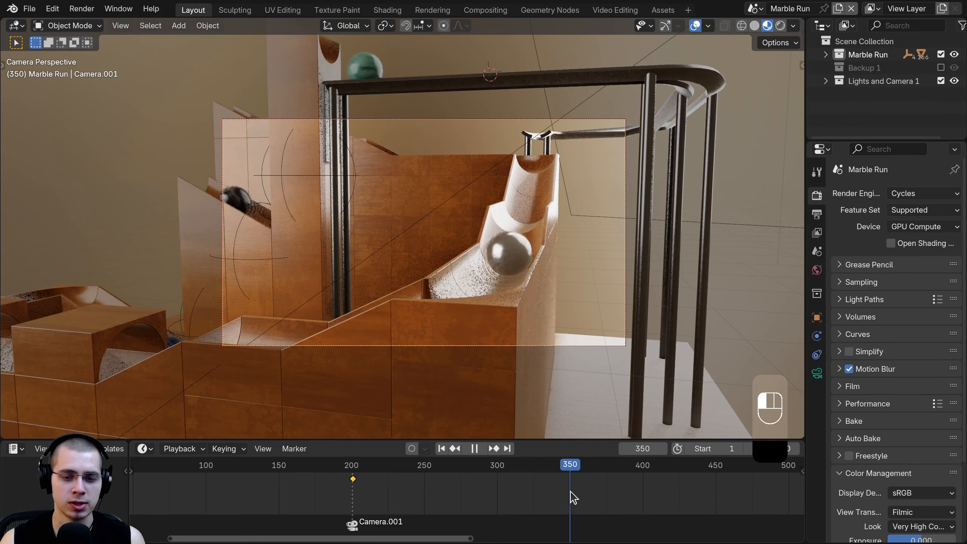
key("k")
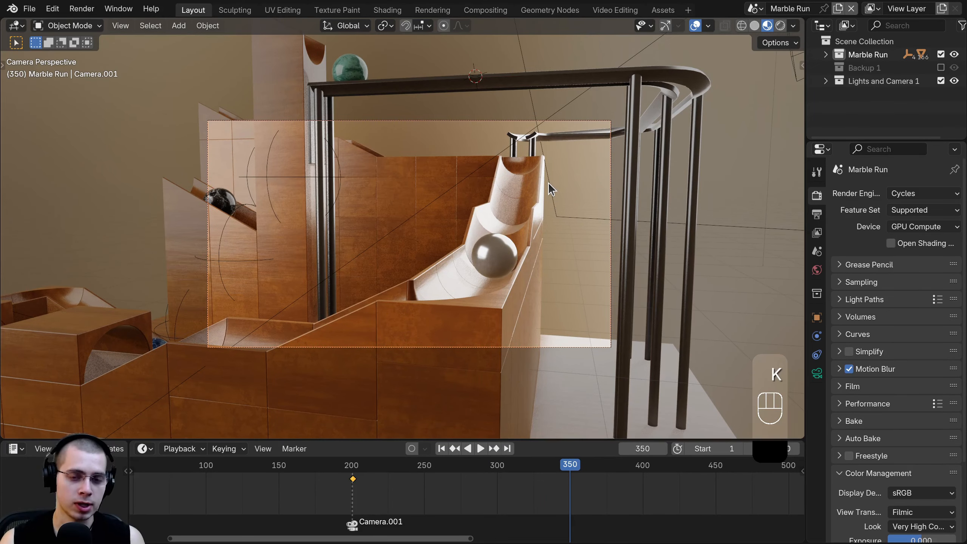
key("g")
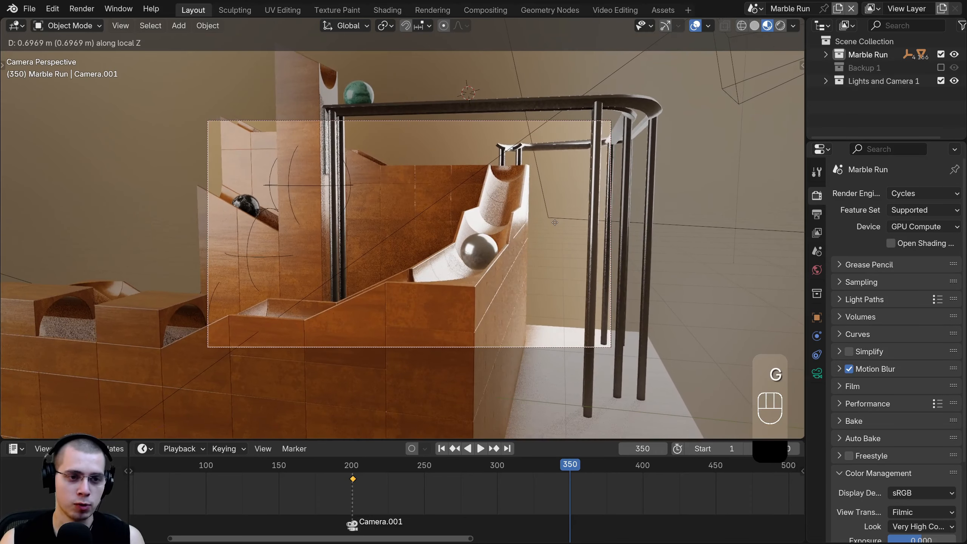
left_click(615, 182)
key("r")
key("z")
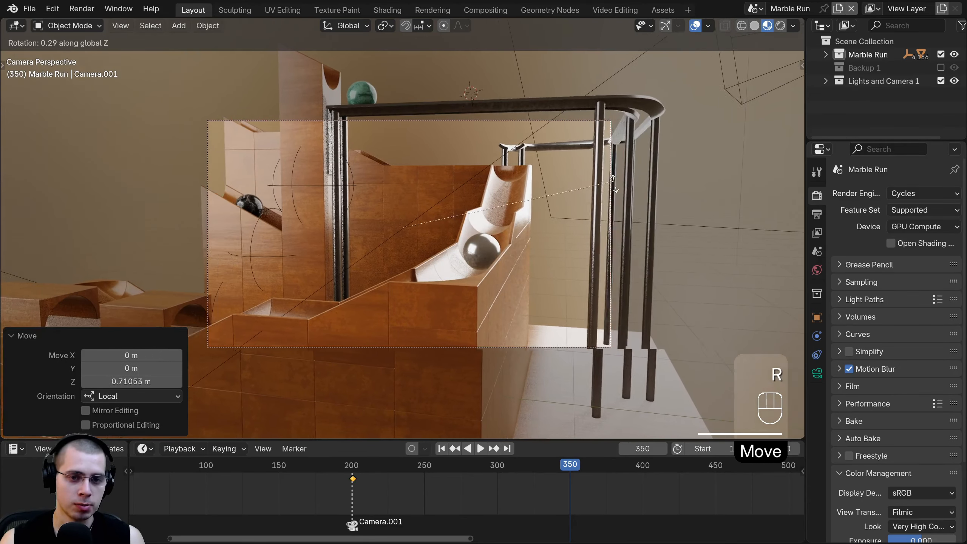
left_click(613, 201)
- Key Camera.001's location, then location, rotation and scale, and preview the animation
key("k")
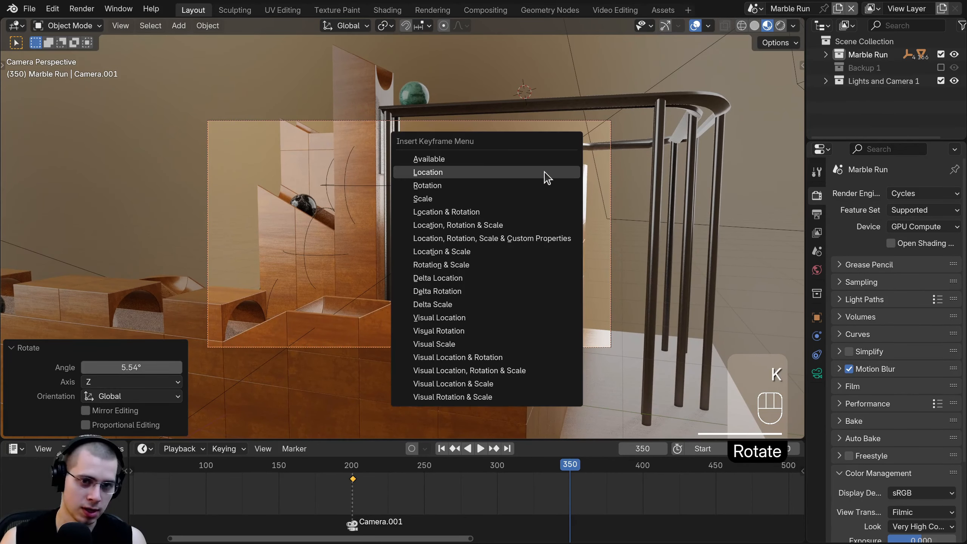
left_click(469, 174)
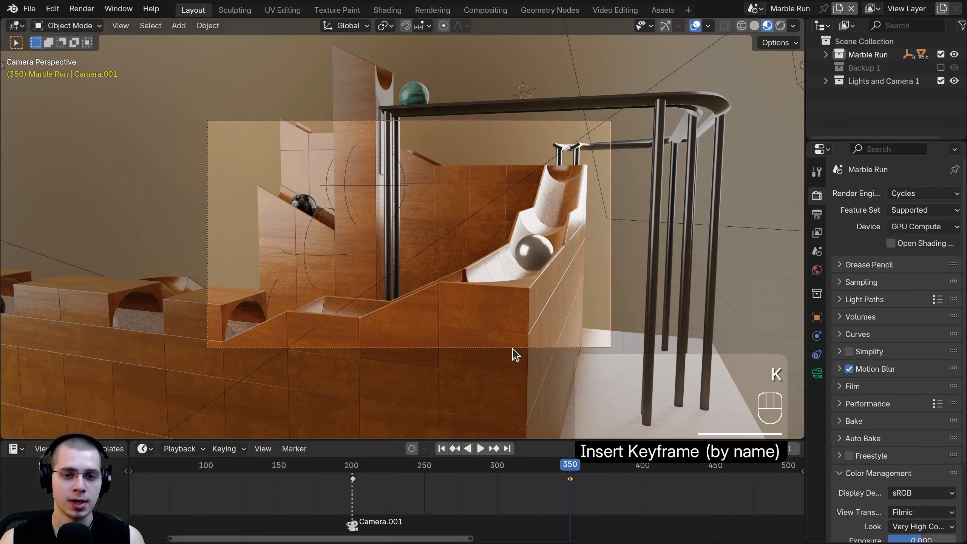
scroll(583, 487, "up", 4)
mouse_move(602, 486)
left_mouse_down()
mouse_move(324, 490)
mouse_move(608, 492)
left_mouse_up()
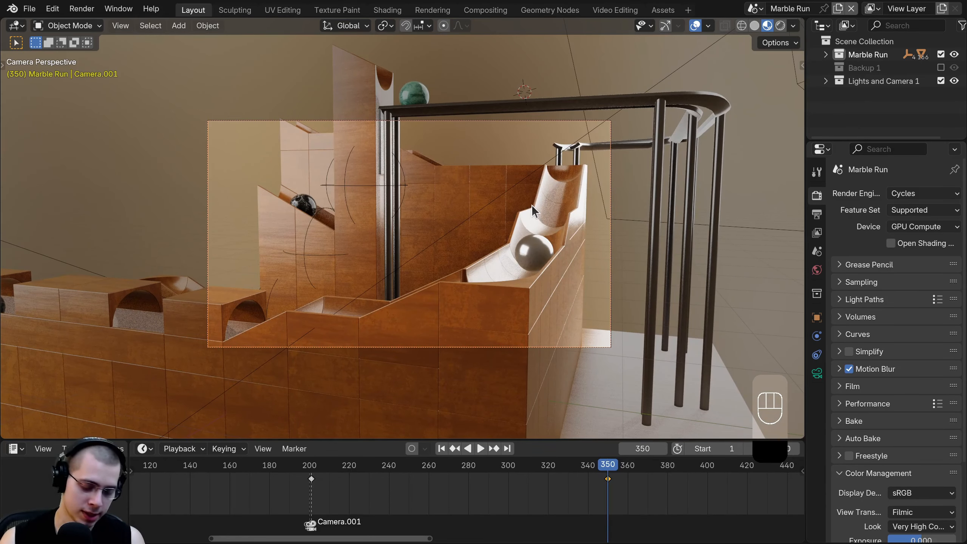
key("k")
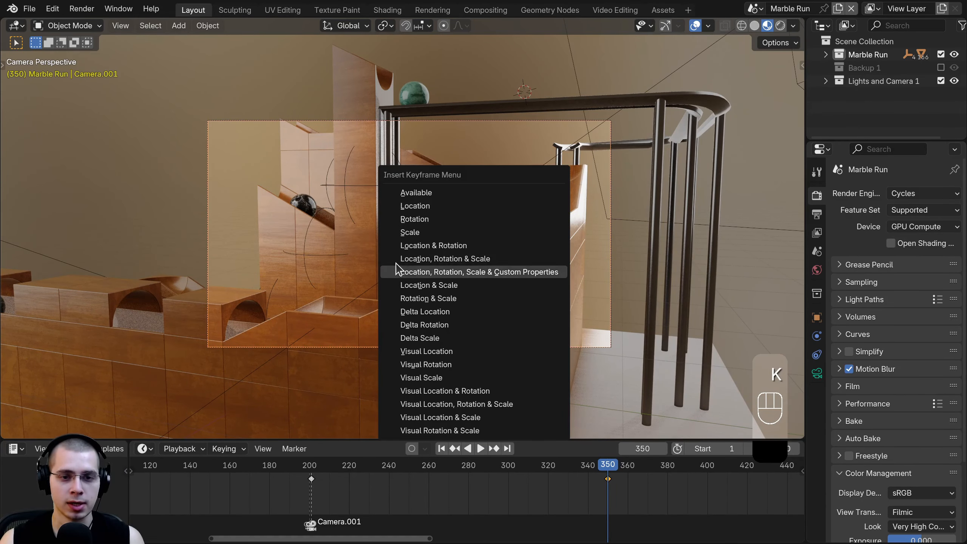
left_click(445, 259)
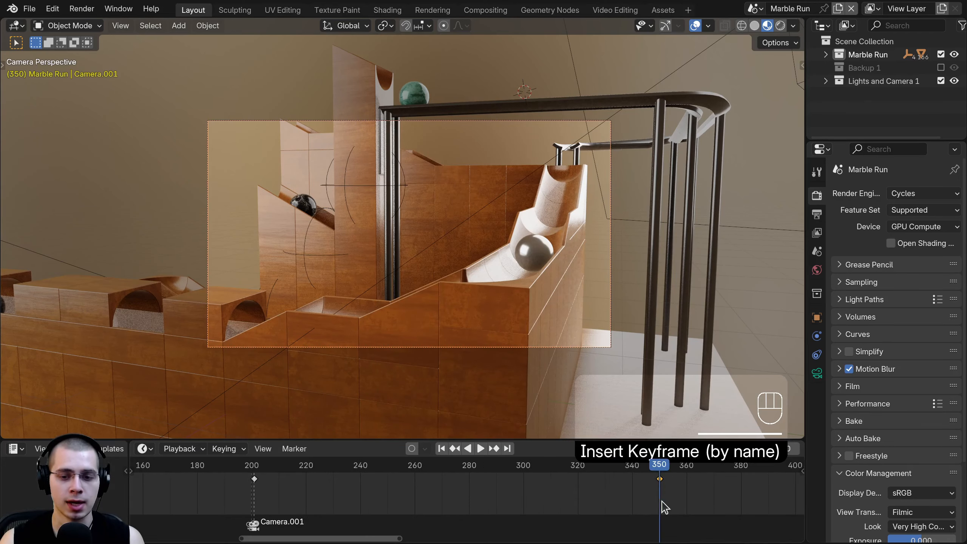
key("space")
key("Escape")
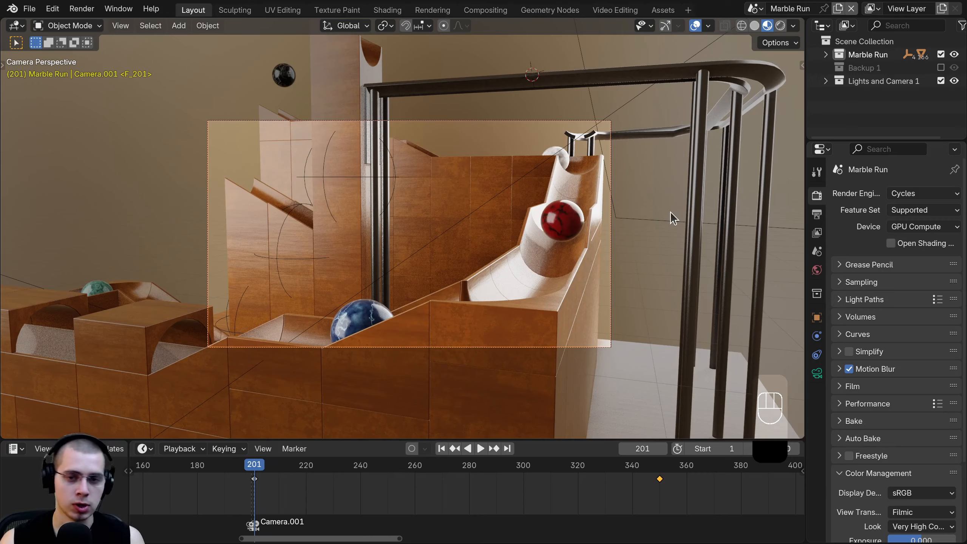
- At frame 201, turn Camera.001 -3.74° around Z and shift it onto the red marble
key("r")
key("z")
left_click(674, 229)
key("g")
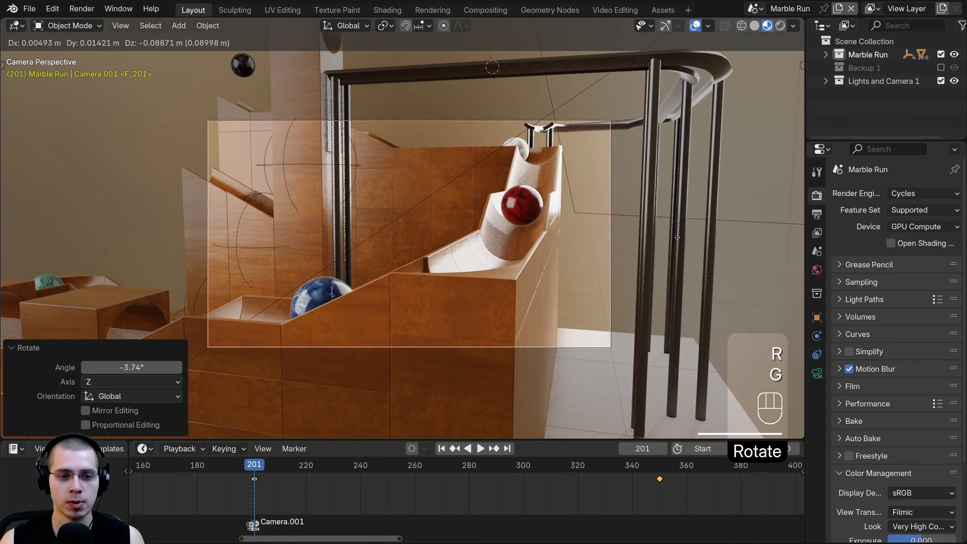
left_click(677, 238)
key("g")
key("z")
key("z")
left_click(593, 221)
key("g")
left_click(597, 204)
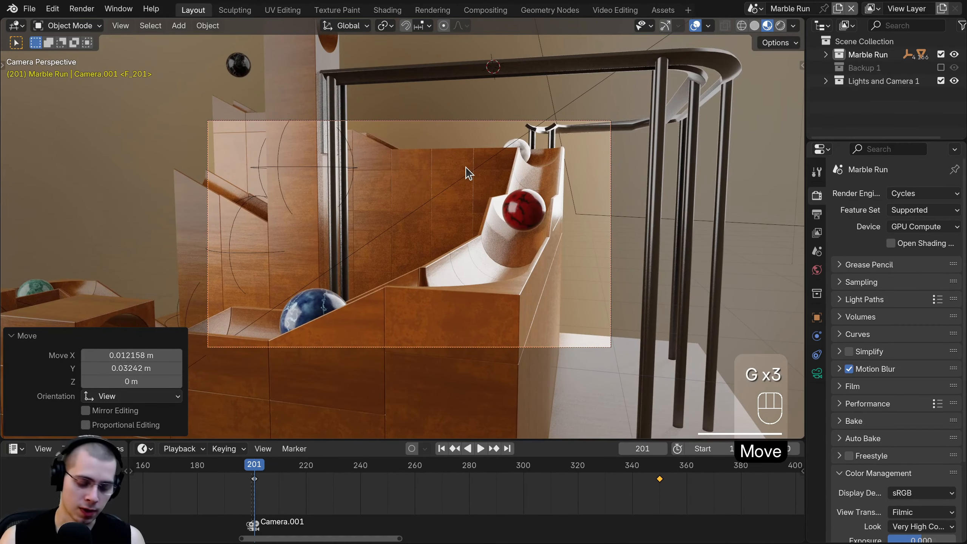
- Key location, rotation and scale at frame 201 and play from just before it
key("k")
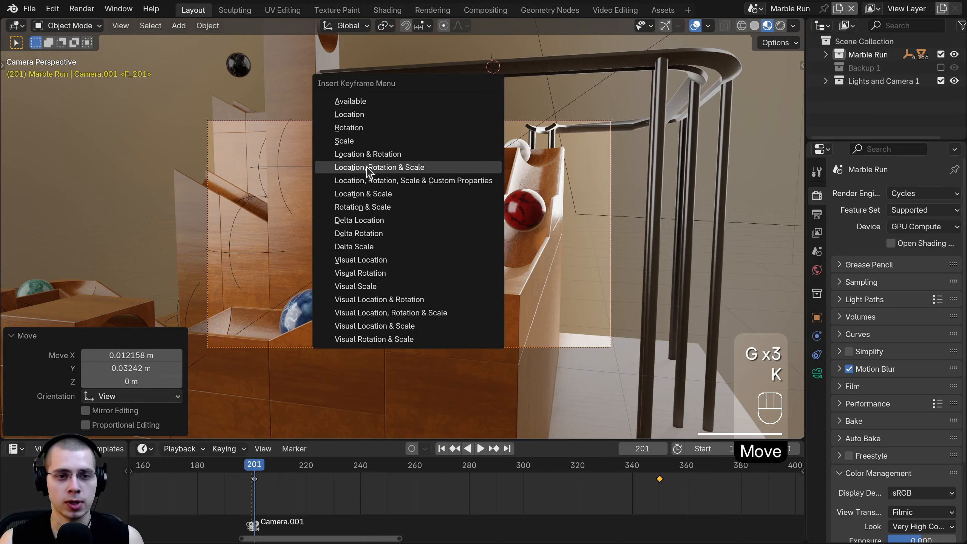
left_click(417, 168)
scroll(463, 486, "up", 3, "ctrl")
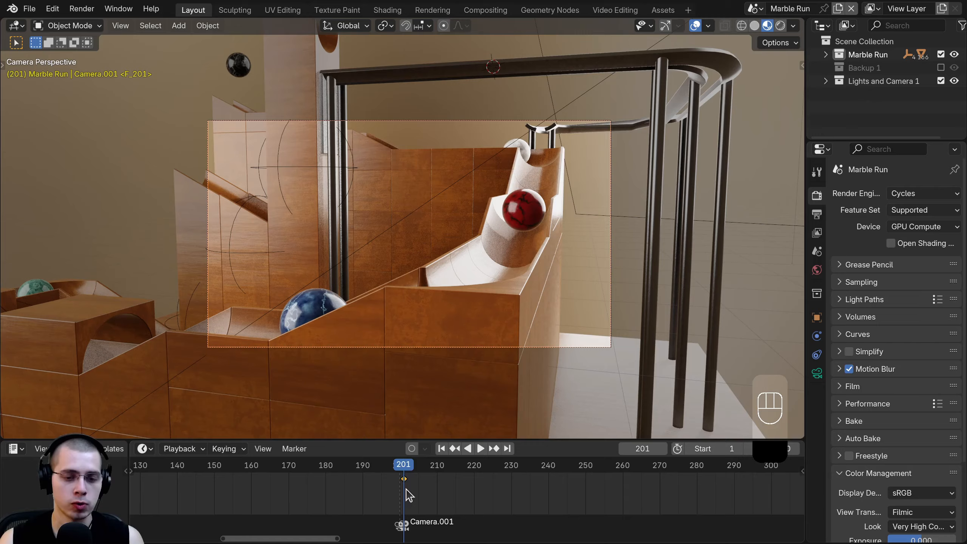
scroll(404, 483, "down", 4)
left_click(384, 465)
key("space")
- Scrub before frame 201 and select all of Camera.001's keyframes in the Timeline
scroll(481, 495, "down", 3)
middle_click_drag(481, 495, 344, 491)
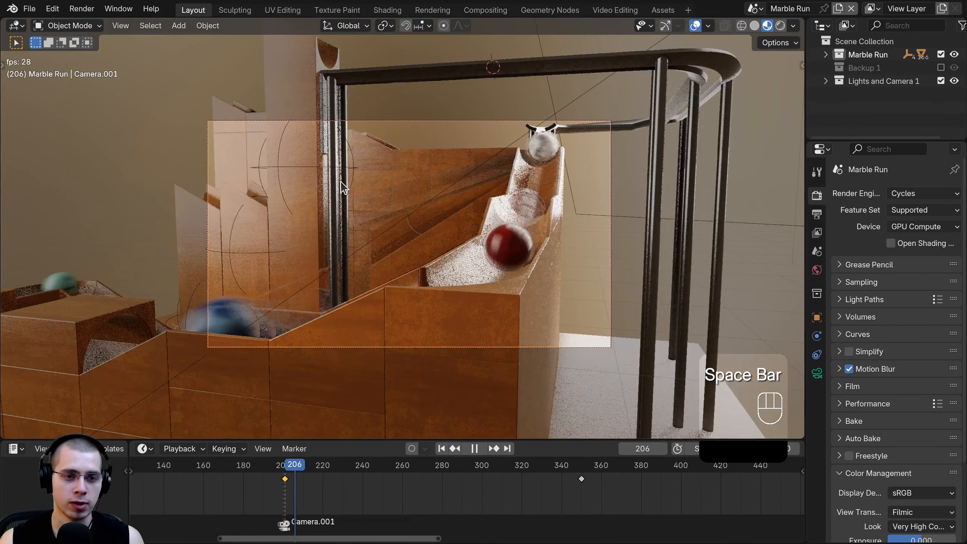
scroll(442, 485, "down", 1)
key("a")
key("a")
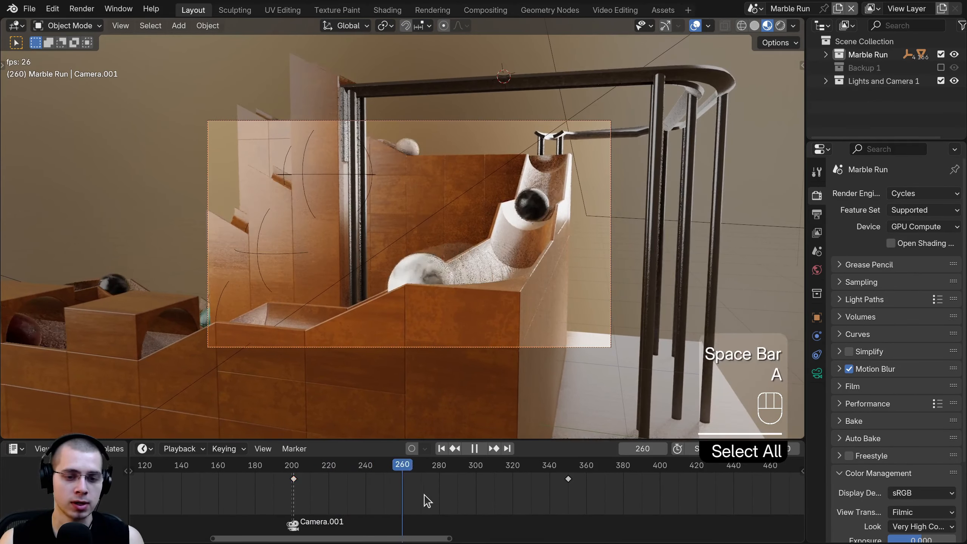
key("a")
key("a")
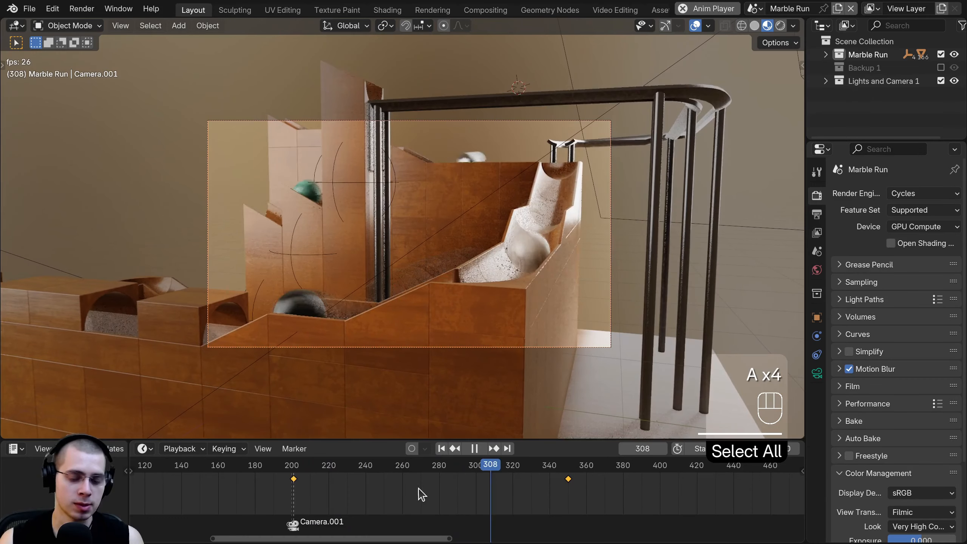
key("space")
mouse_move(478, 503)
left_mouse_down()
mouse_move(548, 501)
mouse_move(327, 499)
mouse_move(474, 497)
left_mouse_up()
scroll(481, 502, "down", 2)
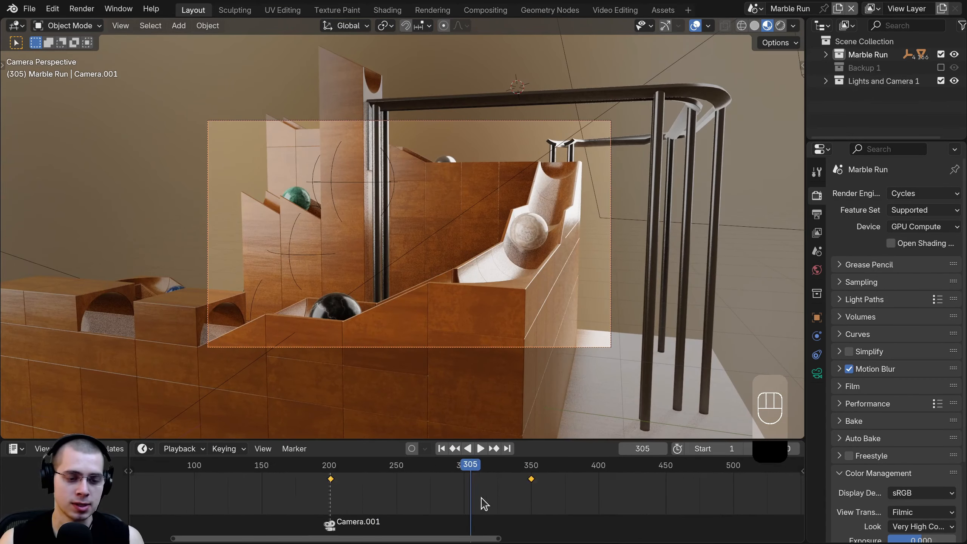
key("a")
key("a")
middle_click_drag(438, 498, 430, 491)
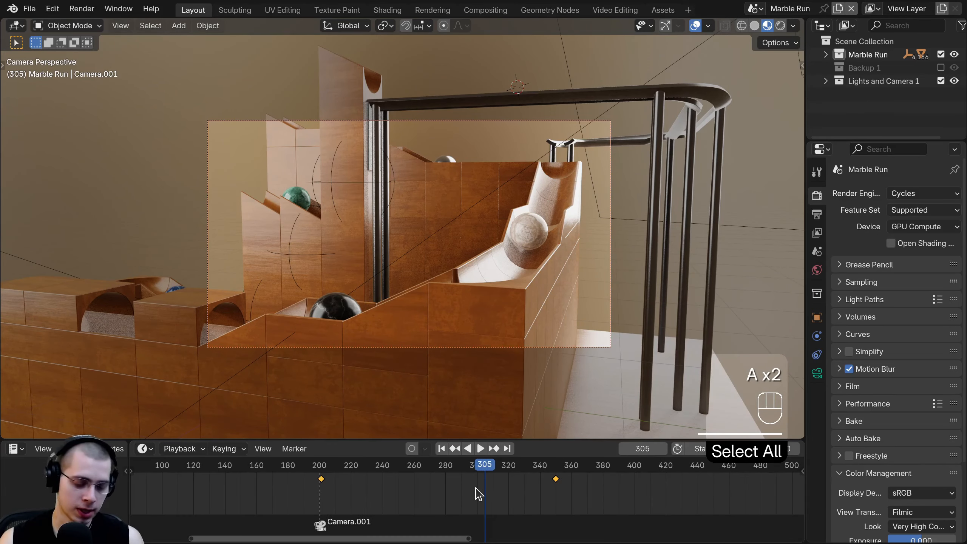
- Set the keyframes to Linear interpolation and play from frame 190 to 350
key("t")
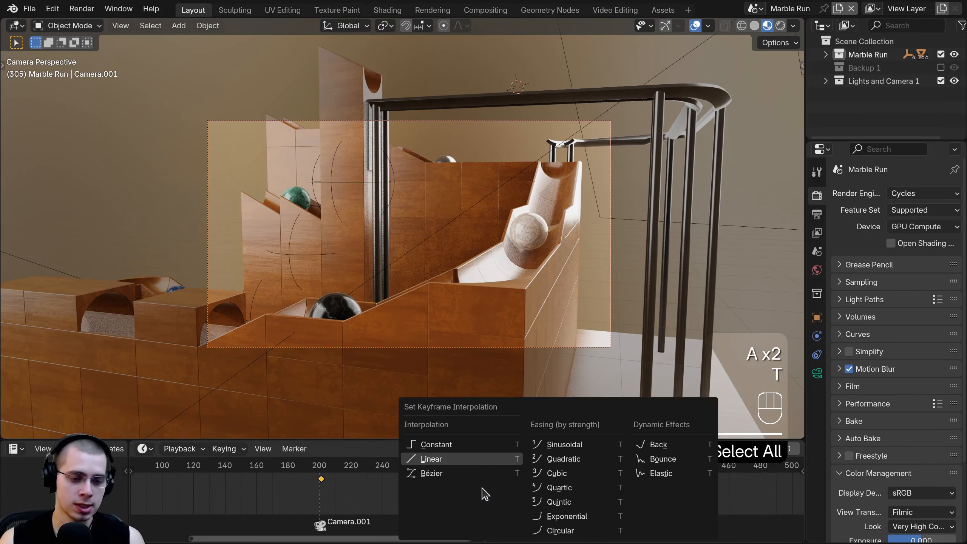
left_click(437, 460)
left_click(302, 483)
key("space")
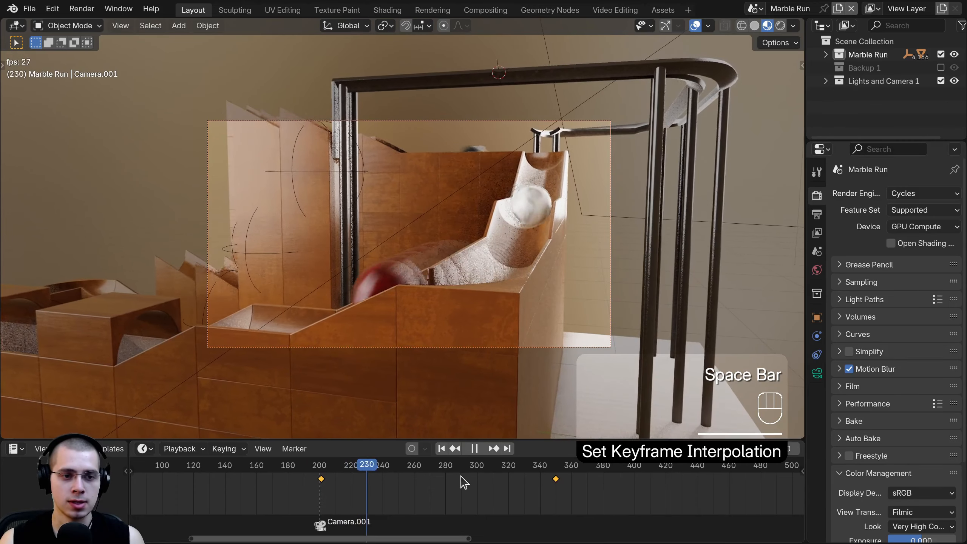
scroll(482, 483, "up", 3)
middle_click_drag(483, 484, 403, 490)
key("space")
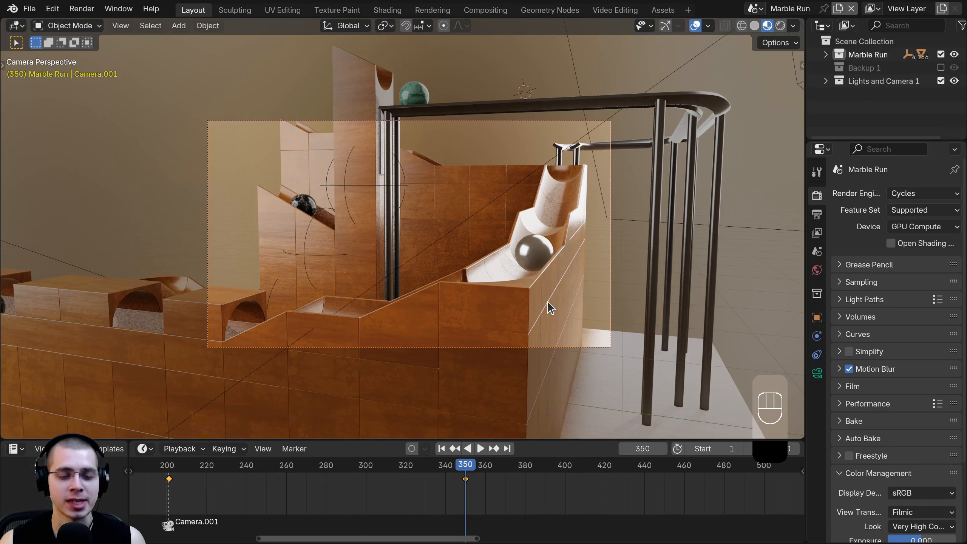
- Zoom the Timeline around the playhead and step forward to frame 351
scroll(552, 499, "down", 5)
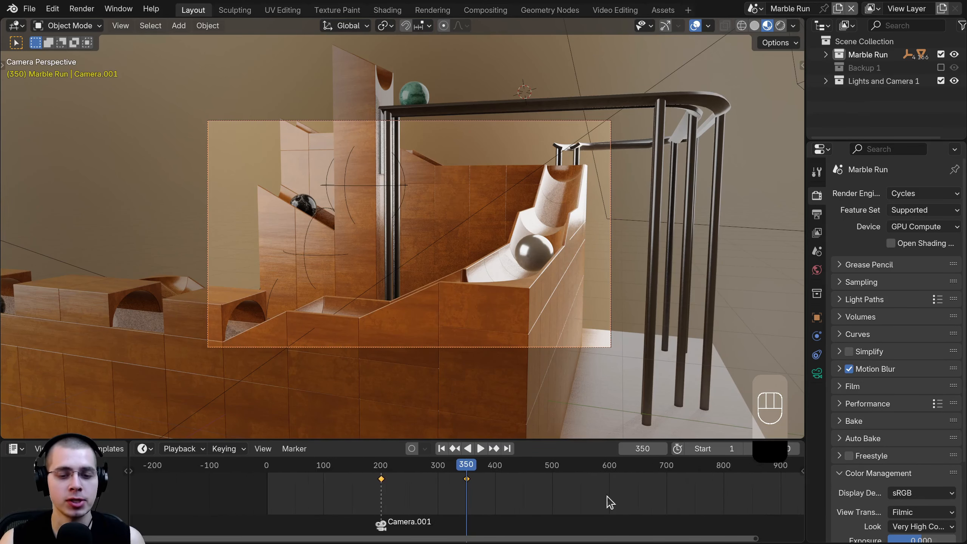
scroll(522, 516, "up", 2)
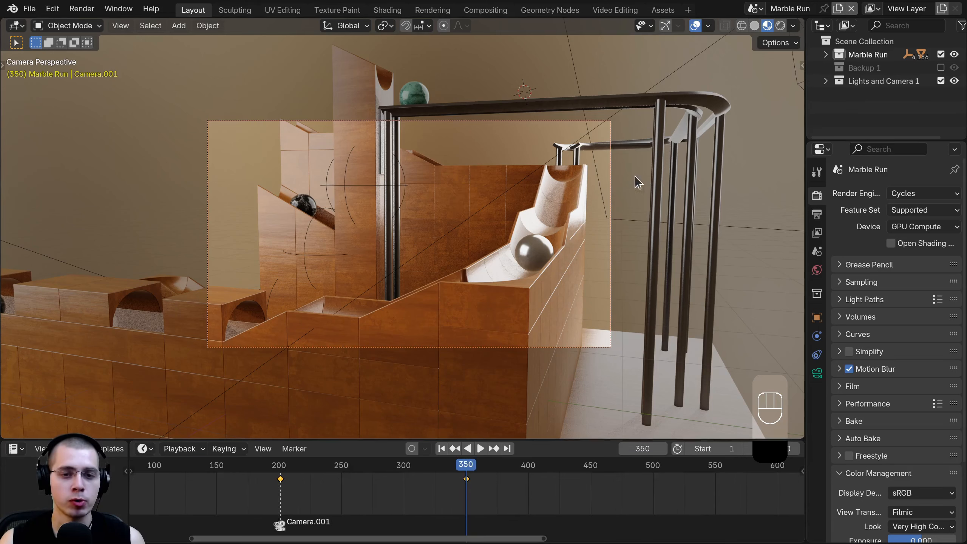
scroll(423, 272, "up", 2)
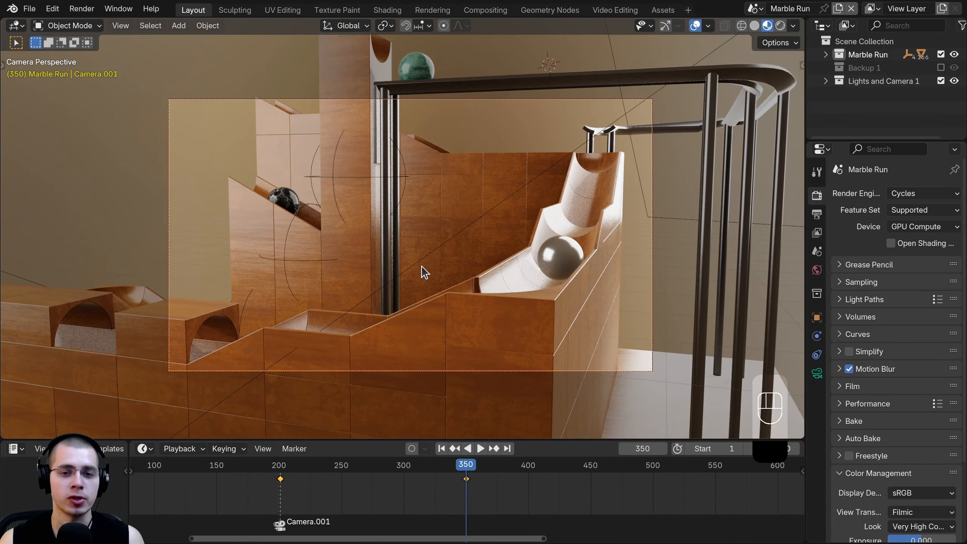
scroll(482, 505, "up", 6)
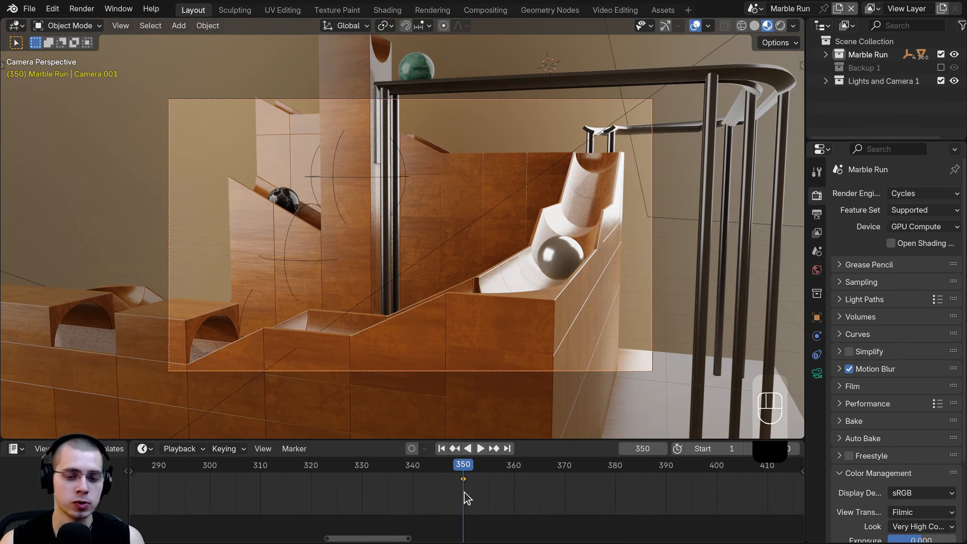
key("Right")
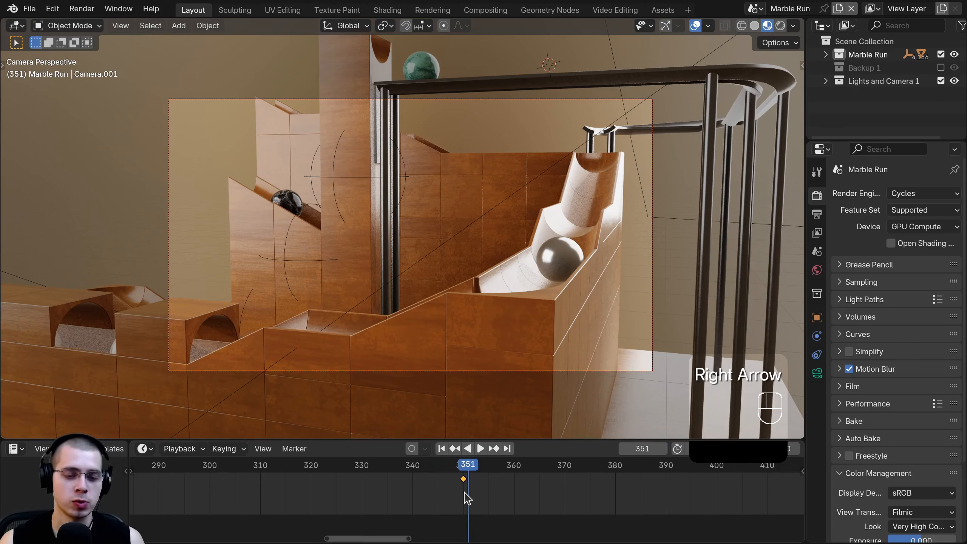
- Adjust the Timeline view and duplicate Camera.001 as Camera.002
scroll(398, 485, "down", 2)
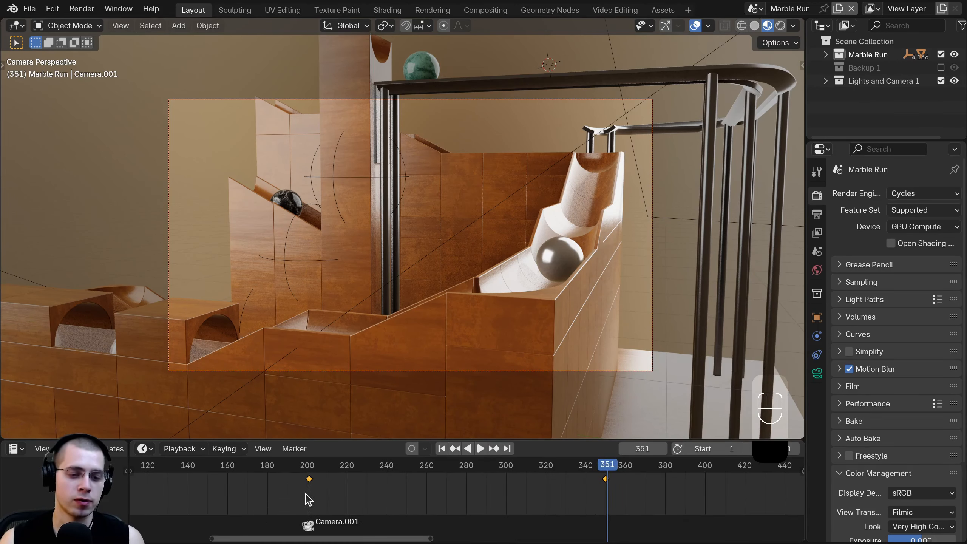
scroll(280, 504, "up", 3)
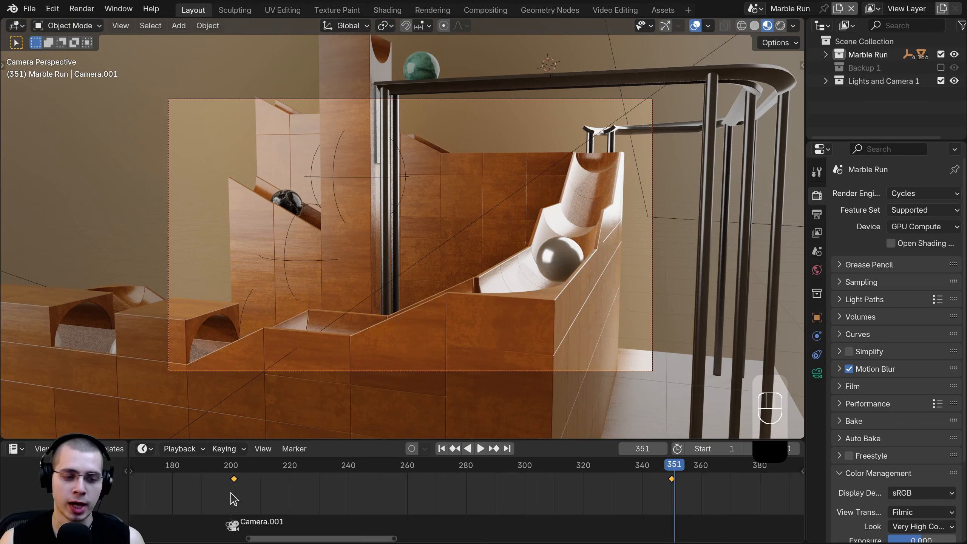
middle_click_drag(363, 507, 391, 507)
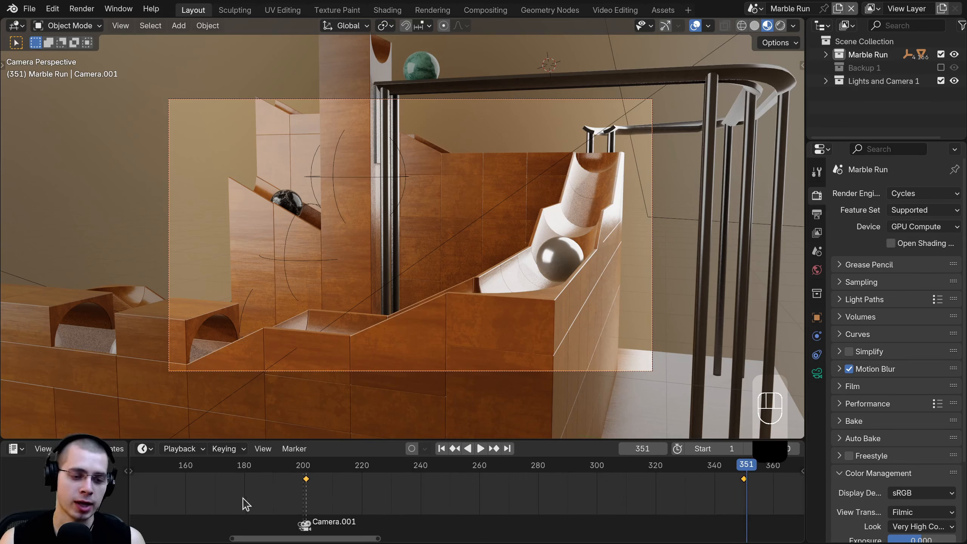
left_click_drag(336, 538, 403, 539)
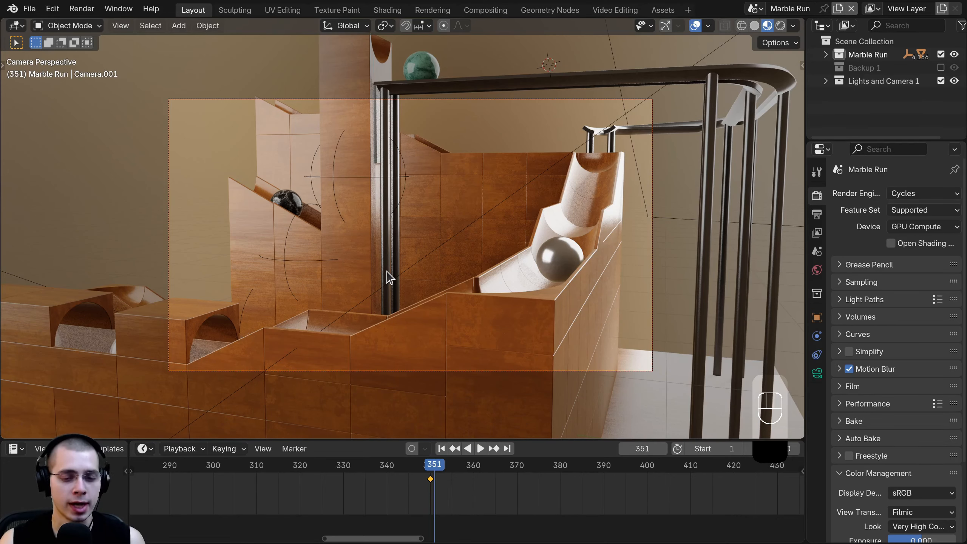
scroll(414, 274, "down", 2)
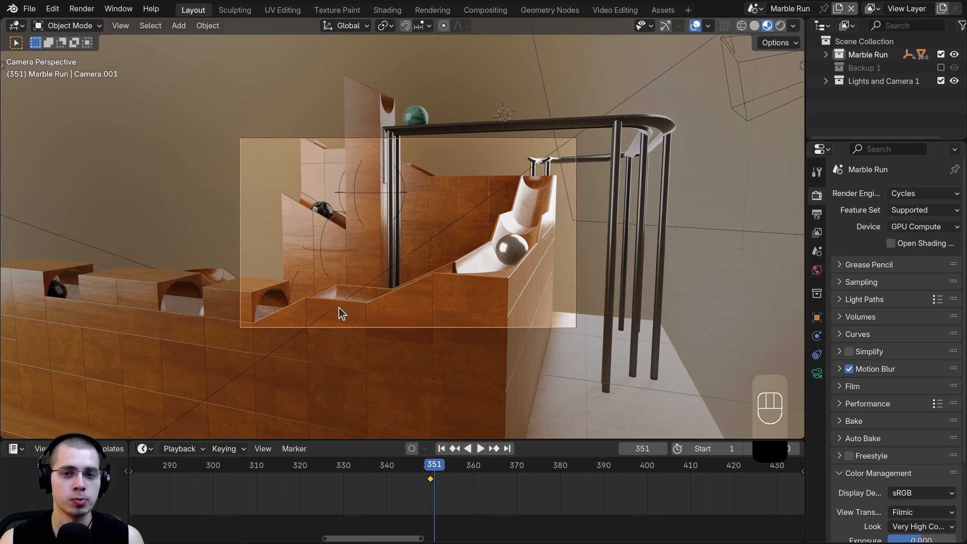
key("shift+d")
- Place Camera.002 and delete the keyframes copied from Camera.001
left_click(638, 204)
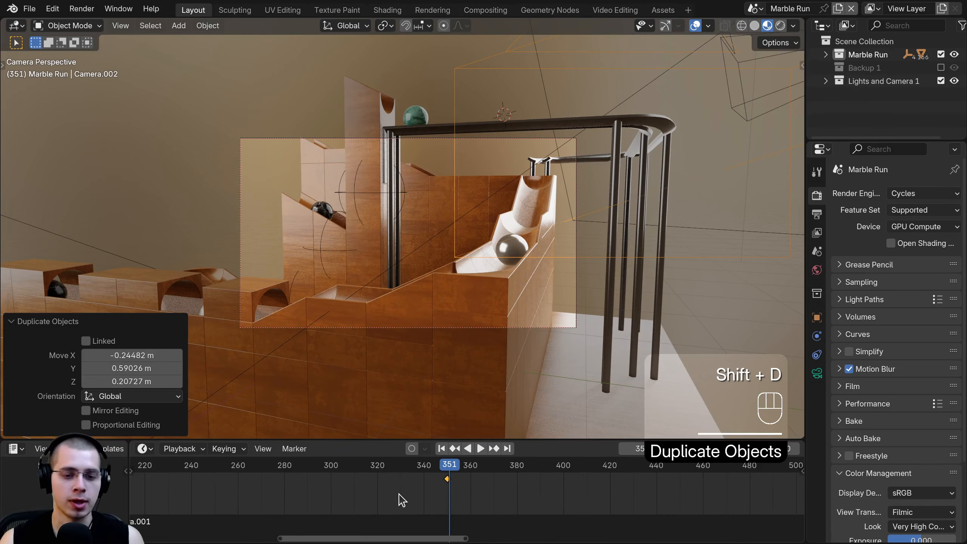
scroll(402, 500, "down", 12)
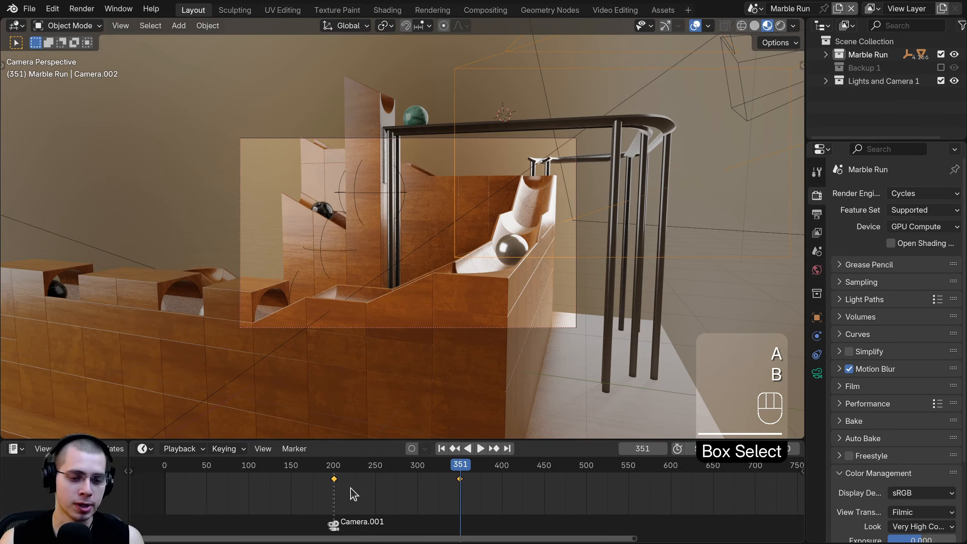
key("x")
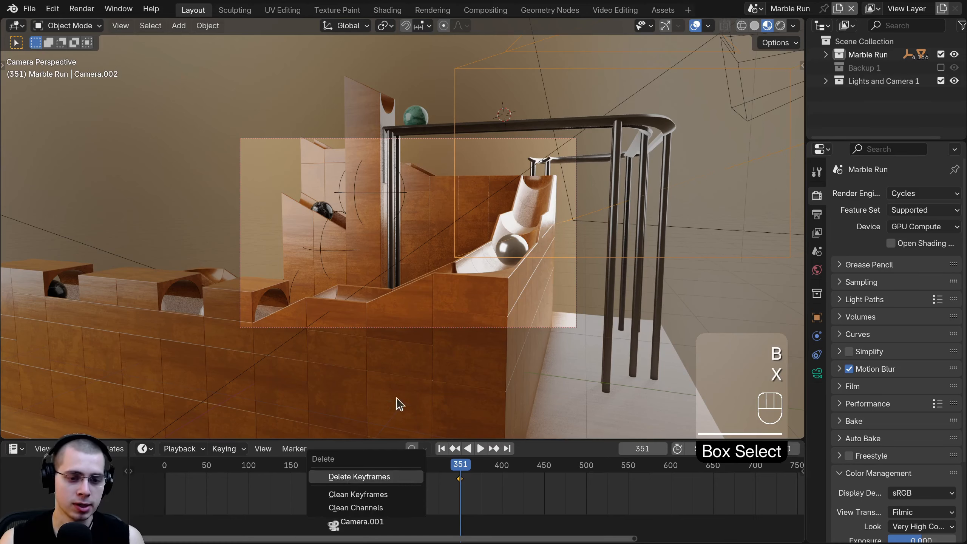
left_click(380, 477)
scroll(354, 284, "down", 4)
middle_click_drag(418, 229, 365, 246)
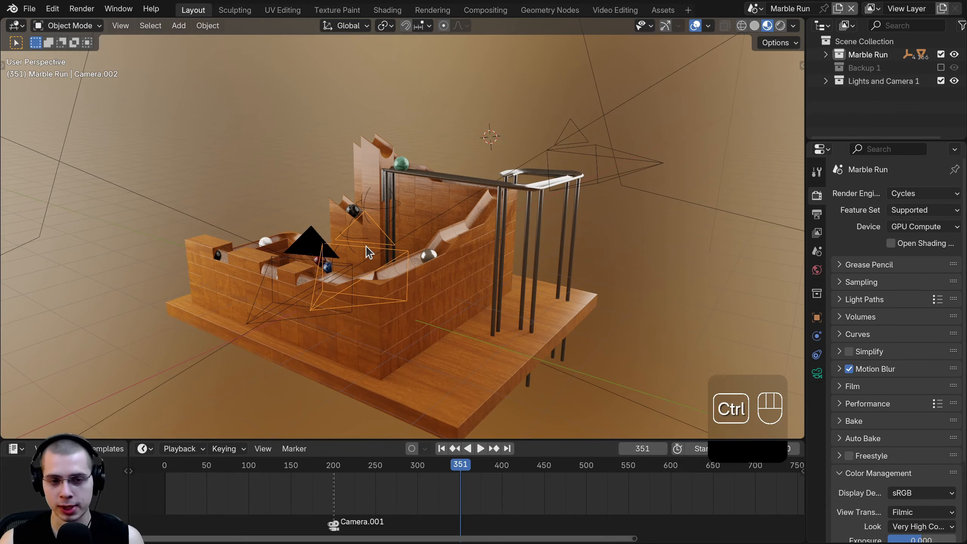
- Make Camera.002 the active camera, reframe it, and bind it to a marker at frame 351
key("ctrl+KP_0")
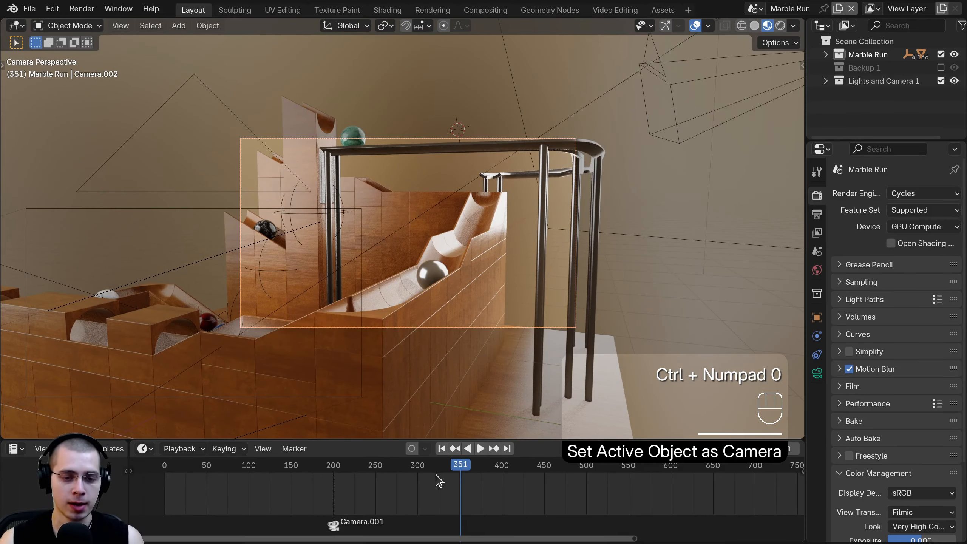
scroll(440, 481, "down", 2, "ctrl")
key("g")
left_click(486, 236)
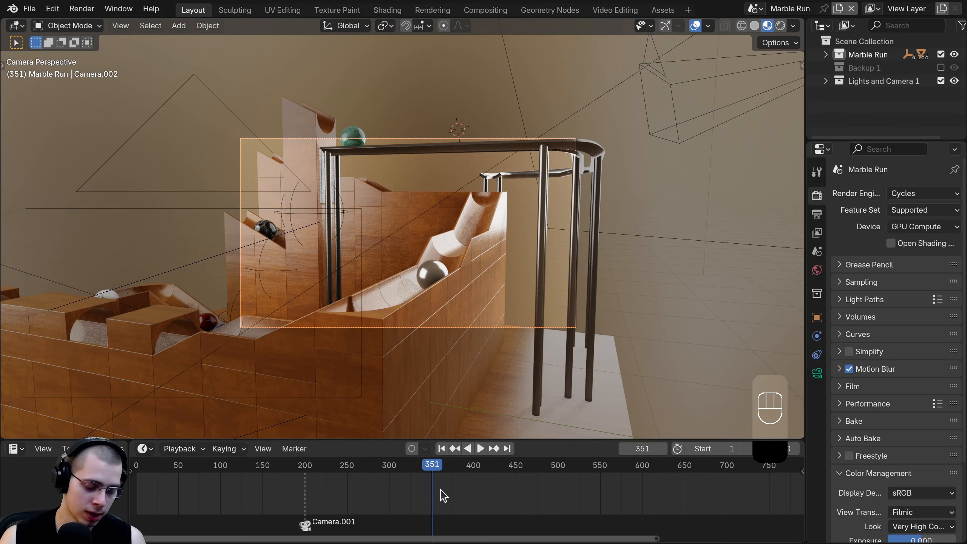
scroll(446, 497, "up", 2, "ctrl")
key("ctrl+b")
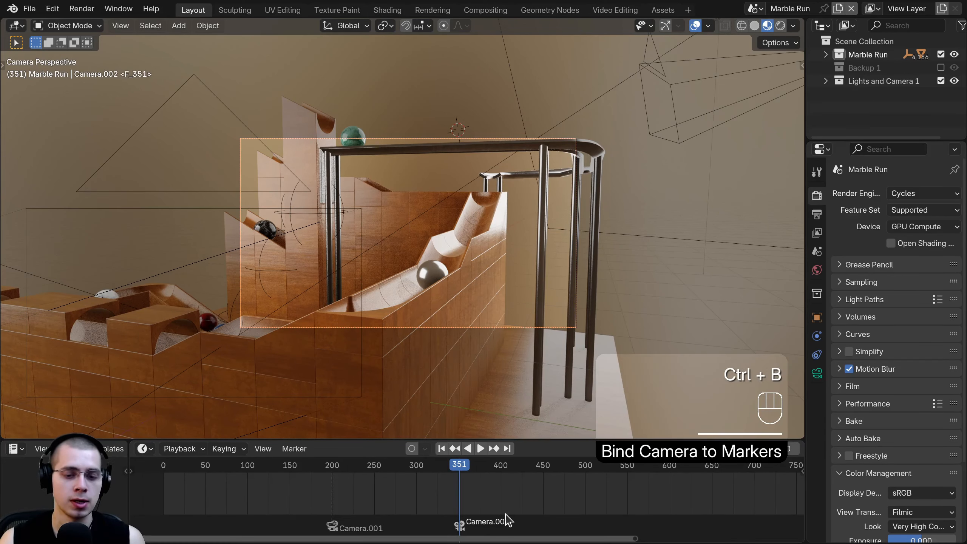
scroll(510, 507, "up", 5)
key("Left")
key("Left")
key("Left")
key("Left")
key("Left")
key("Left")
key("Left")
key("Left")
key("Left")
key("Left")
key("Left")
key("Left")
key("Left")
key("Left")
key("Left")
key("Left")
- Scrub the earlier camera shot, return to frame 351, and look through Camera.002
left_click_drag(396, 481, 242, 489)
scroll(242, 489, "down", 5)
middle_click_drag(242, 490, 365, 489)
left_click_drag(365, 467, 630, 489)
middle_click_drag(594, 480, 415, 468)
scroll(417, 474, "up", 3)
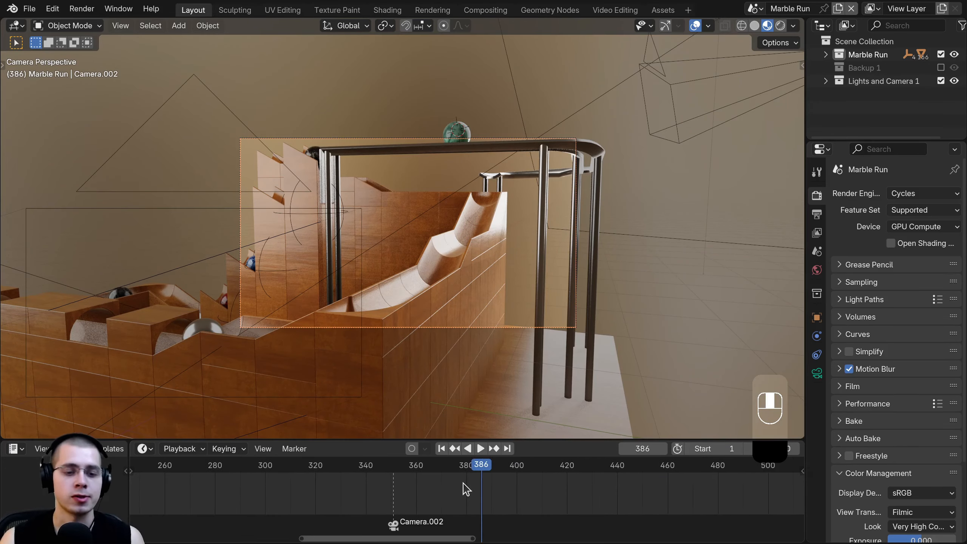
left_click_drag(468, 487, 398, 491)
key("space")
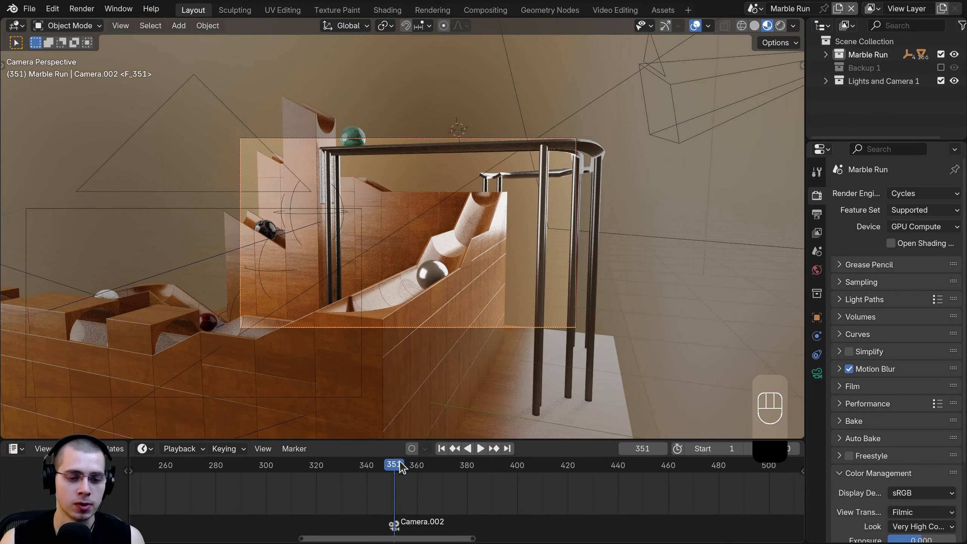
middle_click_drag(453, 340, 508, 318)
key("KP_0")
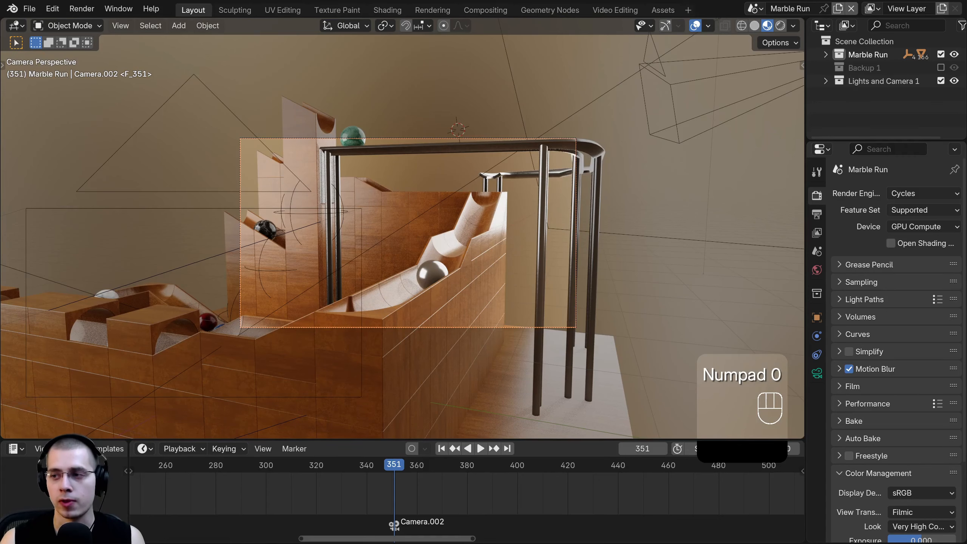
- Rotate and move Camera.002 around the Z axis, then tilt it -32.2° on its local X
key("r")
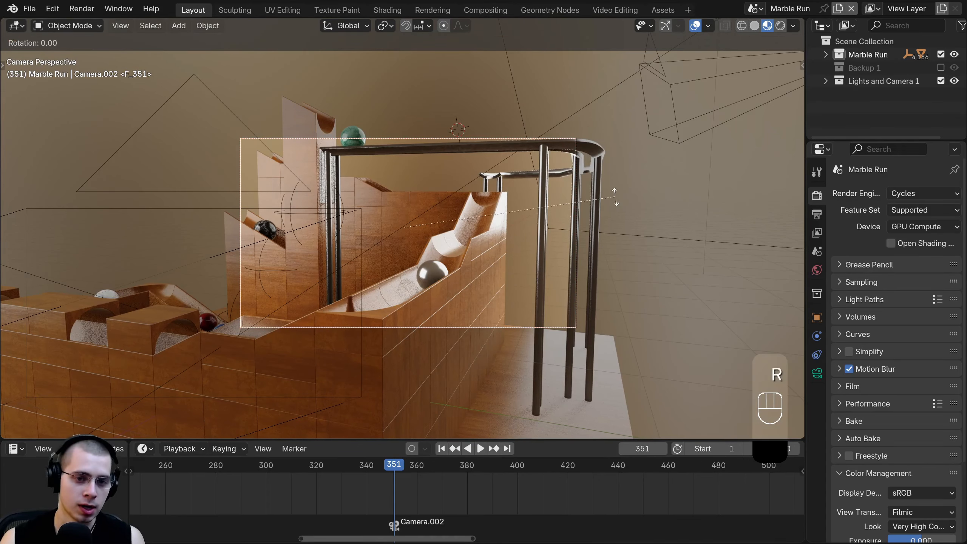
left_click(631, 325)
key("g")
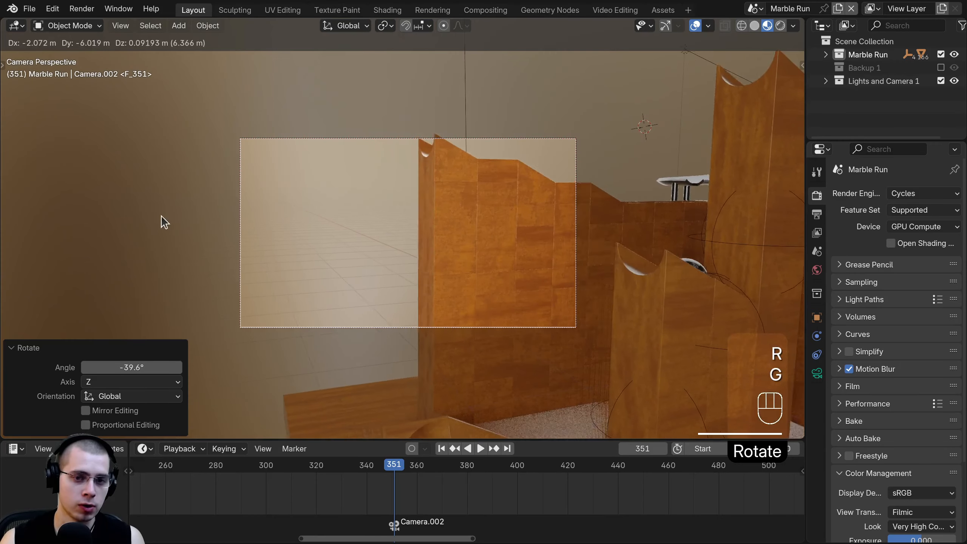
left_click(159, 221)
key("r")
key("z")
left_click(449, 341)
key("g")
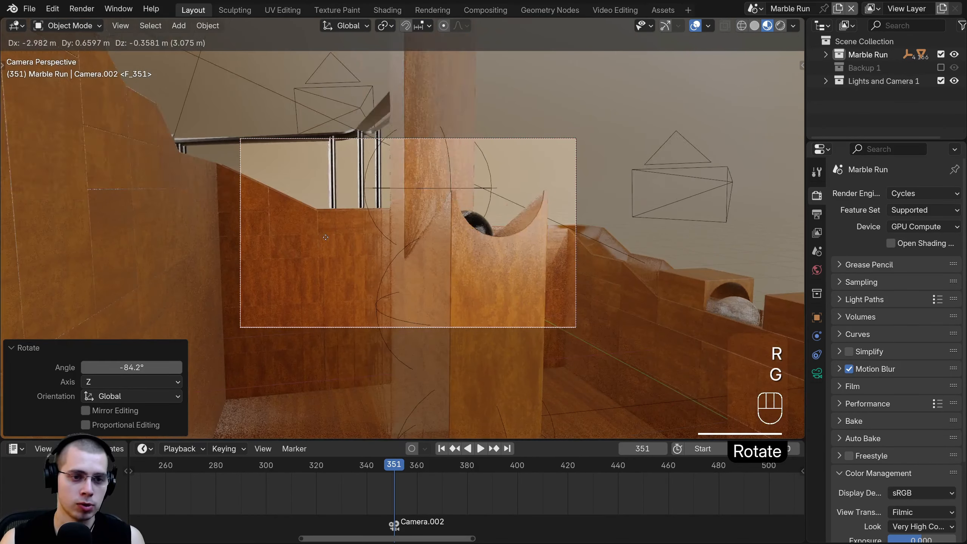
left_click(467, 228)
key("r")
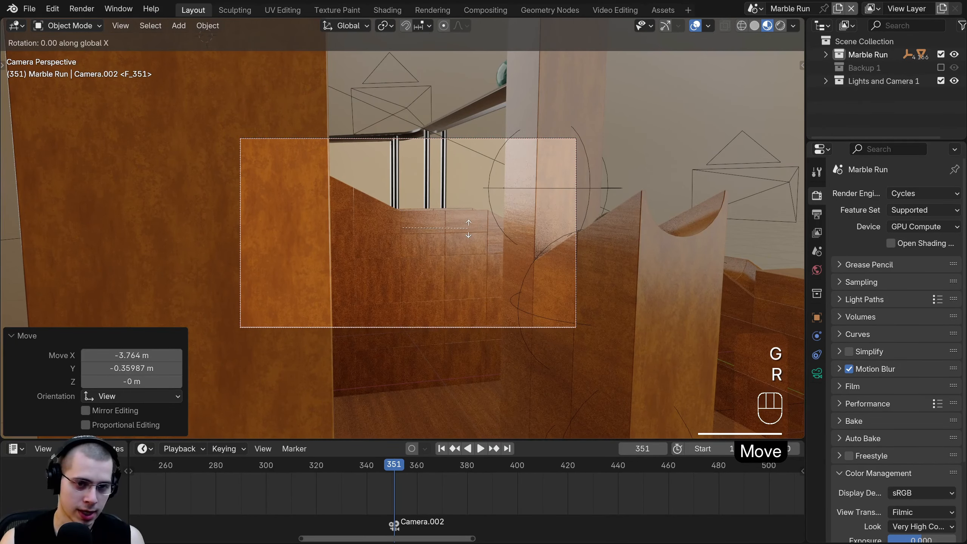
key("x")
right_click(490, 222)
key("r")
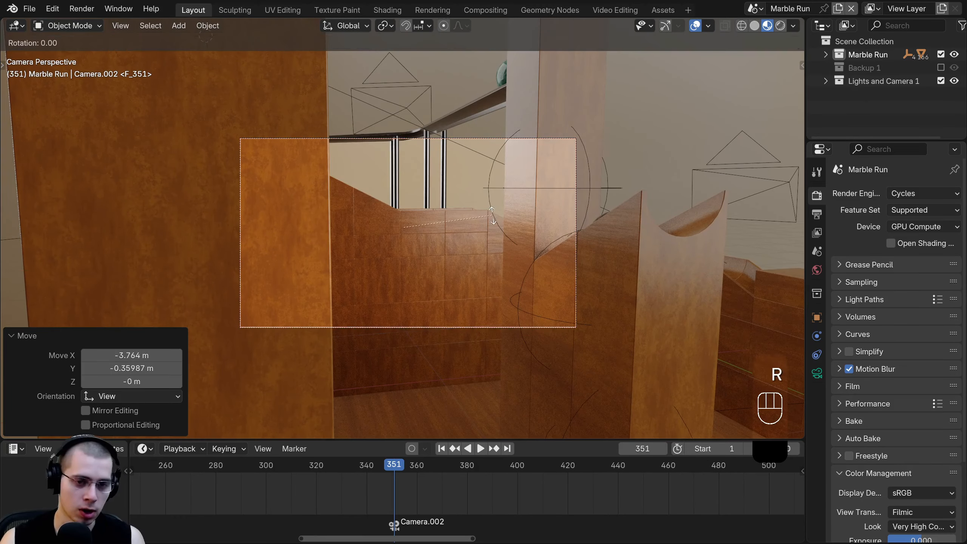
key("x")
key("x")
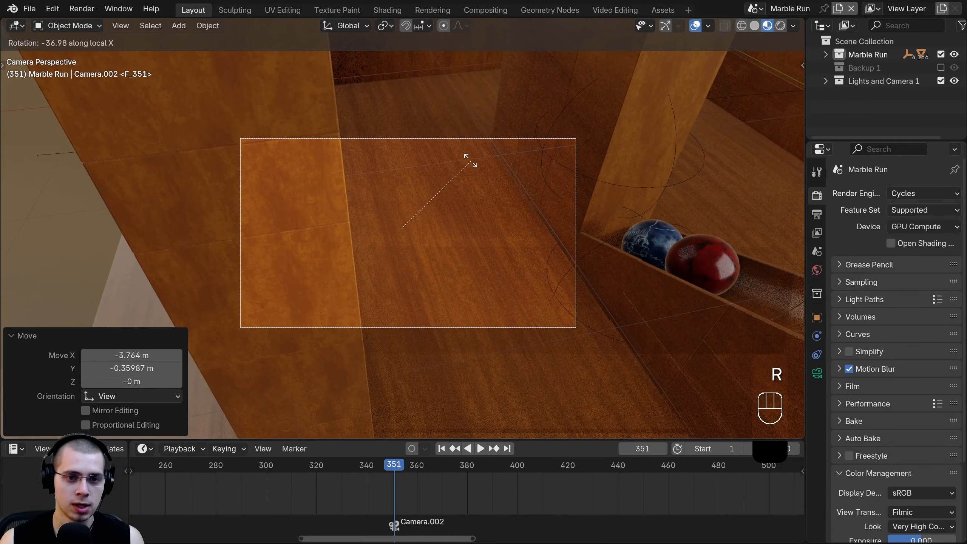
left_click(471, 169)
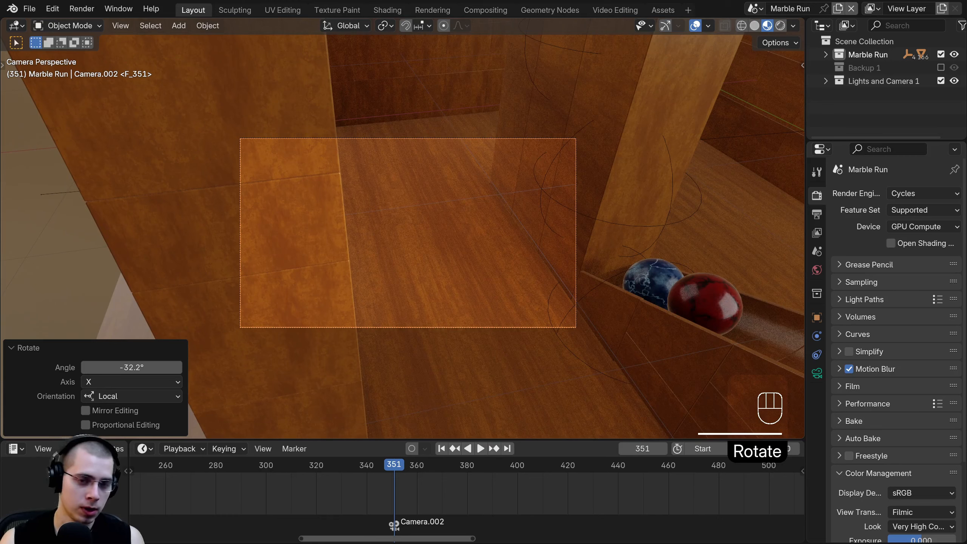
- Pull Camera.002 back to frame the blue, red and white marbles, shown in Rendered shading
key("r")
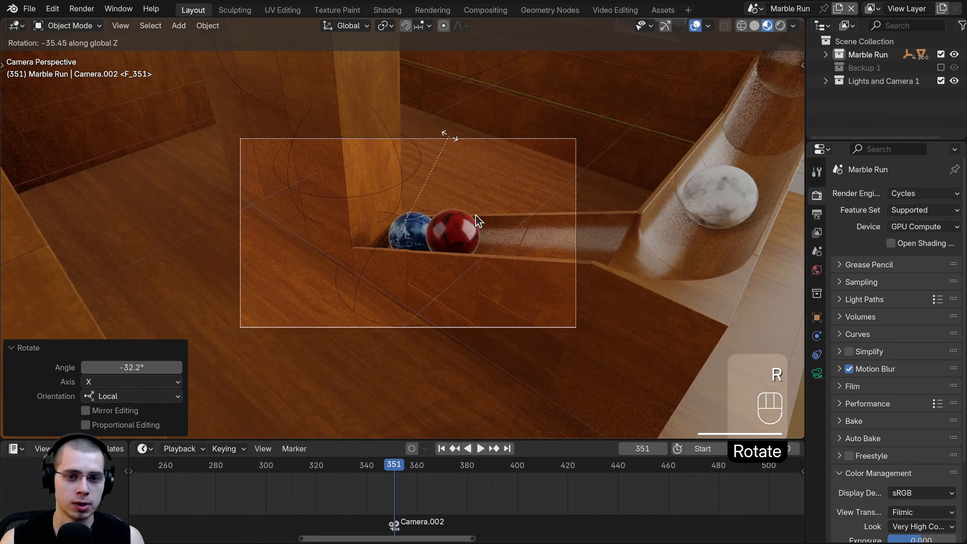
key("g")
left_click(454, 229)
key("g")
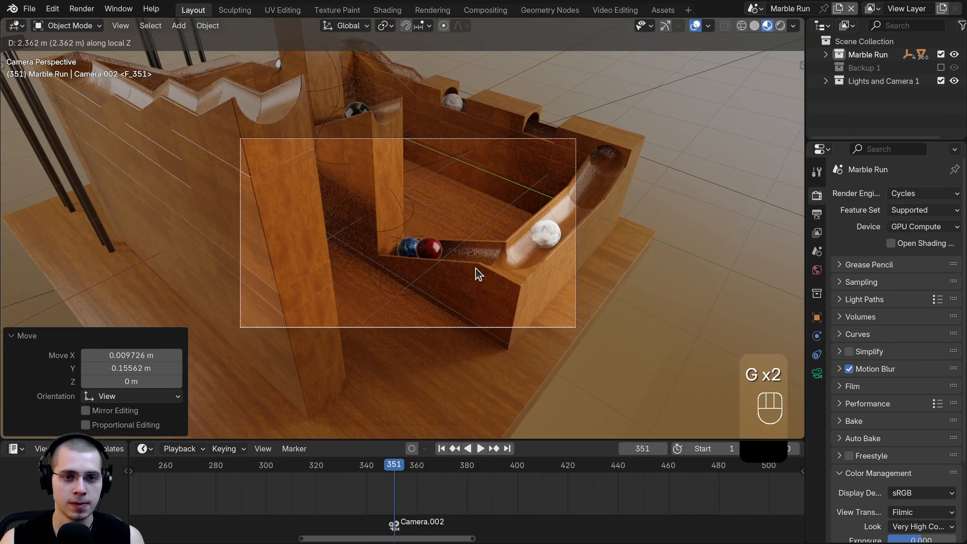
left_click(478, 272)
key("g")
left_click(493, 240)
key("r")
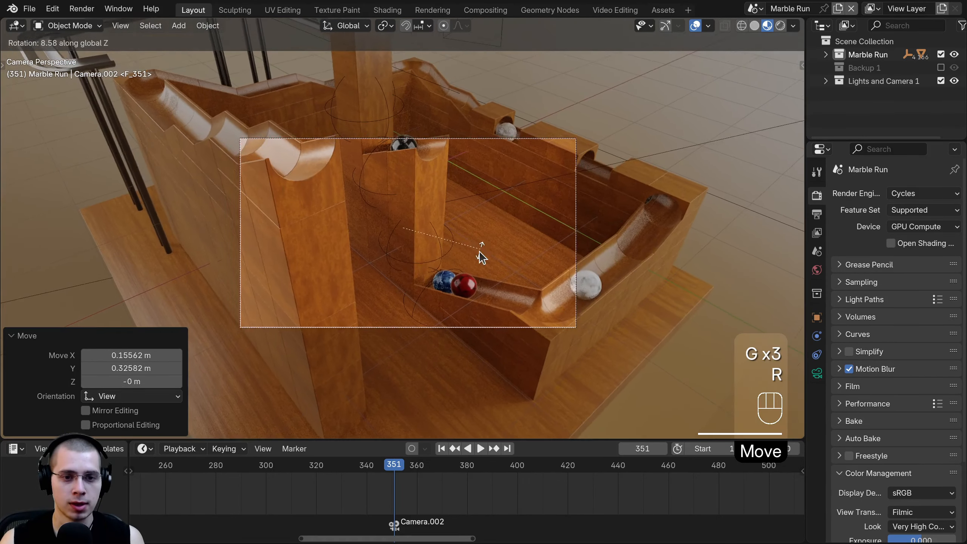
left_click(494, 252)
key("g")
left_click(508, 271)
key("z")
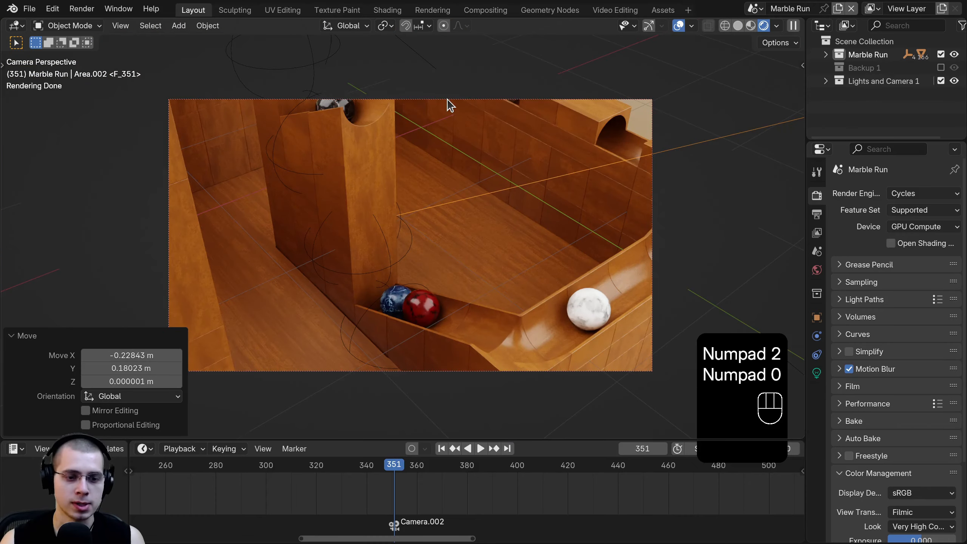
left_click(448, 100)
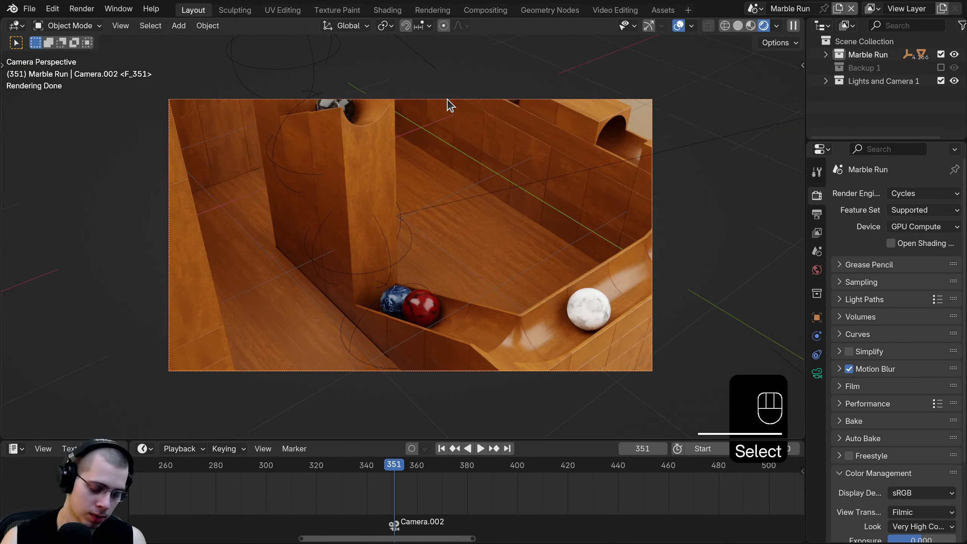
- Keyframe Camera.002's location, rotation and scale at frame 351, then play ahead to frame 550
key("k")
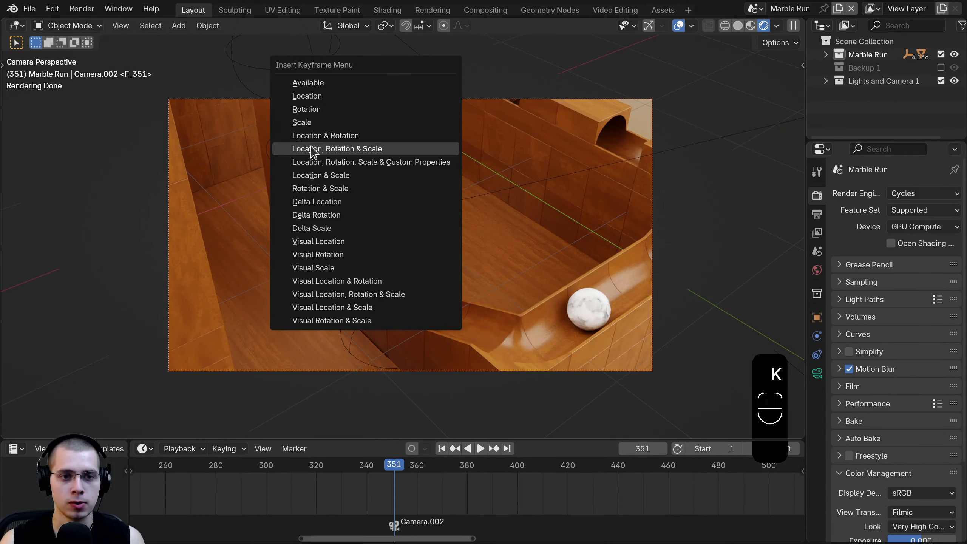
left_click(359, 148)
scroll(412, 491, "down", 5)
key("space")
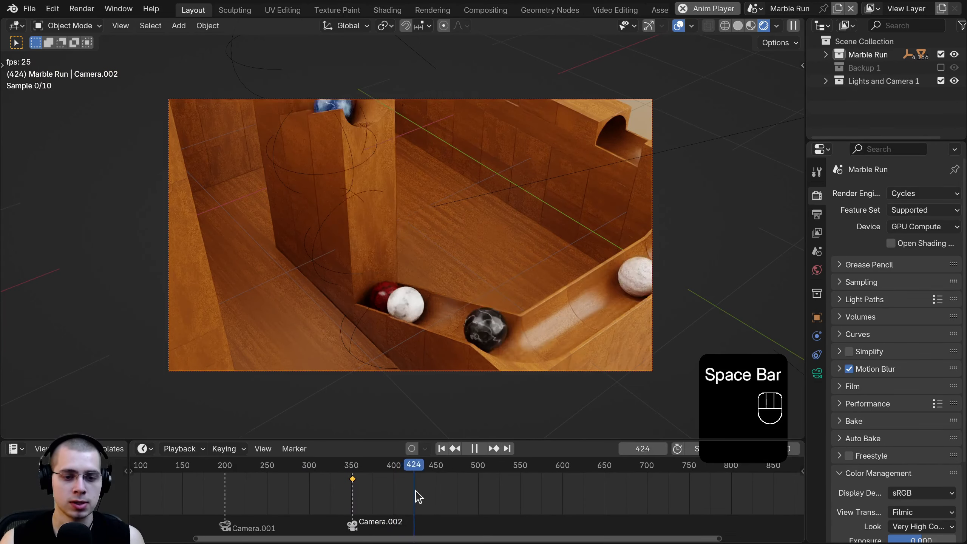
scroll(508, 496, "up", 3)
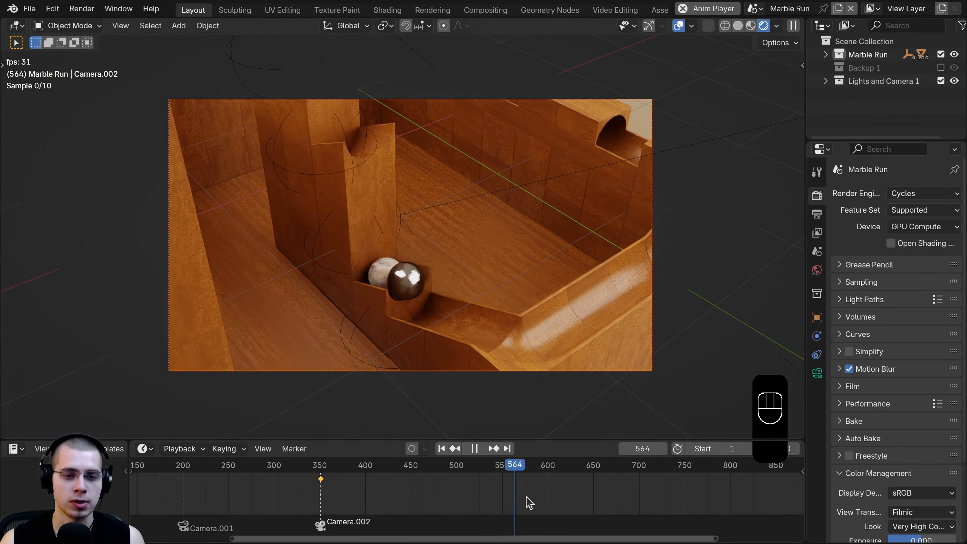
key("space")
left_click_drag(510, 495, 479, 492)
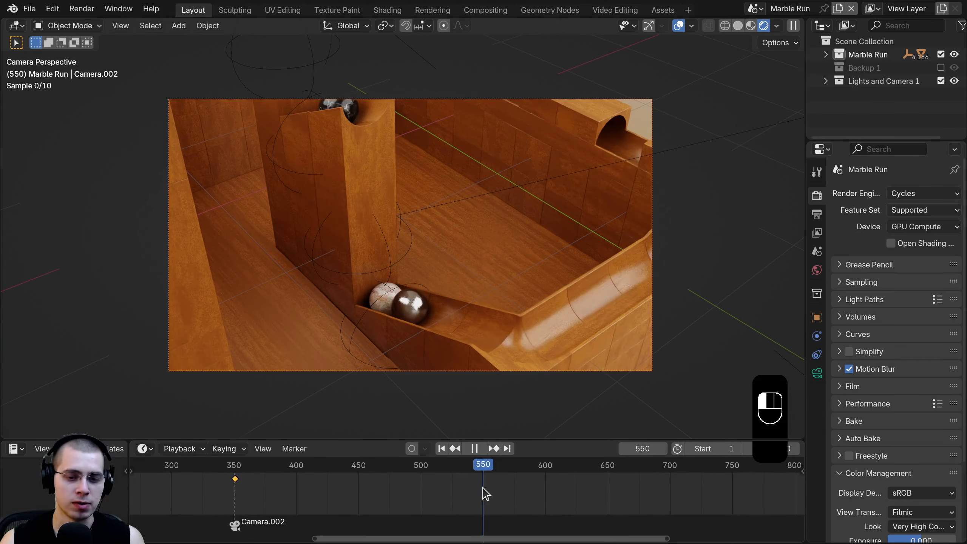
- Reposition Camera.002 to frame the black marble and keyframe it at frame 550
key("g")
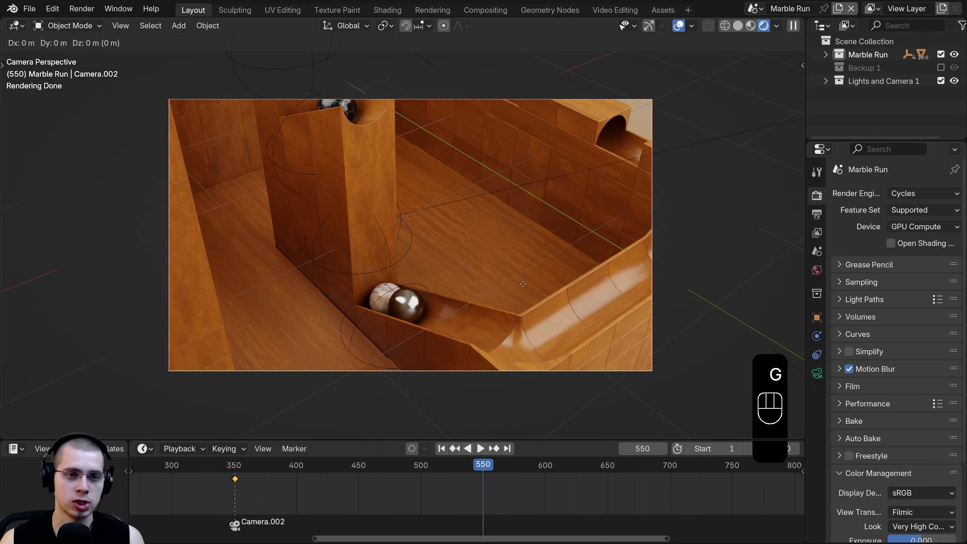
left_click(451, 195)
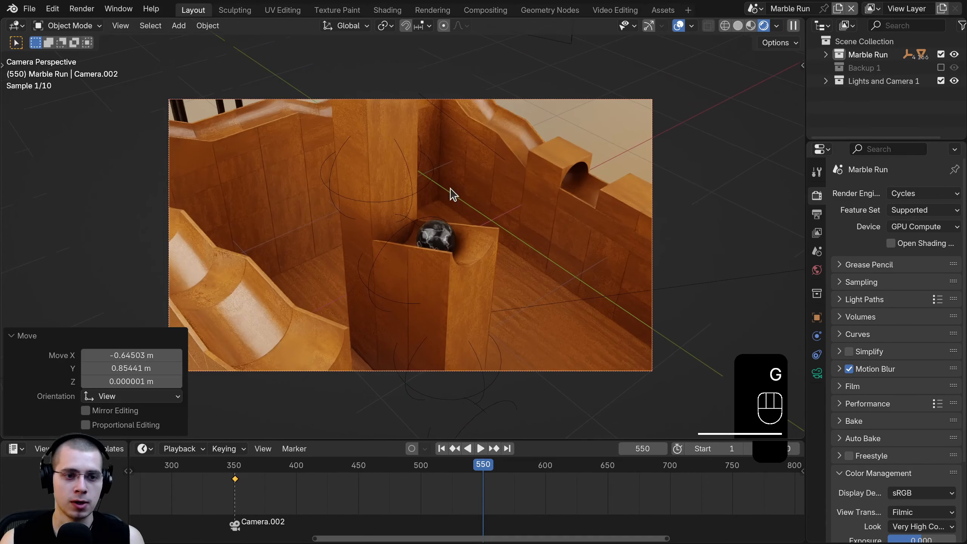
key("r")
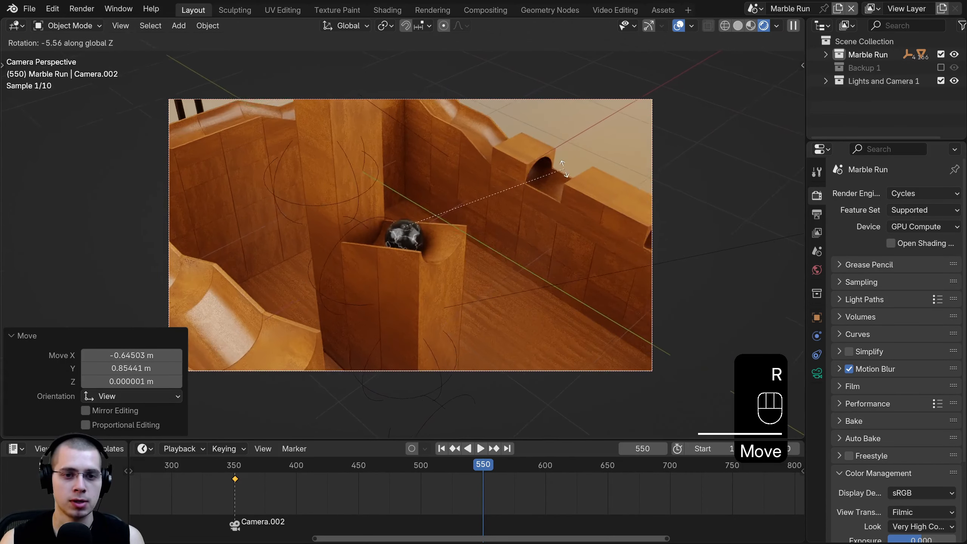
left_click(607, 245)
key("g")
key("z")
key("z")
left_click(617, 263)
key("g")
left_click(613, 257)
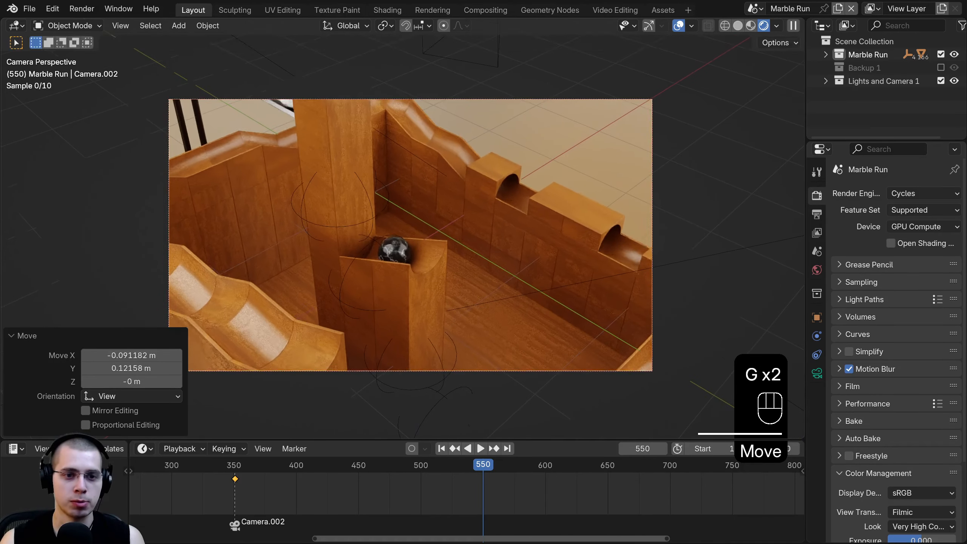
key("r")
left_click(596, 232)
key("g")
left_click(466, 209)
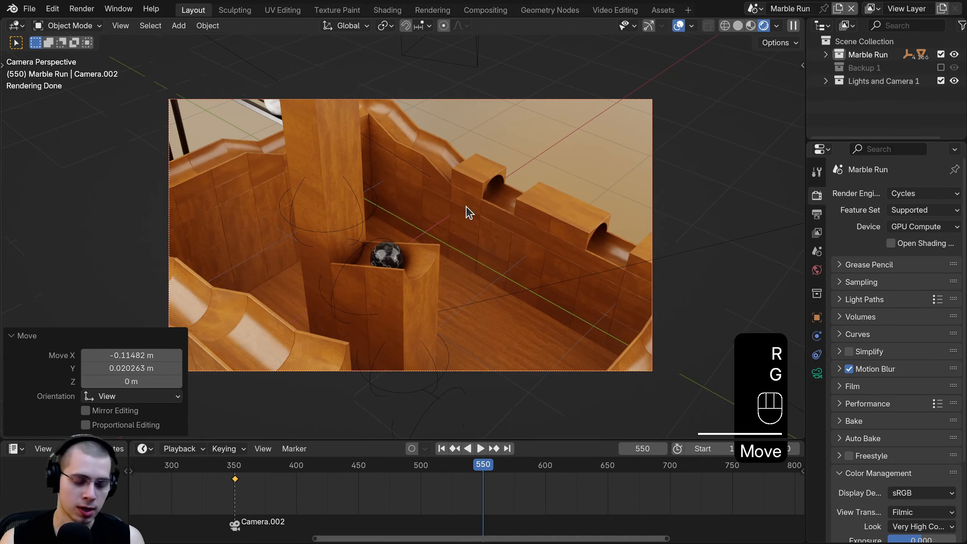
key("k")
left_click(407, 207)
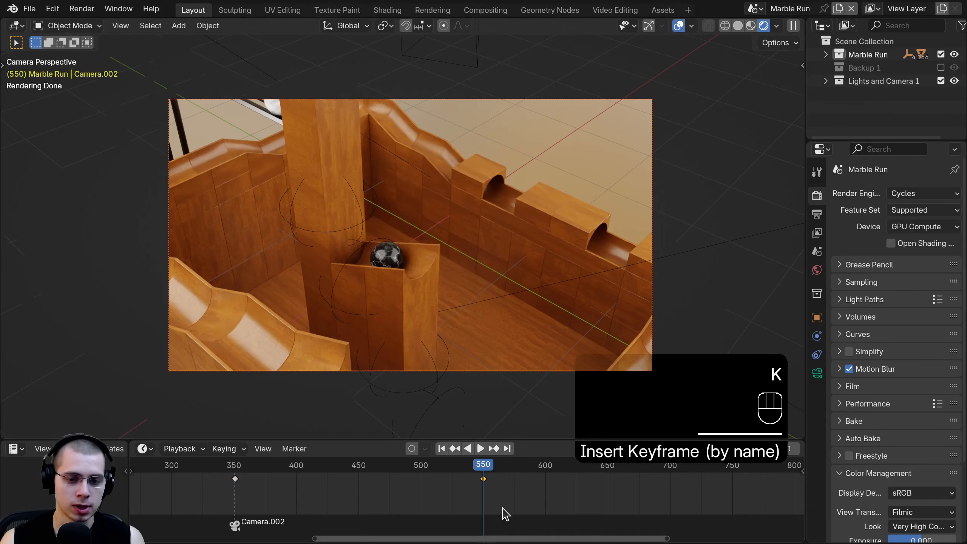
- Select all of Camera.002's keyframes and set their interpolation to Linear
left_click_drag(476, 497, 244, 459)
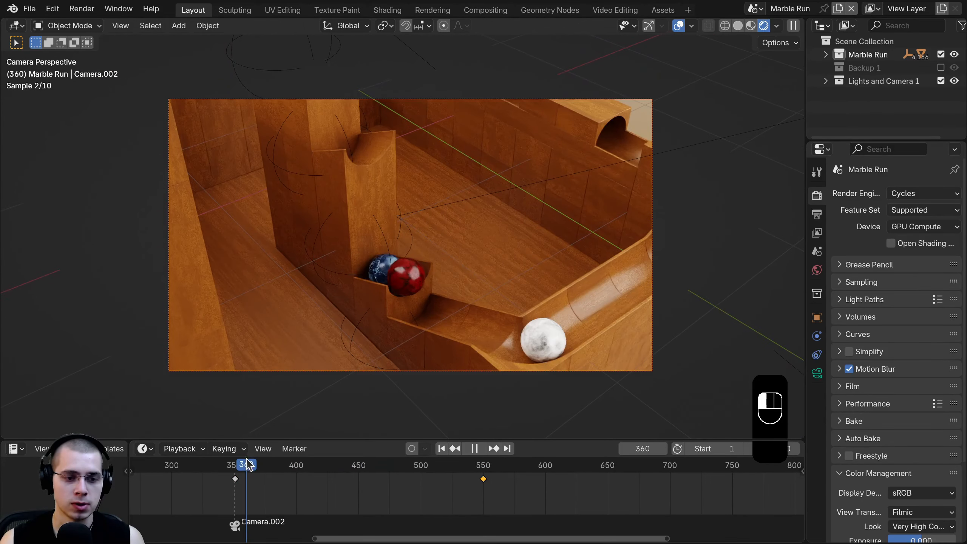
scroll(451, 493, "up", 2)
key("k")
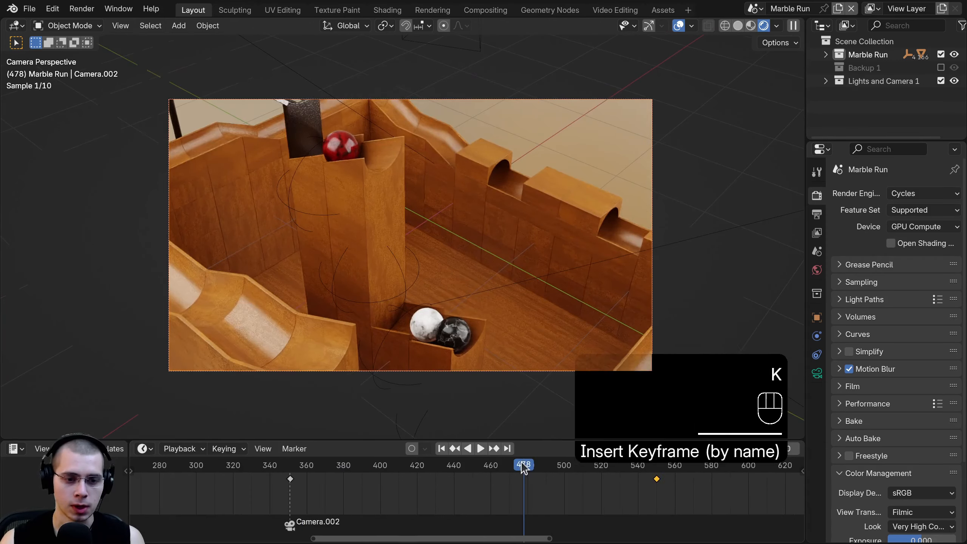
key("a")
key("a")
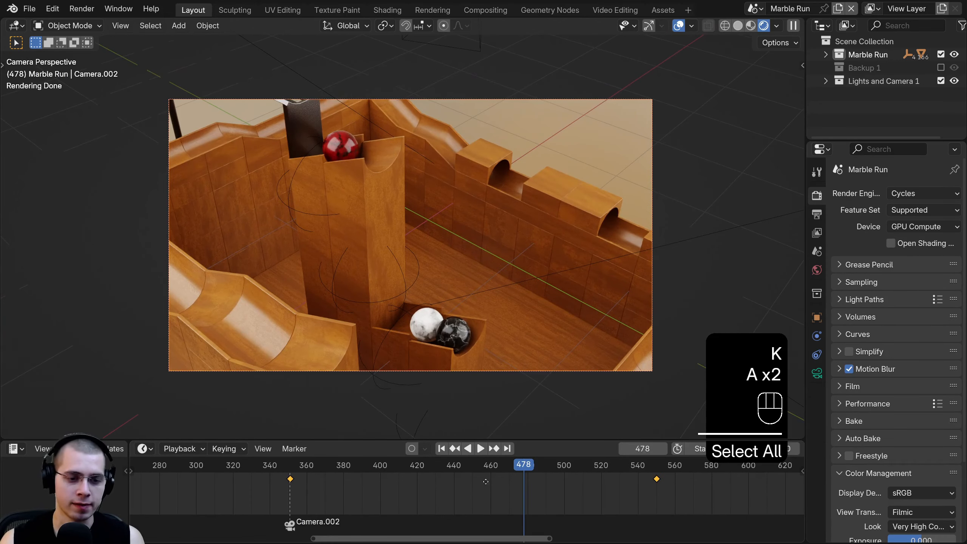
middle_click_drag(485, 481, 477, 491)
key("t")
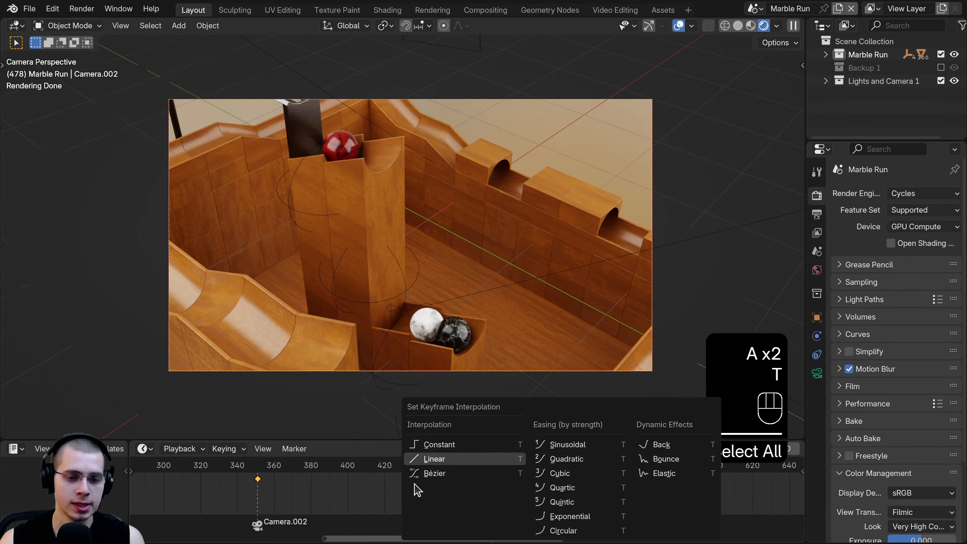
left_click(437, 461)
left_click(303, 510)
- Review the camera motion in playback and save the project as Marble Run 6.blend
key("space")
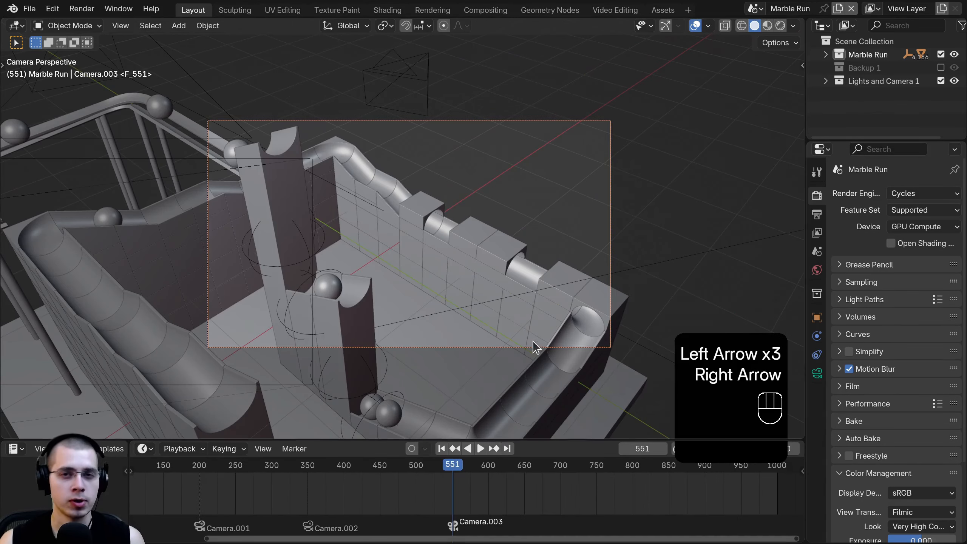
scroll(585, 314, "up", 2)
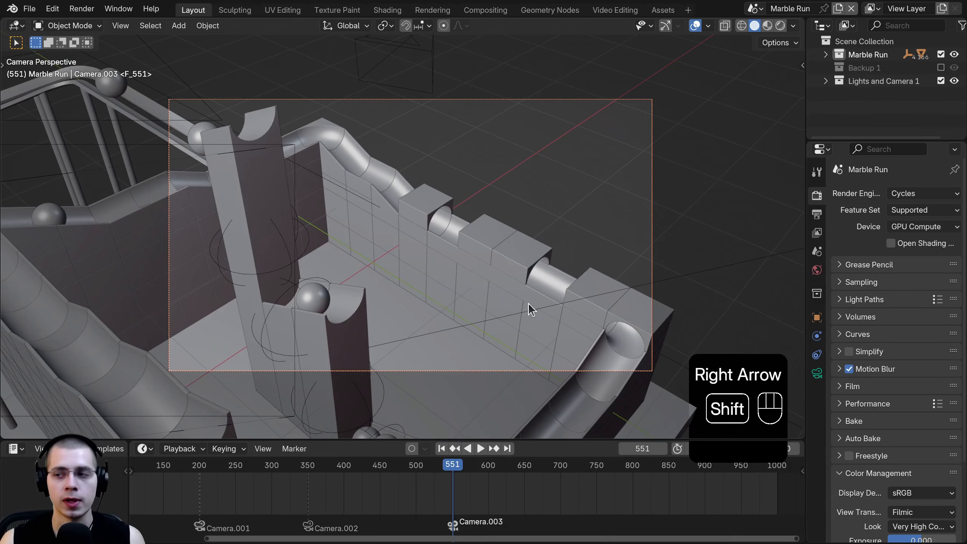
middle_click_drag(528, 303, 542, 304, "shift")
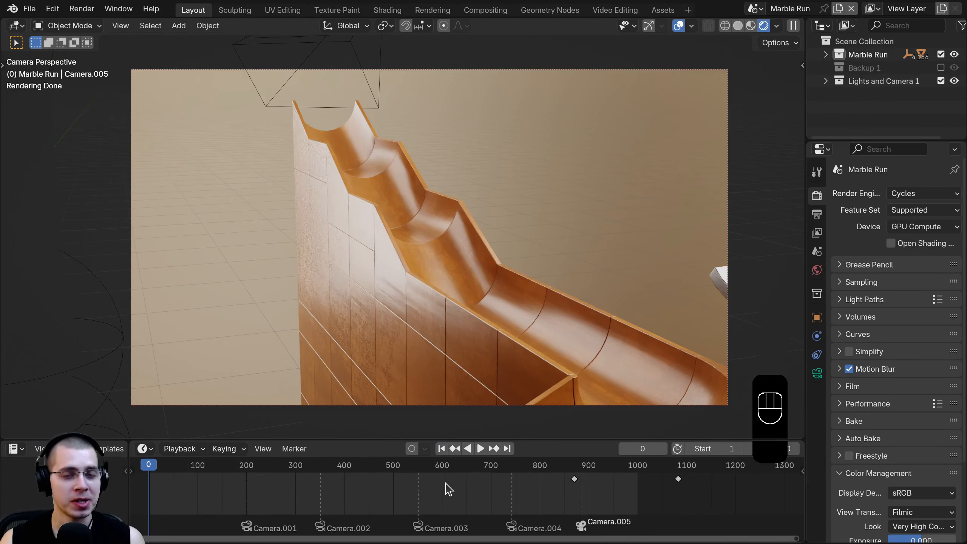
scroll(445, 484, "down", 1)
middle_click_drag(446, 484, 464, 484)
scroll(482, 486, "up", 1)
key("ctrl+s")
- Play the animation from the start to review the camera cuts
middle_click_drag(298, 502, 312, 500)
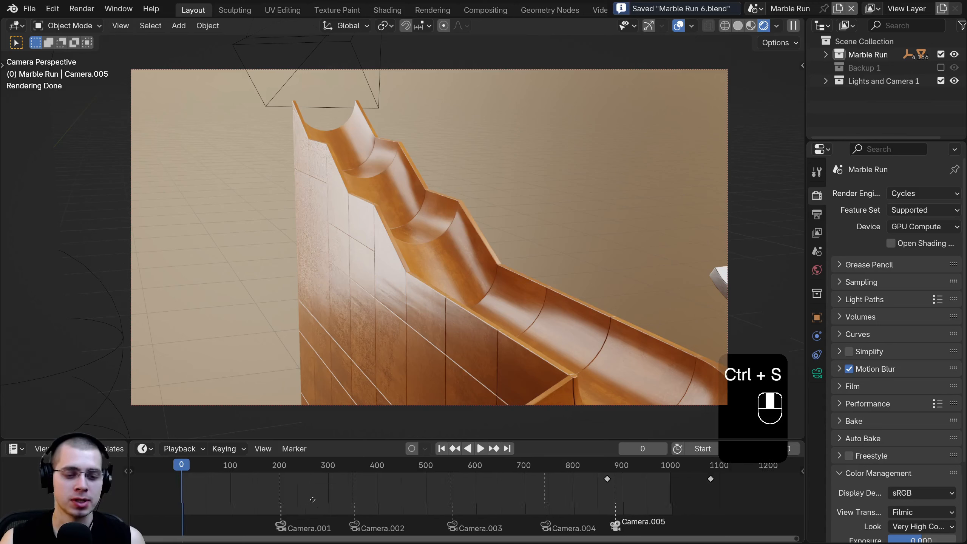
scroll(312, 499, "up", 1)
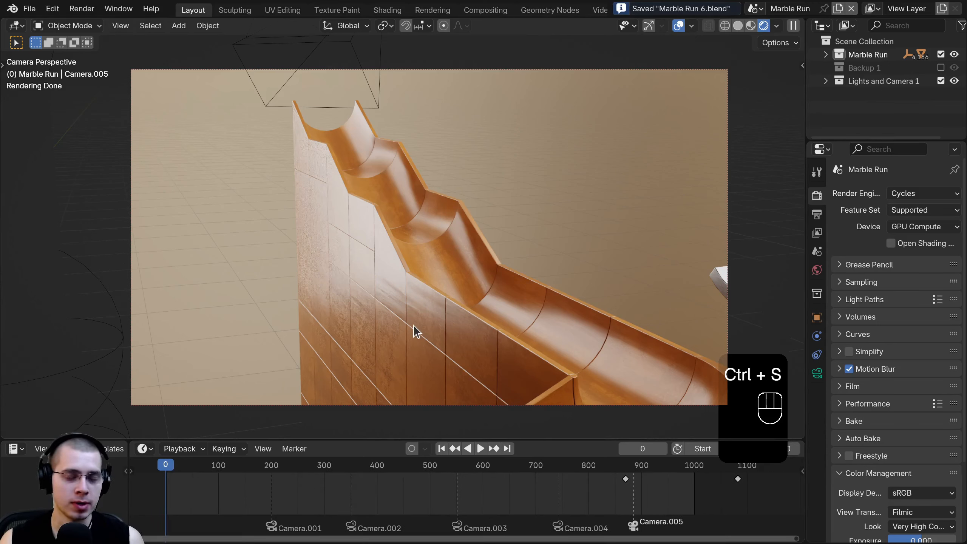
key("space")
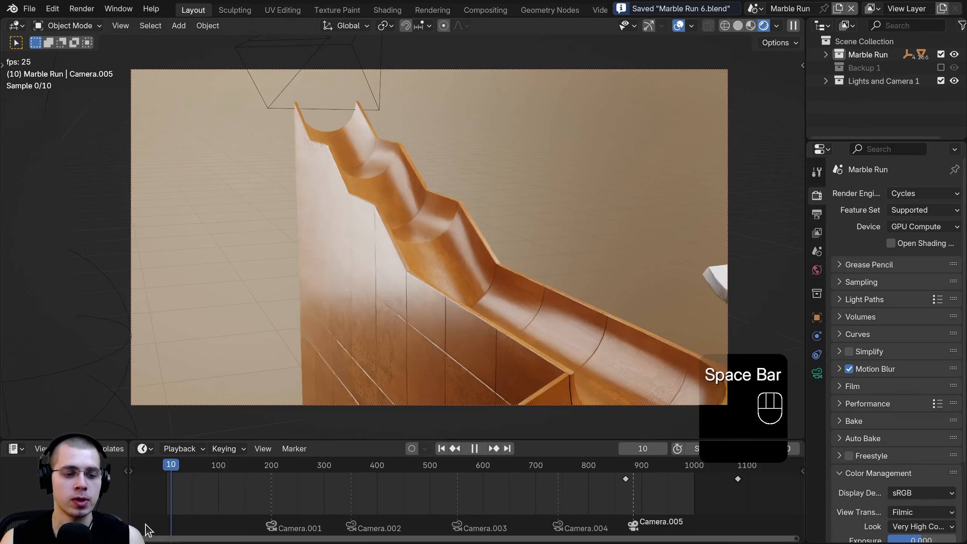
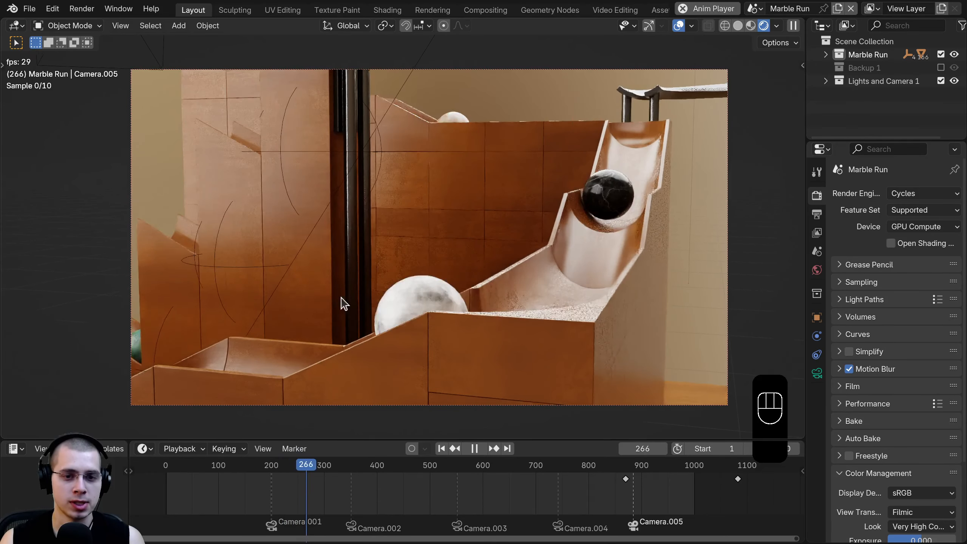
- Play the marble run animation, scrub to around frame 900, and stop playback
left_click(332, 482)
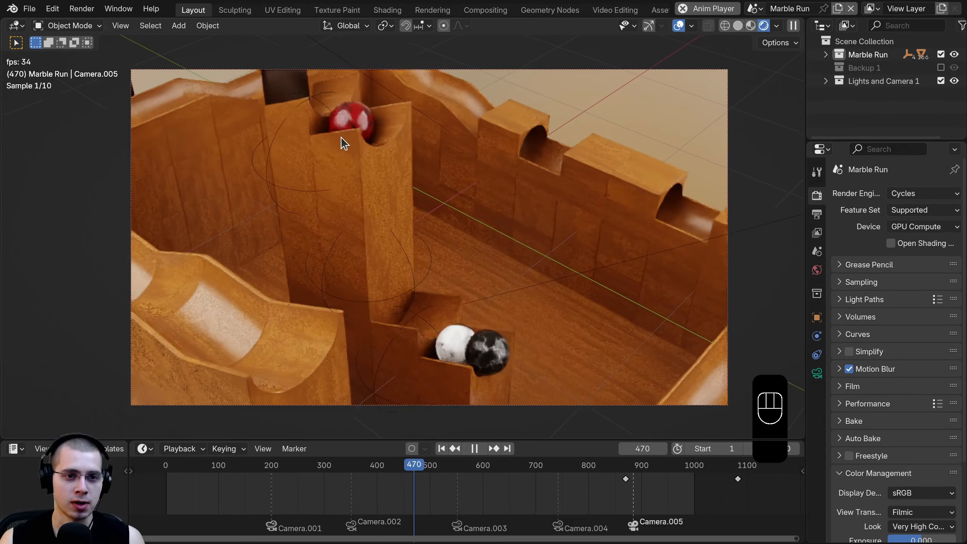
middle_click_drag(434, 491, 369, 491)
scroll(369, 491, "up", 1)
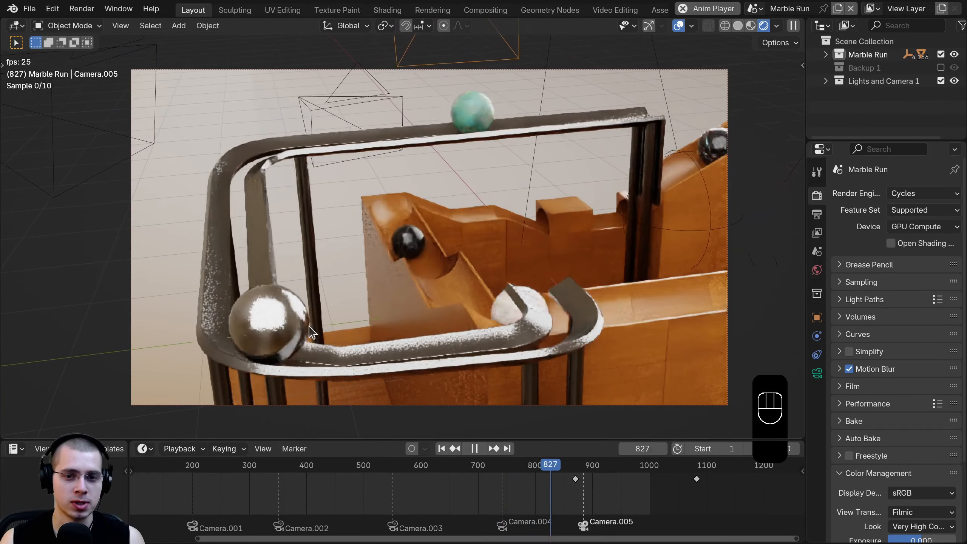
middle_click_drag(508, 492, 407, 483)
scroll(400, 481, "up", 2)
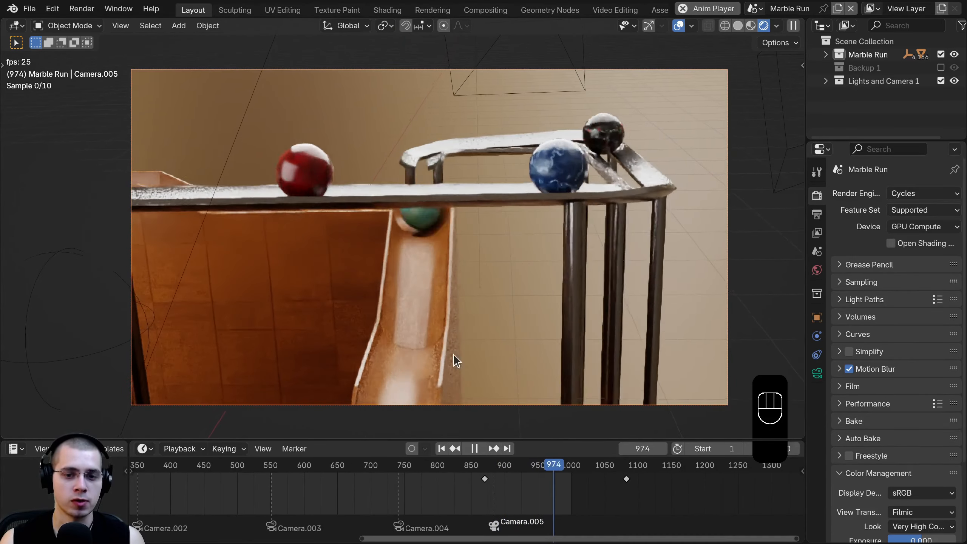
left_click(503, 465)
scroll(537, 413, "down", 3)
scroll(540, 423, "up", 2)
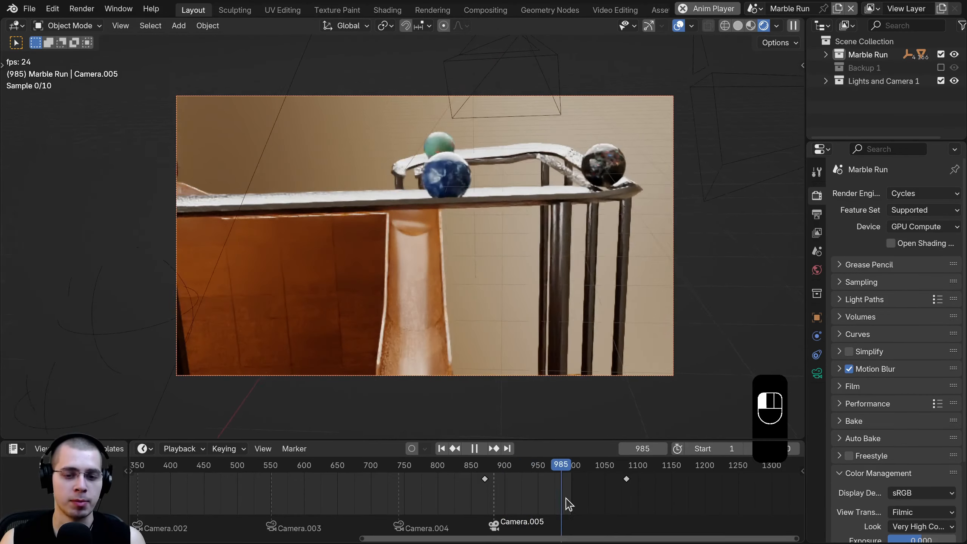
key("space")
- Scrub back through the timeline, past frame 722 to frame 324
left_click_drag(506, 469, 258, 486)
scroll(260, 485, "down", 4)
middle_click_drag(261, 485, 394, 473)
left_click_drag(392, 467, 290, 485)
scroll(305, 491, "down", 2)
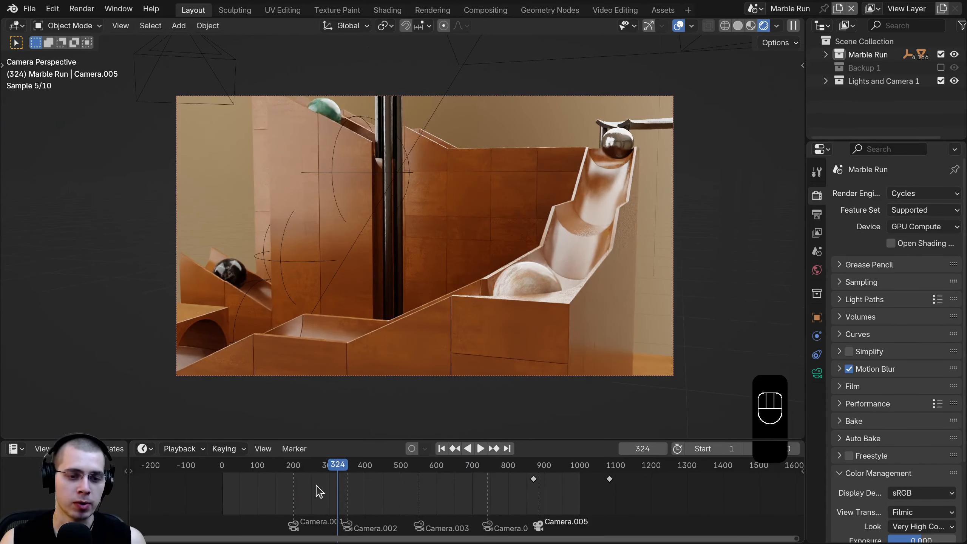
- Orbit the scene, return to the camera view with Numpad 0, and save the file
middle_click_drag(392, 411, 399, 209)
key("KP_0")
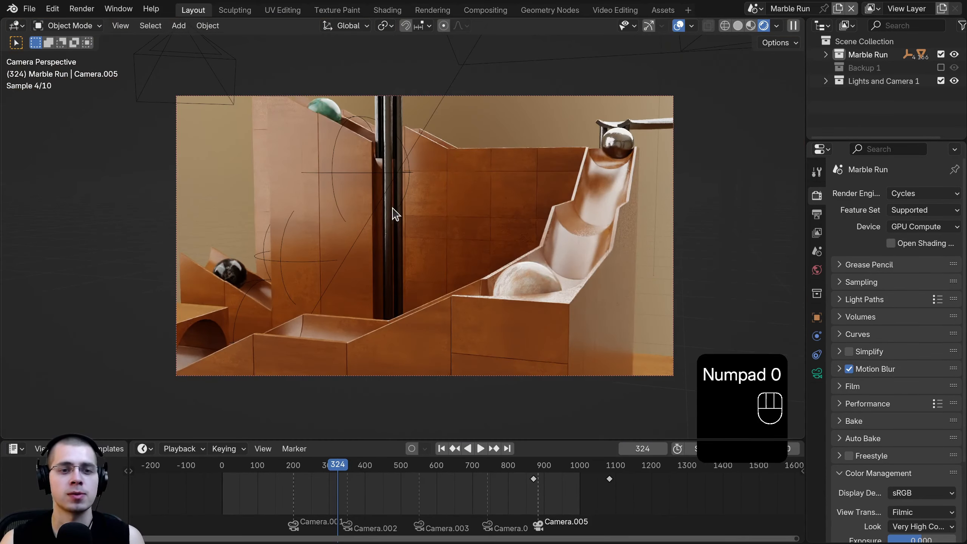
key("ctrl+s")
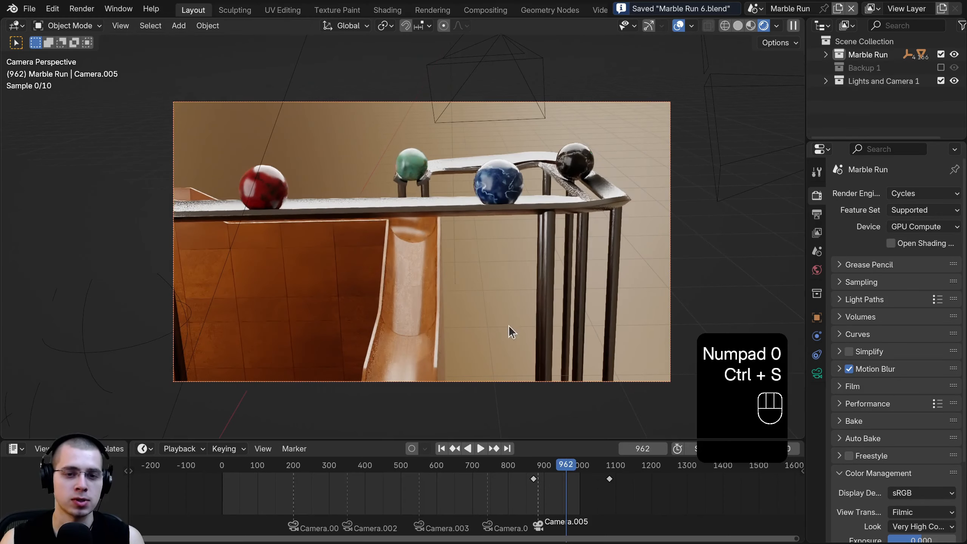
- Scrub back through frame 113 to frame 79 and select the camera
scroll(441, 178, "up", 1)
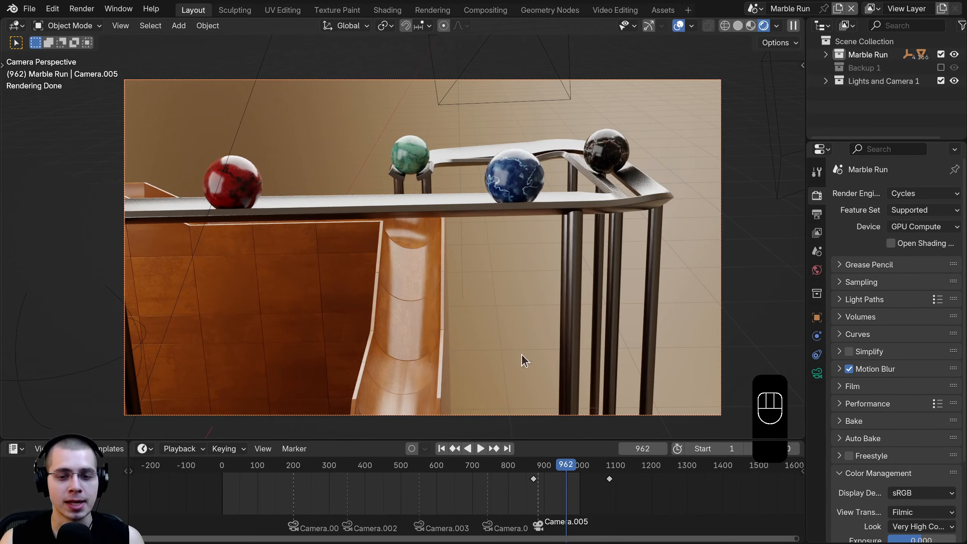
left_click_drag(519, 482, 280, 463)
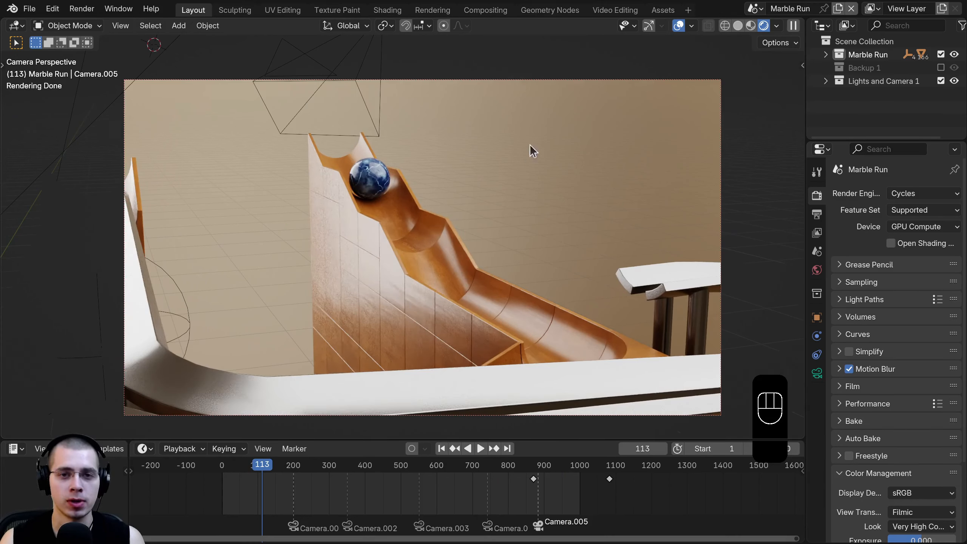
left_click_drag(263, 465, 250, 465)
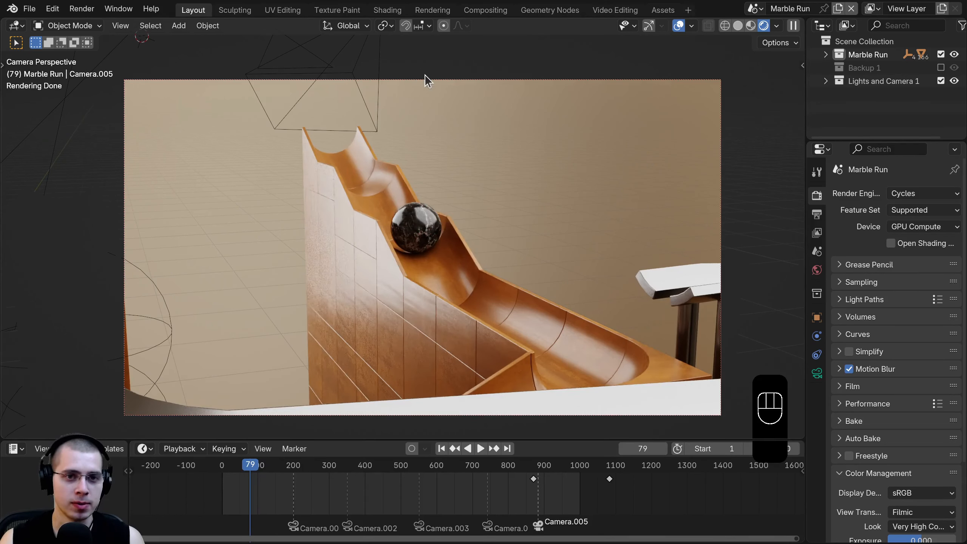
left_click(298, 76)
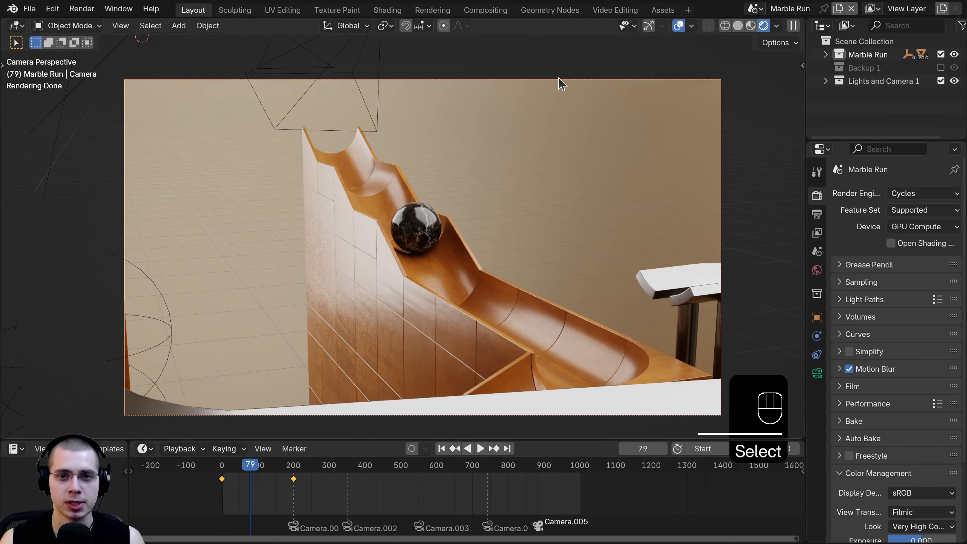
- Enable depth of field on the camera with Slope.003 as the focus object
left_click(817, 373)
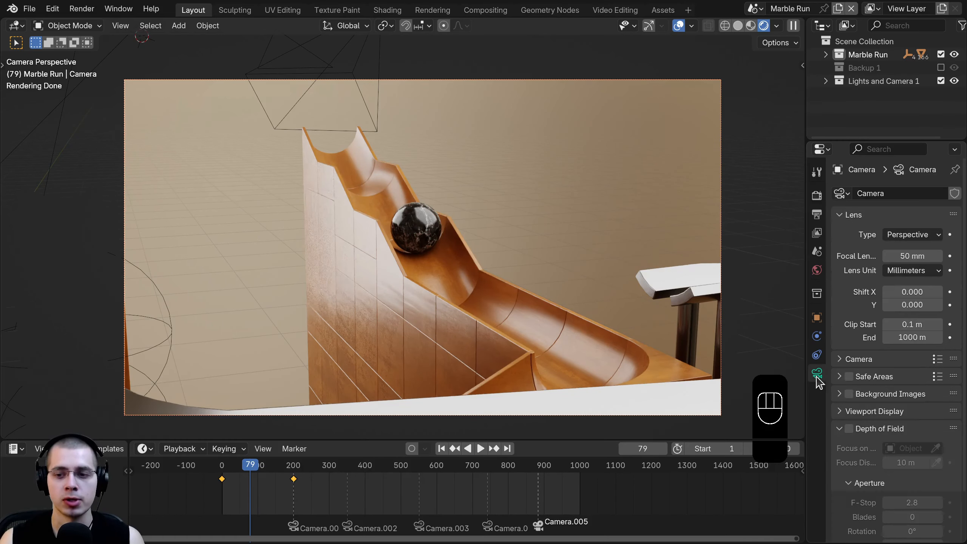
left_click_drag(804, 362, 790, 361)
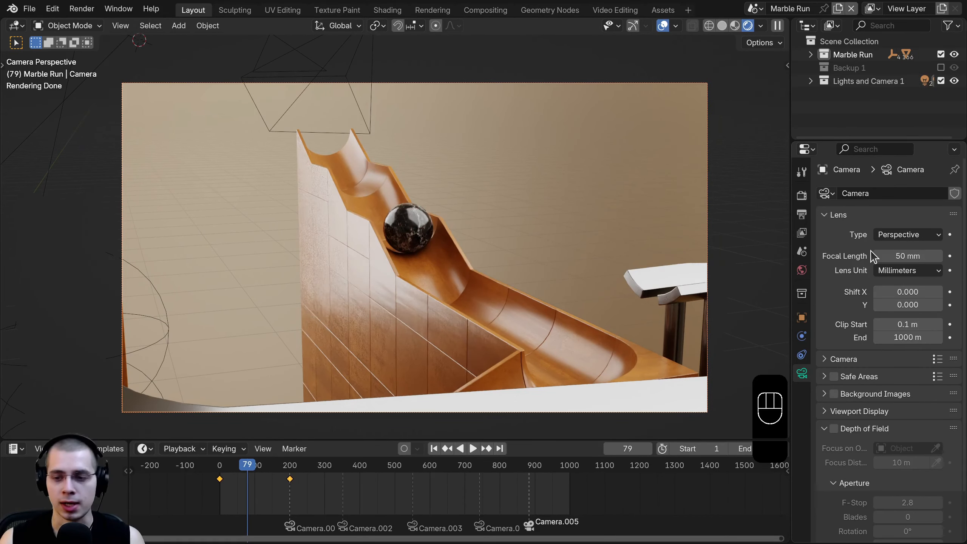
scroll(870, 326, "down", 3)
left_click(833, 377)
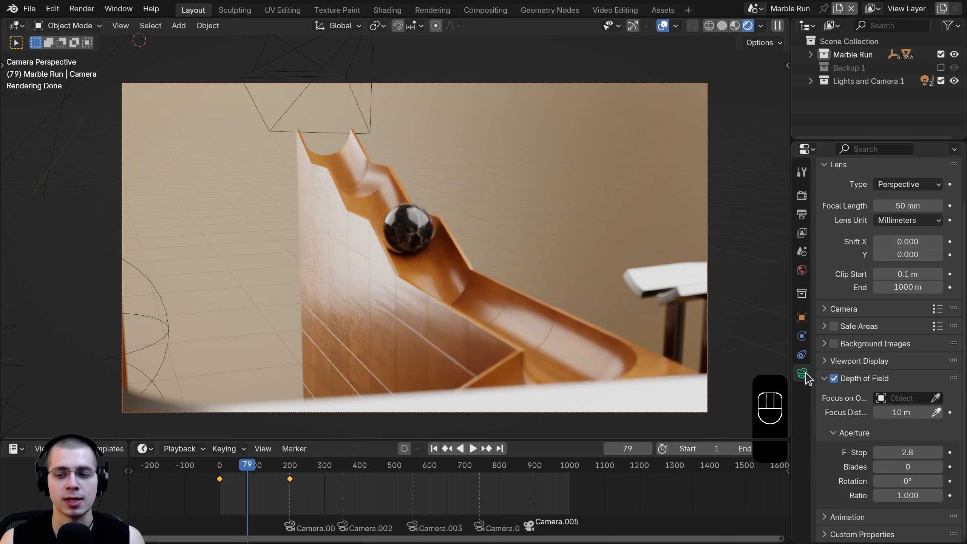
left_click(935, 398)
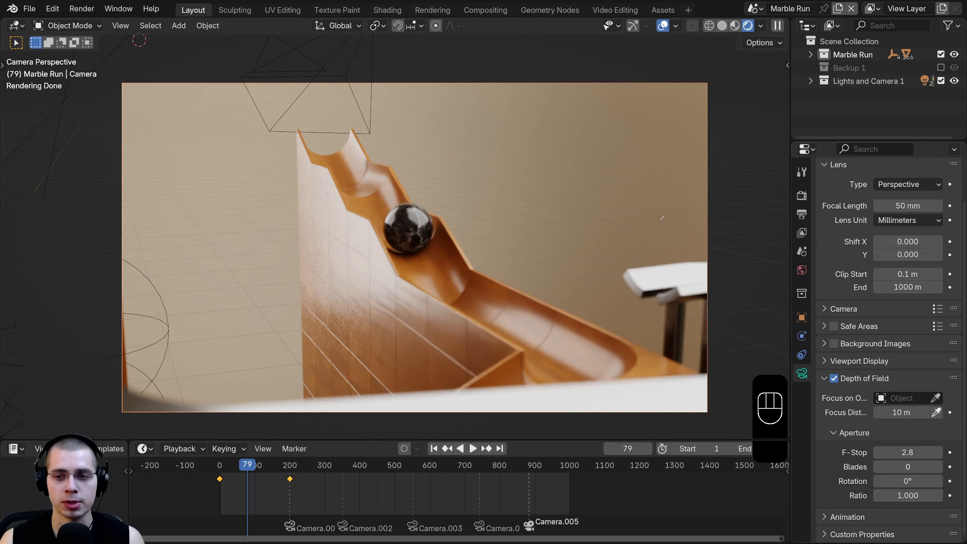
left_click(454, 260)
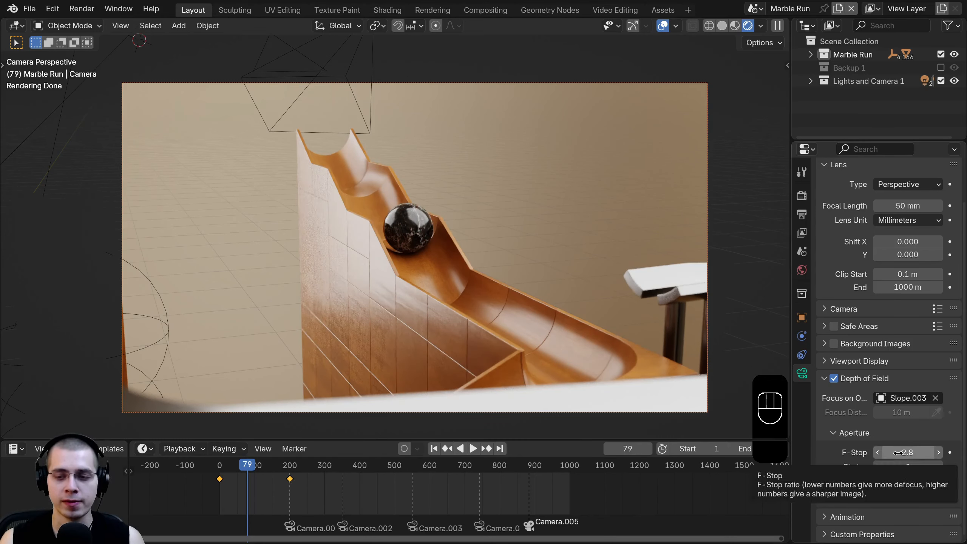
- Lower the F-Stop to 0.1, then raise it through 0.8 to 1.2
left_click_drag(898, 452, 857, 452)
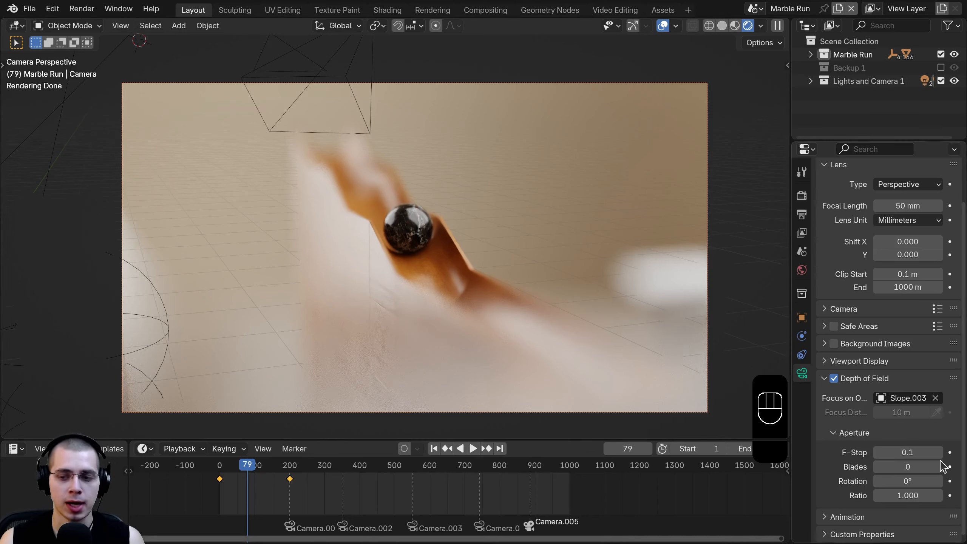
left_click(937, 454)
left_click(937, 455)
left_click(936, 455)
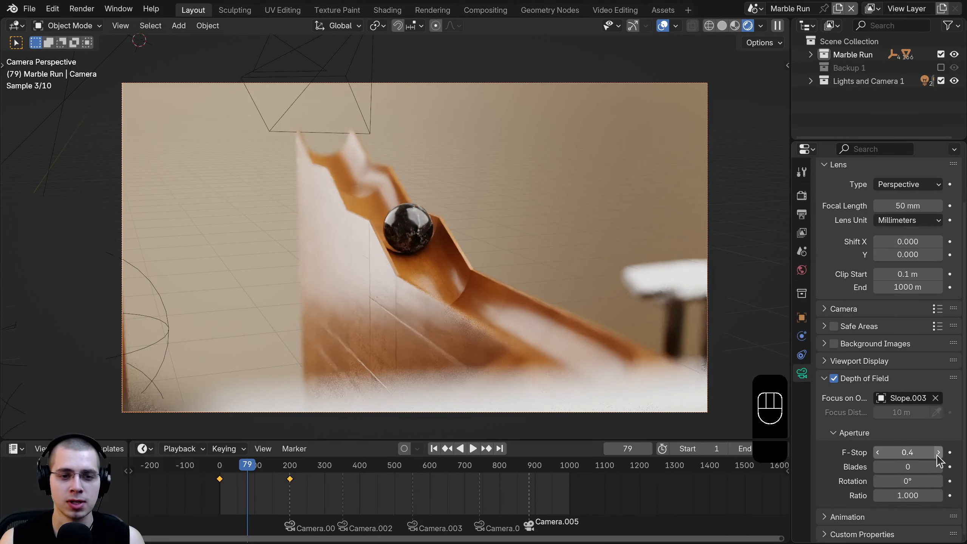
left_click(937, 455)
left_click(937, 455)
left_click(937, 454)
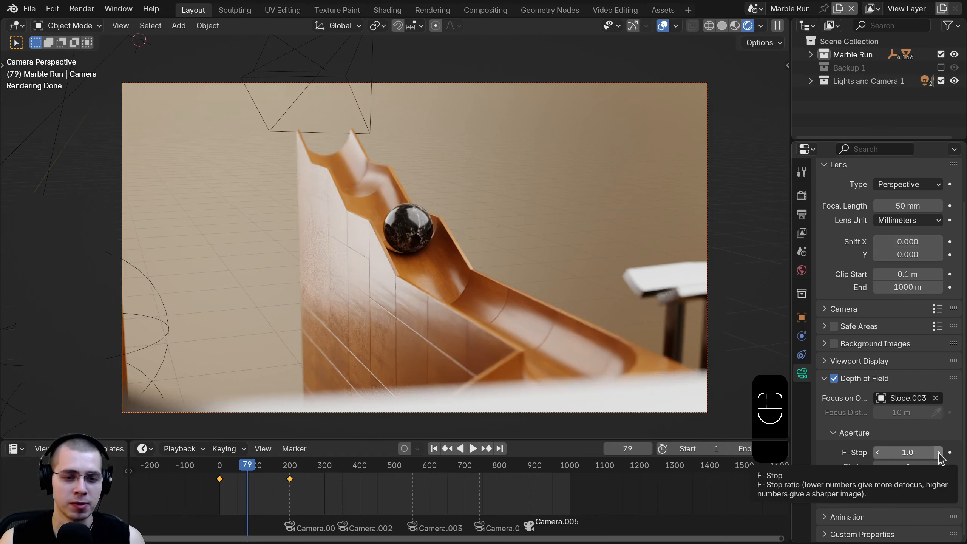
left_click_drag(267, 493, 279, 492)
key("Escape")
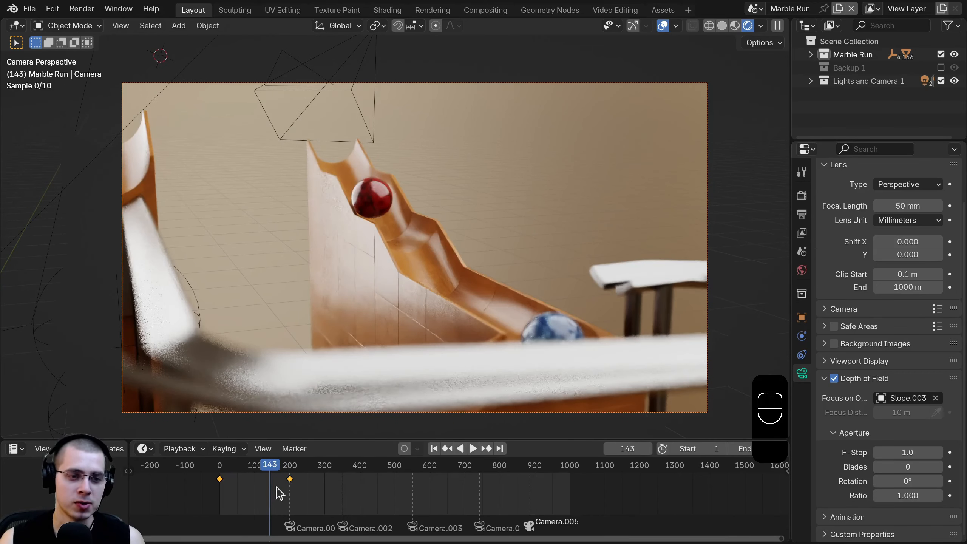
left_click(938, 453)
left_click(938, 453)
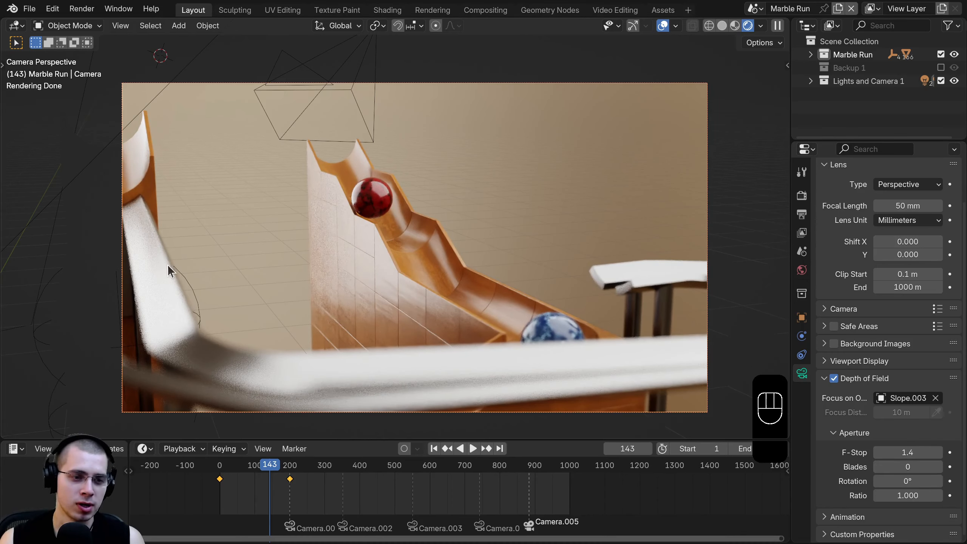
- Play the animation to preview the blur, then pause around frame 104
scroll(404, 255, "up", 5)
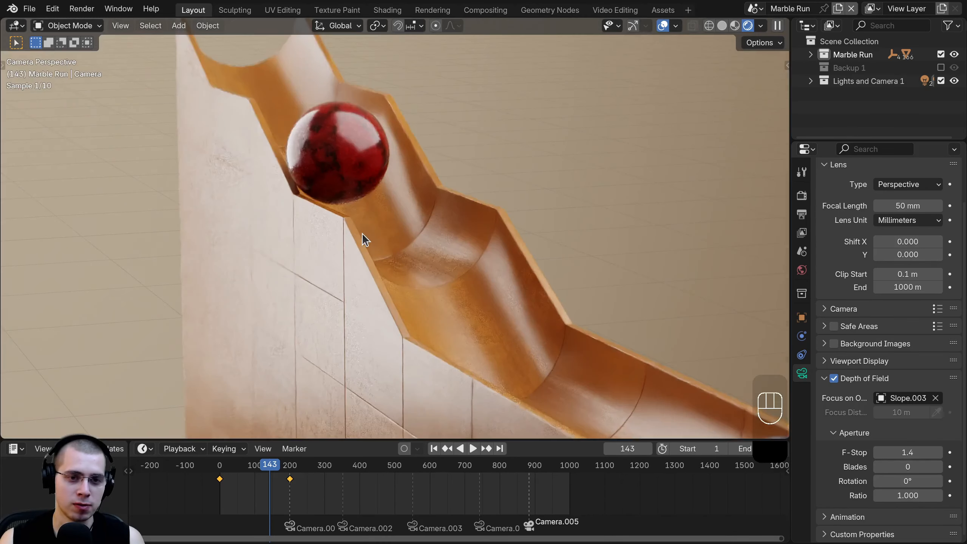
scroll(362, 233, "down", 6)
key("space")
middle_click_drag(270, 489, 290, 495)
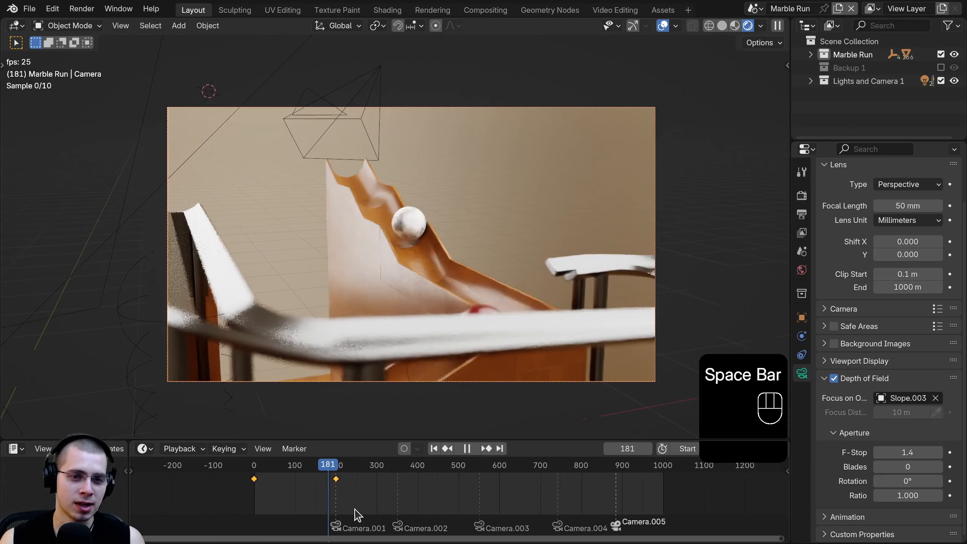
scroll(270, 502, "up", 3)
left_click(254, 471)
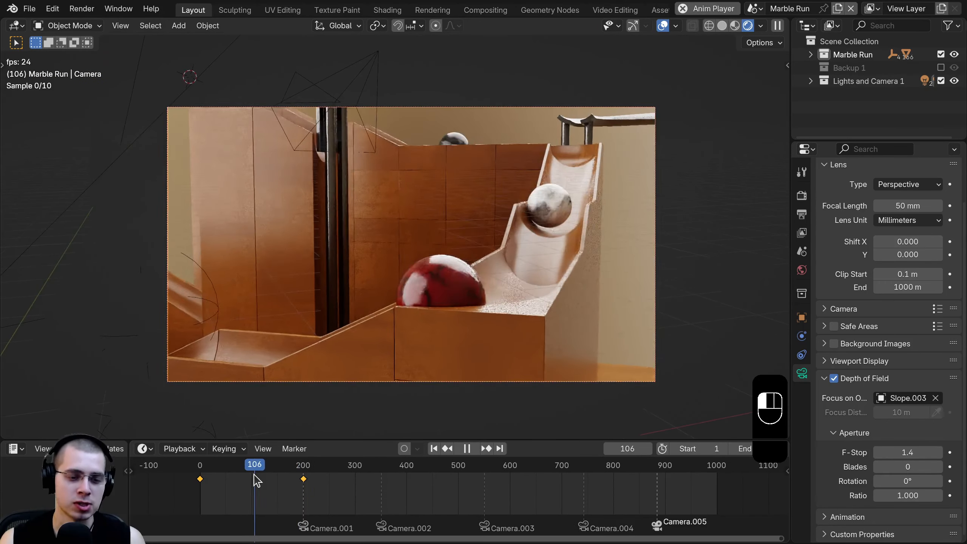
key("space")
- Set the F-Stop to 1.3, save, and stop playback at frame 232
left_click(877, 453)
key("space")
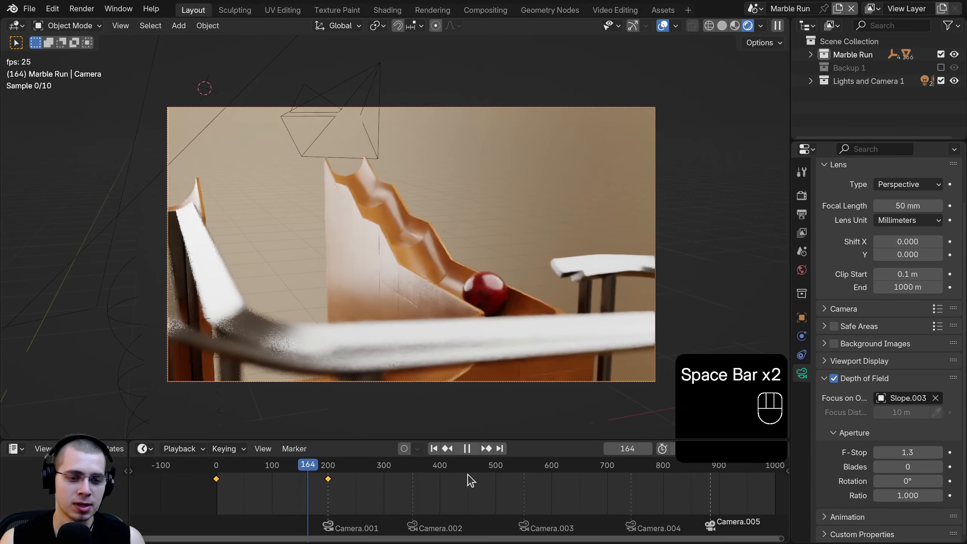
key("ctrl+s")
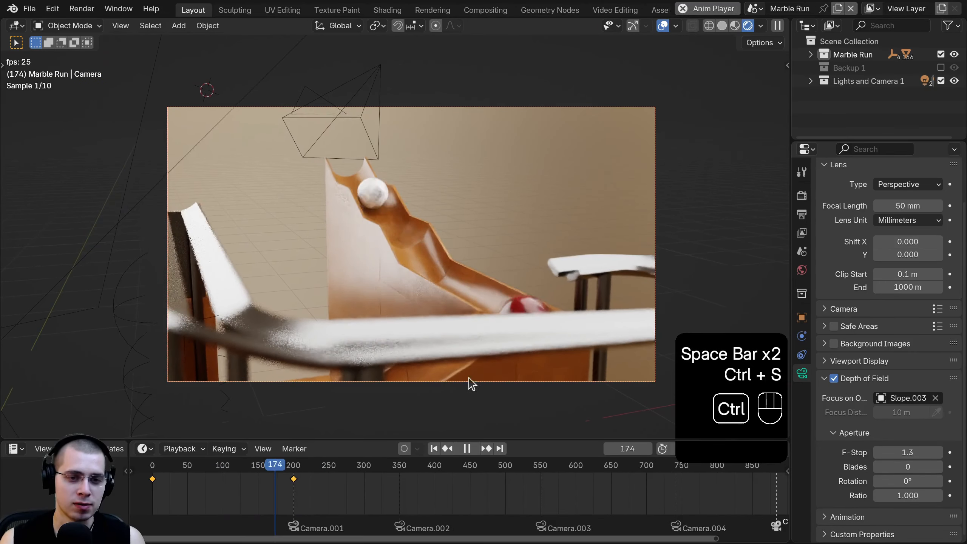
scroll(356, 475, "up", 3)
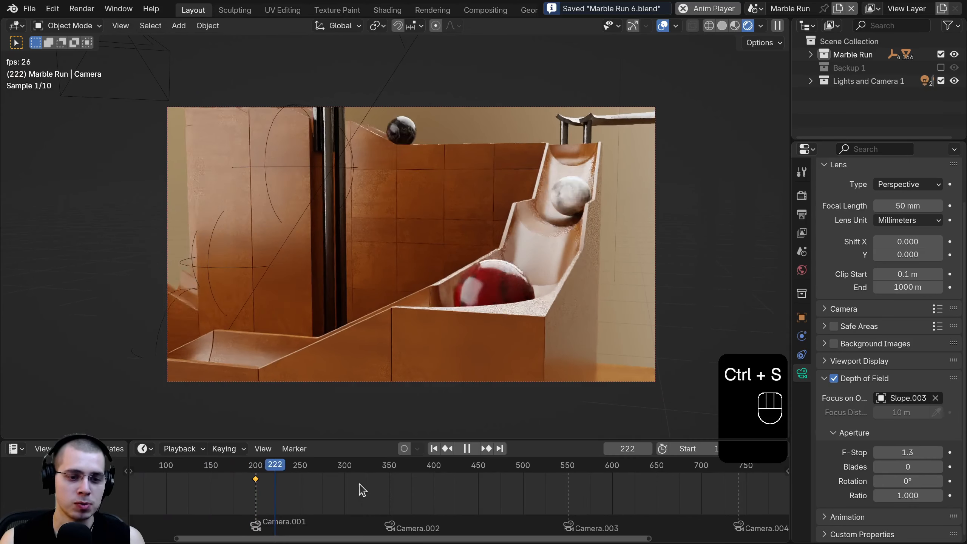
key("space")
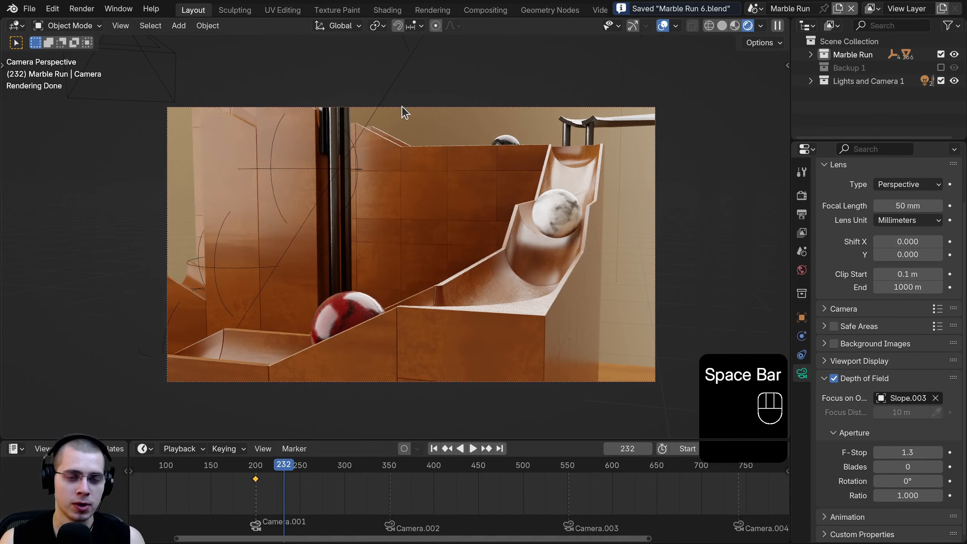
- Enable depth of field on Camera.001, focus it on the marble track, and tune the F-Stop
left_click(402, 106)
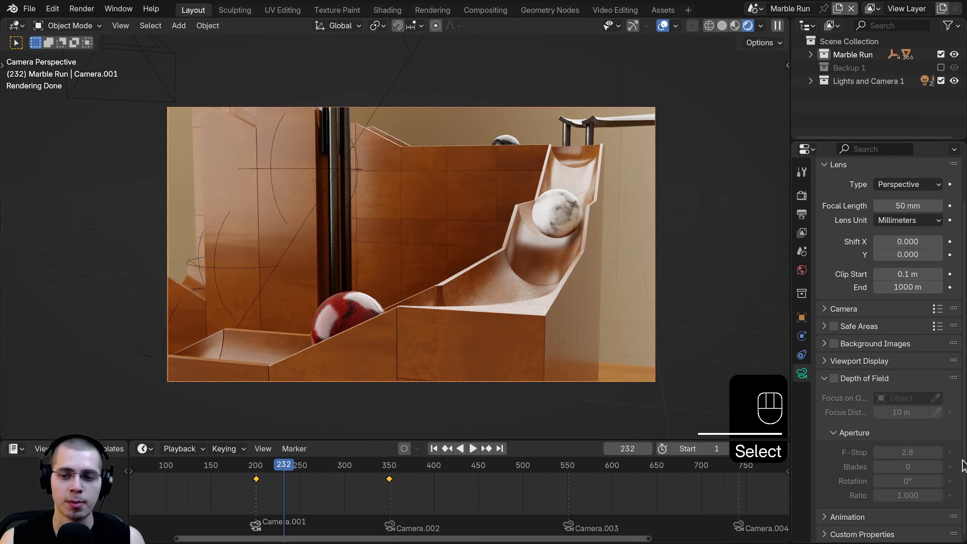
left_click(833, 378)
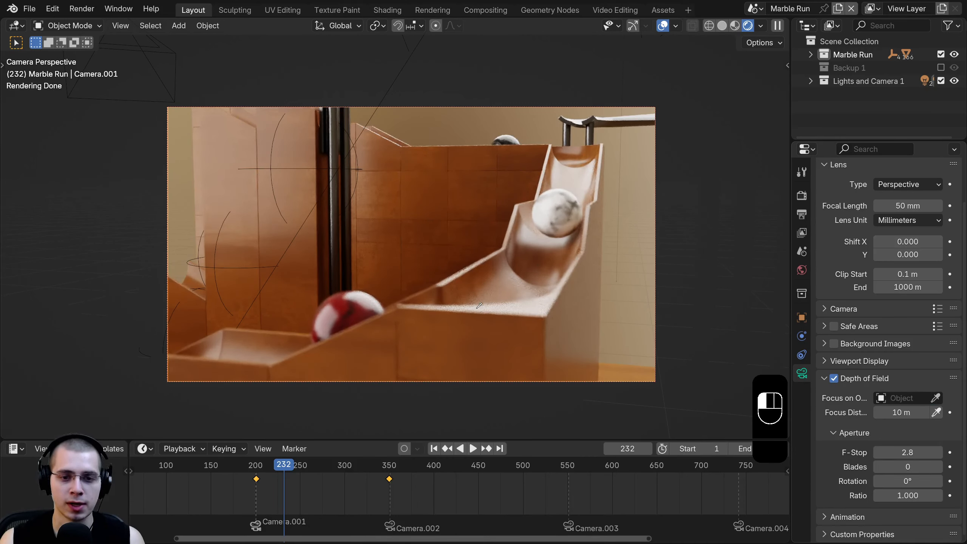
left_click(491, 309)
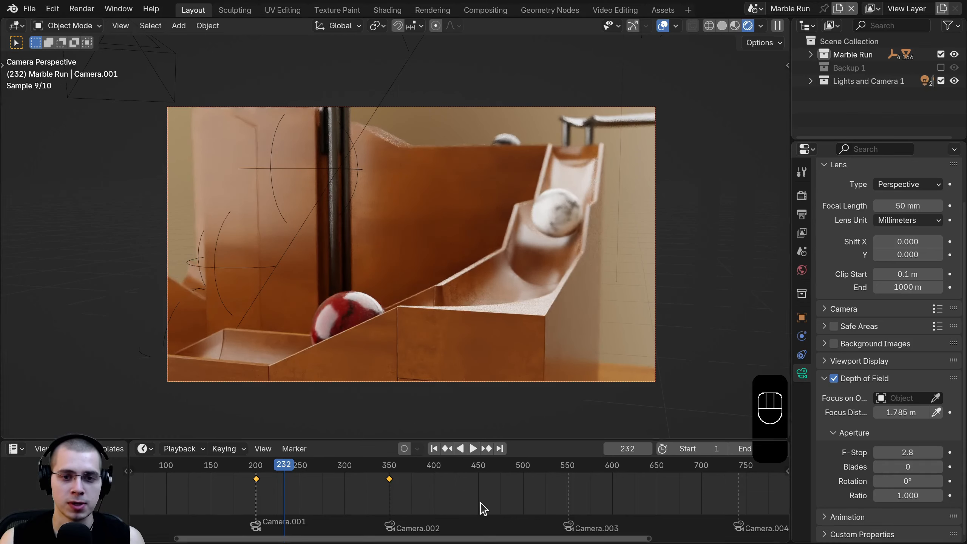
left_click_drag(908, 453, 939, 454)
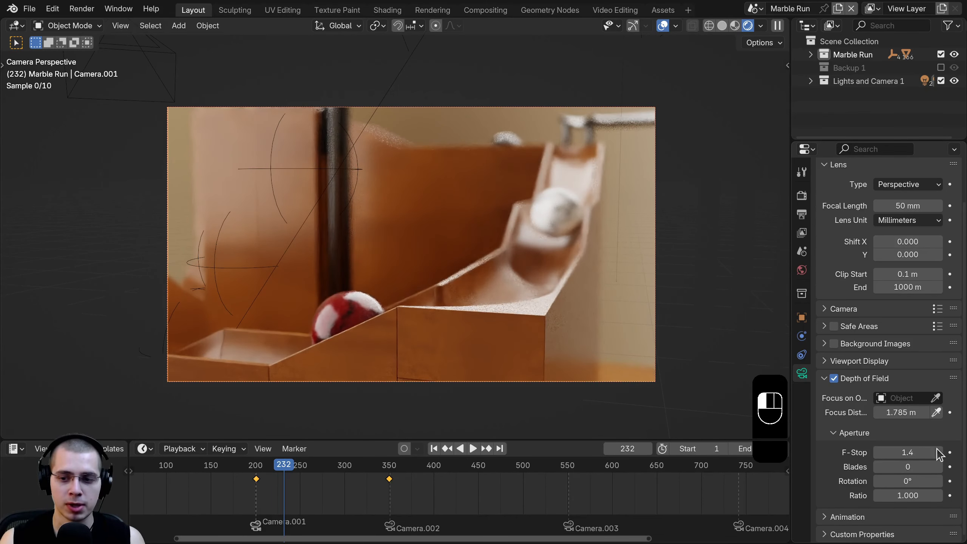
left_click(938, 452)
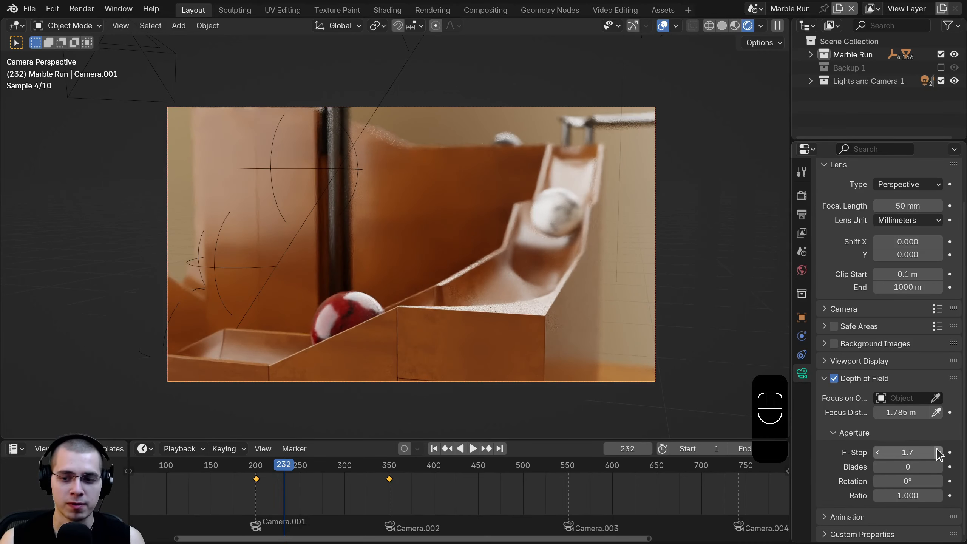
key("space")
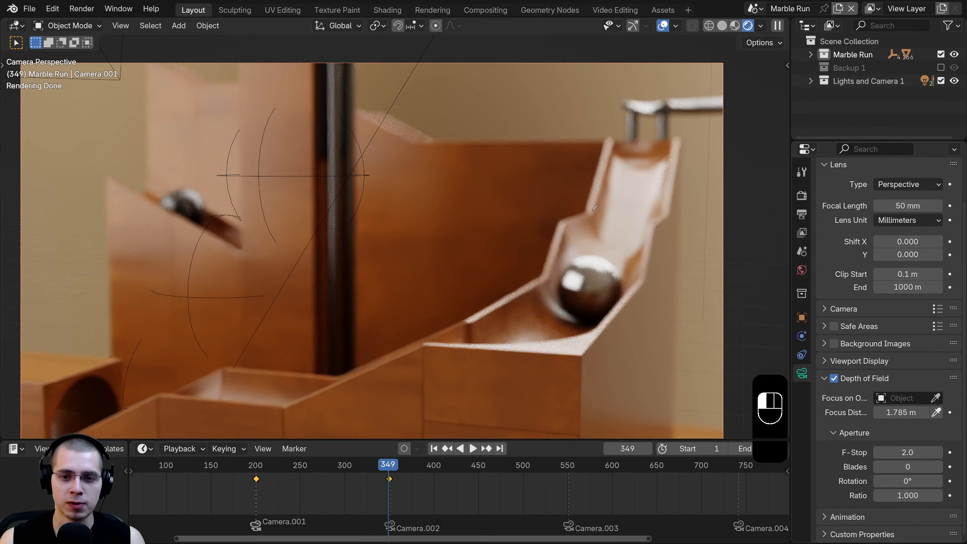
- Refocus Camera.001 on the silver ball and stop playback at frame 405
left_click(565, 239)
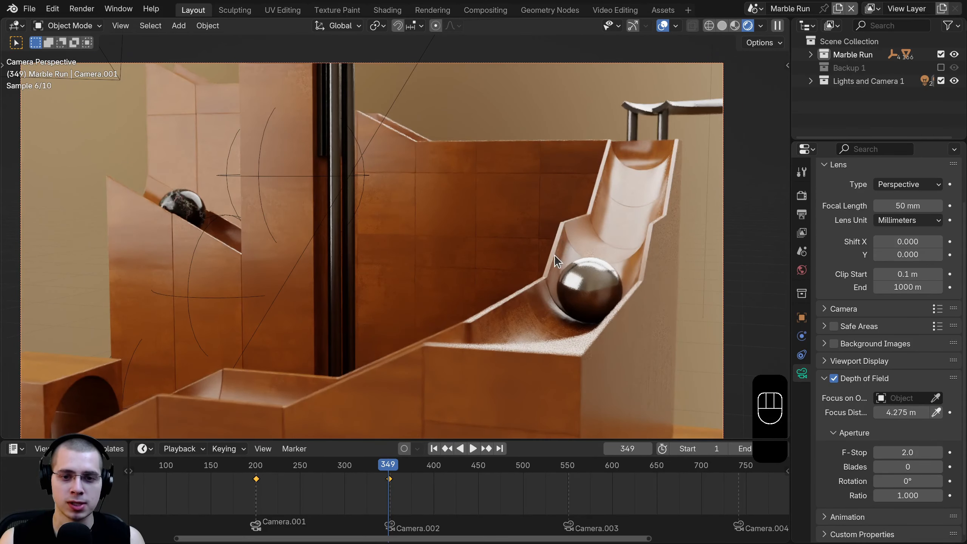
scroll(555, 255, "down", 1)
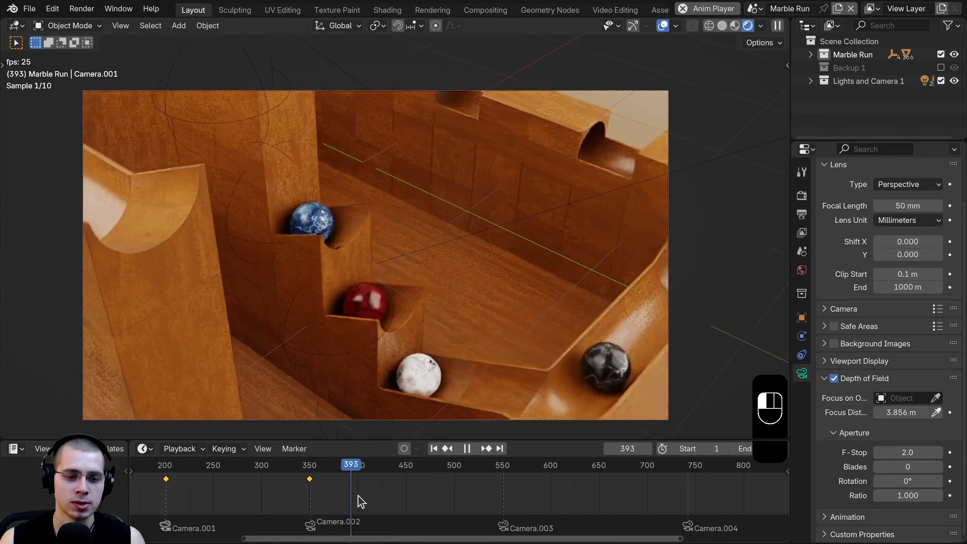
key("space")
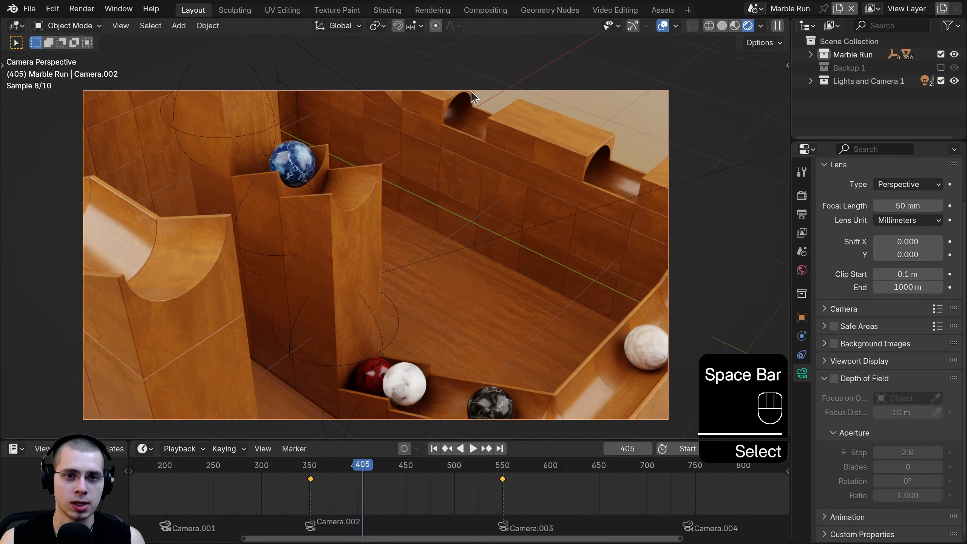
- Enable depth of field on Camera.002 with its focus distance picked from the scene, then preview
middle_click_drag(522, 166, 586, 137, "shift")
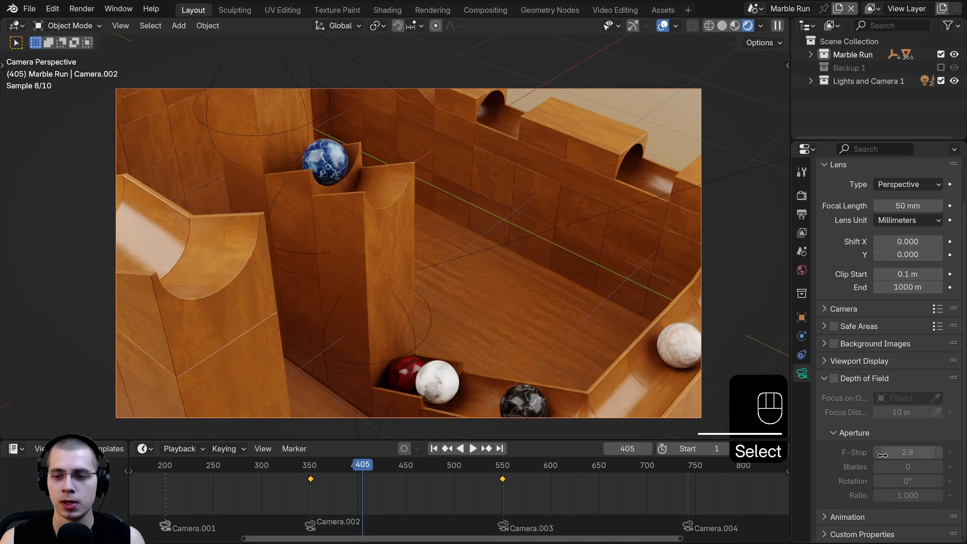
left_click(834, 378)
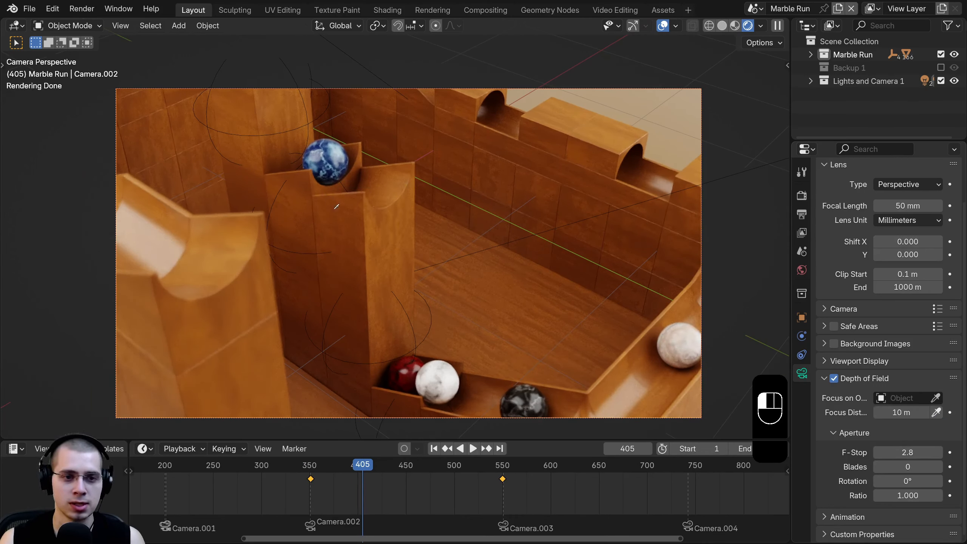
left_click(362, 227)
key("space")
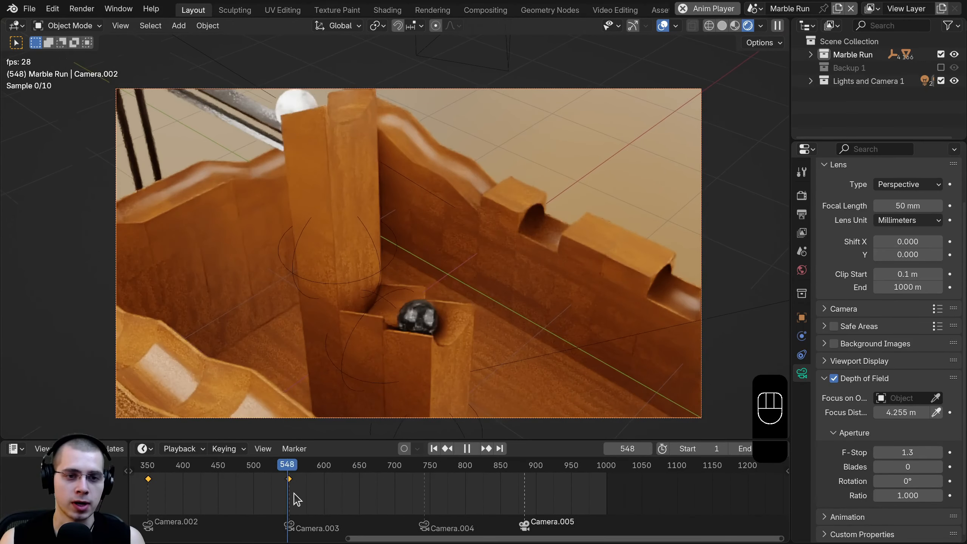
- Stop playback and select the small cube block beside the wall
key("a")
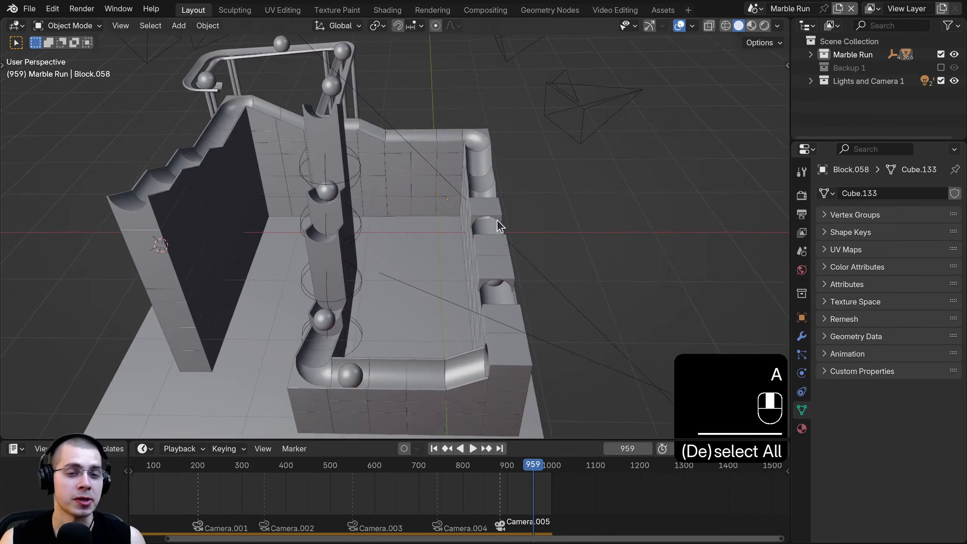
middle_click_drag(497, 220, 500, 219)
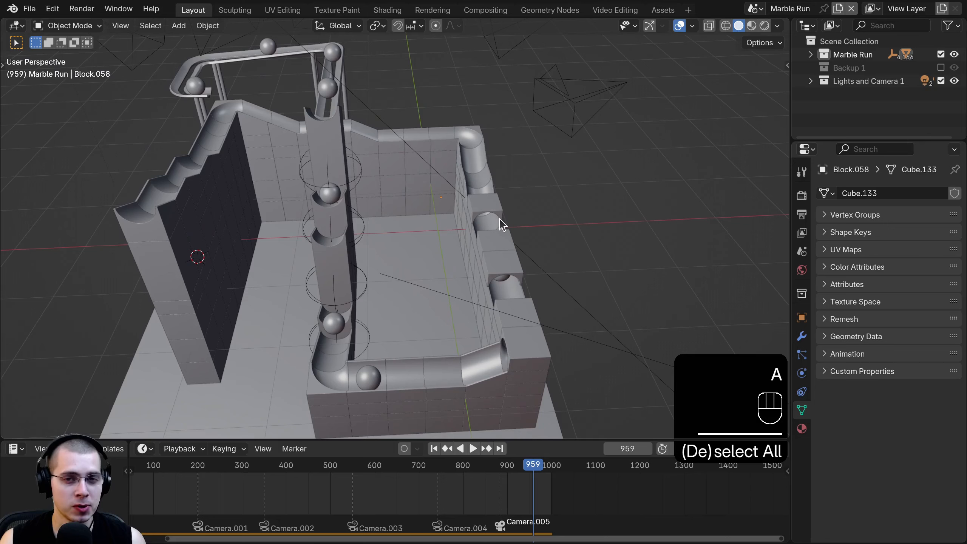
scroll(457, 217, "up", 5)
left_click(458, 196)
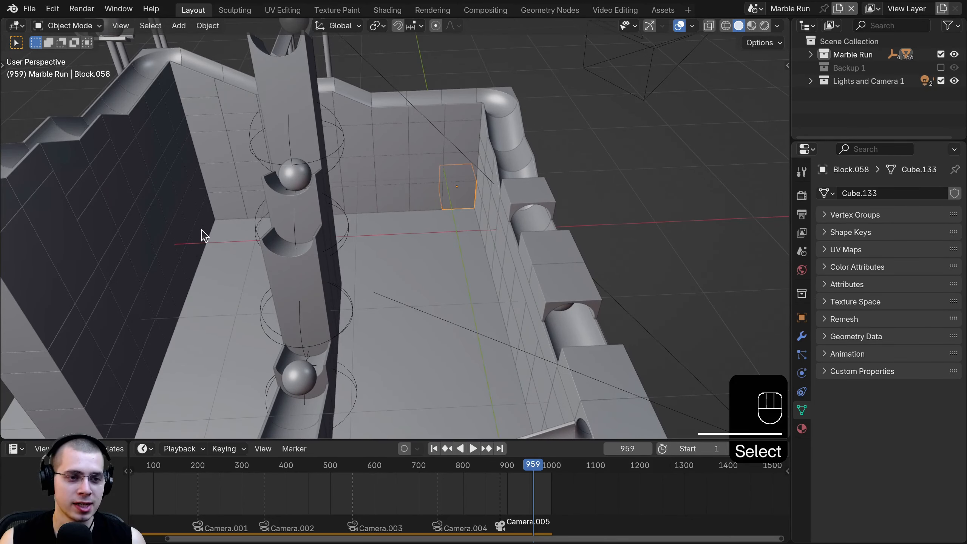
scroll(440, 213, "down", 5)
mouse_move(441, 212)
middle_mouse_down()
mouse_move(465, 221)
mouse_move(424, 202)
middle_mouse_up()
scroll(424, 202, "up", 4)
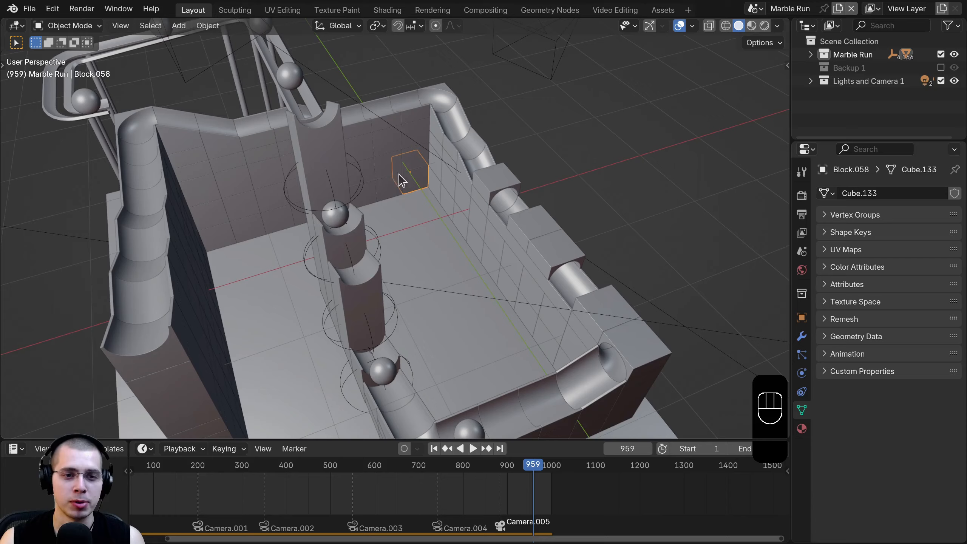
scroll(444, 240, "up", 2)
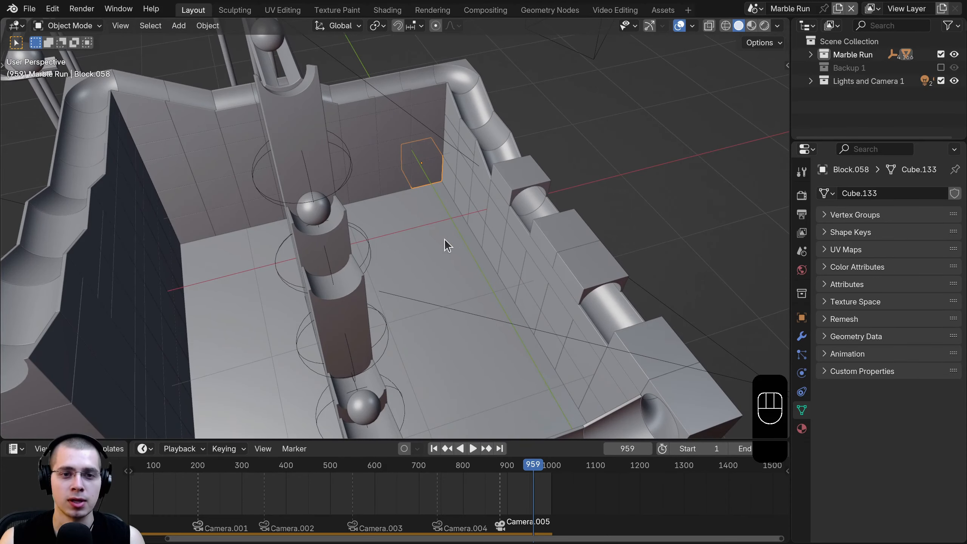
scroll(453, 230, "down", 3)
- In top view with snapping on, duplicate the block and place the copy 0.4 m down the wall
key("KP_7")
middle_click_drag(507, 196, 451, 141, "shift")
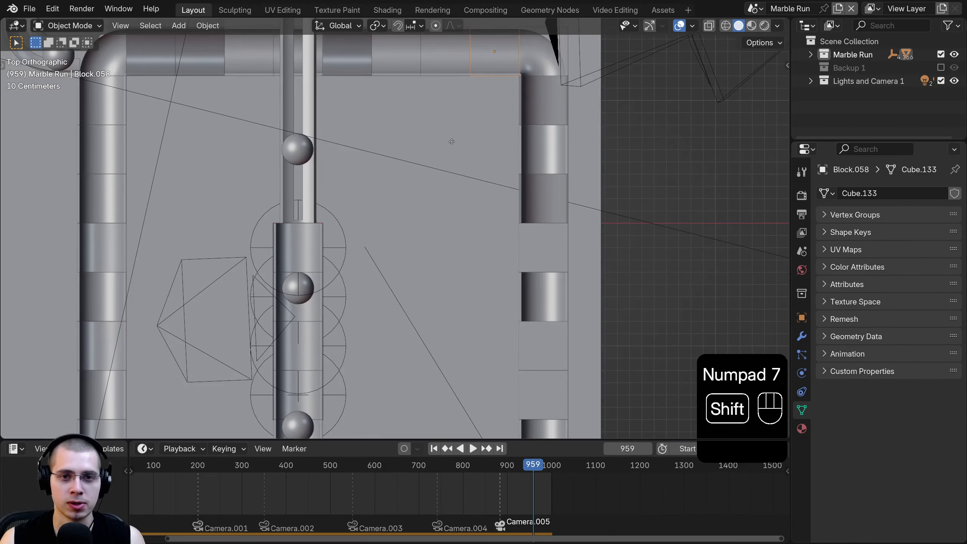
key("shift+d")
right_click(489, 171)
left_click(397, 26)
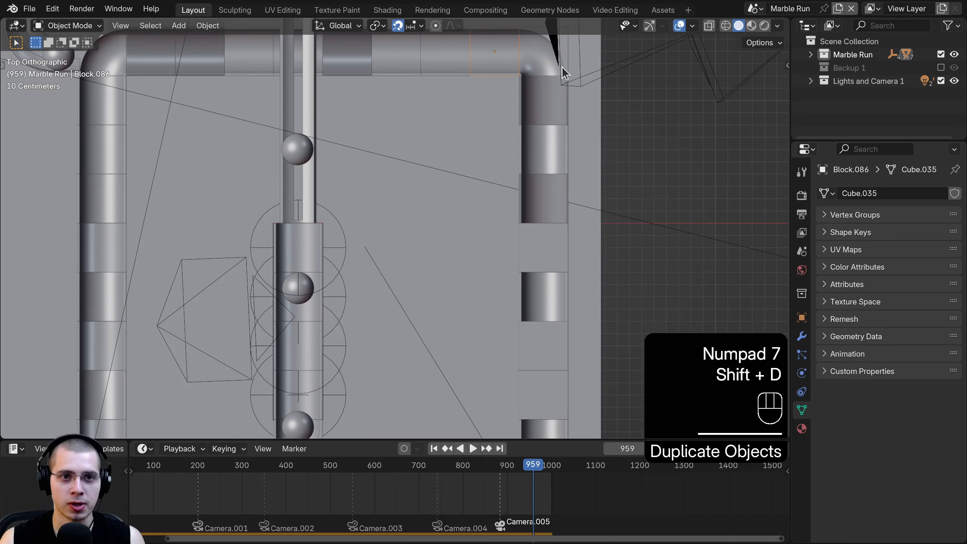
key("g")
left_click(504, 101)
- Copy the block one step lower, then place three duplicated blocks 1.2 m down
key("shift+d")
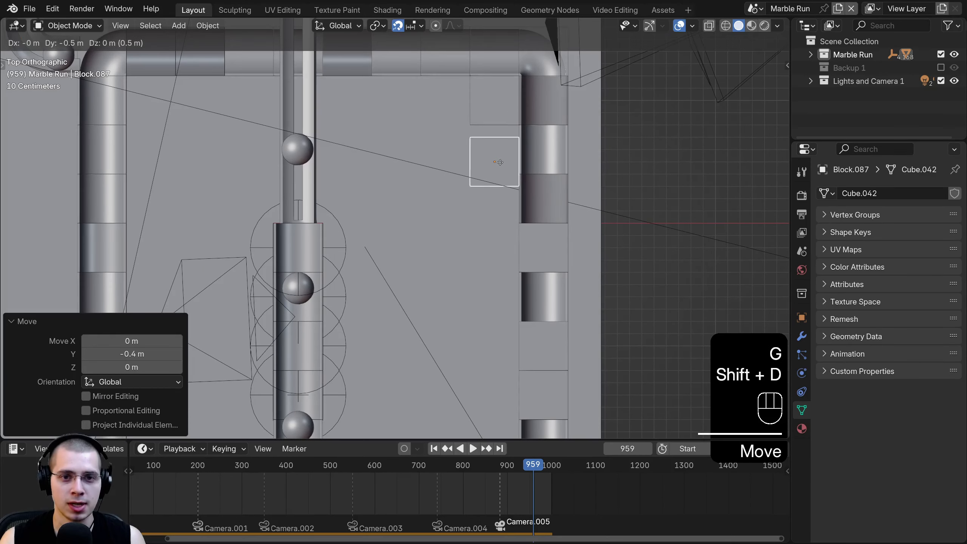
left_click(503, 170)
key("shift+d")
left_click(495, 107, "shift")
key("shift+d")
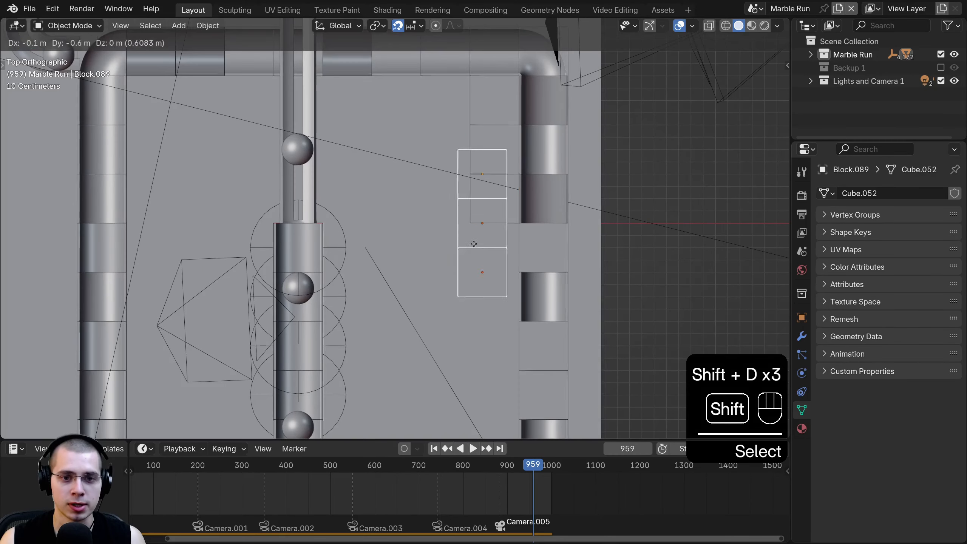
left_click(491, 252)
- Duplicate the column's middle and bottom blocks and place the copies 0.8 m down
key("shift+d")
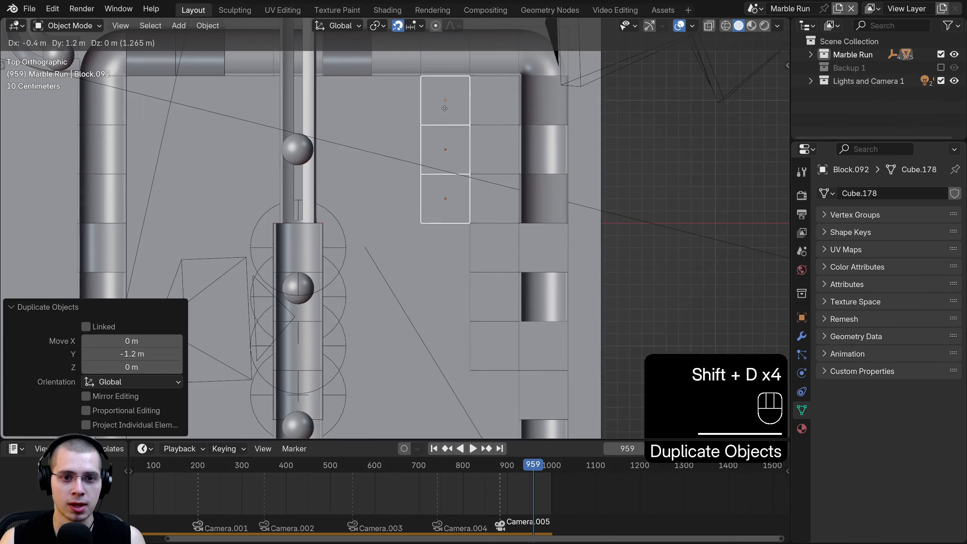
left_click(442, 103)
right_click(441, 152)
right_click(446, 200, "shift")
key("shift+d")
left_click(450, 302)
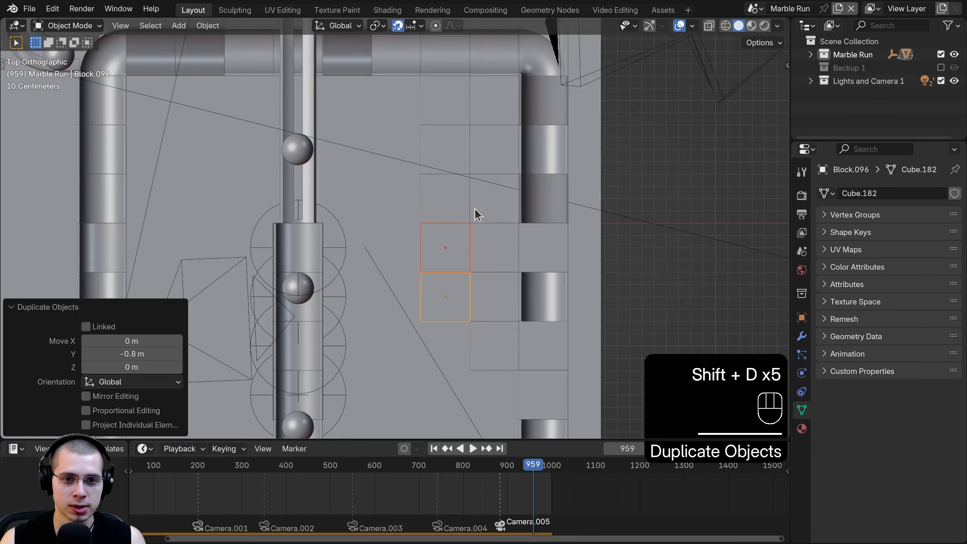
- Box-select the new stair blocks and place a duplicate column 2.4 m to the left
key("a")
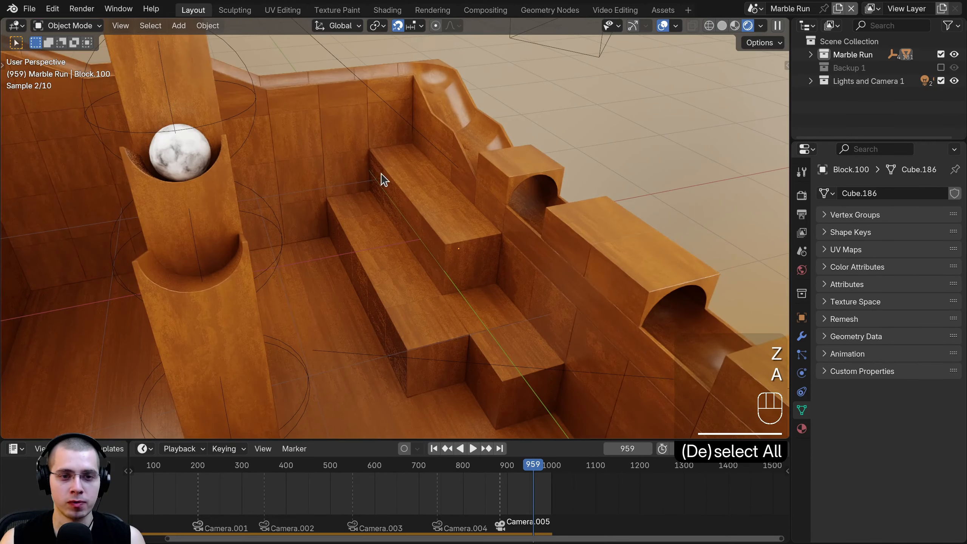
key("b")
left_click_drag(400, 225, 456, 287)
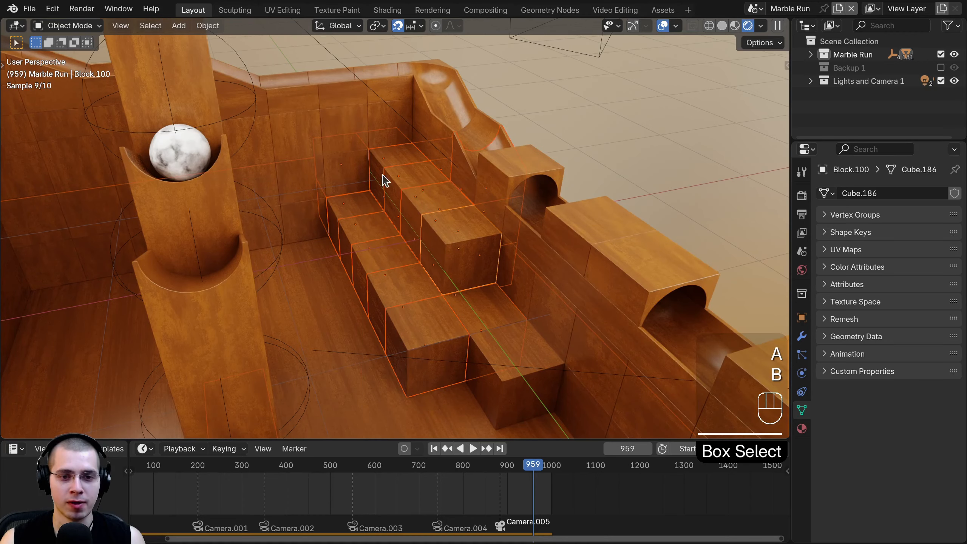
key("a")
key("a")
key("a")
scroll(395, 271, "down", 1)
middle_click_drag(380, 221, 374, 197, "shift")
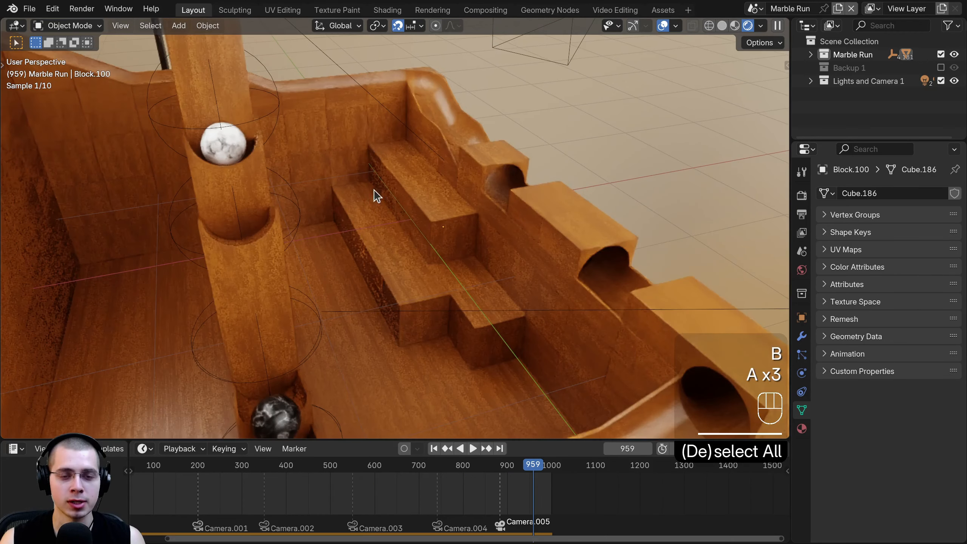
scroll(422, 305, "down", 1)
middle_click_drag(421, 327, 386, 307)
key("shift+d")
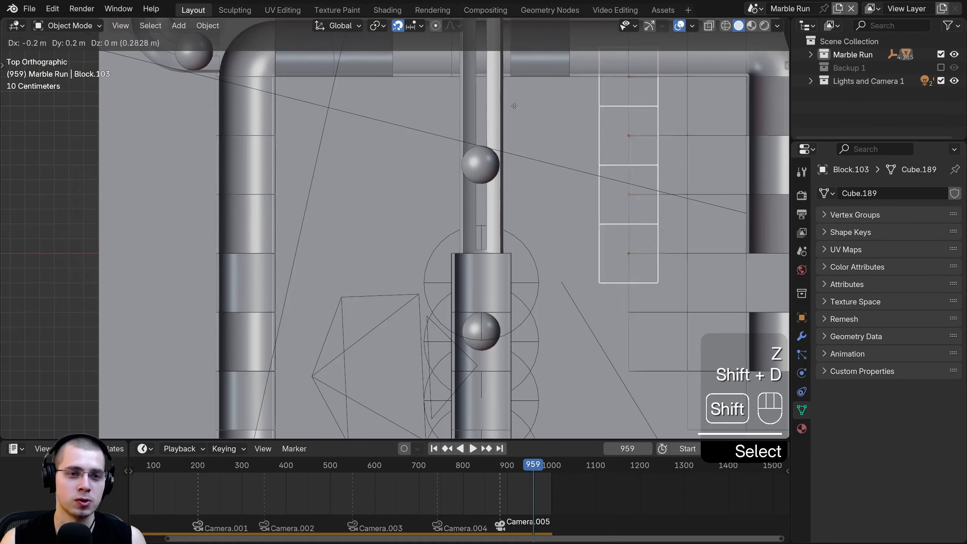
left_click(310, 313)
- Duplicate two blocks below the others, then copy six blocks one block to the right
scroll(310, 310, "down", 1)
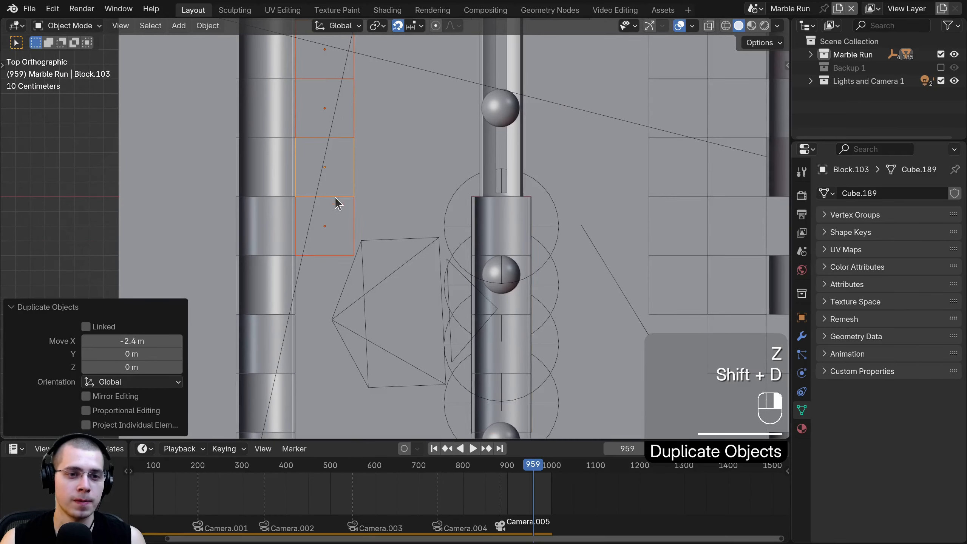
left_click(332, 214)
left_click(343, 181, "shift")
key("shift+d")
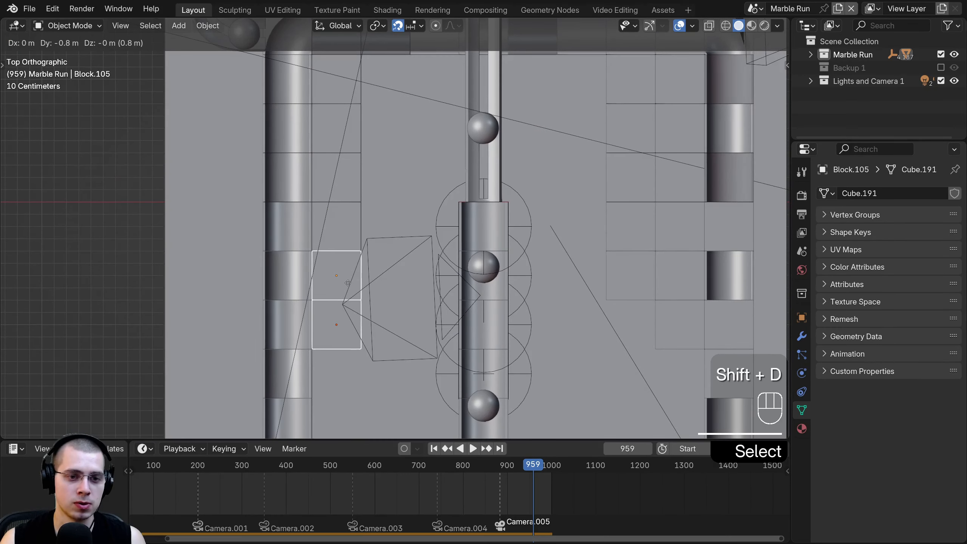
left_click(335, 279)
left_click(352, 240, "shift")
left_click(351, 174, "shift")
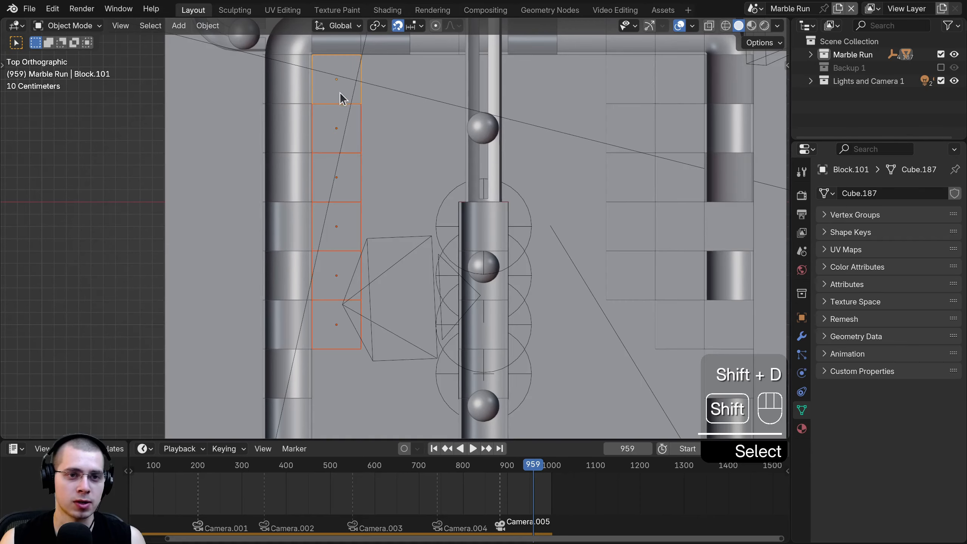
key("shift+d")
left_click(389, 92)
- Copy a block one row down, select several wall blocks, and switch to front view
middle_click_drag(315, 330, 328, 278, "shift")
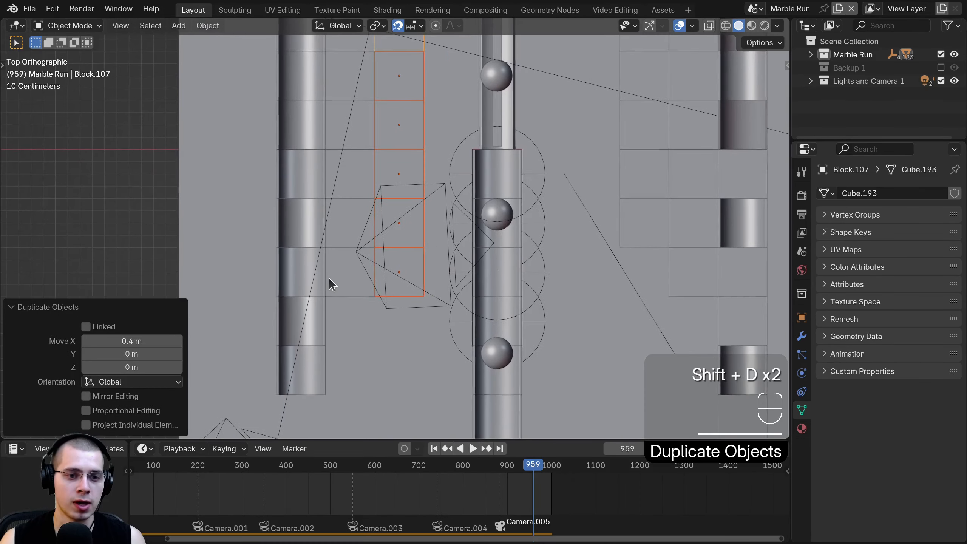
left_click(333, 278)
key("shift+d")
left_click(334, 331)
left_click(347, 219)
left_click(355, 164, "shift")
left_click(362, 117, "shift")
middle_click_drag(349, 103, 347, 162, "shift")
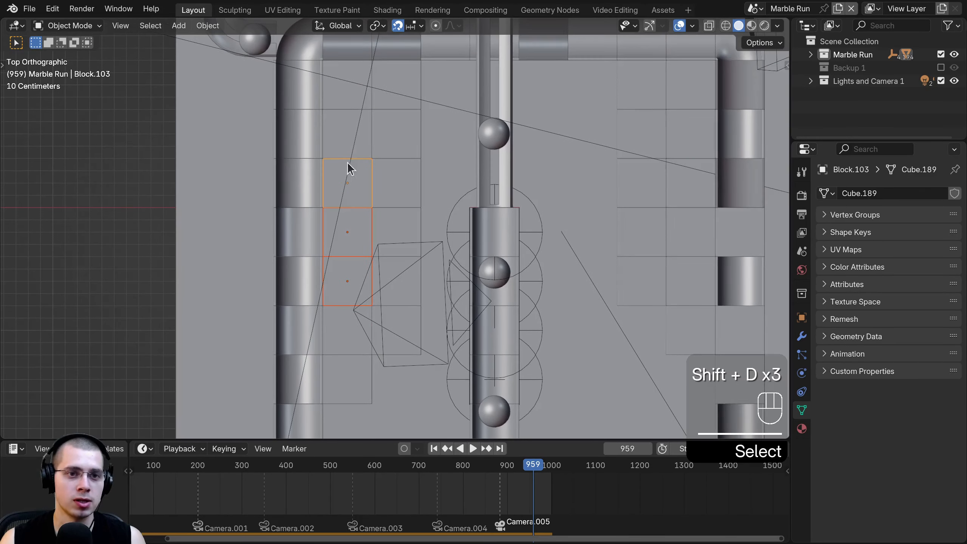
left_click(345, 97, "shift")
key("KP_1")
- Duplicate the selected blocks and drop the copies lower, then deselect everything
key("shift+d")
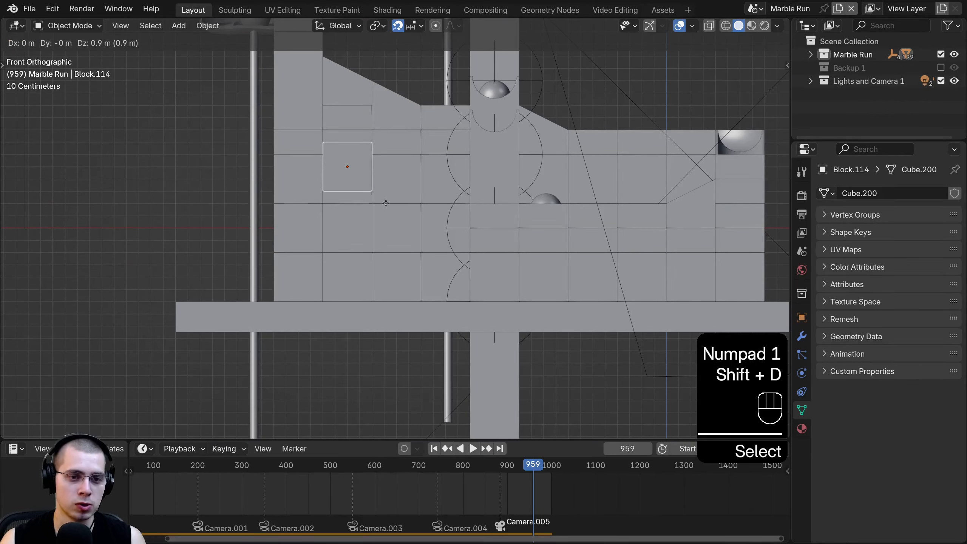
left_click(384, 253)
middle_click_drag(384, 253, 302, 238)
key("a")
scroll(302, 302, "down", 4)
scroll(302, 238, "up", 3)
middle_click_drag(232, 158, 241, 133)
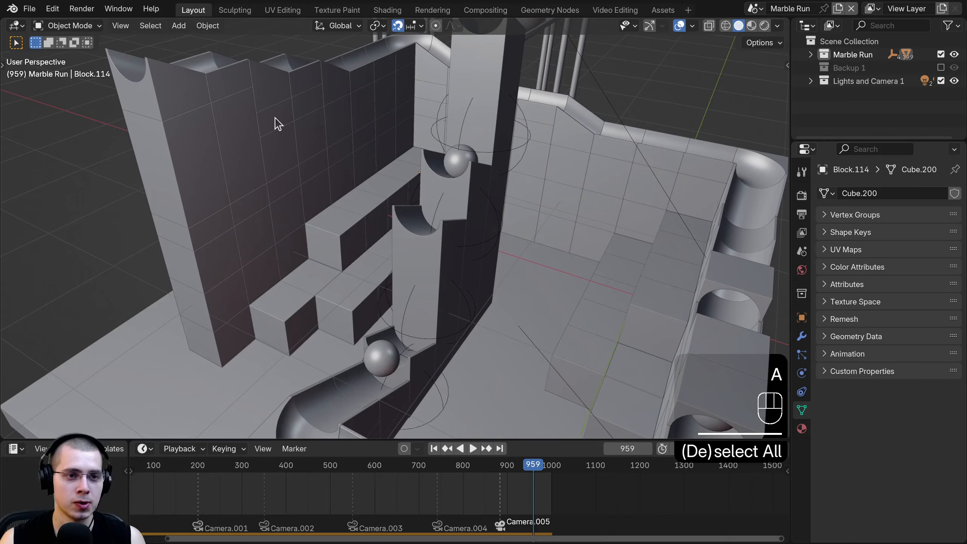
- Duplicate a small block and drop the copy lower and to the left
left_click(278, 124, "shift")
key("shift+d")
key("KP_1")
left_click(531, 131)
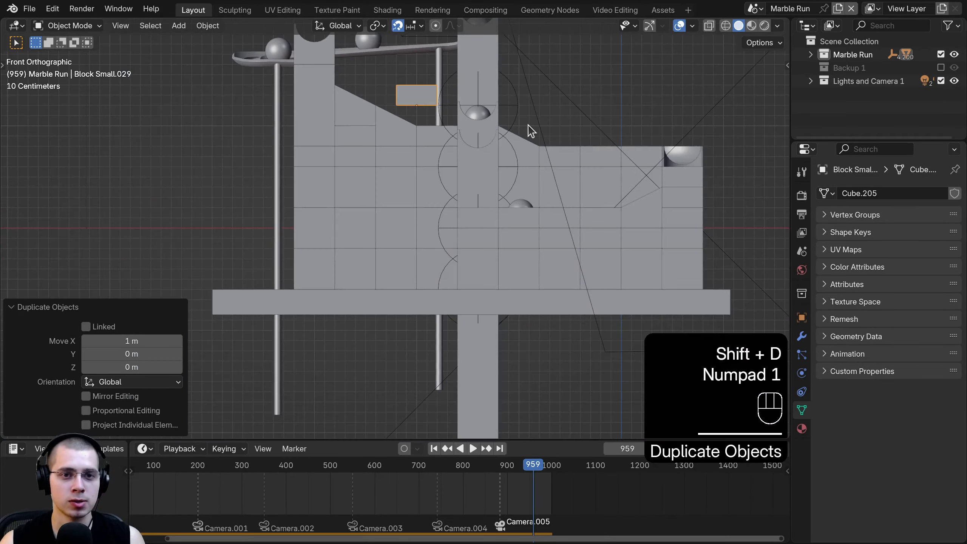
key("g")
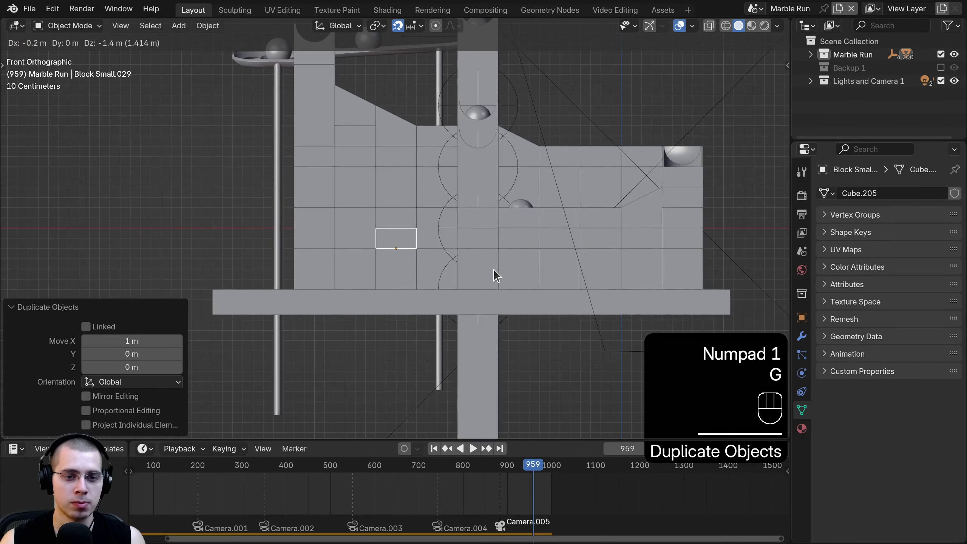
left_click(494, 274)
middle_click_drag(493, 274, 361, 288)
- Move the duplicated block 1 m along Y
key("g")
key("y")
left_click(353, 221)
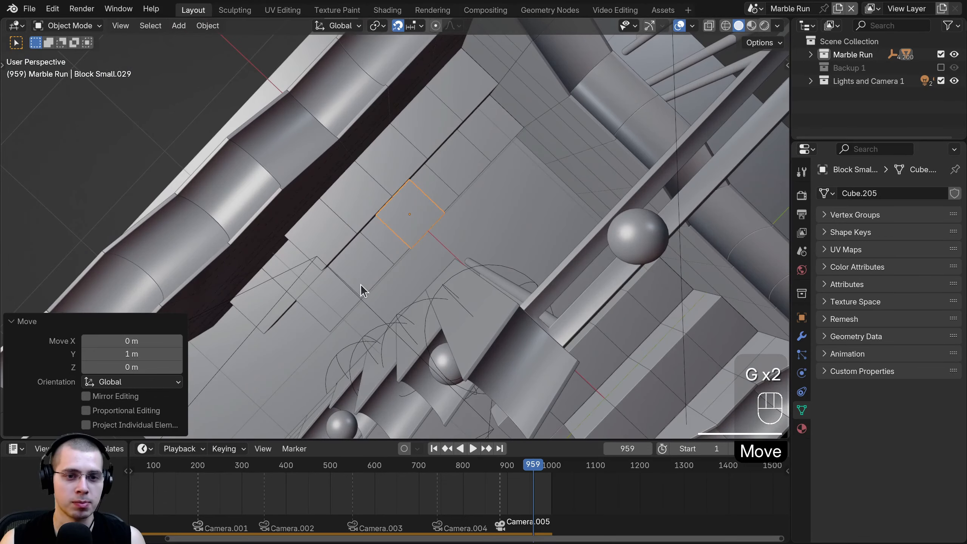
key("KP_7")
- Duplicate the small block and place the copy 1 m further along Y
key("shift+d")
key("y")
left_click(401, 249)
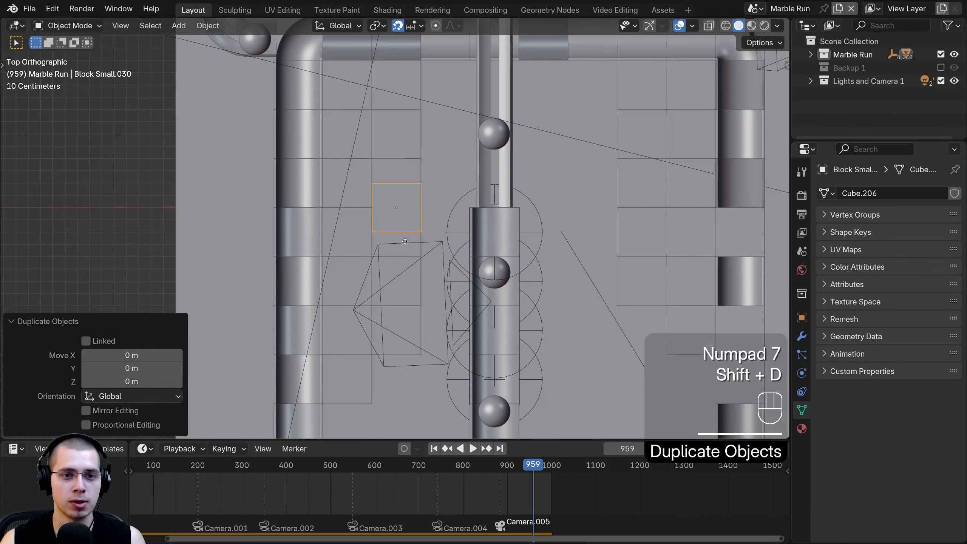
key("g")
key("y")
left_click(404, 115)
- Add another copy 0.4 m over and set it slightly lower along Z
key("shift+d")
left_click(457, 119)
key("KP_1")
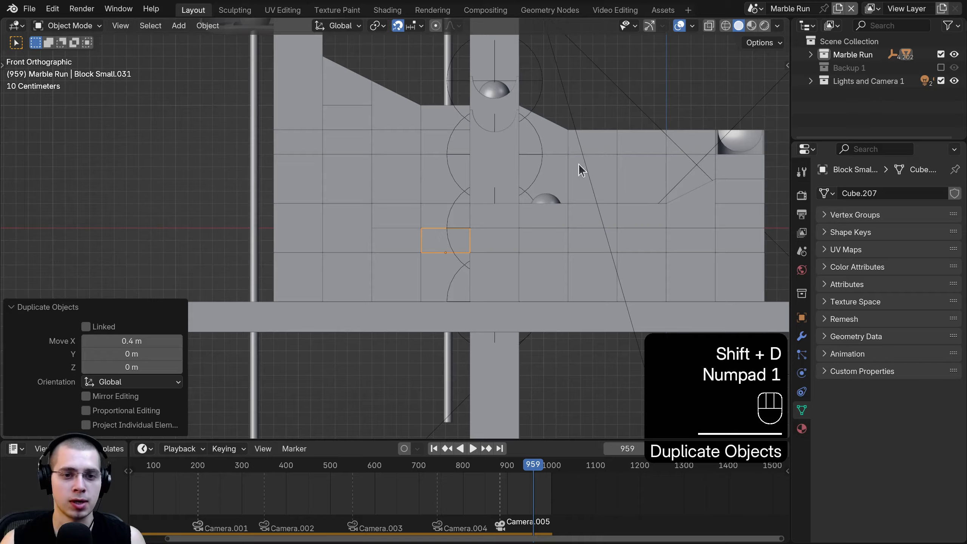
key("g")
key("z")
left_click(458, 288)
key("a")
mouse_move(454, 289)
middle_mouse_down()
mouse_move(345, 289)
mouse_move(427, 269)
mouse_move(459, 301)
middle_mouse_up()
middle_click_drag(458, 301, 389, 222, "shift")
- Duplicate a floor block, placing the copy 1.2 m over, then duplicate it again
left_click(433, 225)
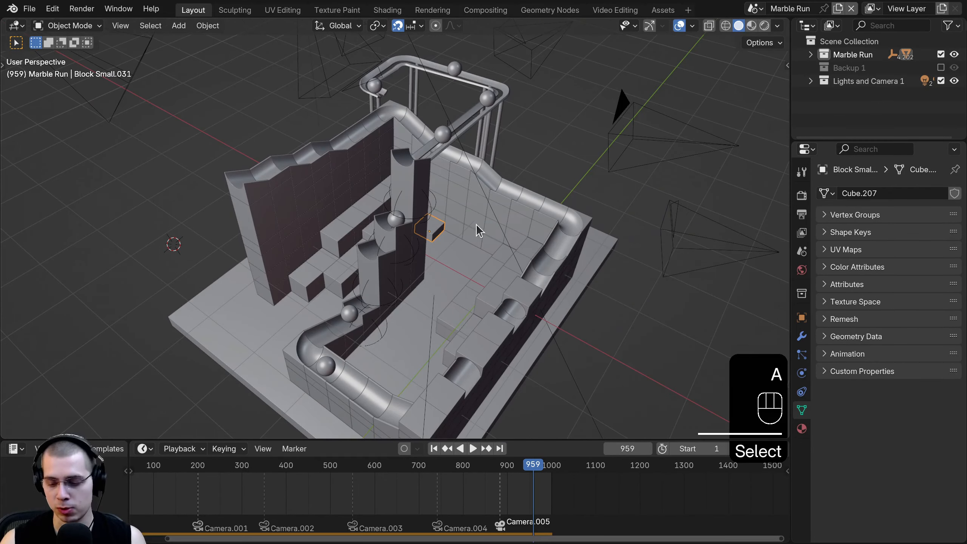
key("KP_7")
key("shift+d")
left_click(494, 167)
middle_click_drag(494, 168, 470, 176)
key("KP_7")
key("shift+d")
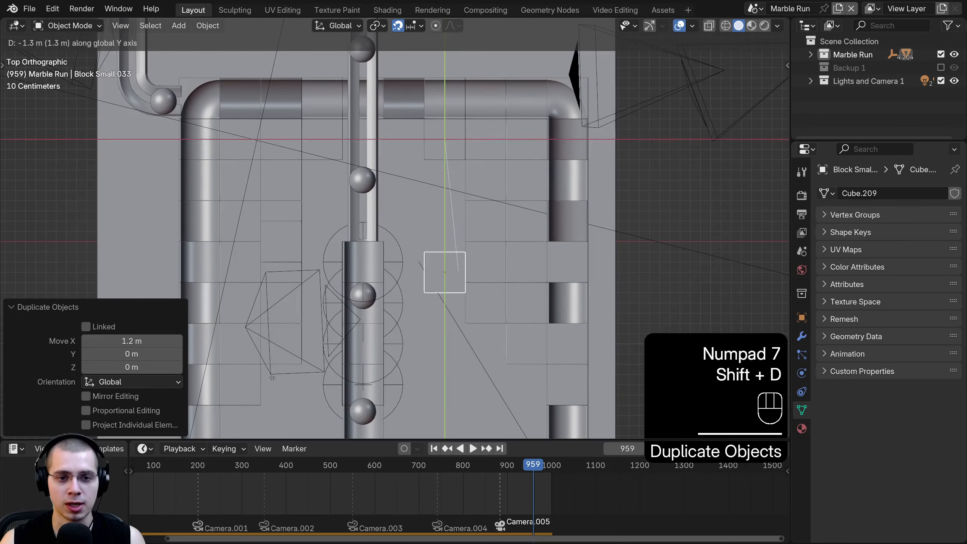
- Finish the last copy along Y, then preview the run rendered with EEVEE
key("y")
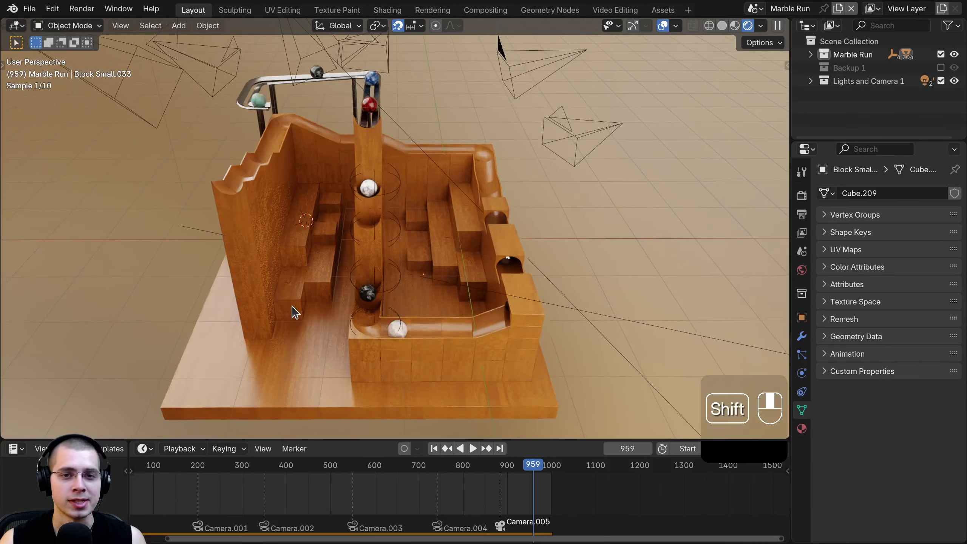
key("z")
left_click(531, 251)
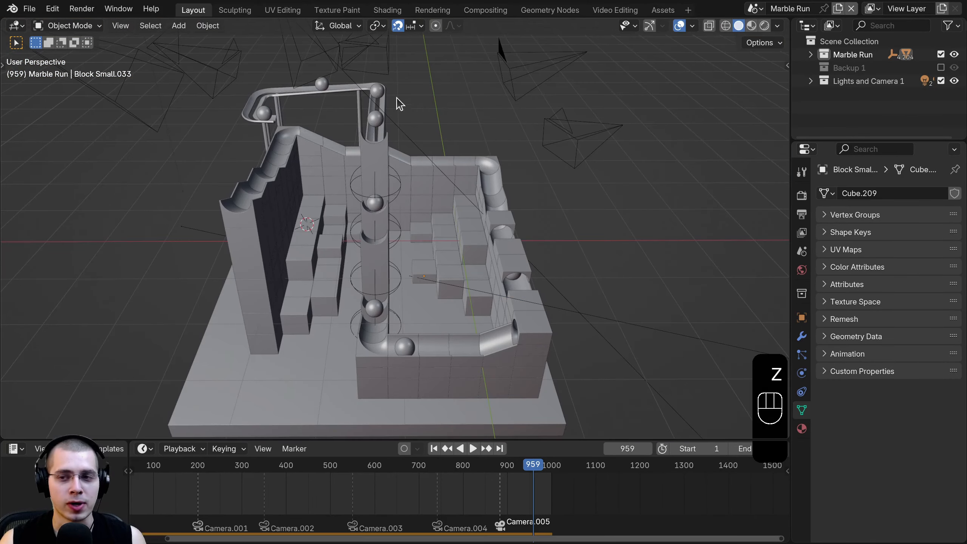
left_click(802, 197)
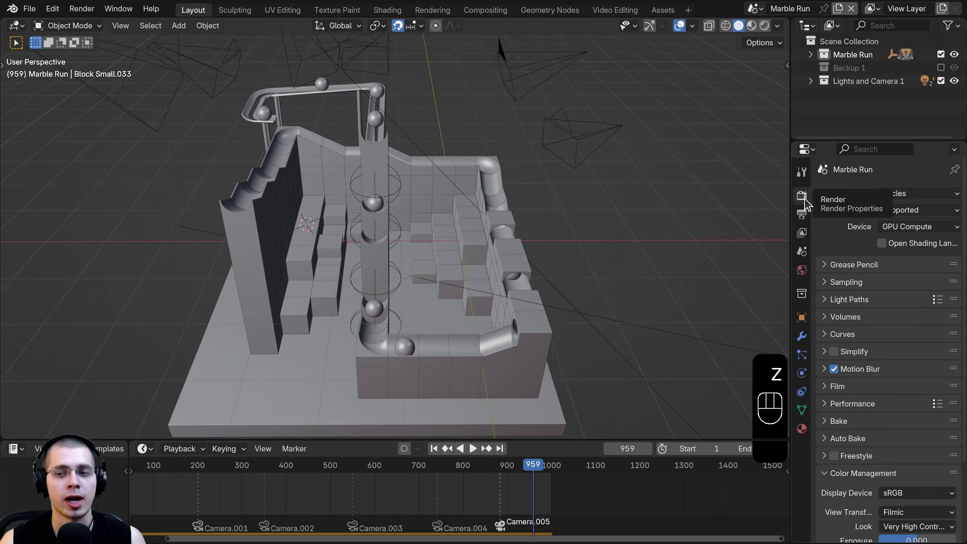
left_click(896, 196)
left_click(900, 209)
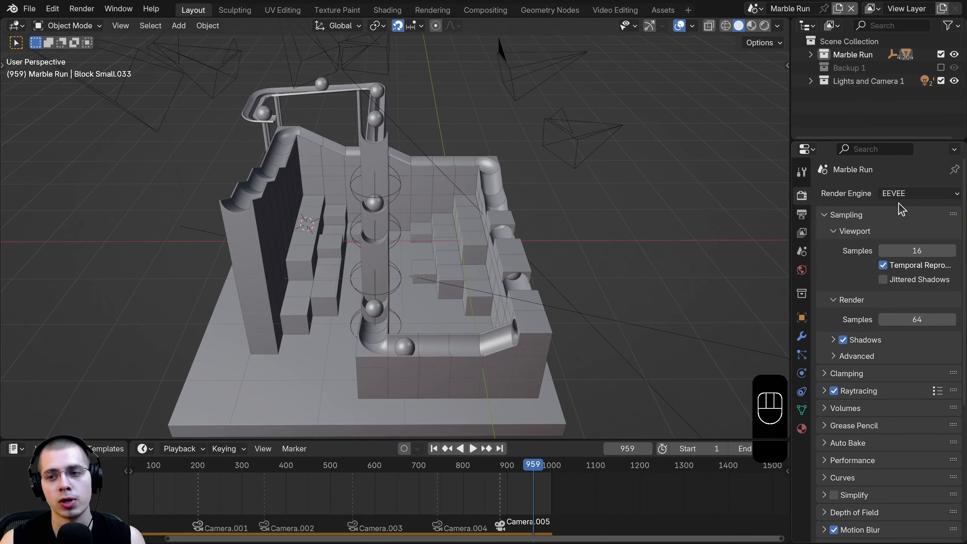
key("z")
left_click(354, 192)
mouse_move(373, 214)
middle_mouse_down()
mouse_move(304, 190)
mouse_move(315, 171)
mouse_move(425, 190)
mouse_move(471, 250)
middle_mouse_up()
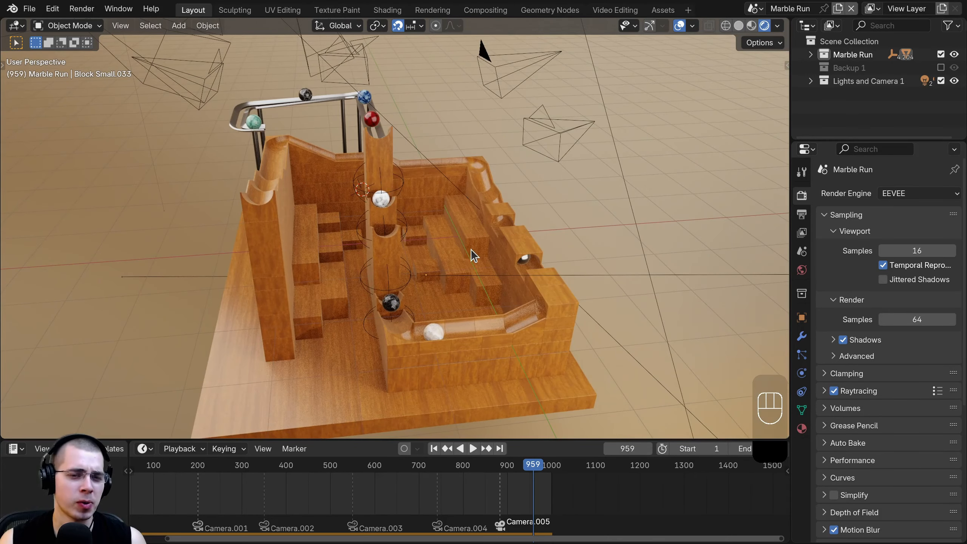
- Switch the render engine to Cycles with 150 render samples and denoising enabled
left_click(902, 194)
left_click(904, 237)
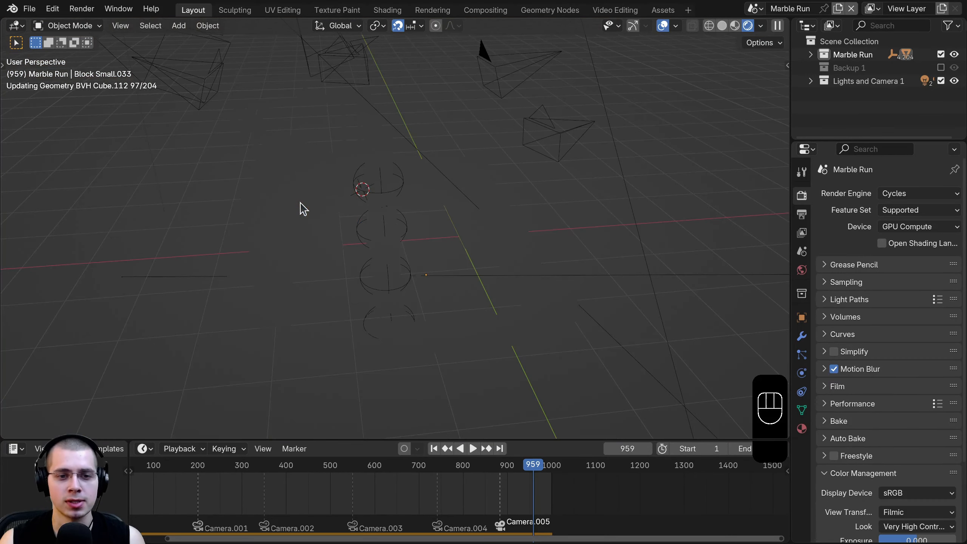
left_click(825, 282)
scroll(857, 398, "down", 5)
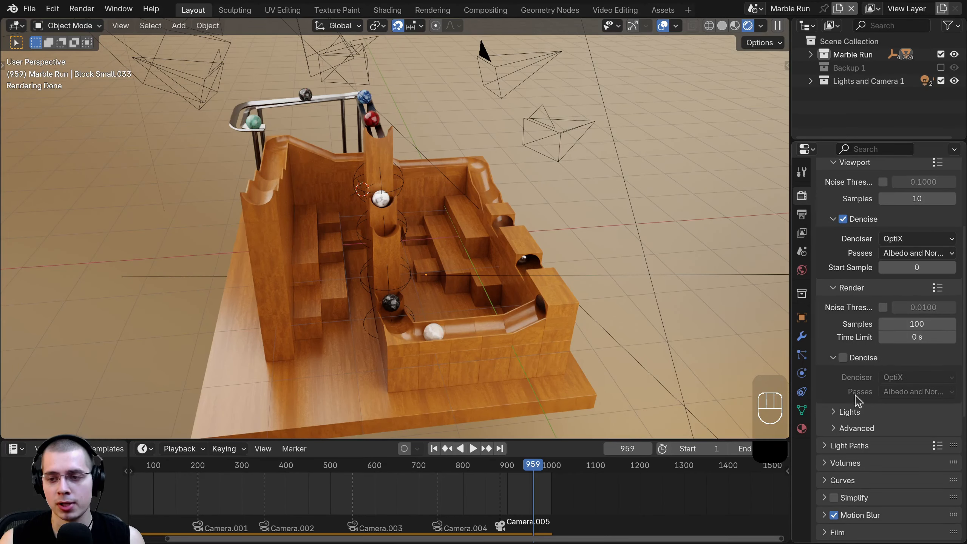
left_click(902, 324)
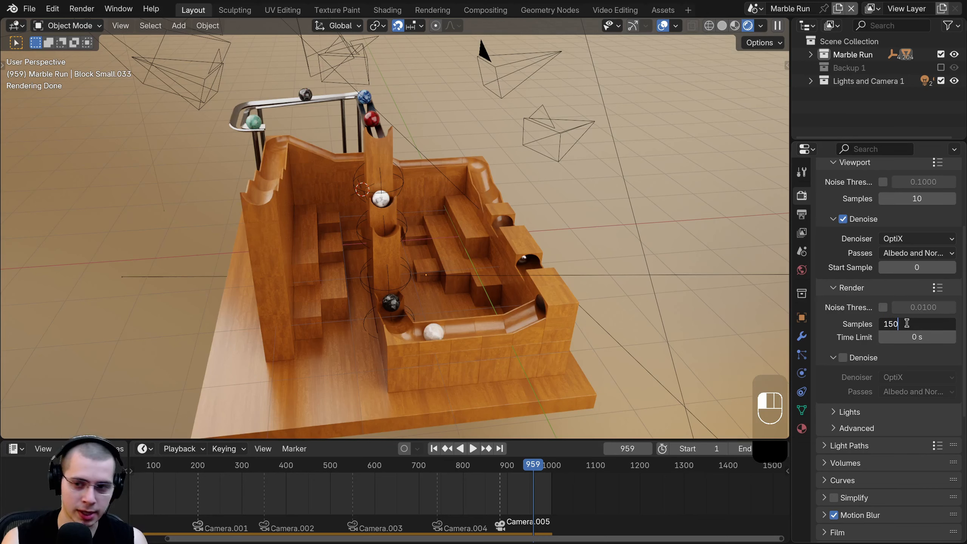
key("Return")
left_click(842, 358)
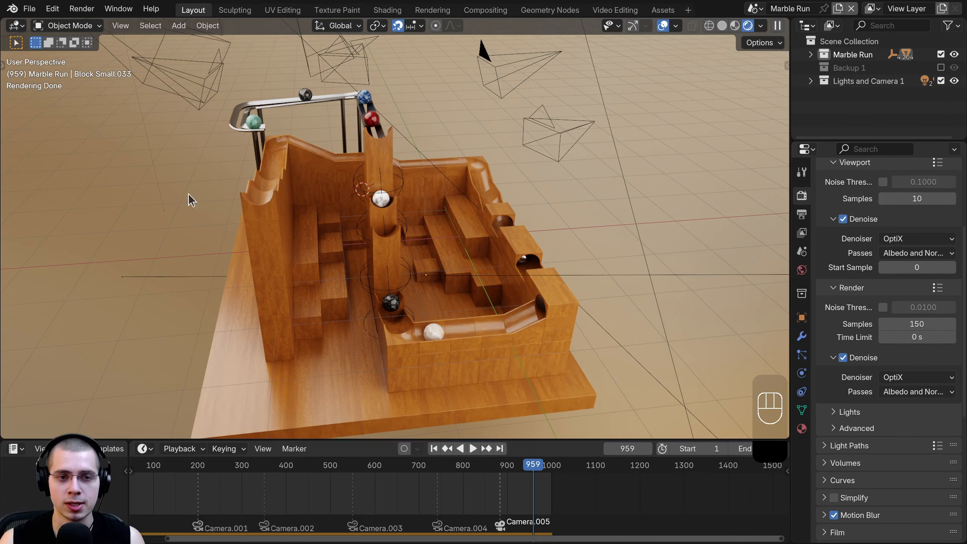
middle_click_drag(320, 245, 311, 252)
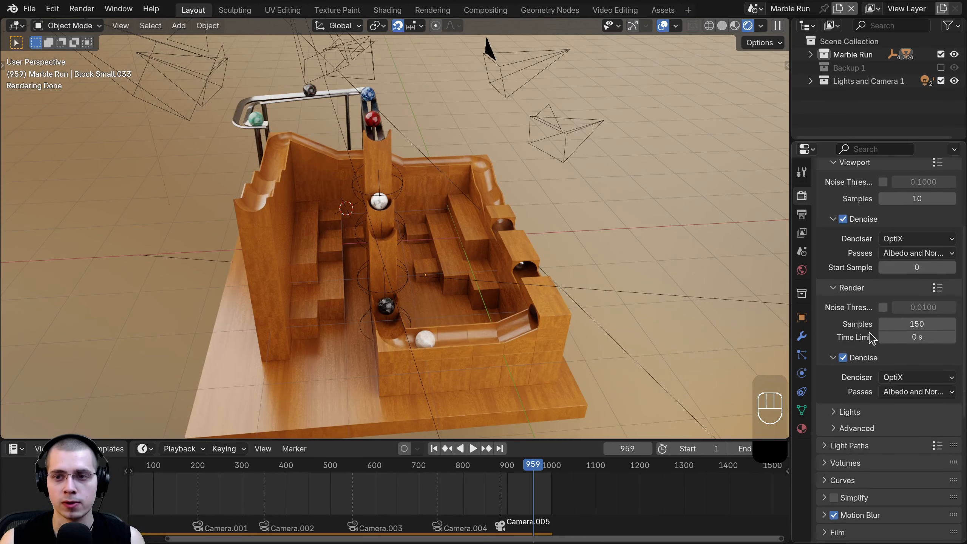
scroll(871, 337, "up", 6)
- Reset the output Resolution X and Y to the default 1920 × 1080
left_click(802, 214)
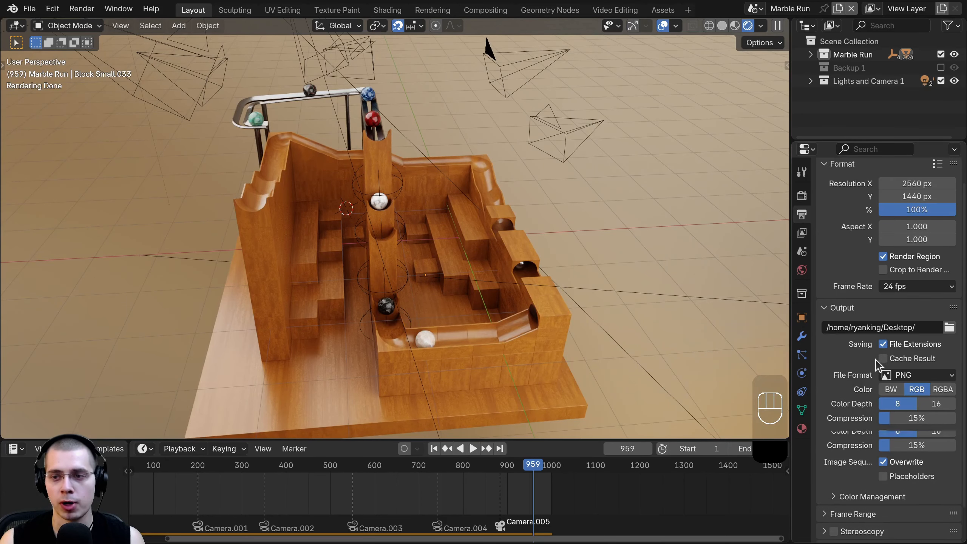
scroll(875, 364, "up", 2)
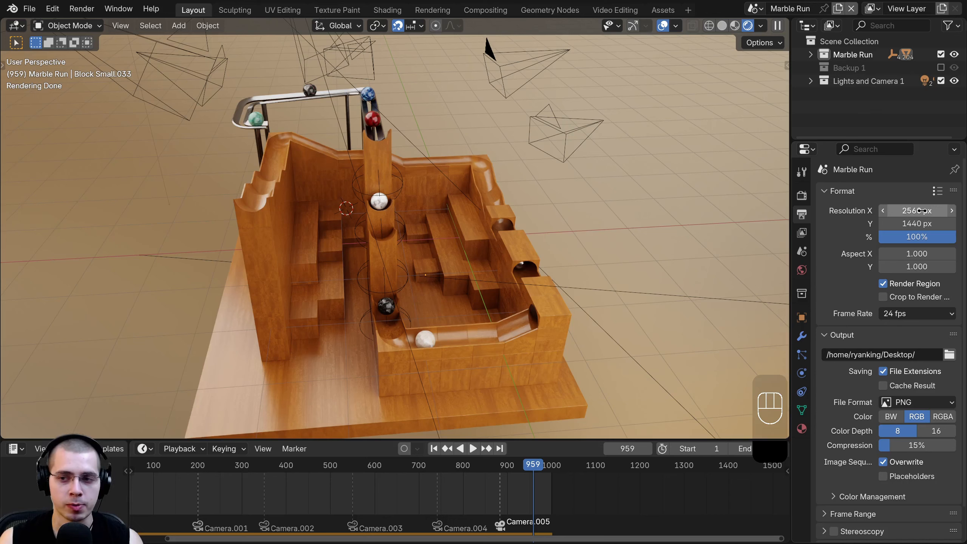
key("BackSpace")
key("BackSpace")
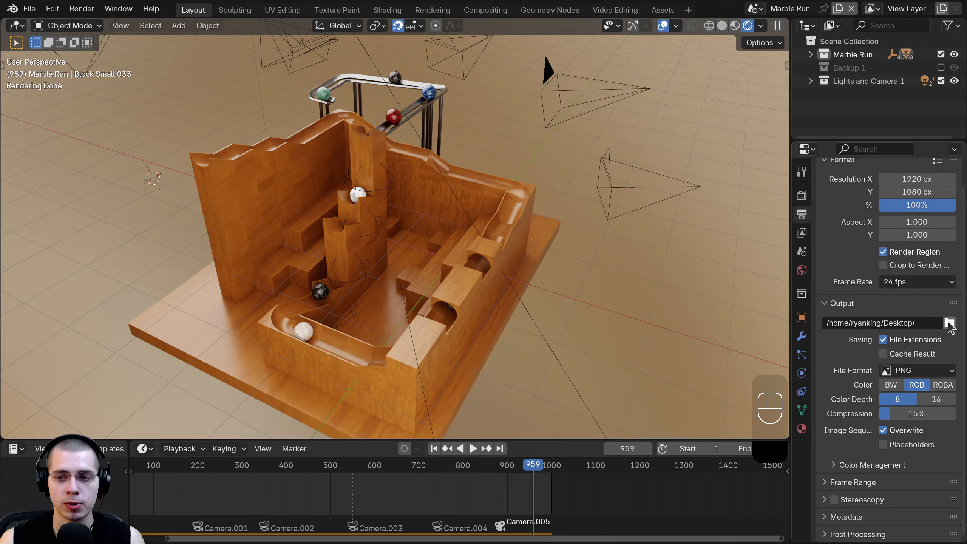
- Set the output path to a newly created Frames folder
left_click(948, 324)
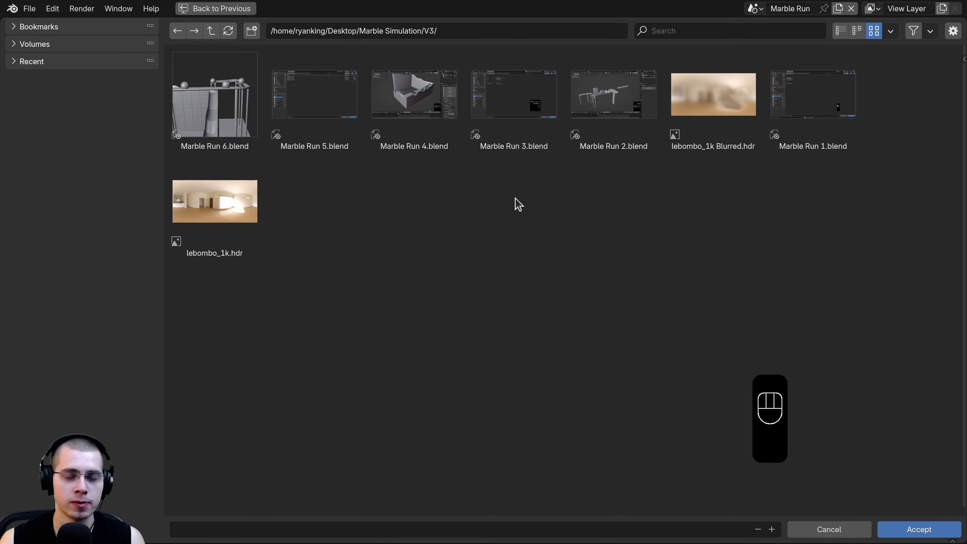
left_click(251, 31)
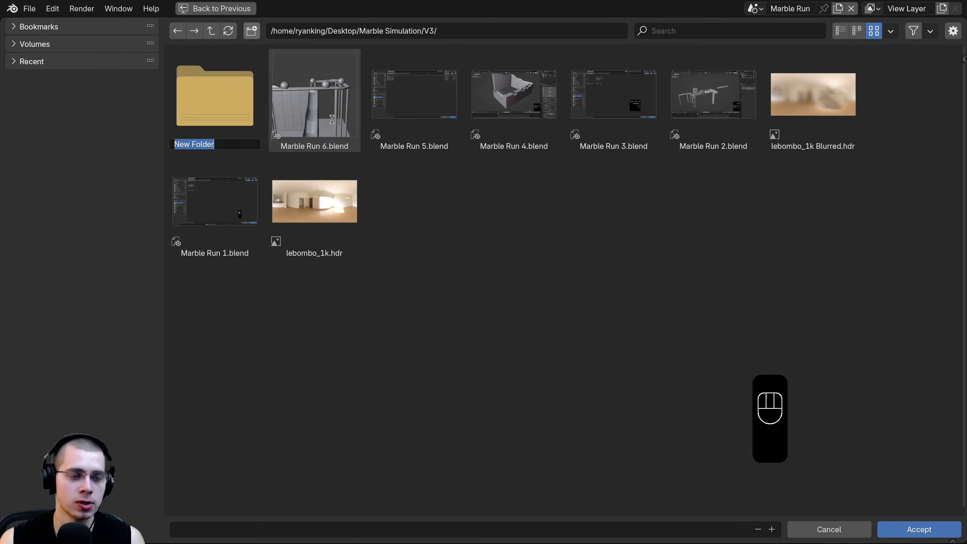
type("Frames")
key("Return")
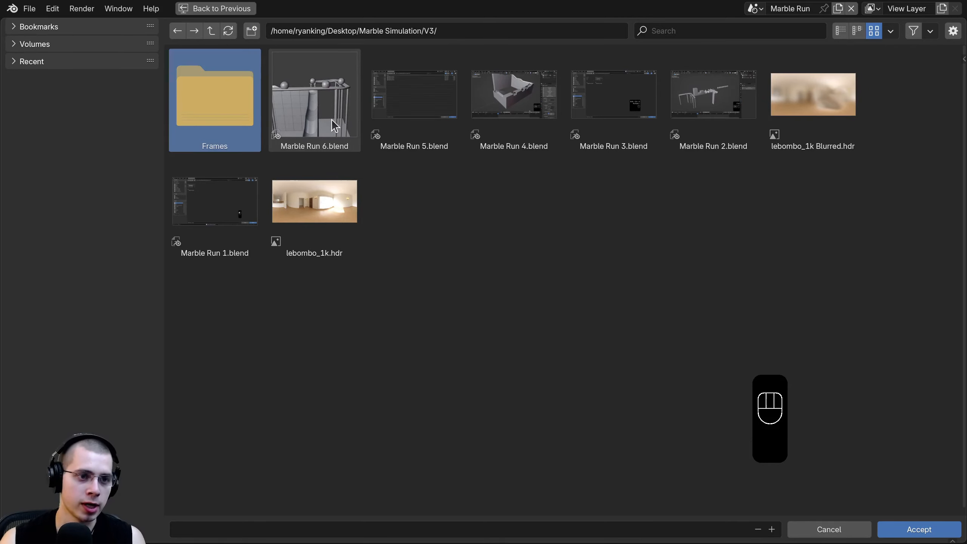
double_click(258, 119)
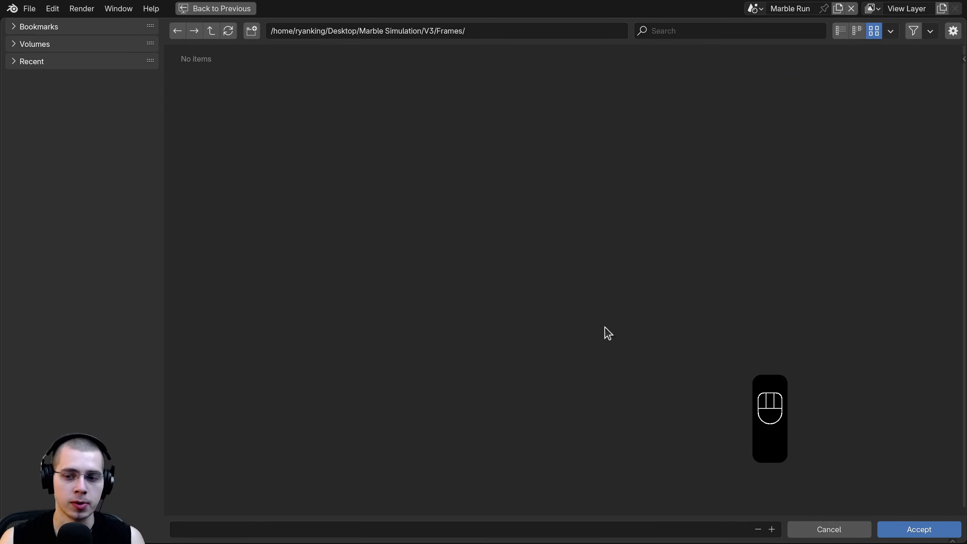
left_click(944, 531)
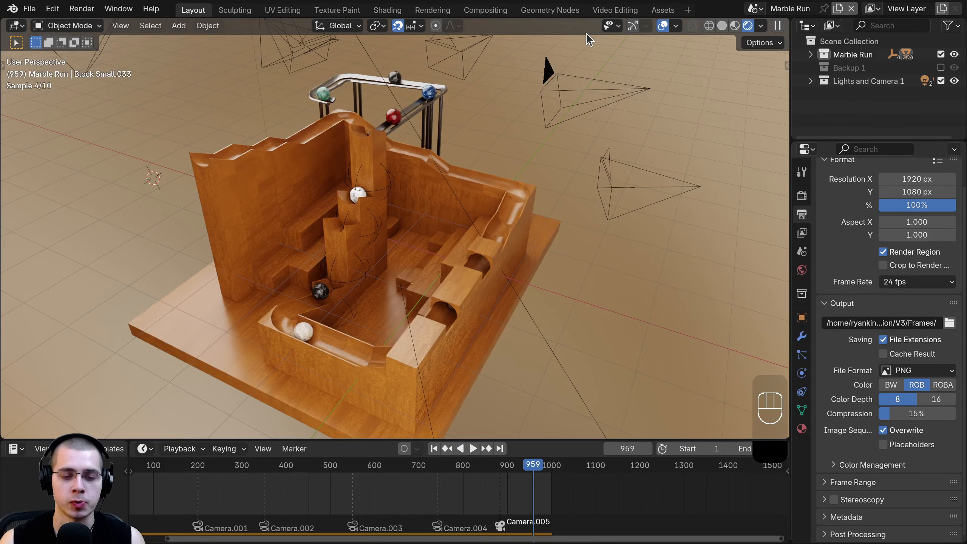
- Change the output file format from PNG to JPEG at 100% quality
key("Home")
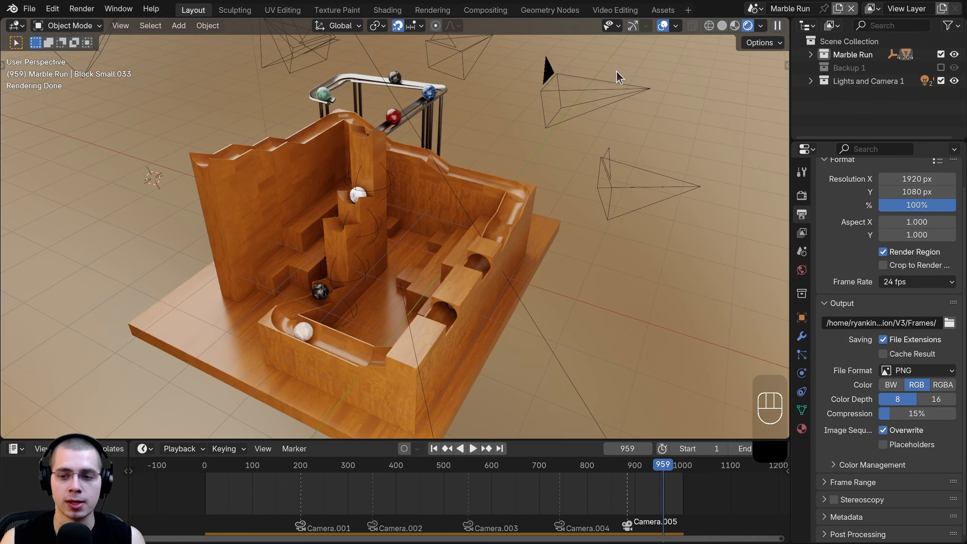
left_click(897, 373)
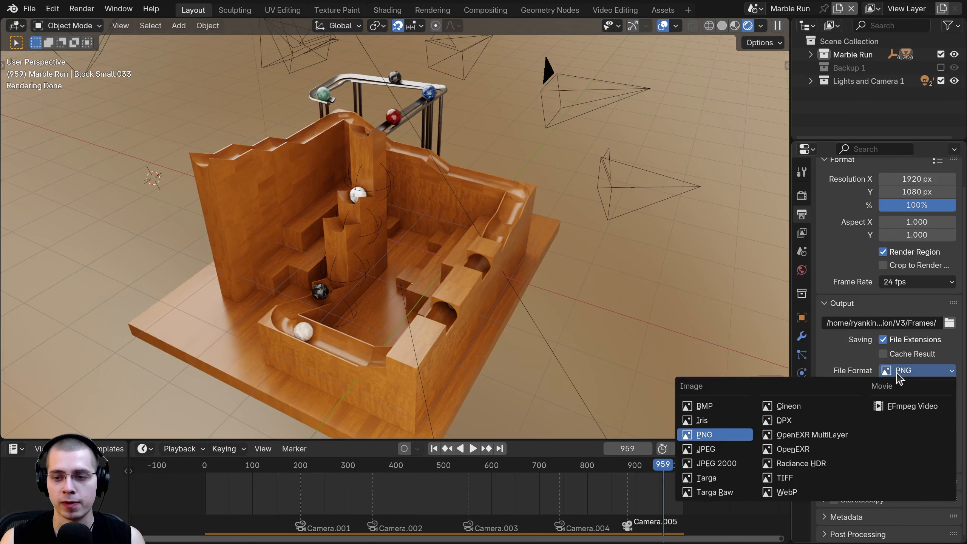
left_click(737, 449)
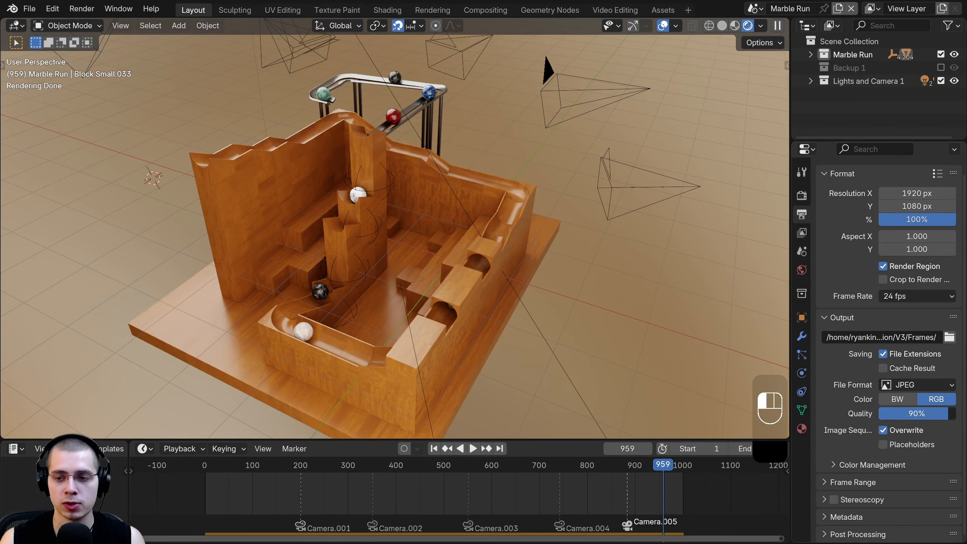
left_click(925, 386)
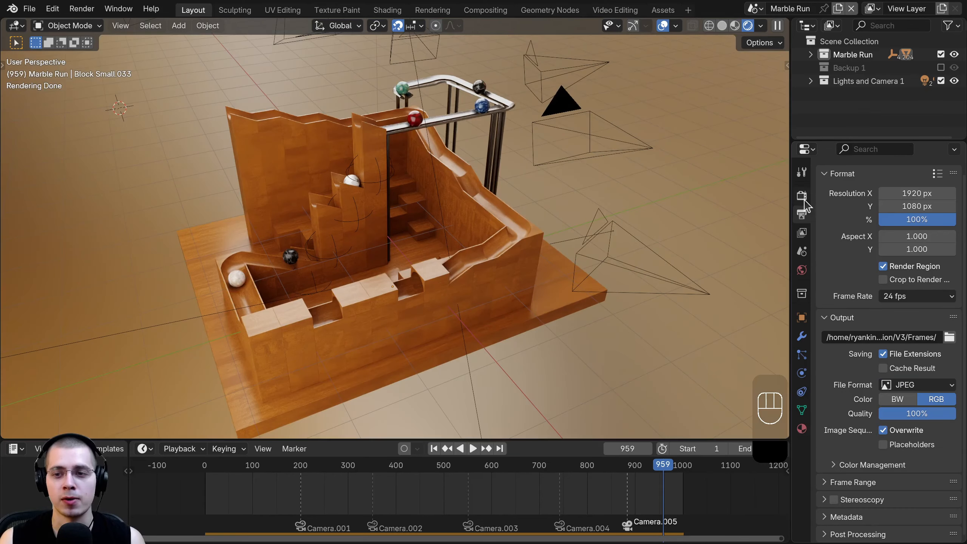
left_click(802, 195)
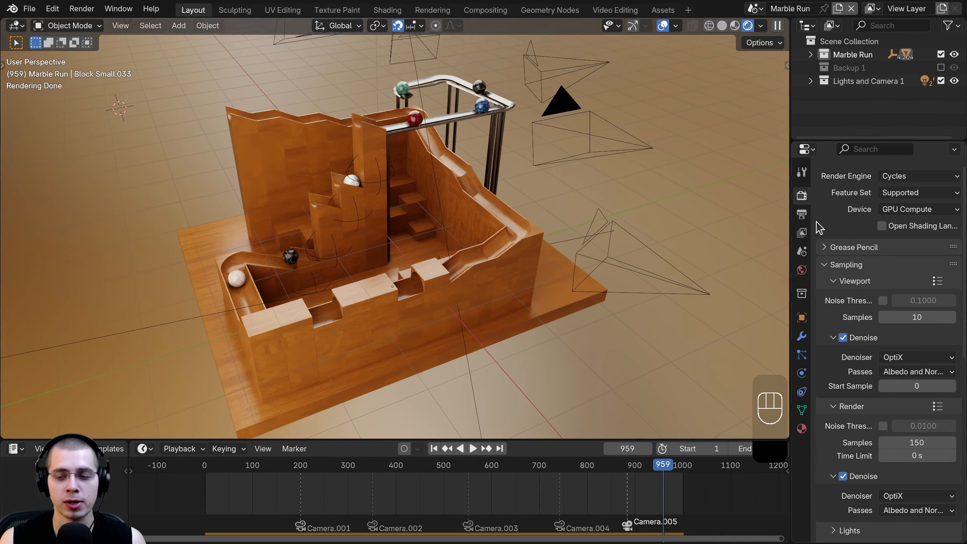
- In Light Paths, turn off reflective and refractive caustics and set indirect clamping to 0
scroll(855, 250, "down", 3)
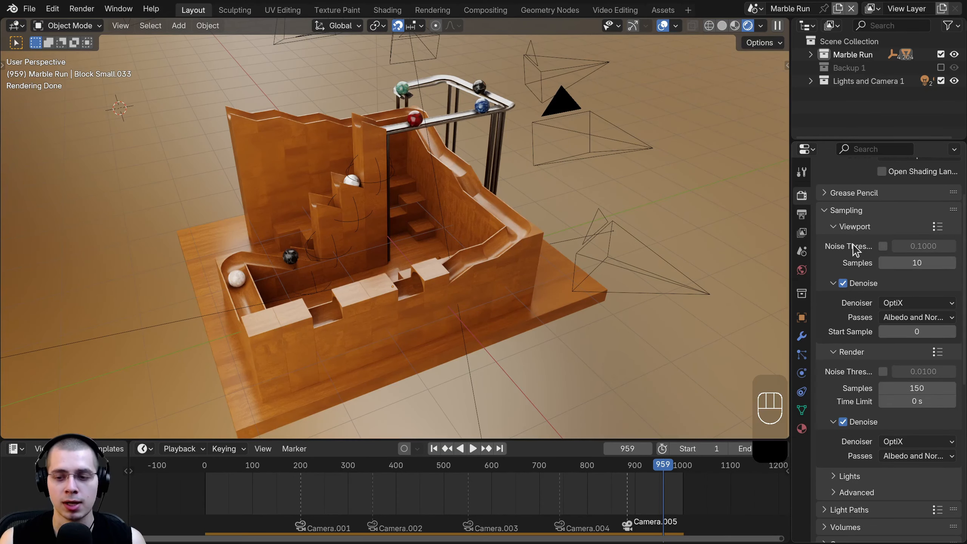
scroll(854, 248, "down", 4)
scroll(853, 248, "down", 1)
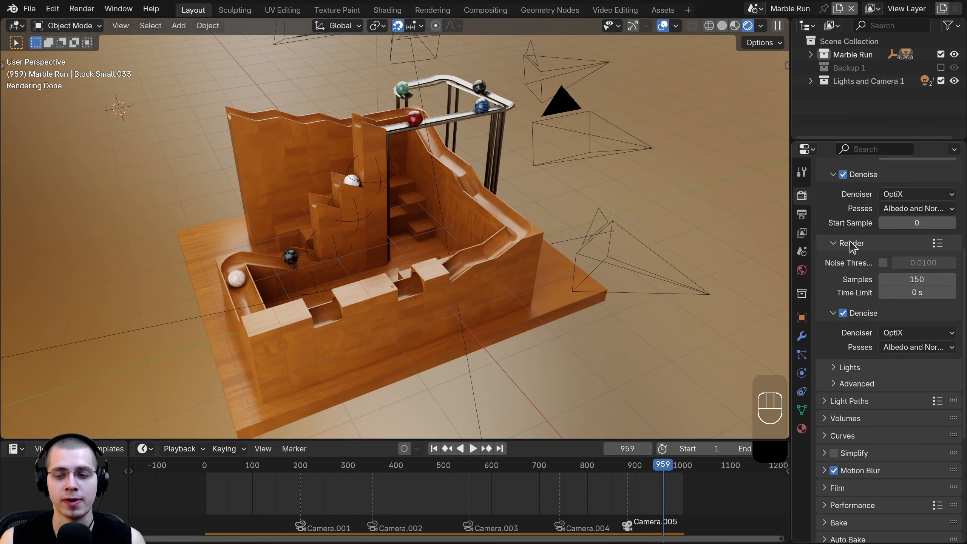
left_click(825, 401)
scroll(853, 299, "down", 4)
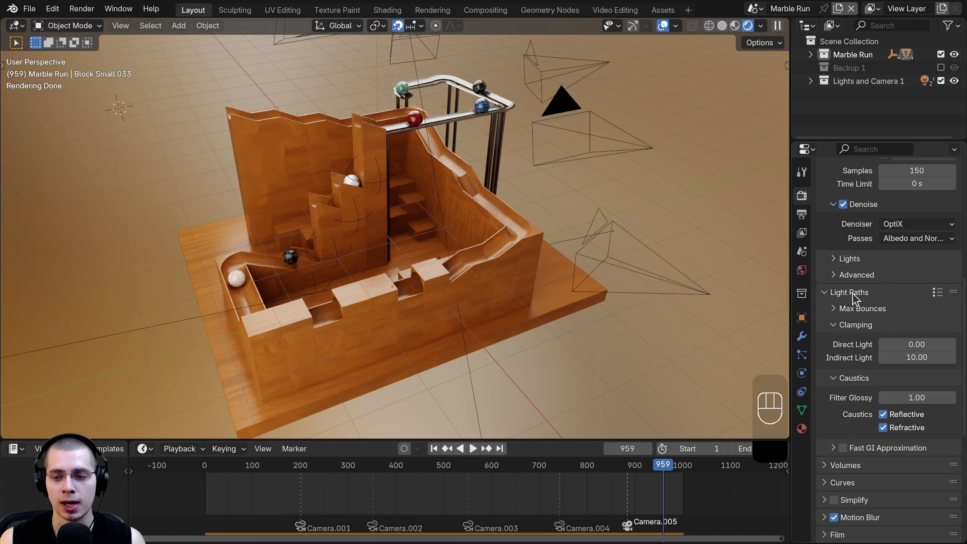
left_click(860, 308)
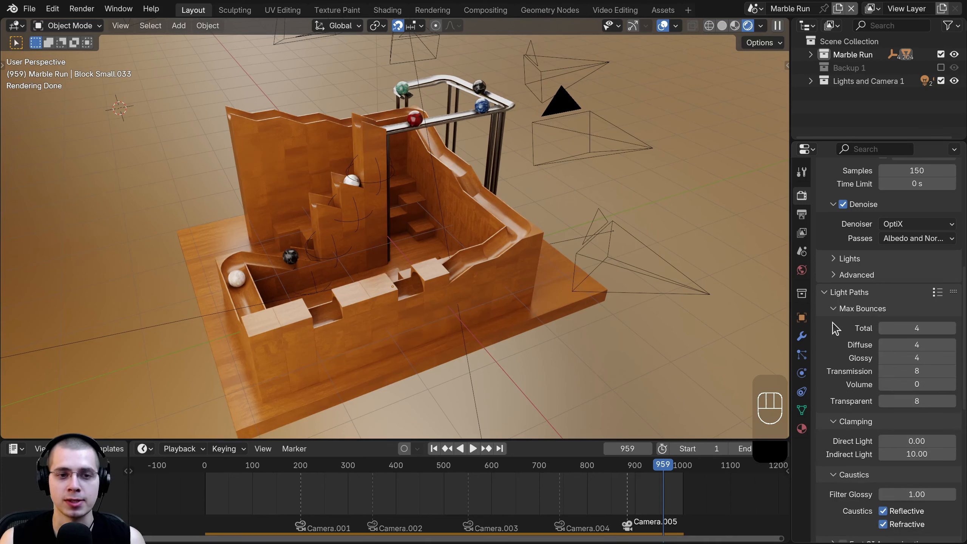
scroll(913, 401, "down", 4)
left_click(882, 402)
left_click(882, 415)
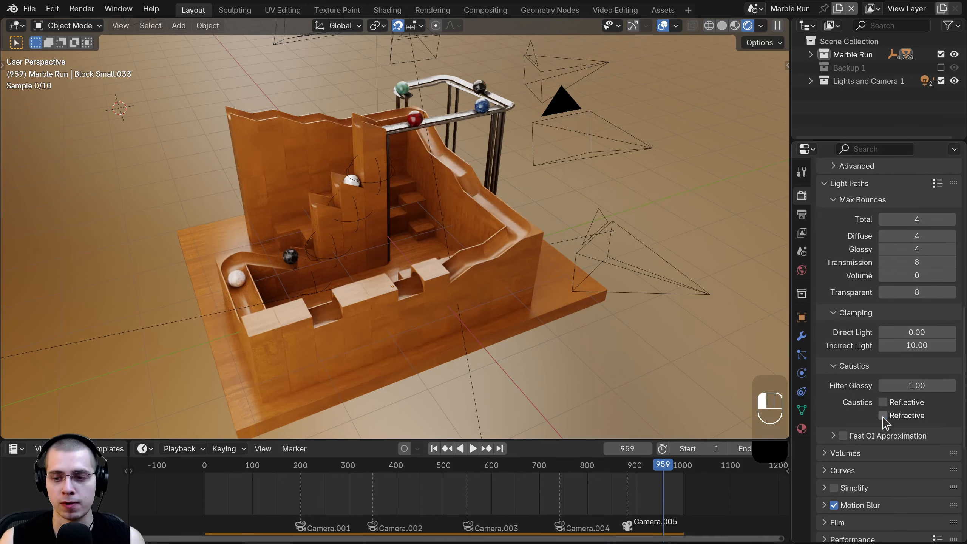
left_click_drag(923, 388, 884, 388)
left_click_drag(908, 349, 868, 349)
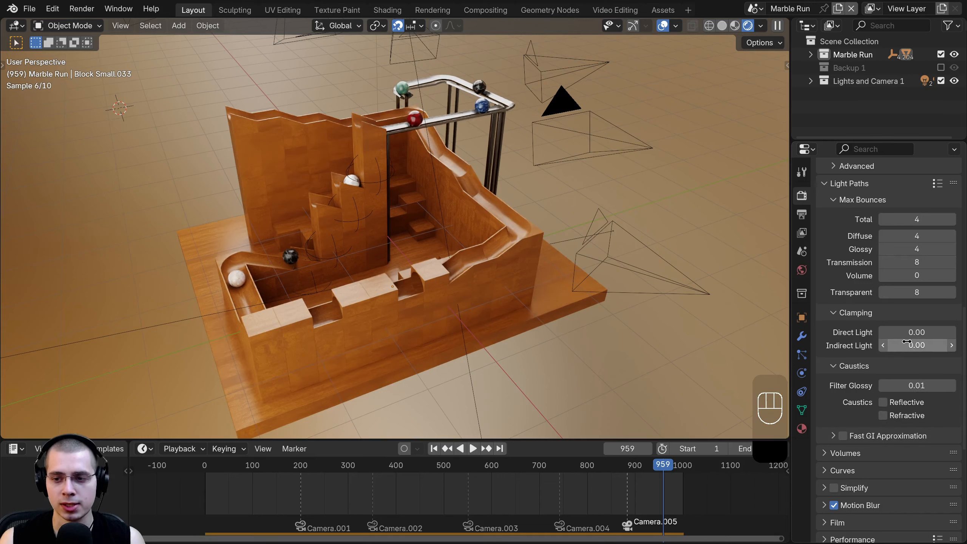
- Lower the transmission, glossy, diffuse and total max bounces down to 0
scroll(917, 328, "up", 1)
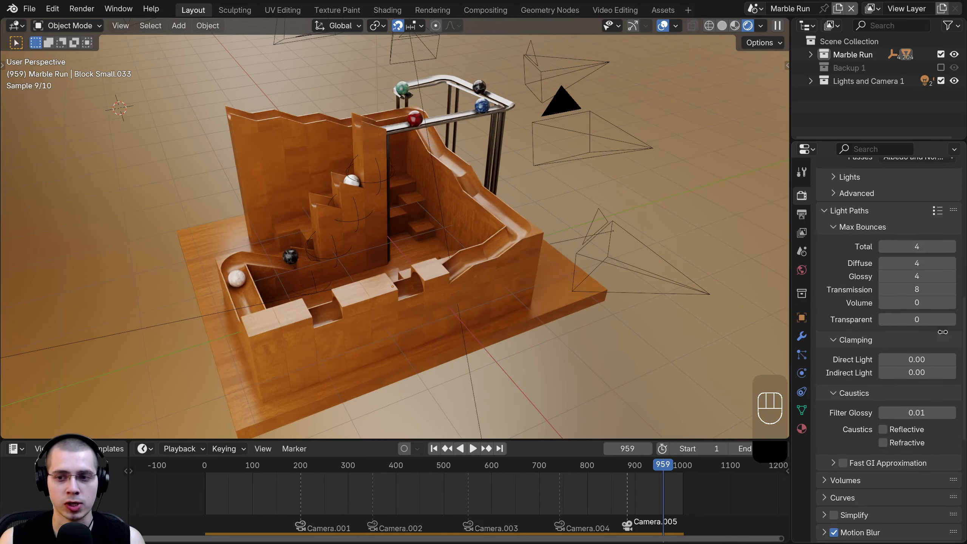
scroll(920, 319, "up", 2)
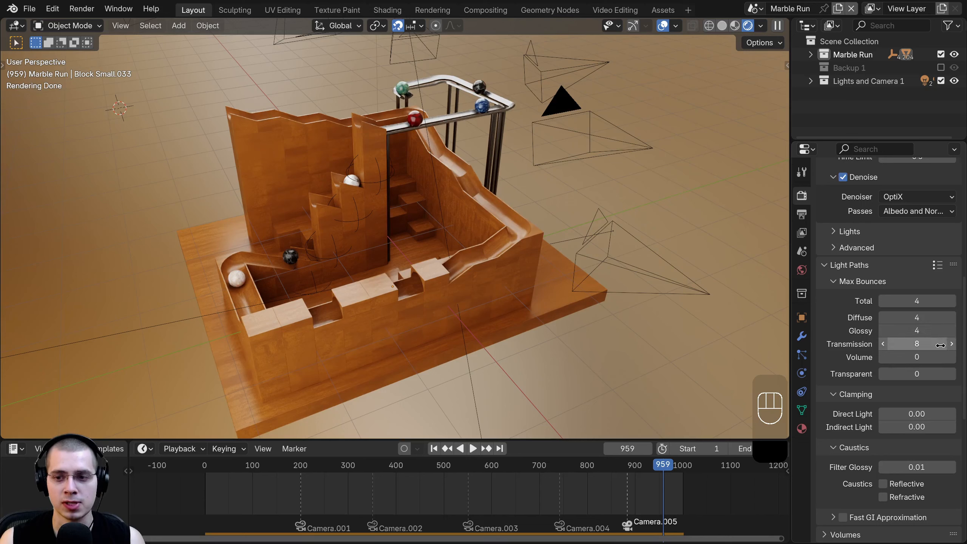
left_click(882, 345)
left_click_drag(912, 344, 875, 344)
left_click(882, 329)
left_click(882, 329)
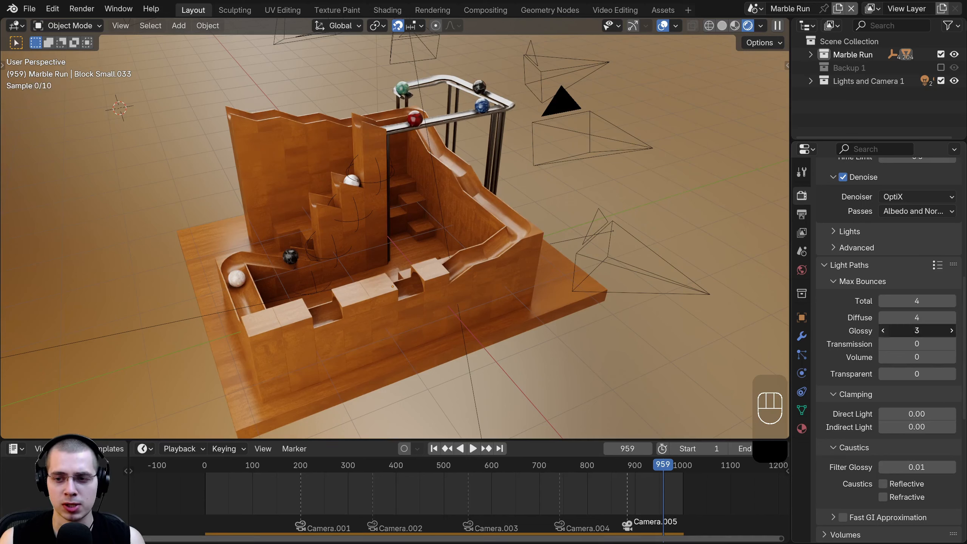
left_click(882, 330)
left_click(882, 318)
left_click(882, 318)
left_click(881, 302)
left_click(882, 301)
left_click(882, 301)
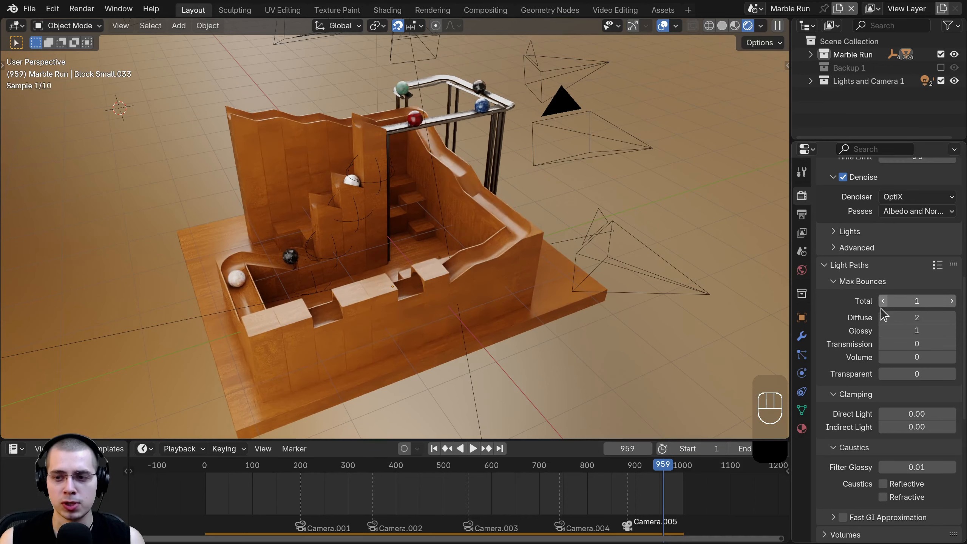
left_click(882, 301)
left_click(882, 302)
left_click(882, 317)
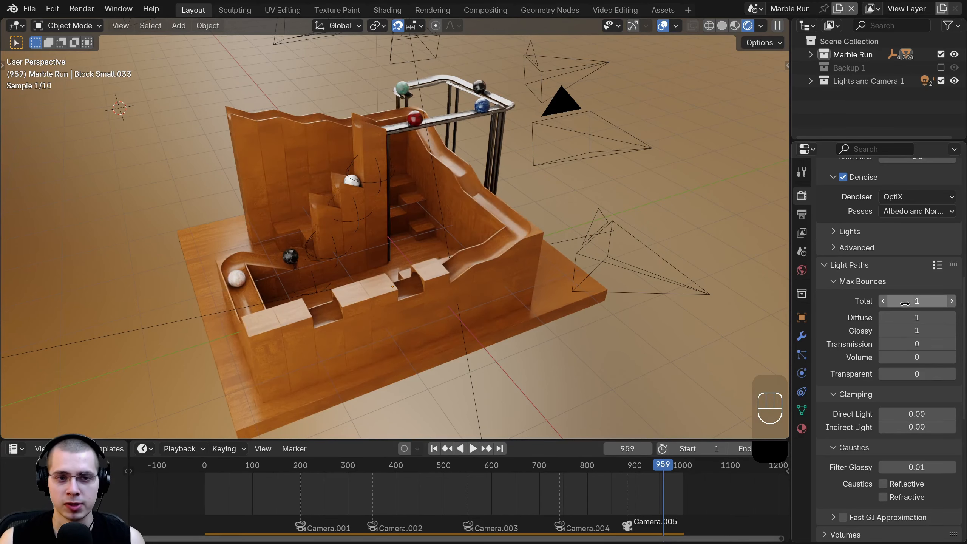
- Raise max bounces to 2 total, 2 diffuse and 2 glossy
middle_click_drag(272, 228, 437, 274)
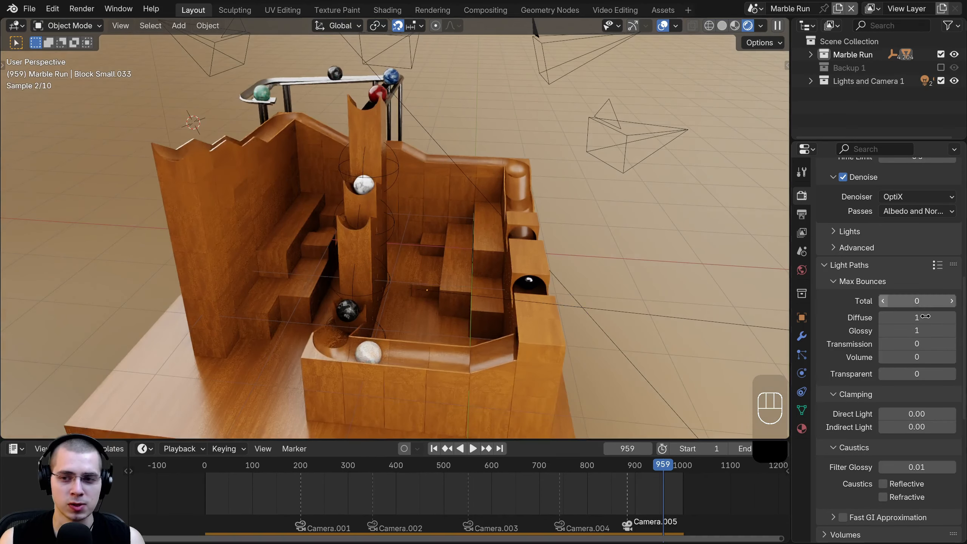
left_click(950, 301)
left_click(951, 301)
left_click(953, 319)
left_click(953, 332)
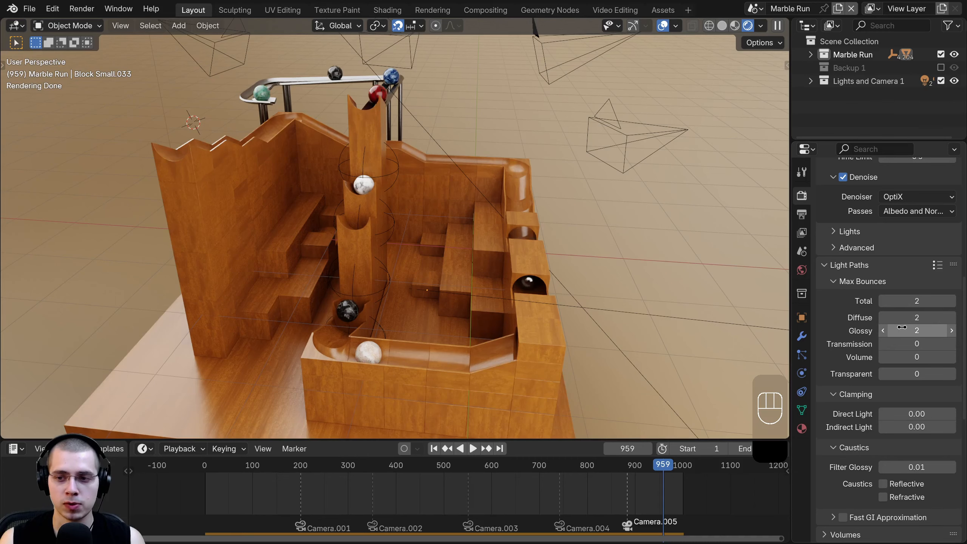
- Set Filter Glossy to 0, view through the camera, and save Marble Run 6.blend
left_click_drag(911, 467, 889, 468)
middle_click_drag(482, 221, 453, 255)
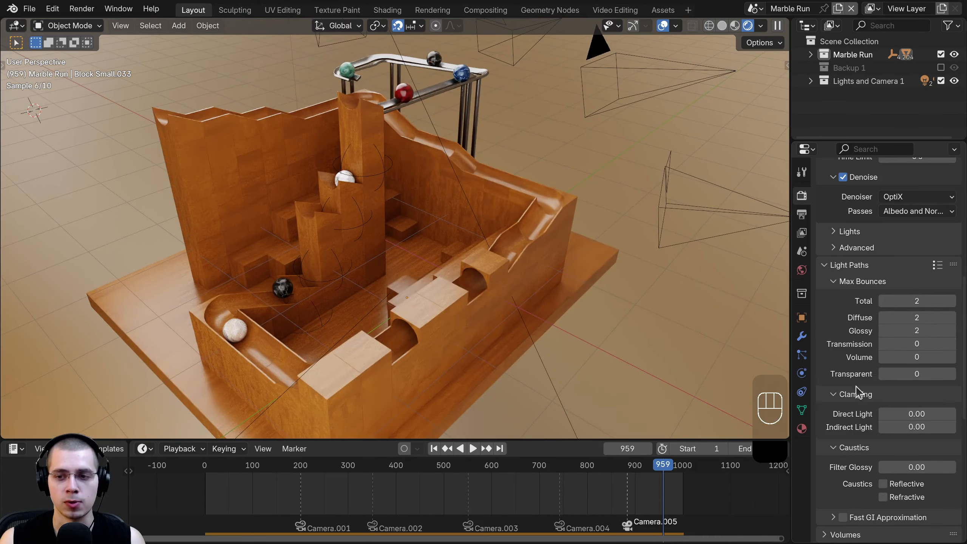
scroll(857, 396, "down", 3)
middle_click_drag(388, 215, 340, 244)
middle_click_drag(461, 232, 478, 230)
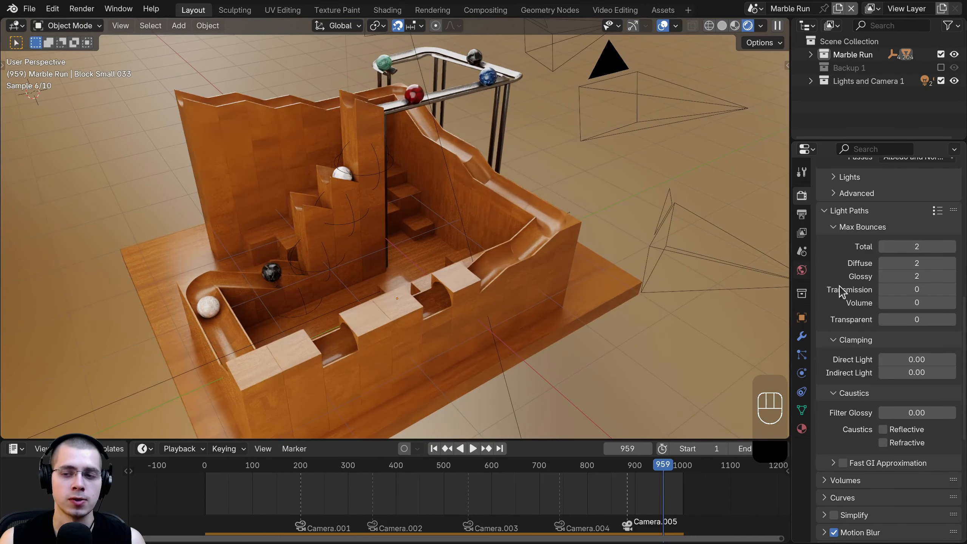
scroll(889, 297, "up", 3)
scroll(855, 192, "down", 3)
scroll(910, 307, "up", 6)
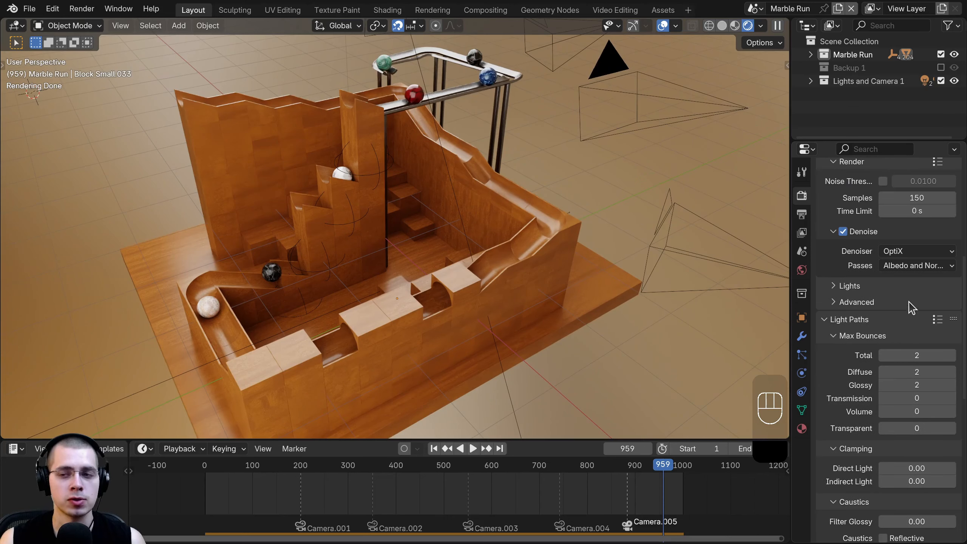
scroll(887, 255, "down", 6)
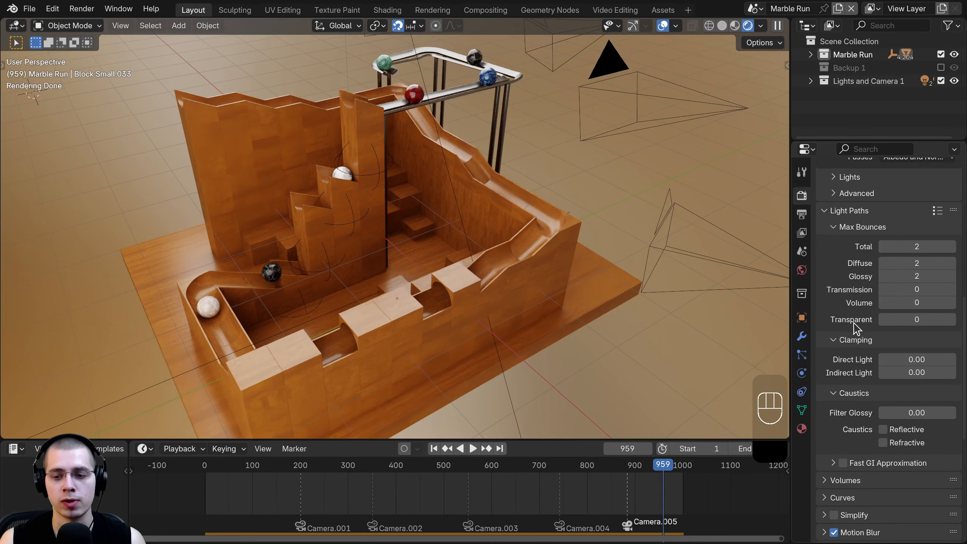
key("KP_0")
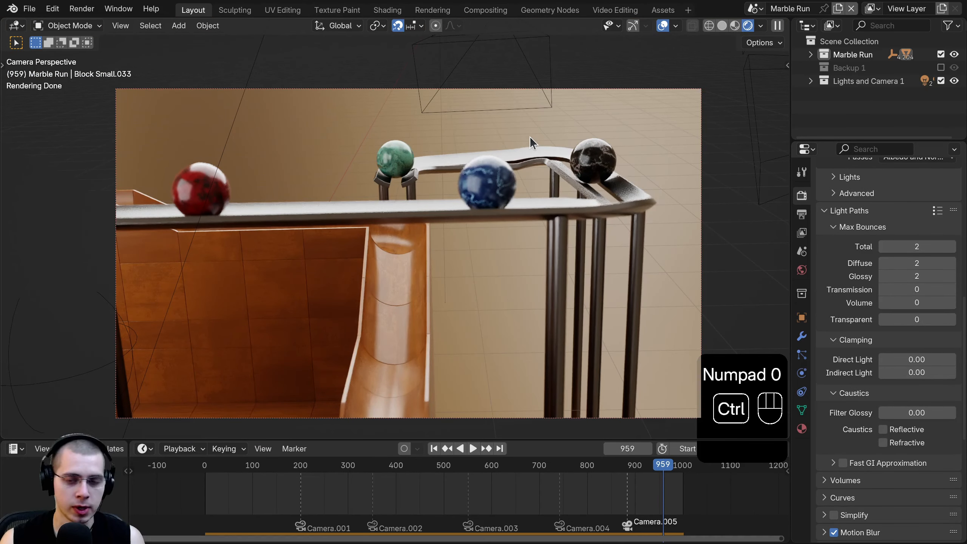
key("ctrl+s")
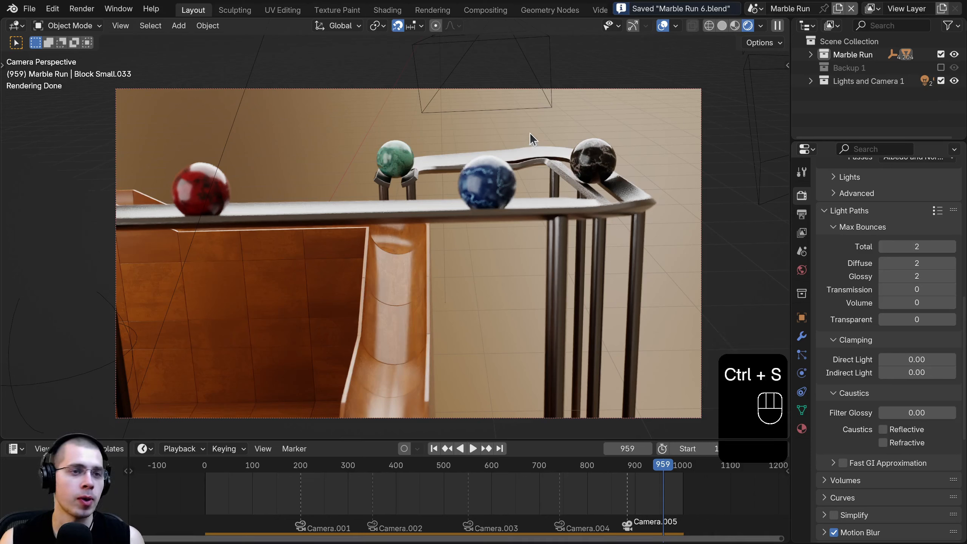
- Add a Video Editing workspace and choose Add > Image/Sequence in its sequencer
left_click(78, 8)
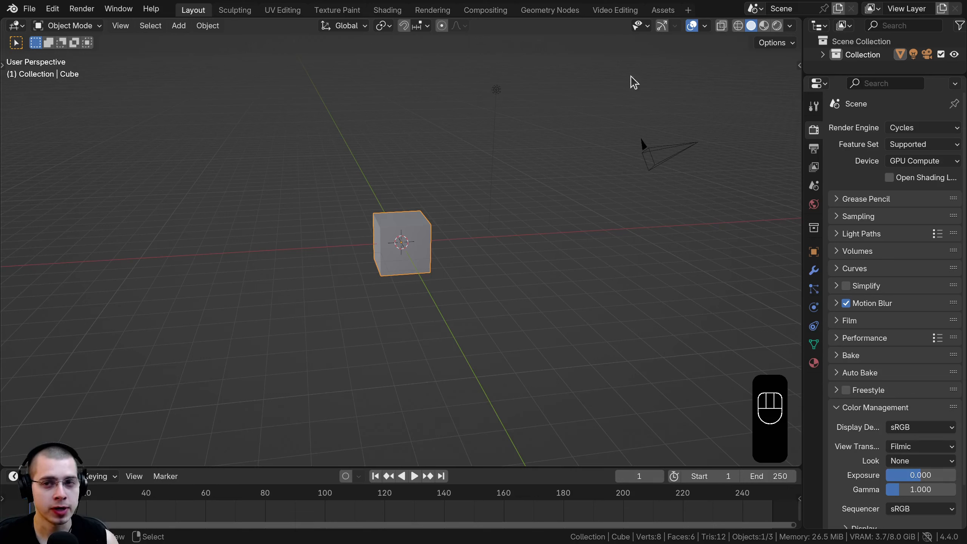
left_click(687, 11)
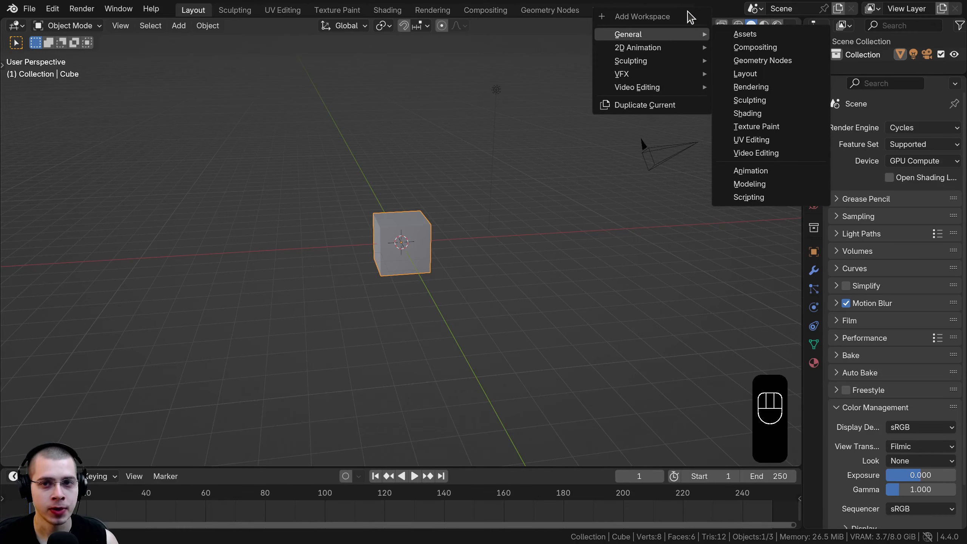
mouse_move(669, 88)
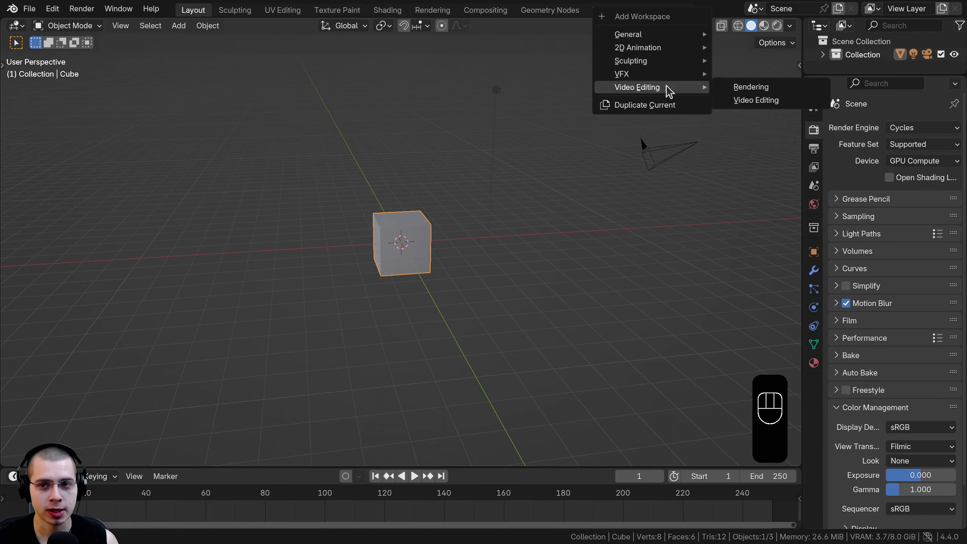
left_click(747, 101)
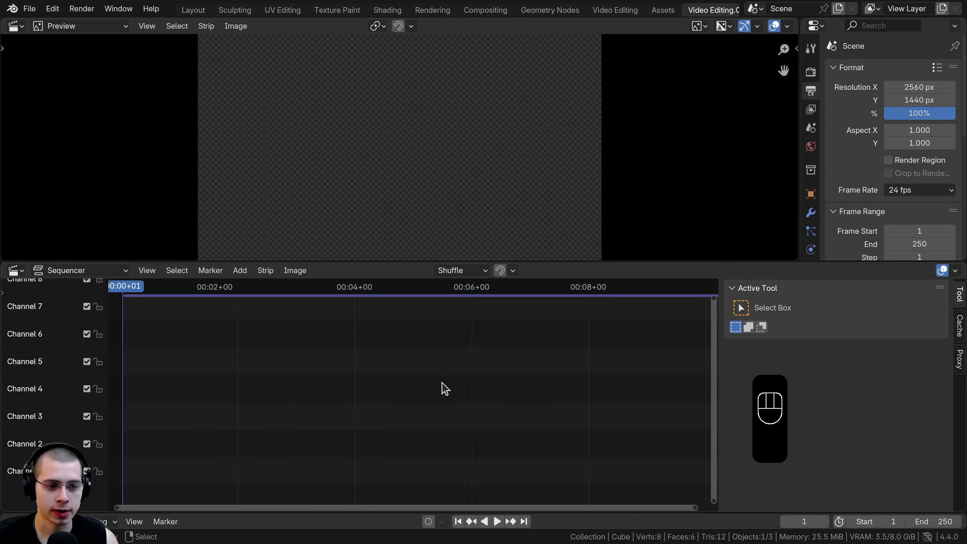
middle_click_drag(445, 388, 317, 390, "ctrl")
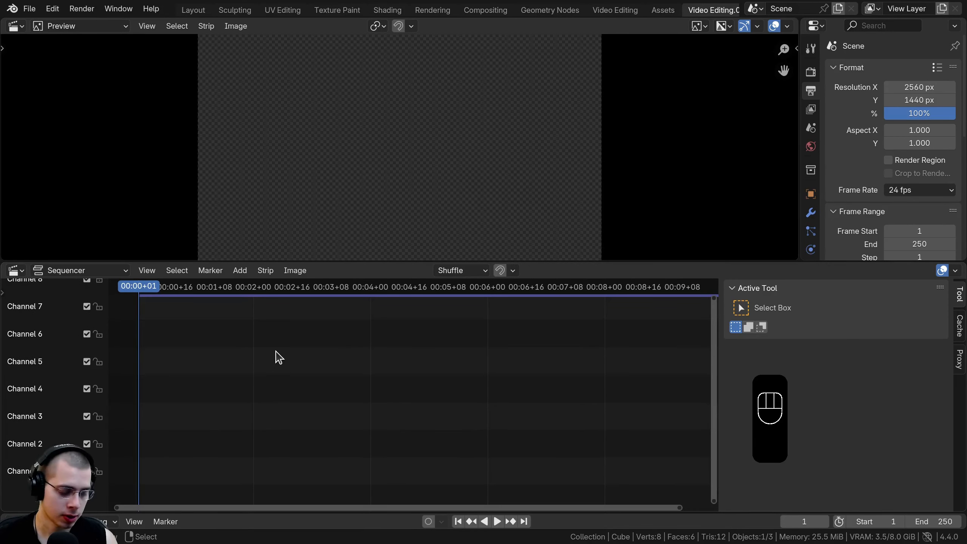
key("shift+a")
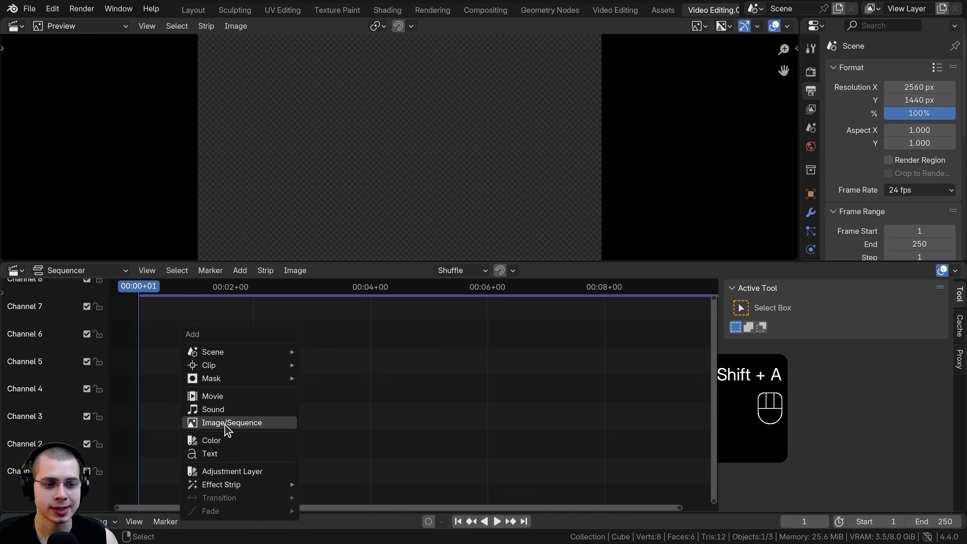
left_click(252, 425)
- Add every JPEG frame from the Frames folder as one image strip and match the render size to 1920×1080
double_click(205, 114)
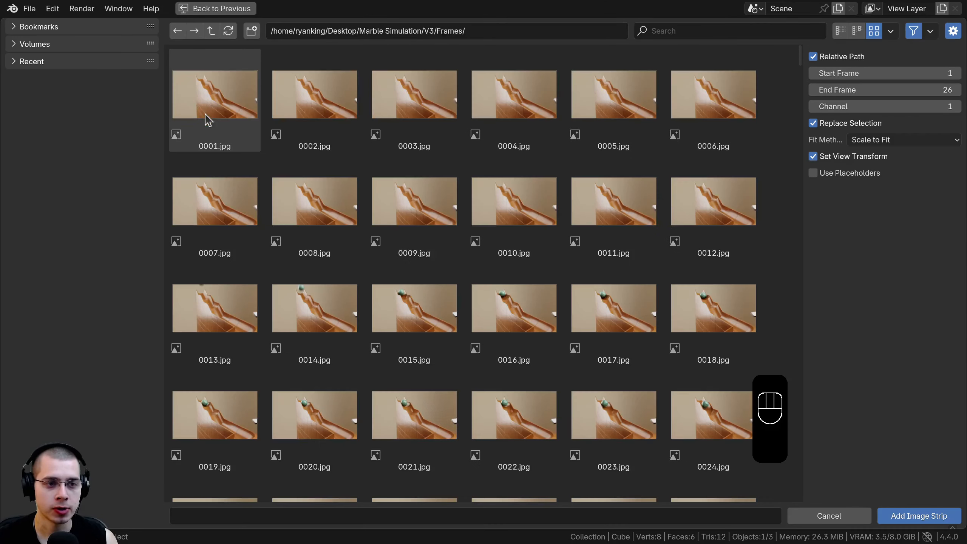
left_click(477, 175)
key("ctrl+a")
key("a")
key("a")
key("a")
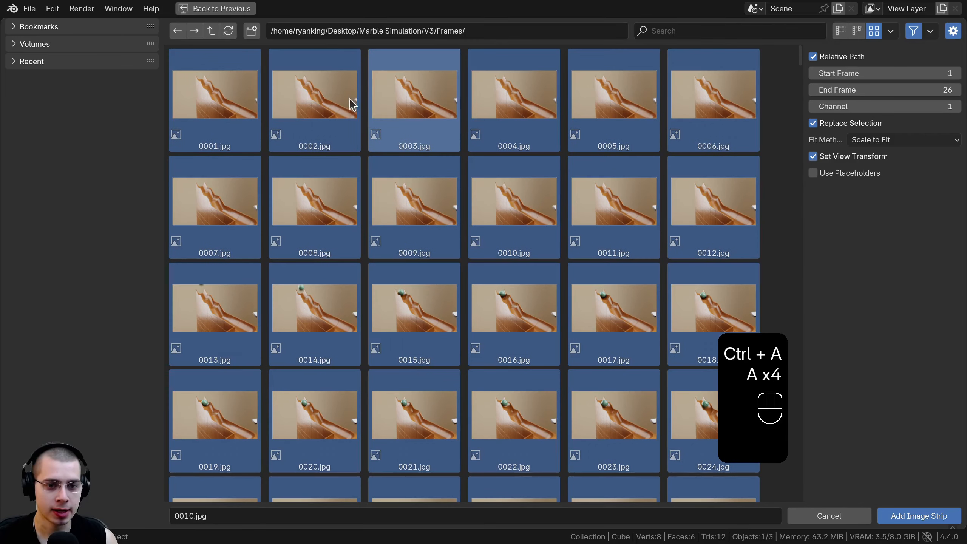
left_click(914, 516)
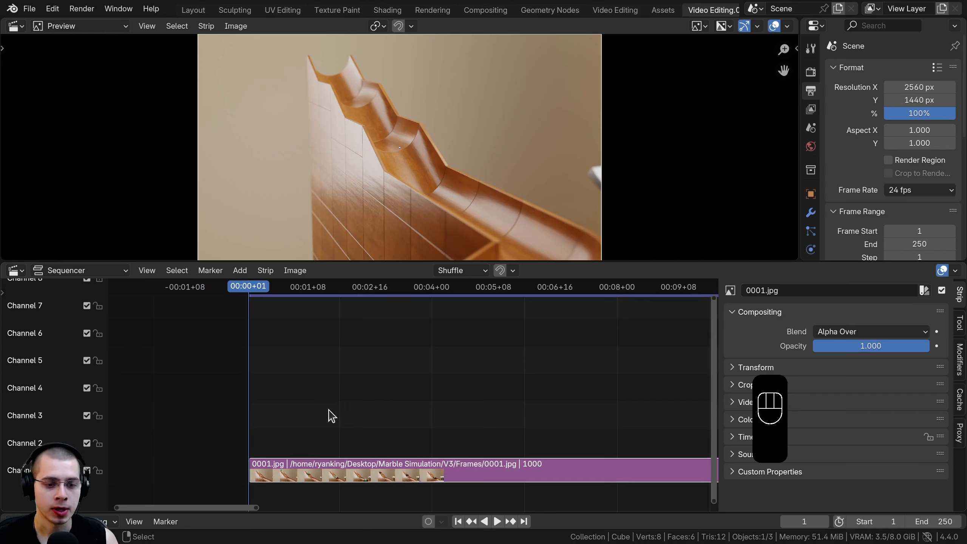
left_click(265, 270)
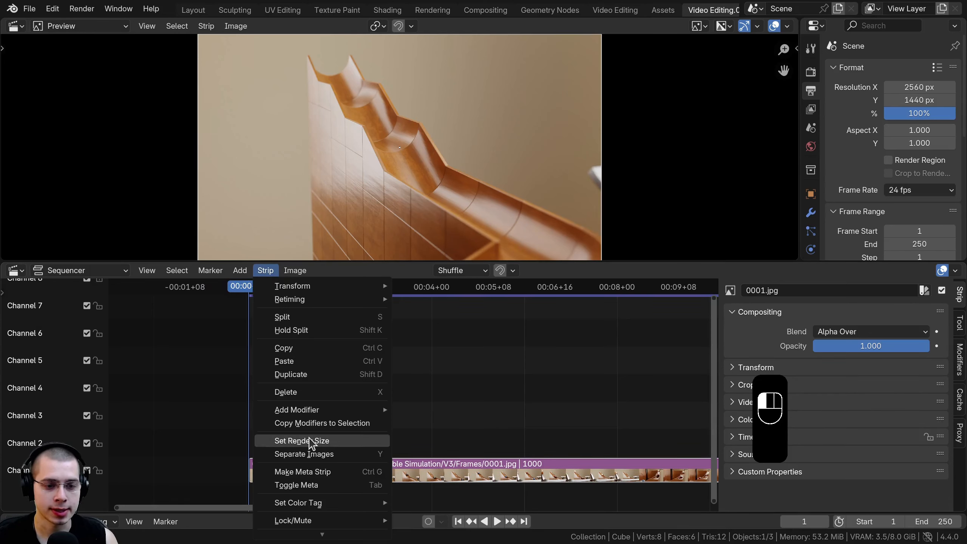
left_click(298, 441)
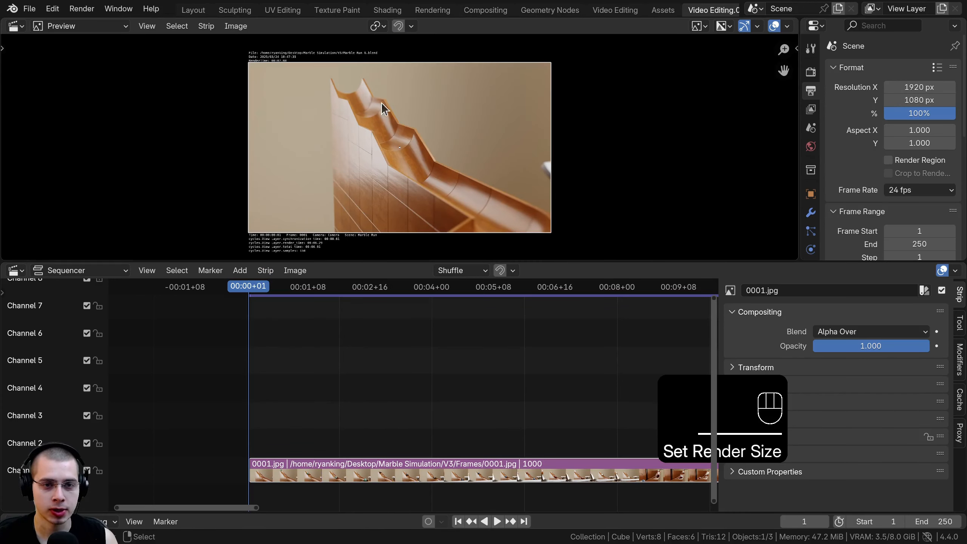
- Set the scene's end frame to 1000
left_click(927, 190)
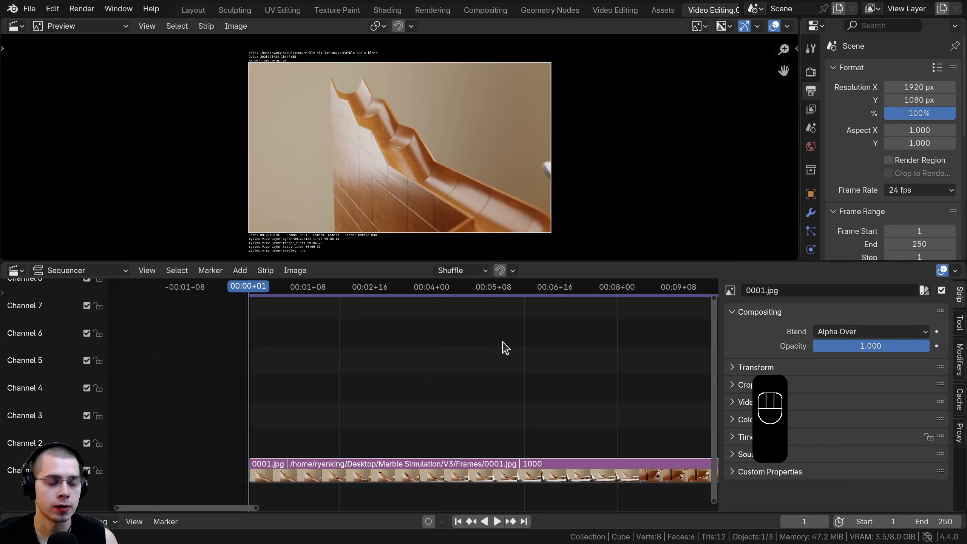
scroll(550, 402, "down", 5)
middle_click_drag(552, 401, 409, 397)
scroll(506, 395, "down", 7)
scroll(512, 400, "down", 2)
left_click(938, 521)
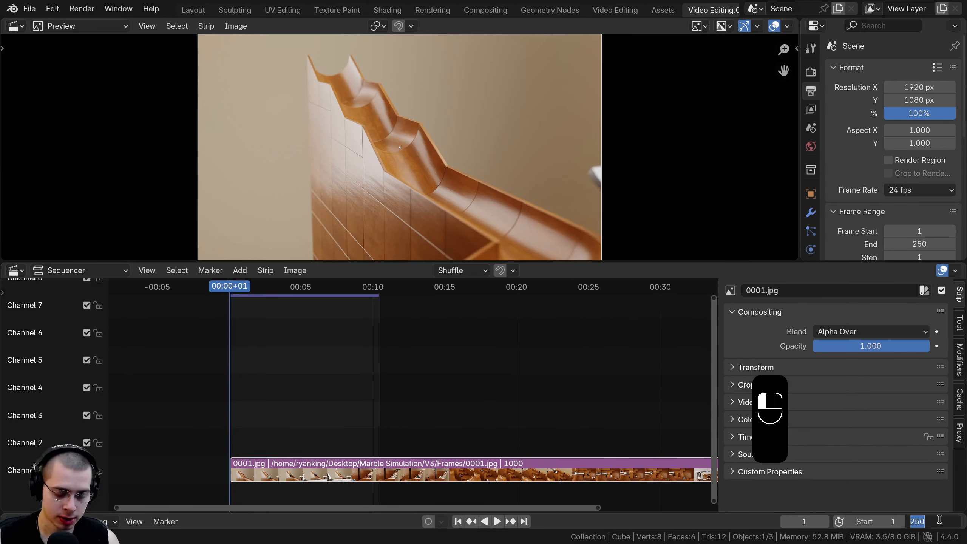
type("1000")
key("Return")
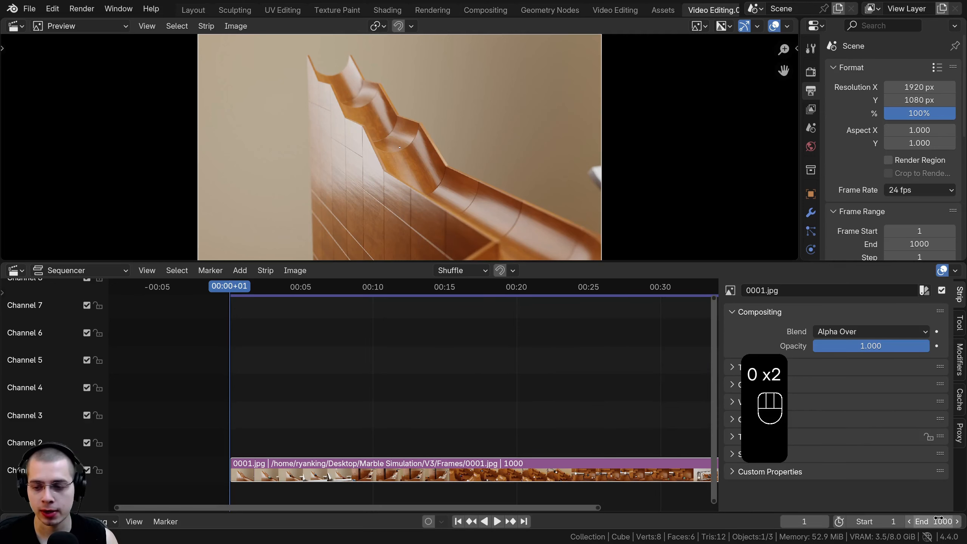
- Play back the assembled frame sequence to preview it, then stop playback
scroll(511, 436, "down", 8)
middle_click_drag(487, 425, 415, 400)
scroll(334, 368, "up", 1)
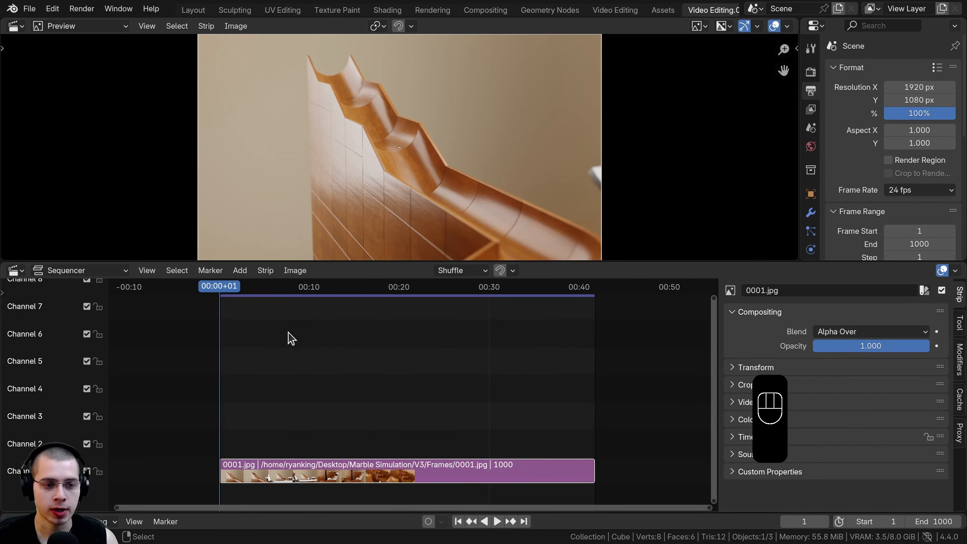
key("space")
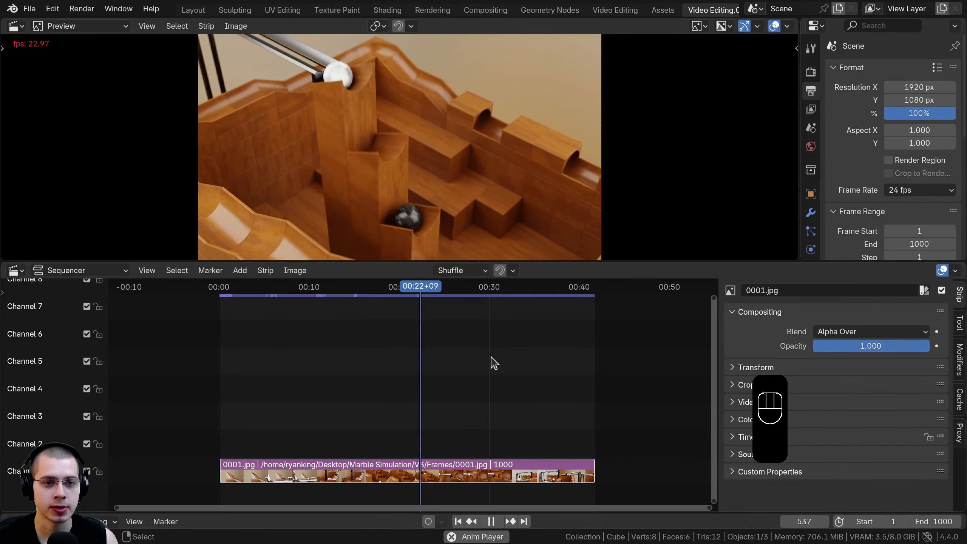
scroll(402, 365, "up", 1)
scroll(399, 358, "up", 2)
middle_click_drag(432, 363, 493, 365)
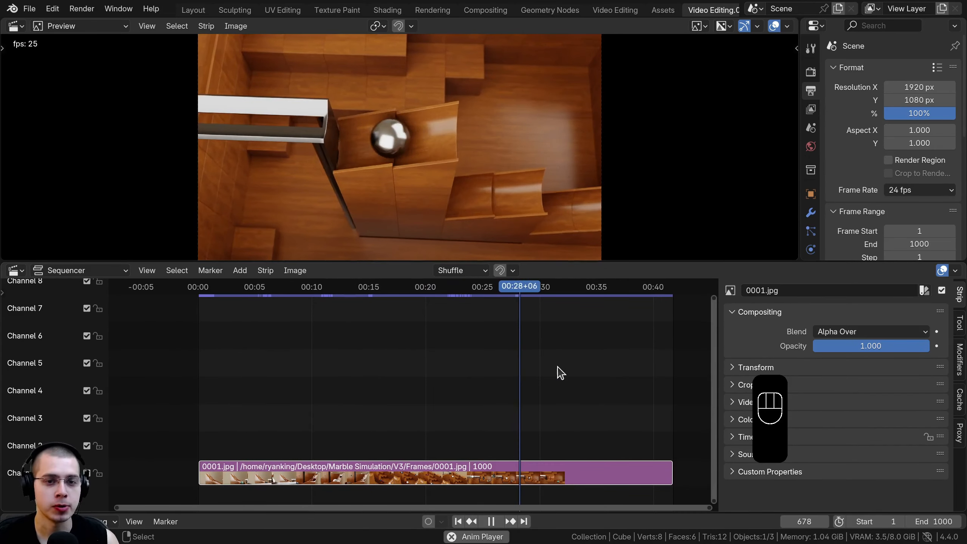
key("space")
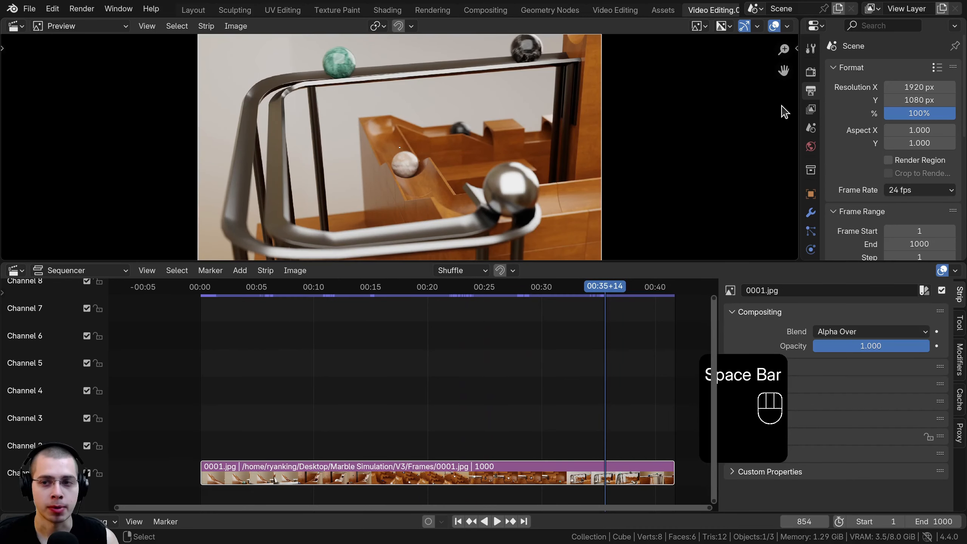
left_click_drag(799, 104, 743, 104)
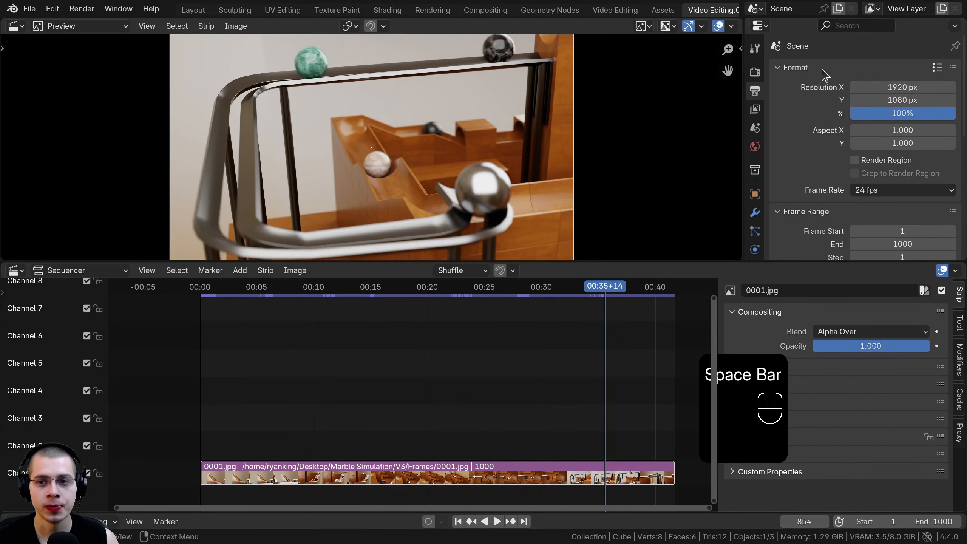
- Keep the output folder path and switch the output file format to FFmpeg Video
scroll(821, 73, "down", 10)
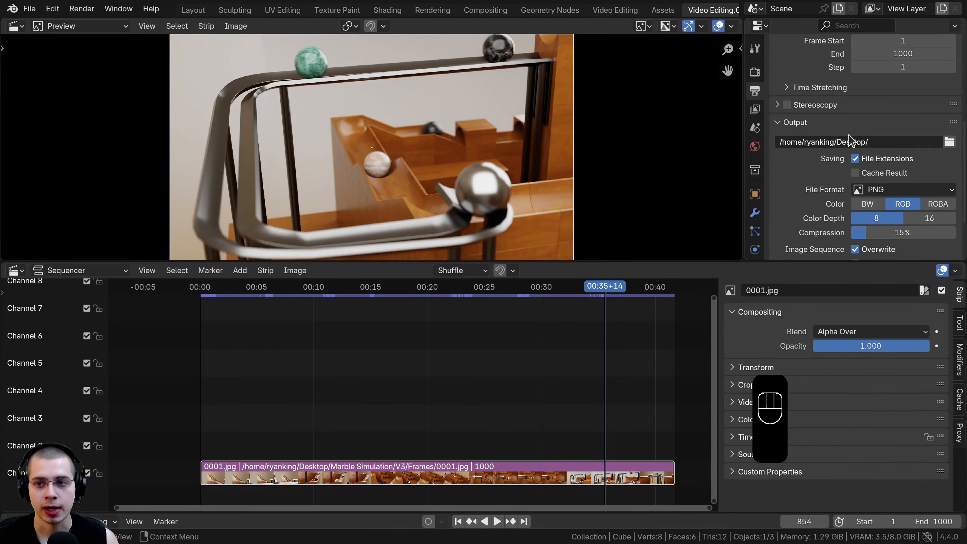
left_click(869, 142)
left_click_drag(884, 146, 828, 141)
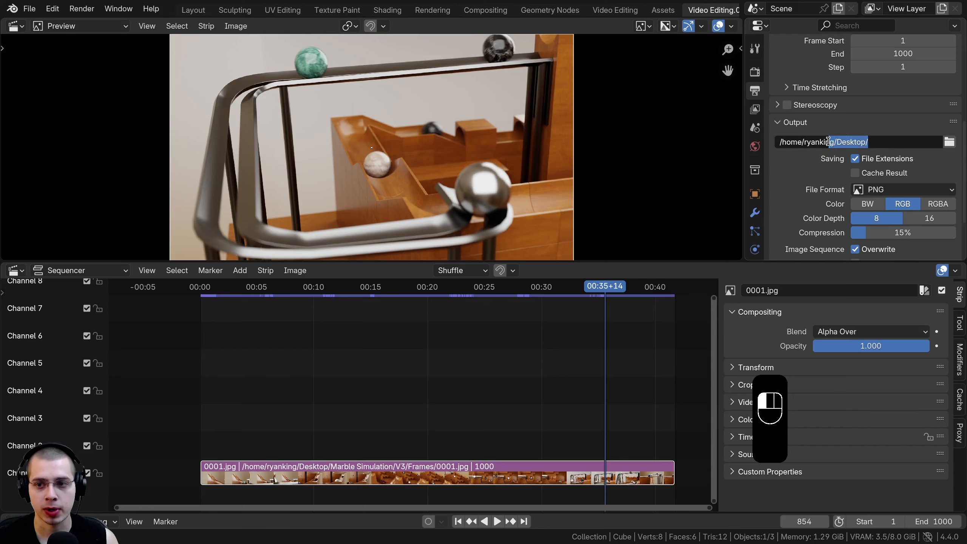
left_click(838, 131)
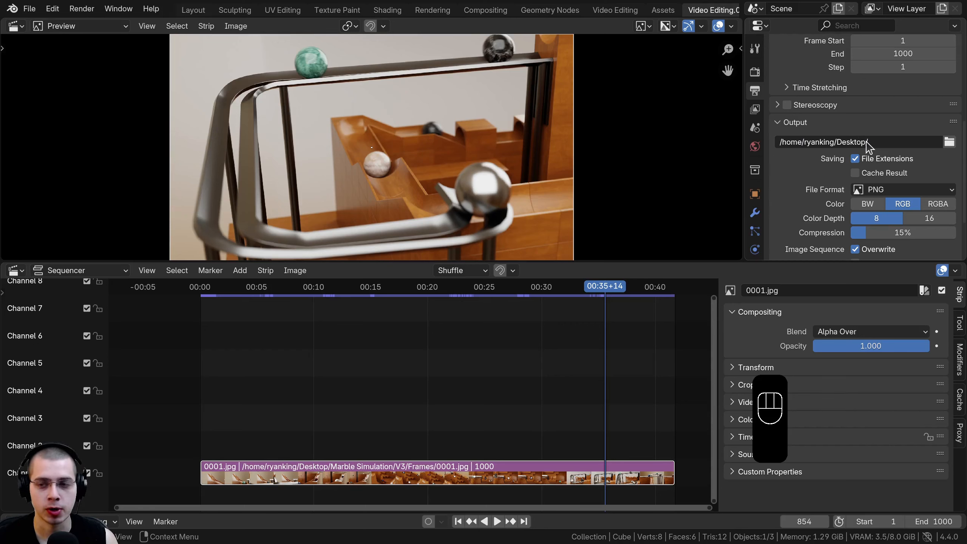
scroll(867, 150, "down", 2)
left_click(890, 165)
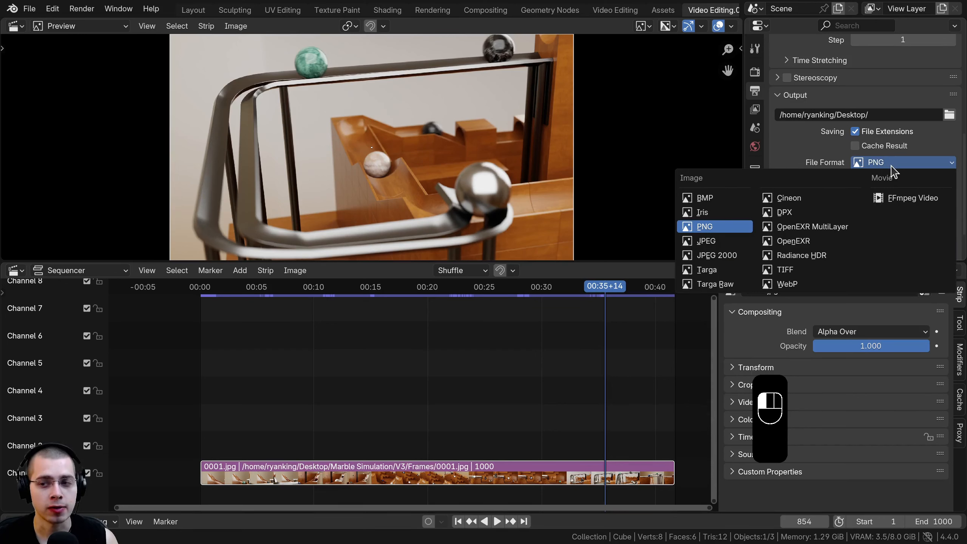
left_click(904, 198)
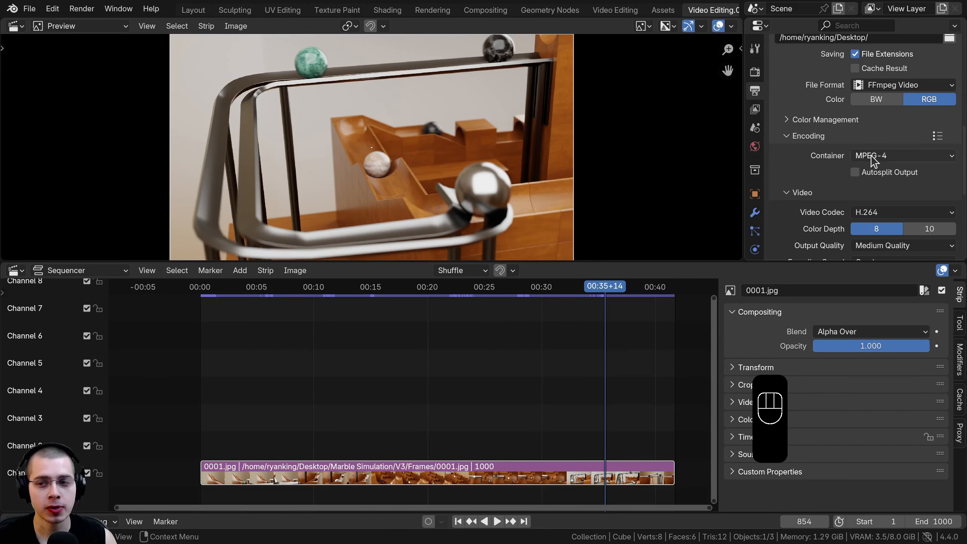
- Check the MPEG-4 H.264 encoding settings and render the full animation
scroll(835, 176, "down", 2)
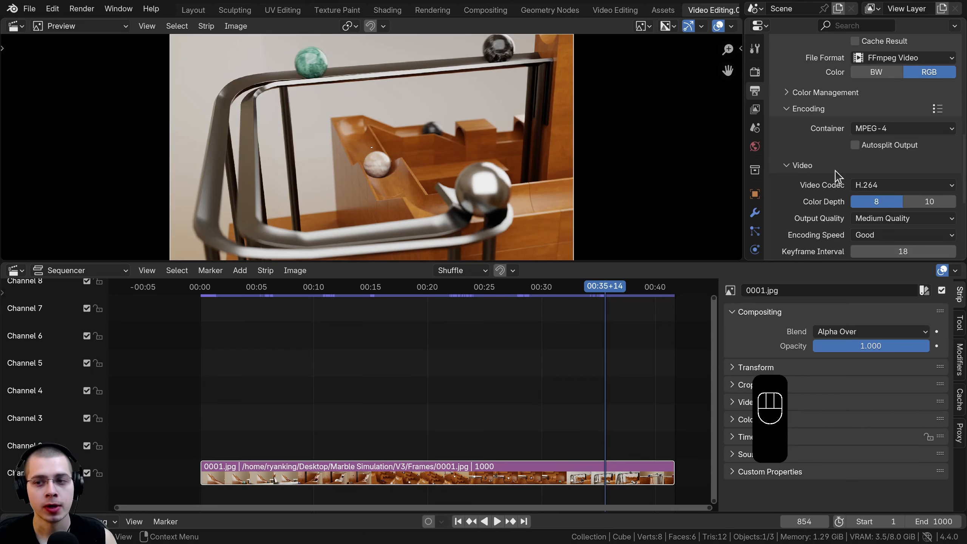
scroll(852, 178, "down", 4)
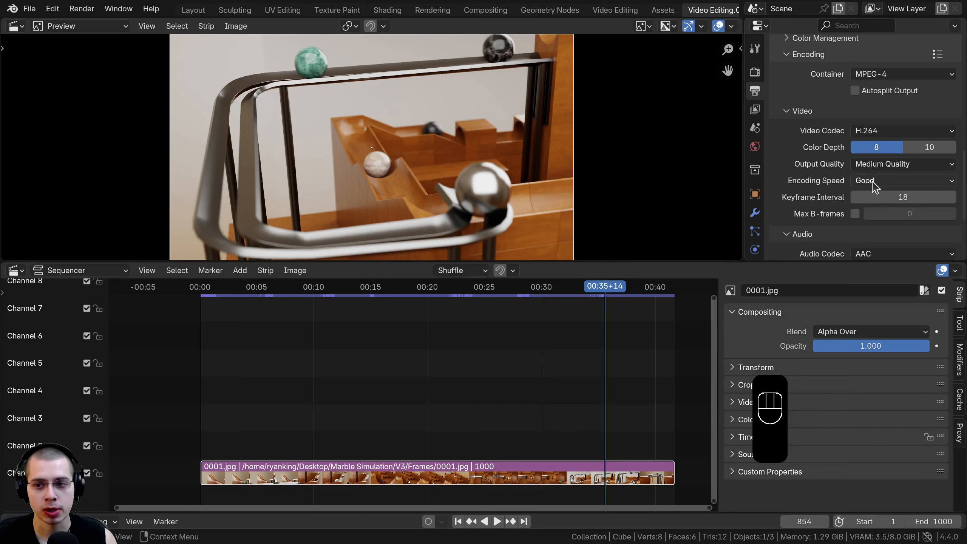
scroll(874, 185, "down", 4)
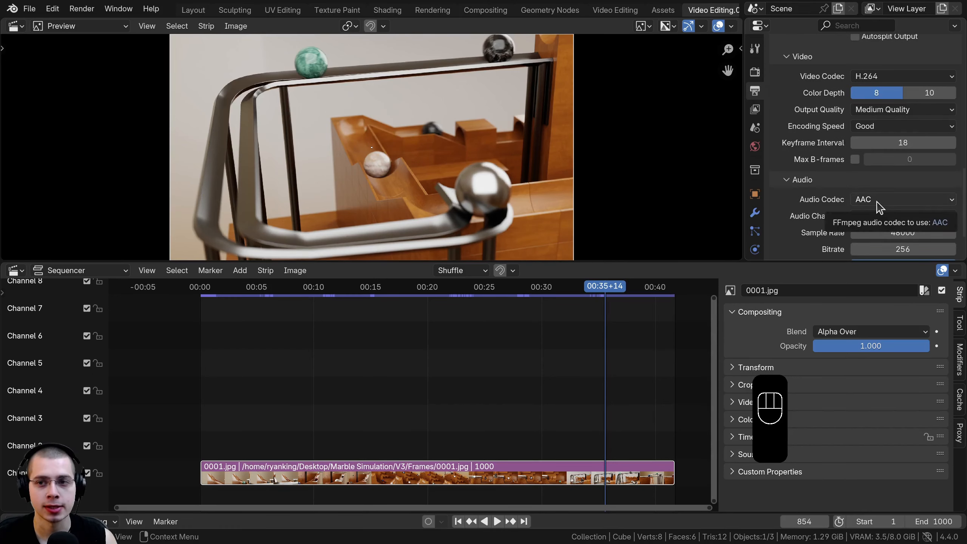
scroll(875, 206, "up", 20)
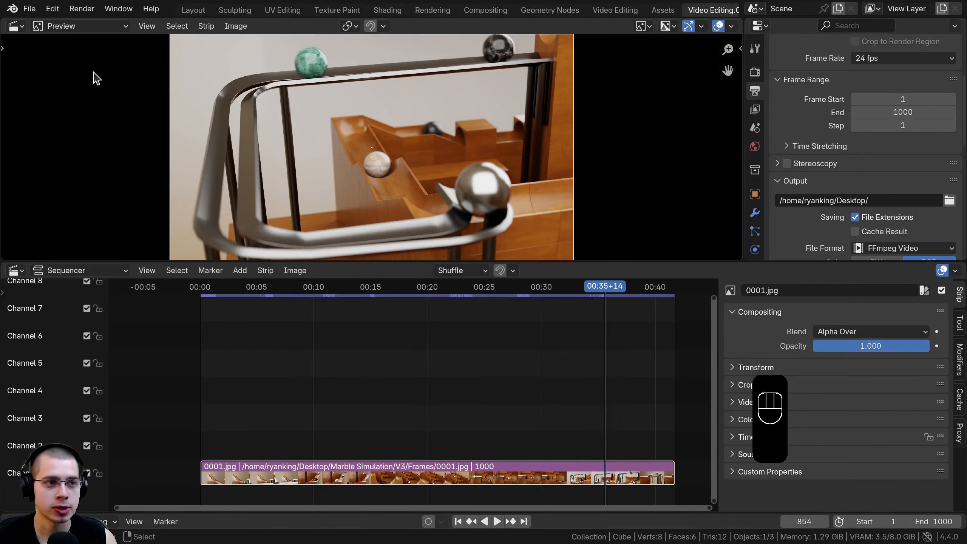
left_click(81, 8)
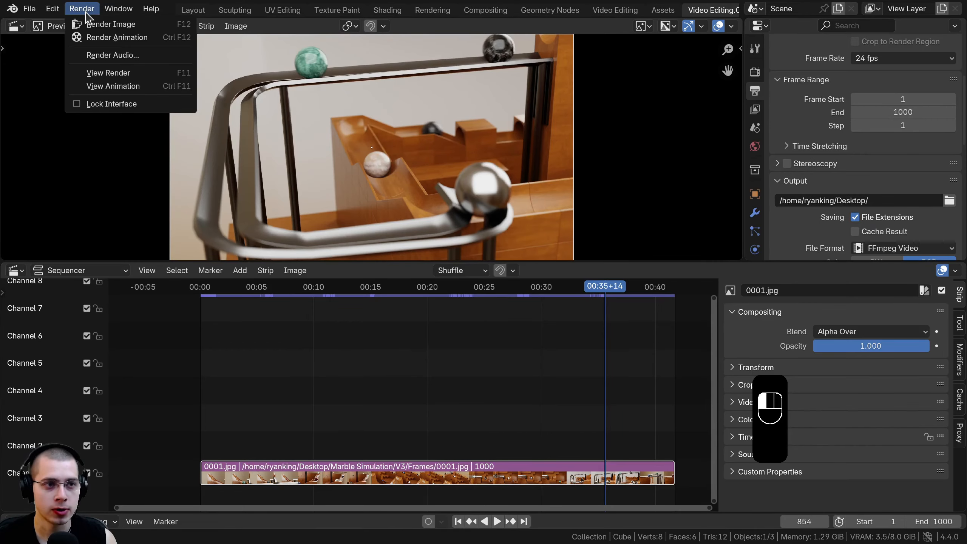
left_click(125, 39)
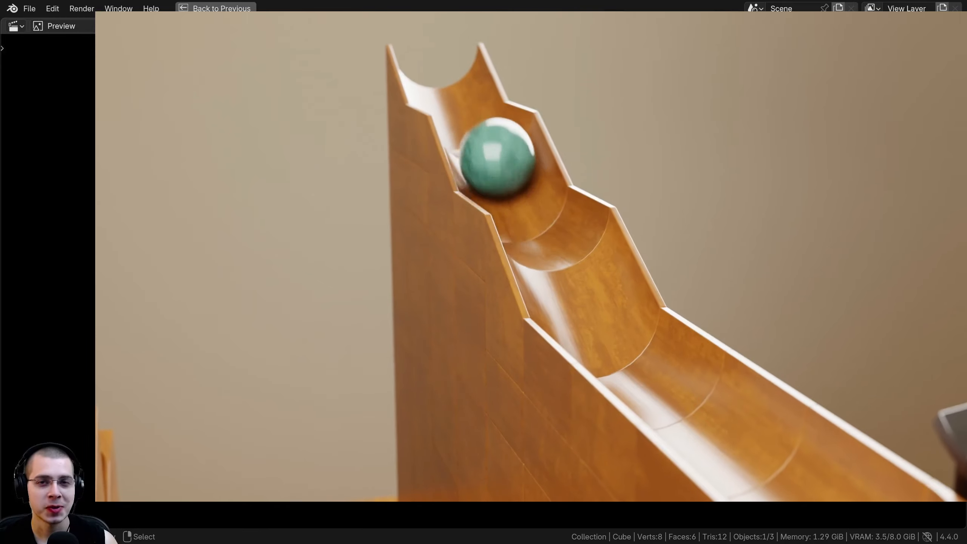